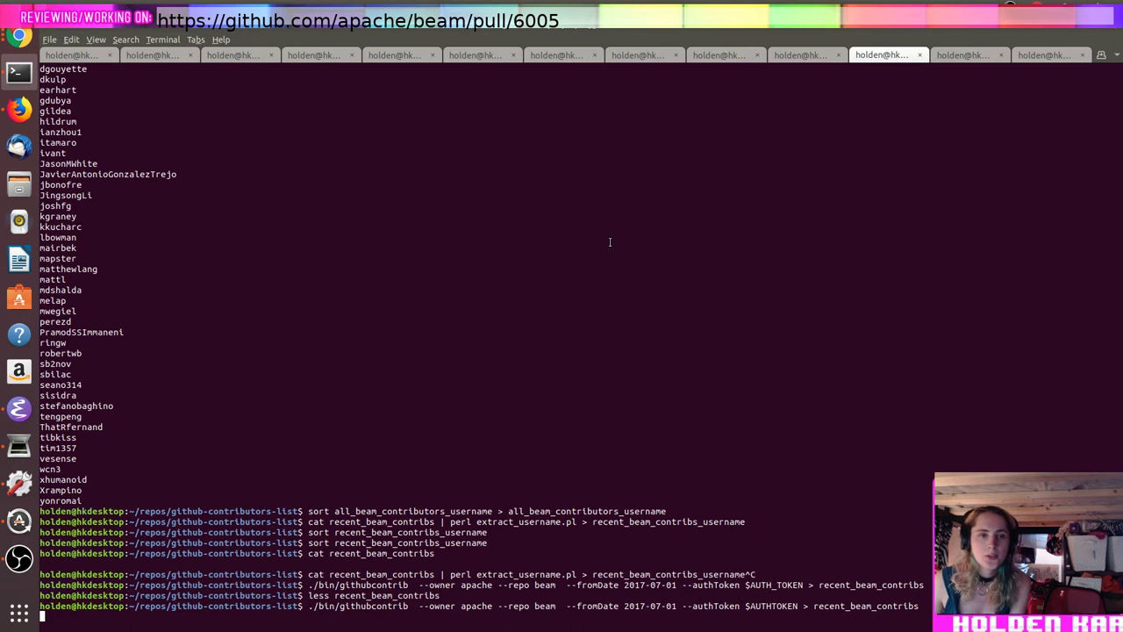
# Step: Open Google Cloud in a new tab, switch to the second signed-in account, and enter the Console
pyautogui.hotkey('alt', 'Tab')
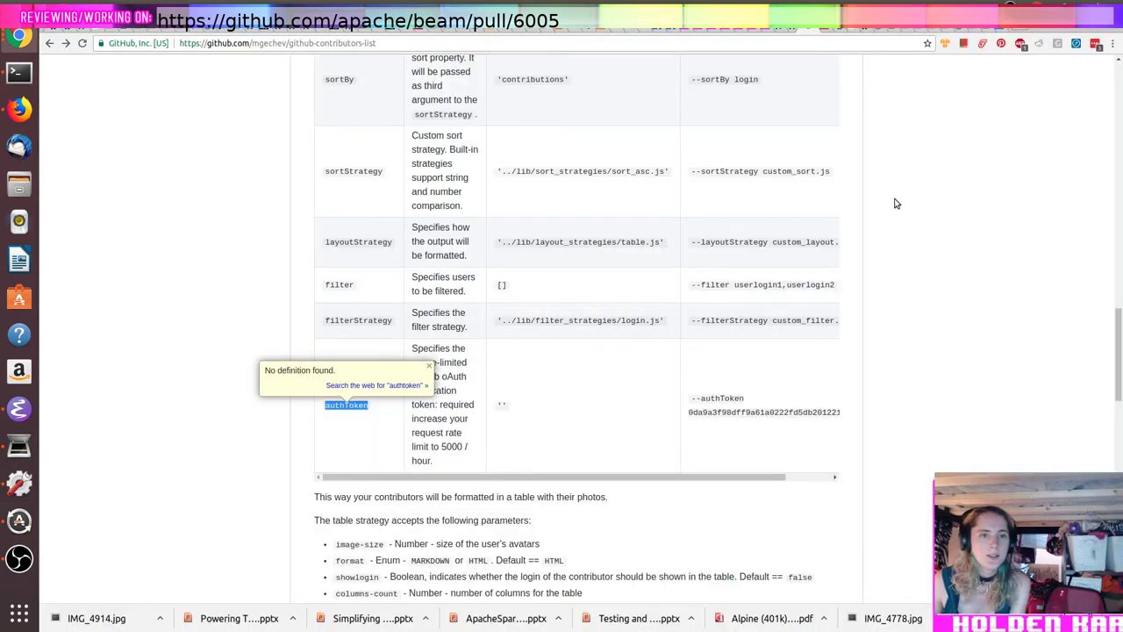
pyautogui.hotkey('ctrl', 't')
pyautogui.write('cloud.google.com')
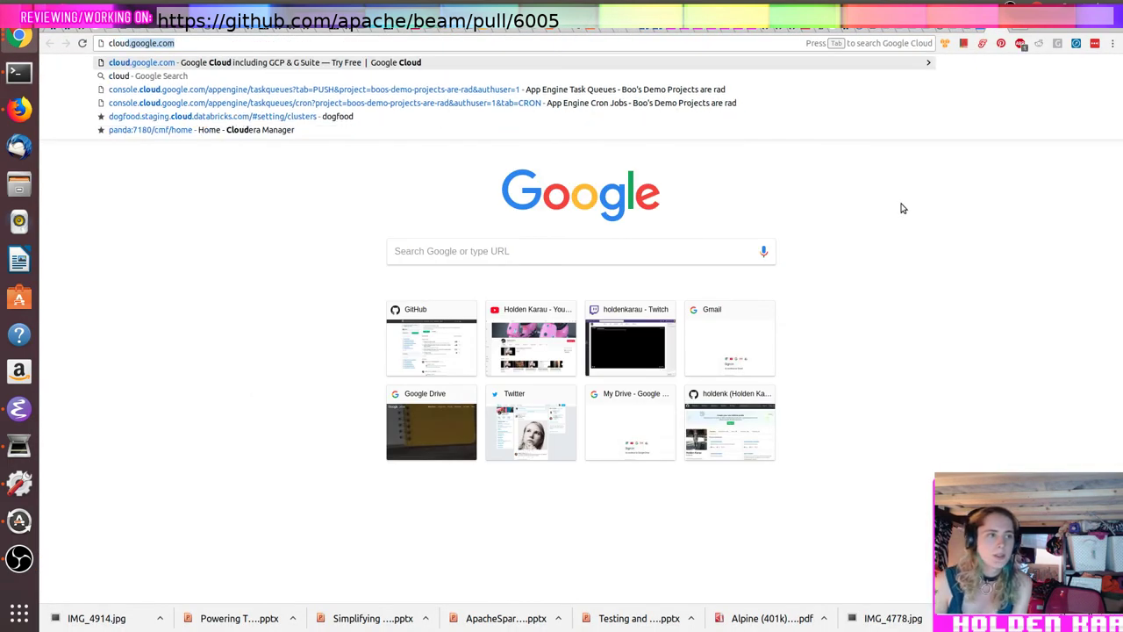
pyautogui.press('Return')
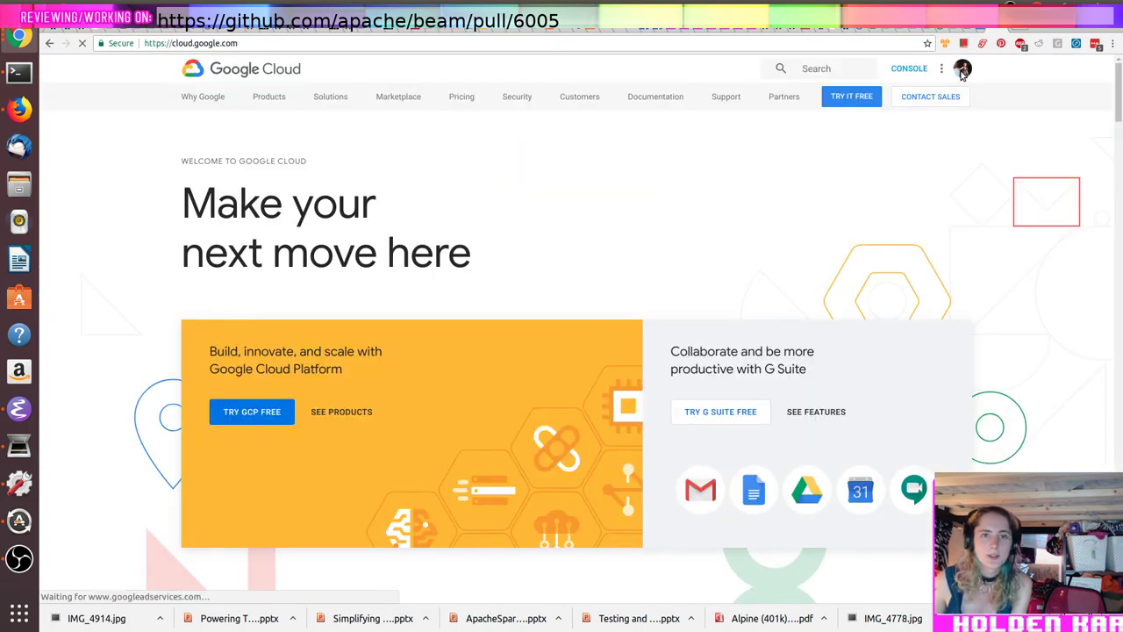
pyautogui.click(963, 71)
pyautogui.click(906, 190)
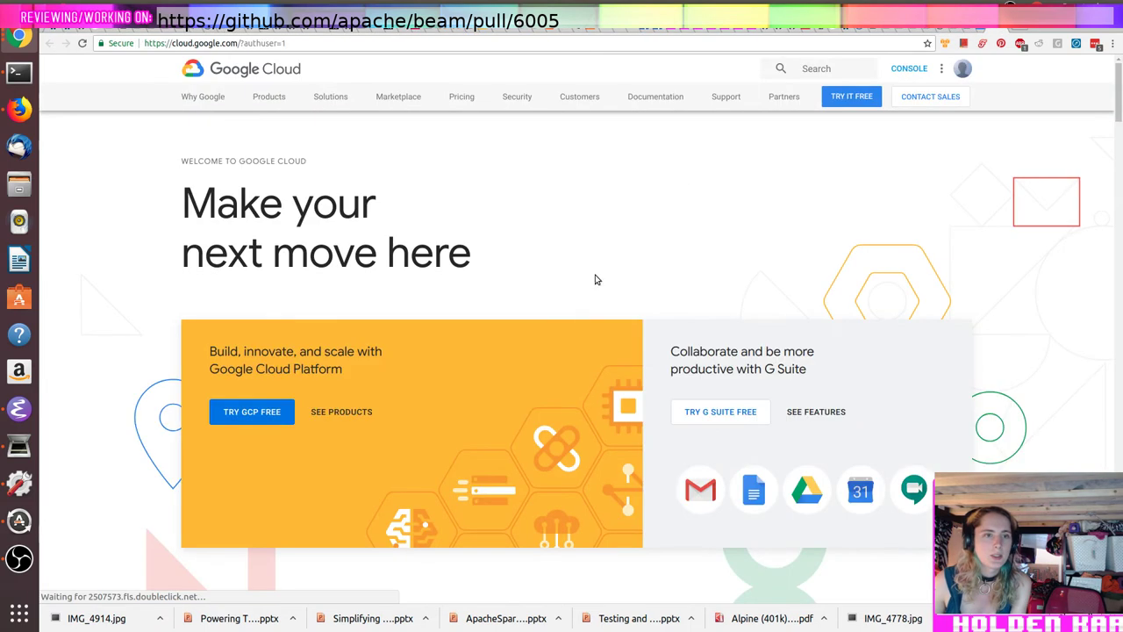
pyautogui.click(909, 69)
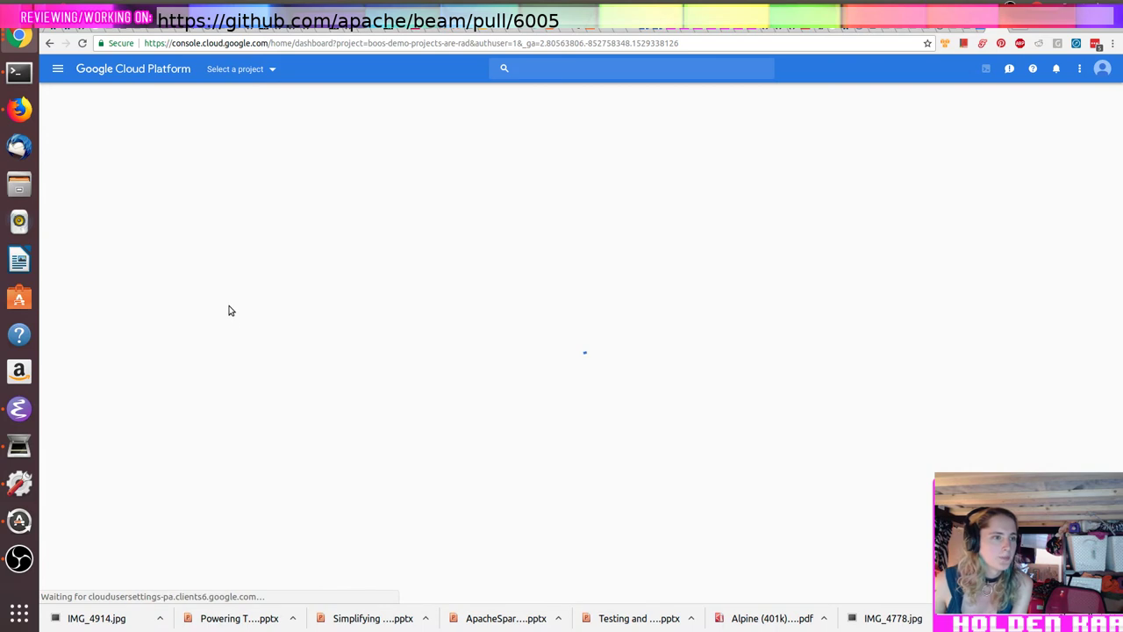
pyautogui.hotkey('alt', 'Tab')
pyautogui.hotkey('alt', 'Tab')
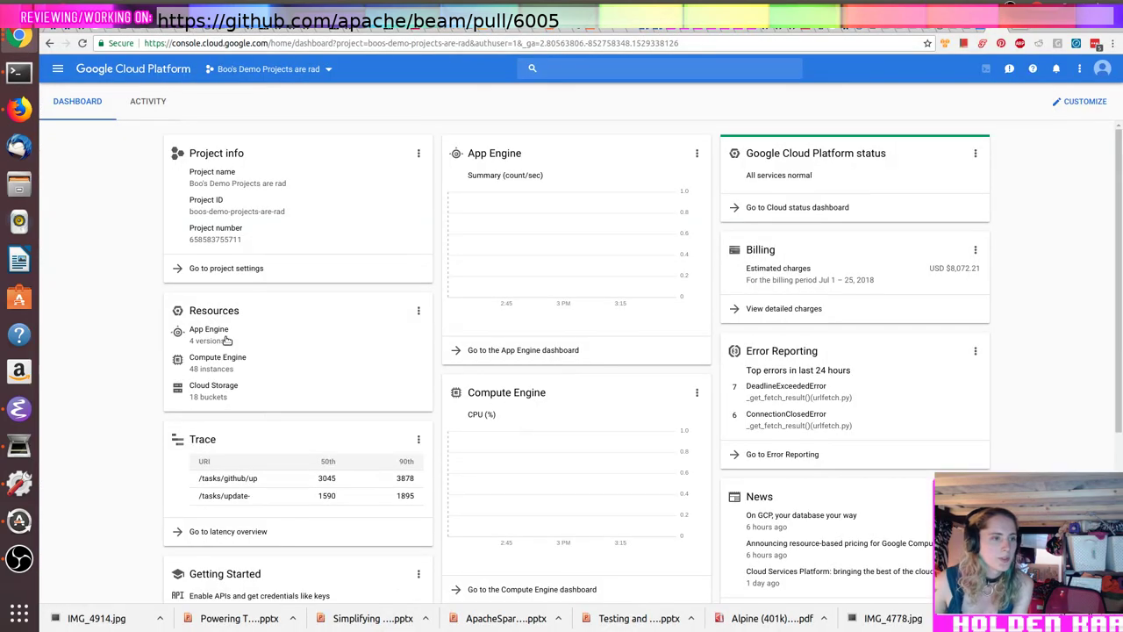
# Step: Go to Kubernetes Engine clusters and open the review-tools-cluster details page
pyautogui.click(58, 70)
pyautogui.scroll(-1, 178, 367)
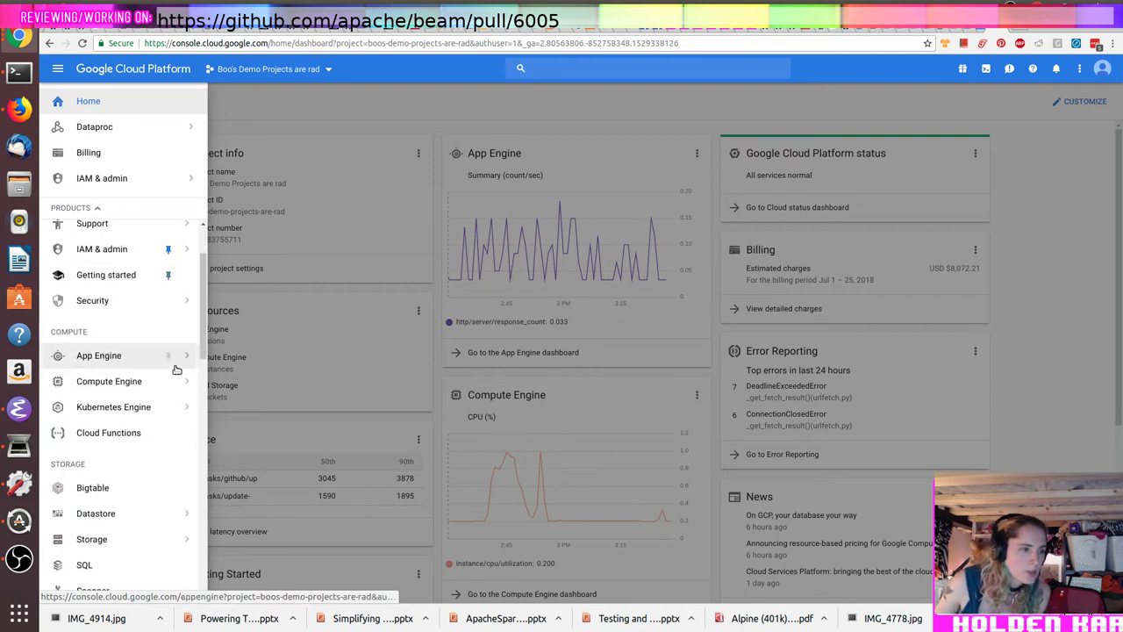
pyautogui.click(158, 407)
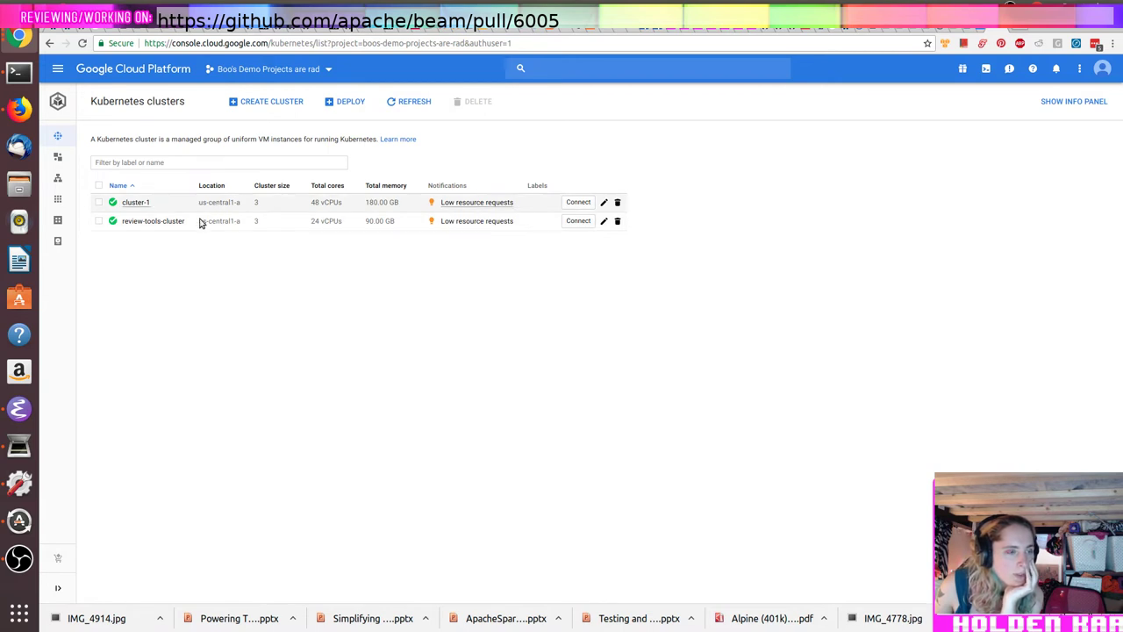
pyautogui.click(164, 222)
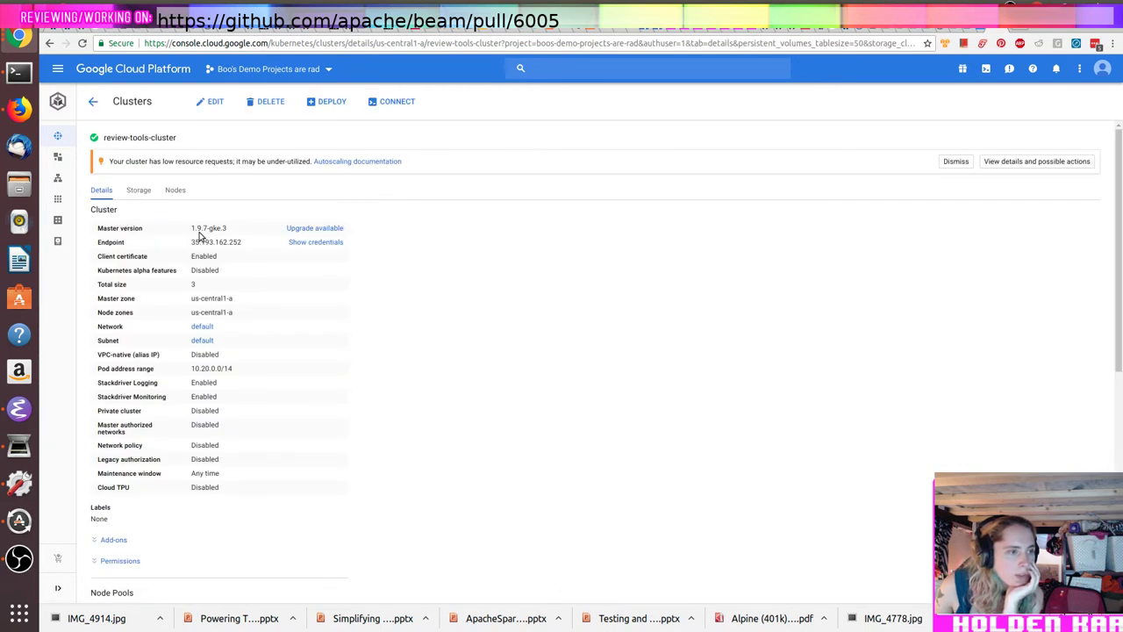
pyautogui.scroll(-5, 202, 241)
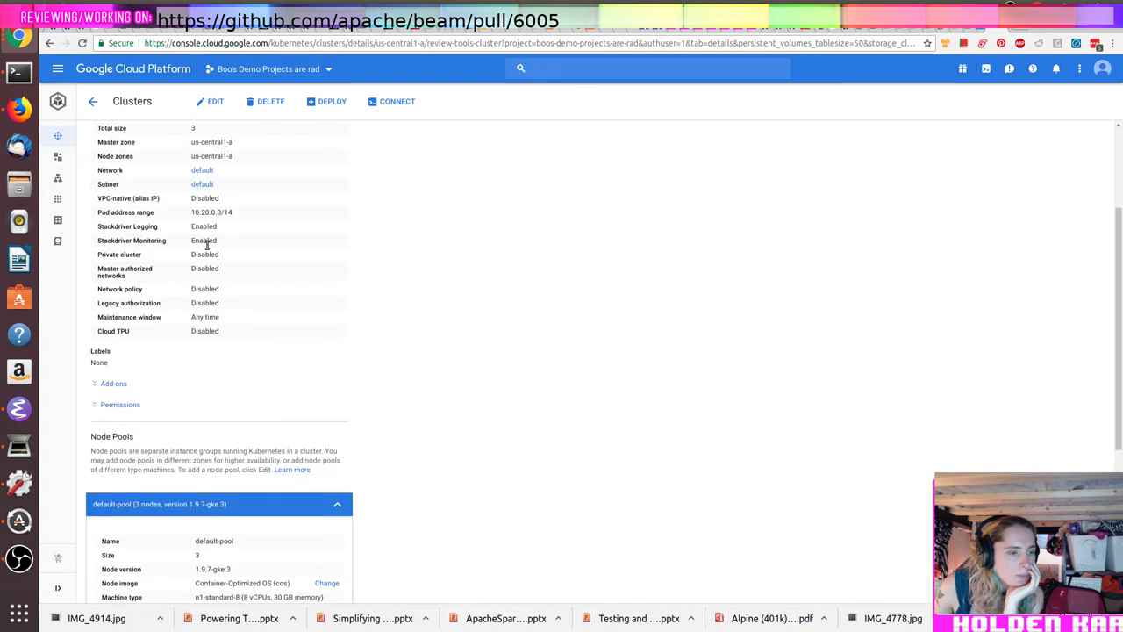
pyautogui.scroll(5, 206, 249)
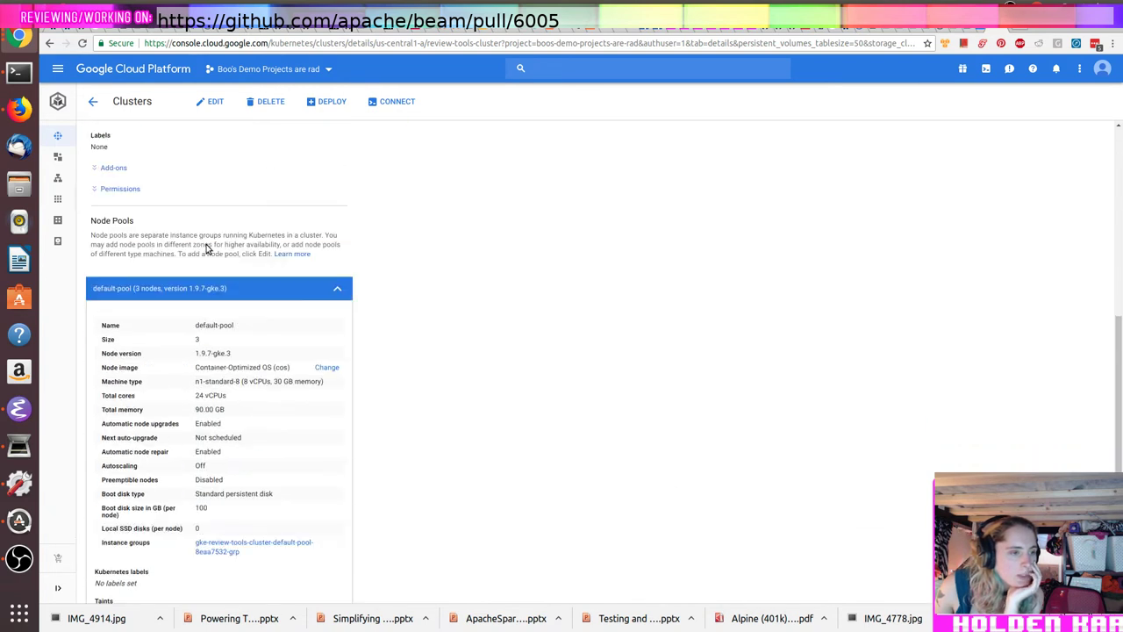
pyautogui.scroll(3, 200, 267)
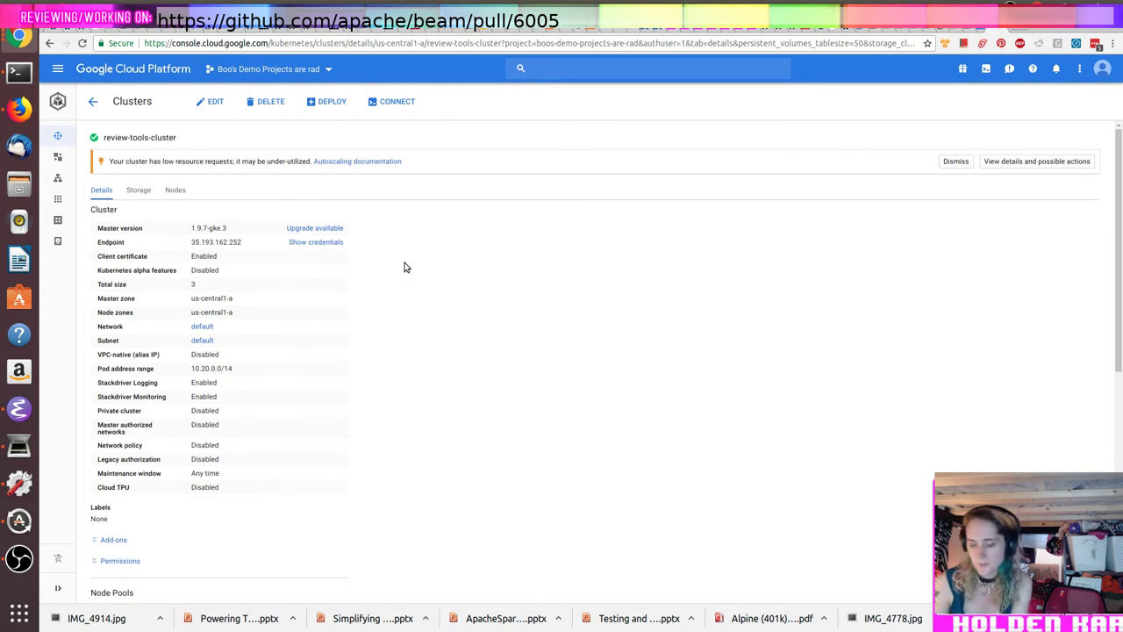
# Step: Search the web for 'gke firewall load balancer ip', accepting the corrected spelling
pyautogui.hotkey('ctrl', 't')
pyautogui.write('github')
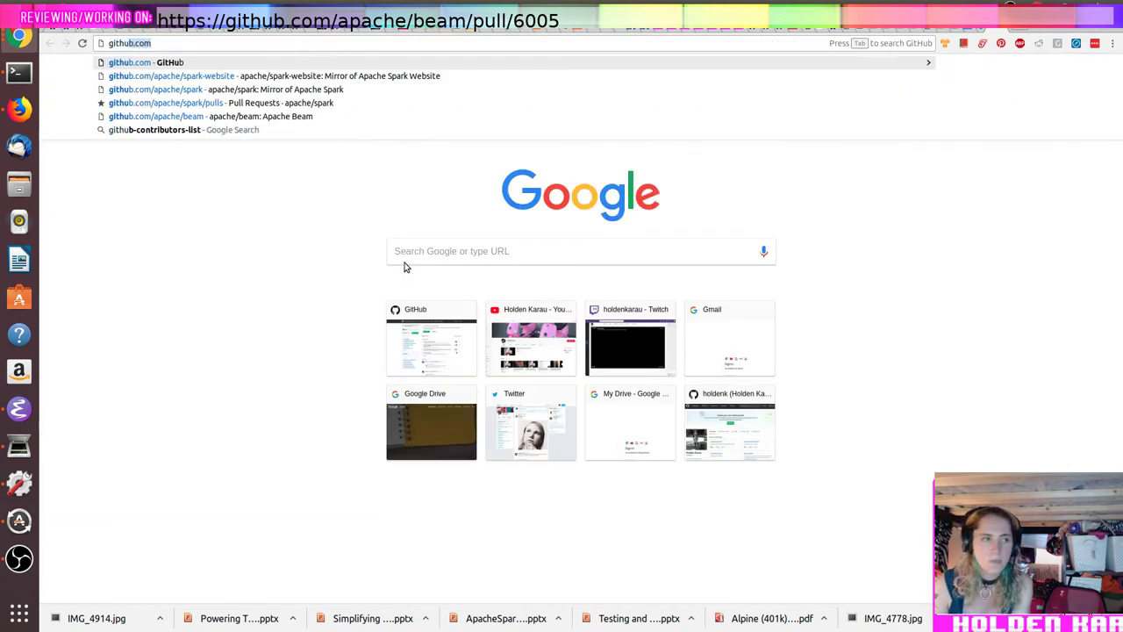
pyautogui.write('.com')
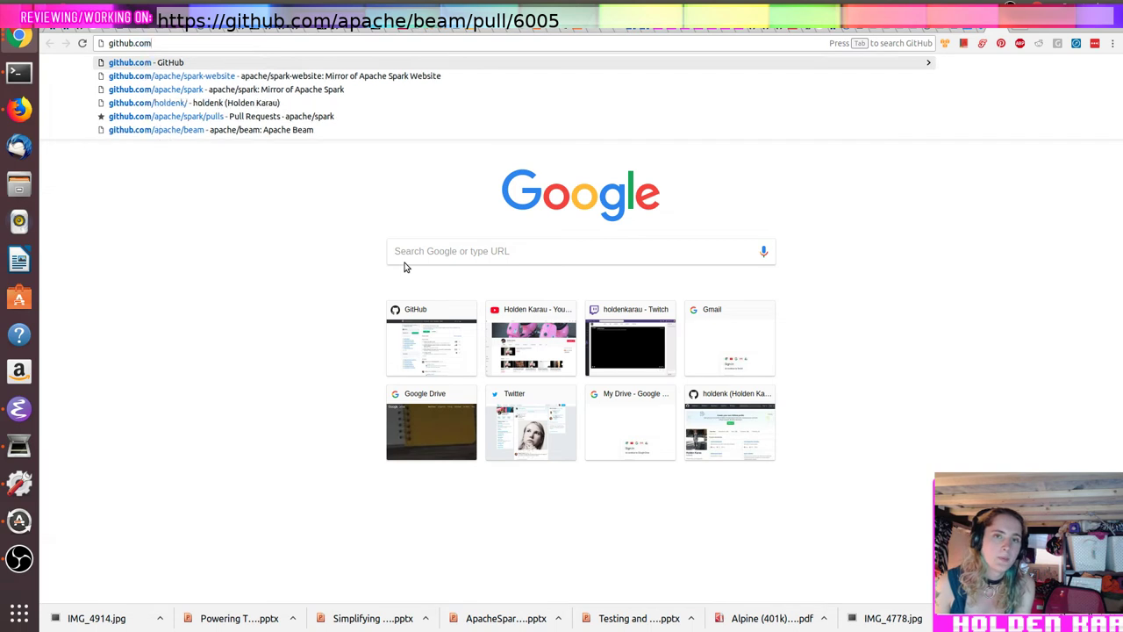
pyautogui.press('Delete')
pyautogui.write('/pr/')
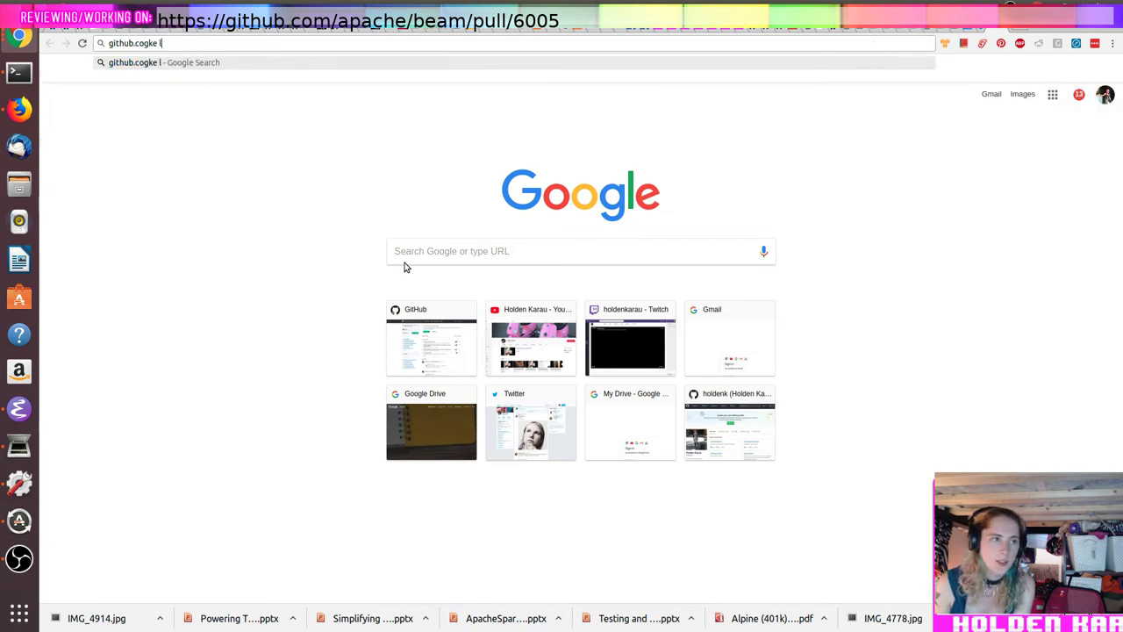
pyautogui.hotkey('ctrl', 'a')
pyautogui.write('gke')
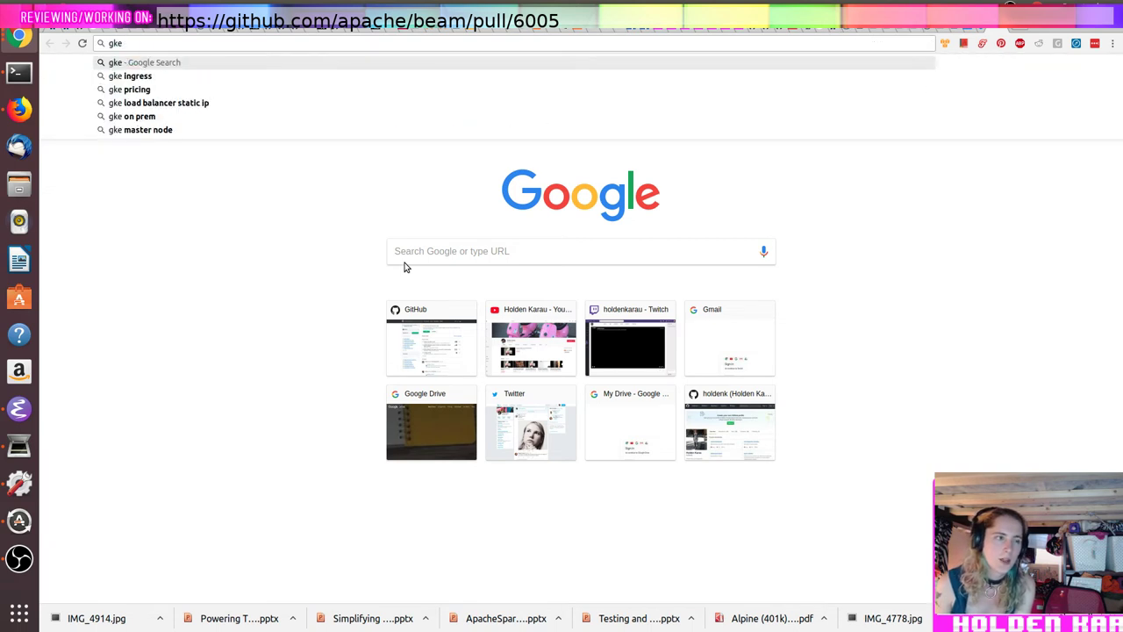
pyautogui.write(' firewall')
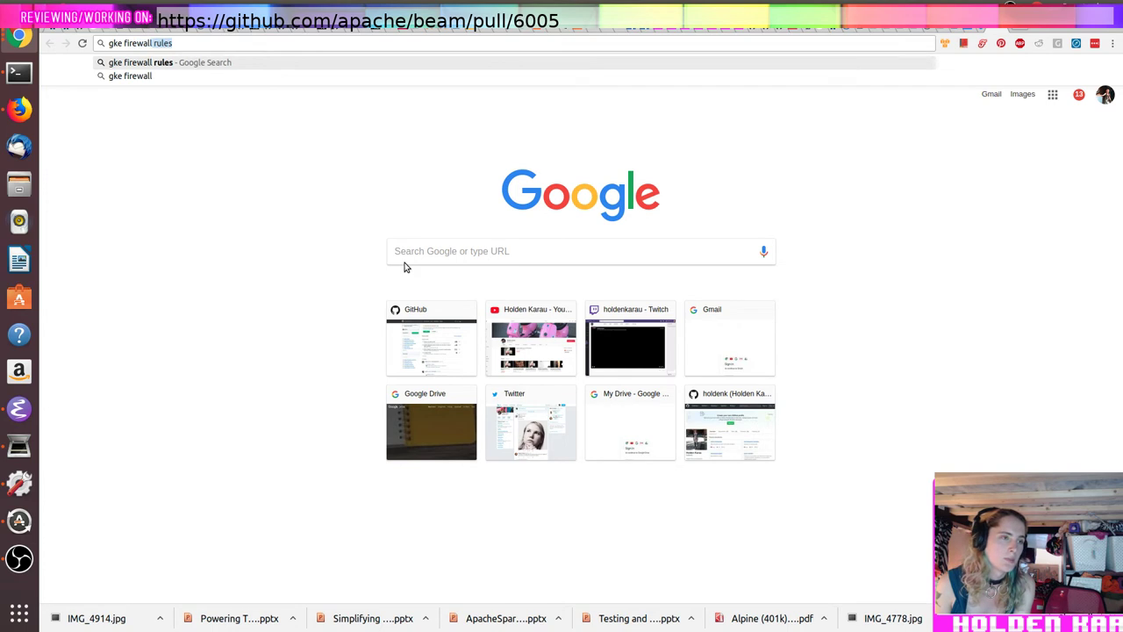
pyautogui.write(' loadblancer ip')
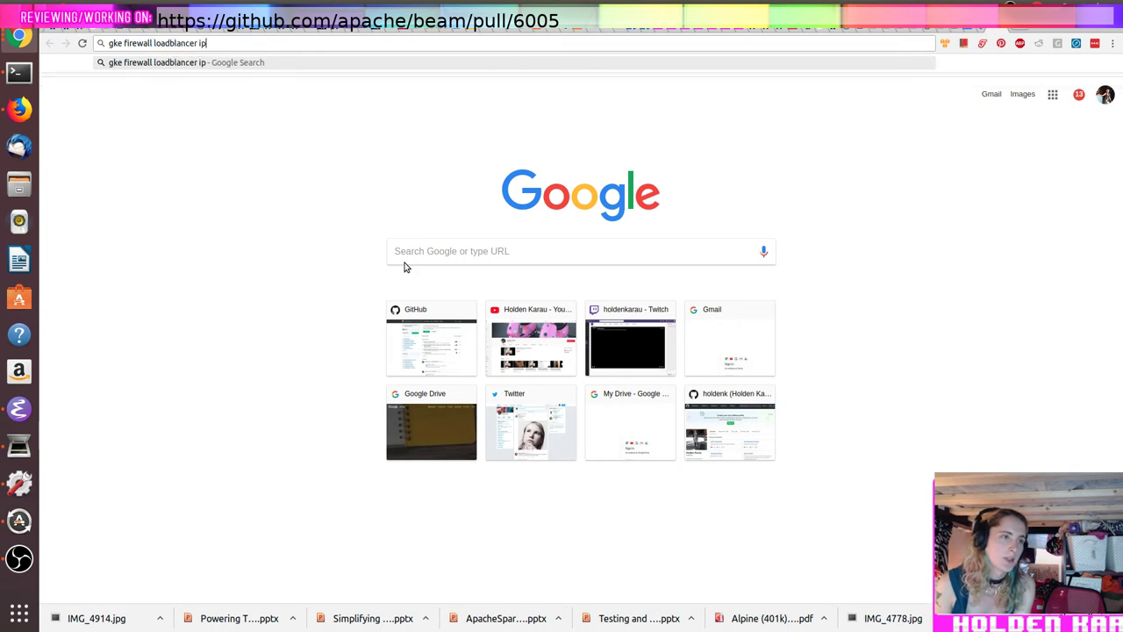
pyautogui.press('Return')
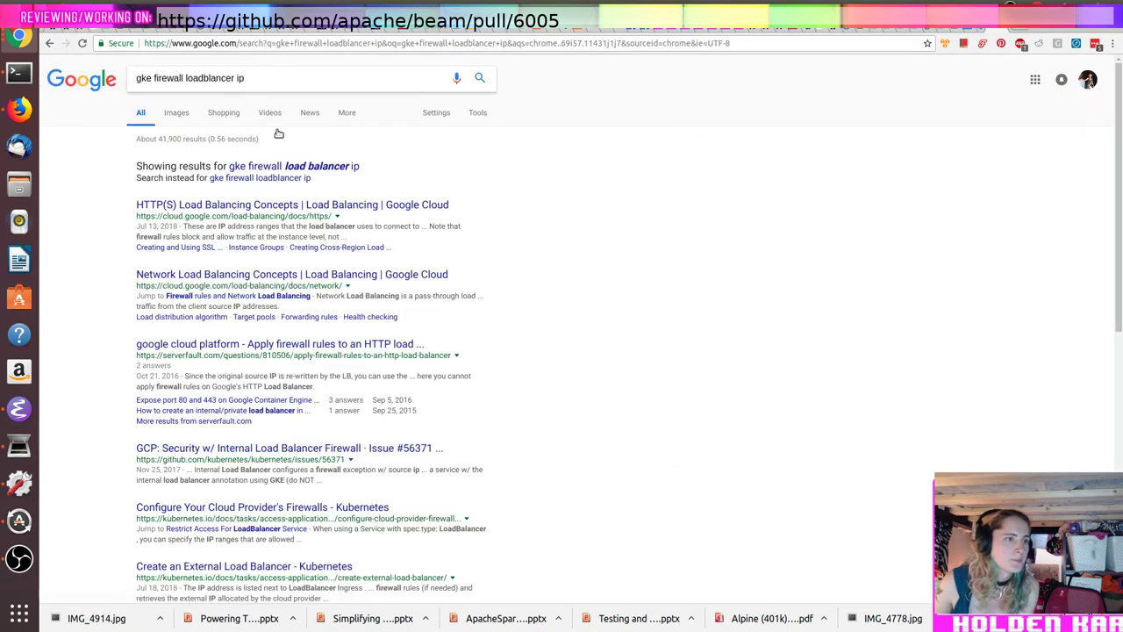
pyautogui.click(318, 167)
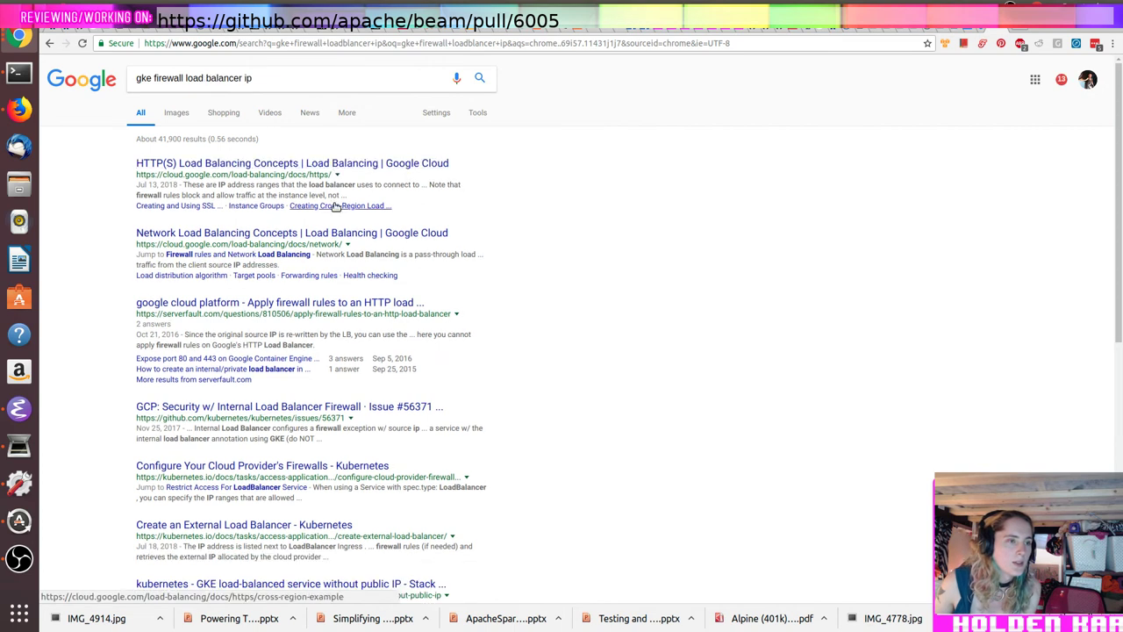
# Step: Open the GKE firewall and load balancing docs, then the HTTP(S) Load Balancing Concepts page
pyautogui.click(294, 256)
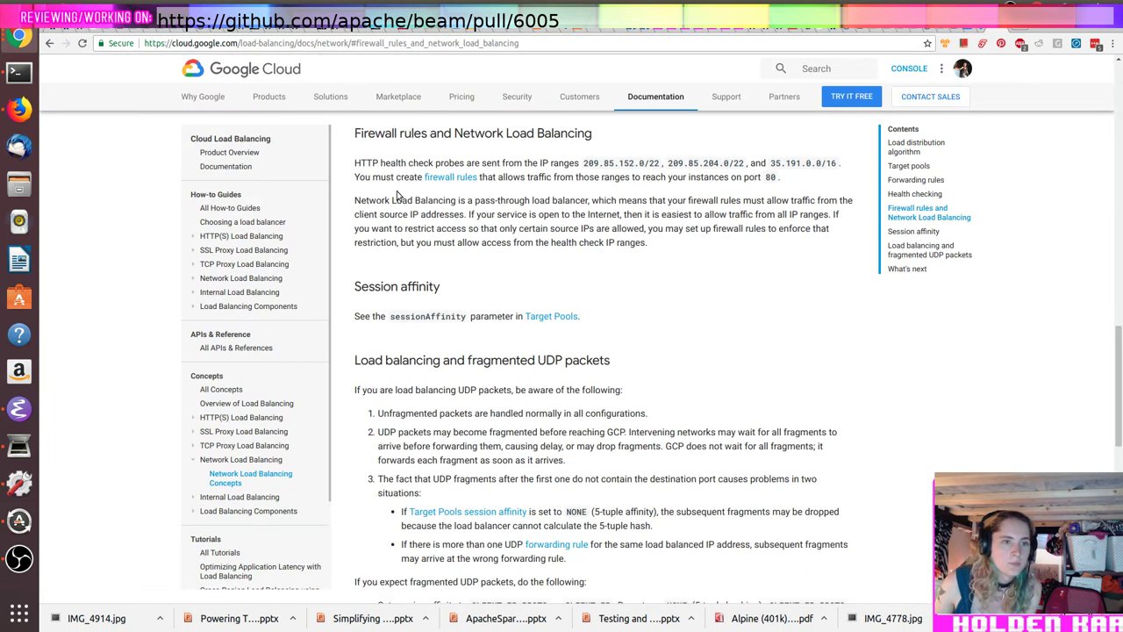
pyautogui.scroll(-5, 460, 252)
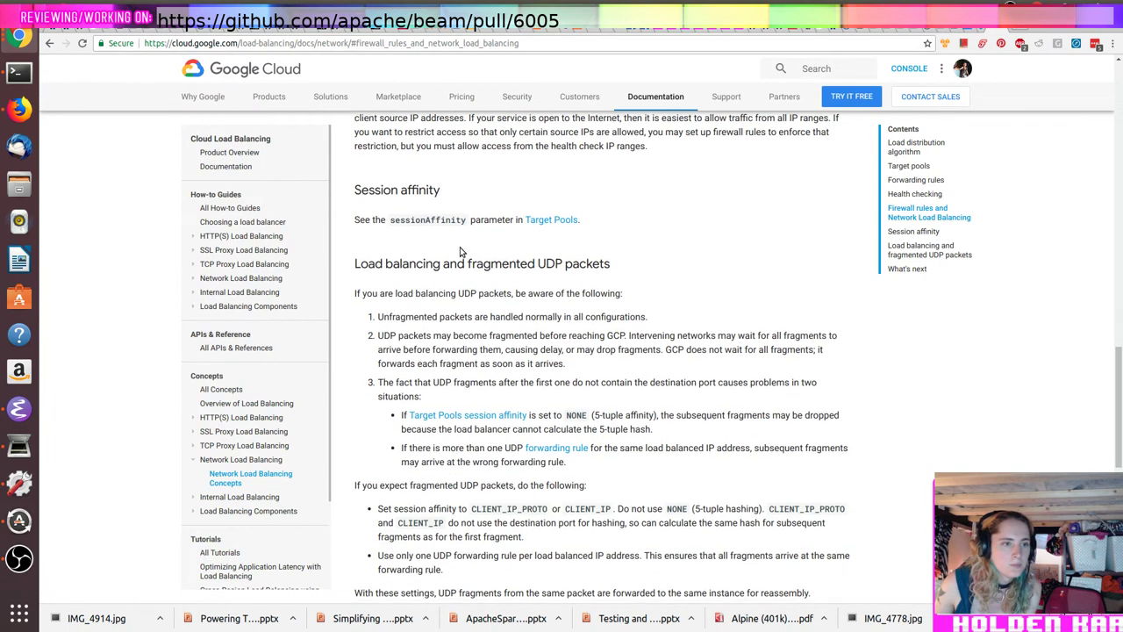
pyautogui.scroll(-3, 460, 252)
pyautogui.scroll(3, 460, 252)
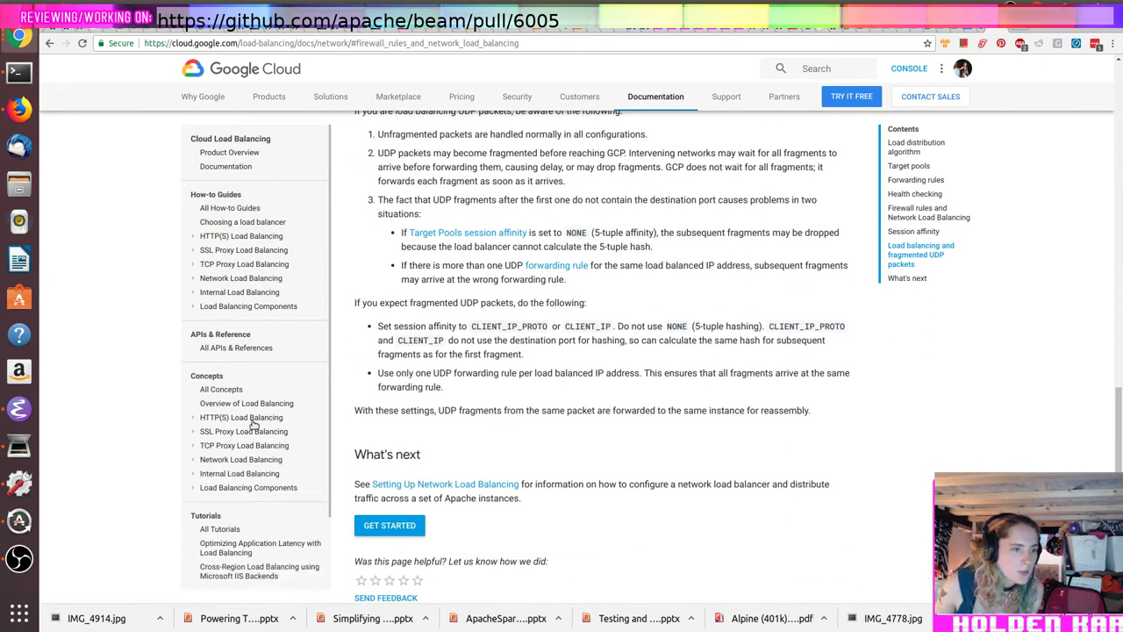
pyautogui.click(253, 418)
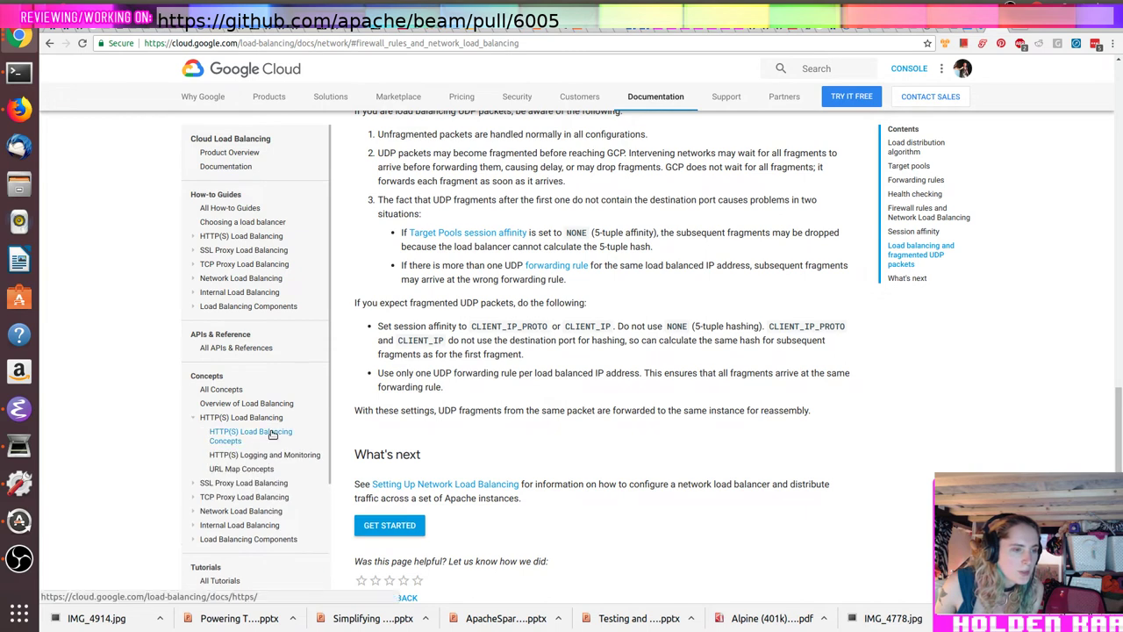
pyautogui.click(272, 436)
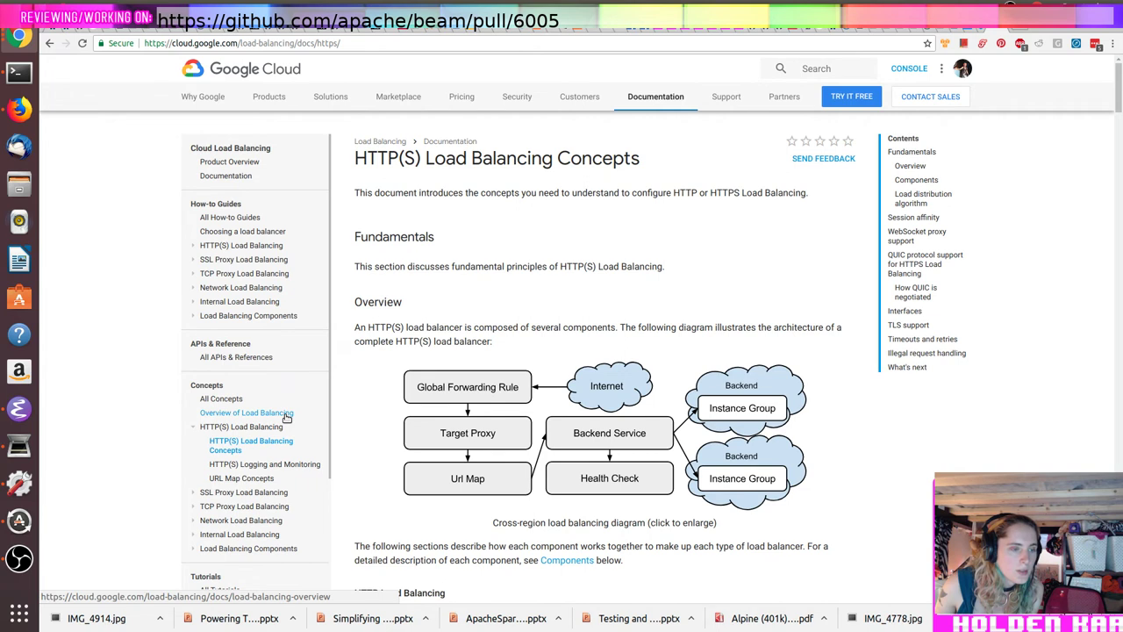
# Step: Read through the HTTP(S) load balancing docs and follow the firewall rule link to Firewall Rules Overview
pyautogui.scroll(-3, 558, 457)
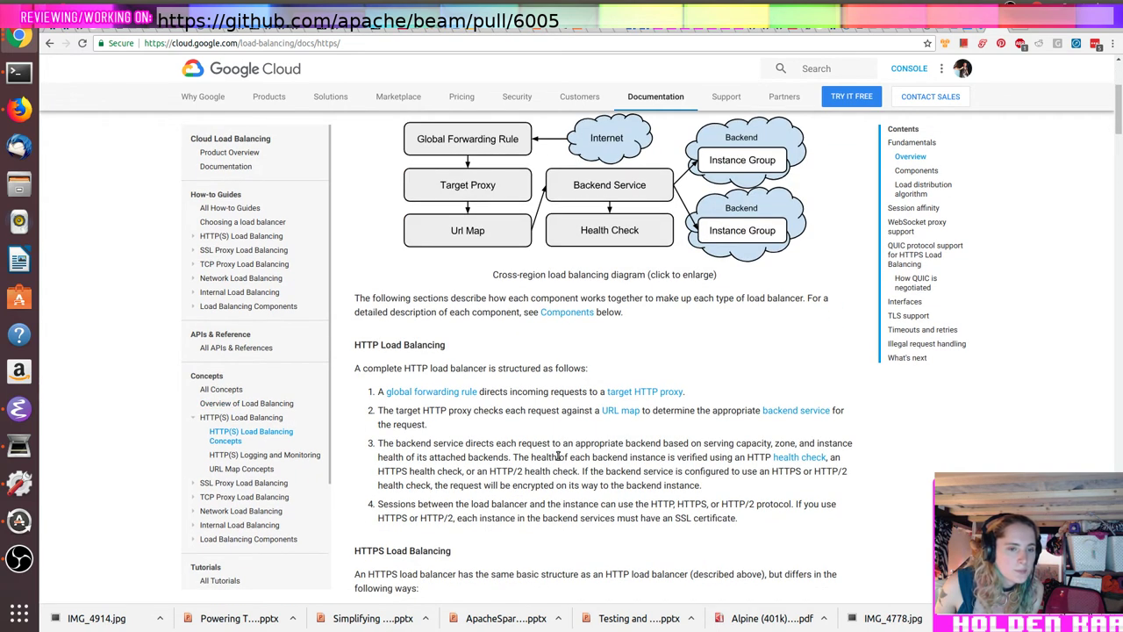
pyautogui.scroll(-4, 558, 456)
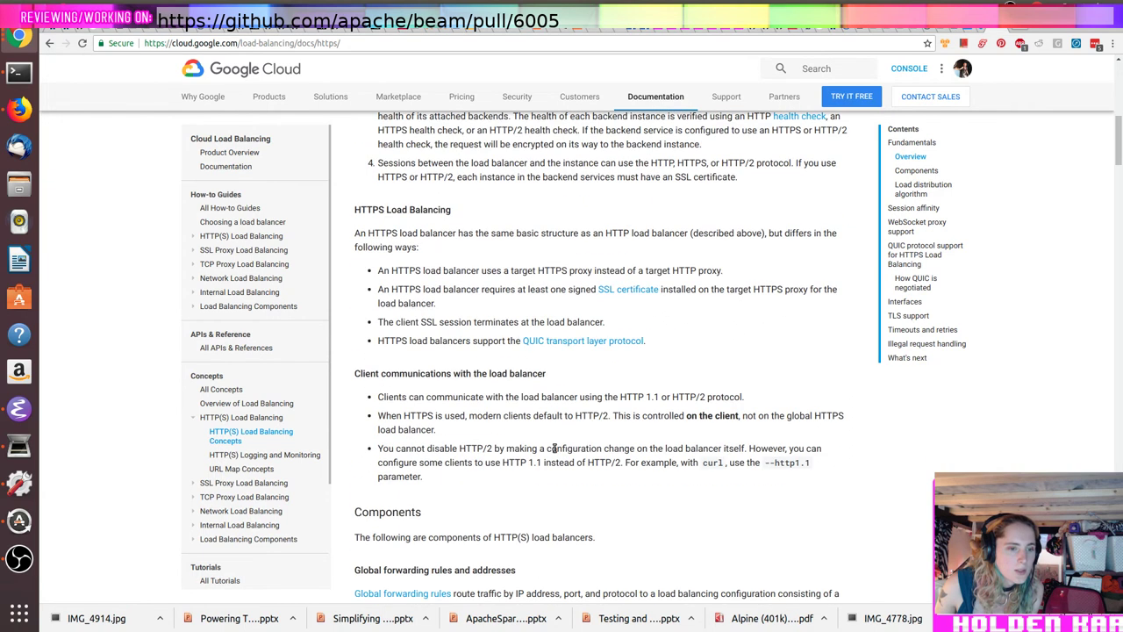
pyautogui.scroll(-2, 555, 450)
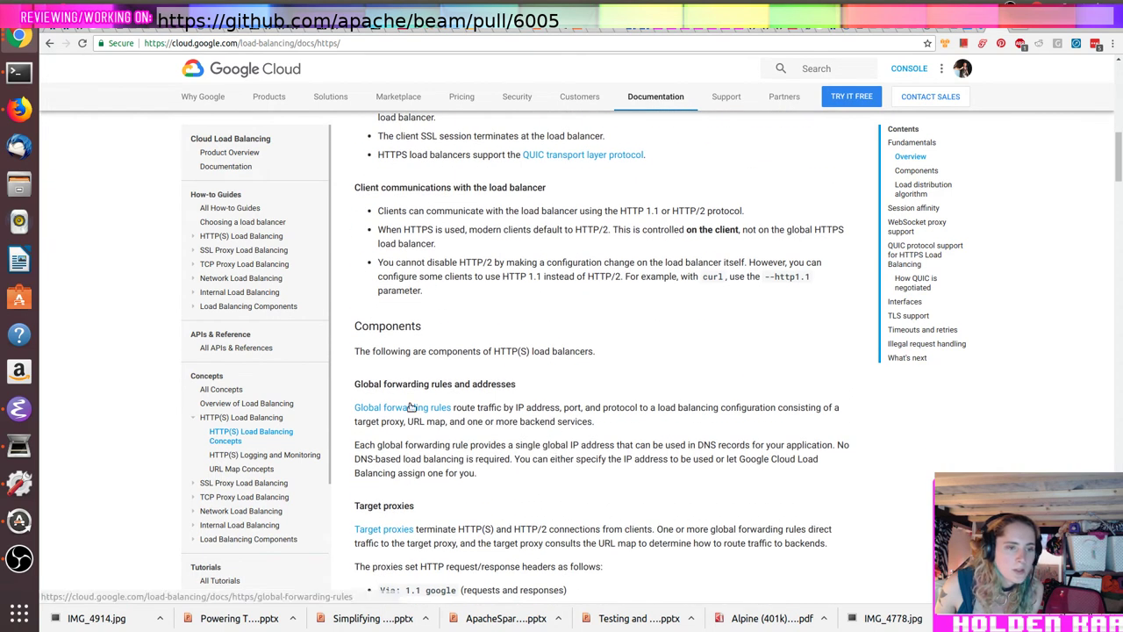
pyautogui.scroll(-2, 411, 407)
pyautogui.scroll(-2, 411, 406)
pyautogui.scroll(-2, 410, 405)
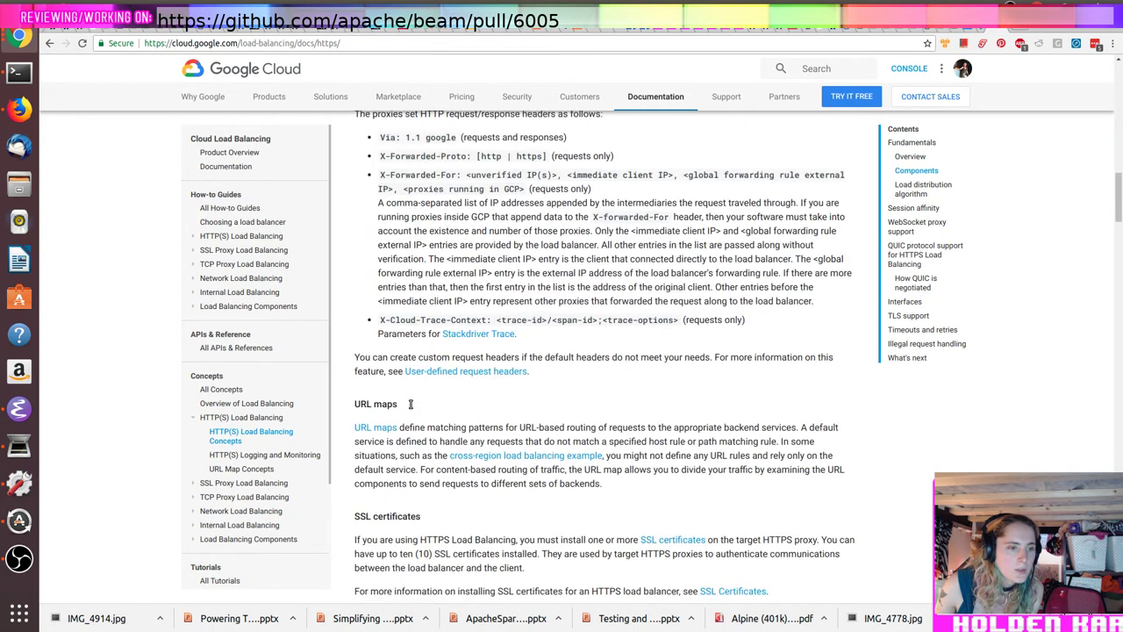
pyautogui.scroll(-4, 411, 406)
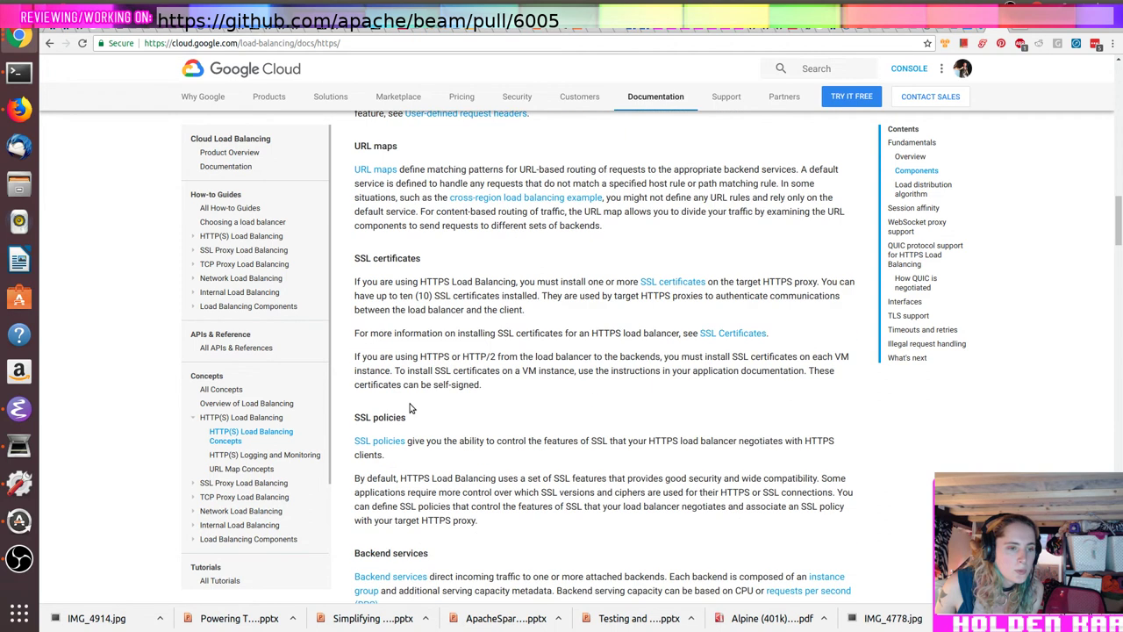
pyautogui.scroll(-8, 411, 405)
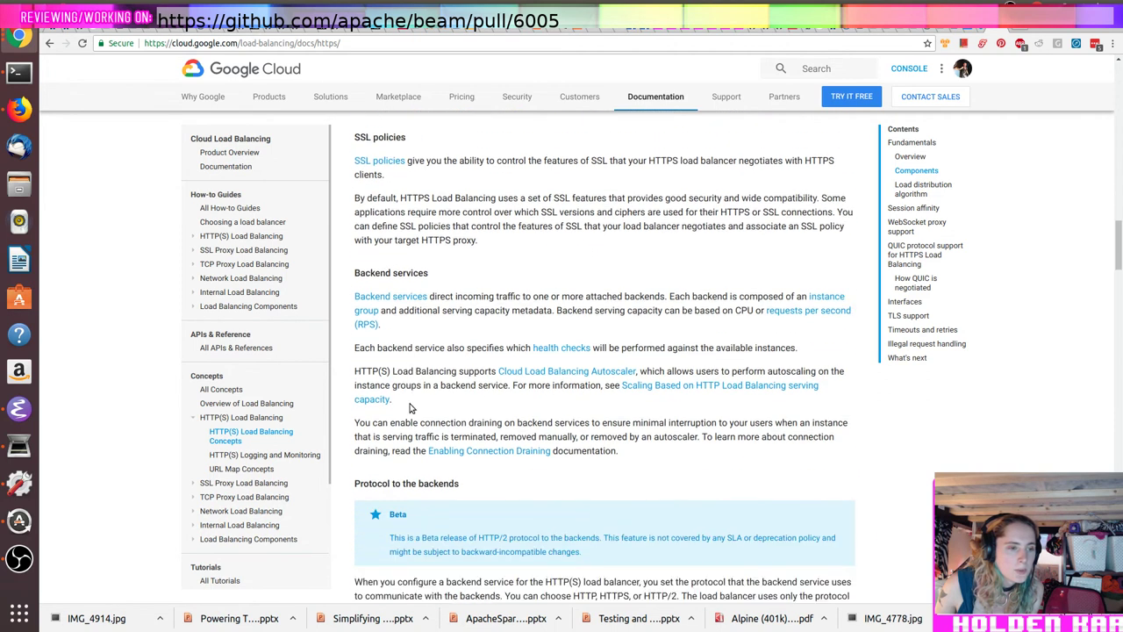
pyautogui.scroll(-2, 411, 405)
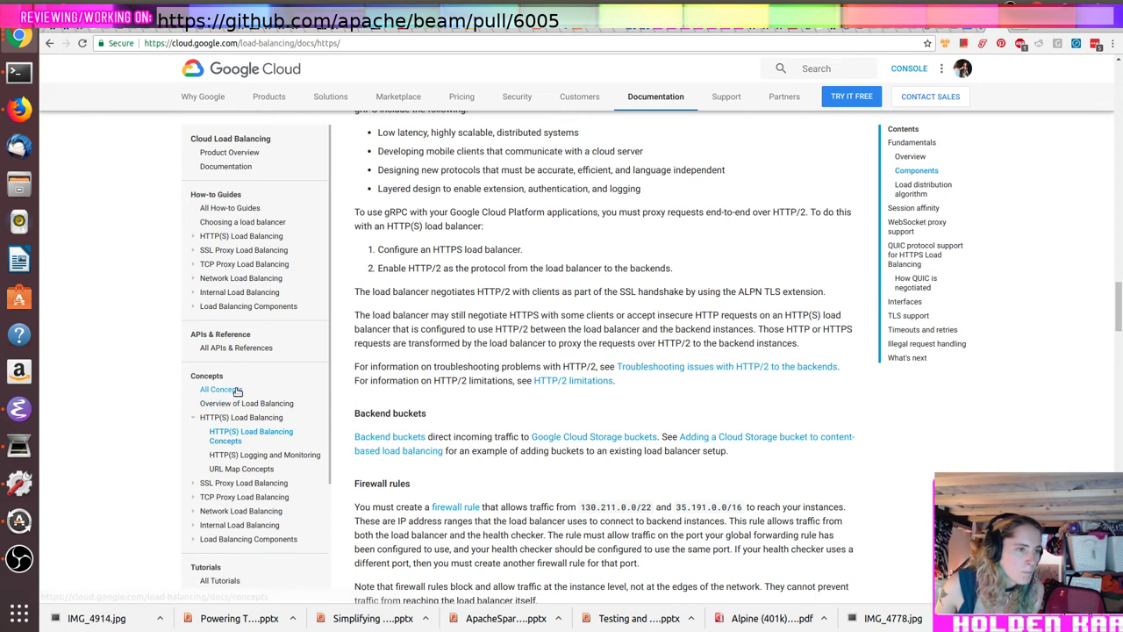
pyautogui.click(220, 239)
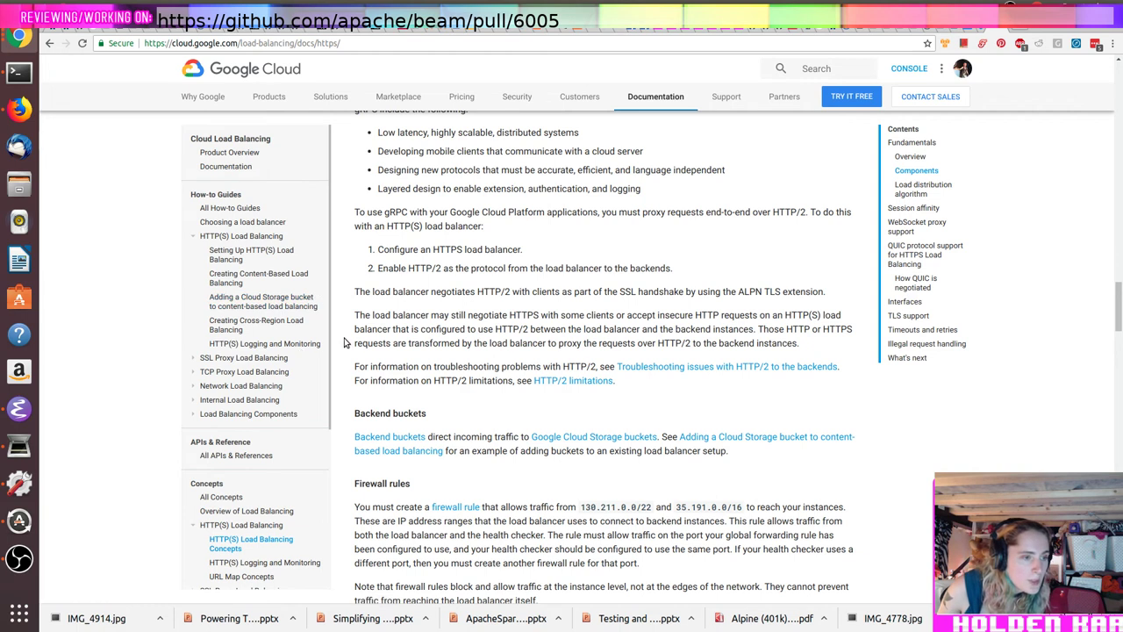
pyautogui.scroll(-5, 298, 351)
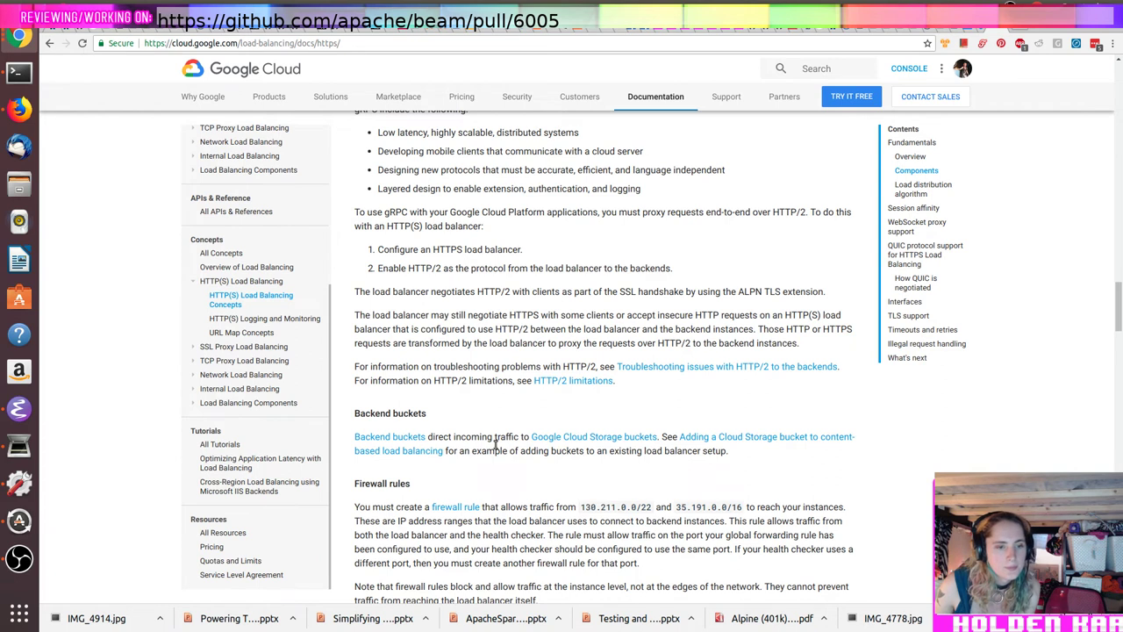
pyautogui.click(451, 508)
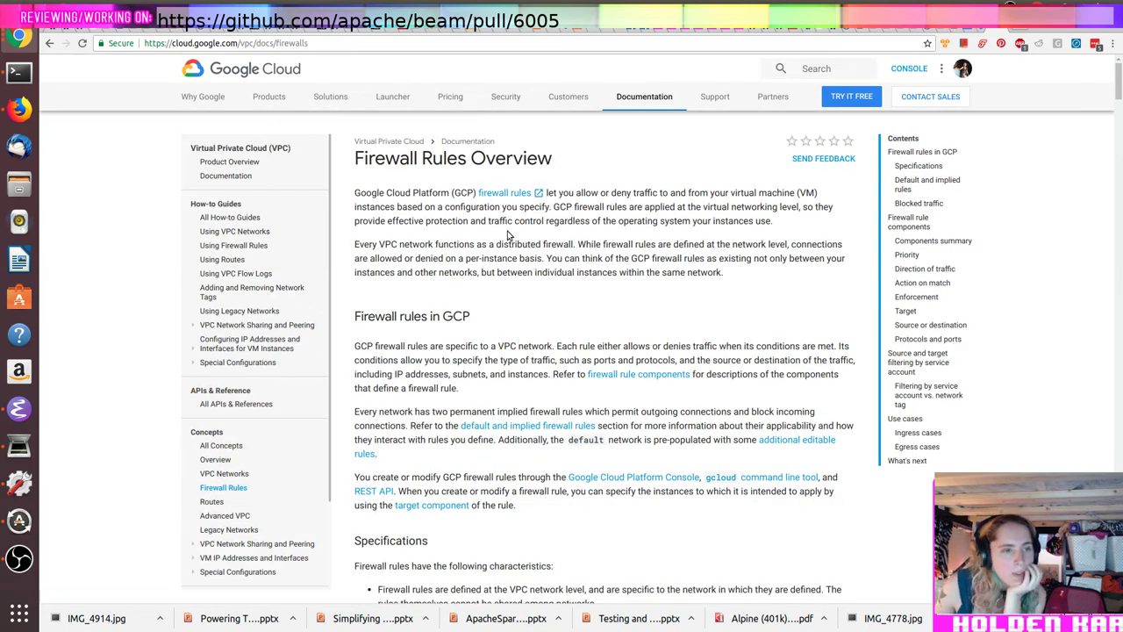
# Step: Peek at the Wikipedia firewall article, then return and read the firewall rules Specifications section
pyautogui.click(515, 194)
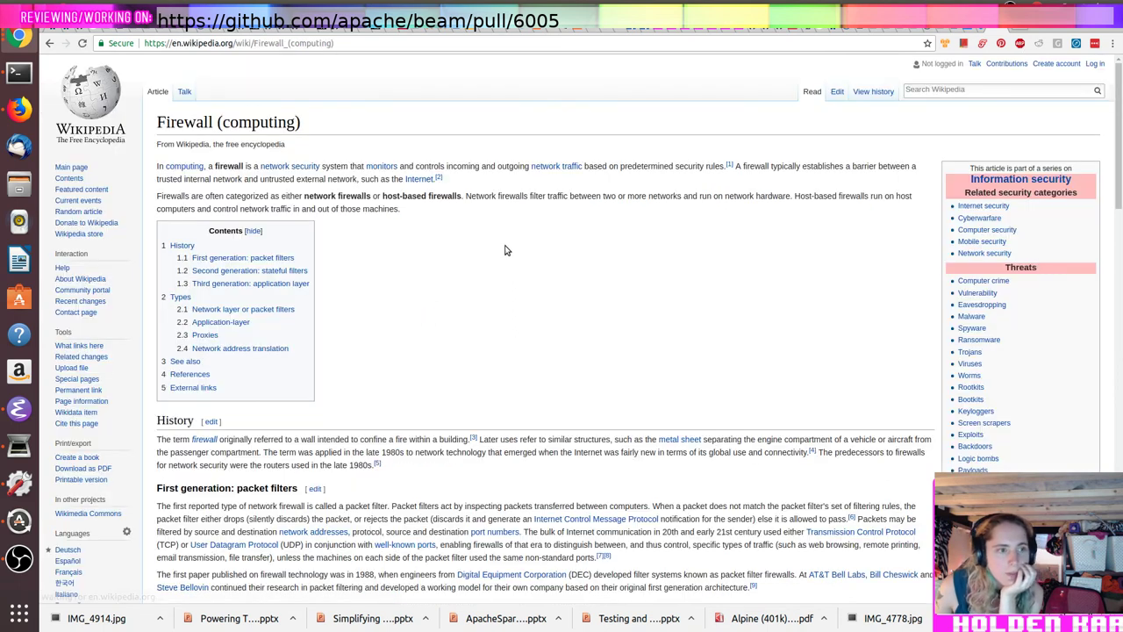
pyautogui.click(49, 43)
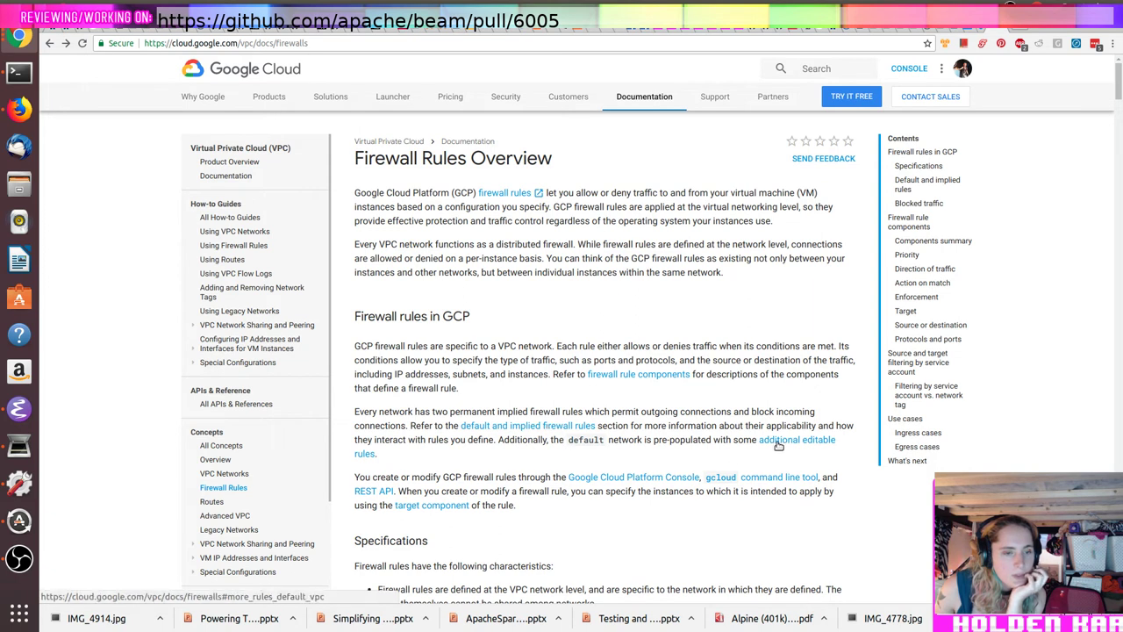
pyautogui.scroll(-3, 780, 445)
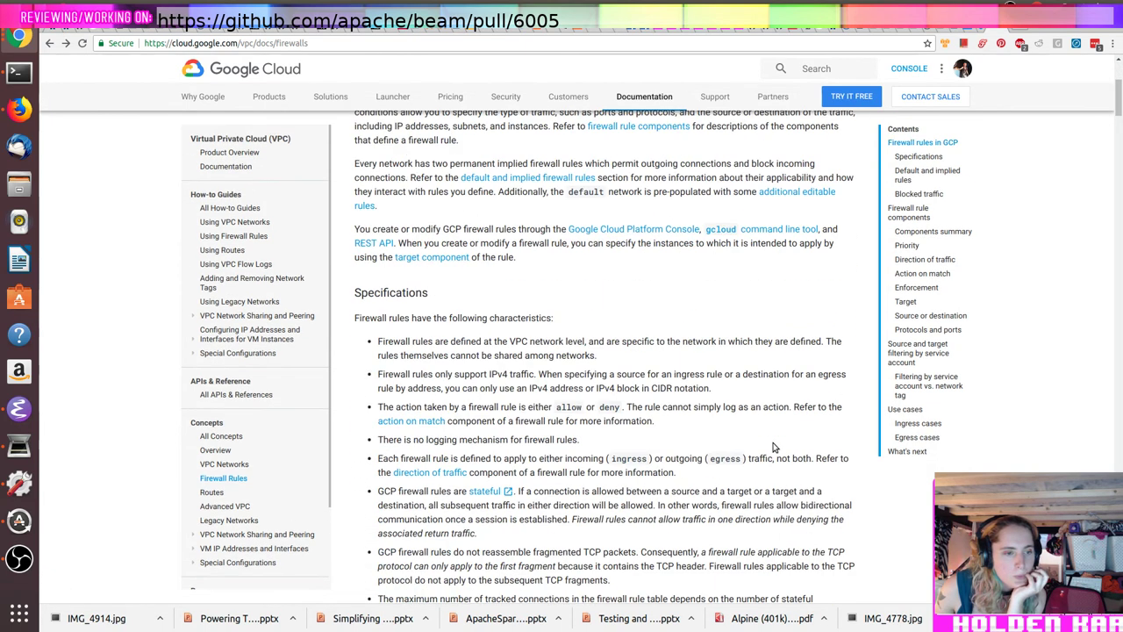
pyautogui.scroll(-1, 774, 444)
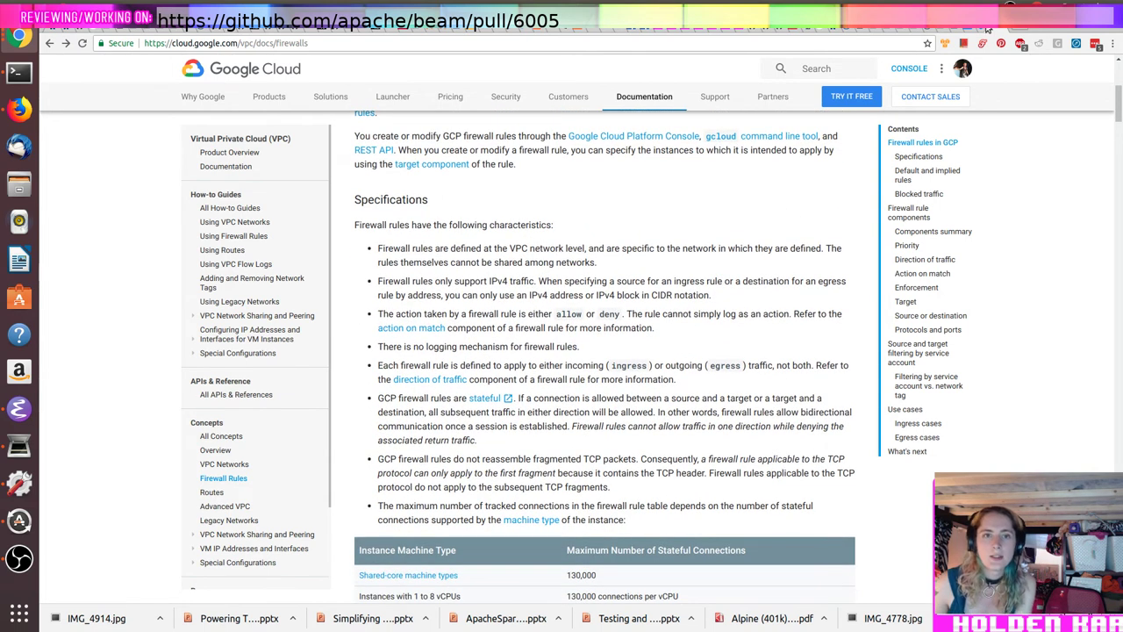
pyautogui.hotkey('ctrl', 'Tab')
pyautogui.hotkey('ctrl', 't')
# Step: Search for 'github ip adresses' and open the About GitHub's IP addresses help article
pyautogui.write('github ipa')
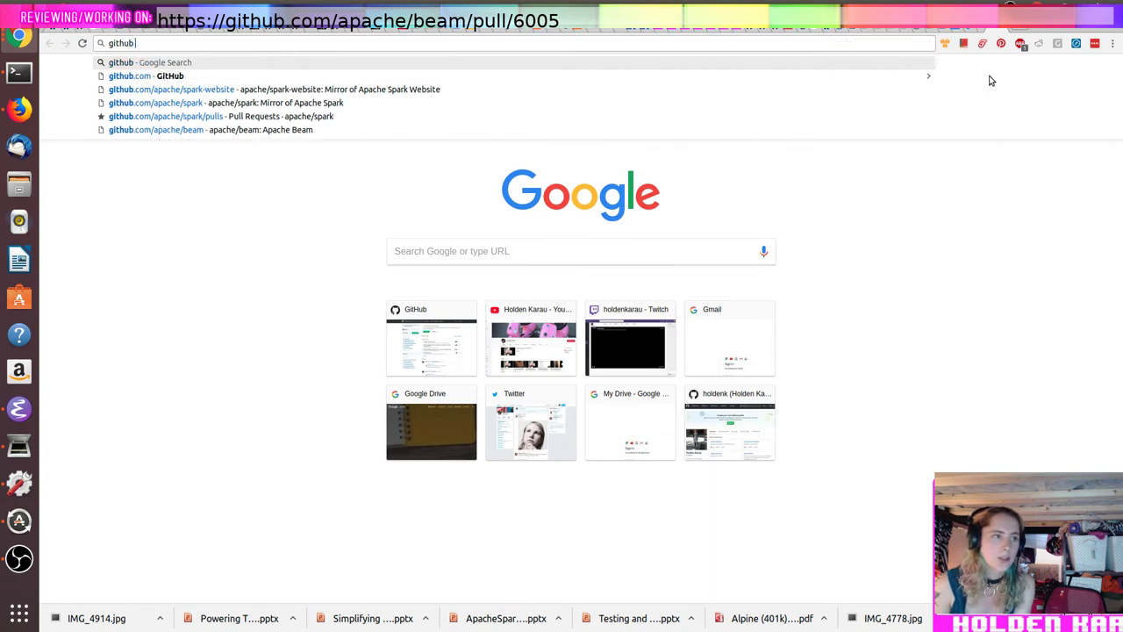
pyautogui.press('BackSpace')
pyautogui.write('adresses')
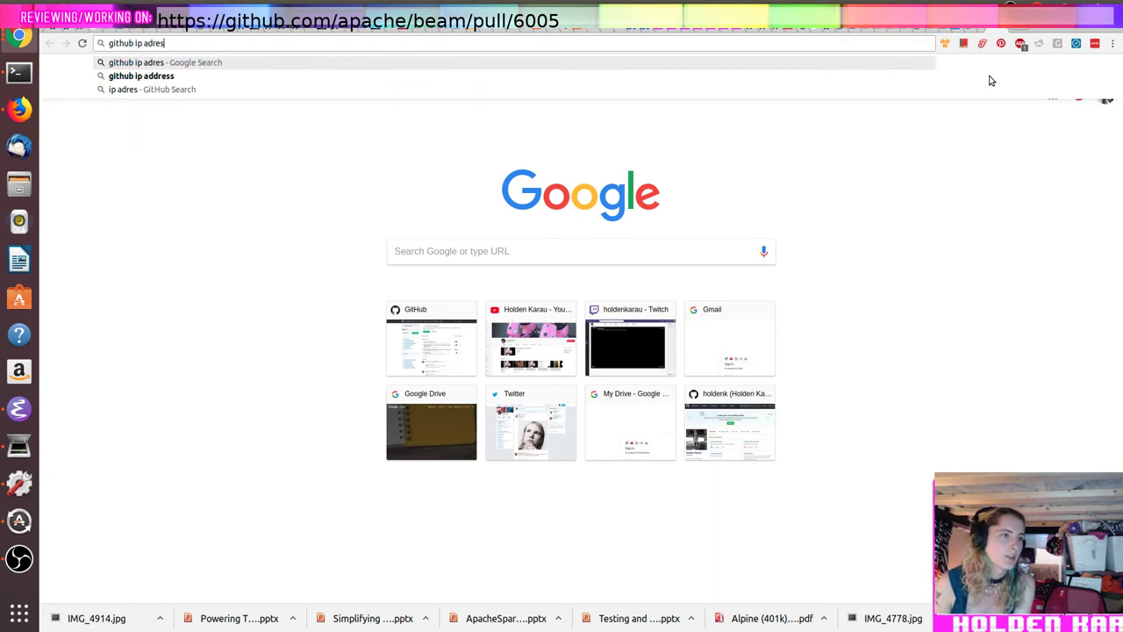
pyautogui.press('Return')
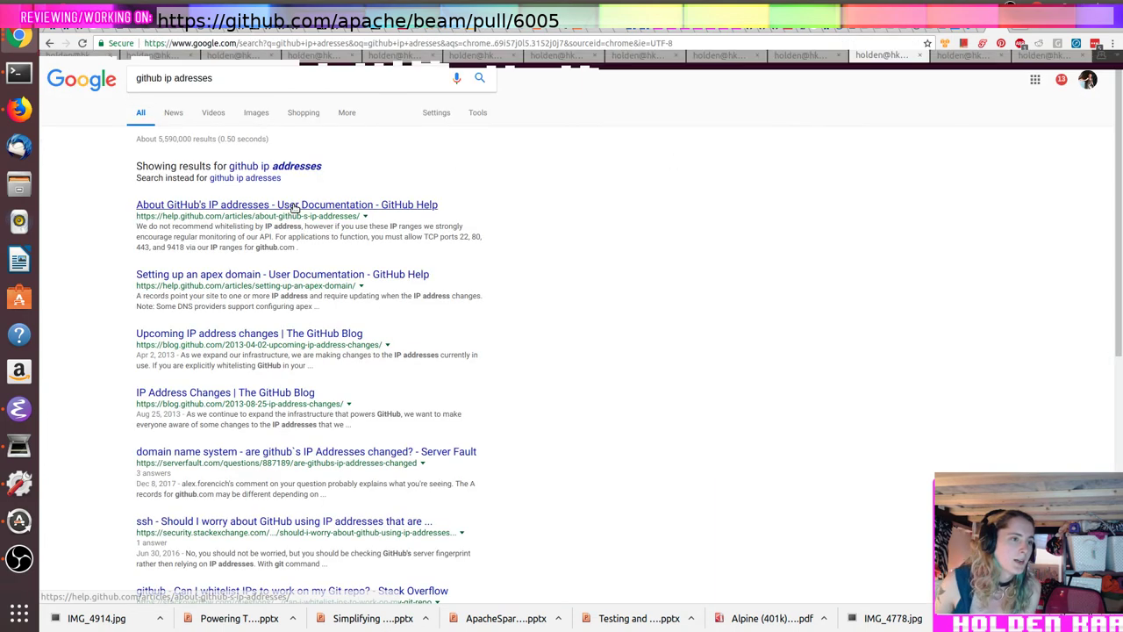
pyautogui.click(295, 207)
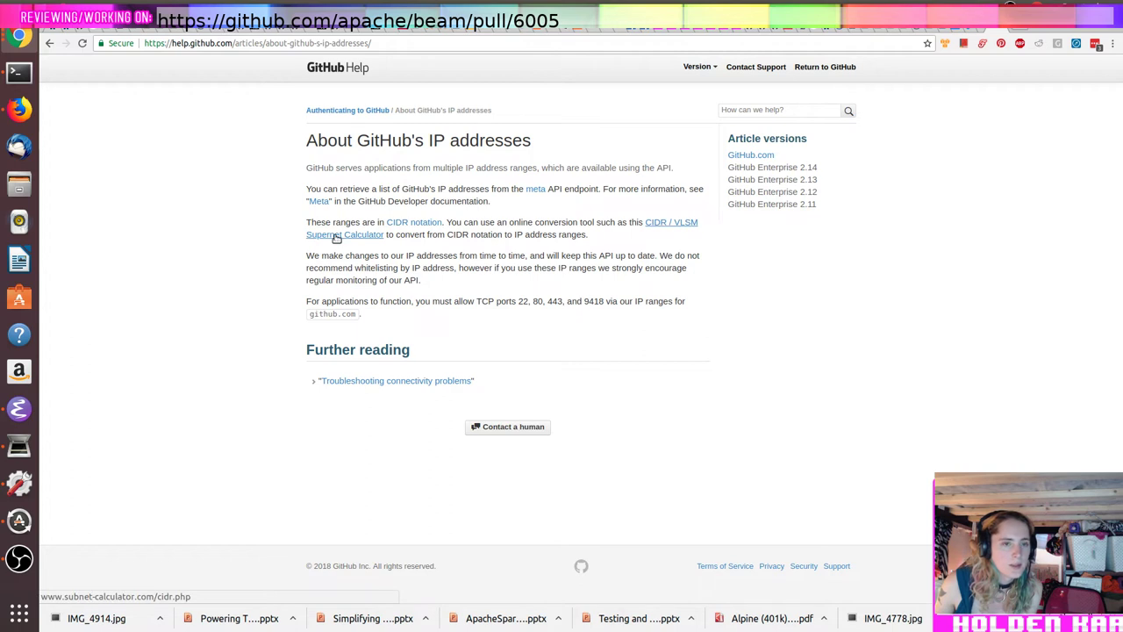
# Step: Try the article's meta API endpoint, note its rate-limit error, and return to the article
pyautogui.click(388, 43)
pyautogui.click(548, 285)
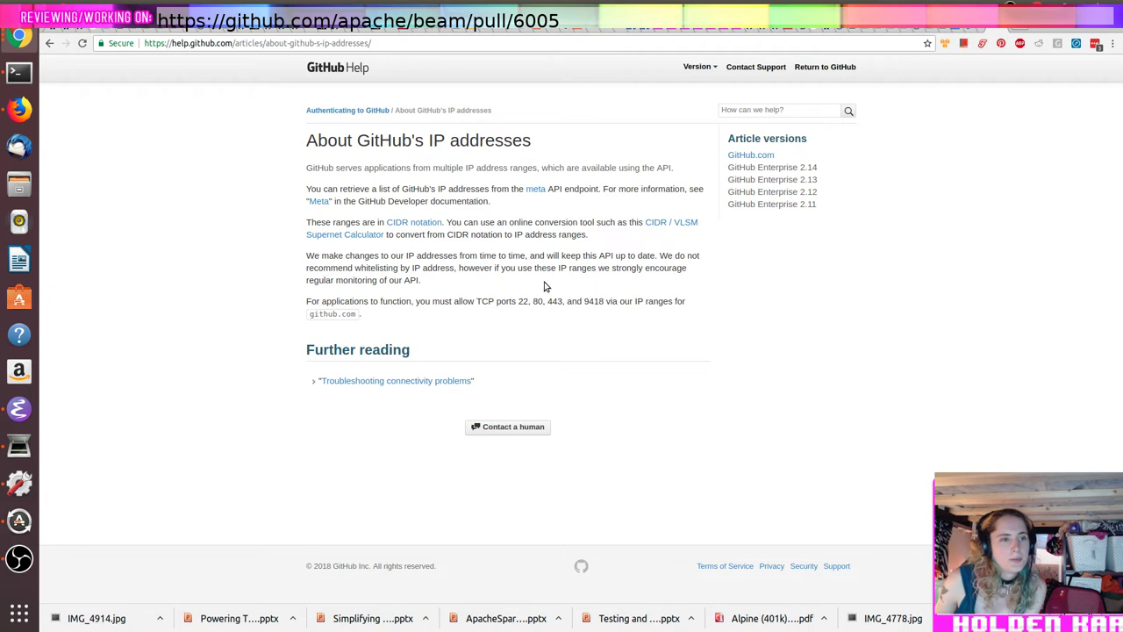
pyautogui.tripleClick(516, 189)
pyautogui.click(541, 189)
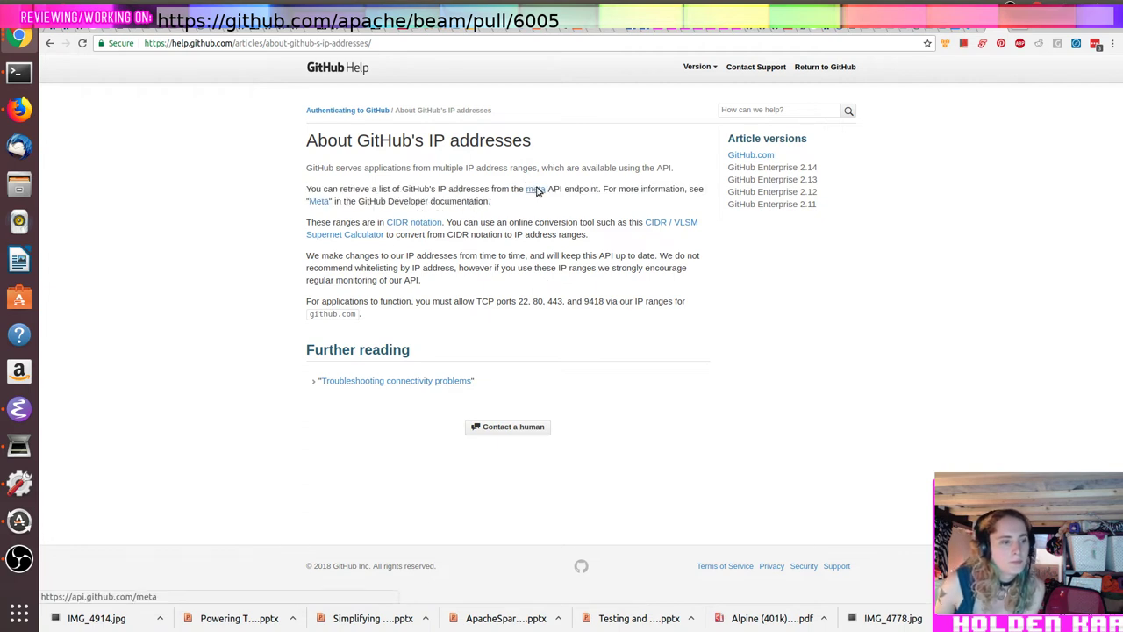
pyautogui.click(537, 189)
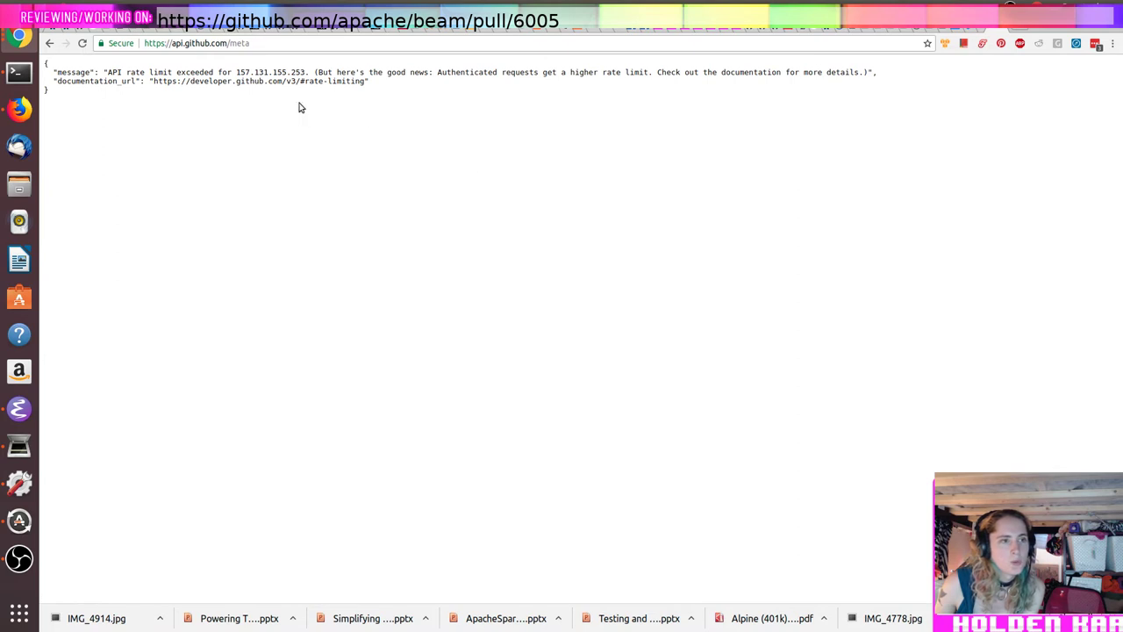
pyautogui.moveTo(298, 107); pyautogui.dragTo(59, 58)
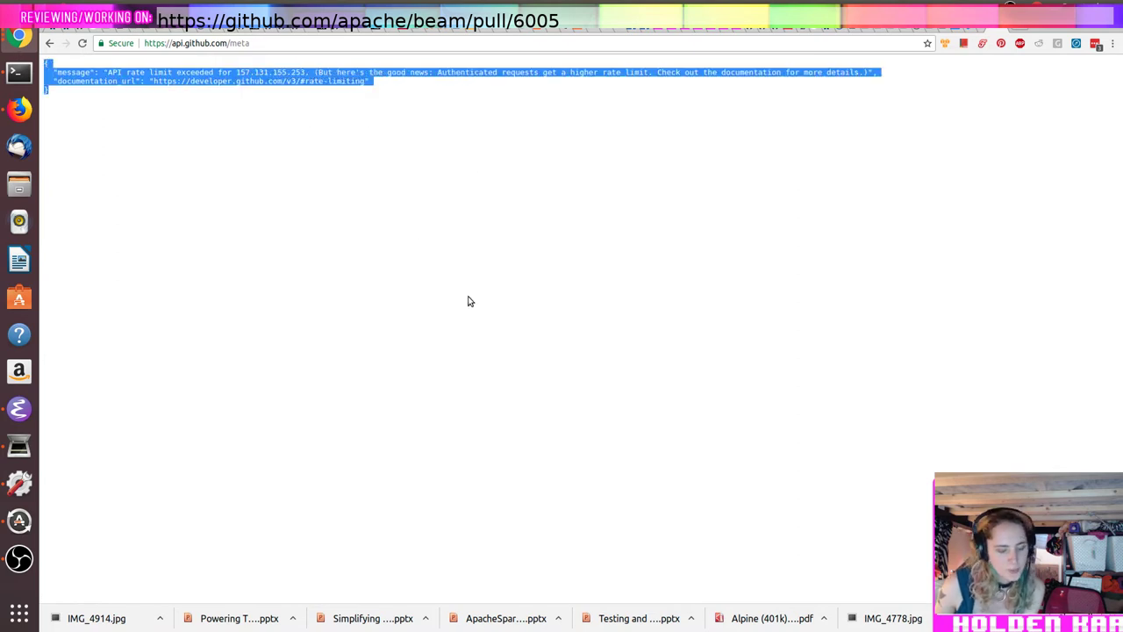
pyautogui.click(50, 44)
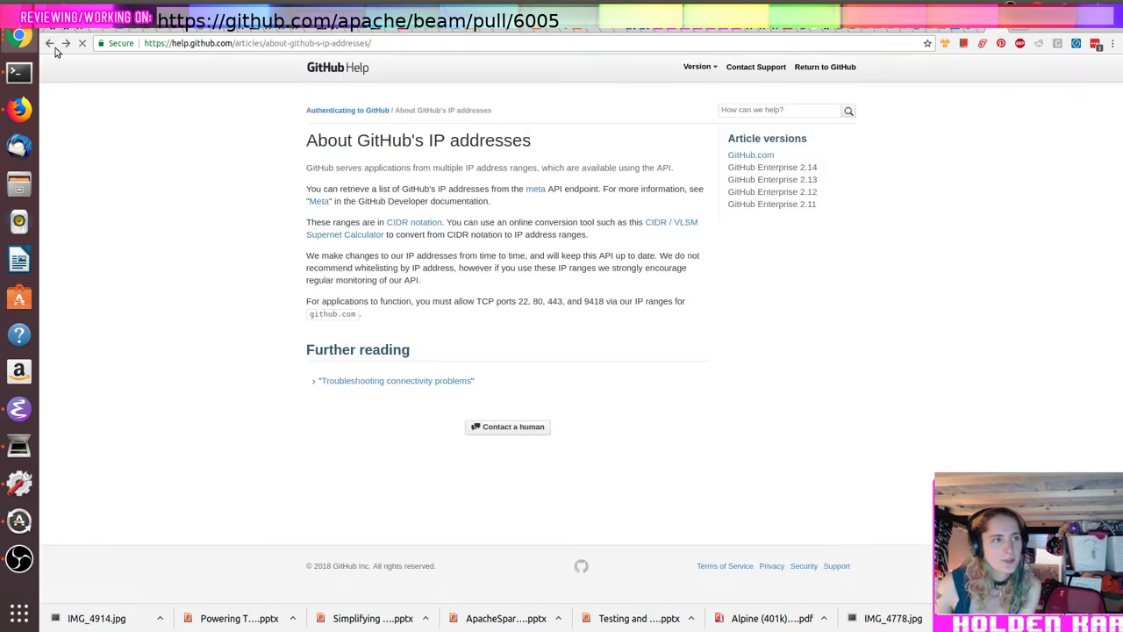
pyautogui.hotkey('alt', 'Tab')
# Step: View recent_beam_contribs, then rerun the extract_username.pl pipeline into recent_beam_contribs_username
pyautogui.write('less recent_beam_contribs')
pyautogui.press('Return')
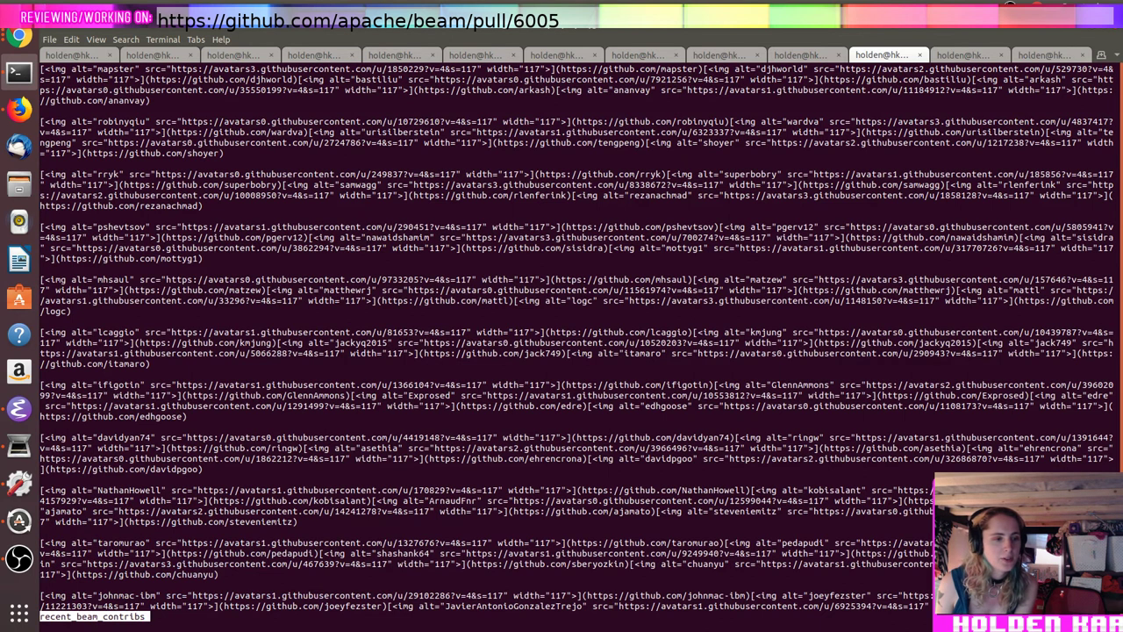
pyautogui.press('q')
pyautogui.press('Up')
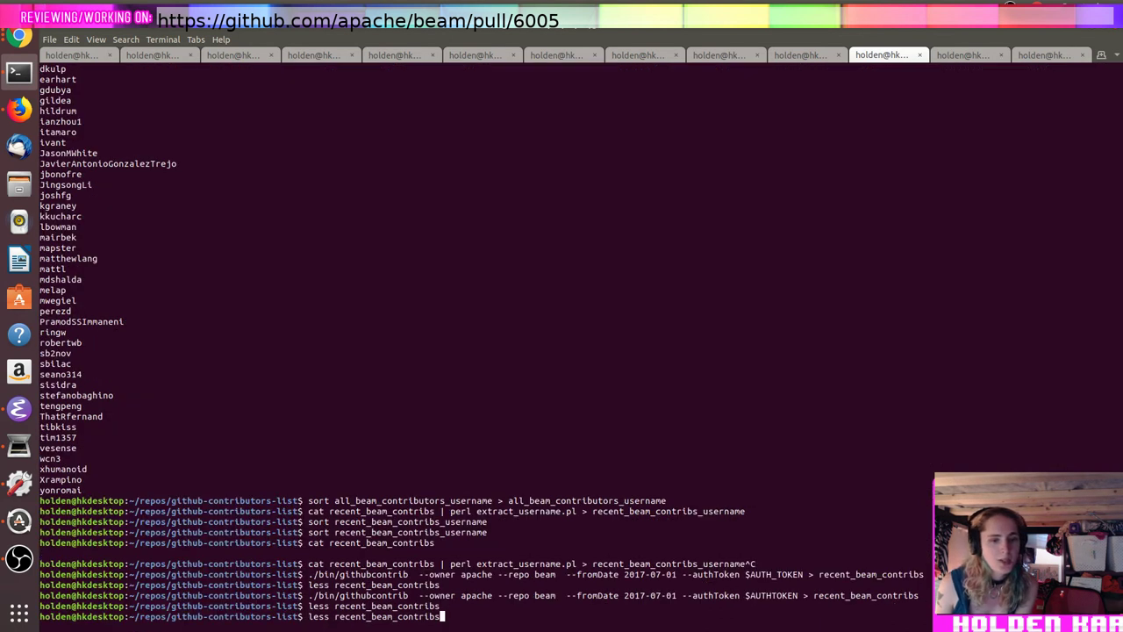
pyautogui.press('Up')
pyautogui.press('Up')
pyautogui.press('Up')
pyautogui.press('Up')
pyautogui.press('Up')
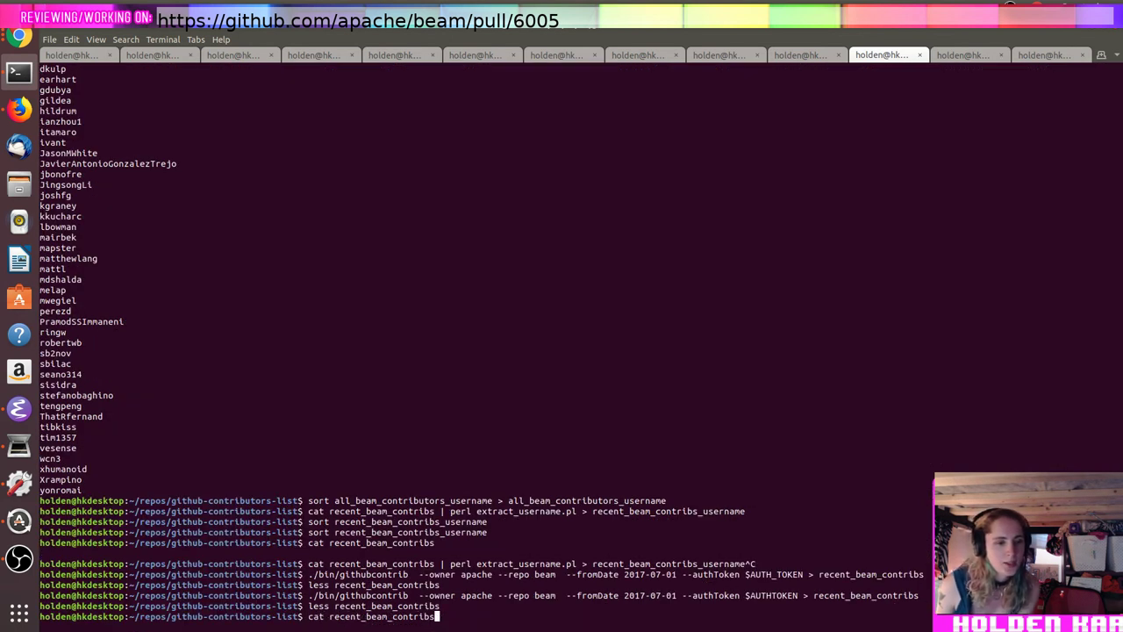
pyautogui.press('Up')
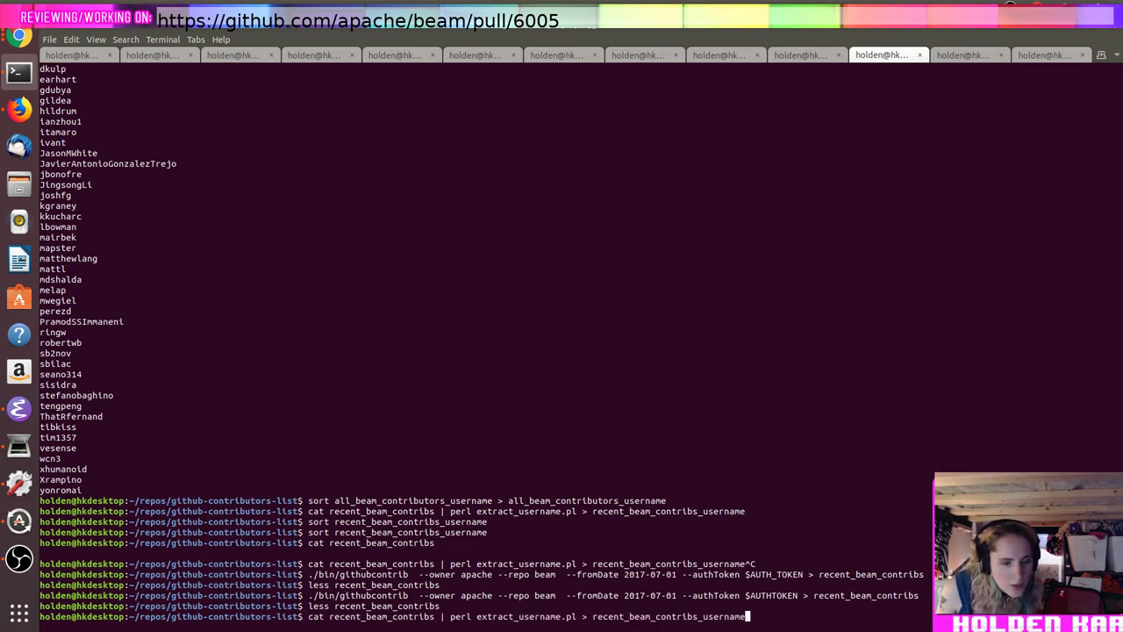
pyautogui.press('Return')
# Step: Review and search the username list in recent_beam_contribs_username
pyautogui.write('less recent_beam_contribs_username')
pyautogui.press('Return')
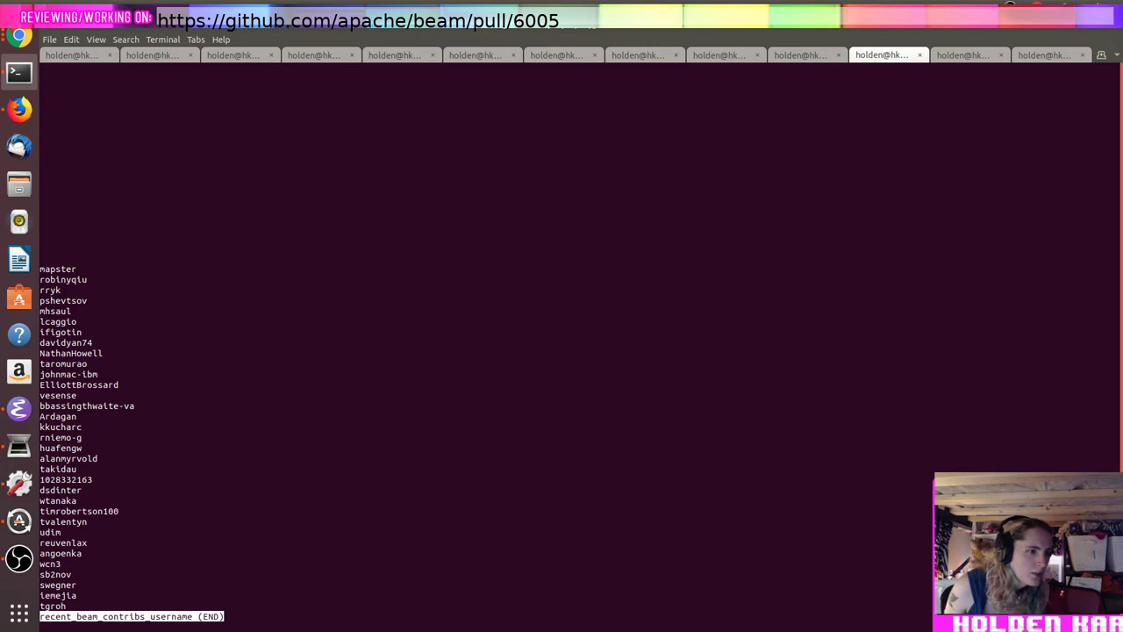
pyautogui.press('/')
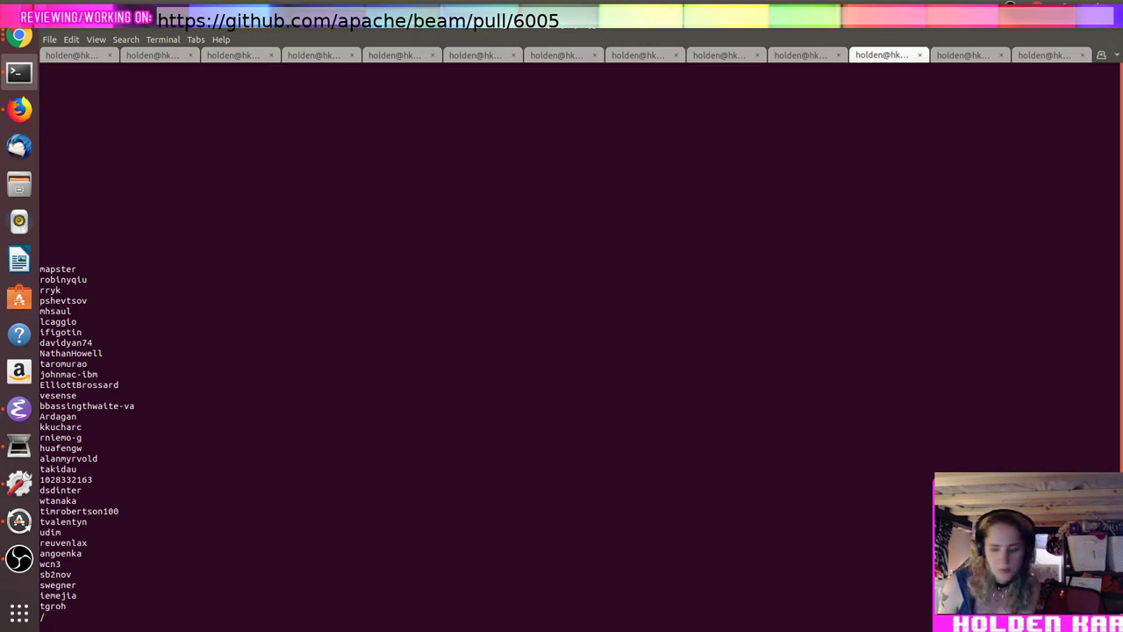
pyautogui.press('Return')
pyautogui.press('q')
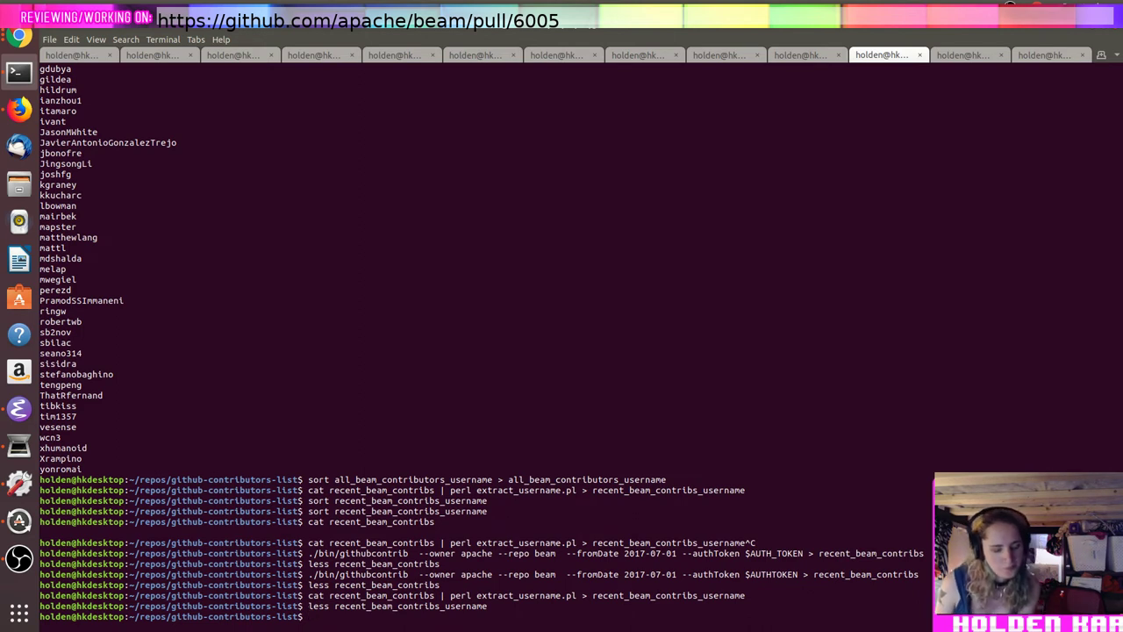
pyautogui.hotkey('alt', 'Tab')
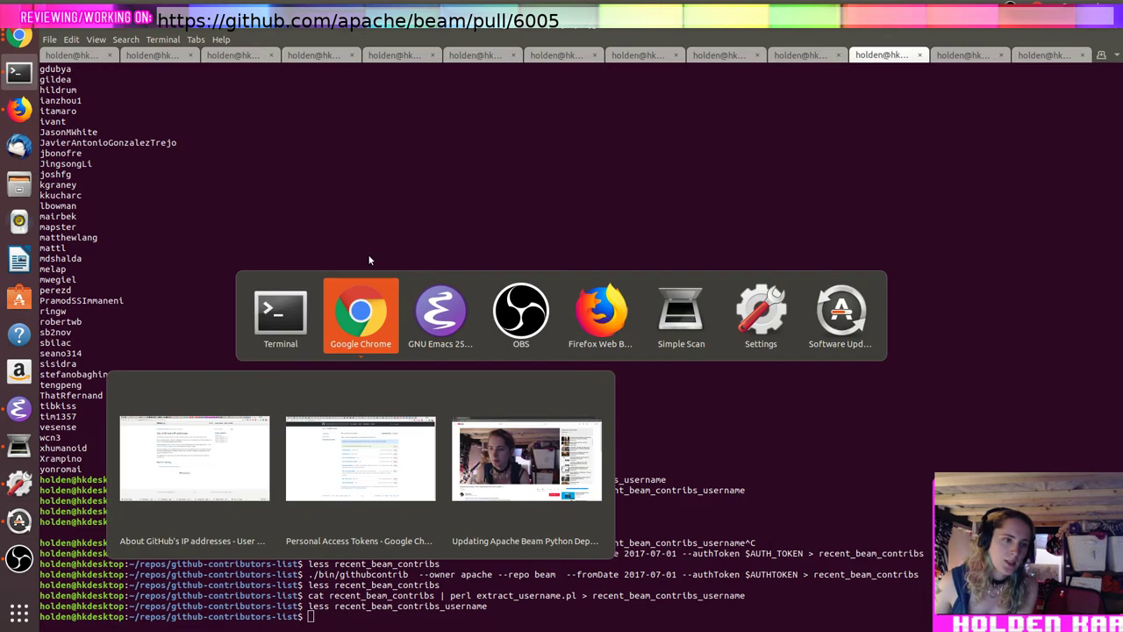
# Step: Cycle through the Chrome tabs to the Stack Overflow question on creating a temporary directory
pyautogui.click(974, 32)
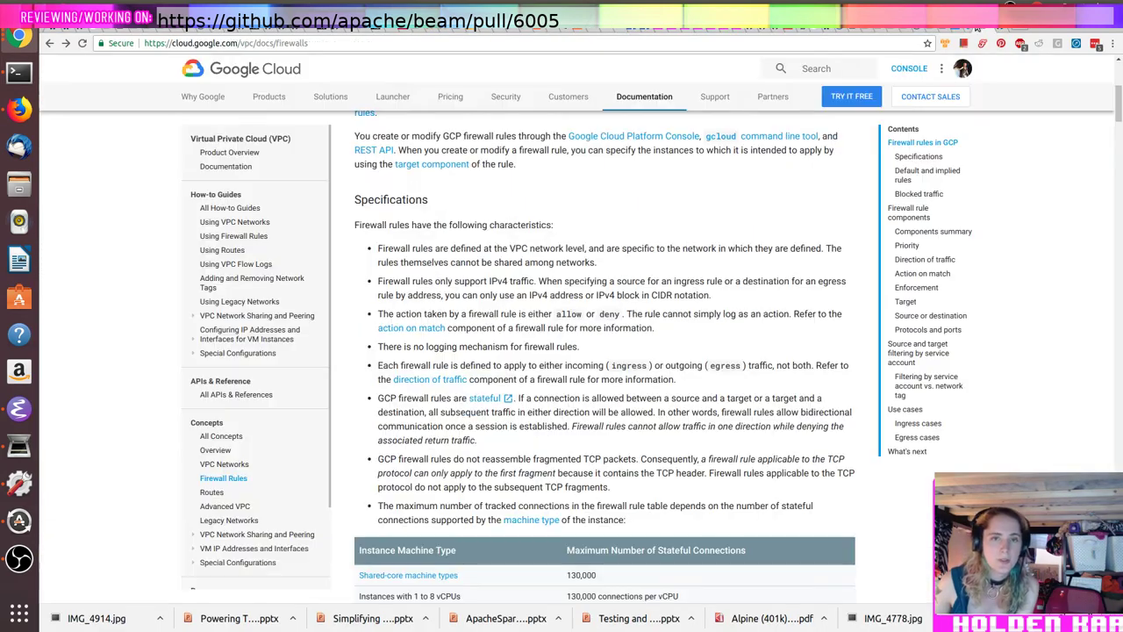
pyautogui.click(960, 32)
pyautogui.click(948, 32)
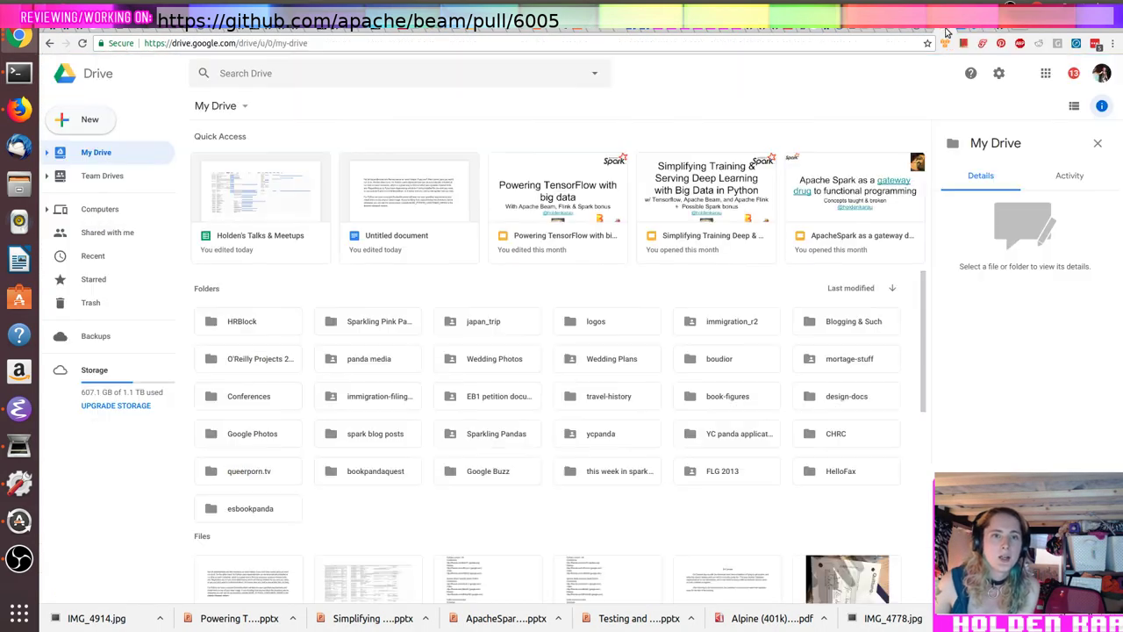
pyautogui.click(934, 32)
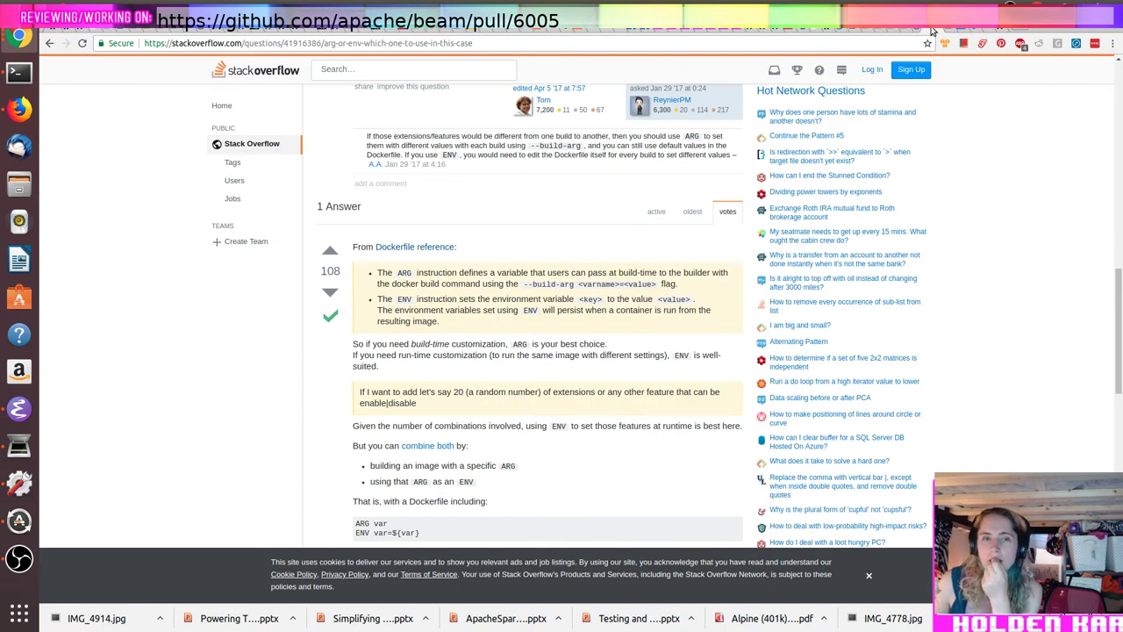
pyautogui.click(919, 33)
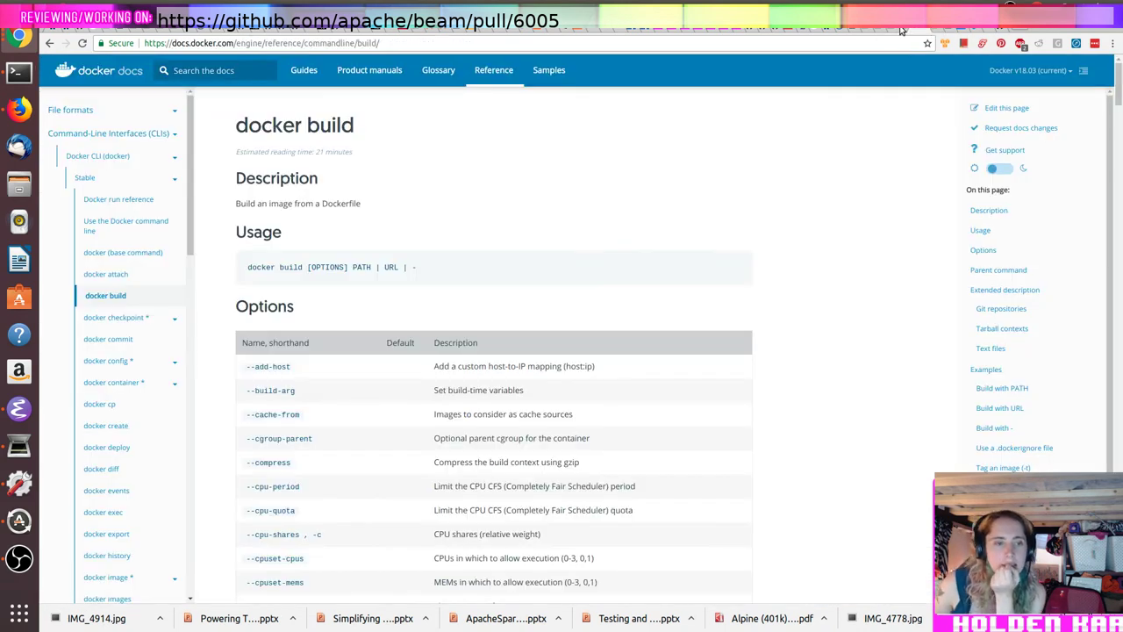
pyautogui.click(901, 32)
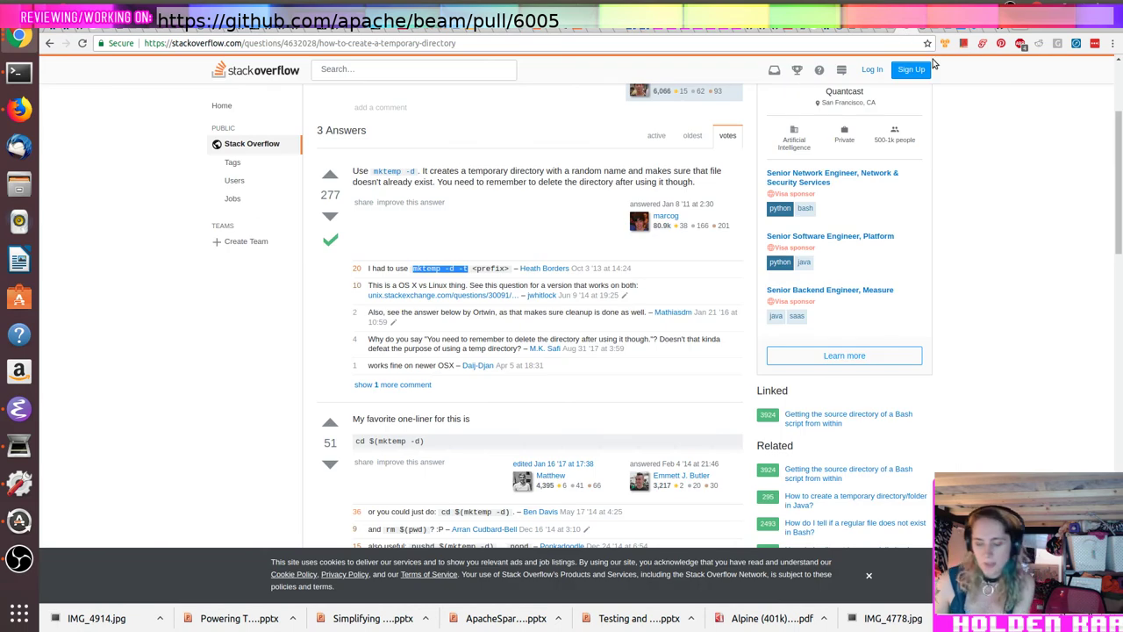
pyautogui.hotkey('alt', 'Tab')
# Step: Take a quick look at the existing all_beam_contributors_username file in less
pyautogui.write('les')
pyautogui.hotkey('ctrl', 'c')
pyautogui.write('less all_')
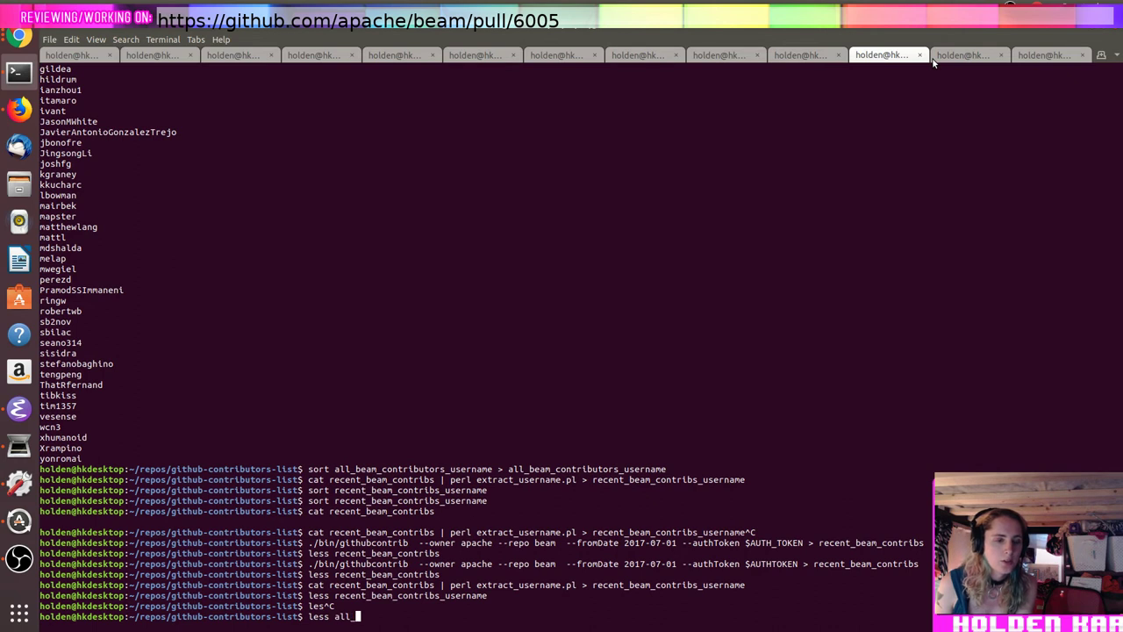
pyautogui.press('Tab')
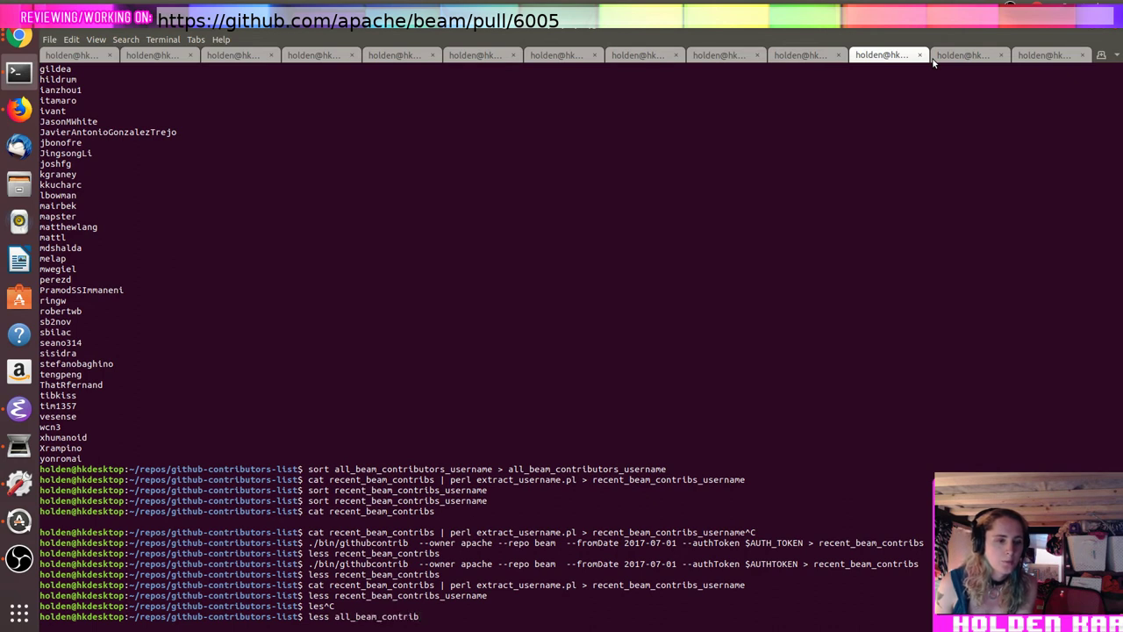
pyautogui.write('u')
pyautogui.press('BackSpace')
pyautogui.write('utors')
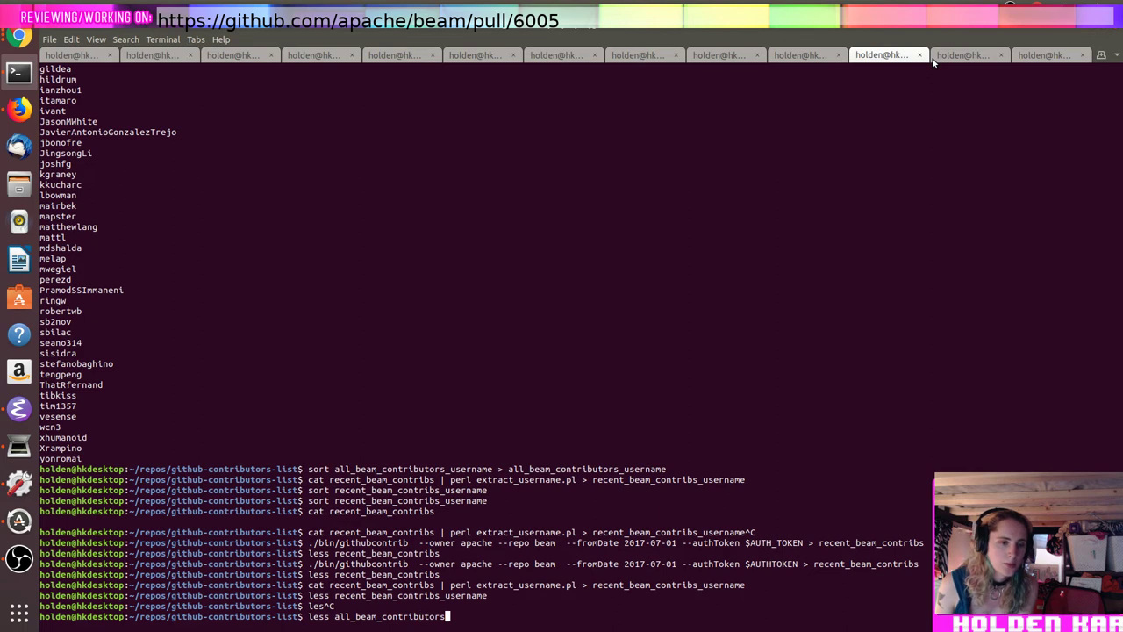
pyautogui.write('_username')
pyautogui.press('Return')
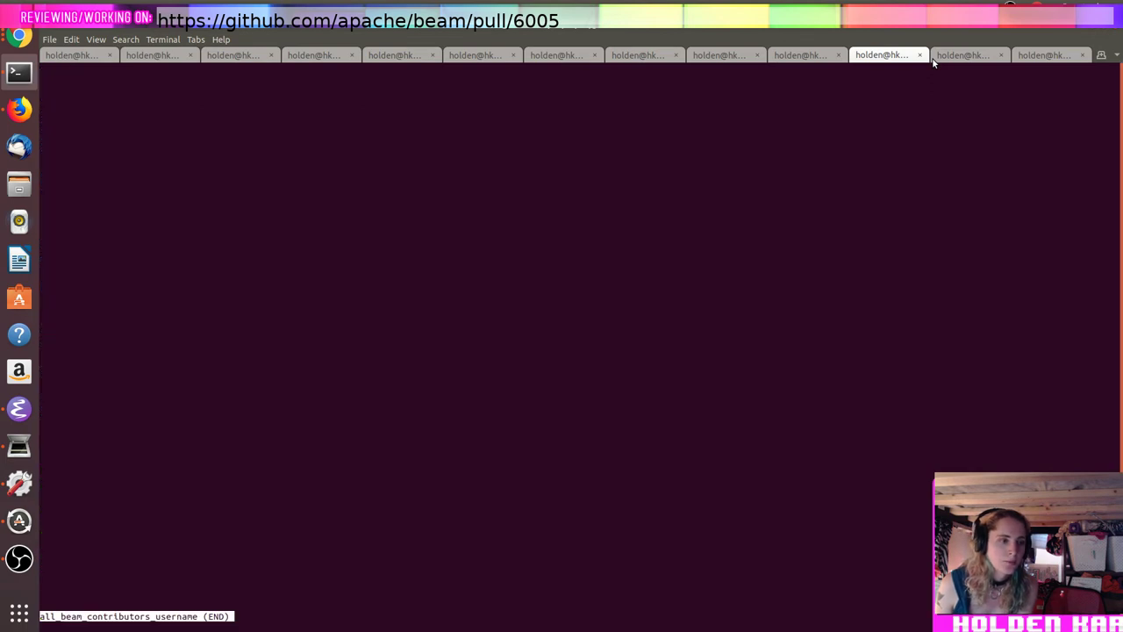
pyautogui.press('q')
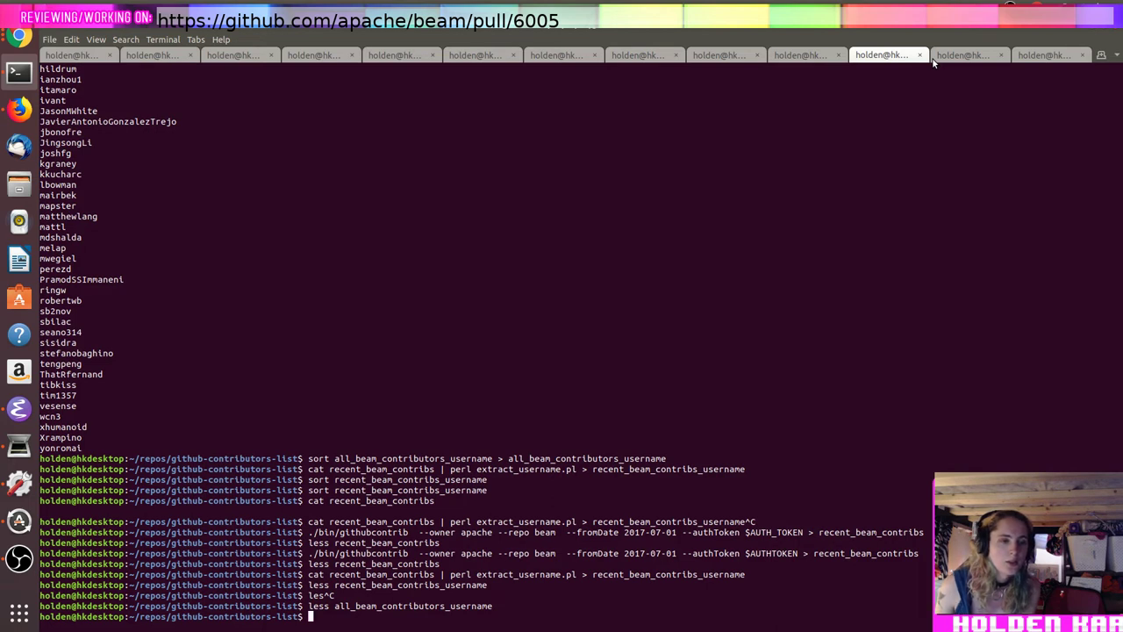
# Step: Rerun cat all_beam_contributors | perl extract_username.pl into all_beam_contributors_username and view it
pyautogui.hotkey('ctrl', 'r')
pyautogui.write('cat')
pyautogui.hotkey('ctrl', 'r')
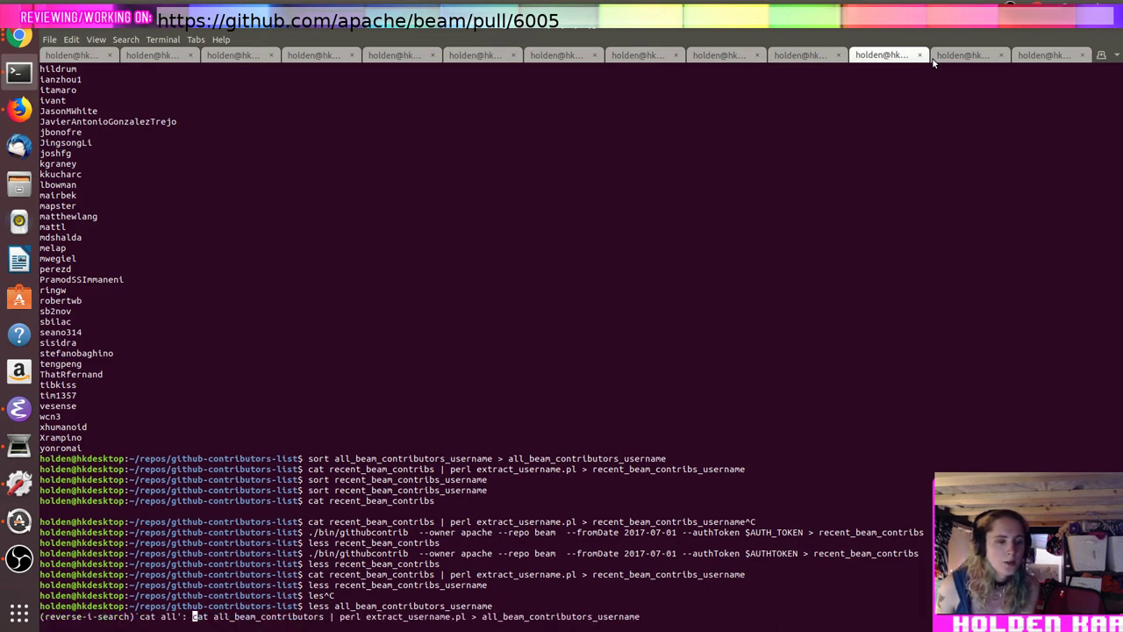
pyautogui.press('End')
pyautogui.press('Return')
pyautogui.write('less')
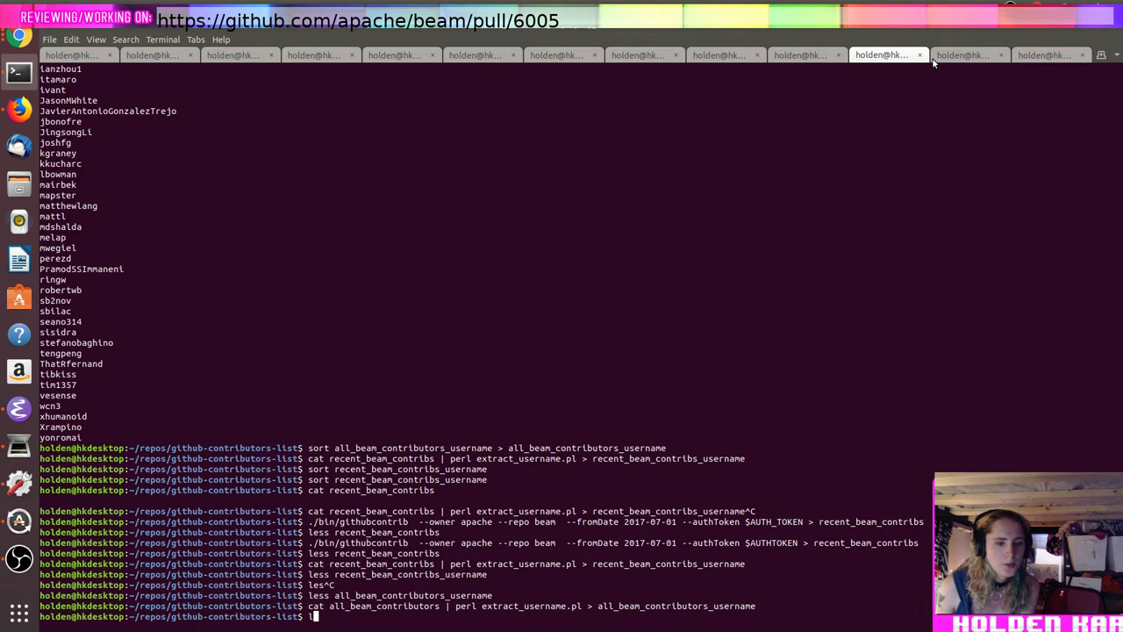
pyautogui.doubleClick(717, 606)
pyautogui.middleClick(717, 606)
pyautogui.press('Return')
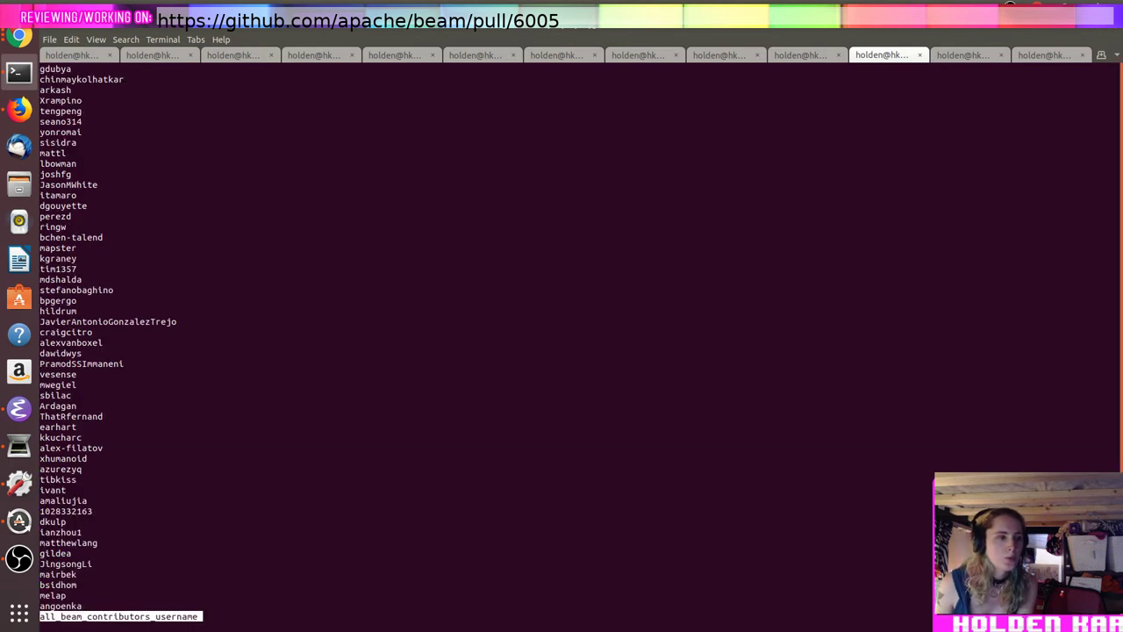
# Step: Search the username list for 'hk' and 'holden', then reopen it and page to the end
pyautogui.scroll(-2, 121, 343)
pyautogui.press('q')
pyautogui.press('Up')
pyautogui.press('Return')
pyautogui.write('/hk')
pyautogui.press('Return')
pyautogui.write('/holden')
pyautogui.press('Return')
pyautogui.press('q')
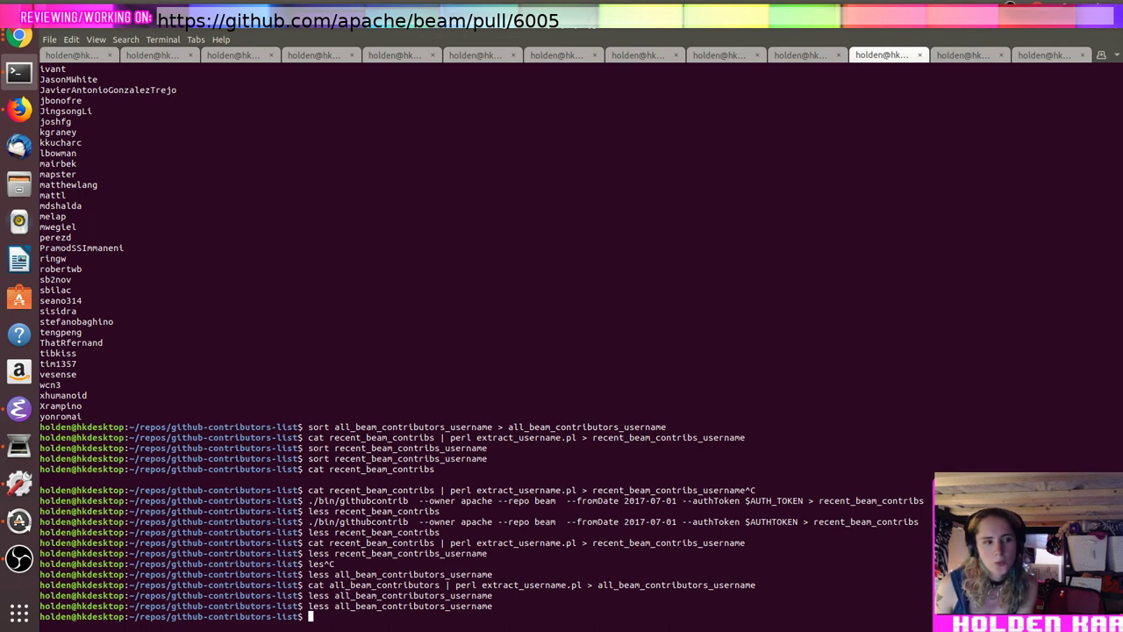
pyautogui.press('Up')
pyautogui.press('Return')
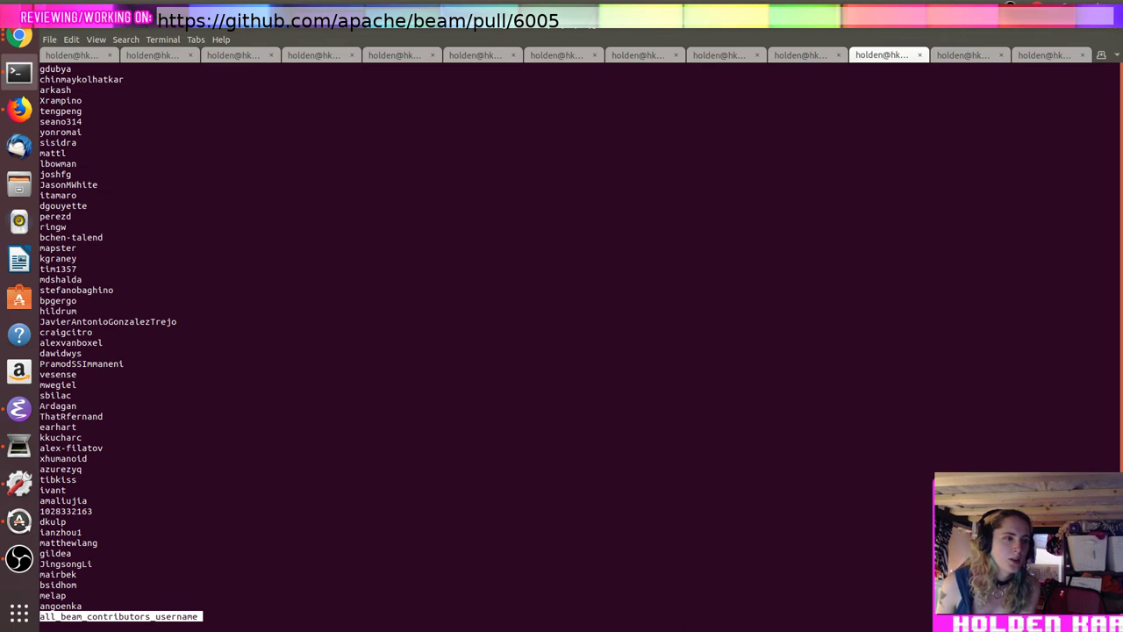
pyautogui.press('space')
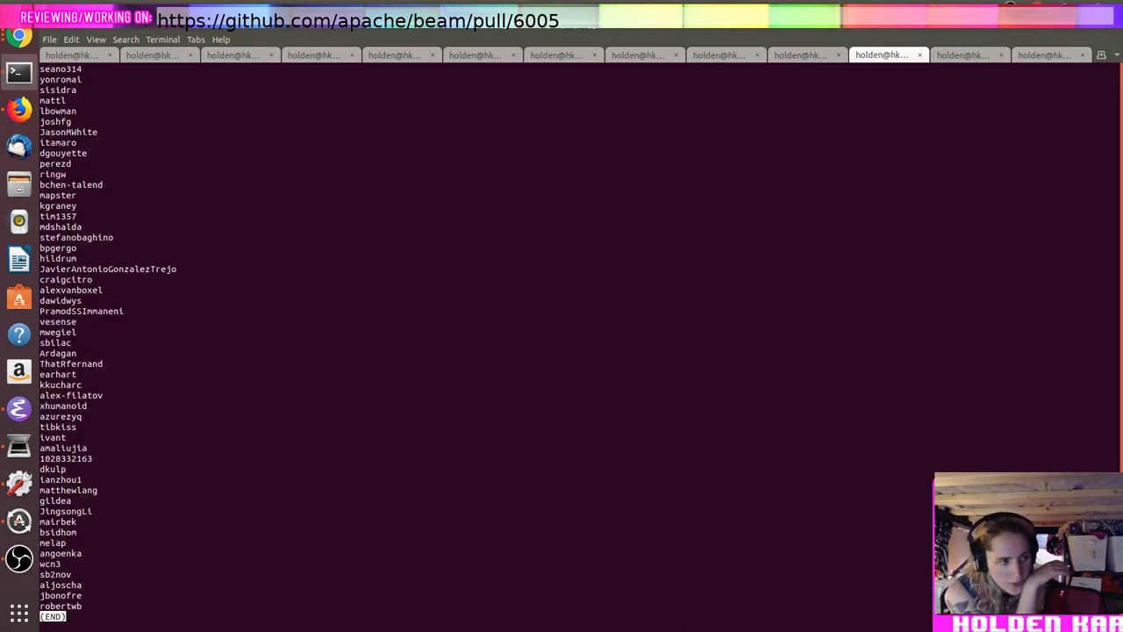
# Step: Switch Chrome over to the mgechev/github-contributors-list README tab
pyautogui.hotkey('alt', 'Tab')
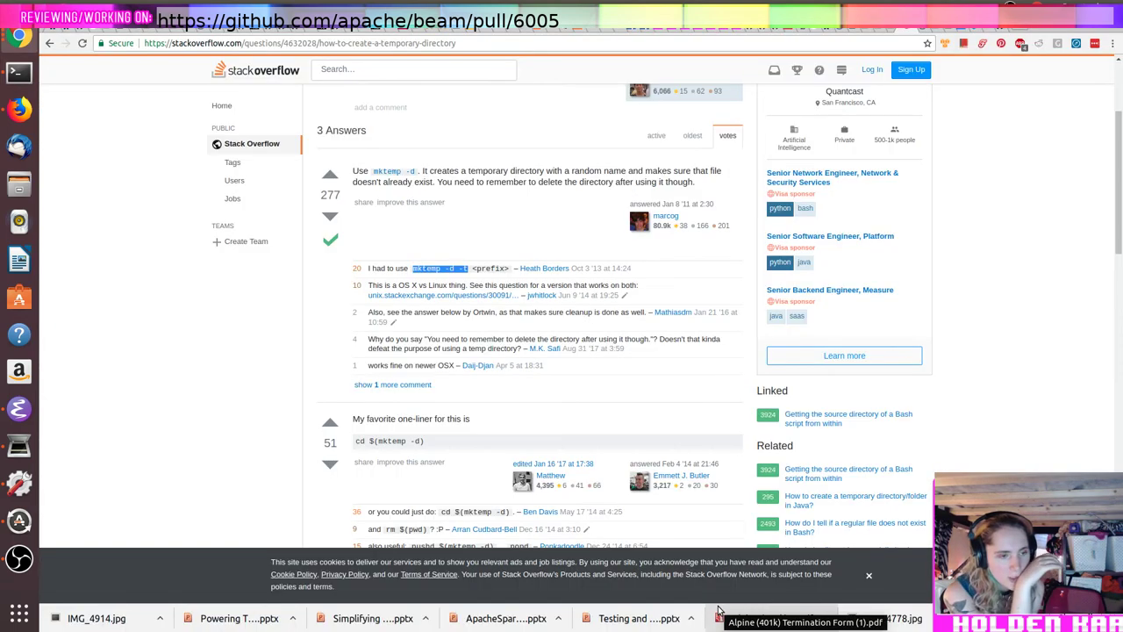
pyautogui.hotkey('alt', 'Tab')
pyautogui.hotkey('alt', 'Tab')
pyautogui.hotkey('alt', 'Left')
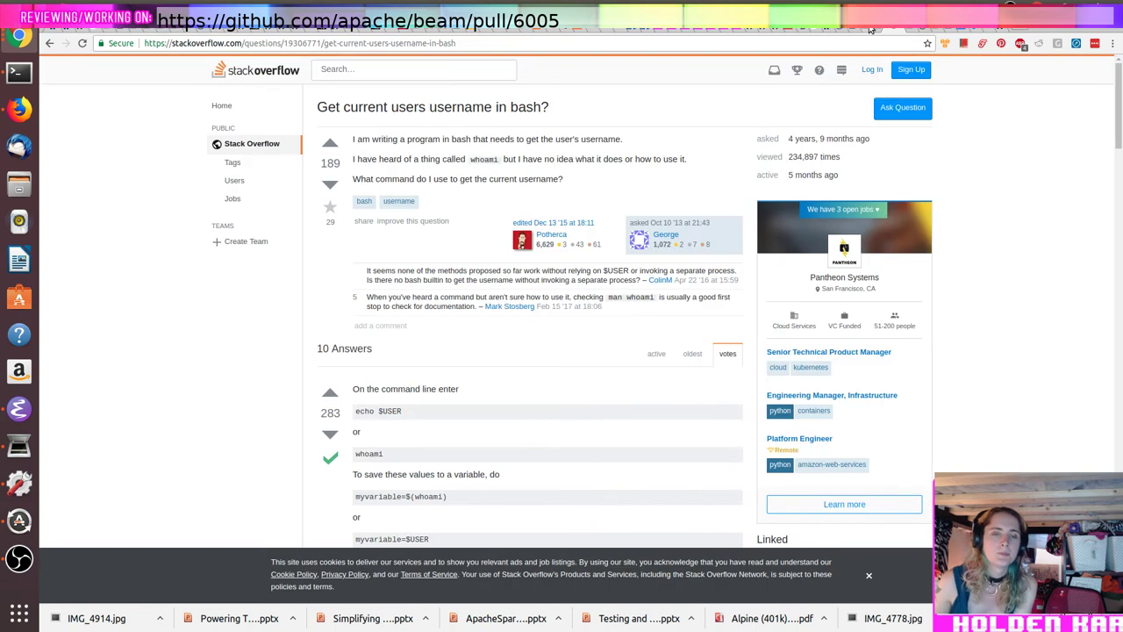
pyautogui.hotkey('alt', 'Left')
pyautogui.click(999, 31)
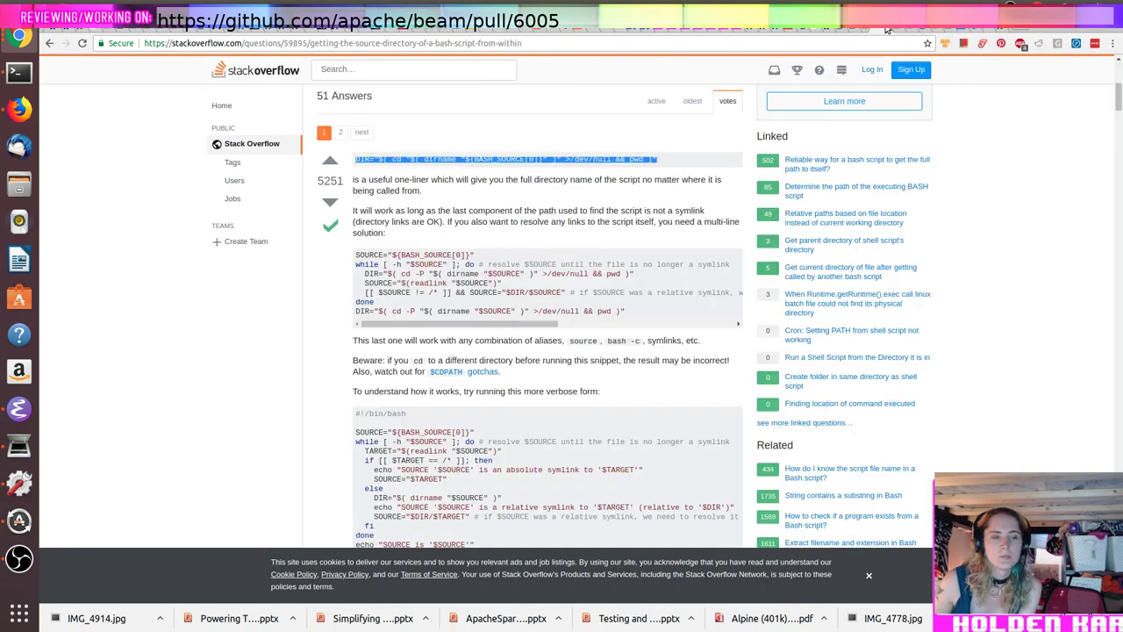
pyautogui.click(999, 31)
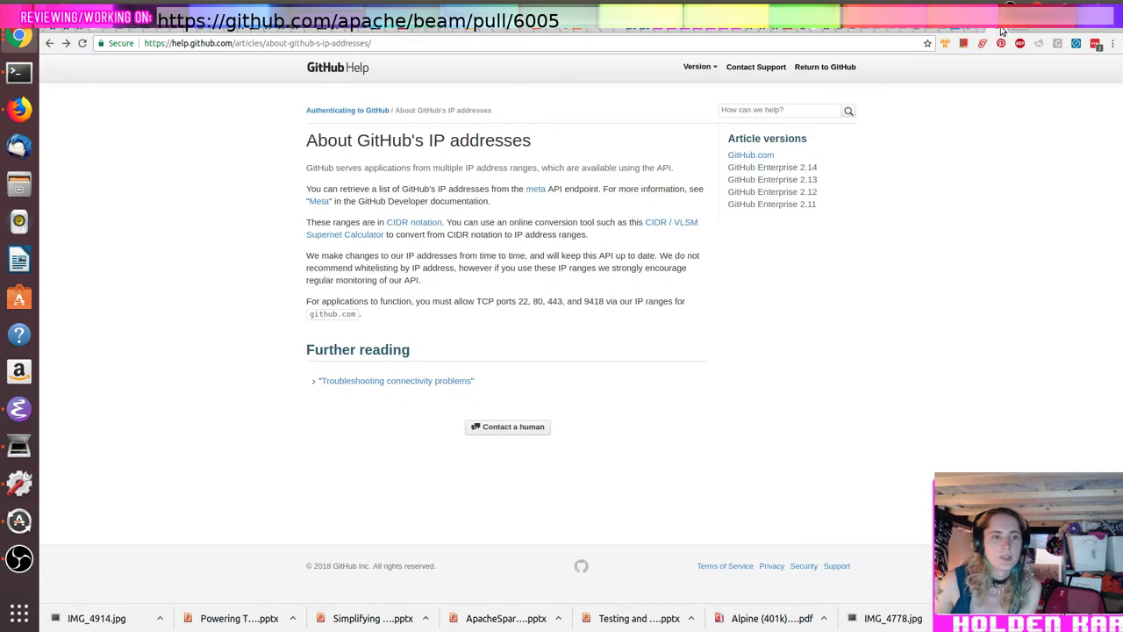
pyautogui.click(775, 29)
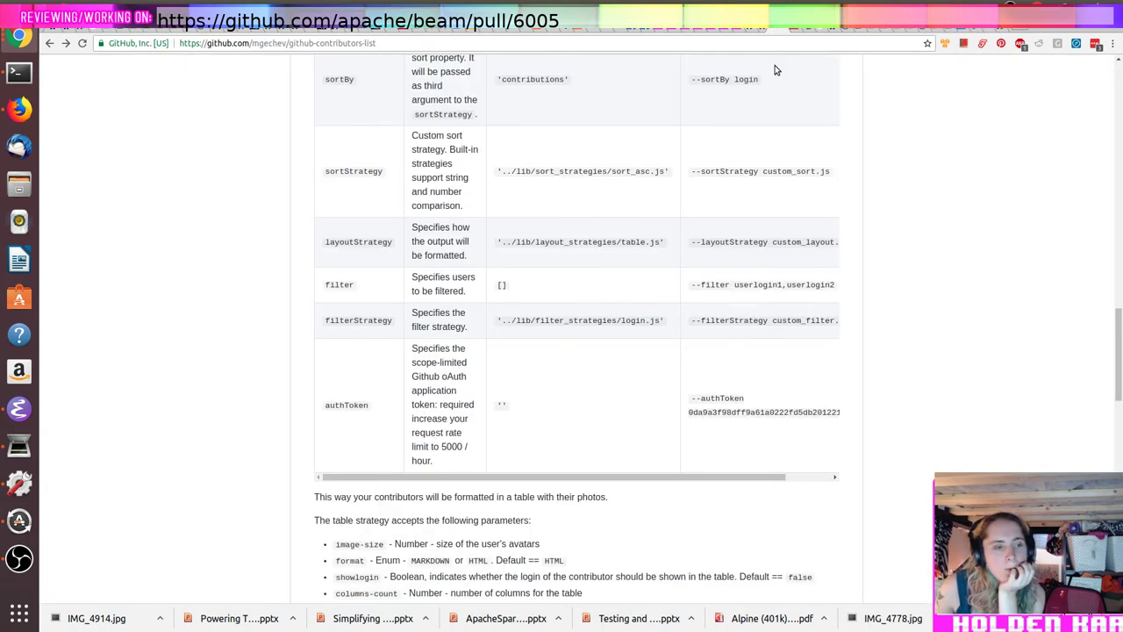
# Step: Read the README's options and Advanced API table, then return to the top of the repository page
pyautogui.scroll(5, 839, 151)
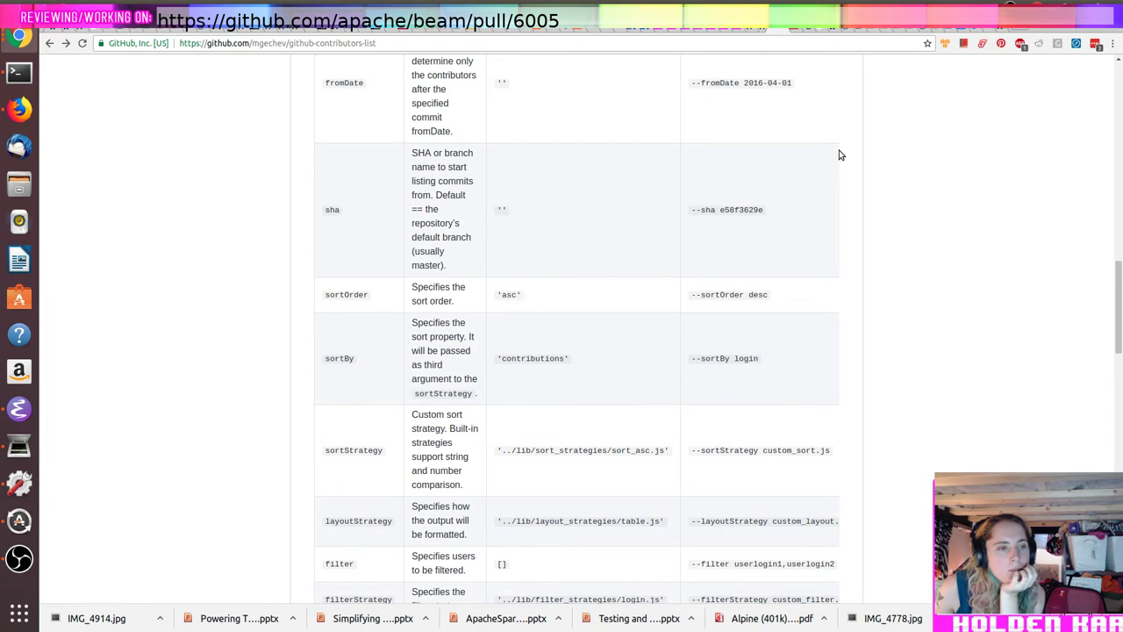
pyautogui.scroll(1, 839, 154)
pyautogui.scroll(2, 839, 155)
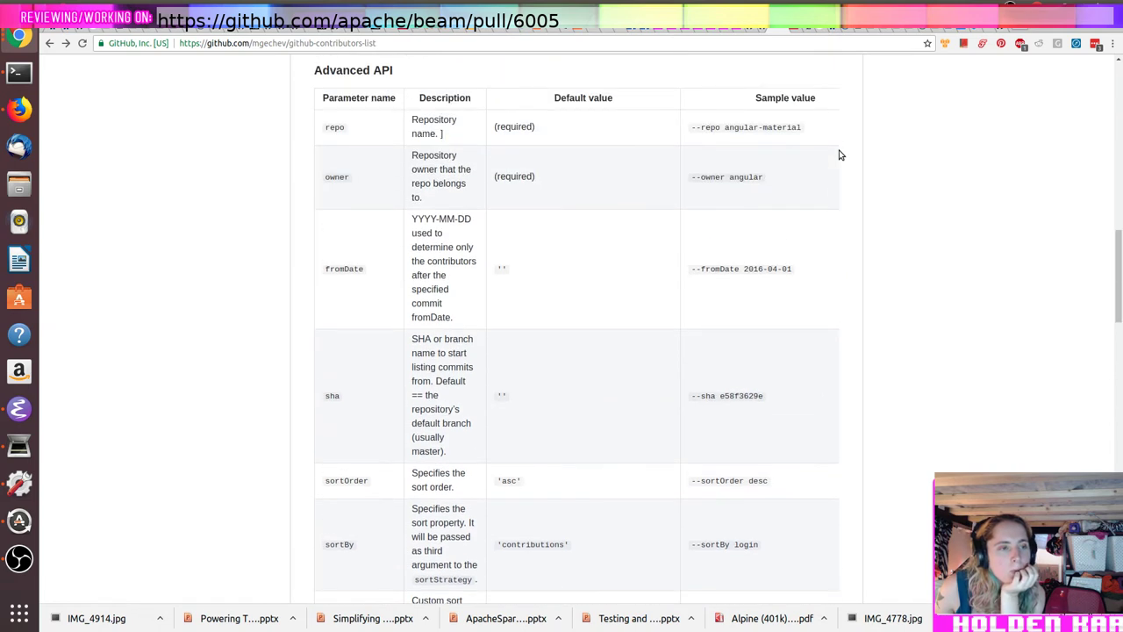
pyautogui.scroll(-9, 839, 154)
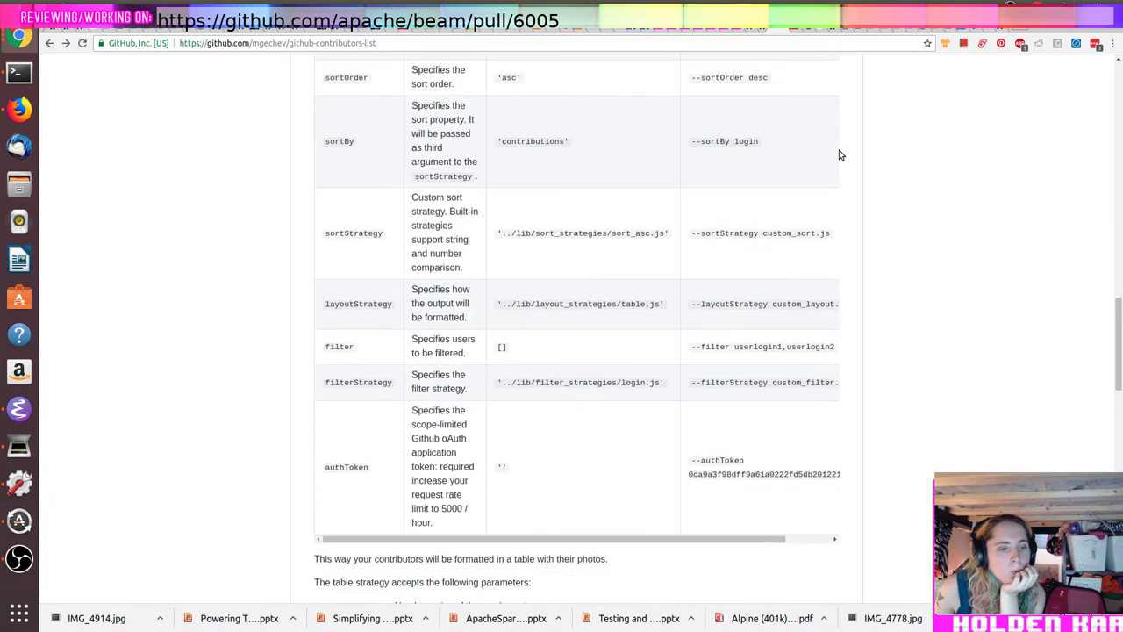
pyautogui.scroll(-6, 839, 154)
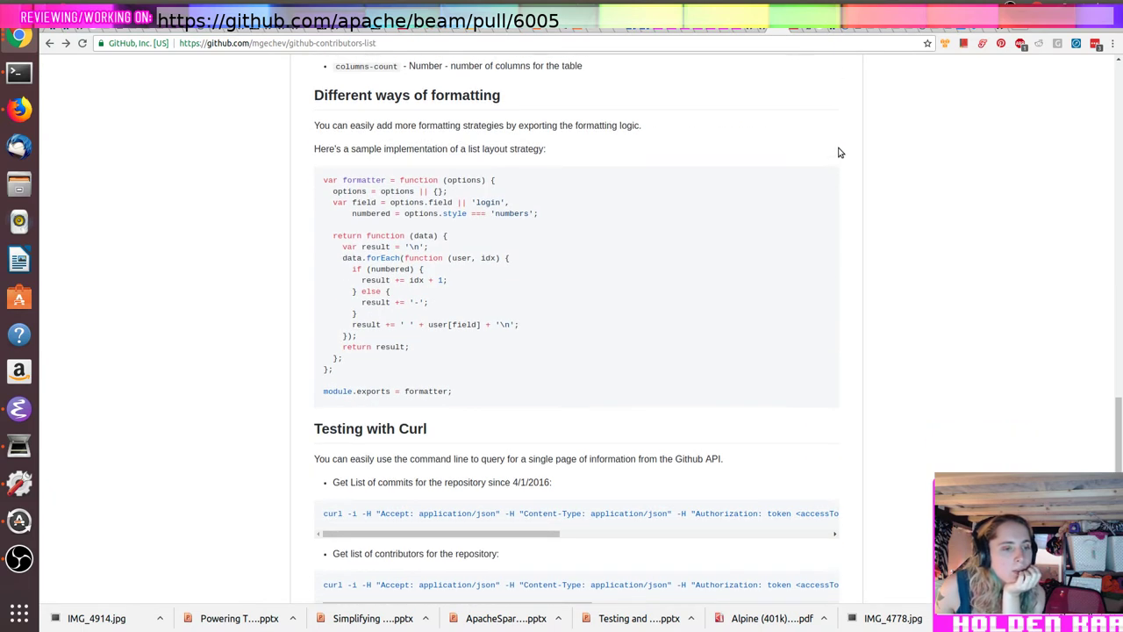
pyautogui.scroll(-3, 839, 154)
pyautogui.scroll(-1, 839, 153)
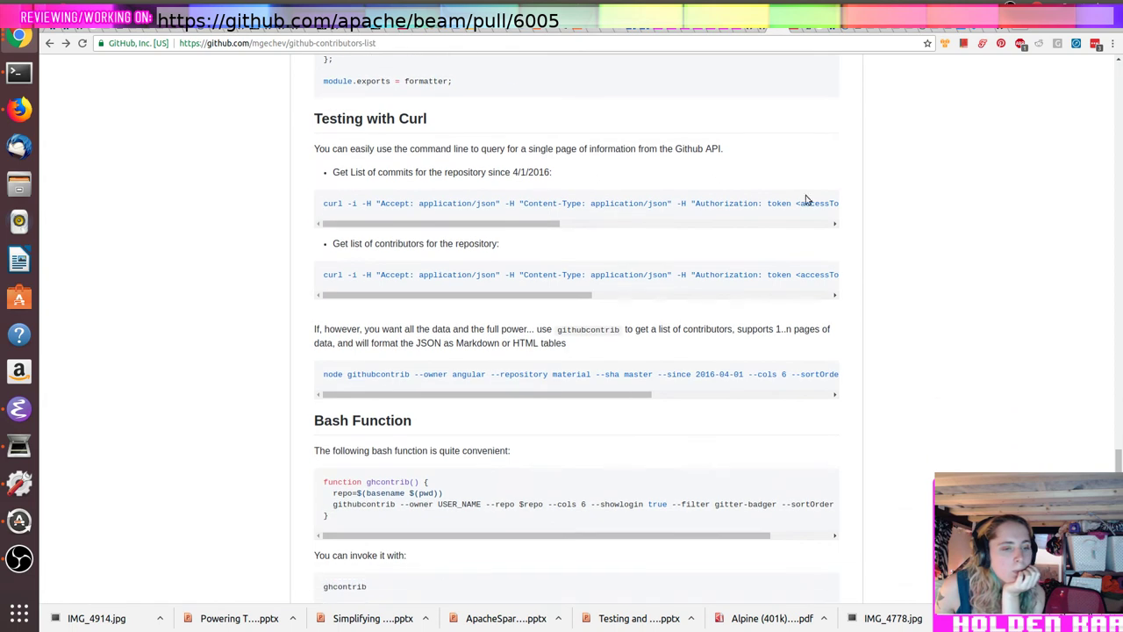
pyautogui.moveTo(649, 394); pyautogui.dragTo(848, 395)
pyautogui.scroll(-4, 848, 395)
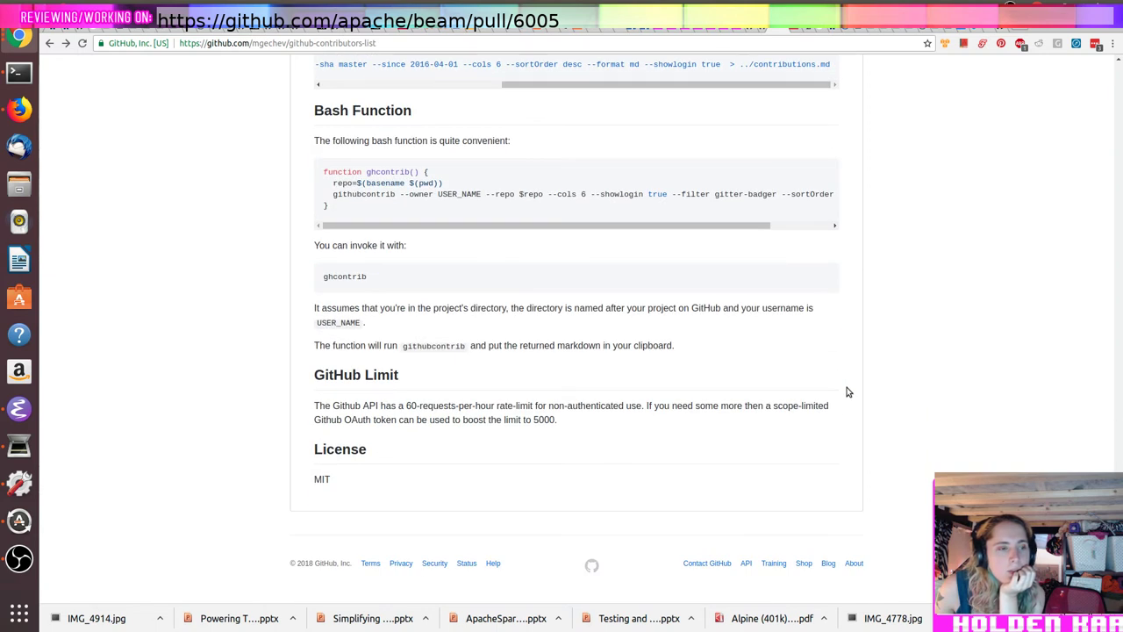
pyautogui.scroll(13, 847, 393)
pyautogui.scroll(15, 818, 330)
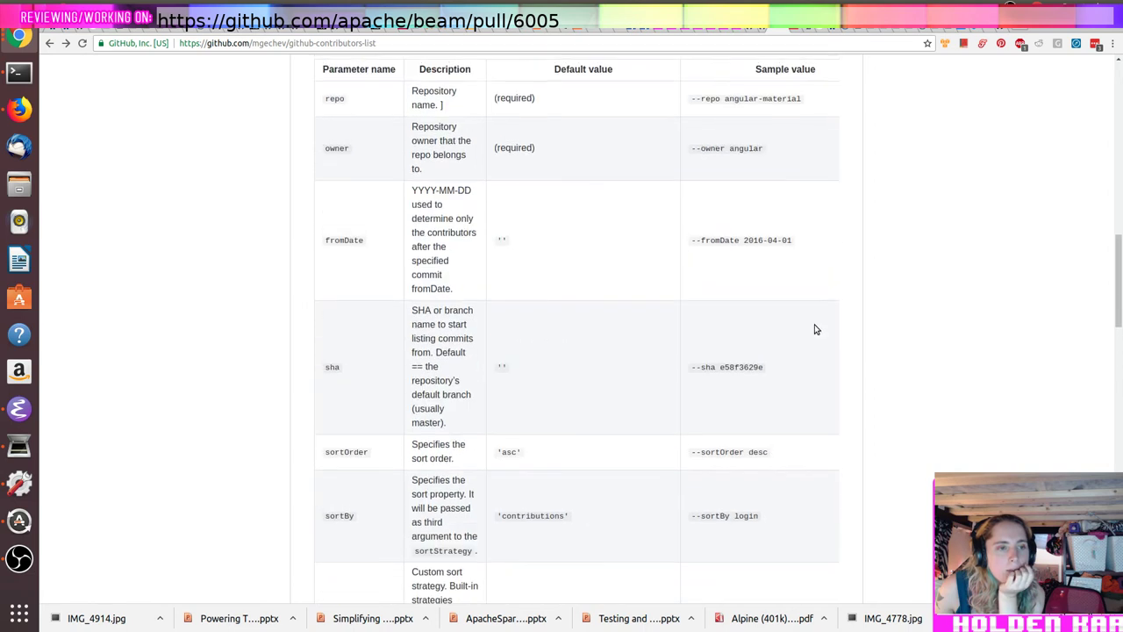
pyautogui.scroll(3, 787, 318)
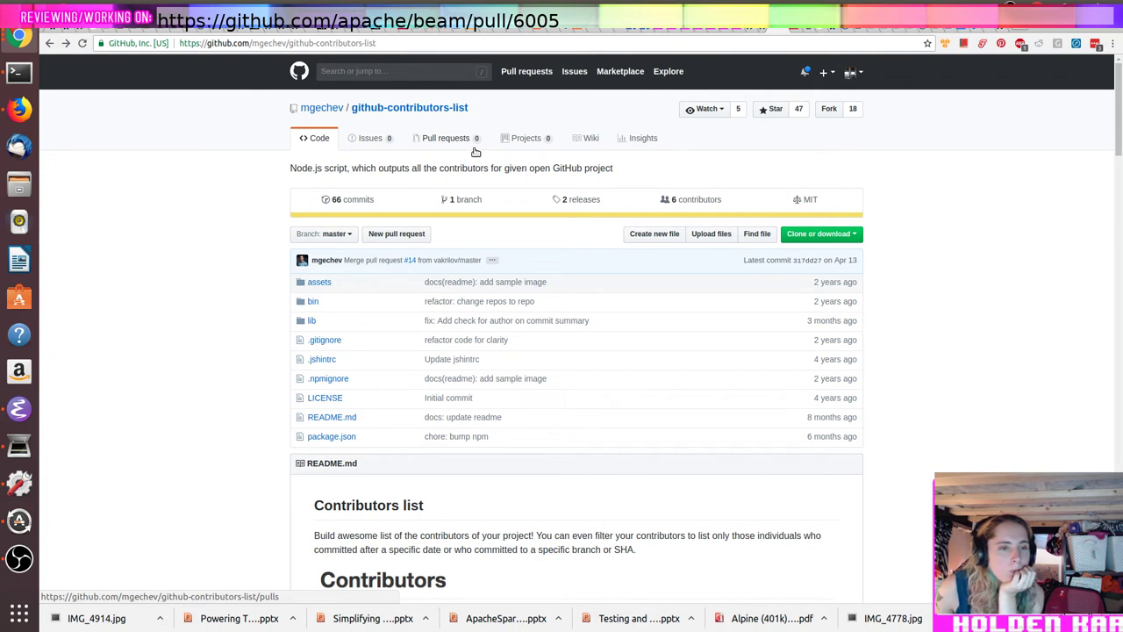
# Step: Back in the terminal, leave the username viewer, browse past commands, then clear to a fresh prompt
pyautogui.hotkey('alt', 'Tab')
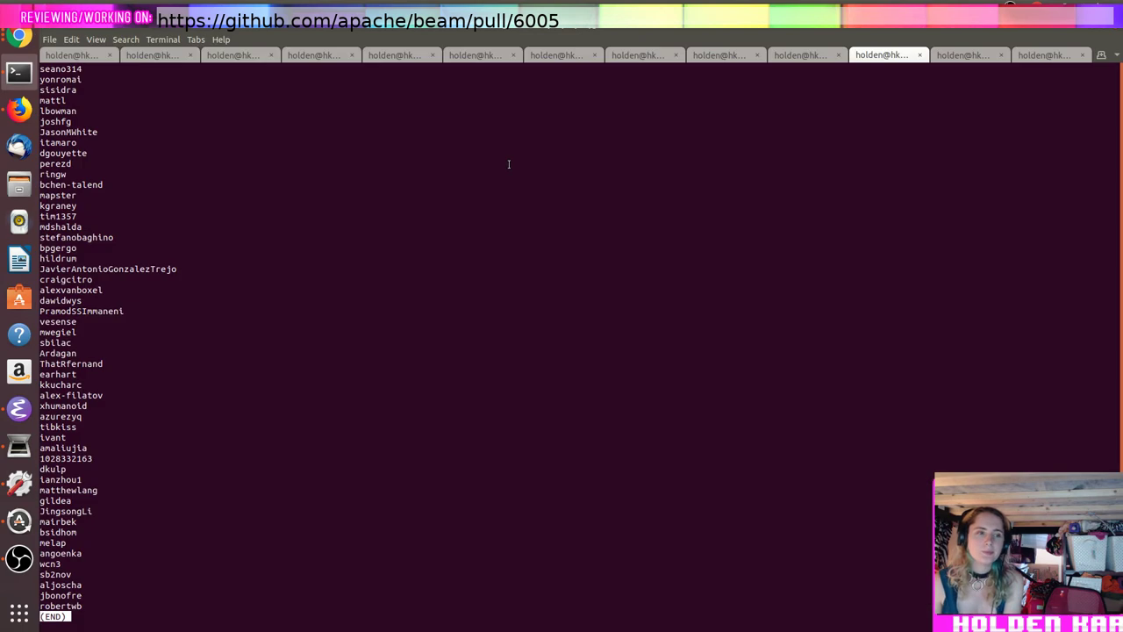
pyautogui.press('q')
pyautogui.press('Up')
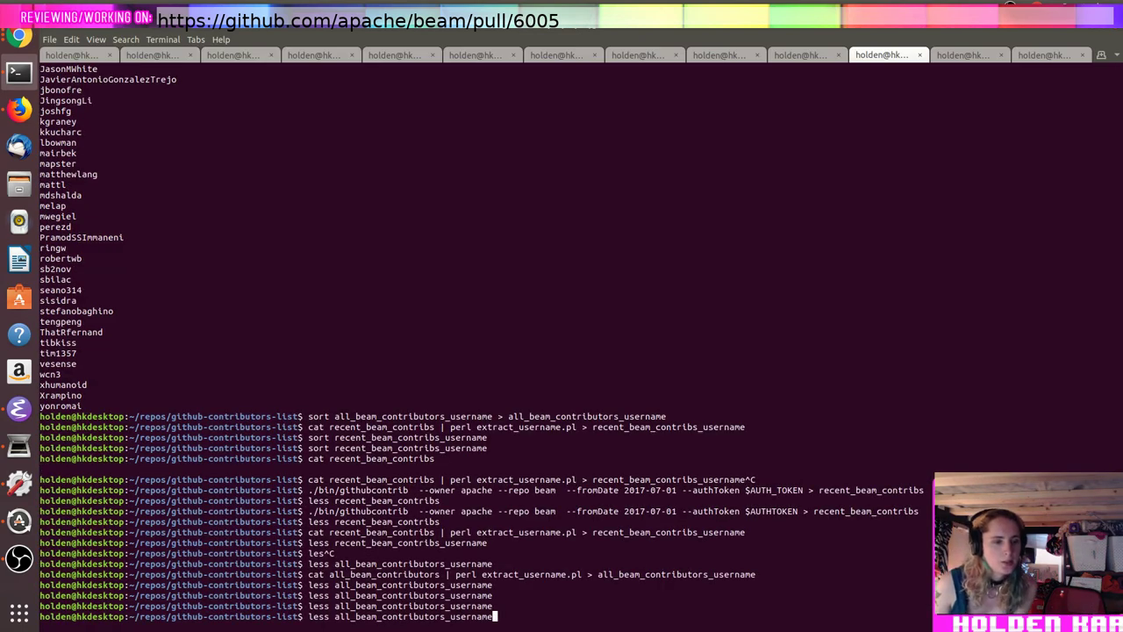
pyautogui.press('Up')
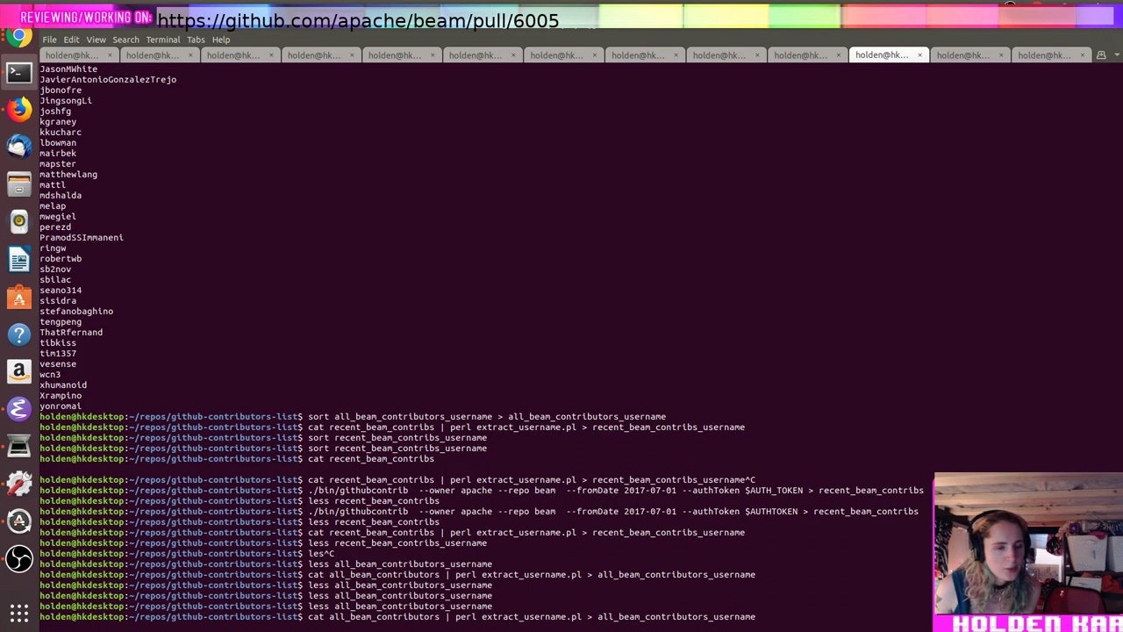
pyautogui.press('Down')
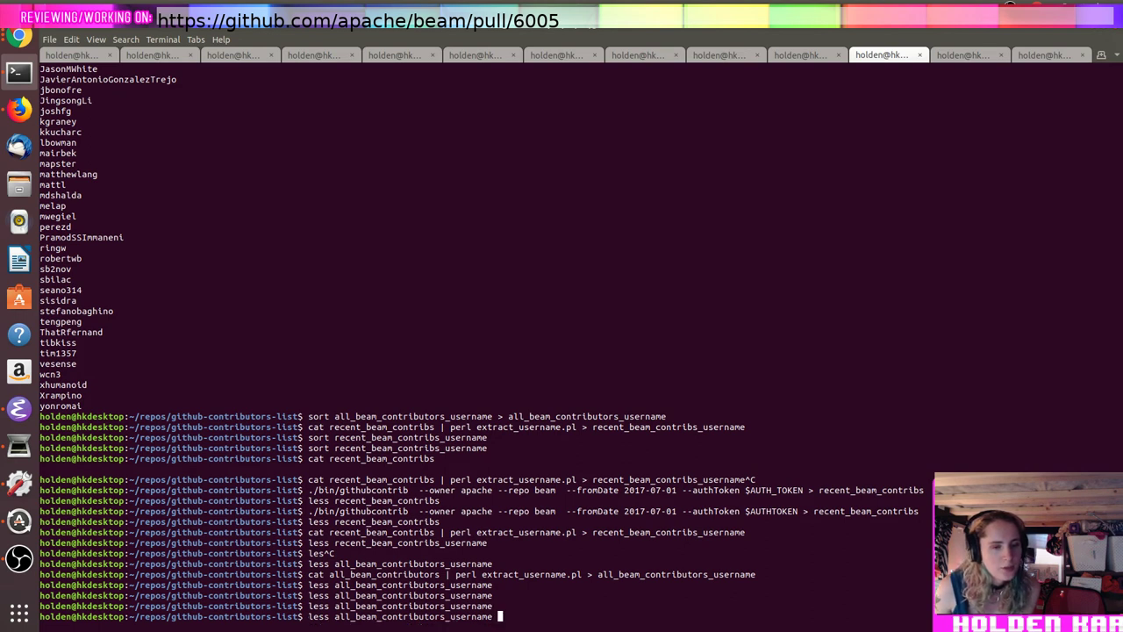
pyautogui.press('Up')
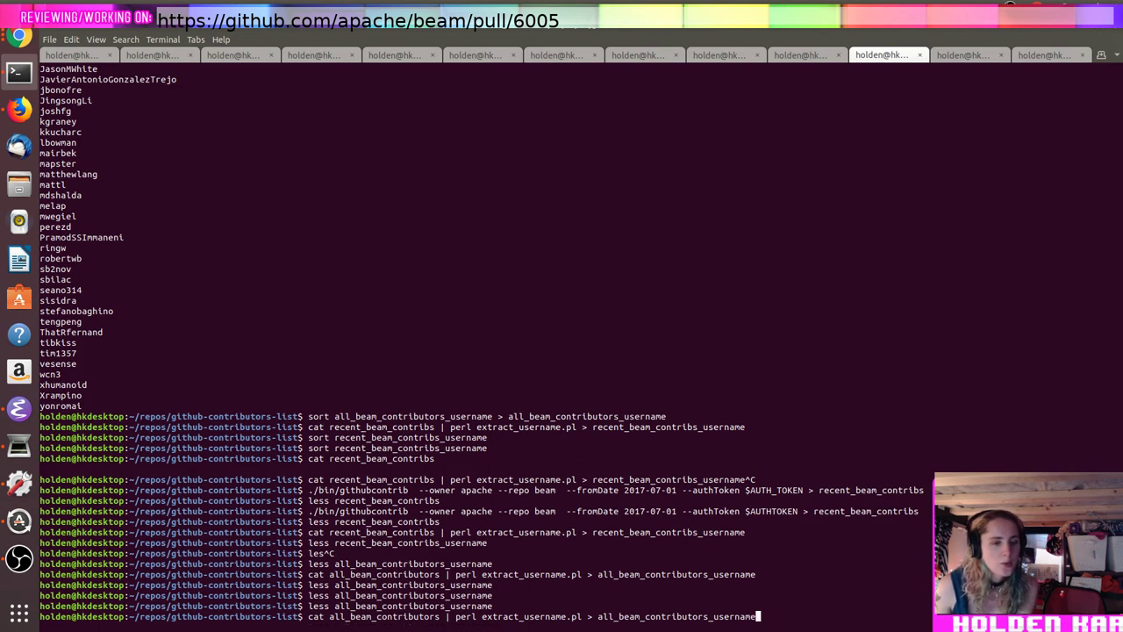
pyautogui.hotkey('ctrl', 'c')
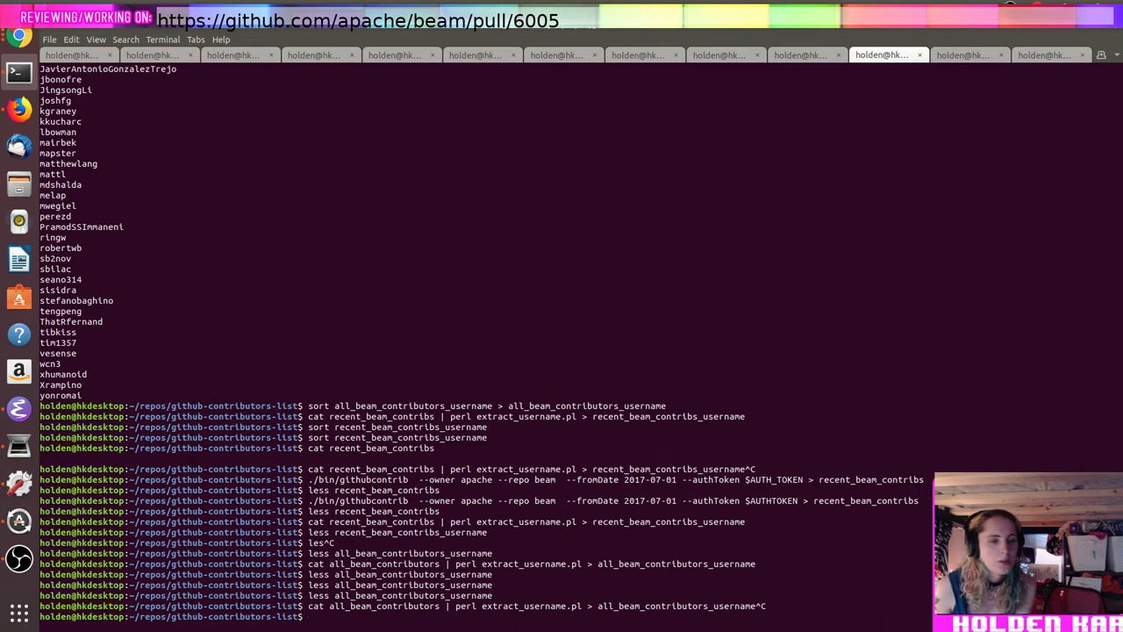
# Step: Page through the recent_beam_contribs file in less
pyautogui.write('less re')
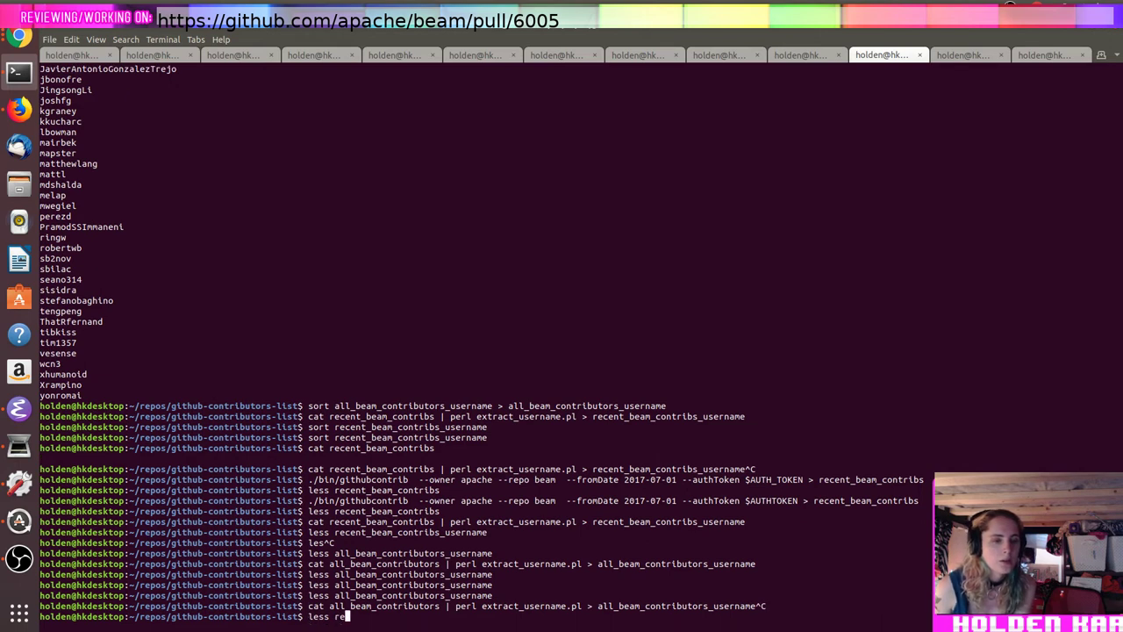
pyautogui.press('Tab')
pyautogui.press('Return')
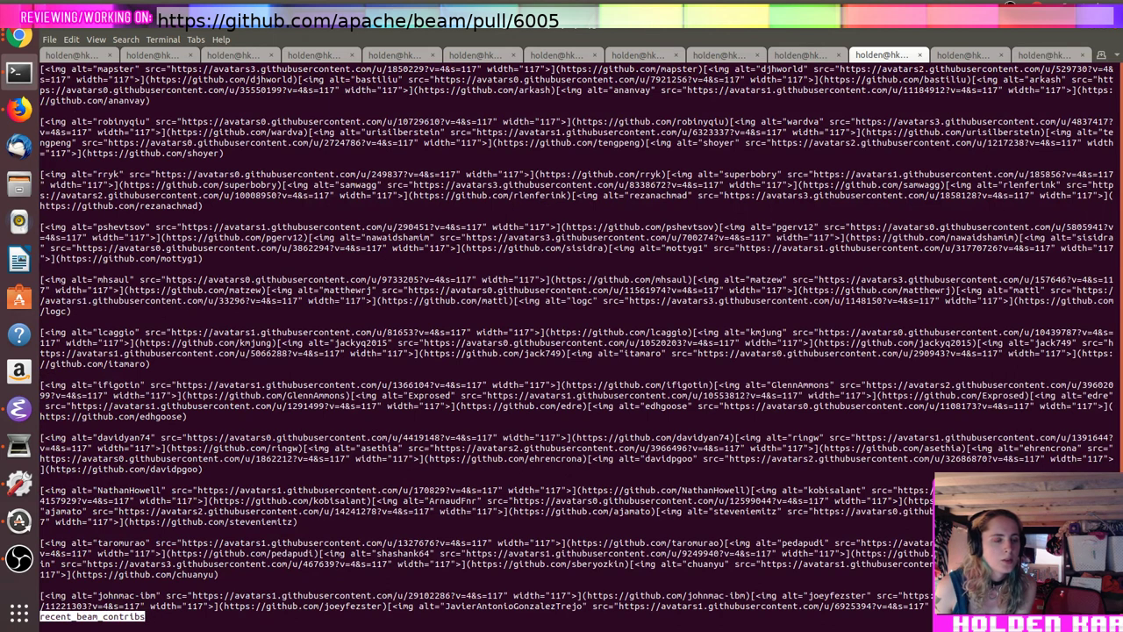
pyautogui.press('space')
pyautogui.press('q')
# Step: Filter recent_beam_contribs with '|grep holden', then recall the username extraction pipeline
pyautogui.press('Up')
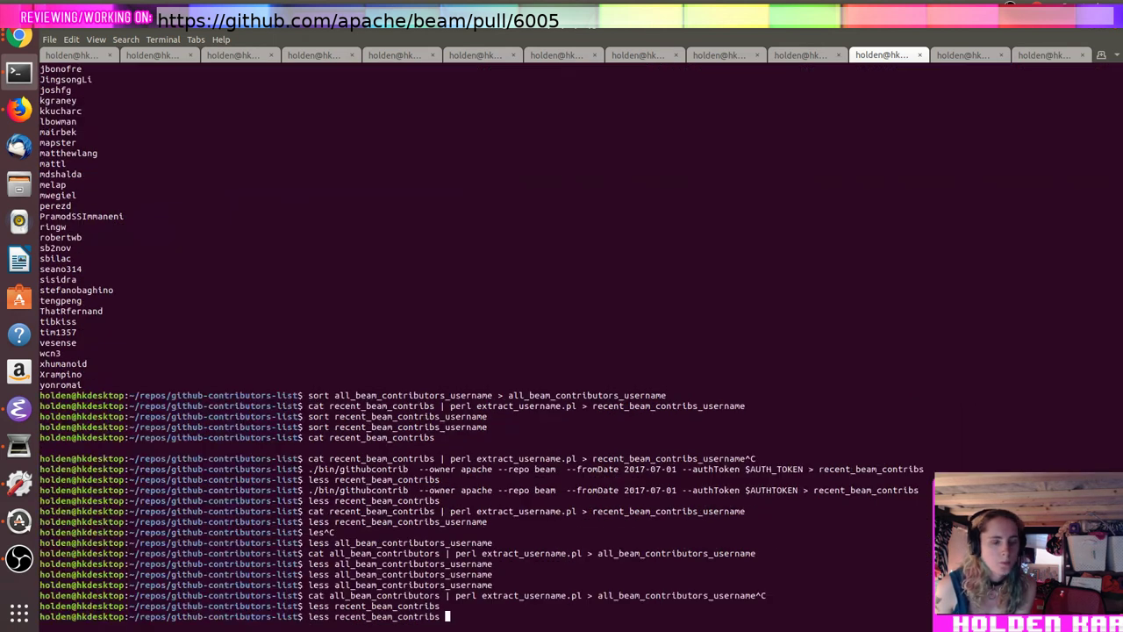
pyautogui.write('|grep holden')
pyautogui.press('Return')
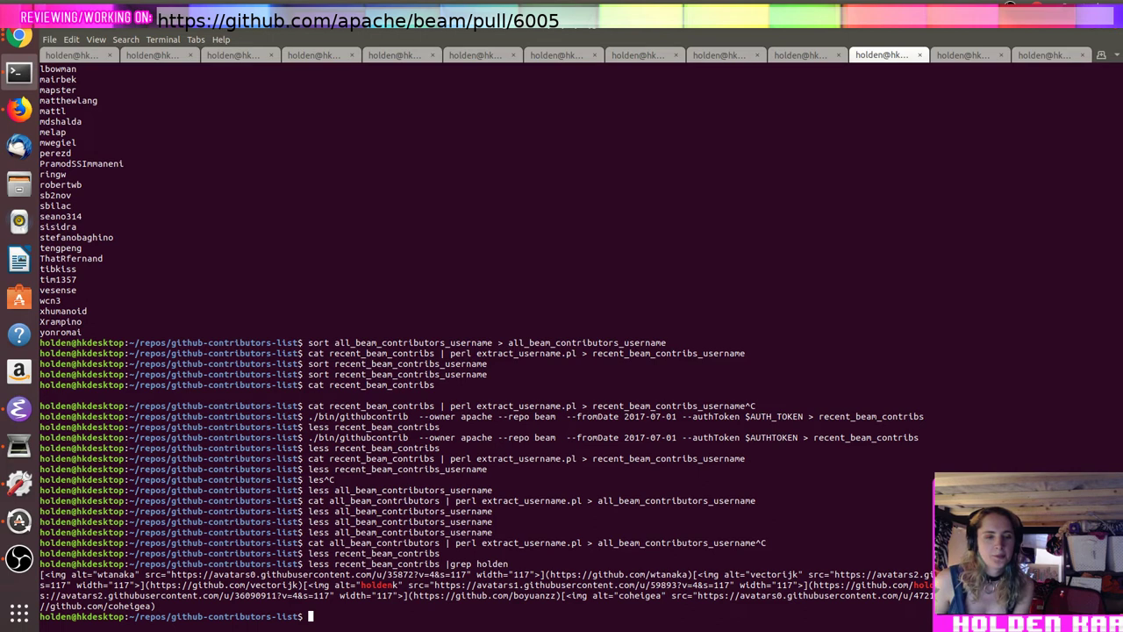
pyautogui.press('Up')
pyautogui.press('Up')
pyautogui.press('Up')
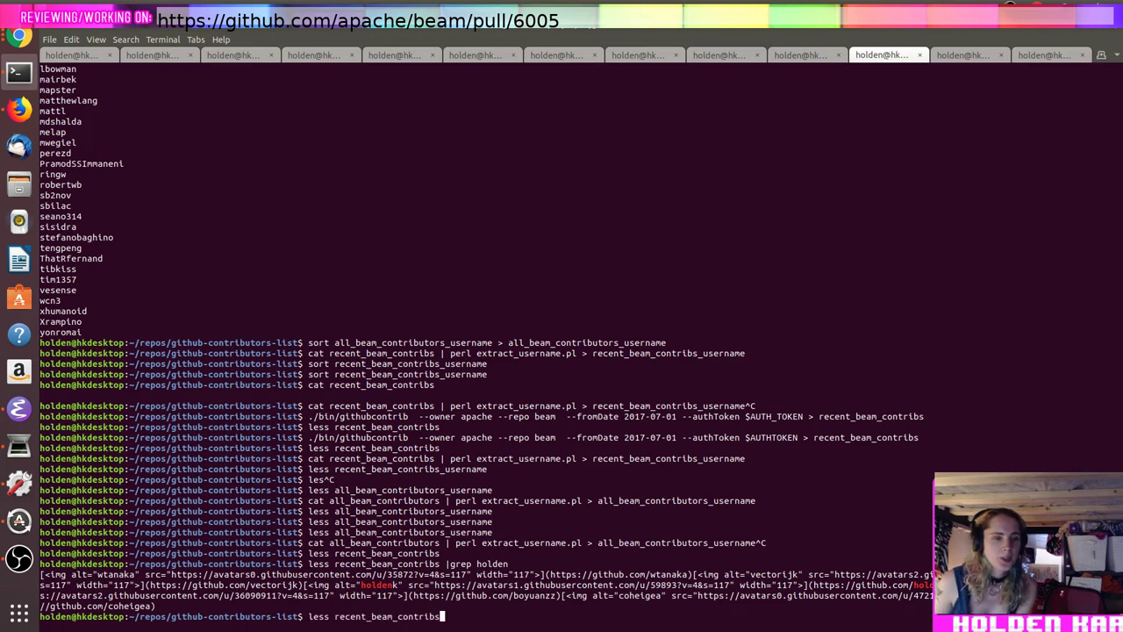
pyautogui.press('Up')
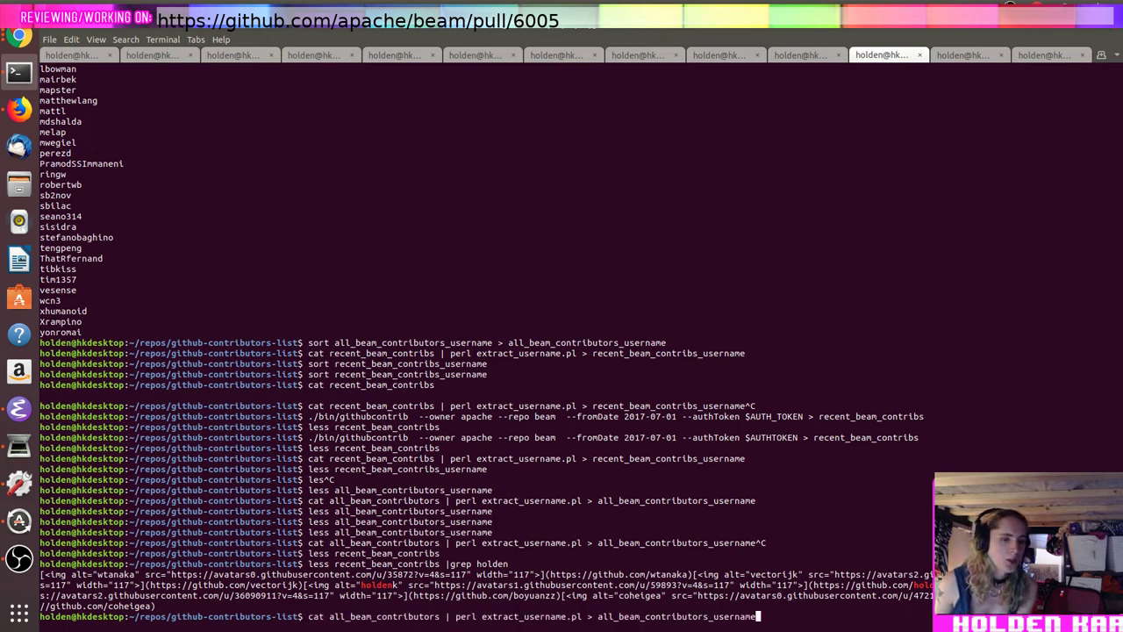
pyautogui.hotkey('alt', 'Tab')
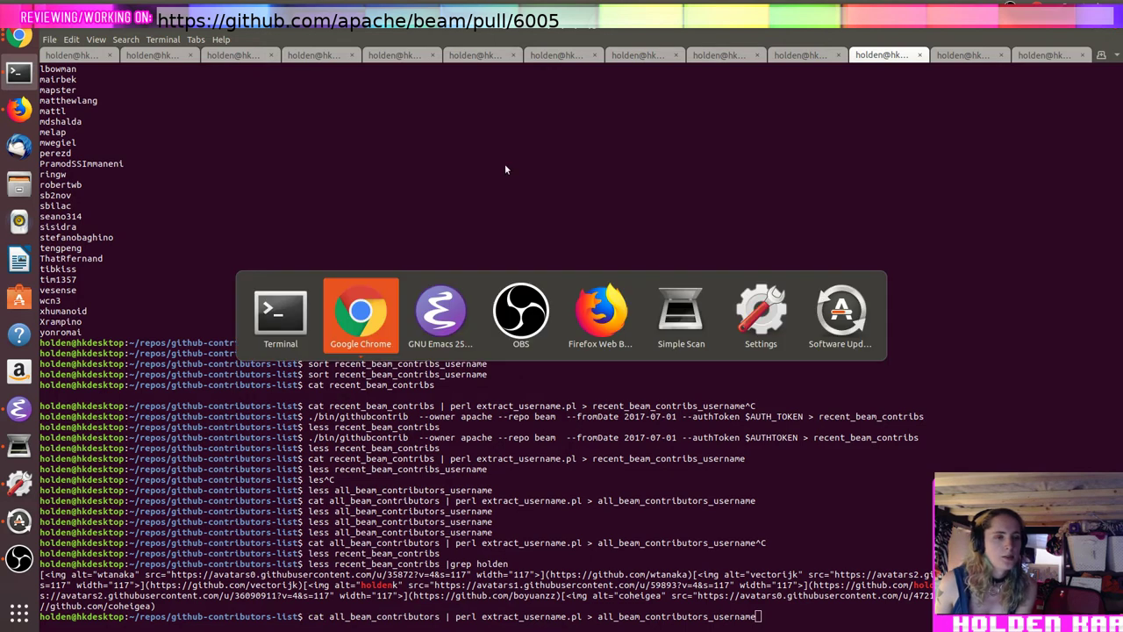
# Step: Replace the if on line 4 of extract_username.pl with while
pyautogui.hotkey('alt', 'Tab')
pyautogui.press('Down')
pyautogui.hotkey('ctrl', 'a')
pyautogui.press('Right')
pyautogui.press('Right')
pyautogui.press('Right')
pyautogui.press('Right')
pyautogui.hotkey('ctrl', 'd')
pyautogui.hotkey('ctrl', 'd')
pyautogui.write('while')
# Step: Turn line 4's regex match into an s/// substitution and save the script
pyautogui.press('Right')
pyautogui.press('Right')
pyautogui.press('Right')
pyautogui.press('Right')
pyautogui.press('Right')
pyautogui.press('Right')
pyautogui.press('Right')
pyautogui.press('Right')
pyautogui.write('s')
# Step: Delete the stray $\ before <img and save the corrected extract_username.pl
pyautogui.press('Right')
pyautogui.press('Right')
pyautogui.press('Right')
pyautogui.press('Right')
pyautogui.press('Right')
pyautogui.press('Right')
pyautogui.press('Right')
pyautogui.press('Right')
pyautogui.press('Right')
pyautogui.press('Right')
pyautogui.press('Right')
pyautogui.press('Right')
pyautogui.press('Right')
pyautogui.press('Right')
pyautogui.press('Right')
pyautogui.press('Right')
pyautogui.press('Right')
pyautogui.press('Right')
pyautogui.press('Right')
pyautogui.press('Right')
pyautogui.write('/')
pyautogui.hotkey('ctrl', 'x')
pyautogui.hotkey('ctrl', 's')
pyautogui.press('Left')
pyautogui.press('Left')
pyautogui.press('Left')
pyautogui.press('Left')
pyautogui.press('Left')
pyautogui.press('Left')
pyautogui.press('Left')
pyautogui.press('Left')
pyautogui.press('Left')
pyautogui.press('Left')
pyautogui.press('Left')
pyautogui.press('Left')
pyautogui.press('Left')
pyautogui.press('Left')
pyautogui.press('Left')
pyautogui.press('Left')
pyautogui.press('Left')
pyautogui.press('Left')
pyautogui.press('Left')
pyautogui.press('Left')
pyautogui.press('Right')
pyautogui.press('BackSpace')
pyautogui.press('BackSpace')
pyautogui.hotkey('ctrl', 'x')
pyautogui.hotkey('ctrl', 's')
pyautogui.press('Right')
pyautogui.press('Right')
pyautogui.press('Right')
pyautogui.press('Right')
pyautogui.press('Right')
pyautogui.press('Right')
pyautogui.press('Right')
pyautogui.press('Right')
pyautogui.press('Right')
pyautogui.press('Right')
pyautogui.press('Right')
pyautogui.press('Right')
pyautogui.press('Right')
pyautogui.press('Right')
pyautogui.press('Right')
pyautogui.press('Right')
pyautogui.press('Right')
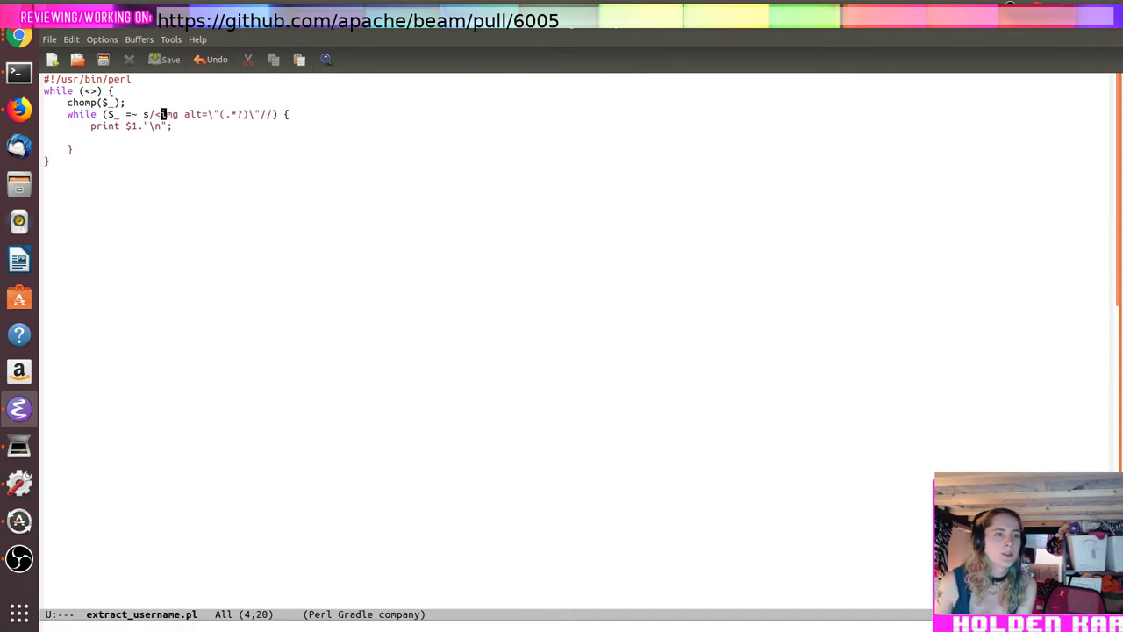
pyautogui.hotkey('alt', 'Tab')
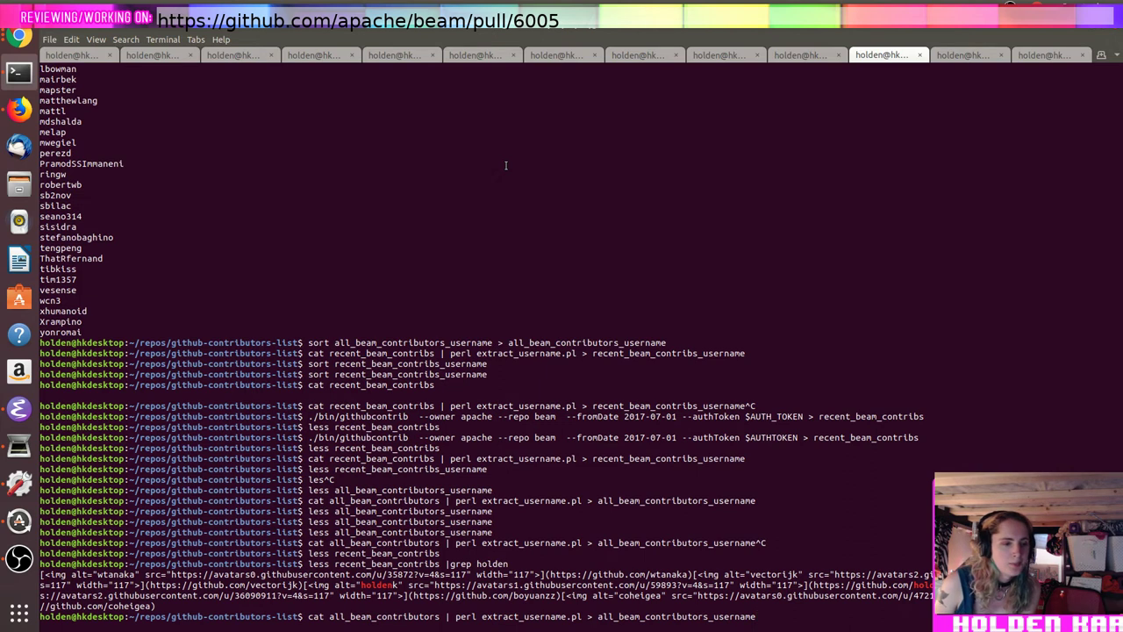
# Step: Add 'src' after the pattern's closing quote in extract_username.pl and save
pyautogui.hotkey('alt', 'Tab')
pyautogui.press('Right')
pyautogui.write('src')
pyautogui.hotkey('ctrl', 'x')
pyautogui.hotkey('ctrl', 's')
pyautogui.hotkey('alt', 'Tab')
# Step: Rerun the all-contributors extraction and search all_beam_contributors_username for holden in less
pyautogui.press('Up')
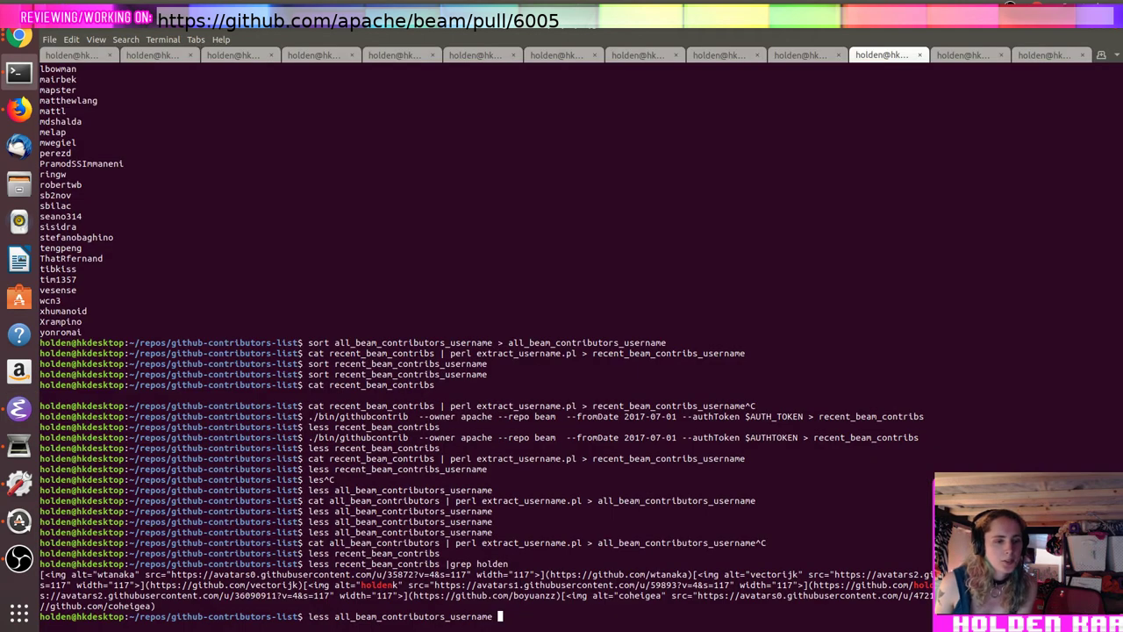
pyautogui.press('Up')
pyautogui.press('Return')
pyautogui.write('less all_')
pyautogui.write('beam_contributors')
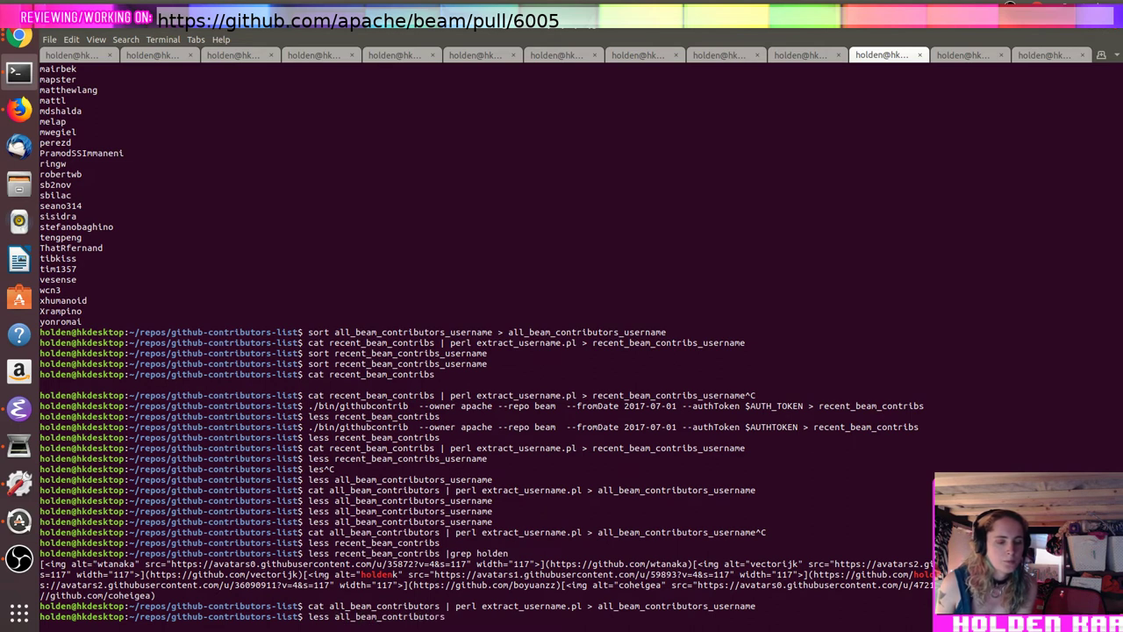
pyautogui.write('_')
pyautogui.press('Tab')
pyautogui.press('Return')
pyautogui.write('/holden')
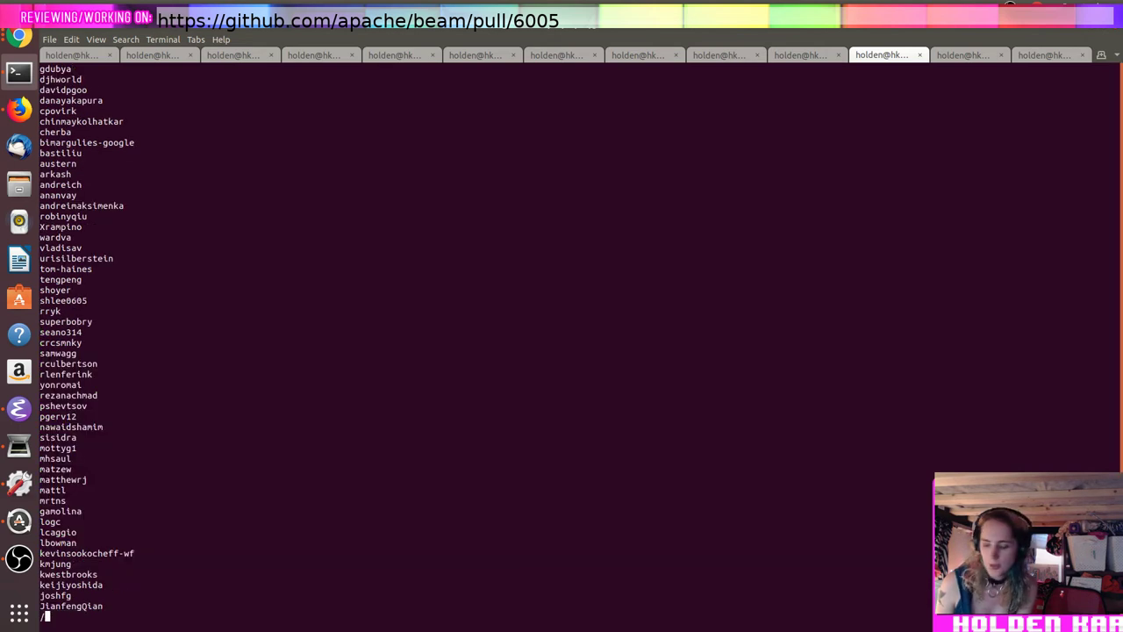
pyautogui.press('Return')
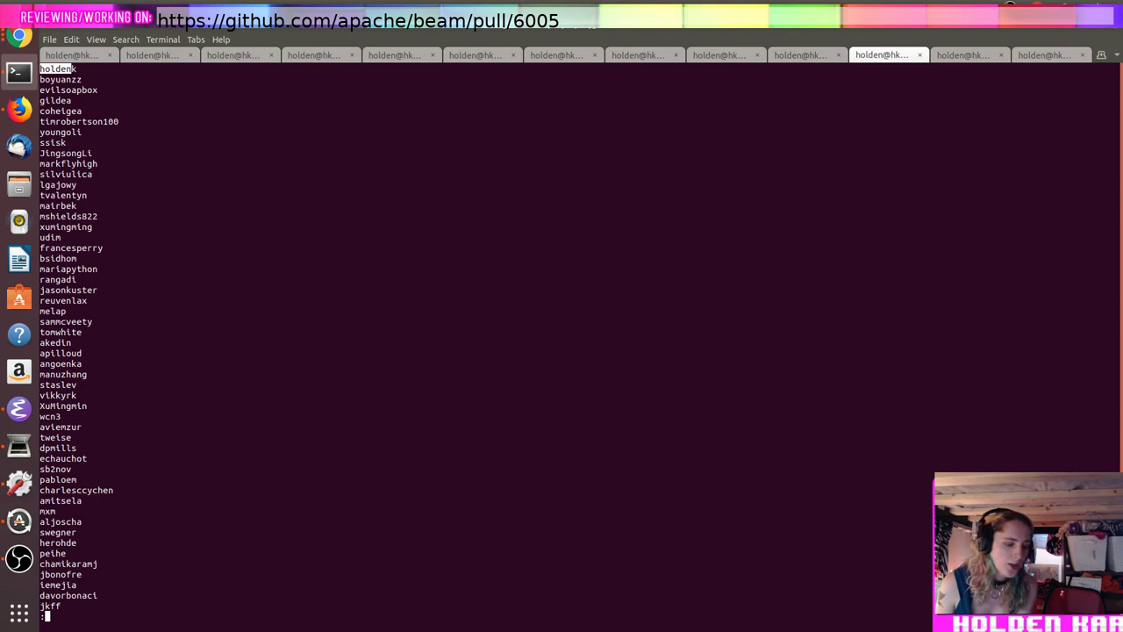
pyautogui.press('space')
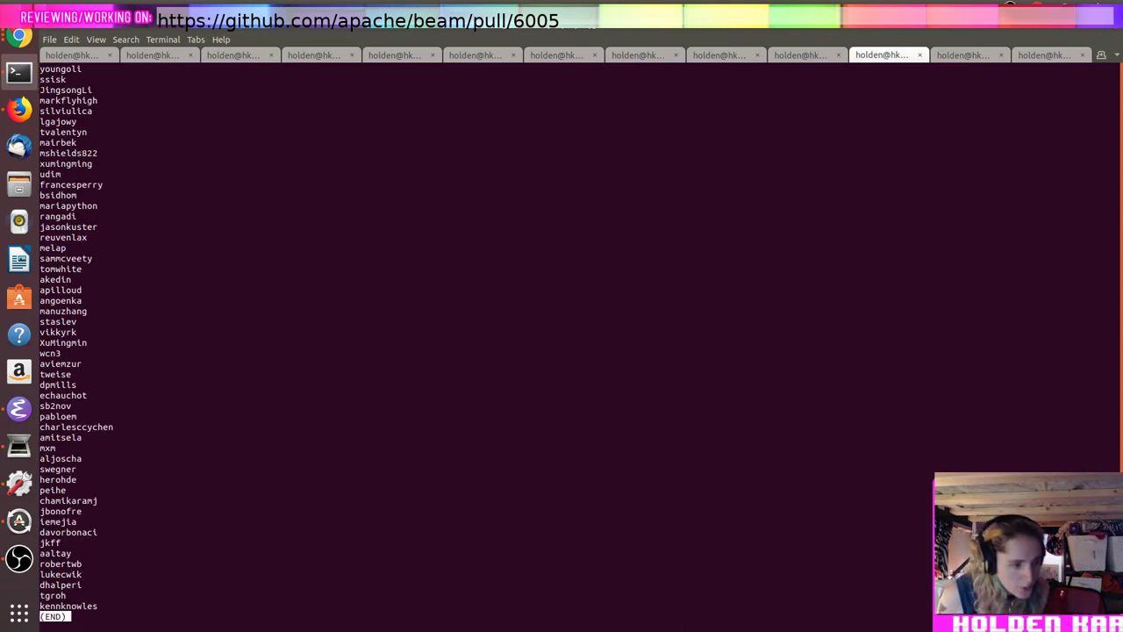
pyautogui.press('q')
# Step: Rerun the recent contributors username extraction pipeline from history
pyautogui.press('Up')
pyautogui.press('Up')
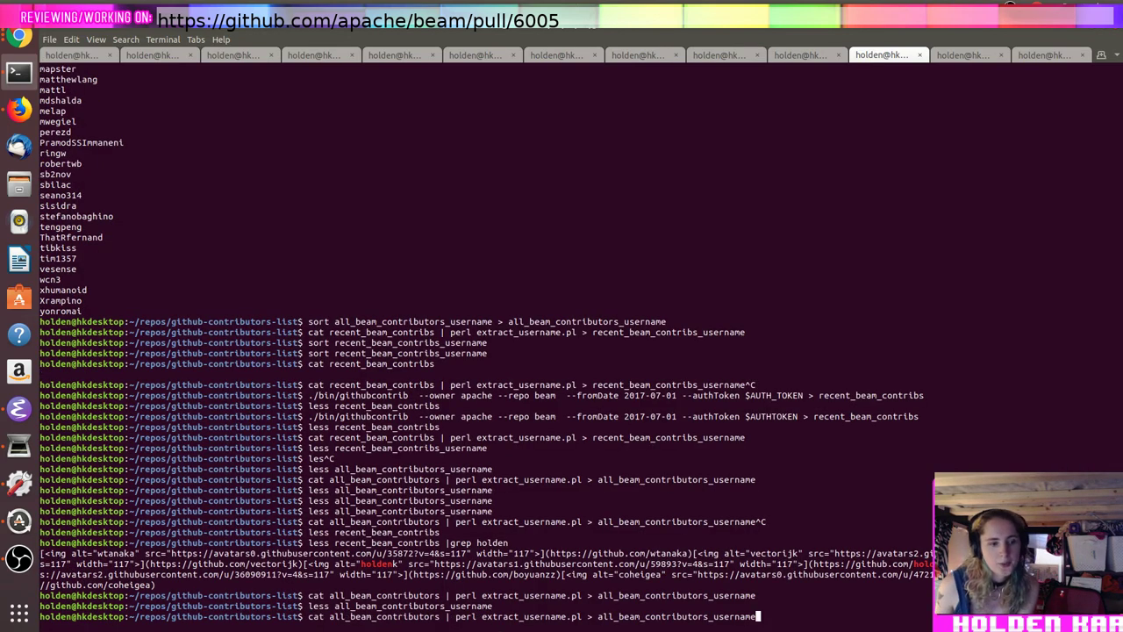
pyautogui.press('Up')
pyautogui.press('BackSpace')
pyautogui.press('BackSpace')
pyautogui.press('BackSpace')
pyautogui.press('BackSpace')
pyautogui.press('BackSpace')
pyautogui.press('BackSpace')
pyautogui.press('BackSpace')
pyautogui.press('BackSpace')
pyautogui.press('BackSpace')
pyautogui.press('BackSpace')
pyautogui.press('BackSpace')
pyautogui.press('BackSpace')
pyautogui.press('BackSpace')
pyautogui.press('Down')
pyautogui.press('Down')
pyautogui.press('Up')
pyautogui.press('Up')
pyautogui.press('Up')
pyautogui.press('Up')
pyautogui.press('Up')
pyautogui.press('Up')
pyautogui.press('Up')
pyautogui.press('Up')
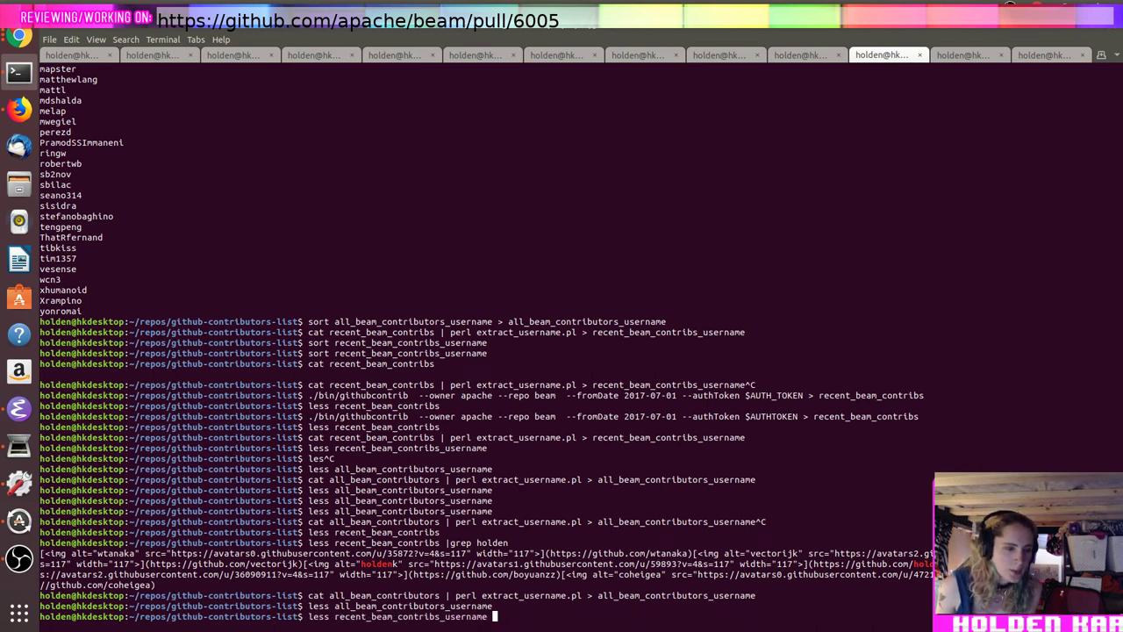
pyautogui.press('Return')
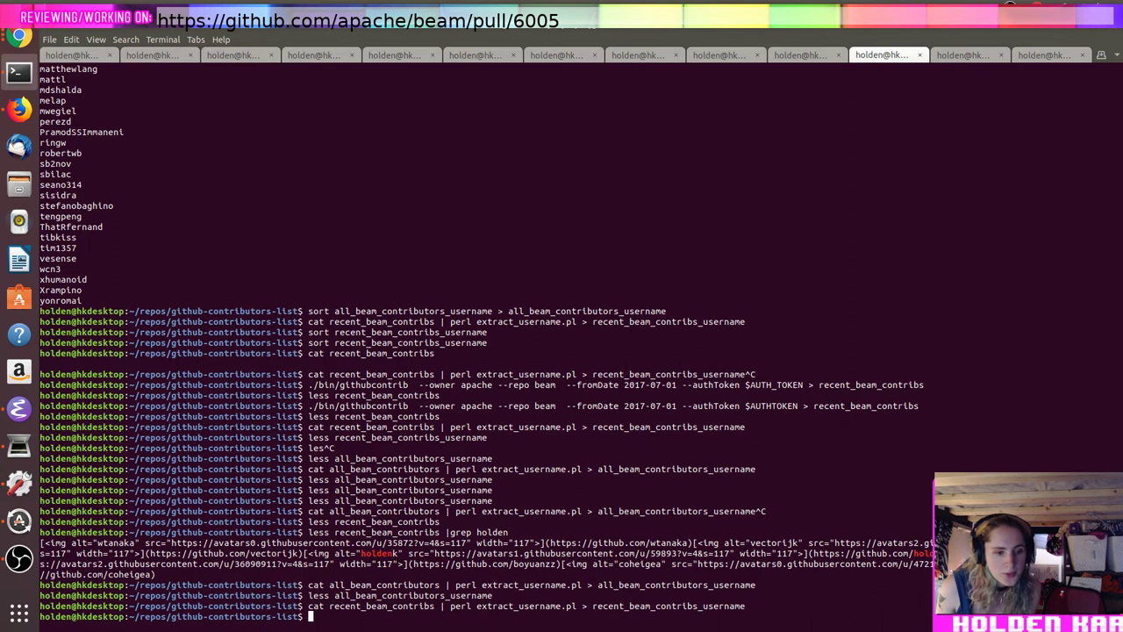
# Step: Print all_beam_contributors_username in sorted order with sort
pyautogui.write('sort')
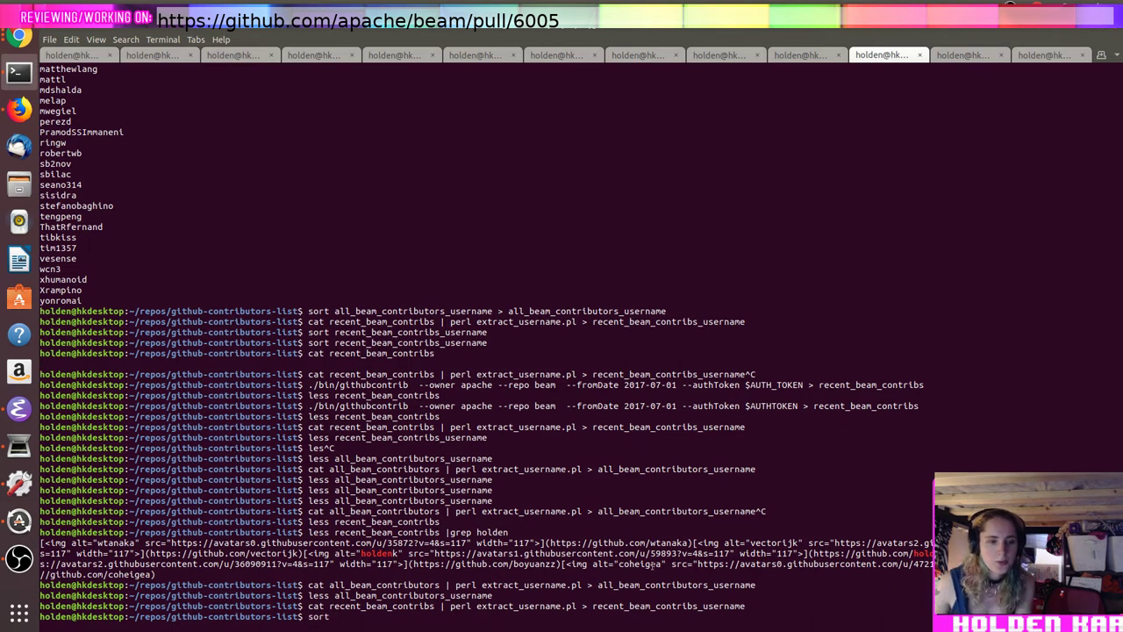
pyautogui.doubleClick(647, 586)
pyautogui.middleClick(660, 583)
pyautogui.press('Return')
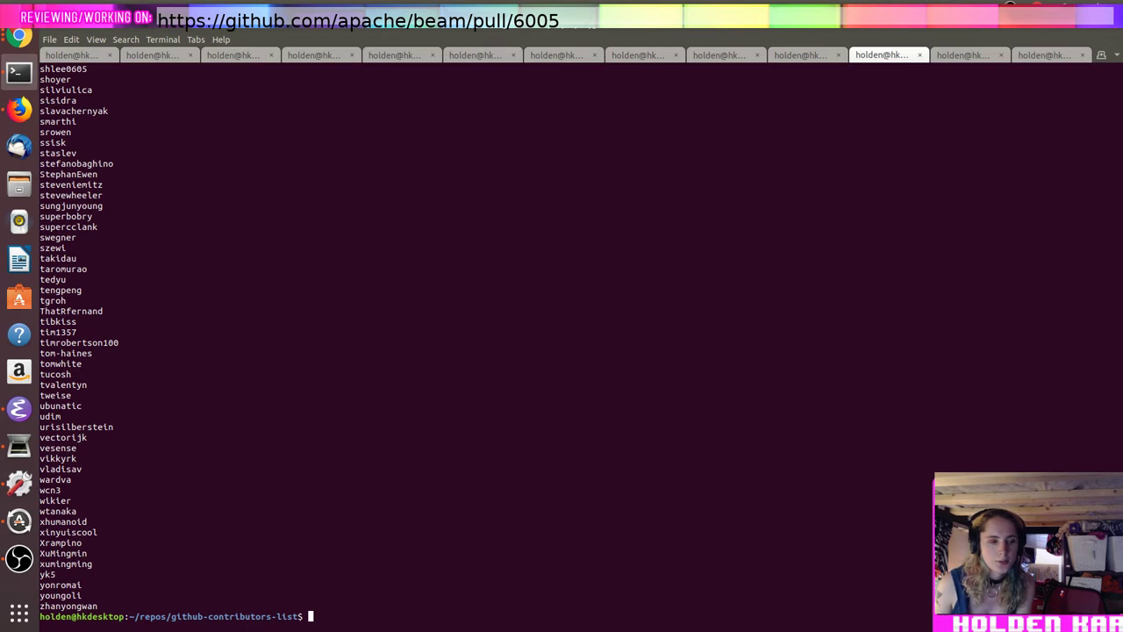
# Step: Retry building a sort command with the pasted file name, then cancel it
pyautogui.press('Up')
pyautogui.press('Up')
pyautogui.press('Down')
pyautogui.press('Up')
pyautogui.press('Up')
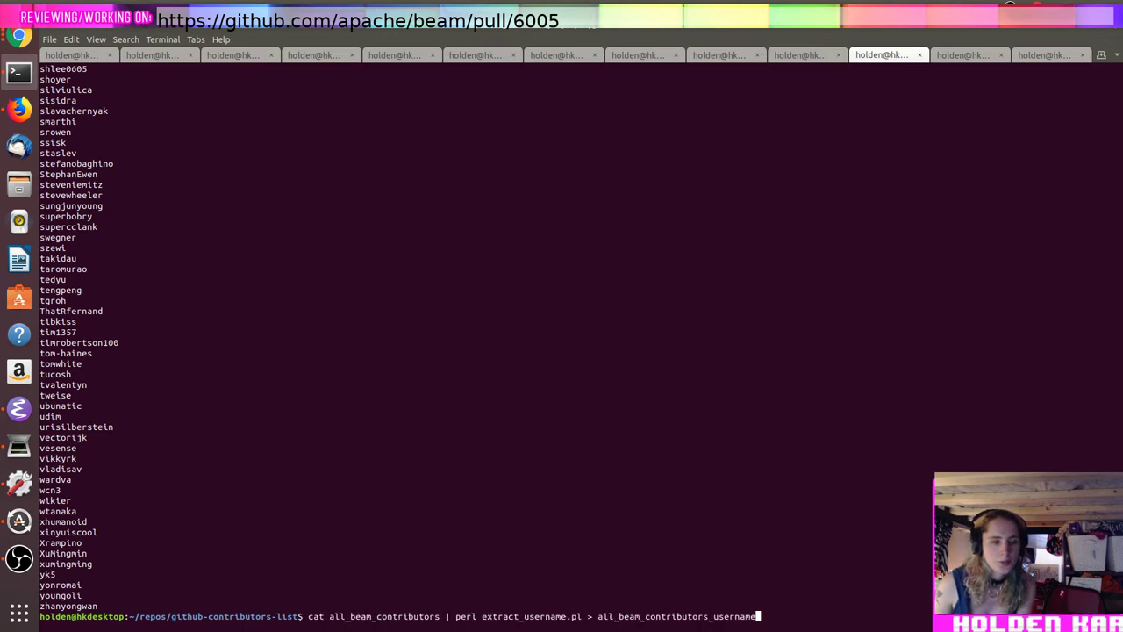
pyautogui.doubleClick(688, 616)
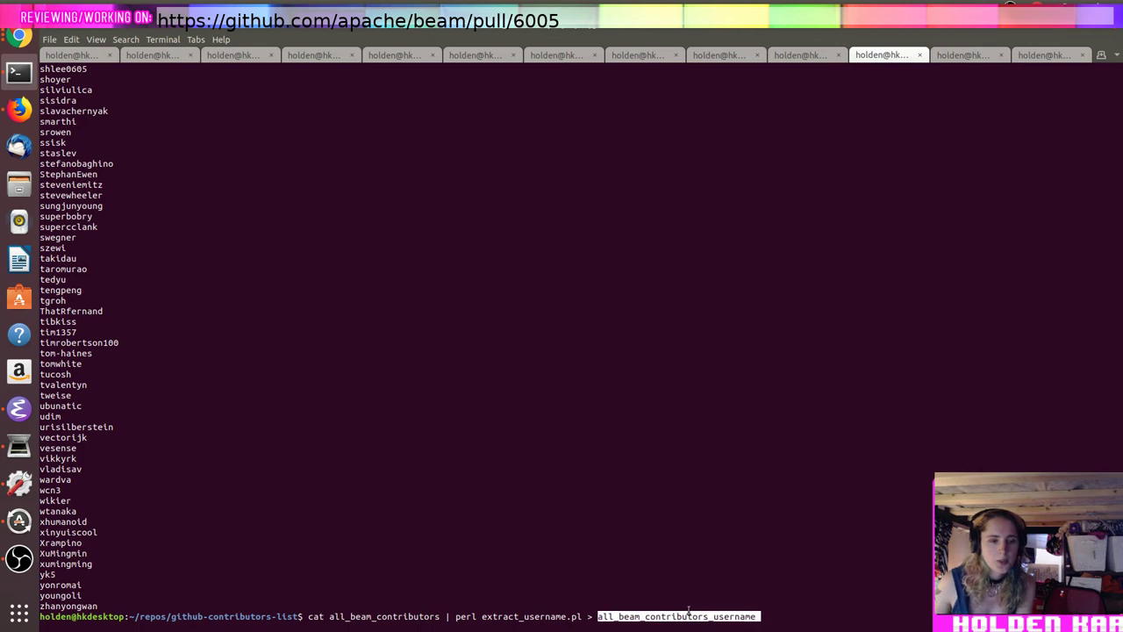
pyautogui.write('qs')
pyautogui.hotkey('ctrl', 'c')
pyautogui.write('sort')
pyautogui.middleClick(688, 616)
pyautogui.hotkey('ctrl', 'c')
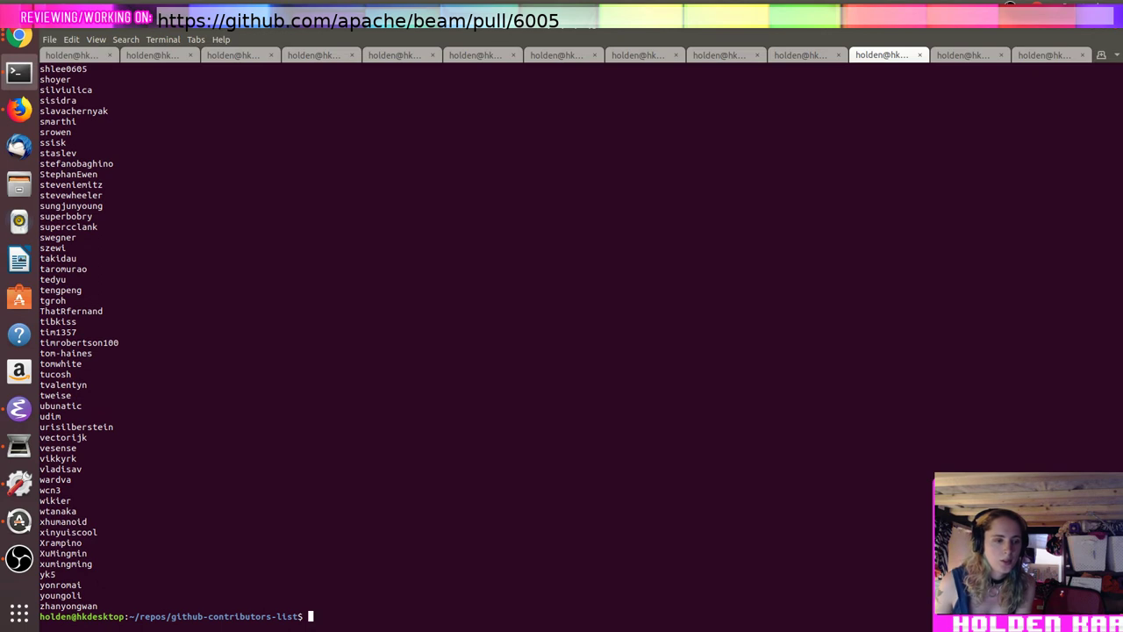
# Step: In a new browser tab, begin typing the search 'bash diff of'
pyautogui.hotkey('alt', 'Tab')
pyautogui.hotkey('alt', 'Tab')
pyautogui.hotkey('ctrl', 't')
pyautogui.write('ba')
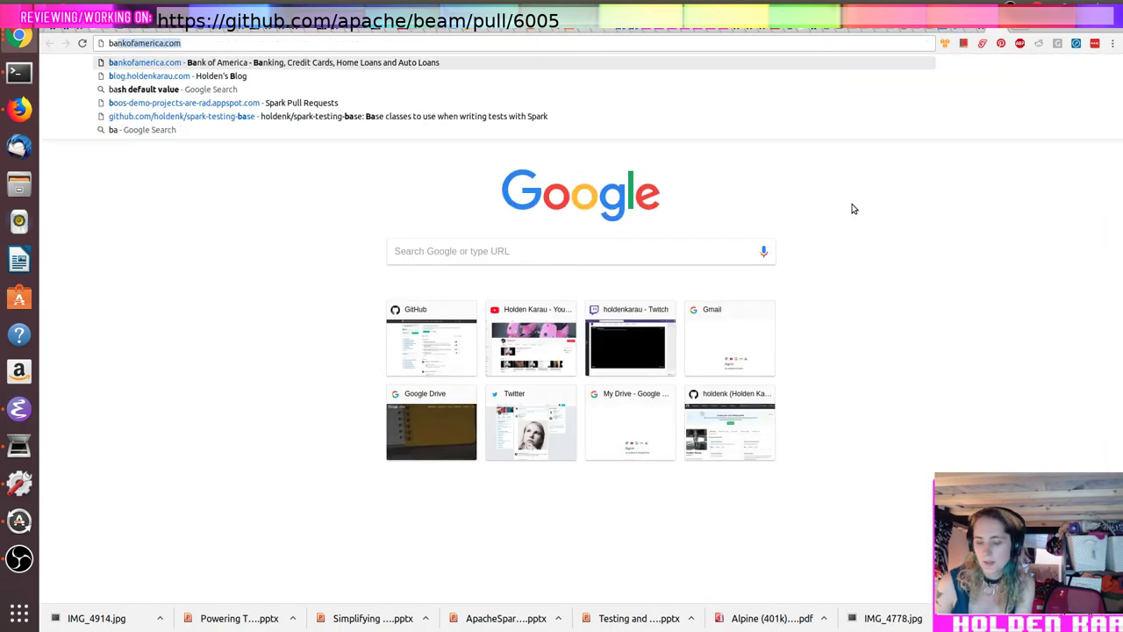
pyautogui.write('sh diff of')
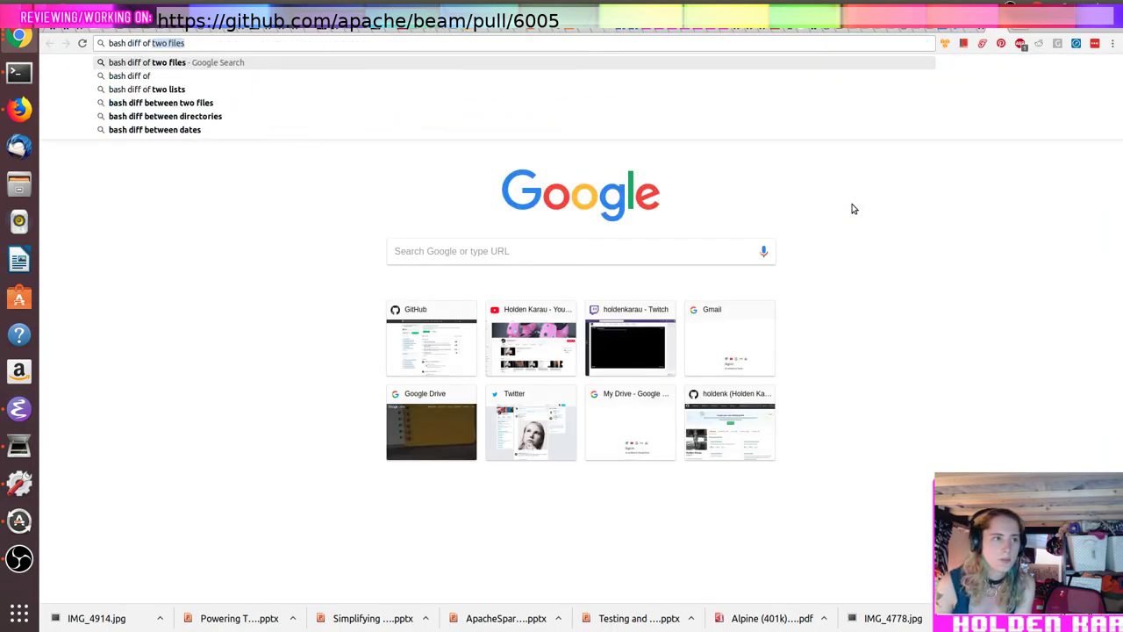
# Step: Search Google for 'bash diff of two files', then return to the terminal
pyautogui.press('Return')
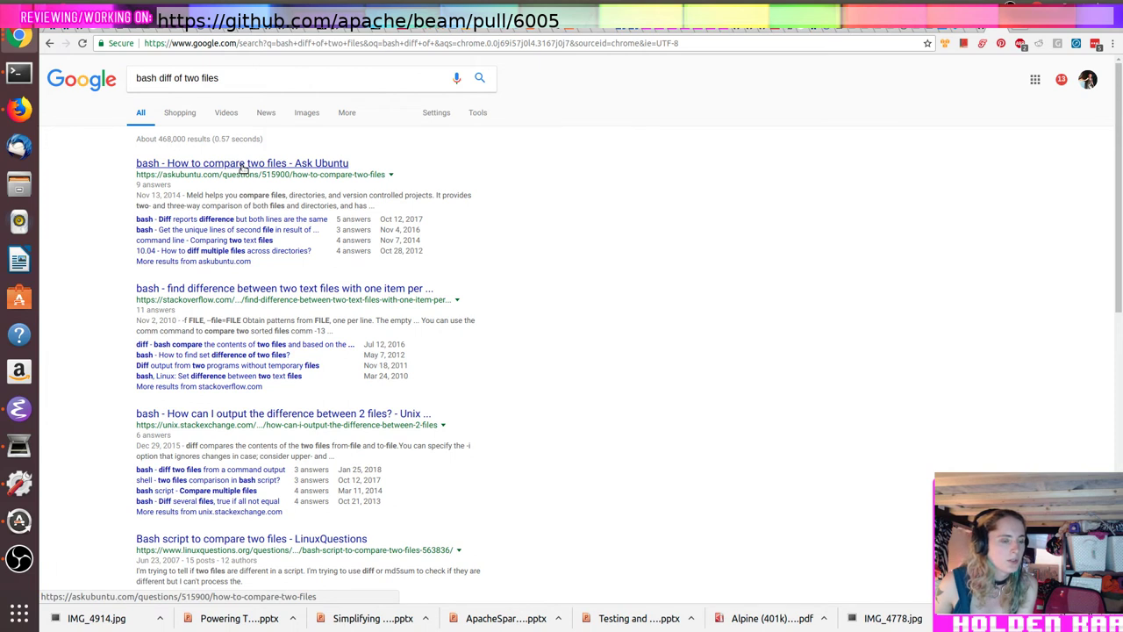
pyautogui.hotkey('alt', 'Tab')
pyautogui.hotkey('alt', 'Tab')
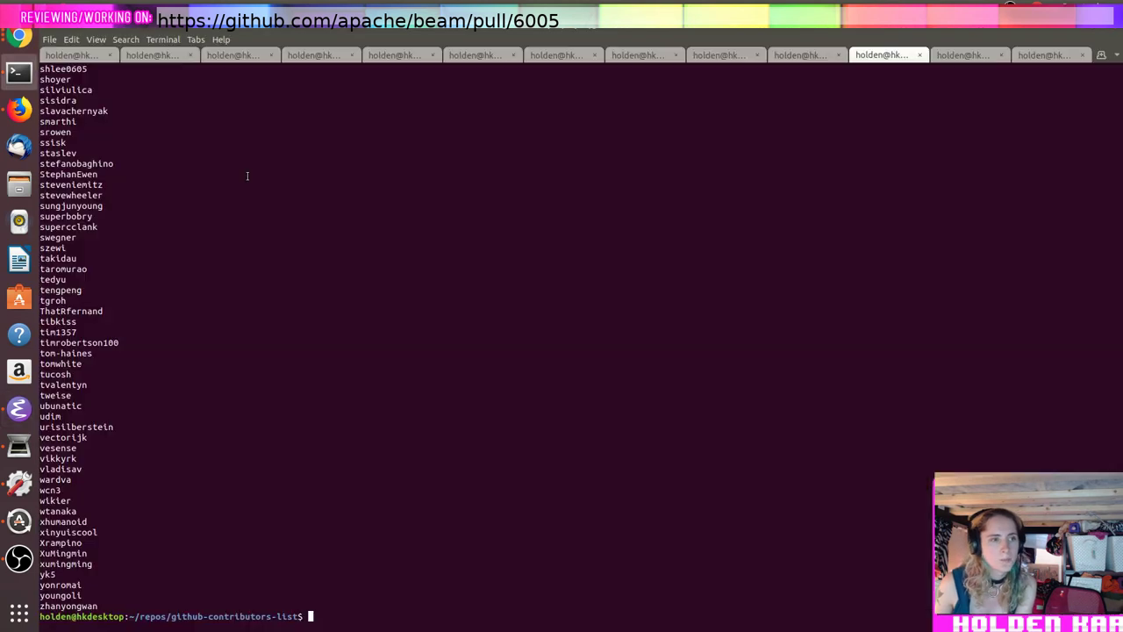
pyautogui.hotkey('alt', 'Tab')
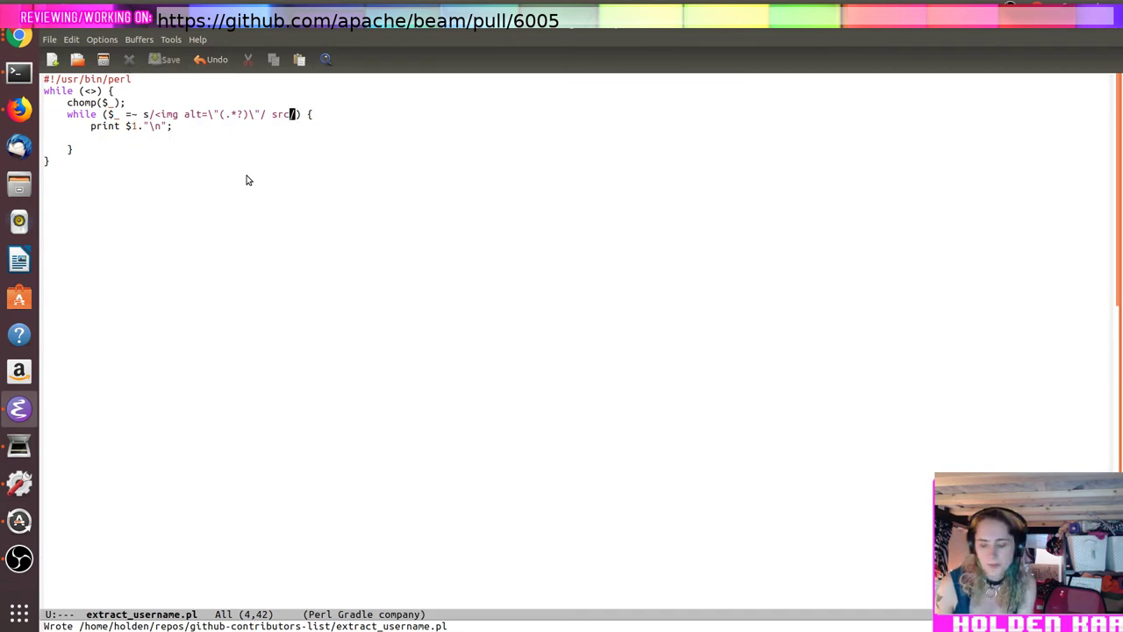
# Step: In the terminal, start a fresh prompt and recall the username sort command
pyautogui.hotkey('alt', 'Tab')
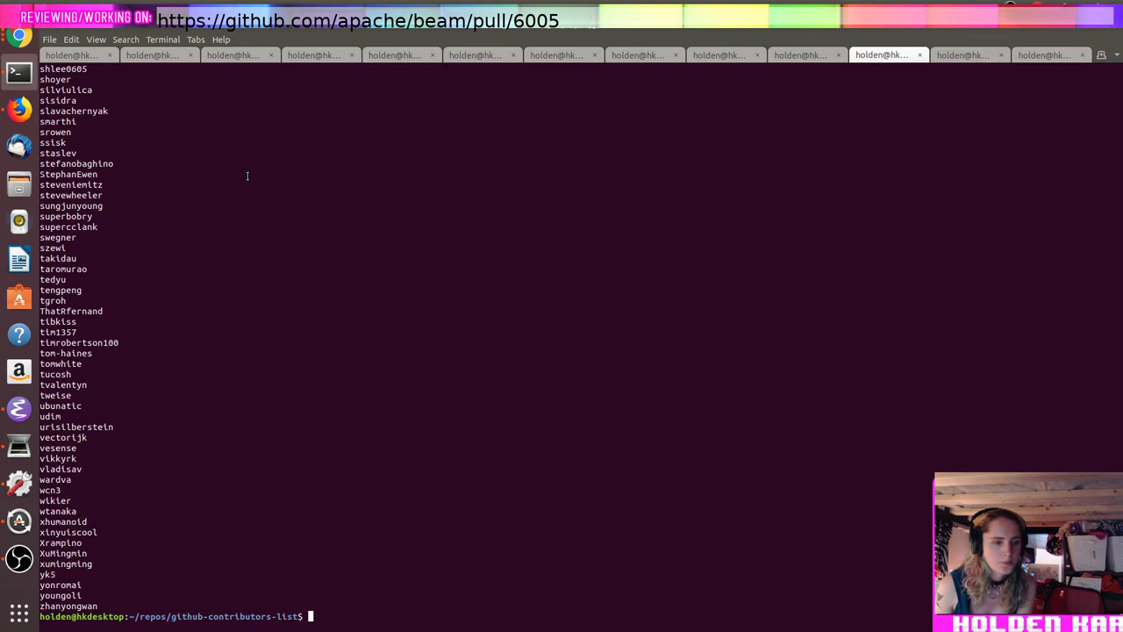
pyautogui.press('Return')
pyautogui.press('Up')
pyautogui.press('Up')
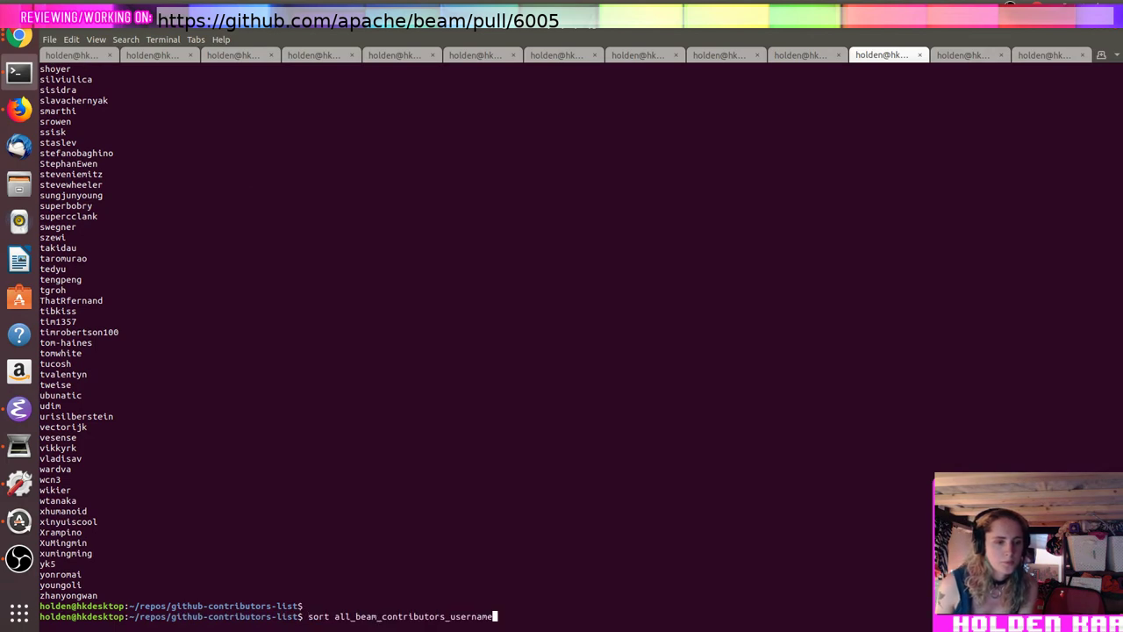
# Step: In Emacs, start opening a new file named compute_blacklist.pl
pyautogui.hotkey('alt', 'Tab')
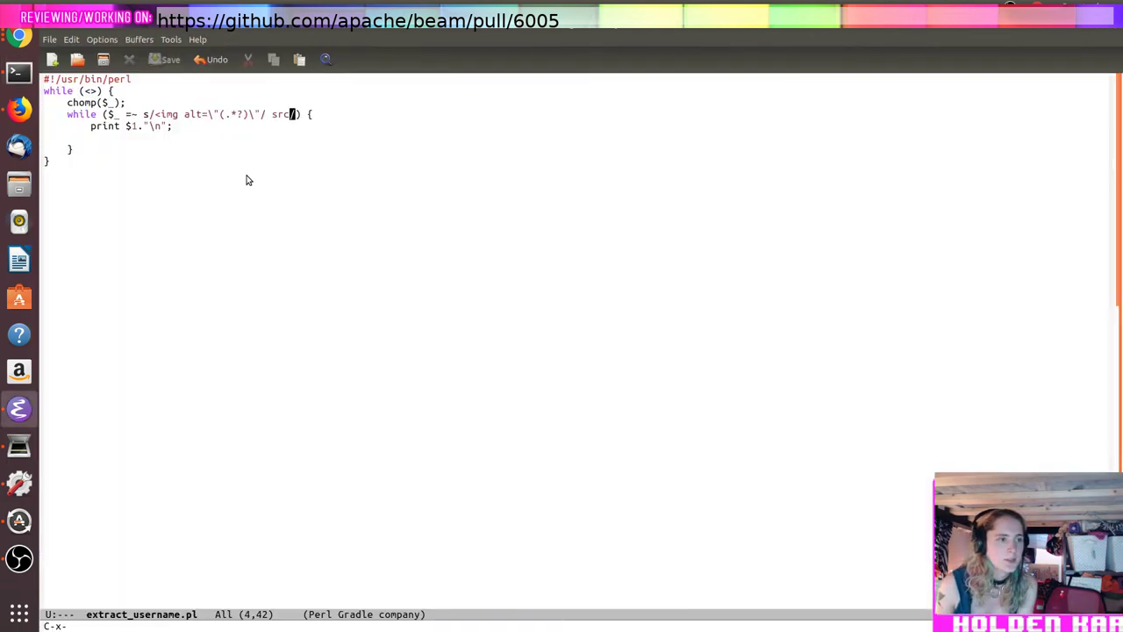
pyautogui.hotkey('ctrl', 'x')
pyautogui.hotkey('ctrl', 'f')
pyautogui.write('compute_blacklist.pl')
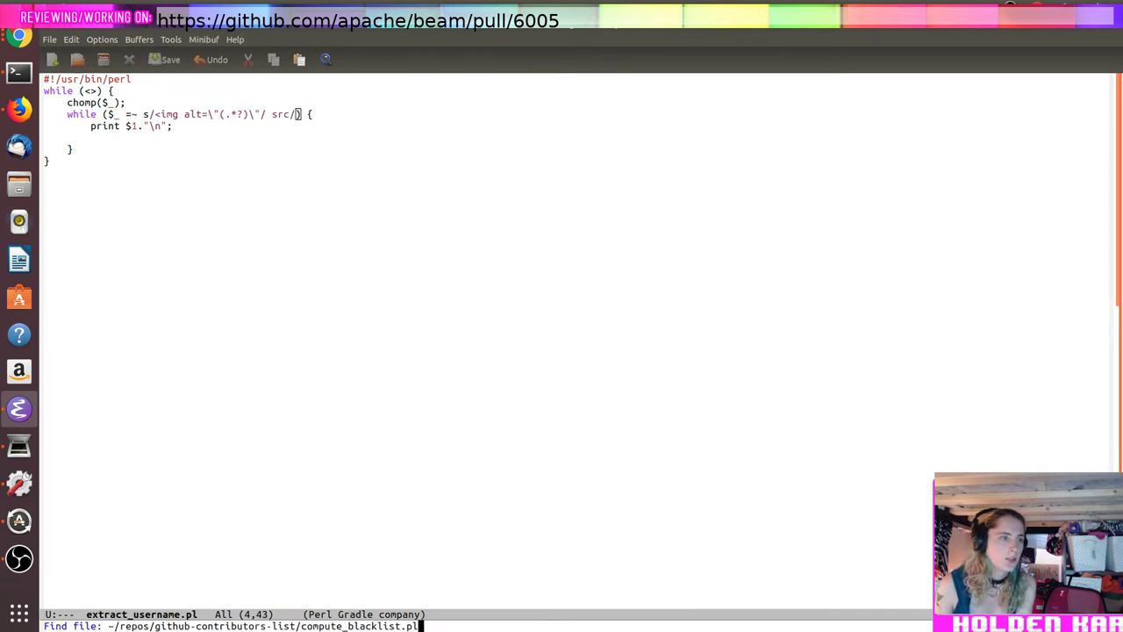
# Step: Create compute_blacklist.pl starting with a #!/usr/bin/perl shebang line
pyautogui.press('Return')
pyautogui.write('#!/')
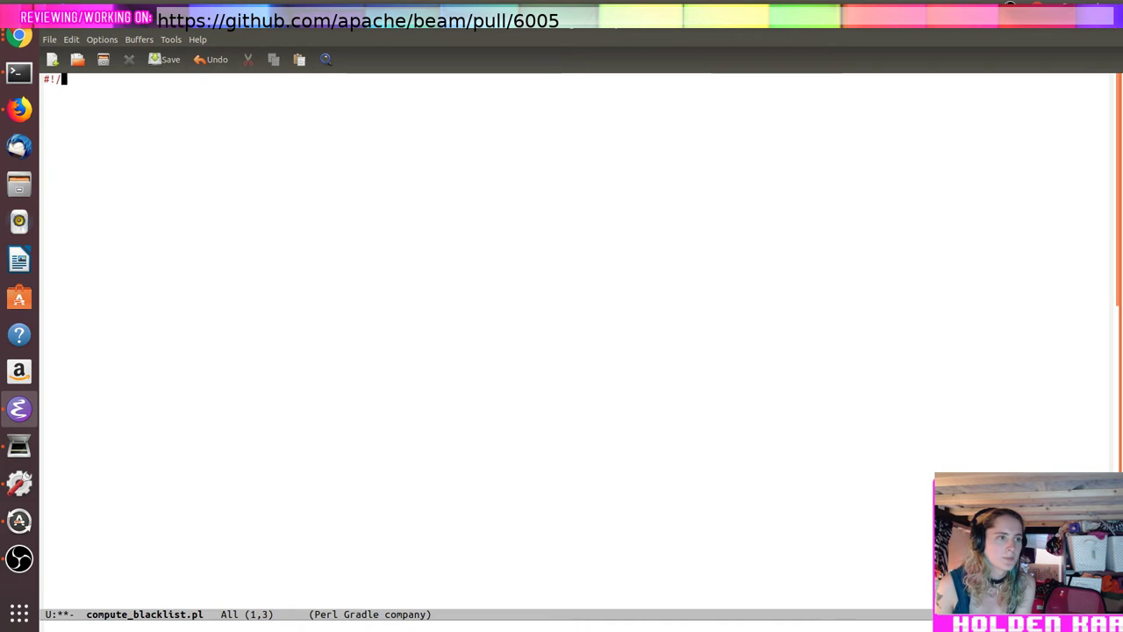
pyautogui.write('usr/bin/perl')
pyautogui.press('Return')
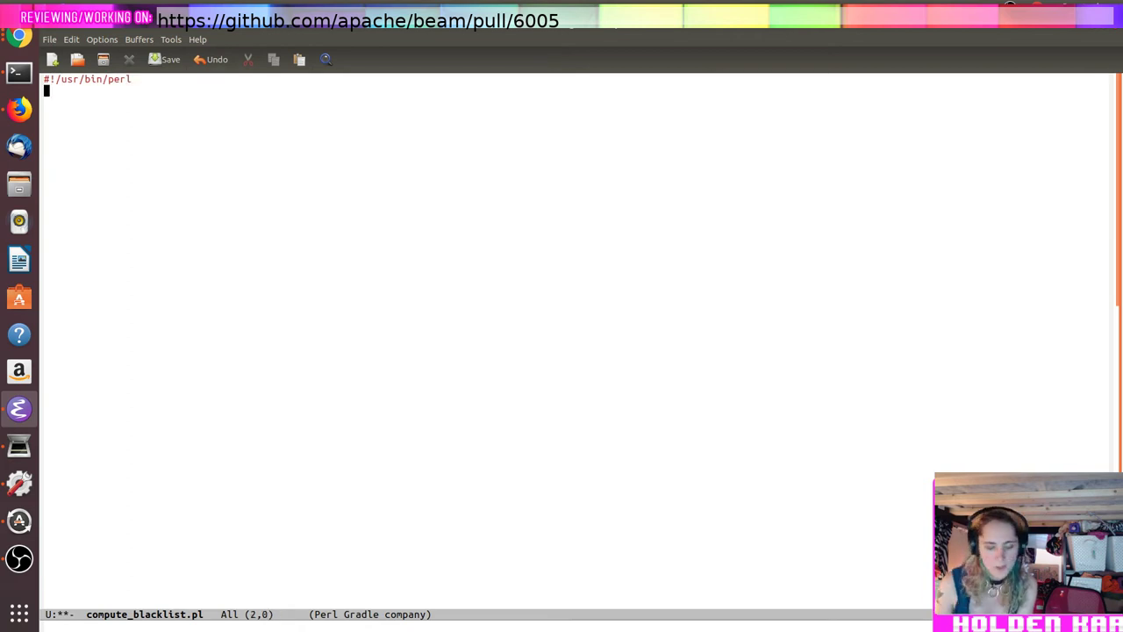
pyautogui.hotkey('alt', 'Tab')
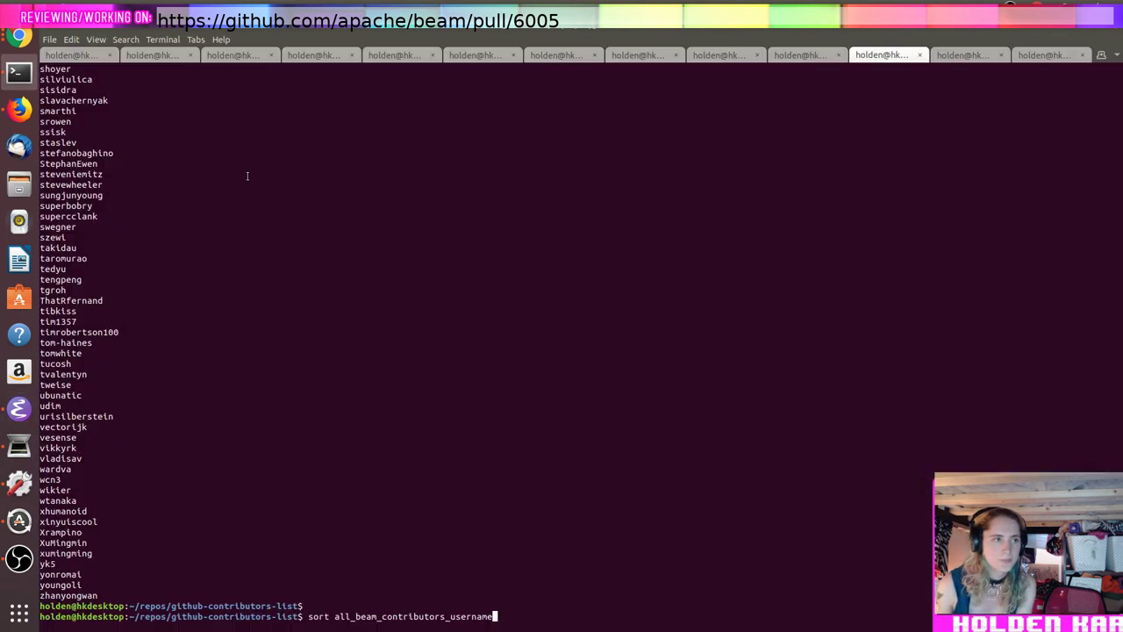
pyautogui.hotkey('alt', 'Tab')
pyautogui.click(664, 45)
pyautogui.write('perl arg')
pyautogui.press('Escape')
pyautogui.hotkey('alt', 'Tab')
pyautogui.hotkey('alt', 'Tab')
# Step: Write two open calls: open (ALL, ""); and open (RECENT, "");
pyautogui.write('open (IN')
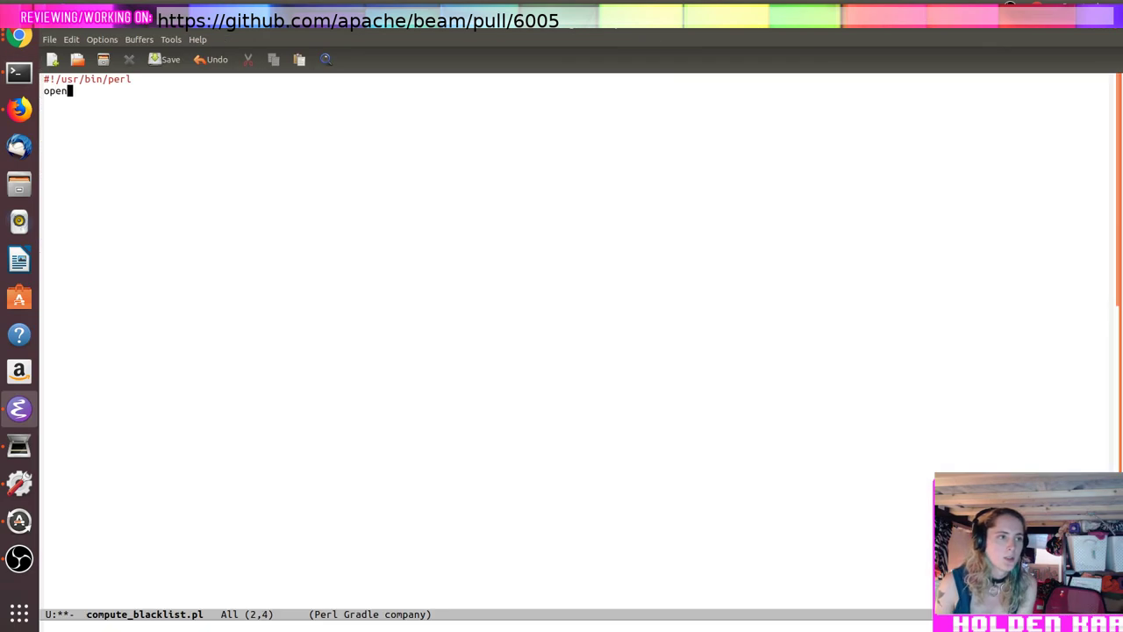
pyautogui.press('BackSpace')
pyautogui.press('BackSpace')
pyautogui.write('A')
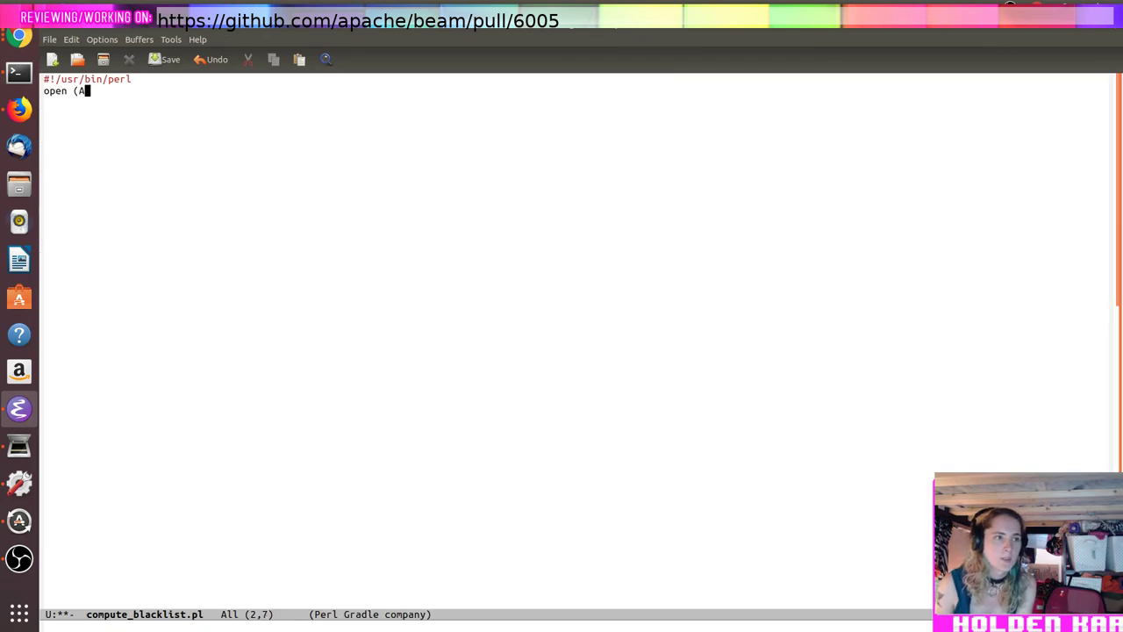
pyautogui.write('LL, "");')
pyautogui.press('Return')
pyautogui.write('open (RECENT, "");')
pyautogui.press('Return')
# Step: Fill the ALL open call with the all_beam_contributors_username file name copied from the terminal
pyautogui.hotkey('alt', 'Tab')
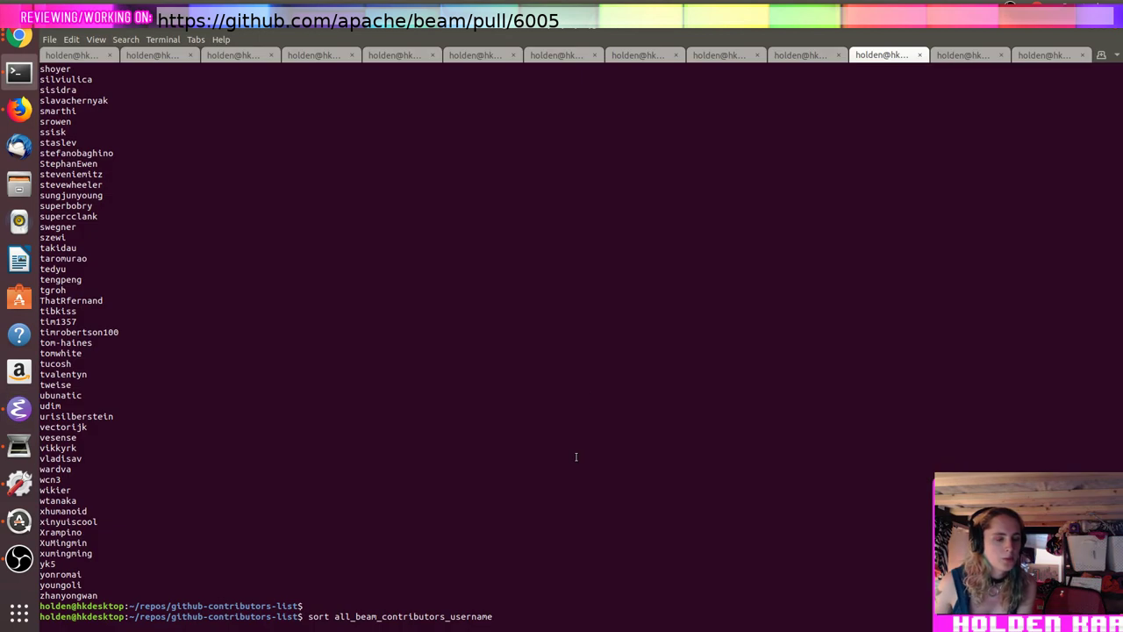
pyautogui.hotkey('ctrl', 'c')
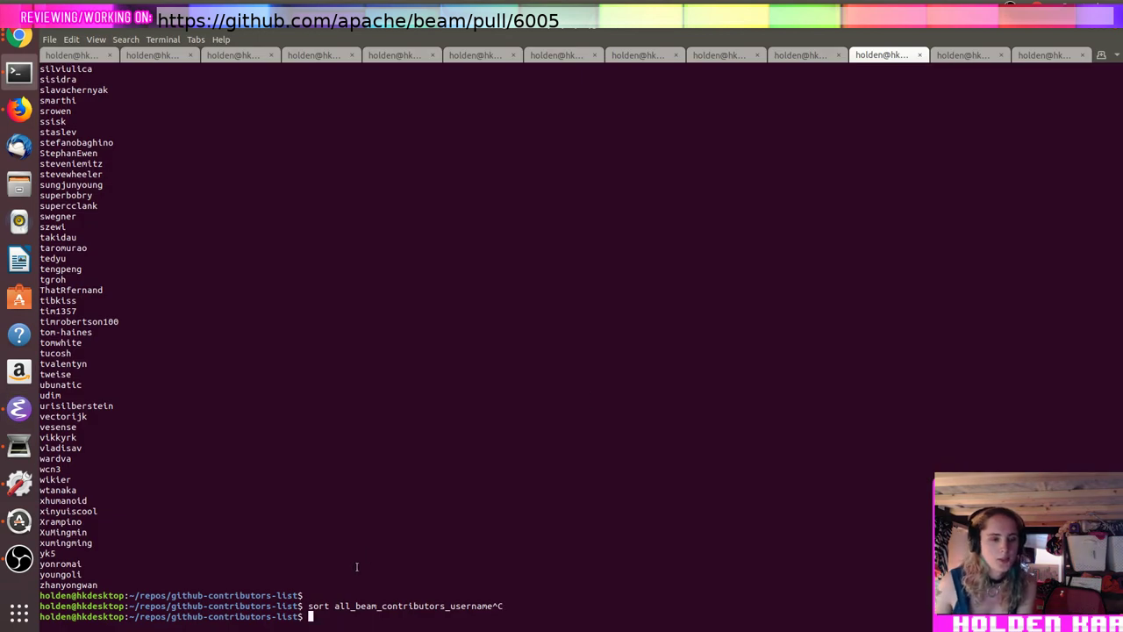
pyautogui.doubleClick(360, 606)
pyautogui.hotkey('alt', 'Tab')
pyautogui.press('Up')
pyautogui.press('Up')
pyautogui.press('End')
pyautogui.press('Left')
pyautogui.press('Left')
pyautogui.press('Left')
pyautogui.hotkey('ctrl', 'y')
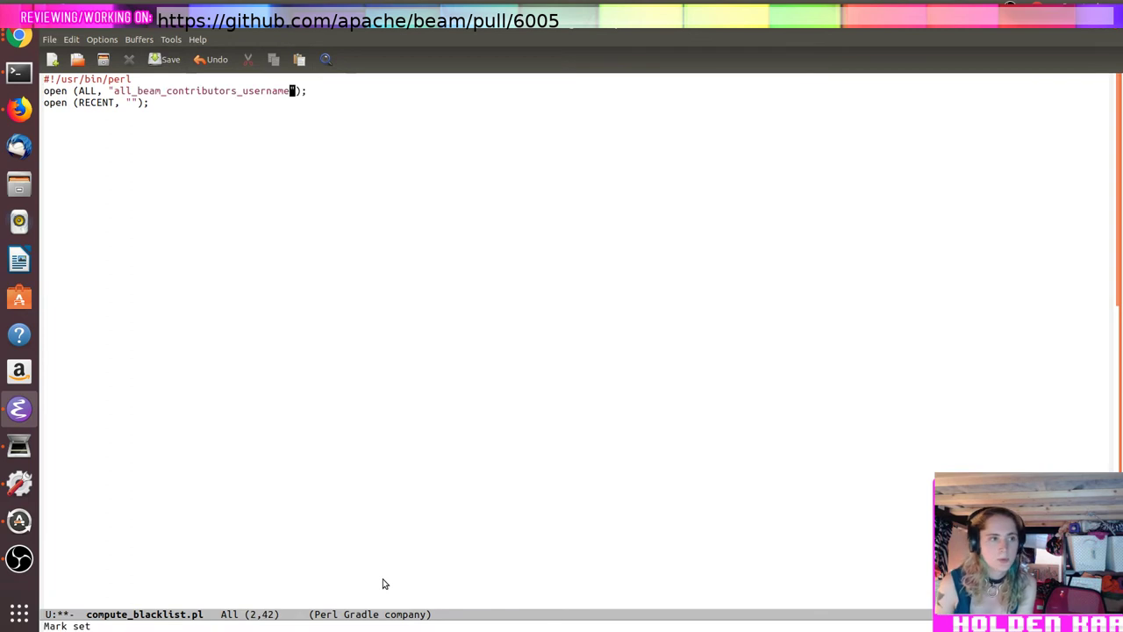
# Step: Fill the RECENT open call with the recent_beam_contribs file name from terminal history
pyautogui.press('Down')
pyautogui.press('Left')
pyautogui.press('Left')
pyautogui.press('Left')
pyautogui.hotkey('alt', 'Tab')
pyautogui.press('Up')
pyautogui.press('Up')
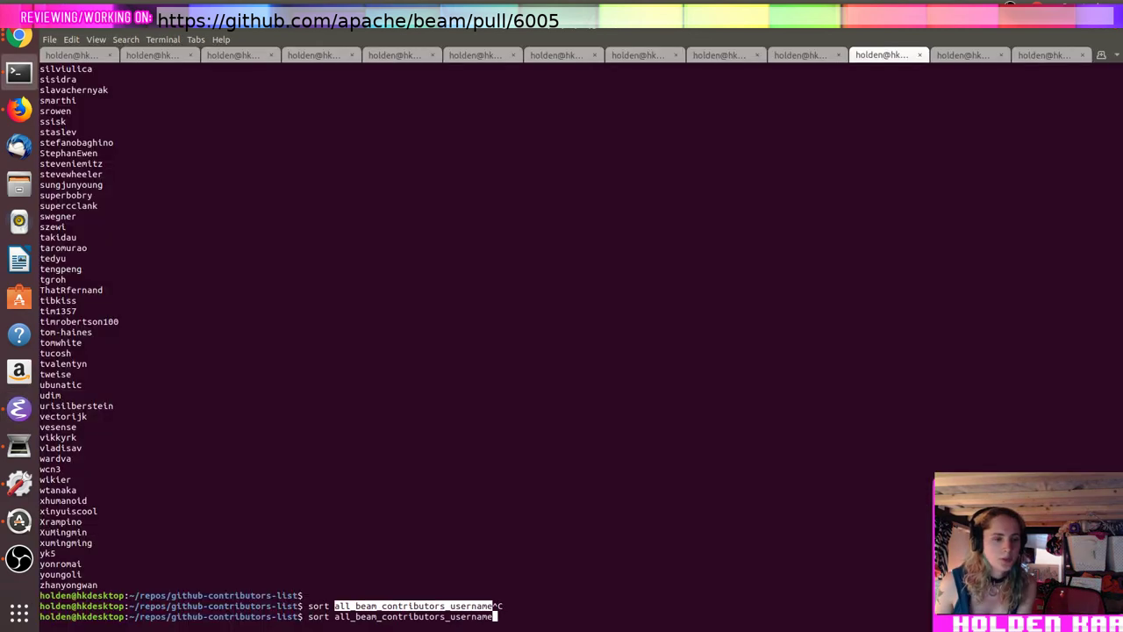
pyautogui.press('Up')
pyautogui.press('Up')
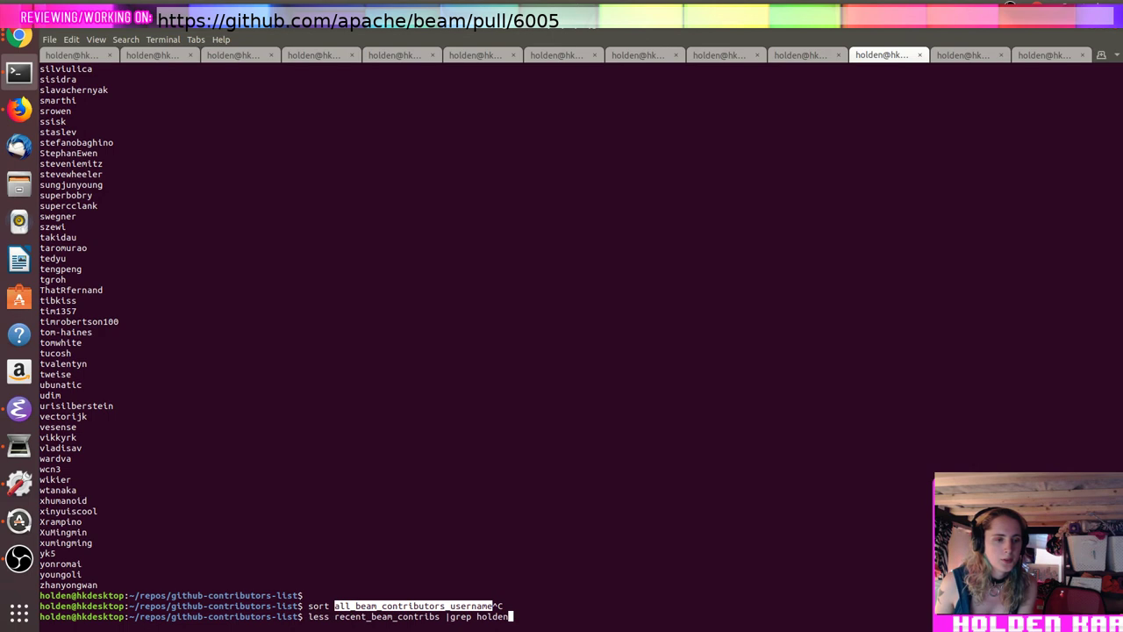
pyautogui.doubleClick(354, 618)
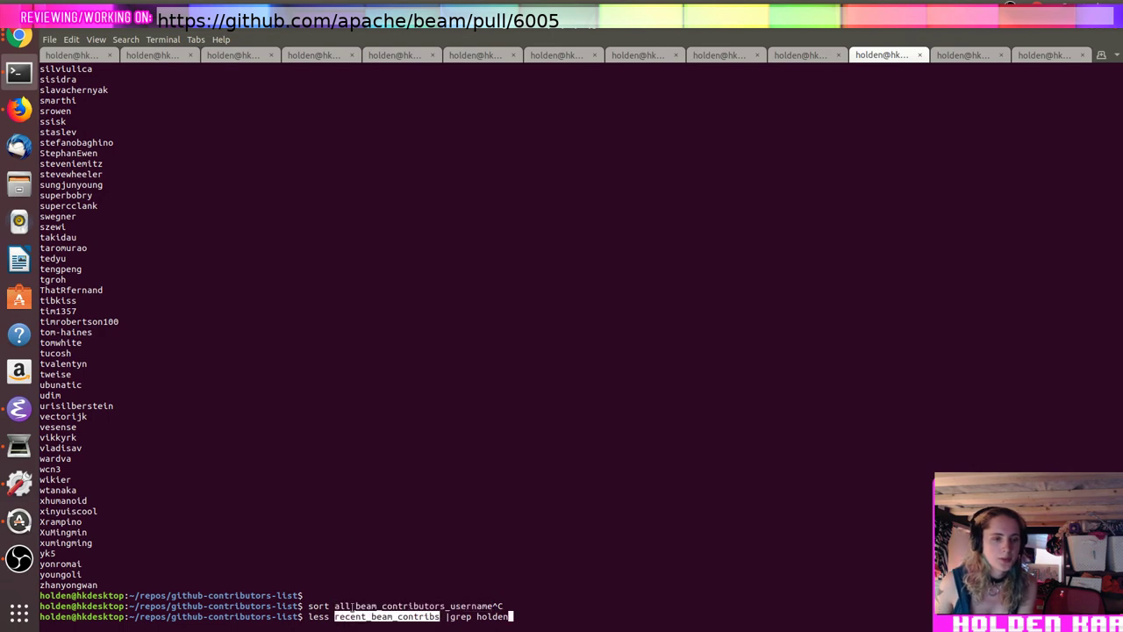
pyautogui.hotkey('alt', 'Tab')
pyautogui.hotkey('ctrl', 'y')
pyautogui.hotkey('ctrl', 'e')
pyautogui.press('Return')
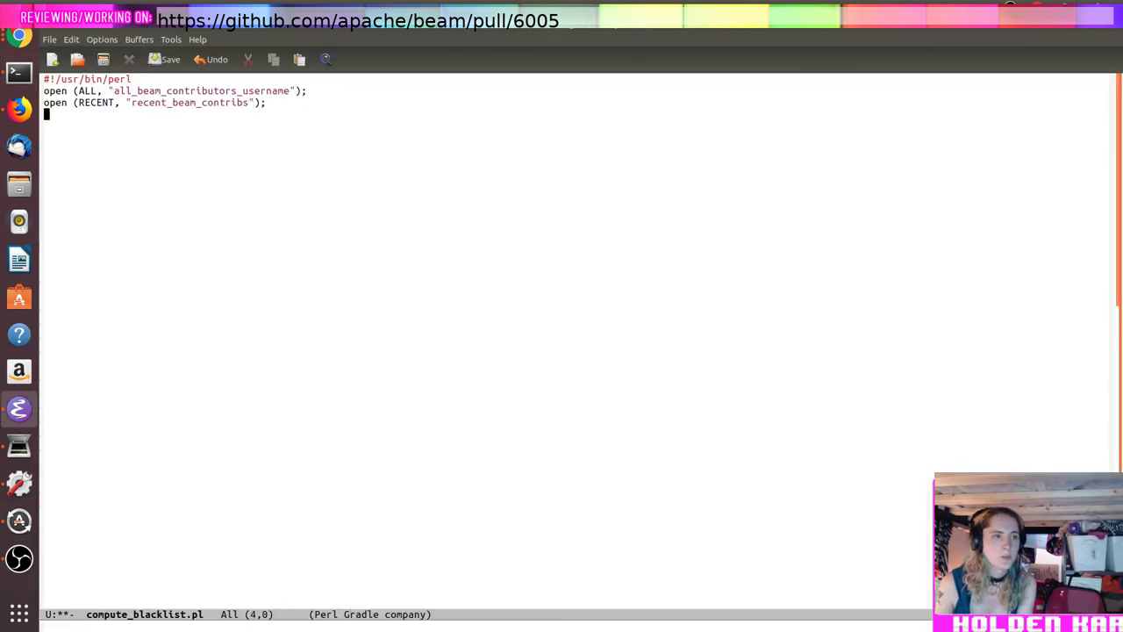
# Step: Add a while (<RECENT>) { } loop preceded by my $recent_contribs = {};
pyautogui.write('while ')
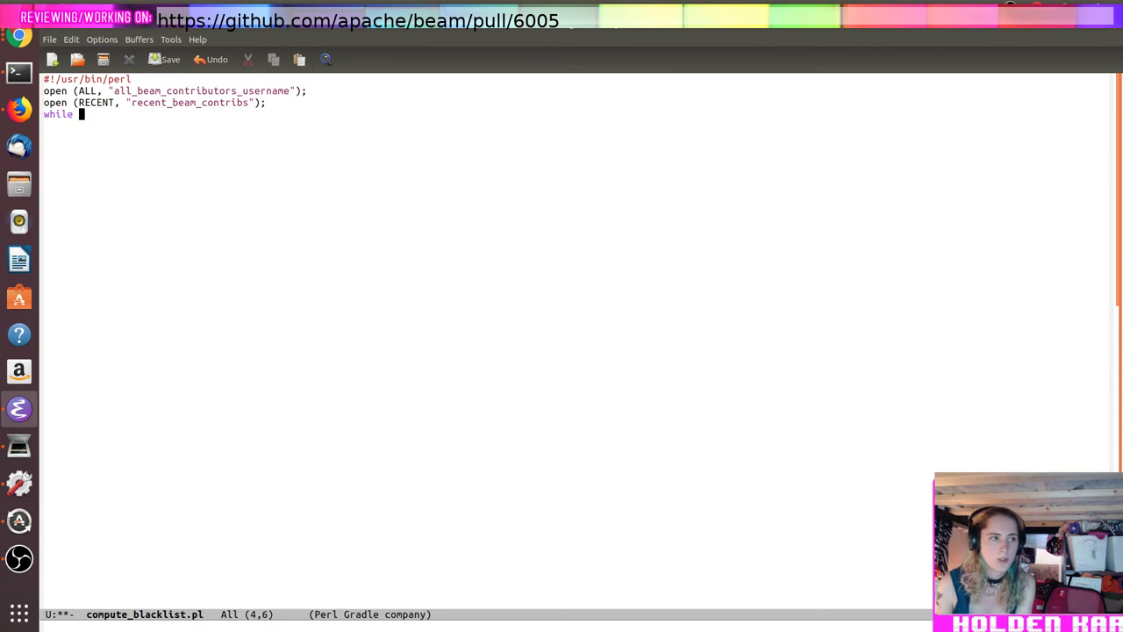
pyautogui.write('(<recent_')
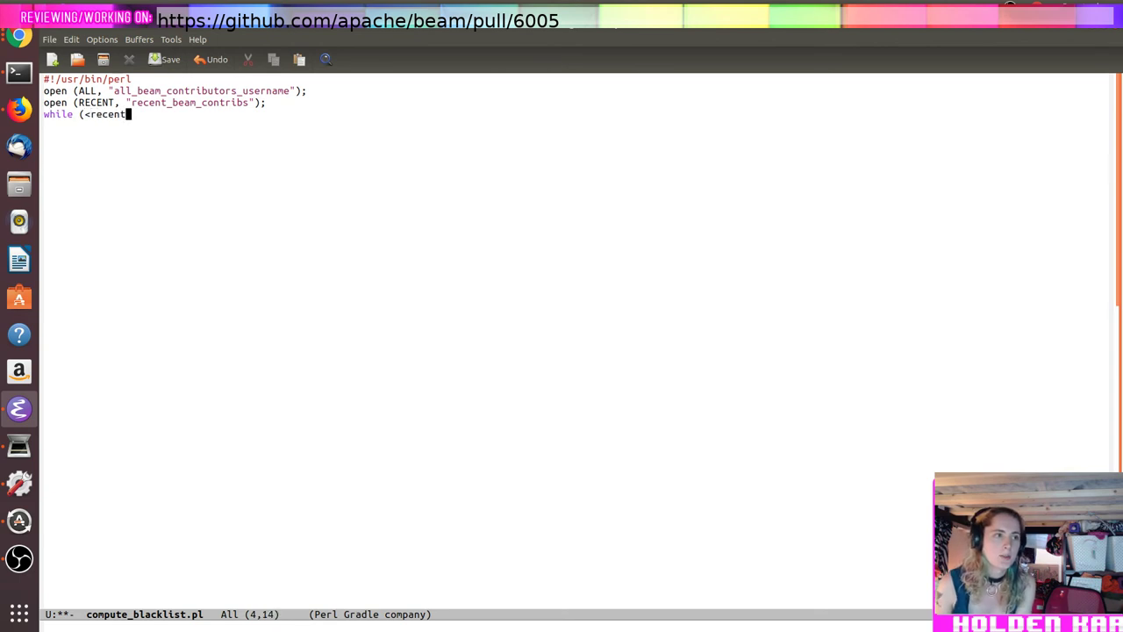
pyautogui.press('BackSpace')
pyautogui.press('BackSpace')
pyautogui.press('BackSpace')
pyautogui.press('BackSpace')
pyautogui.press('BackSpace')
pyautogui.press('BackSpace')
pyautogui.press('BackSpace')
pyautogui.write('RECENT>) {')
pyautogui.press('Return')
pyautogui.write('}')
pyautogui.press('Return')
pyautogui.press('Up')
pyautogui.press('Up')
pyautogui.press('Return')
pyautogui.press('Up')
pyautogui.write('my $recent_contribs;')
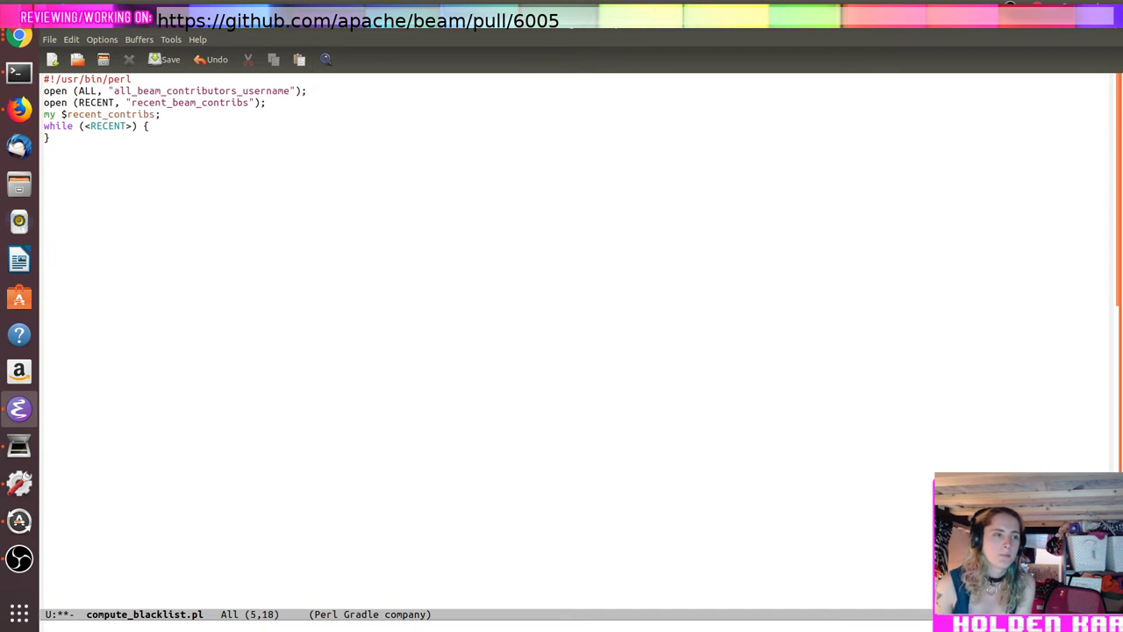
pyautogui.press('Up')
pyautogui.press('Left')
pyautogui.write('= {}')
# Step: In the RECENT loop, chompd($_) each line and set $recent_contribs{$_} = 1
pyautogui.press('Down')
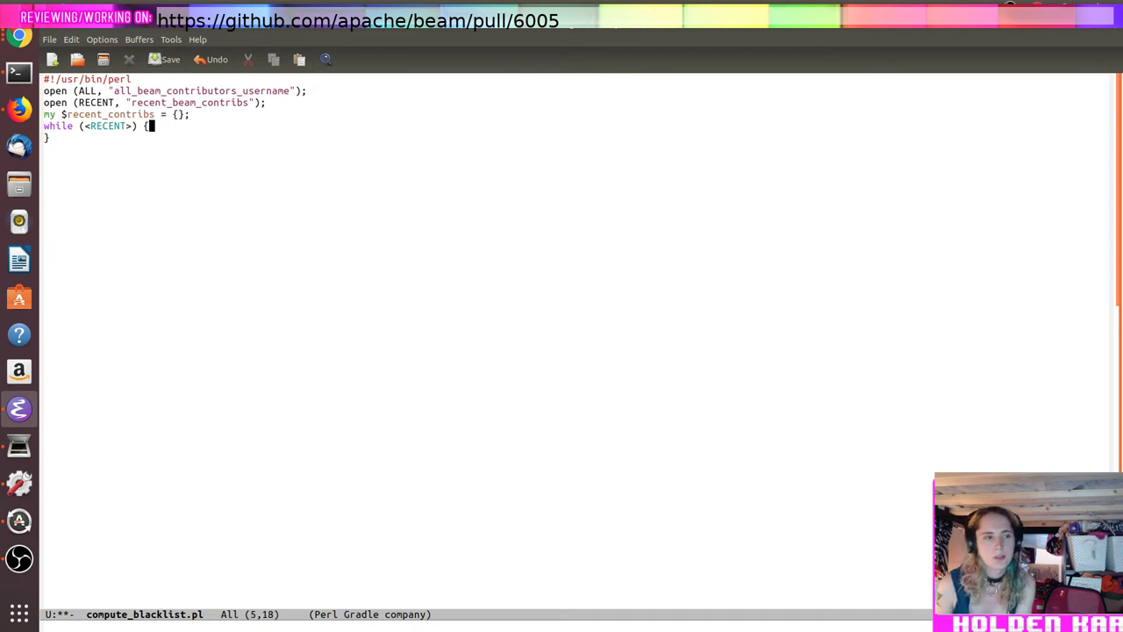
pyautogui.press('Return')
pyautogui.write('$recent_')
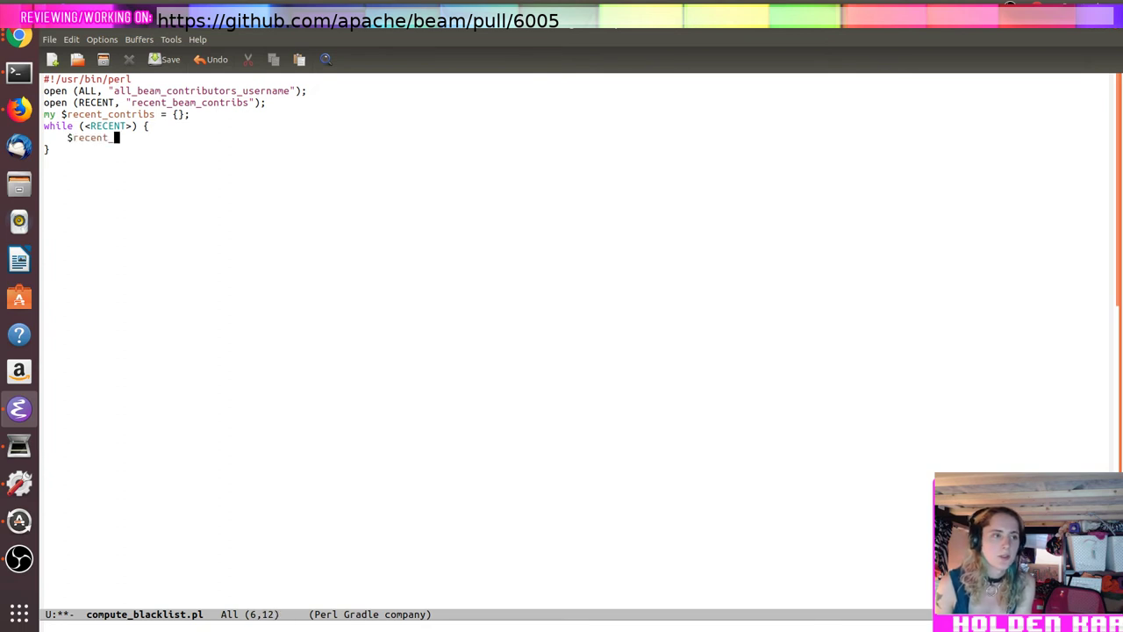
pyautogui.write('contribs{')
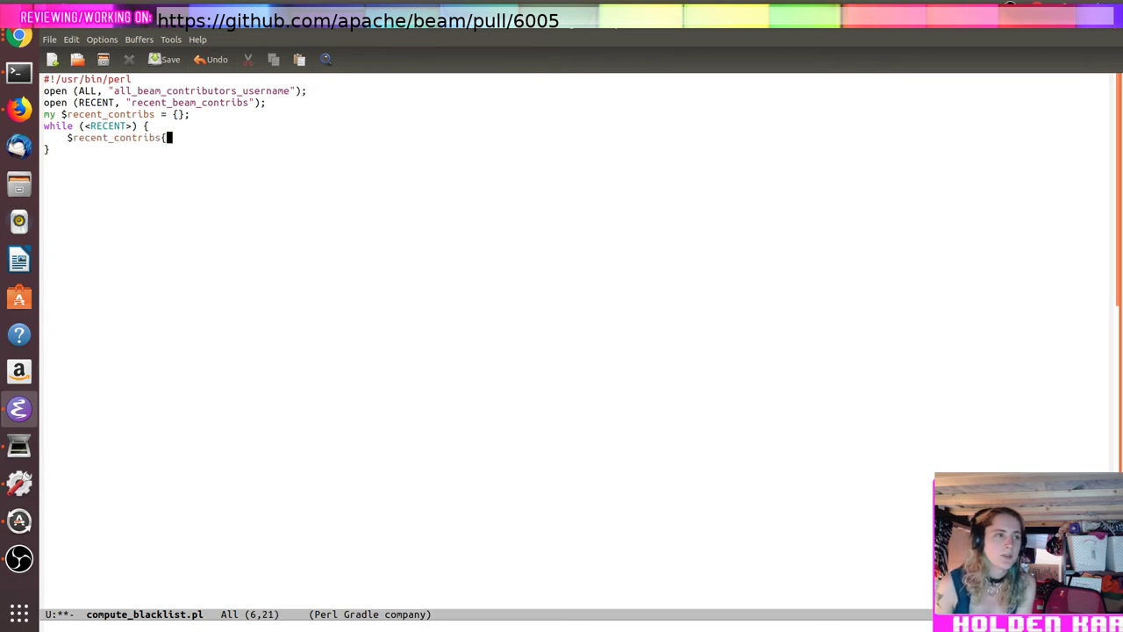
pyautogui.press('Home')
pyautogui.press('Return')
pyautogui.press('Up')
pyautogui.press('Tab')
pyautogui.write('chompd')
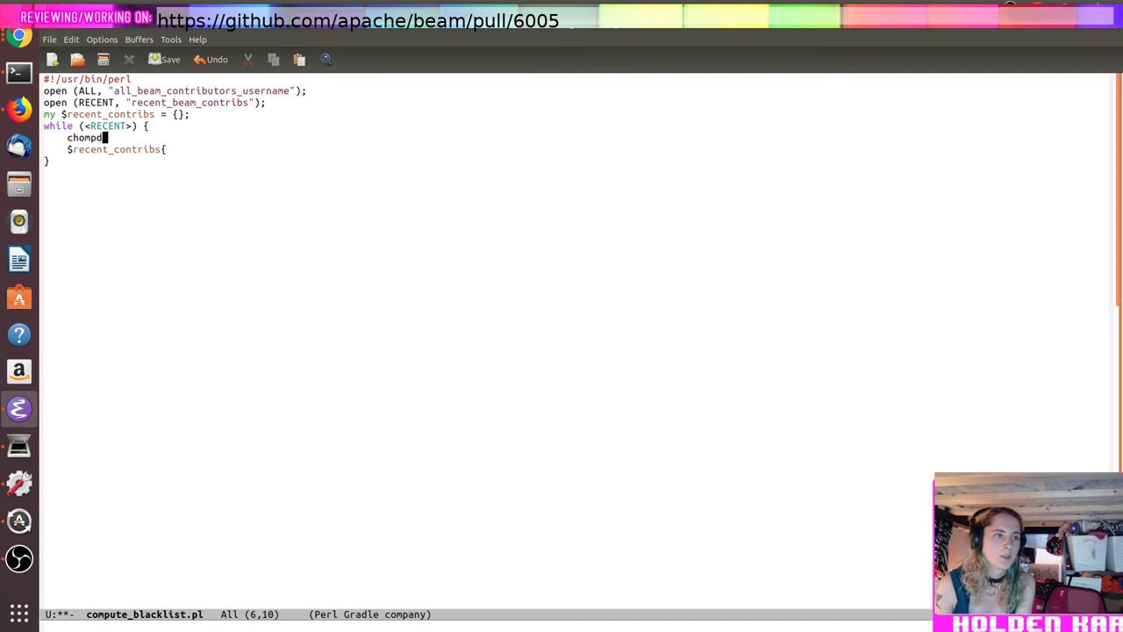
pyautogui.write('($_);')
pyautogui.press('Down')
pyautogui.press('End')
pyautogui.write('$_} = 1')
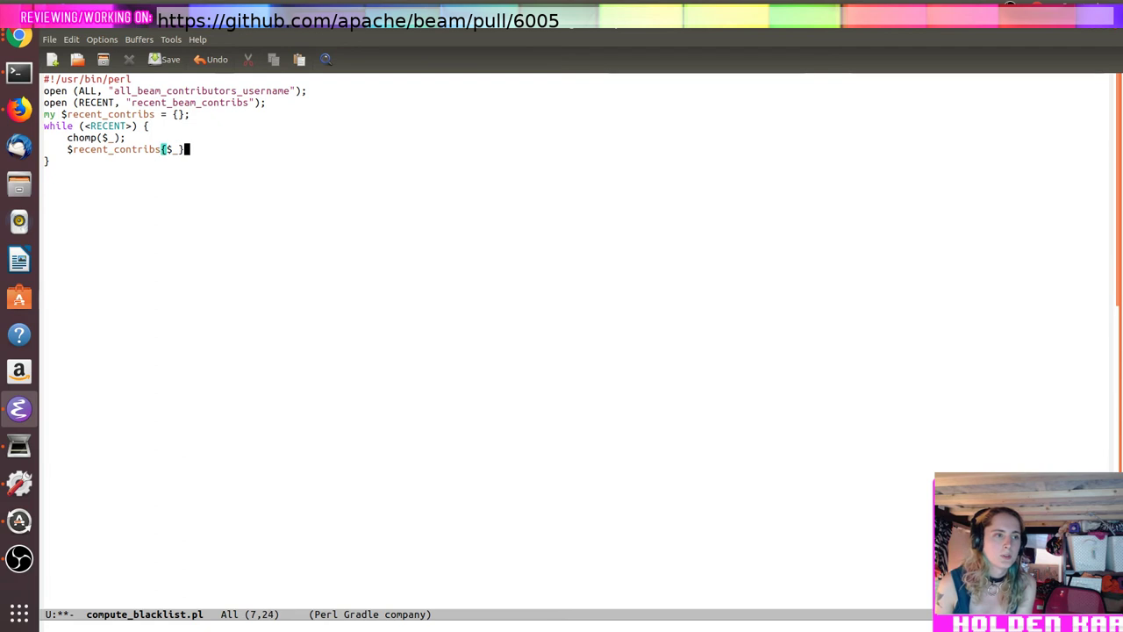
pyautogui.write(';')
# Step: Add a second while (<ALL>) { } loop after the first one
pyautogui.press('Down')
pyautogui.press('Return')
pyautogui.write('wh')
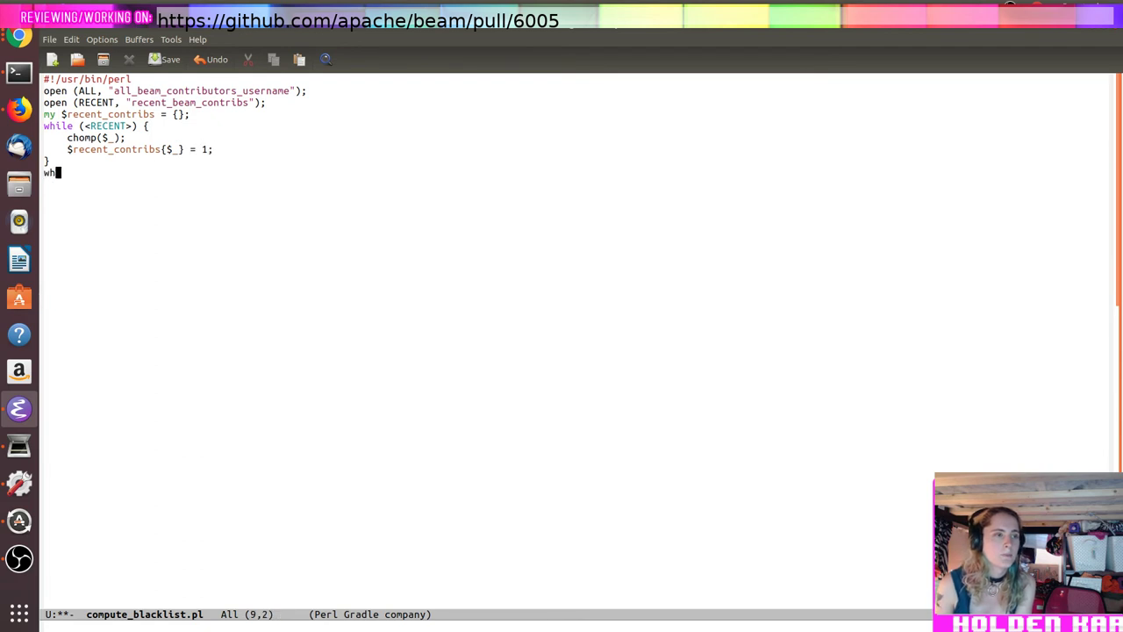
pyautogui.write('ile (<ALL>) {')
pyautogui.press('Return')
pyautogui.write('}')
pyautogui.press('Left')
# Step: Inside the ALL loop, add chompd ($_); and begin an if statement
pyautogui.press('Up')
pyautogui.press('Down')
pyautogui.press('Return')
pyautogui.press('Up')
pyautogui.press('Tab')
pyautogui.write('chompd ($_);')
pyautogui.press('Return')
pyautogui.write('if')
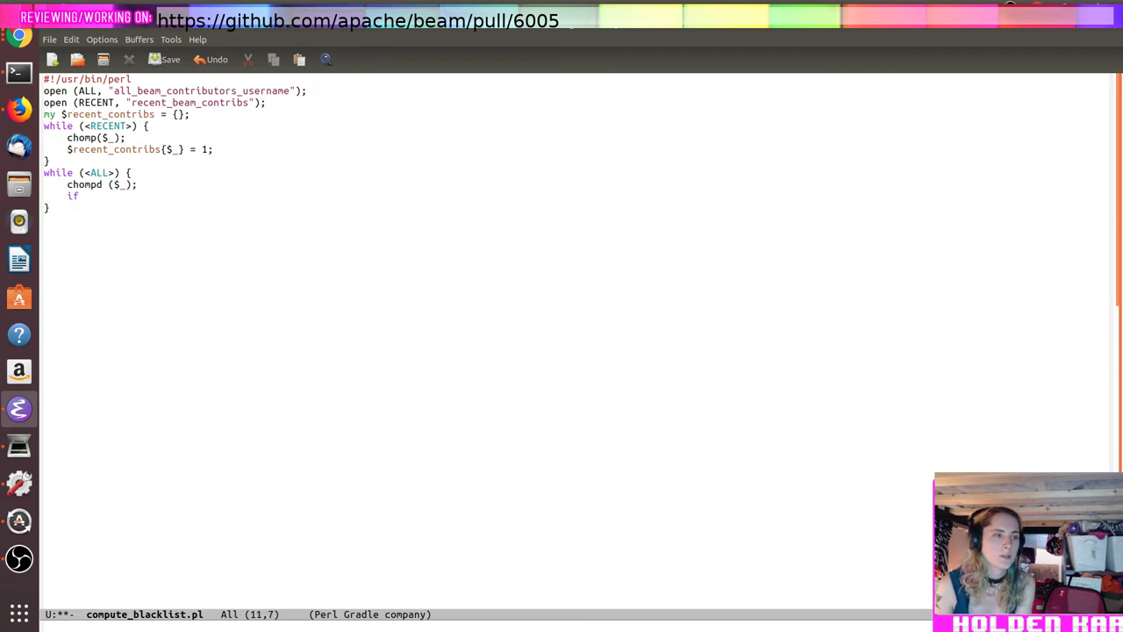
pyautogui.hotkey('alt', 'Tab')
pyautogui.hotkey('alt', 'Tab')
pyautogui.hotkey('alt', 'Tab')
pyautogui.hotkey('alt', 'Tab')
pyautogui.hotkey('alt', 'Tab')
pyautogui.hotkey('alt', 'Tab')
# Step: Search Google for 'perl check key in hash'
pyautogui.click(242, 81)
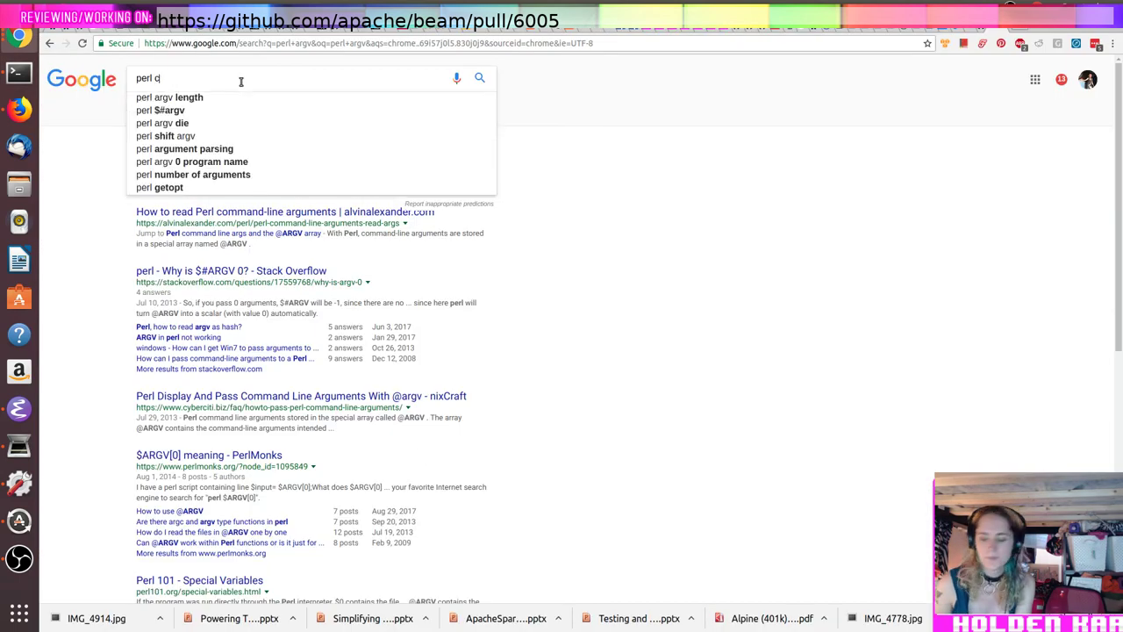
pyautogui.press('BackSpace')
pyautogui.press('BackSpace')
pyautogui.press('BackSpace')
pyautogui.press('BackSpace')
pyautogui.write('check empty ha')
pyautogui.press('BackSpace')
pyautogui.press('BackSpace')
pyautogui.press('BackSpace')
pyautogui.press('BackSpace')
pyautogui.press('BackSpace')
pyautogui.press('BackSpace')
pyautogui.press('BackSpace')
pyautogui.press('BackSpace')
pyautogui.write('gha')
pyautogui.press('BackSpace')
pyautogui.press('BackSpace')
pyautogui.press('BackSpace')
pyautogui.write('key in ha')
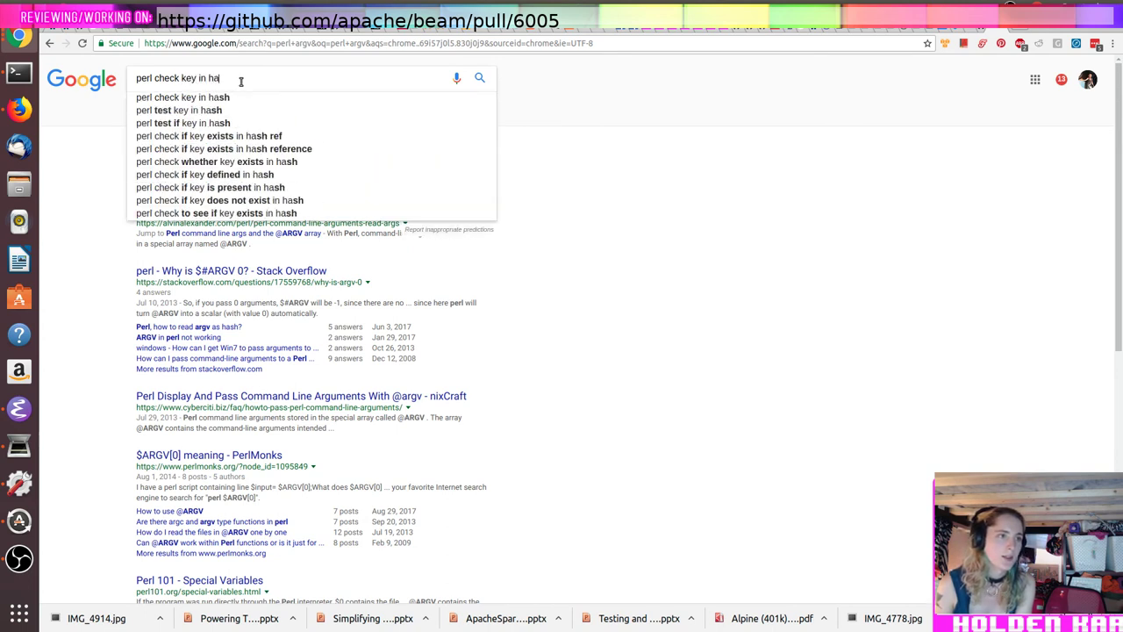
pyautogui.write('sh')
pyautogui.press('Return')
# Step: Open perldoc's exists page and write (exists $recent_contribs($_)) as the if condition
pyautogui.click(218, 163)
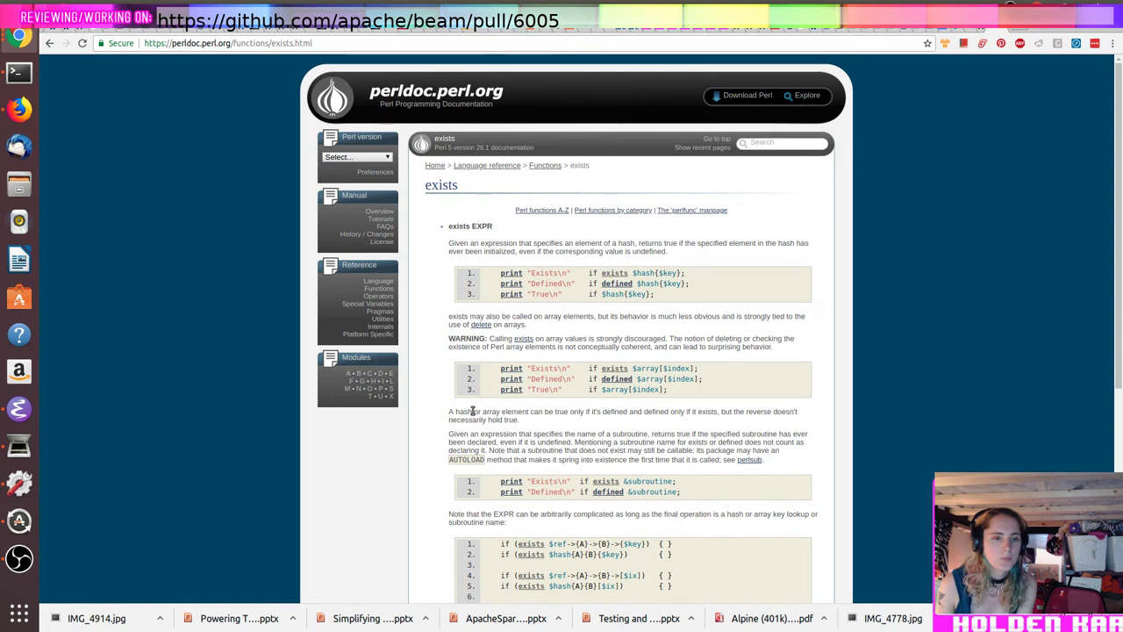
pyautogui.hotkey('alt', 'Tab')
pyautogui.hotkey('alt', 'Tab')
pyautogui.write('(')
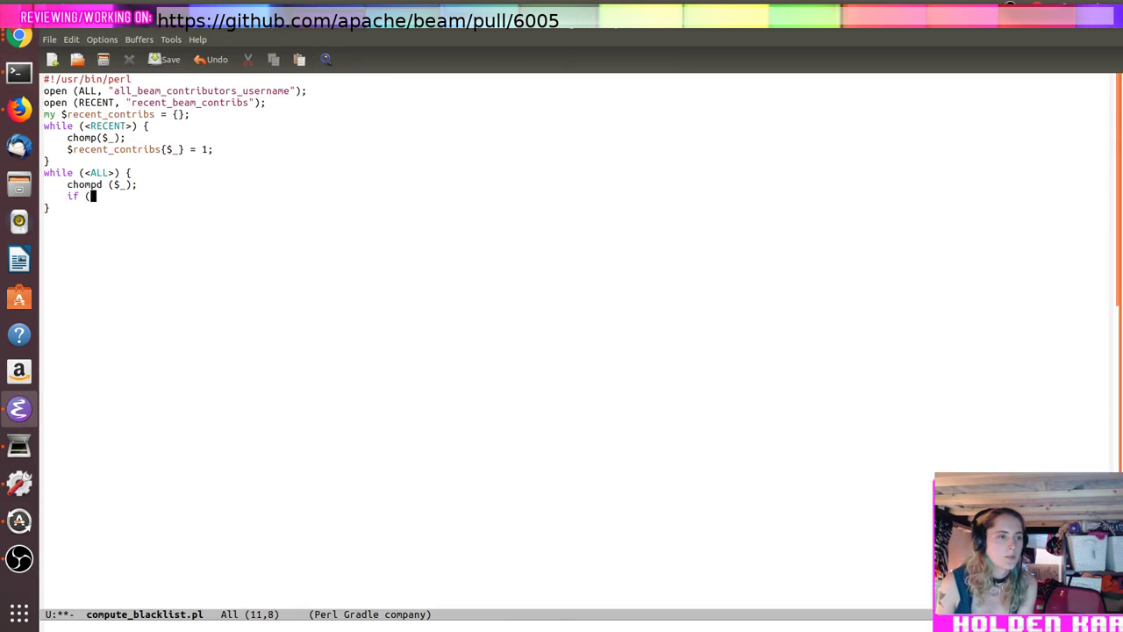
pyautogui.write('exists $recent_contribs($_)')
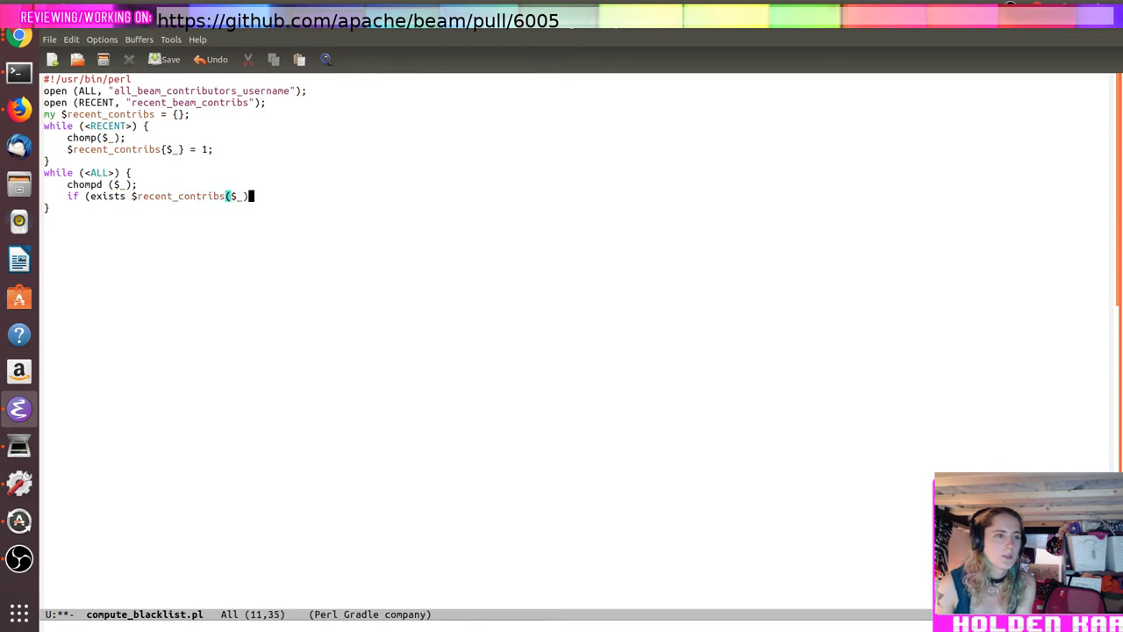
# Step: Correct the condition to (!exists $recent_contribs{$_}) { } with its closing brace
pyautogui.hotkey('alt', 'Tab')
pyautogui.hotkey('alt', 'Tab')
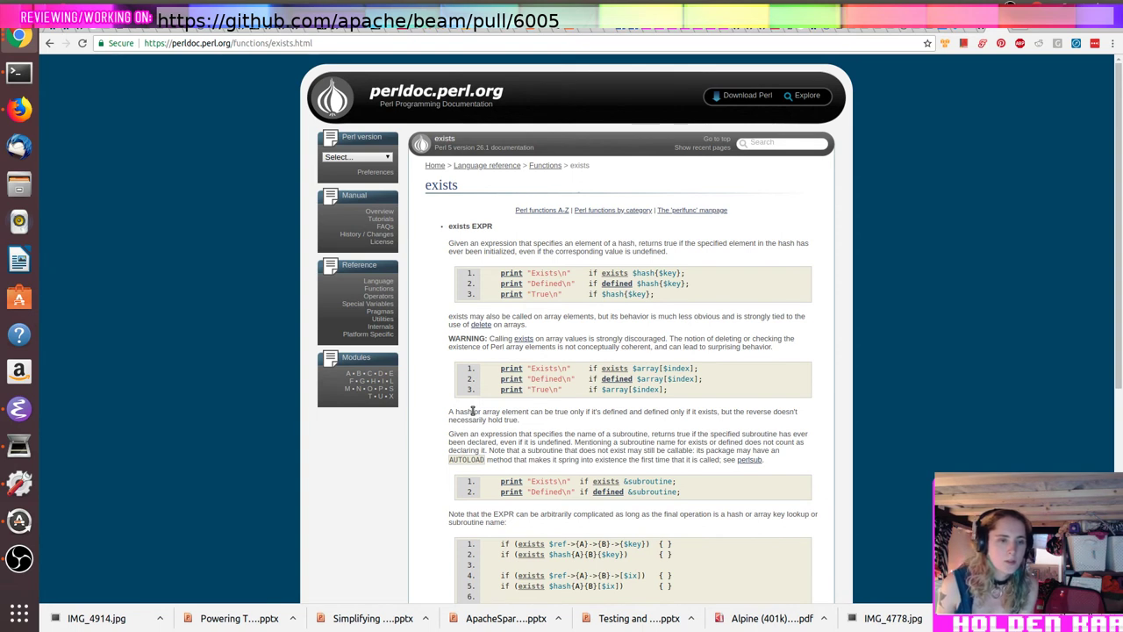
pyautogui.hotkey('alt', 'Tab')
pyautogui.hotkey('alt', 'Tab')
pyautogui.press('BackSpace')
pyautogui.press('BackSpace')
pyautogui.press('BackSpace')
pyautogui.press('BackSpace')
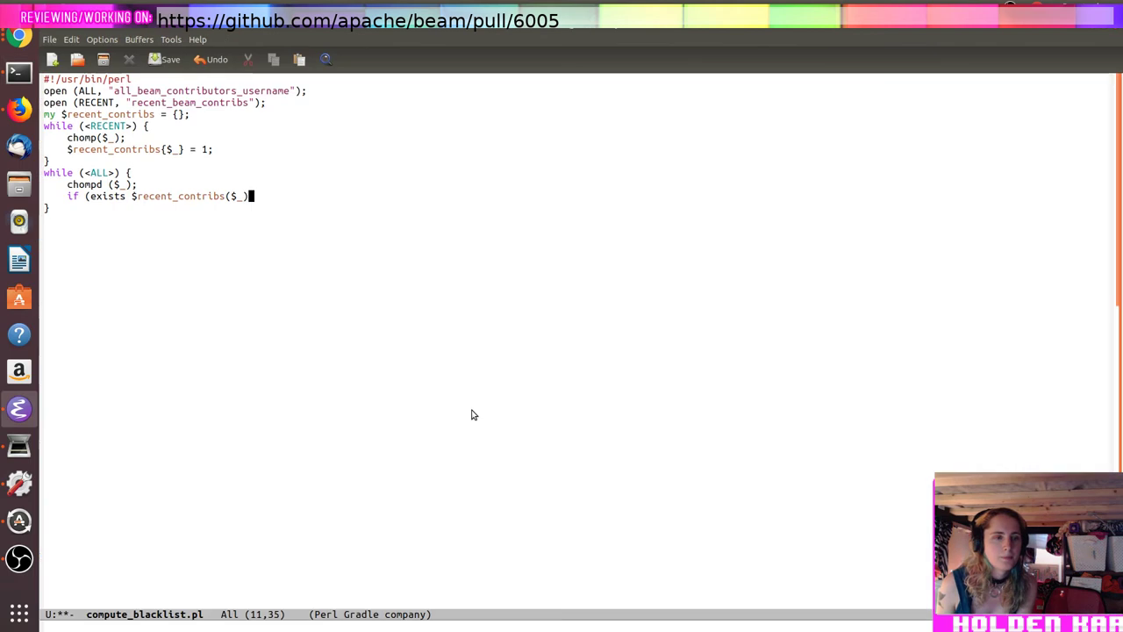
pyautogui.write('{$_}')
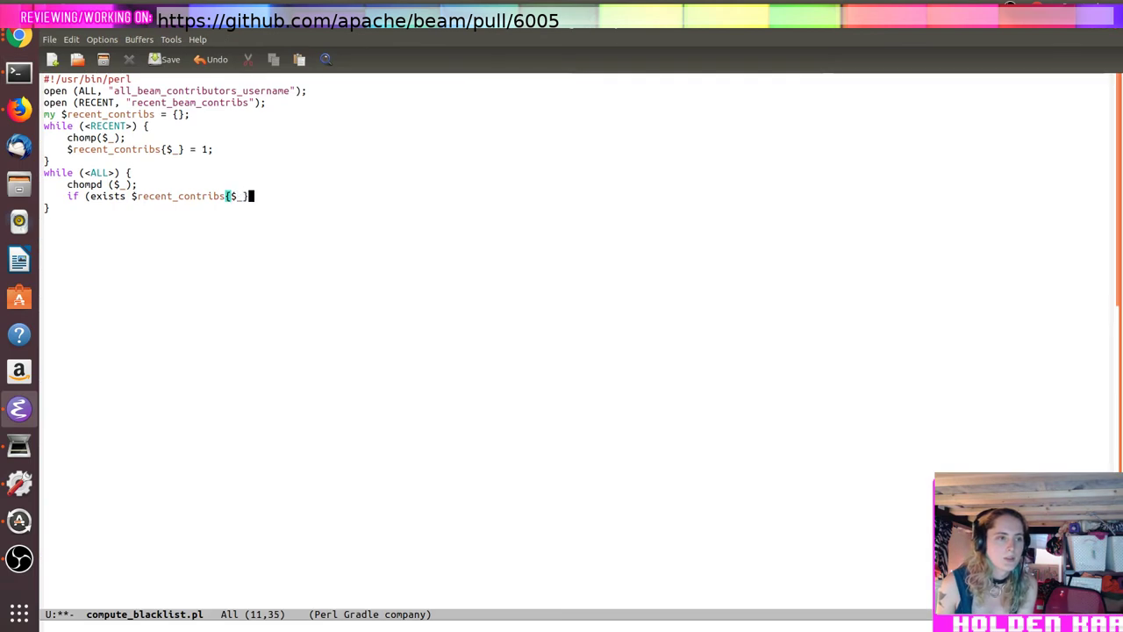
pyautogui.write(') {')
pyautogui.press('Return')
pyautogui.write('}')
pyautogui.press('Down')
pyautogui.press('Up')
pyautogui.press('Up')
pyautogui.press('End')
pyautogui.press('Home')
pyautogui.press('Right')
pyautogui.press('Right')
pyautogui.press('Right')
pyautogui.press('Right')
pyautogui.press('Right')
pyautogui.press('Right')
pyautogui.press('Right')
pyautogui.press('Right')
pyautogui.write('!')
pyautogui.press('Down')
pyautogui.press('Up')
pyautogui.press('End')
# Step: Inside the if block, print $_."\n"; and save the script
pyautogui.press('Return')
pyautogui.write('print($_')
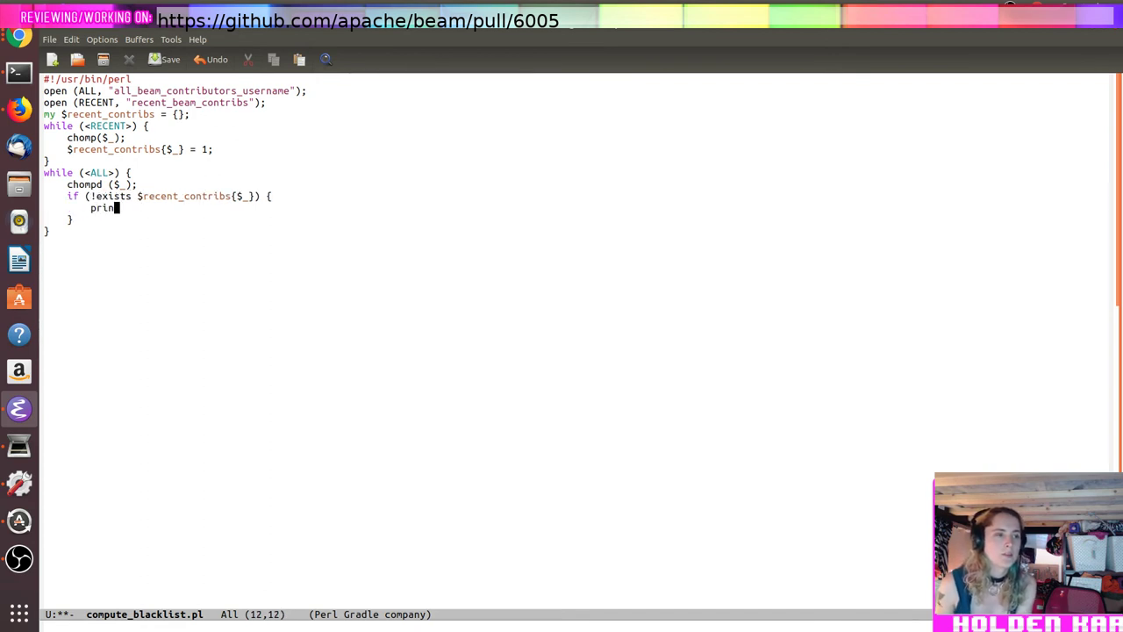
pyautogui.press('BackSpace')
pyautogui.press('BackSpace')
pyautogui.press('BackSpace')
pyautogui.write('$_')
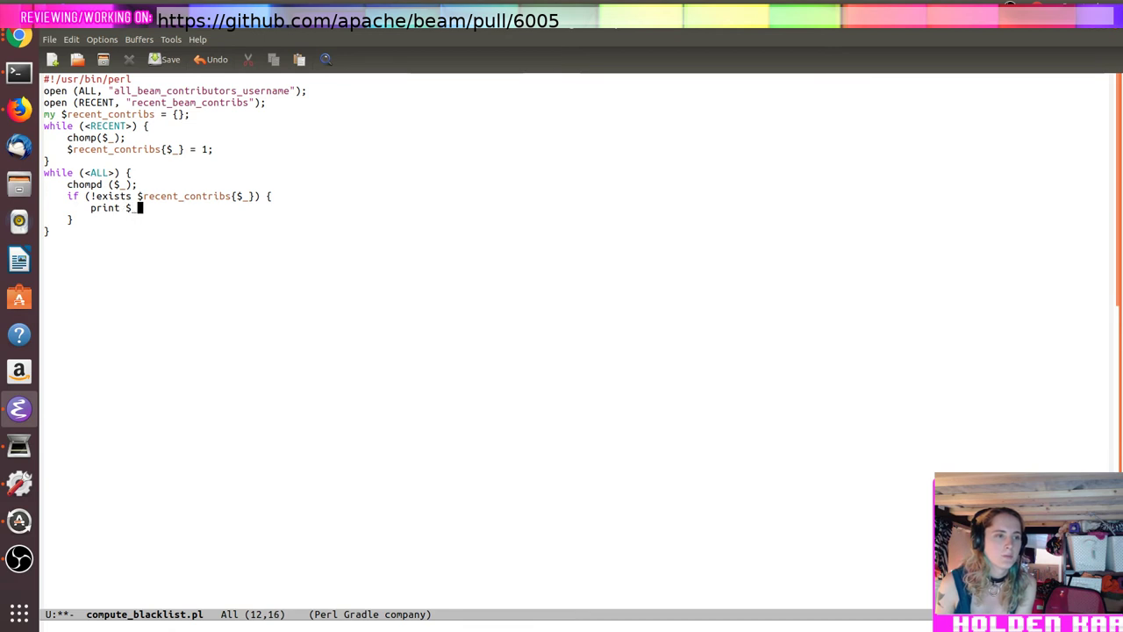
pyautogui.write('."\\n";')
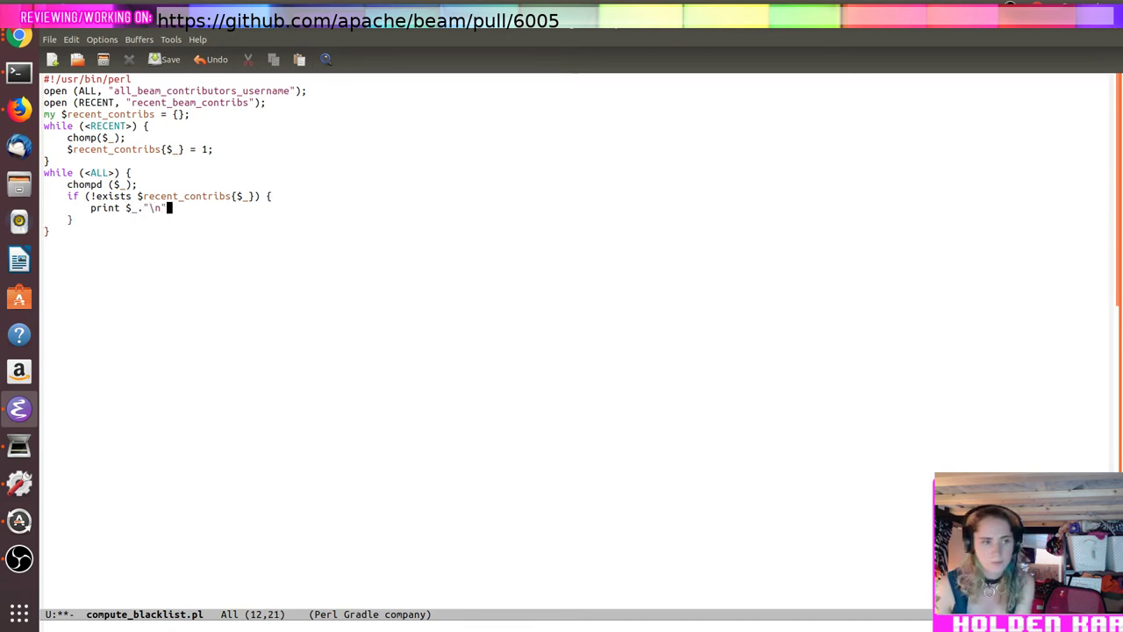
pyautogui.hotkey('ctrl', 'x')
pyautogui.hotkey('ctrl', 's')
pyautogui.hotkey('alt', 'Tab')
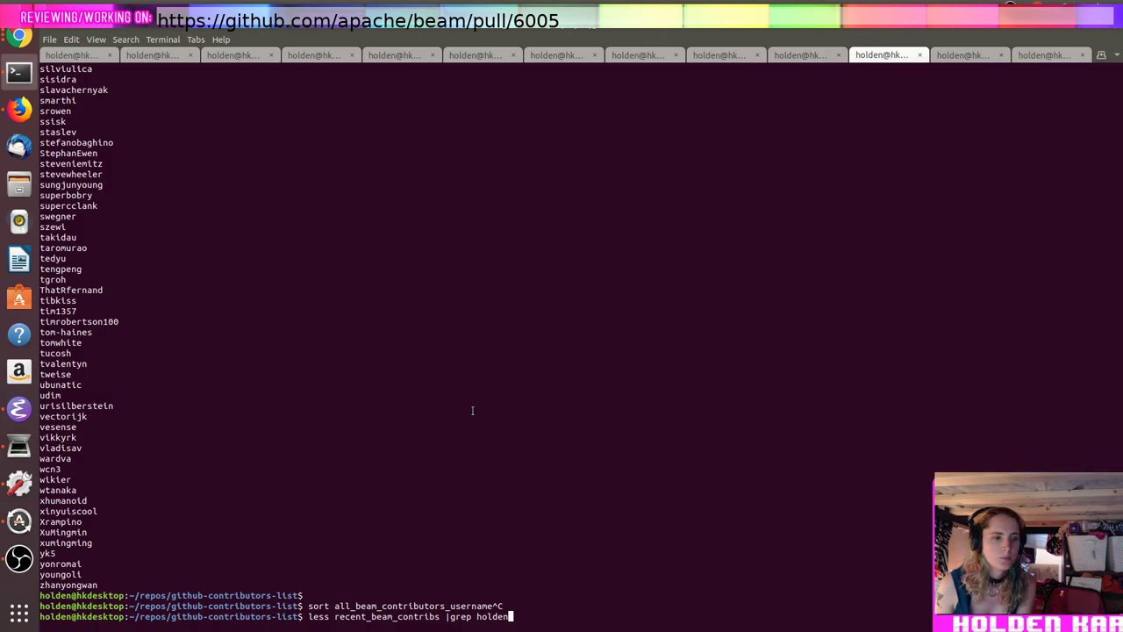
# Step: Run perl compute_blacklist.pl, fix the chompd typo to chomp, save, and rerun
pyautogui.hotkey('ctrl', 'c')
pyautogui.write('perl compute_blacklist.pl')
pyautogui.press('Return')
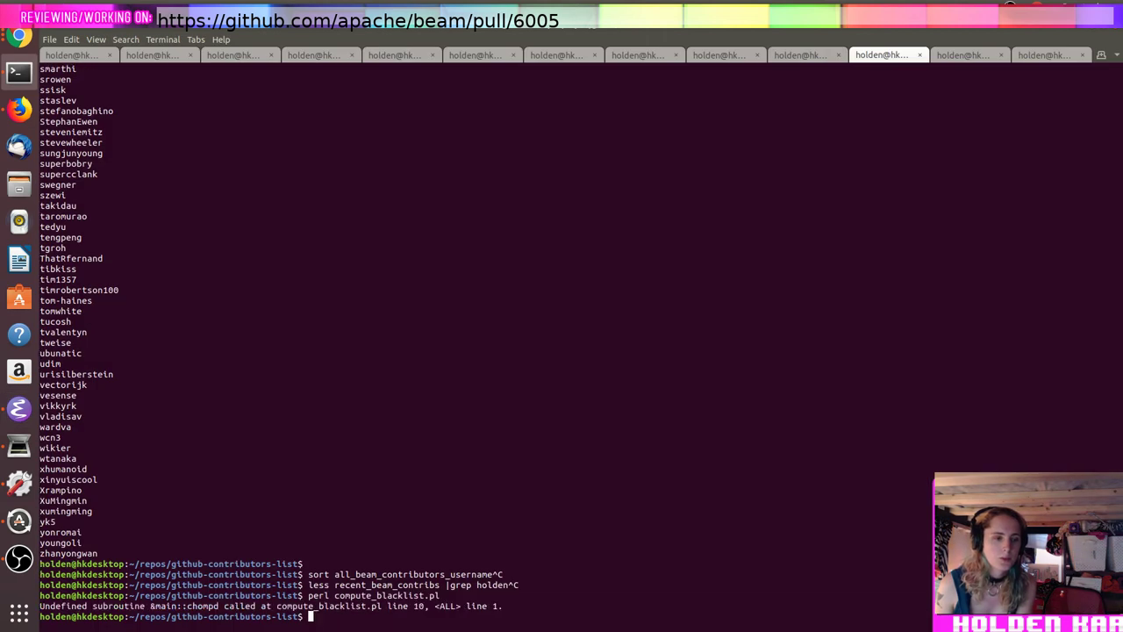
pyautogui.hotkey('alt', 'Tab')
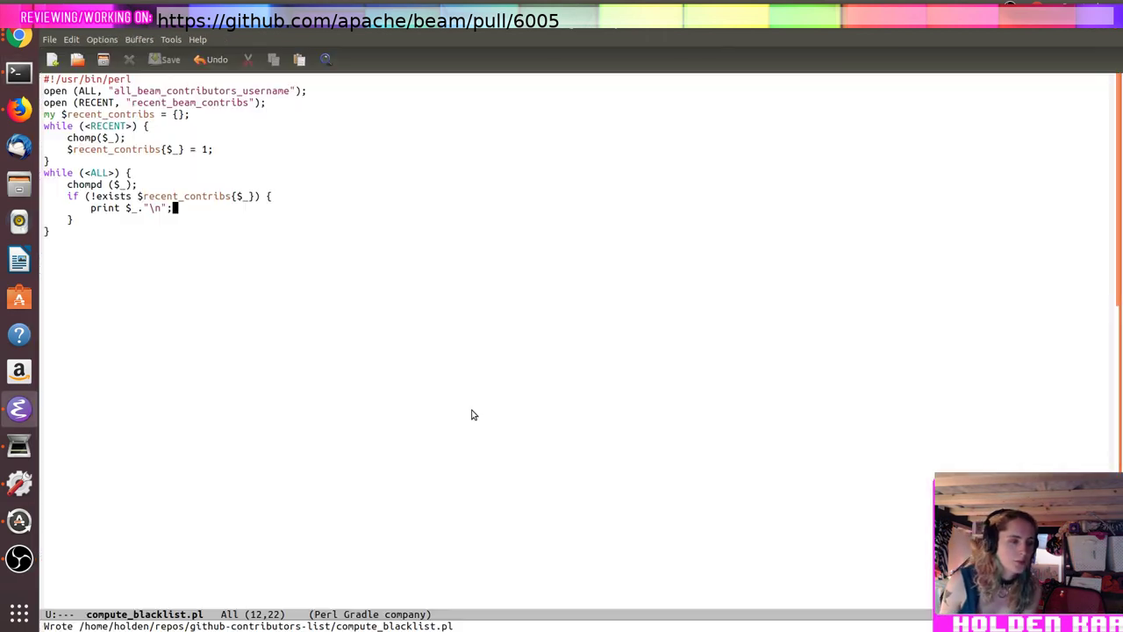
pyautogui.press('Up')
pyautogui.press('Up')
pyautogui.press('Up')
pyautogui.press('Up')
pyautogui.press('Up')
pyautogui.press('Down')
pyautogui.press('Down')
pyautogui.press('Down')
pyautogui.press('Left')
pyautogui.press('Left')
pyautogui.press('Left')
pyautogui.press('Left')
pyautogui.press('Left')
pyautogui.press('Left')
pyautogui.press('BackSpace')
pyautogui.press('BackSpace')
pyautogui.hotkey('ctrl', 'x')
pyautogui.hotkey('ctrl', 's')
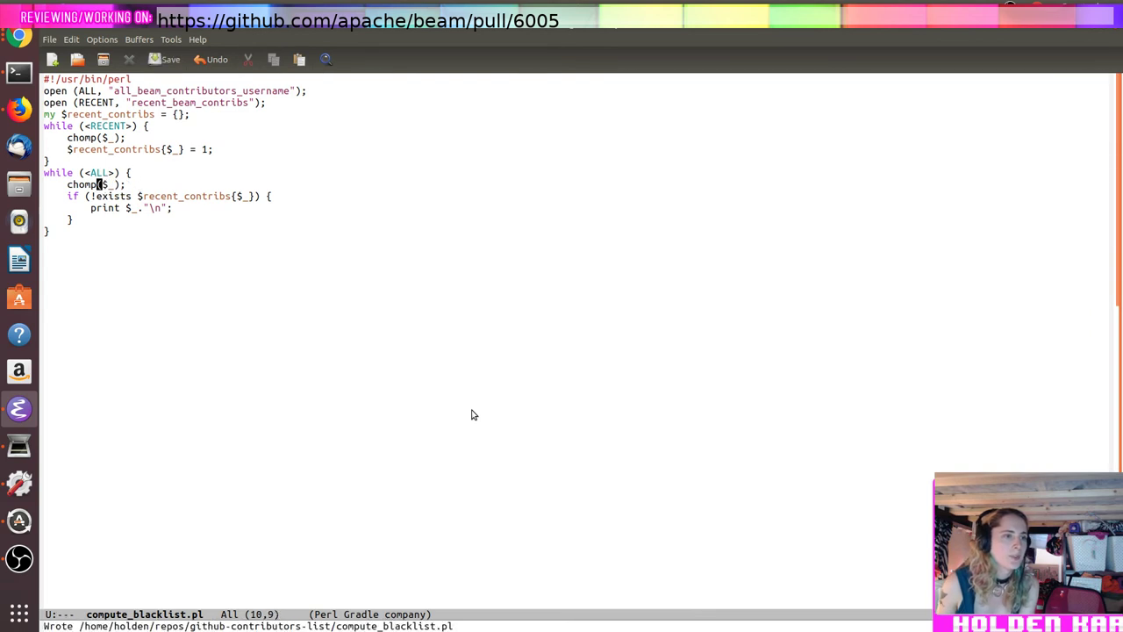
pyautogui.hotkey('alt', 'Tab')
pyautogui.press('Up')
pyautogui.press('Return')
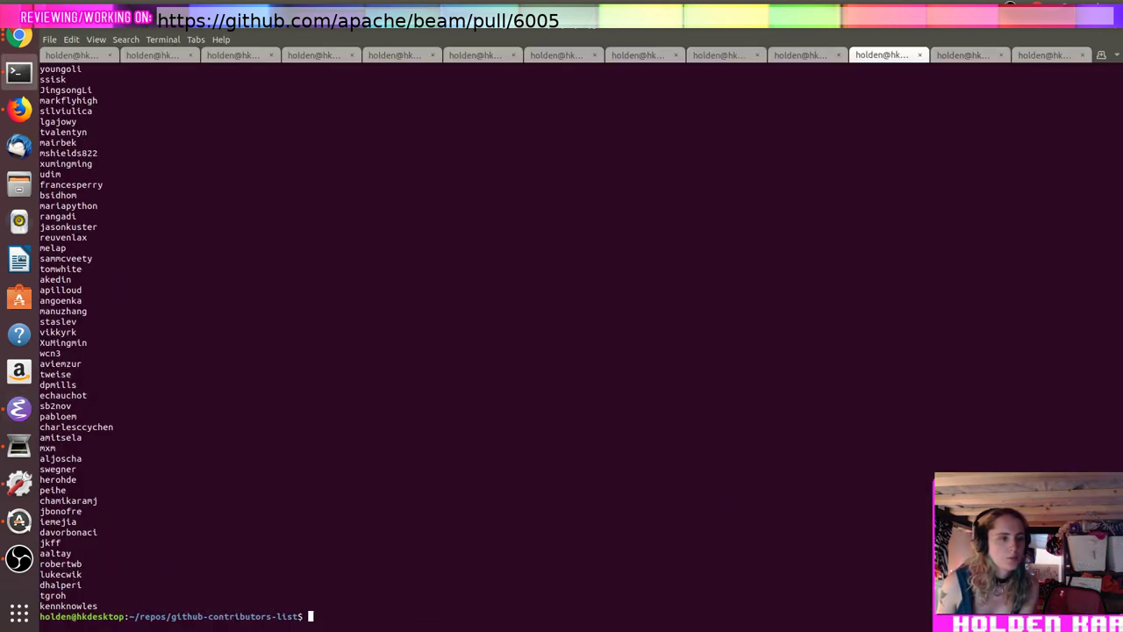
# Step: Save the script output to blacklist, view it in less, and search for the user's own username
pyautogui.press('Up')
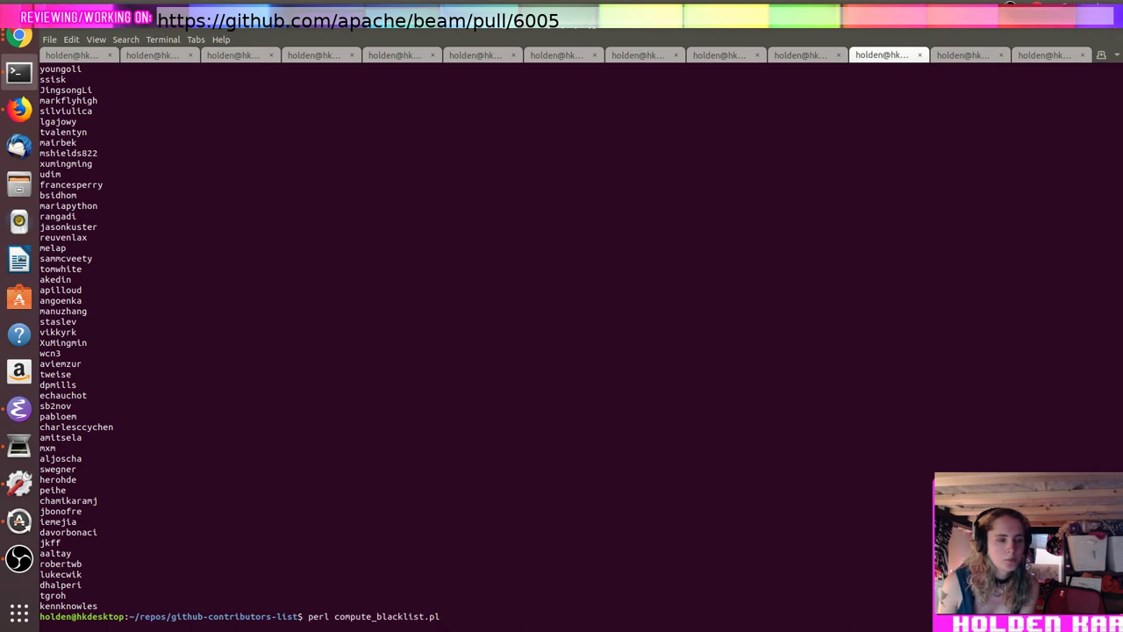
pyautogui.write('> blacklist')
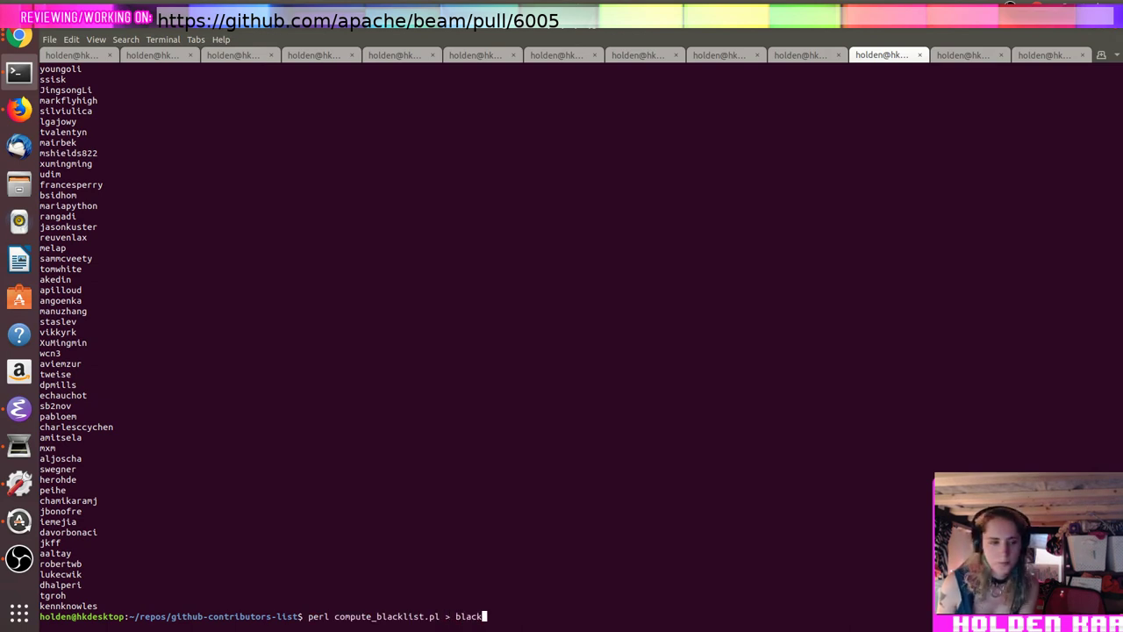
pyautogui.press('Return')
pyautogui.write('less blacklist')
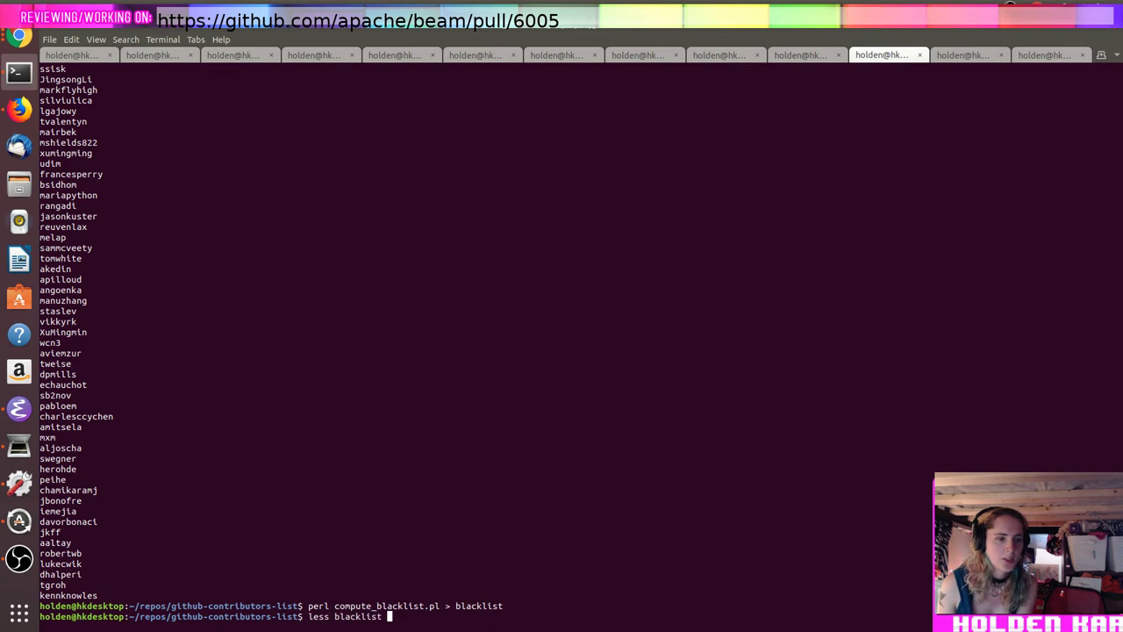
pyautogui.press('Return')
pyautogui.write('/holden')
pyautogui.press('Return')
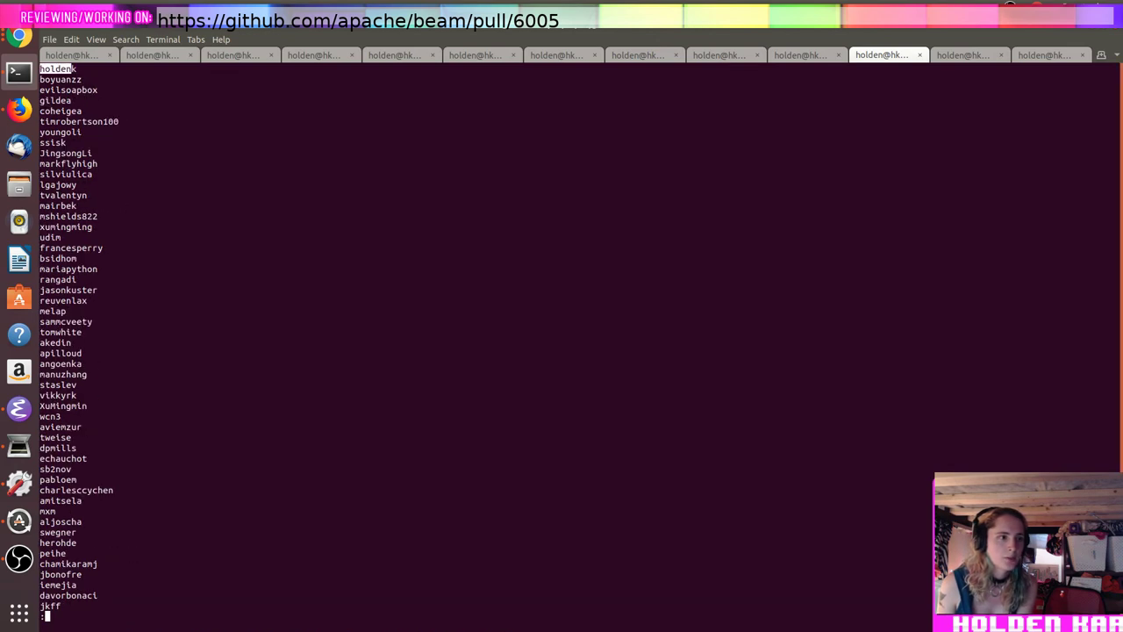
pyautogui.press('q')
pyautogui.hotkey('alt', 'Tab')
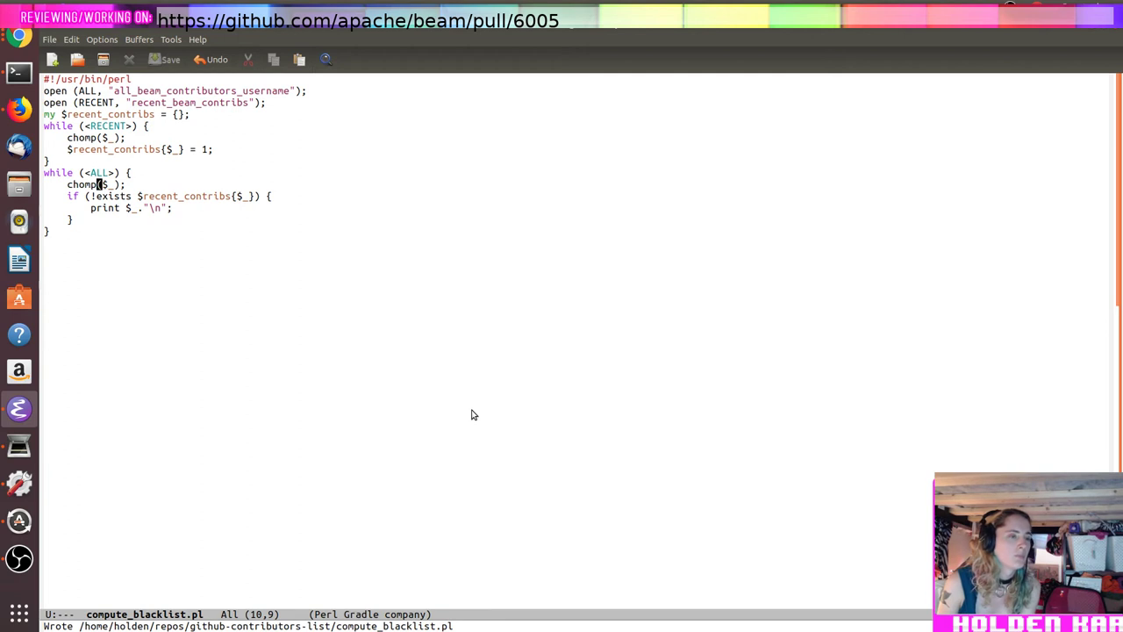
# Step: After checking the perldoc exists page, comment out the final print of missing contributors with #
pyautogui.press('Up')
pyautogui.press('Up')
pyautogui.press('Up')
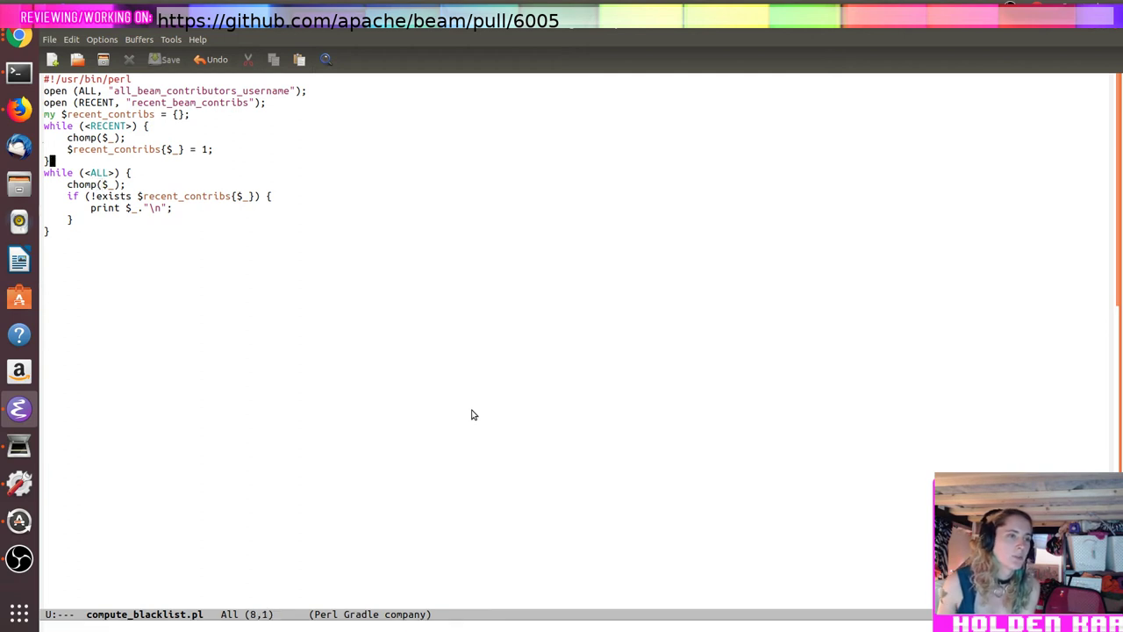
pyautogui.hotkey('alt', 'Tab')
pyautogui.hotkey('alt', 'Tab')
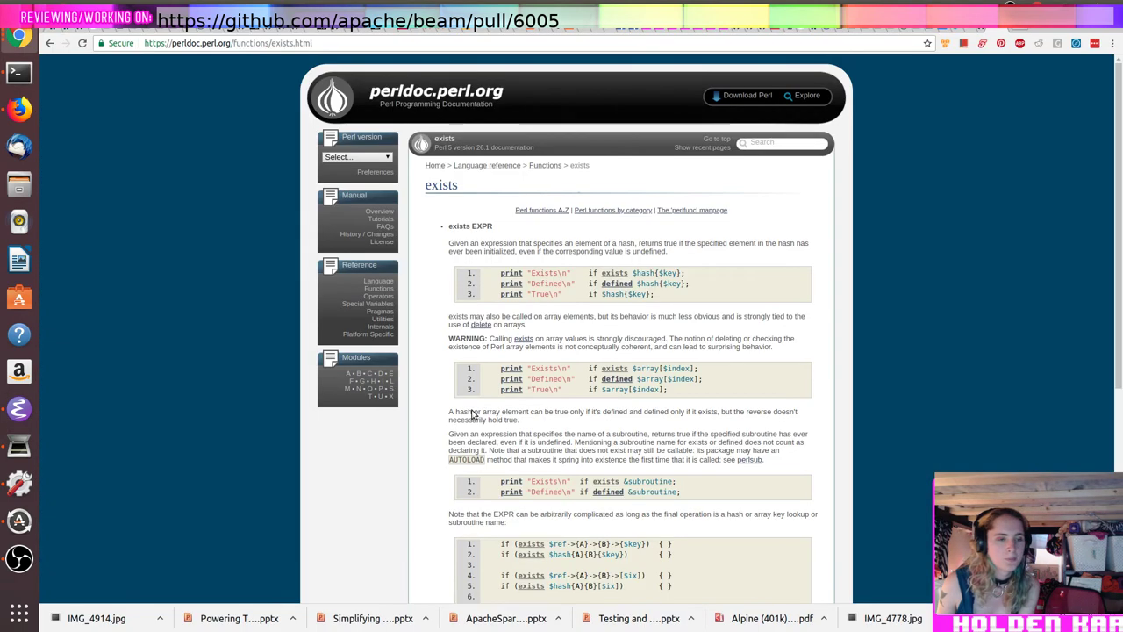
pyautogui.hotkey('alt', 'Tab')
pyautogui.hotkey('alt', 'Tab')
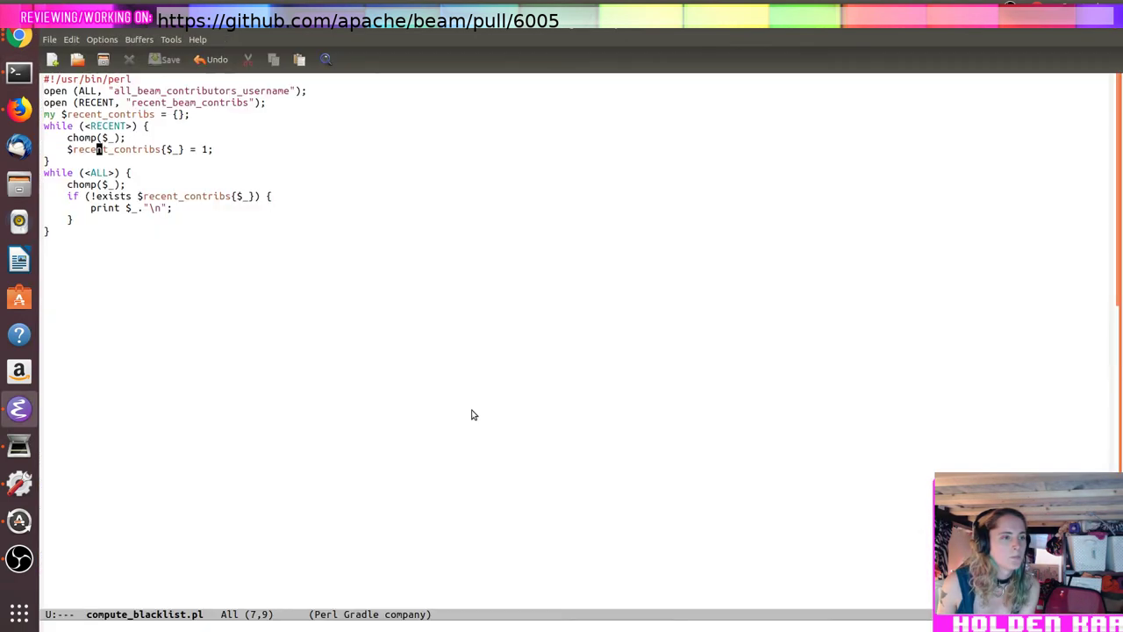
pyautogui.hotkey('alt', 'Tab')
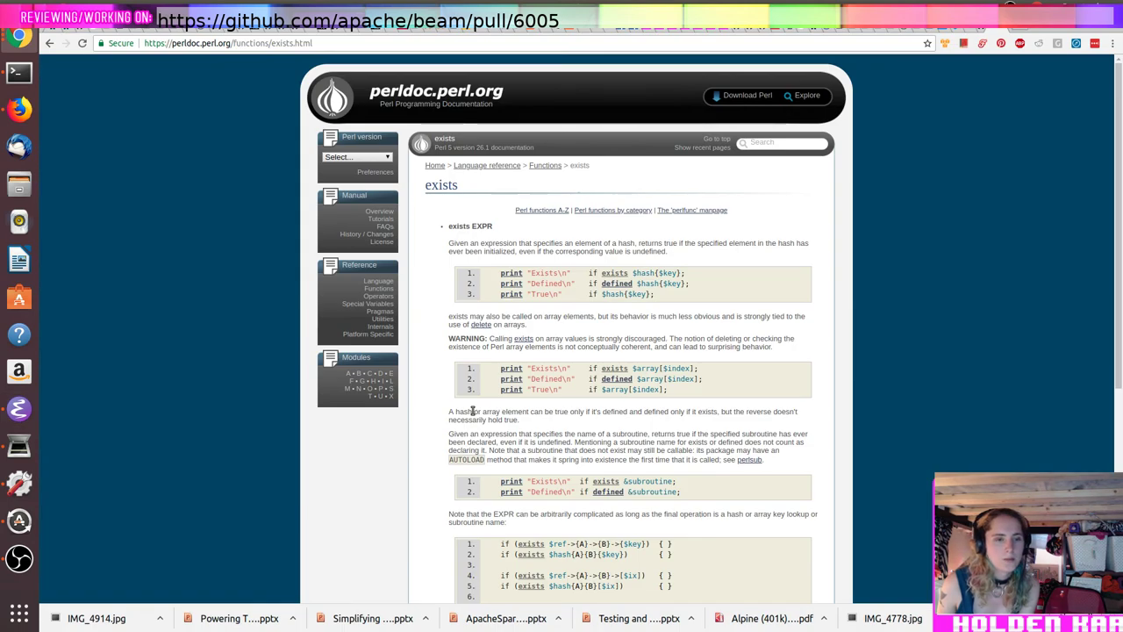
pyautogui.hotkey('alt', 'Tab')
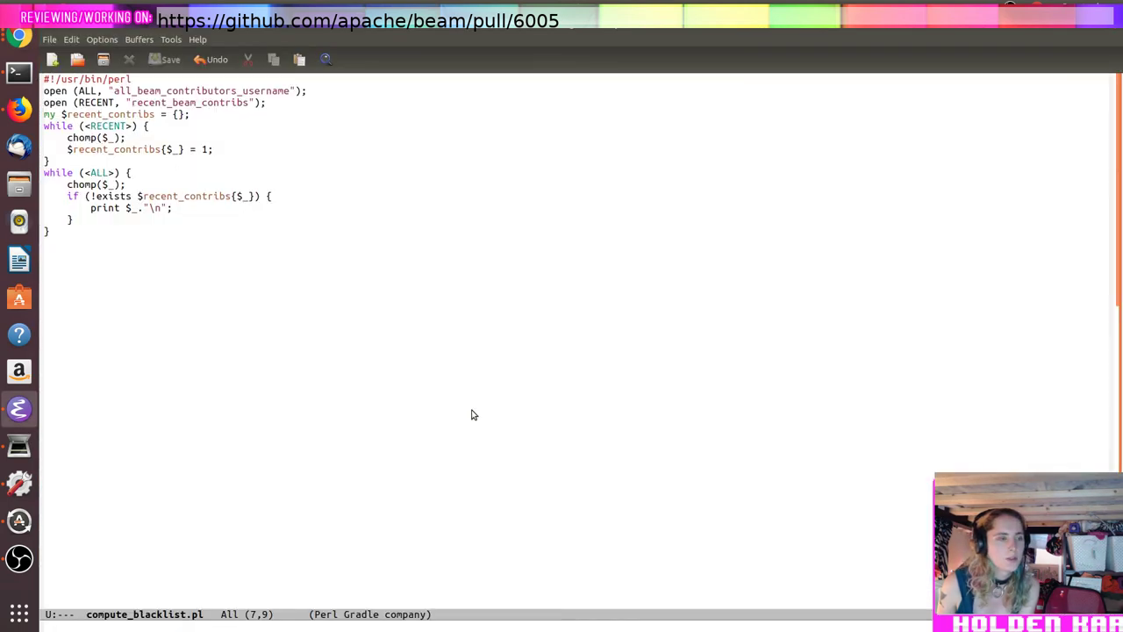
pyautogui.press('Down')
pyautogui.press('Return')
pyautogui.press('Delete')
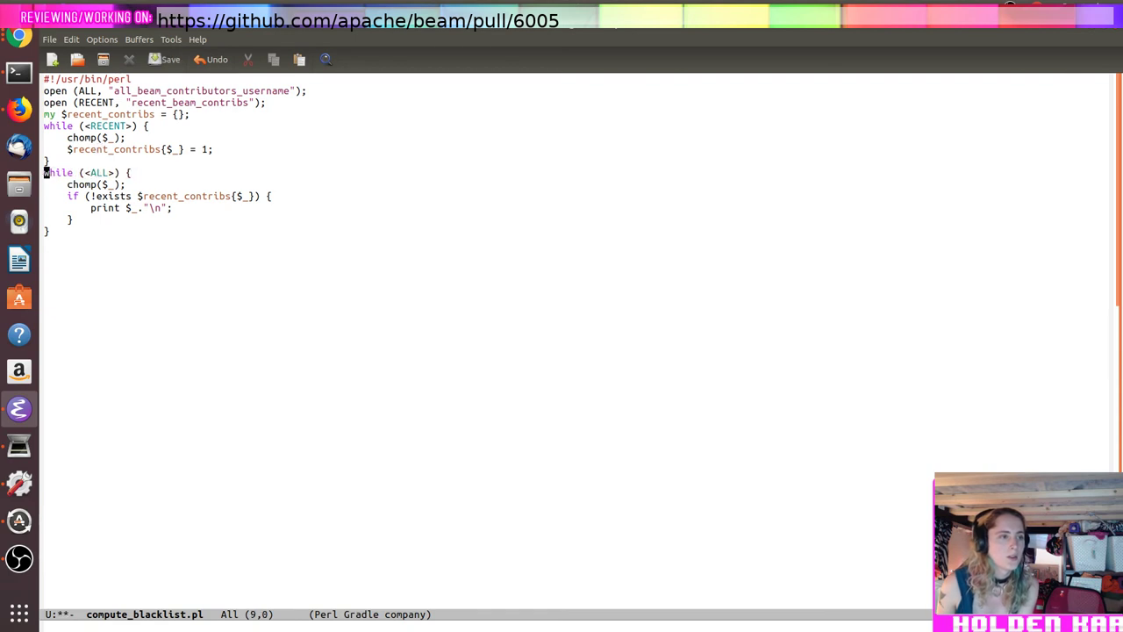
pyautogui.press('Down')
pyautogui.press('Down')
pyautogui.press('Down')
pyautogui.write('#')
# Step: Add print("Adding $_"); after the hash assignment and save the script
pyautogui.press('Up')
pyautogui.press('Up')
pyautogui.press('Up')
pyautogui.press('Up')
pyautogui.press('Up')
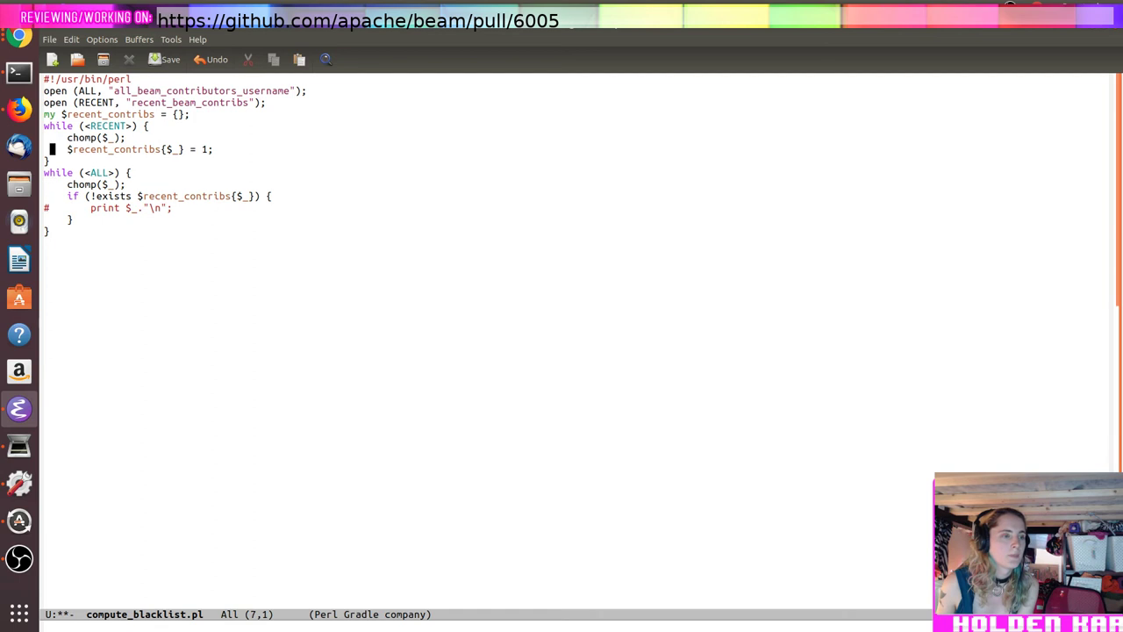
pyautogui.press('End')
pyautogui.press('Return')
pyautogui.write('pti')
pyautogui.press('BackSpace')
pyautogui.press('BackSpace')
pyautogui.press('BackSpace')
pyautogui.write('print("Adding $')
pyautogui.write('_");')
pyautogui.hotkey('ctrl', 'x')
pyautogui.hotkey('ctrl', 's')
# Step: Remove the parentheses so the line reads print "Adding $_";
pyautogui.hotkey('ctrl', 'a')
pyautogui.press('Right')
pyautogui.press('Right')
pyautogui.press('Right')
pyautogui.press('Right')
pyautogui.press('Right')
pyautogui.press('Right')
pyautogui.press('Right')
pyautogui.press('Right')
pyautogui.press('Right')
pyautogui.press('Delete')
pyautogui.hotkey('ctrl', 'e')
pyautogui.press('Left')
pyautogui.press('BackSpace')
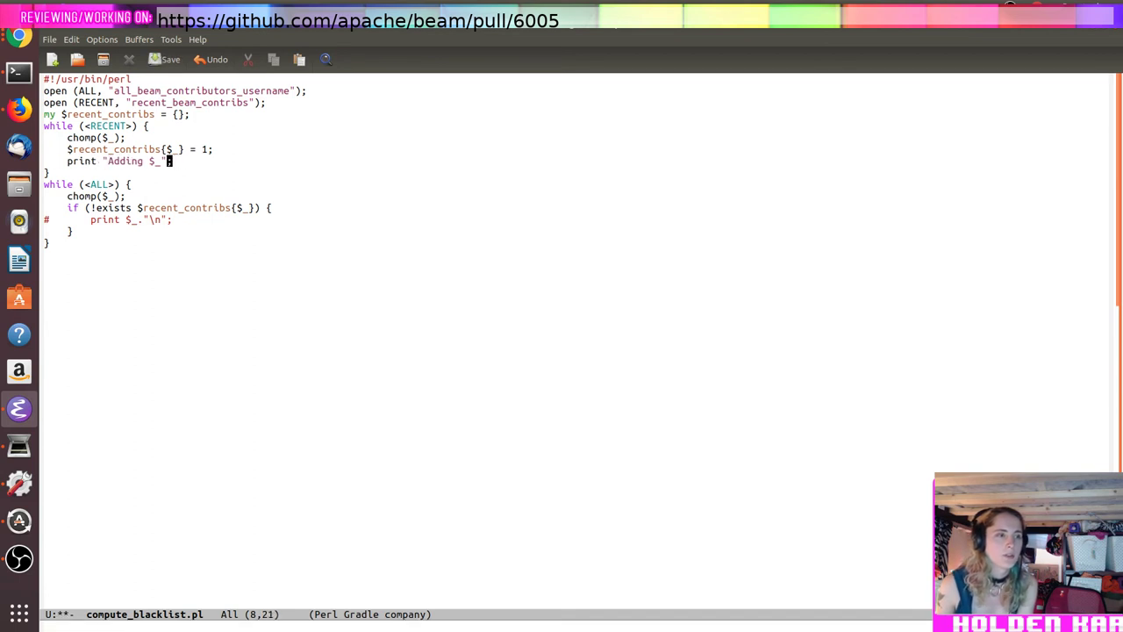
pyautogui.hotkey('alt', 'Tab')
pyautogui.hotkey('alt', 'Tab')
# Step: Rerun the script without the output redirection to see its debug output
pyautogui.press('Up')
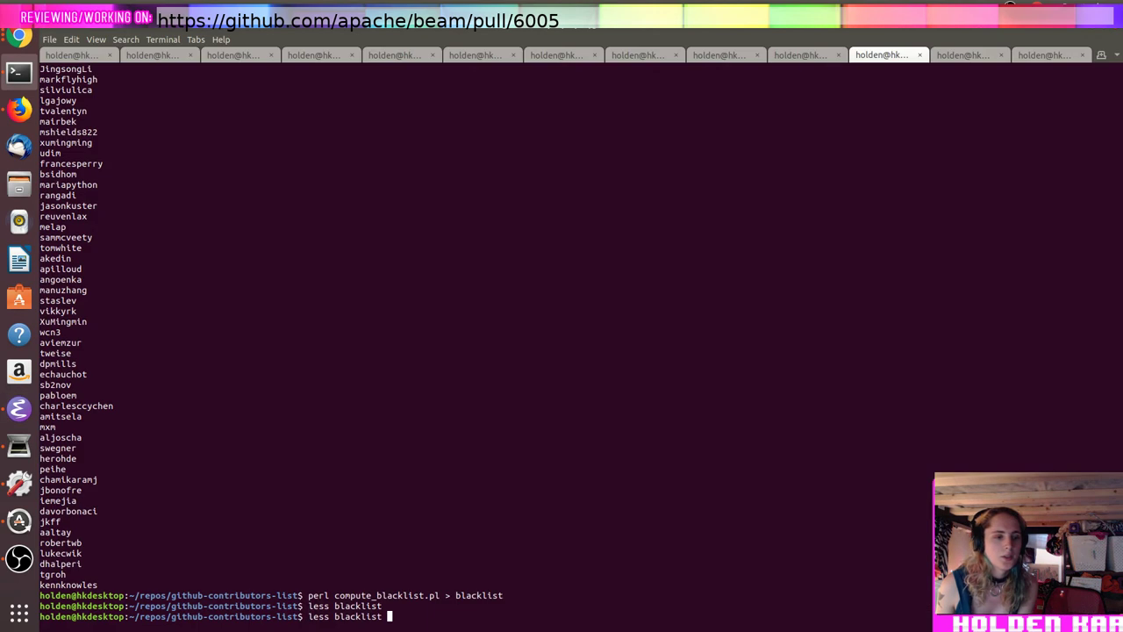
pyautogui.press('Up')
pyautogui.press('BackSpace')
pyautogui.press('BackSpace')
pyautogui.press('BackSpace')
pyautogui.press('BackSpace')
pyautogui.press('BackSpace')
pyautogui.press('BackSpace')
pyautogui.press('BackSpace')
pyautogui.press('BackSpace')
pyautogui.press('BackSpace')
pyautogui.press('BackSpace')
pyautogui.press('BackSpace')
pyautogui.press('BackSpace')
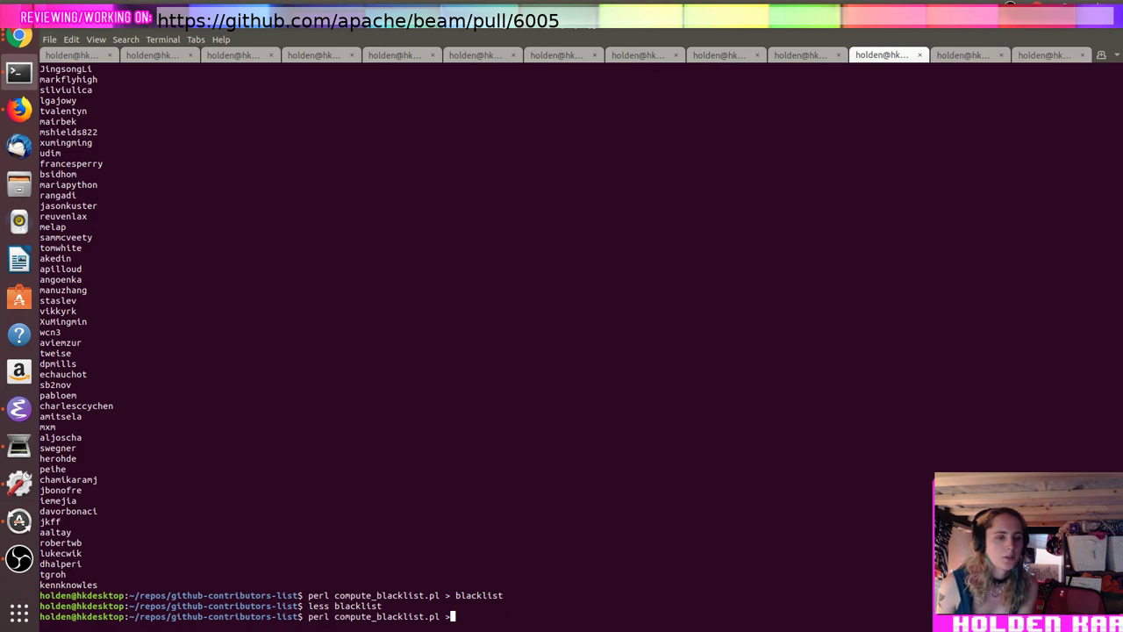
pyautogui.press('Return')
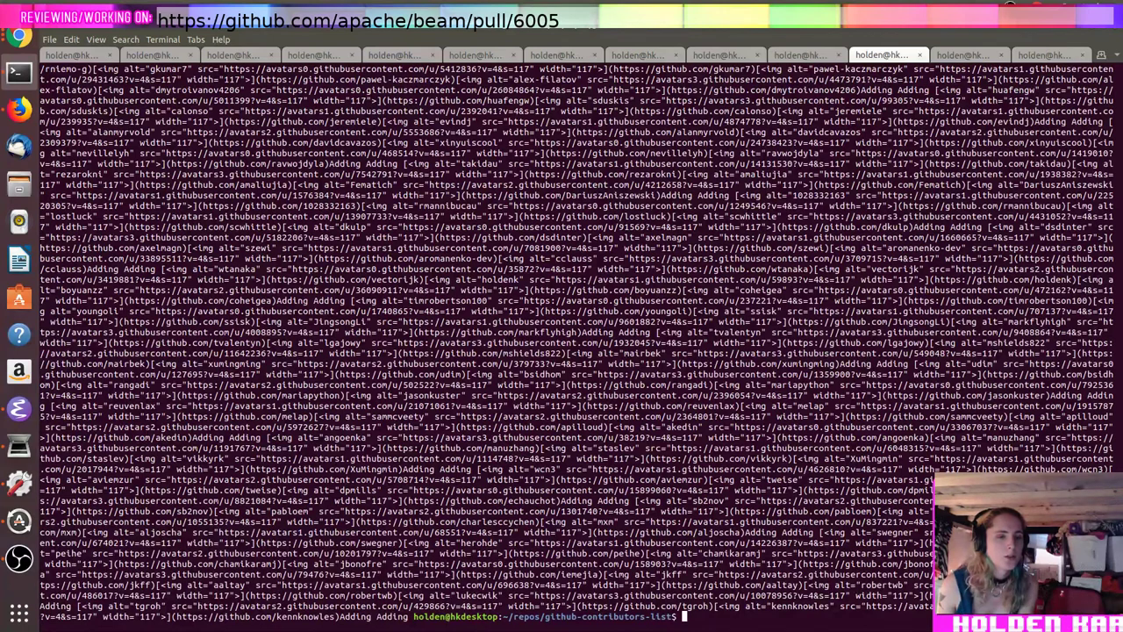
# Step: Make the script read recent_beam_contribs_username, save it, and run it again
pyautogui.hotkey('alt', 'Tab')
pyautogui.hotkey('alt', 'Tab')
pyautogui.press('Up')
pyautogui.press('Up')
pyautogui.press('Up')
pyautogui.press('Up')
pyautogui.press('Up')
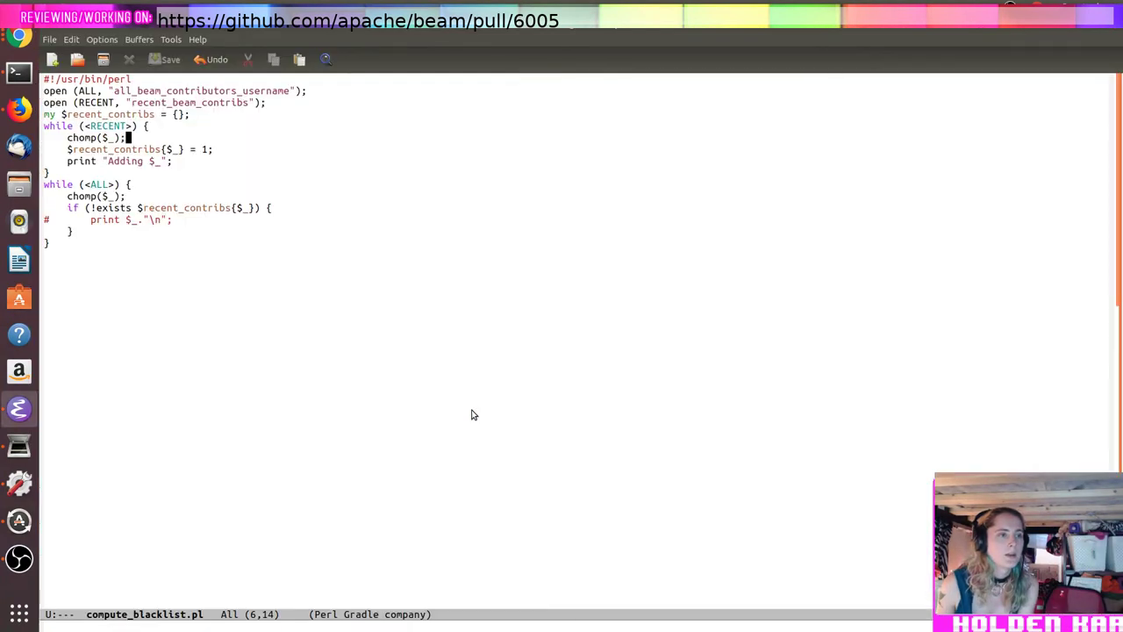
pyautogui.hotkey('ctrl', 'e')
pyautogui.press('Left')
pyautogui.press('Left')
pyautogui.press('Left')
pyautogui.write('_')
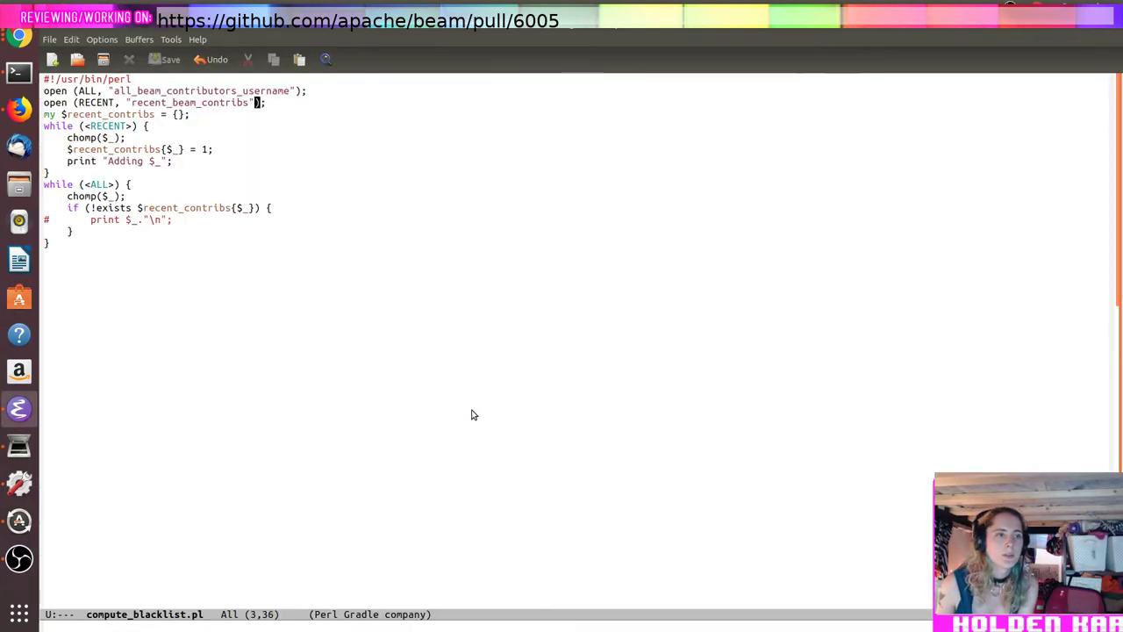
pyautogui.write('username')
pyautogui.hotkey('ctrl', 'x')
pyautogui.hotkey('ctrl', 's')
pyautogui.hotkey('alt', 'Tab')
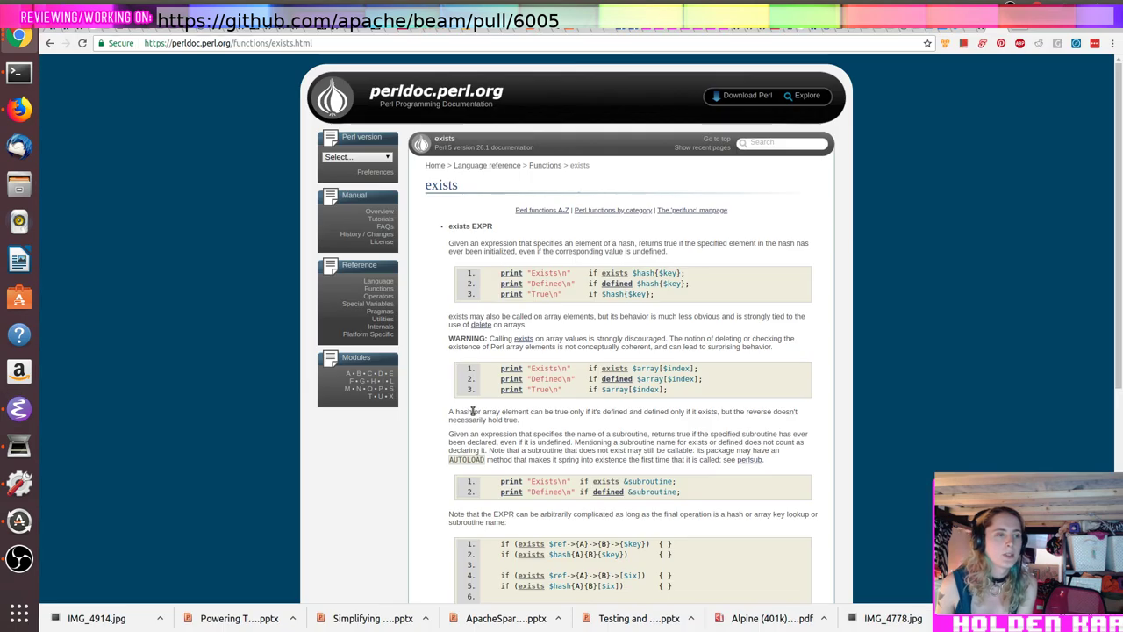
pyautogui.hotkey('alt', 'Tab')
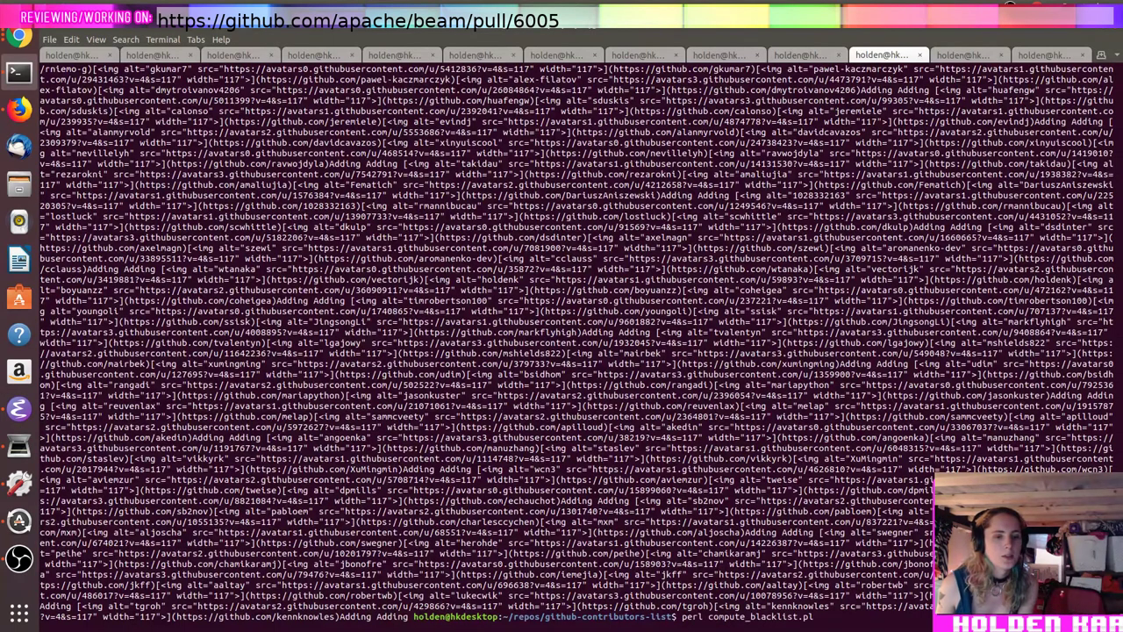
pyautogui.press('Up')
pyautogui.press('Return')
# Step: Comment out the Adding print and uncomment the final missing-contributors print
pyautogui.hotkey('alt', 'Tab')
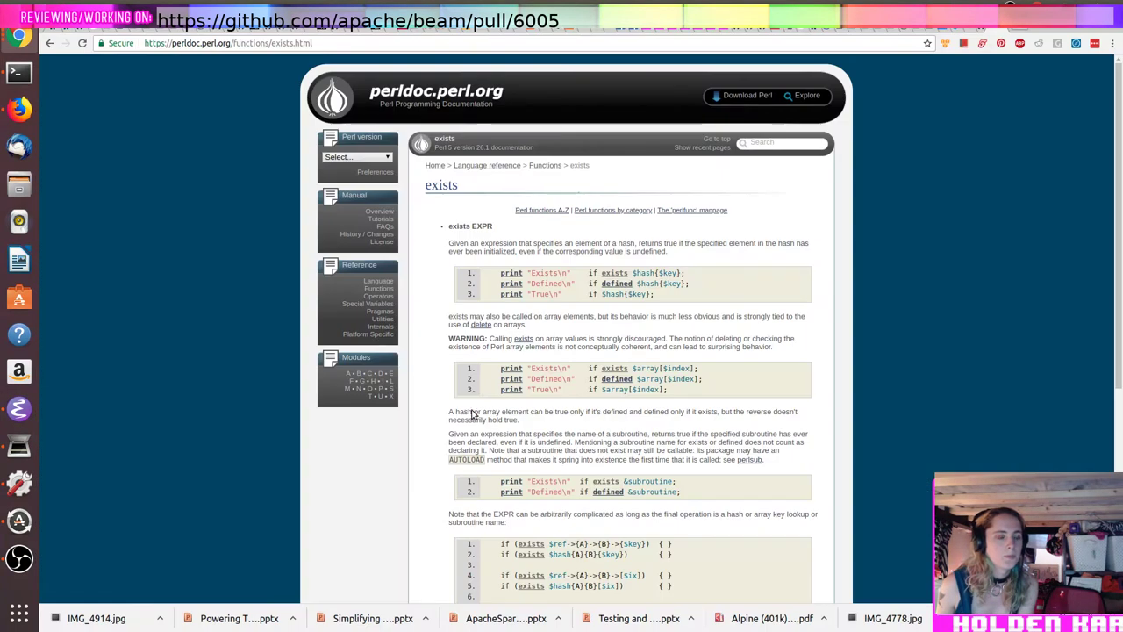
pyautogui.hotkey('alt', 'Tab')
pyautogui.press('Down')
pyautogui.press('Down')
pyautogui.press('End')
pyautogui.press('Home')
pyautogui.write('#')
pyautogui.press('Down')
pyautogui.press('Home')
pyautogui.press('Down')
pyautogui.press('Down')
pyautogui.press('Down')
pyautogui.press('Down')
pyautogui.press('Delete')
pyautogui.hotkey('alt', 'Tab')
pyautogui.hotkey('alt', 'Tab')
# Step: View the blacklist file with less blacklist
pyautogui.press('Tab')
pyautogui.write('less blacklist')
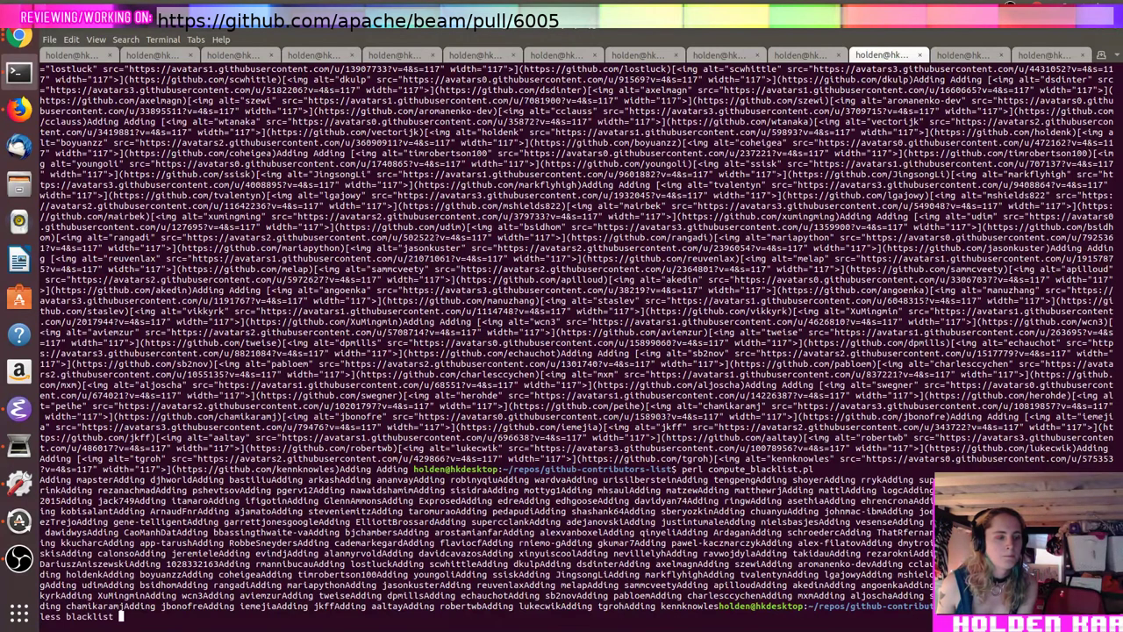
pyautogui.press('Return')
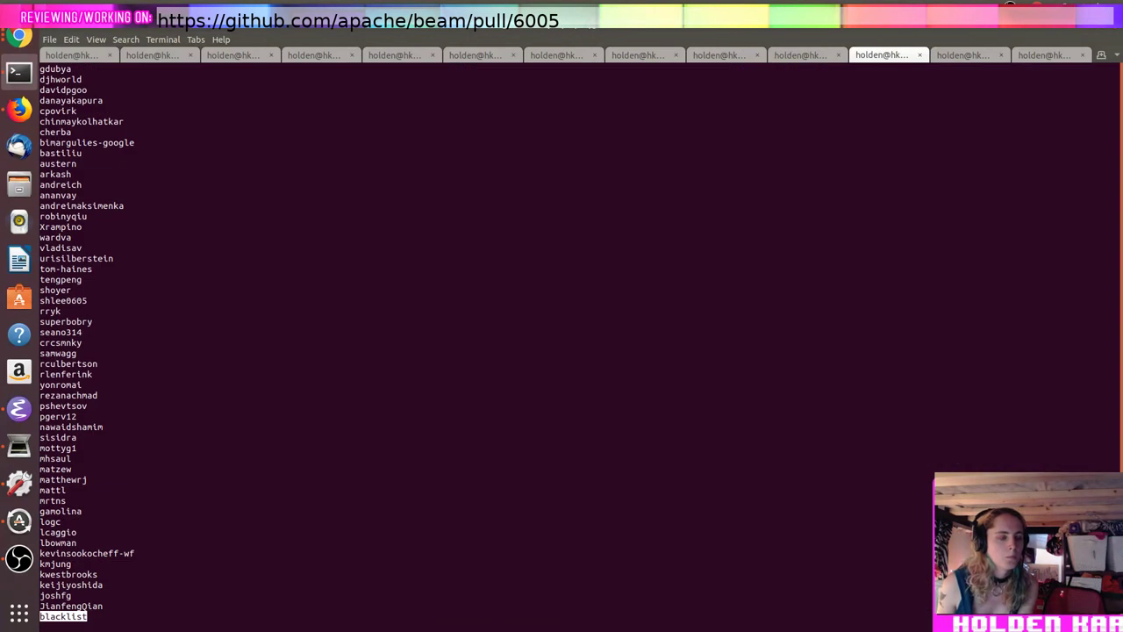
# Step: Regenerate the blacklist with the script redirected to > blacklist, then open it in less
pyautogui.press('q')
pyautogui.press('Up')
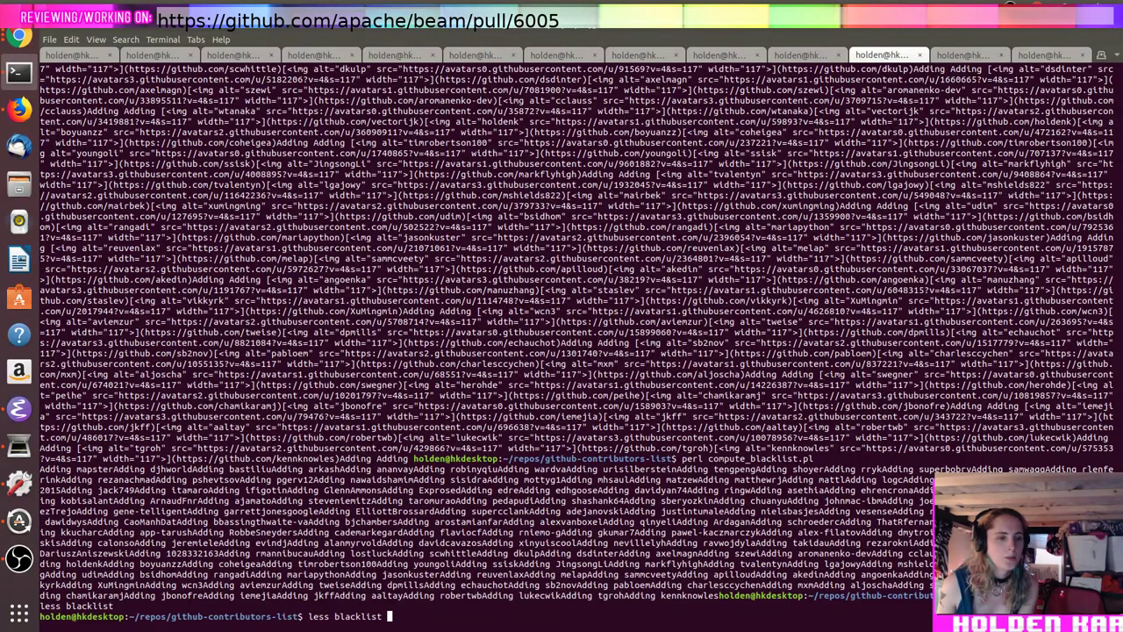
pyautogui.press('Return')
pyautogui.press('Up')
pyautogui.press('Up')
pyautogui.write('> blacklist')
pyautogui.press('Return')
pyautogui.write('less ')
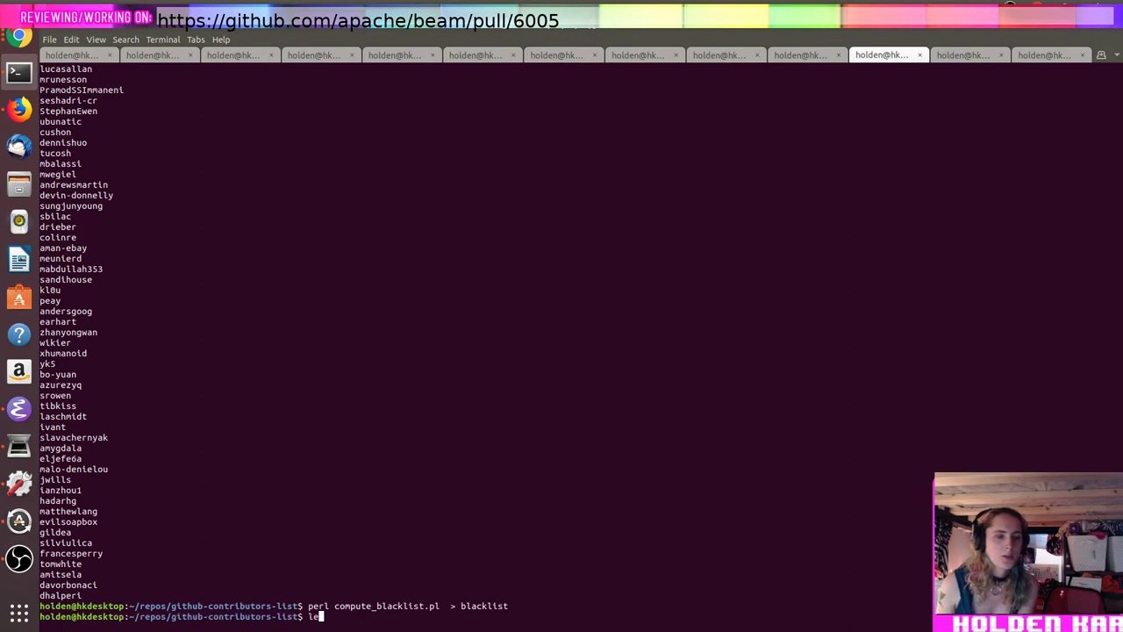
pyautogui.write('blacklist')
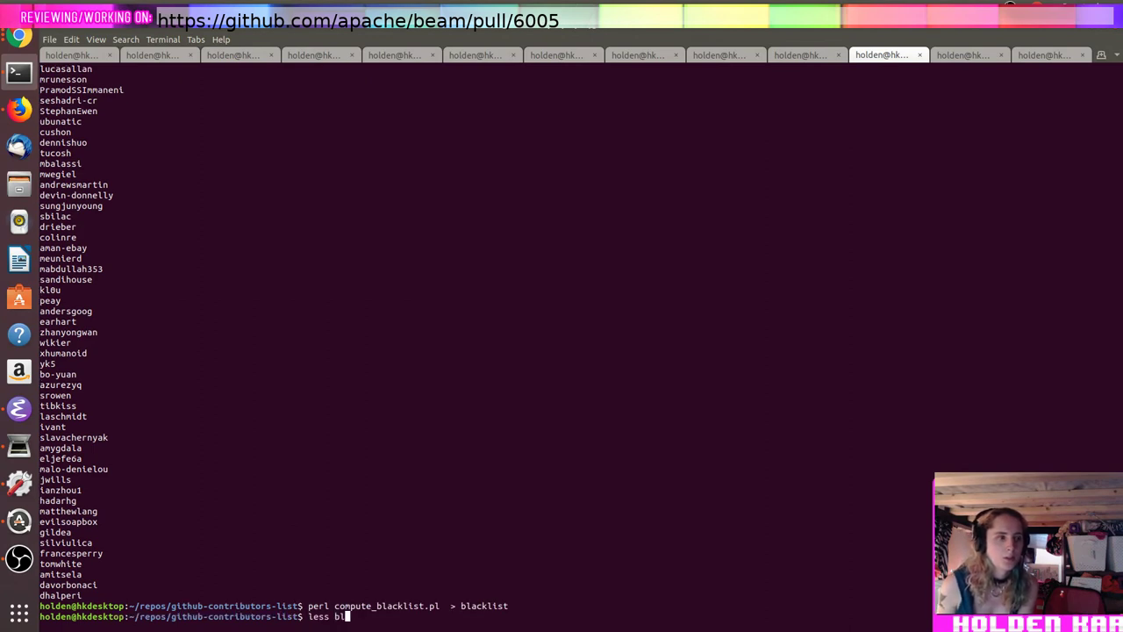
pyautogui.press('Return')
# Step: Search the blacklist for /holden, quit the pager, and start a cp command
pyautogui.write('/holden')
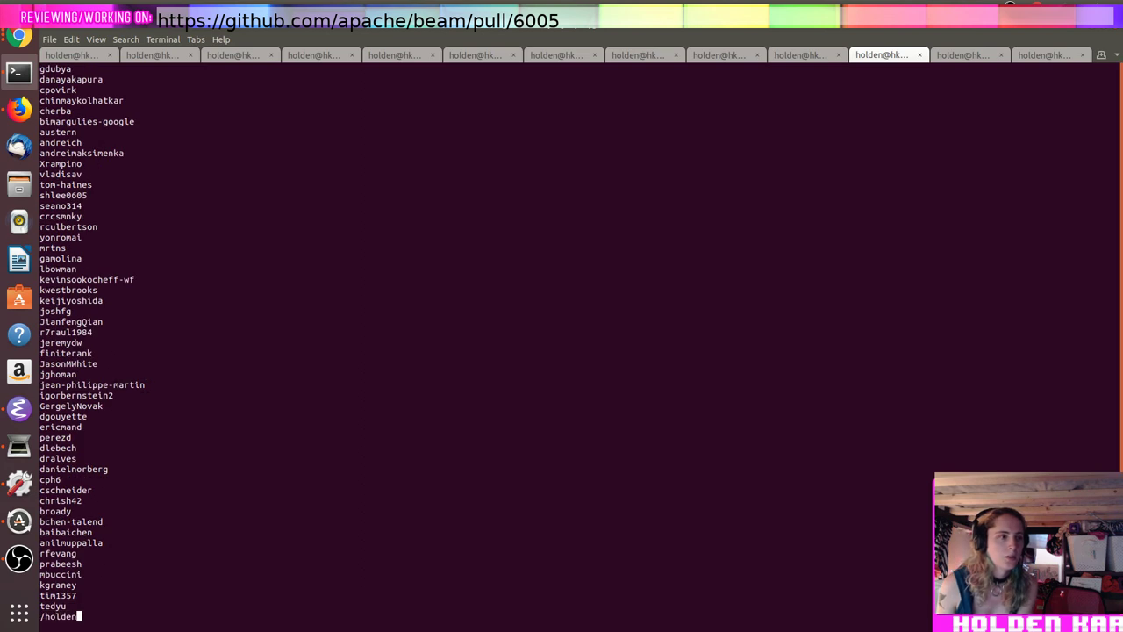
pyautogui.hotkey('ctrl', 'c')
pyautogui.press('q')
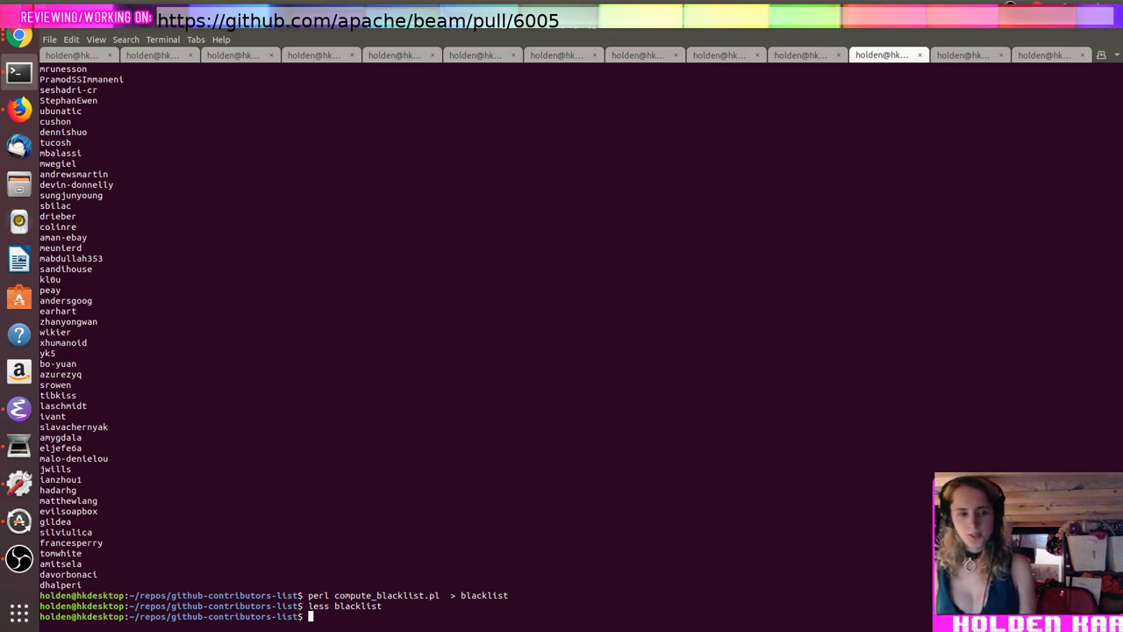
pyautogui.write('cp bl')
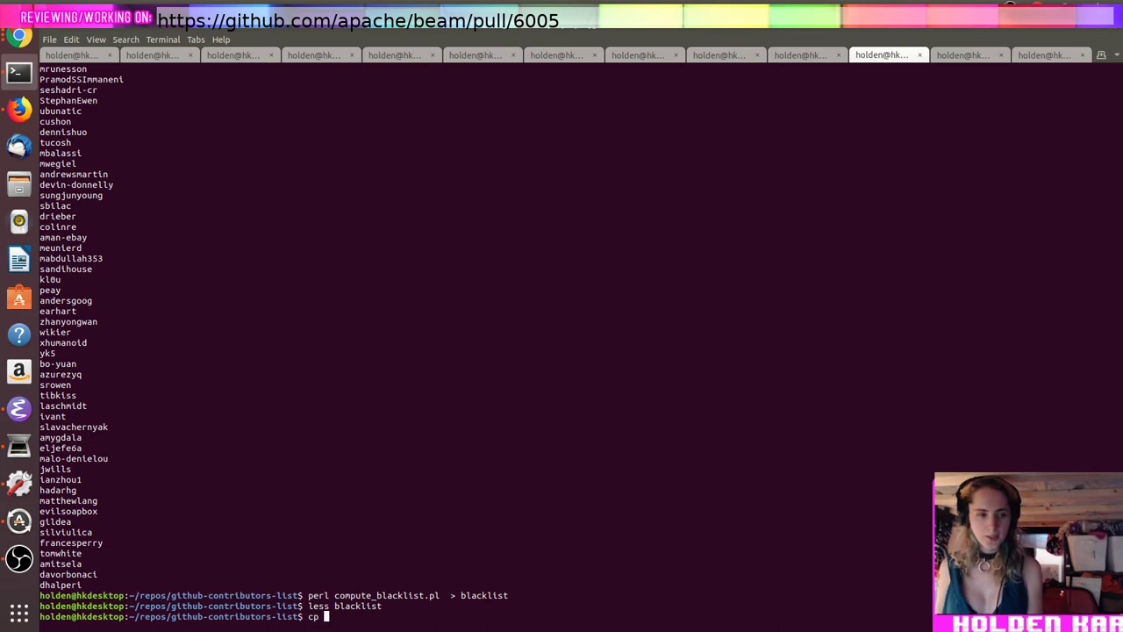
pyautogui.press('BackSpace')
pyautogui.press('BackSpace')
pyautogui.hotkey('alt', 'Tab')
# Step: Open blacklist in Emacs and copy the entire username list
pyautogui.hotkey('ctrl', 'x')
pyautogui.hotkey('ctrl', 'f')
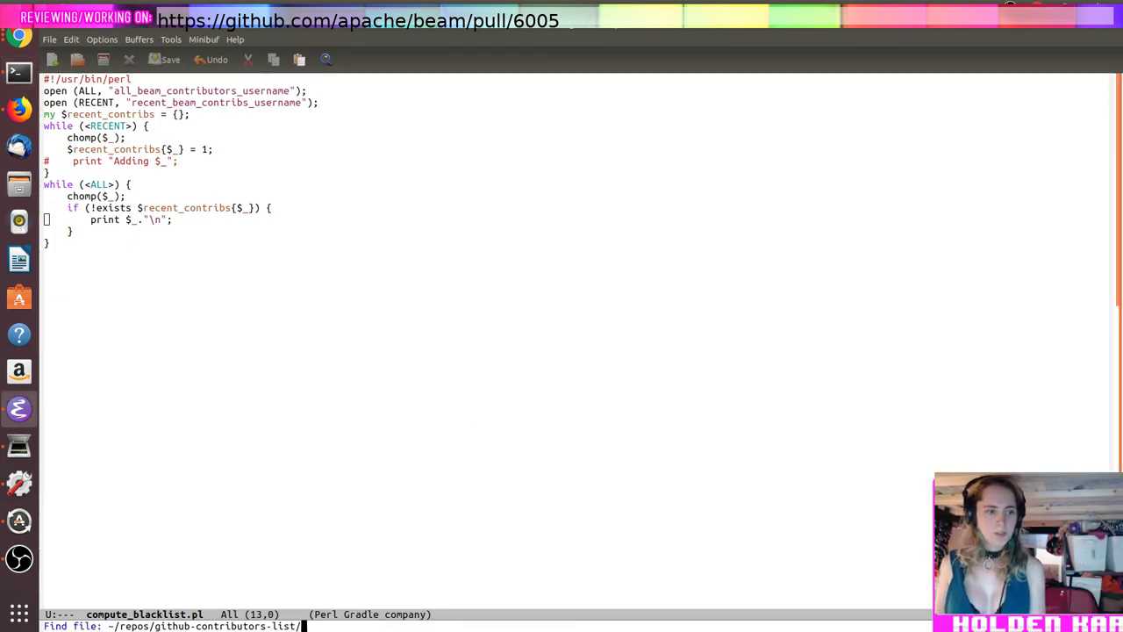
pyautogui.write('blacklist')
pyautogui.press('Return')
pyautogui.hotkey('ctrl', 'space')
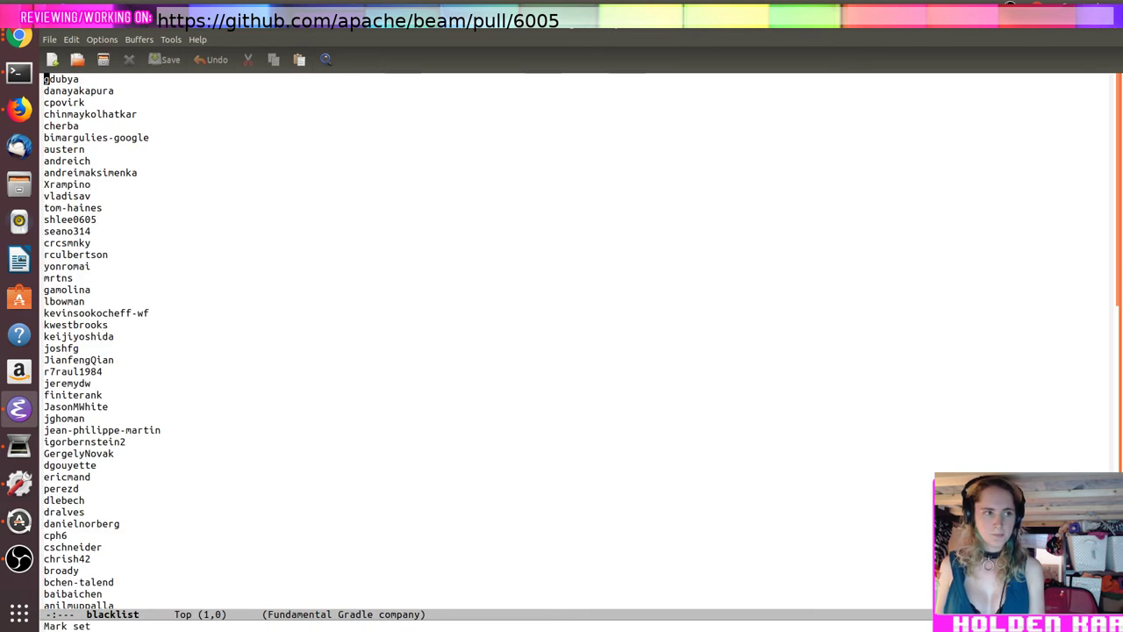
pyautogui.hotkey('alt', '>')
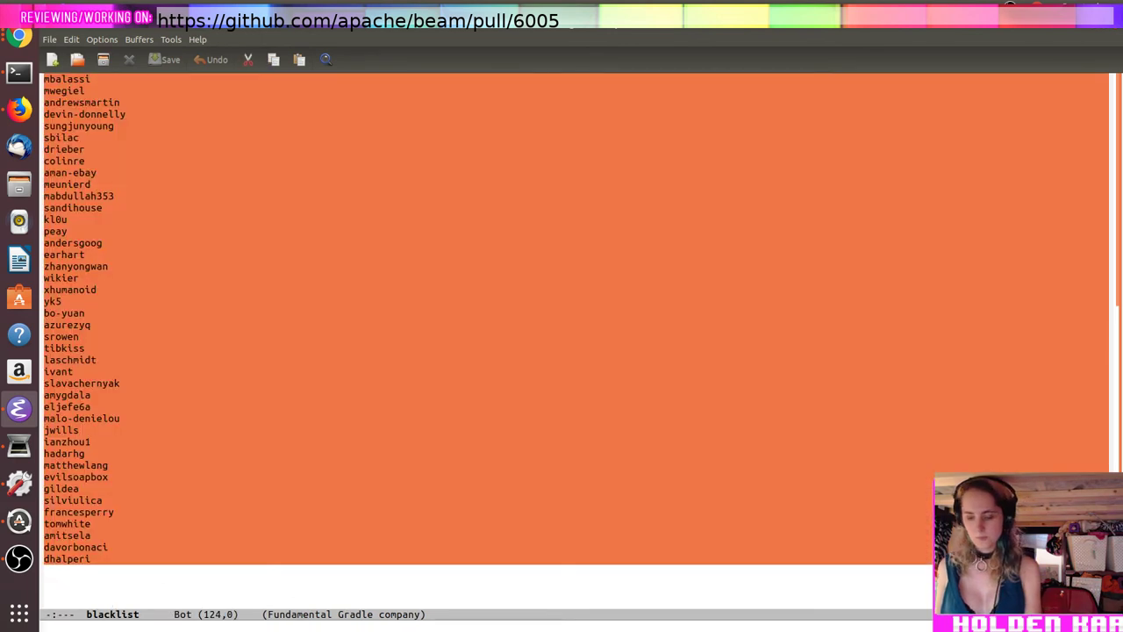
pyautogui.hotkey('alt', 'w')
# Step: Open the ~/repos/ folder listing and list folders starting with n
pyautogui.hotkey('ctrl', 'x')
pyautogui.hotkey('ctrl', 'f')
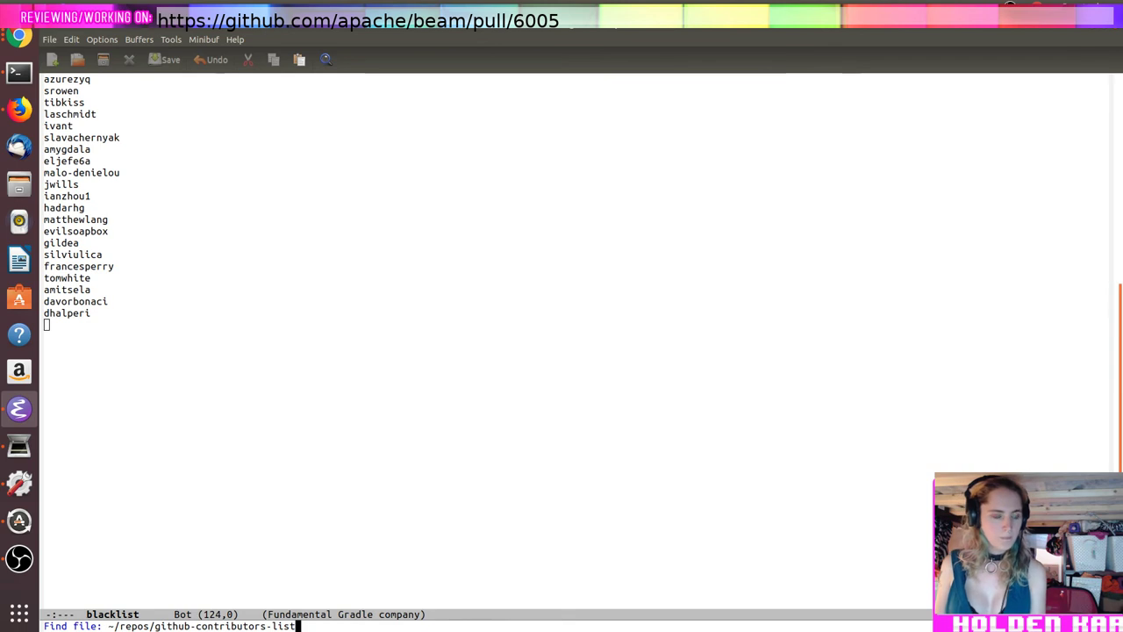
pyautogui.press('BackSpace')
pyautogui.press('BackSpace')
pyautogui.press('BackSpace')
pyautogui.press('BackSpace')
pyautogui.press('BackSpace')
pyautogui.press('BackSpace')
pyautogui.press('BackSpace')
pyautogui.press('BackSpace')
pyautogui.press('BackSpace')
pyautogui.press('BackSpace')
pyautogui.press('BackSpace')
pyautogui.press('BackSpace')
pyautogui.press('BackSpace')
pyautogui.press('BackSpace')
pyautogui.press('BackSpace')
pyautogui.press('BackSpace')
pyautogui.press('BackSpace')
pyautogui.press('BackSpace')
pyautogui.press('BackSpace')
pyautogui.press('BackSpace')
pyautogui.press('Return')
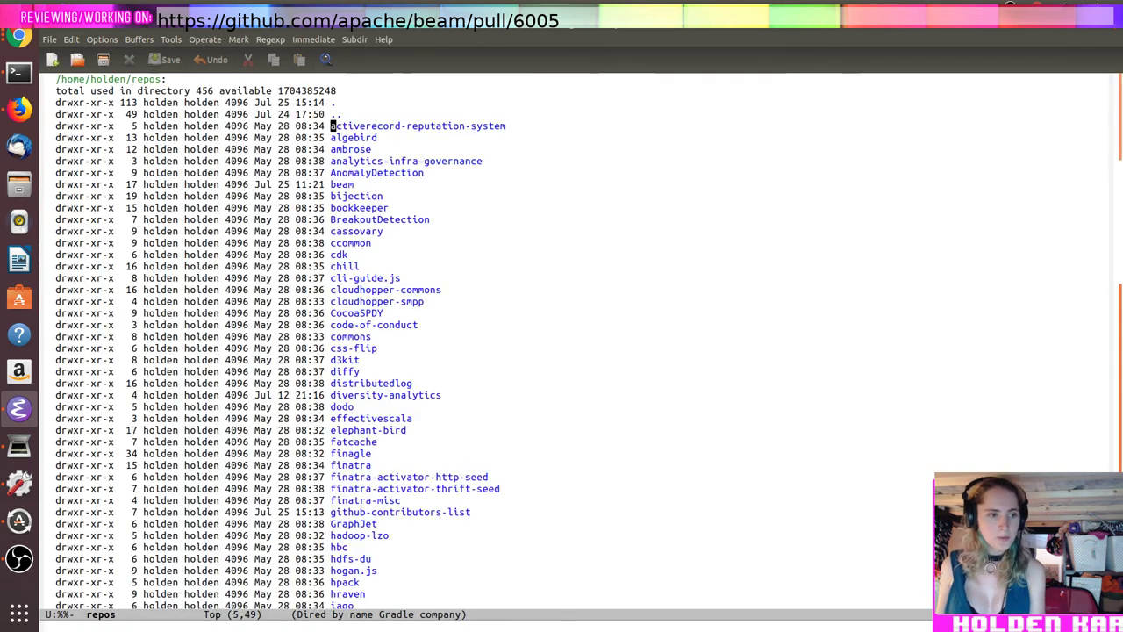
pyautogui.hotkey('ctrl', 'x')
pyautogui.hotkey('ctrl', 'f')
pyautogui.write('nd file: ~/repos/')
pyautogui.press('Tab')
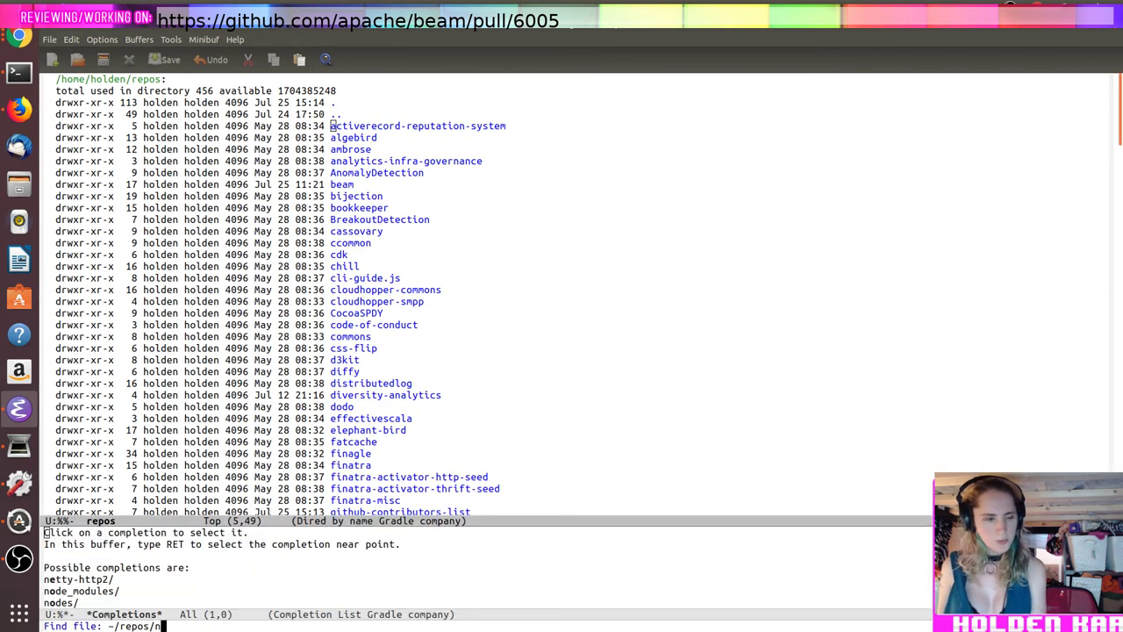
pyautogui.hotkey('alt', 'Tab')
# Step: Cancel the copy command, cd up into repos, list its projects, and tab-complete cd n
pyautogui.write('cp')
pyautogui.hotkey('ctrl', 'c')
pyautogui.write('cd ..')
pyautogui.press('Return')
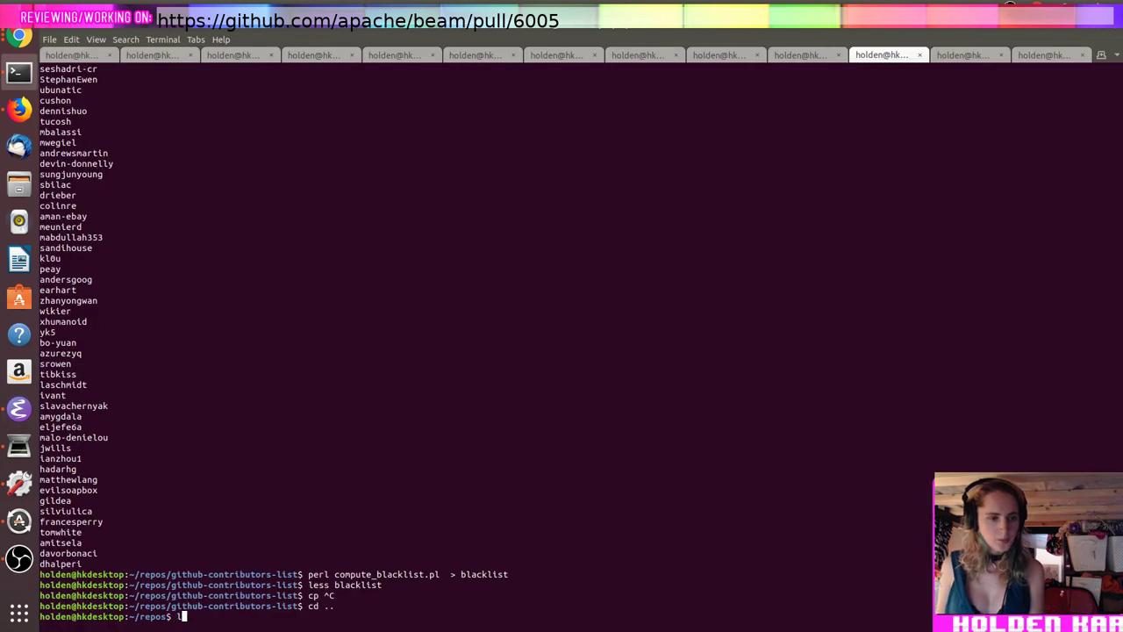
pyautogui.write('ls')
pyautogui.press('Return')
pyautogui.write('cd n')
pyautogui.press('Tab')
pyautogui.press('Tab')
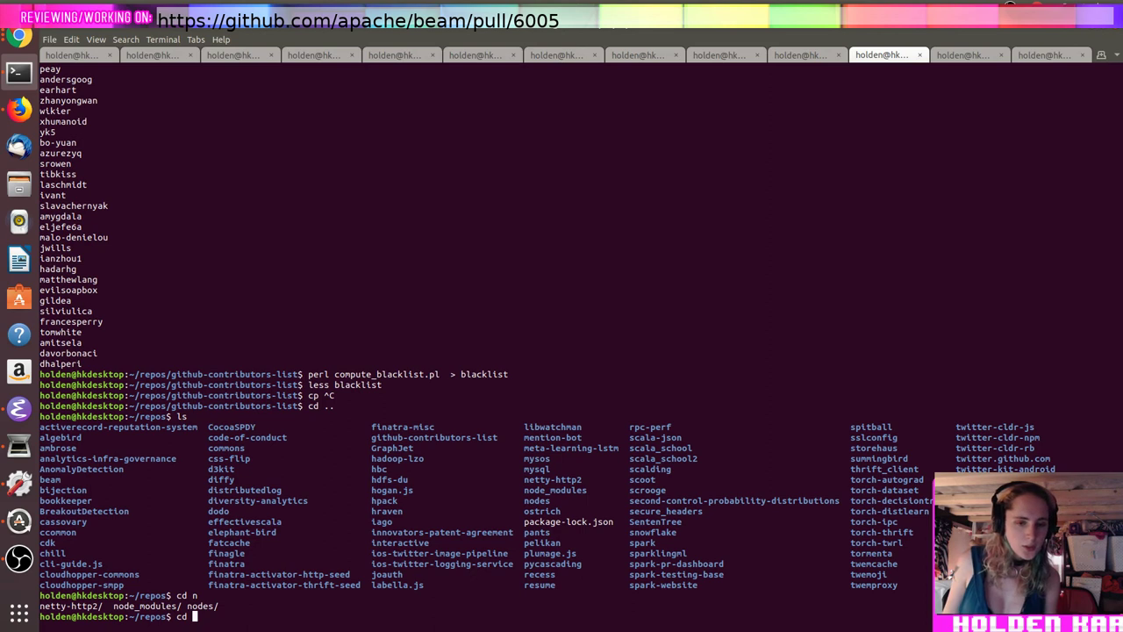
# Step: Flip through the Chrome tabs to the GitHub dashboard
pyautogui.hotkey('alt', 'Tab')
pyautogui.hotkey('alt', 'Tab')
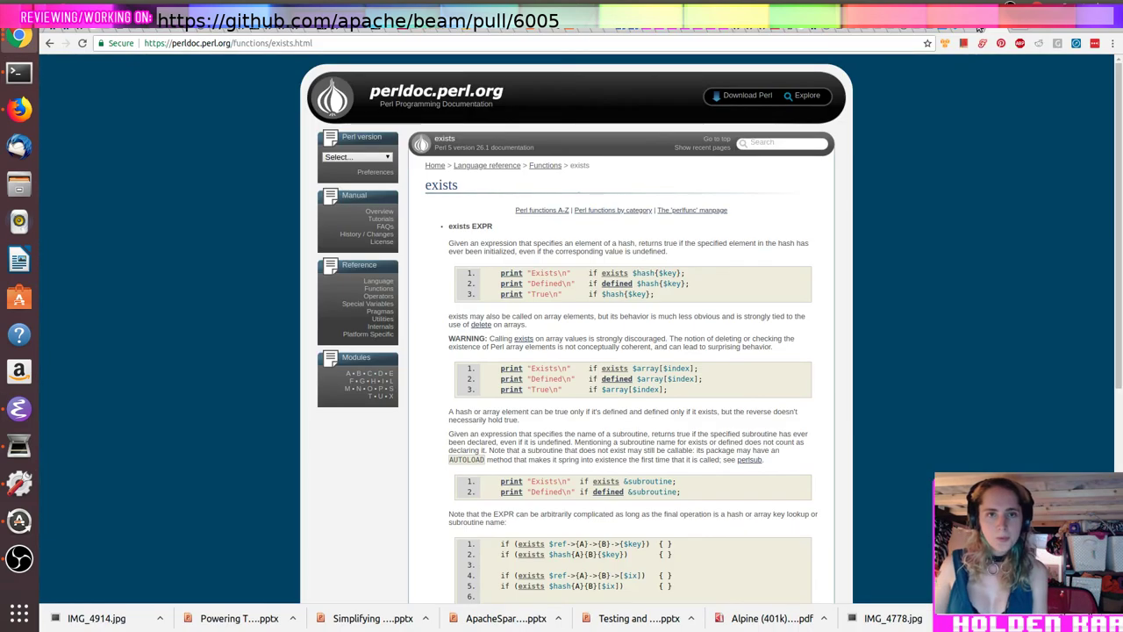
pyautogui.click(980, 28)
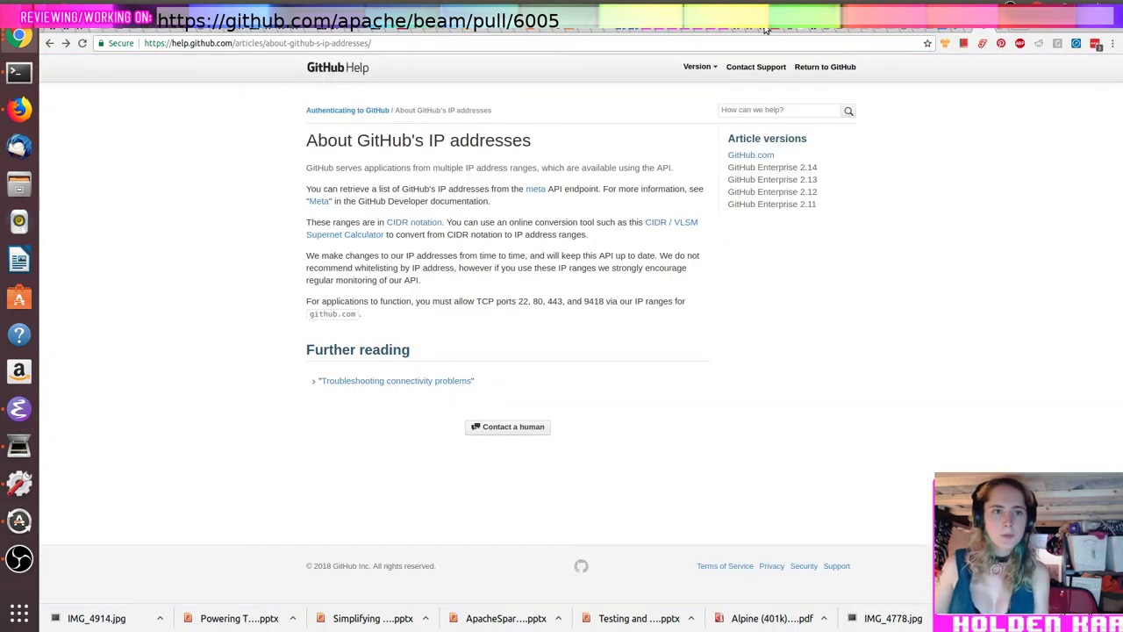
pyautogui.click(758, 30)
pyautogui.click(729, 32)
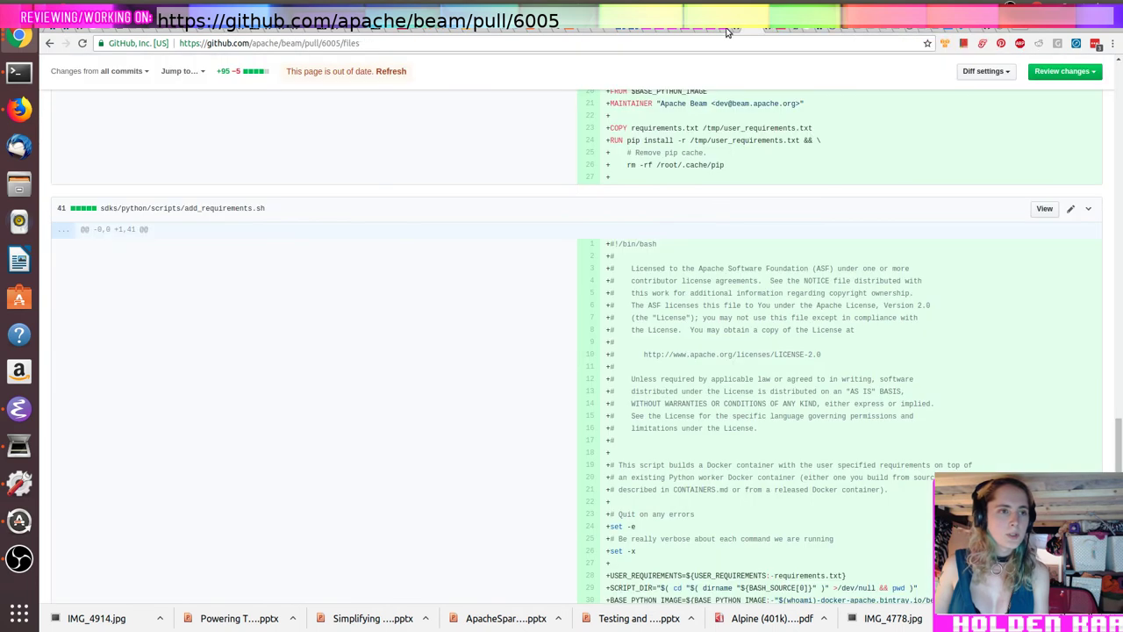
pyautogui.click(735, 31)
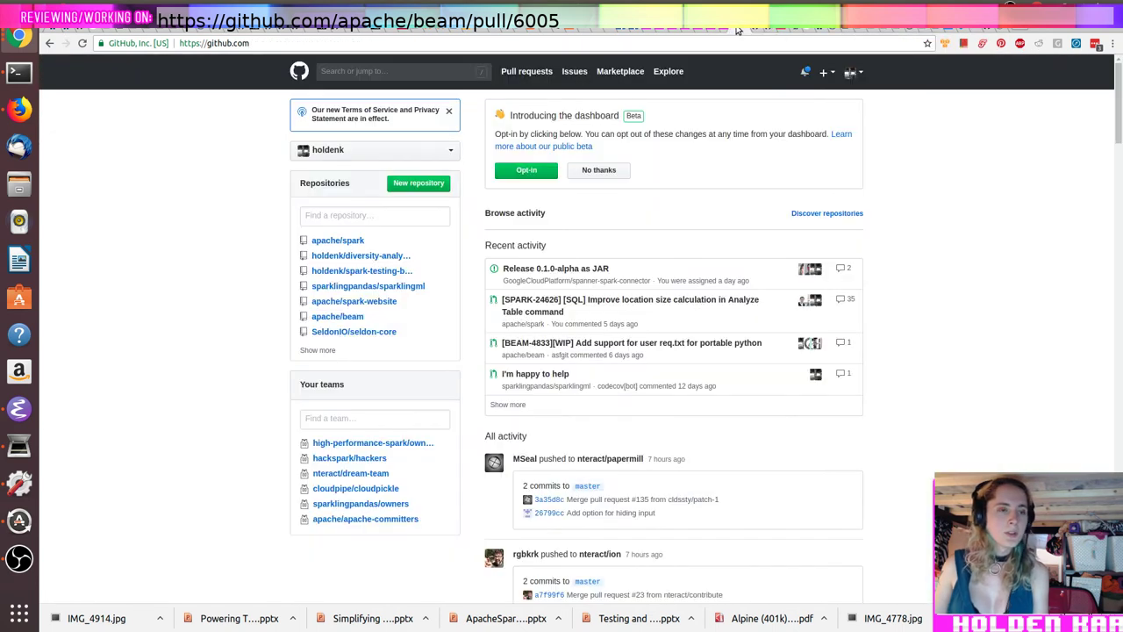
pyautogui.hotkey('alt', 'Tab')
# Step: Open the ~/repos/mention-bot folder and then run-mention-bot.js
pyautogui.write('men')
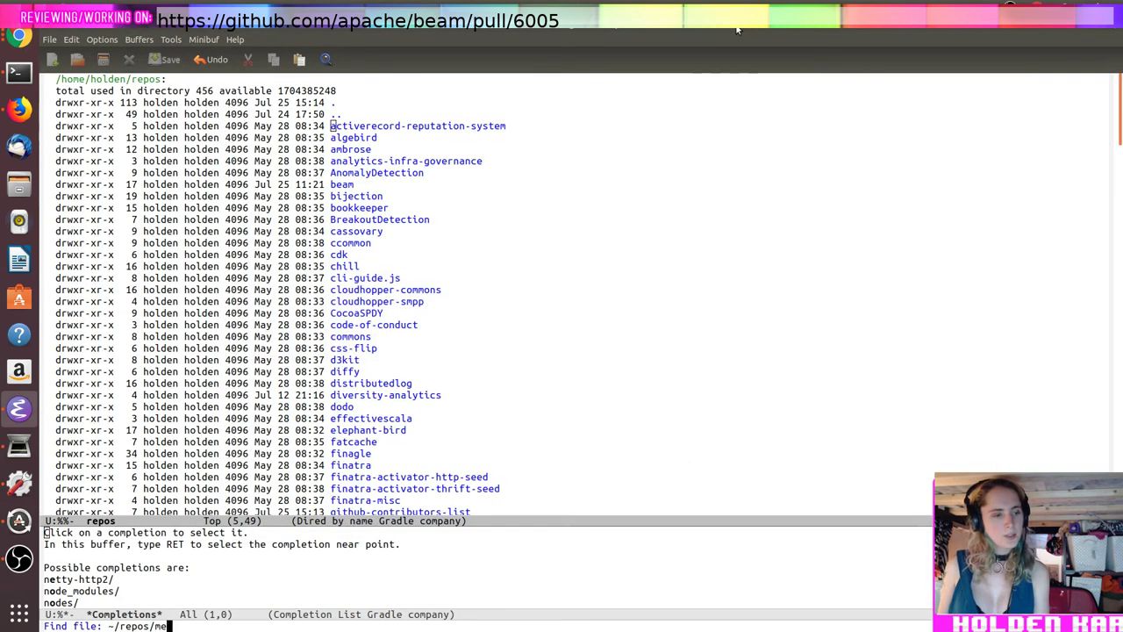
pyautogui.press('Tab')
pyautogui.press('Return')
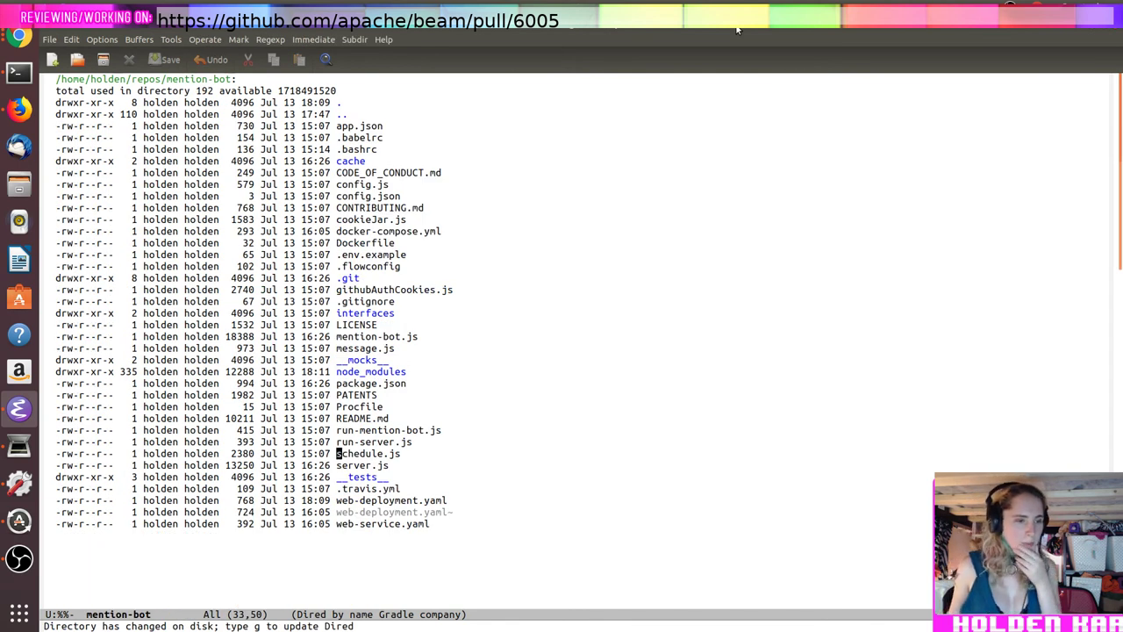
pyautogui.press('Up')
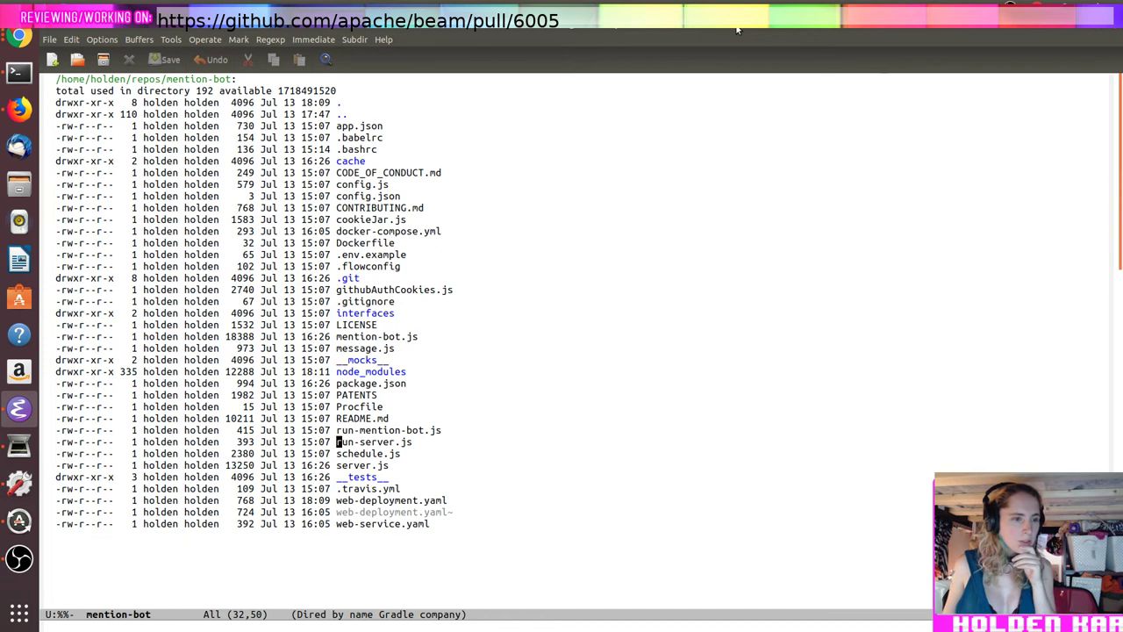
pyautogui.press('Return')
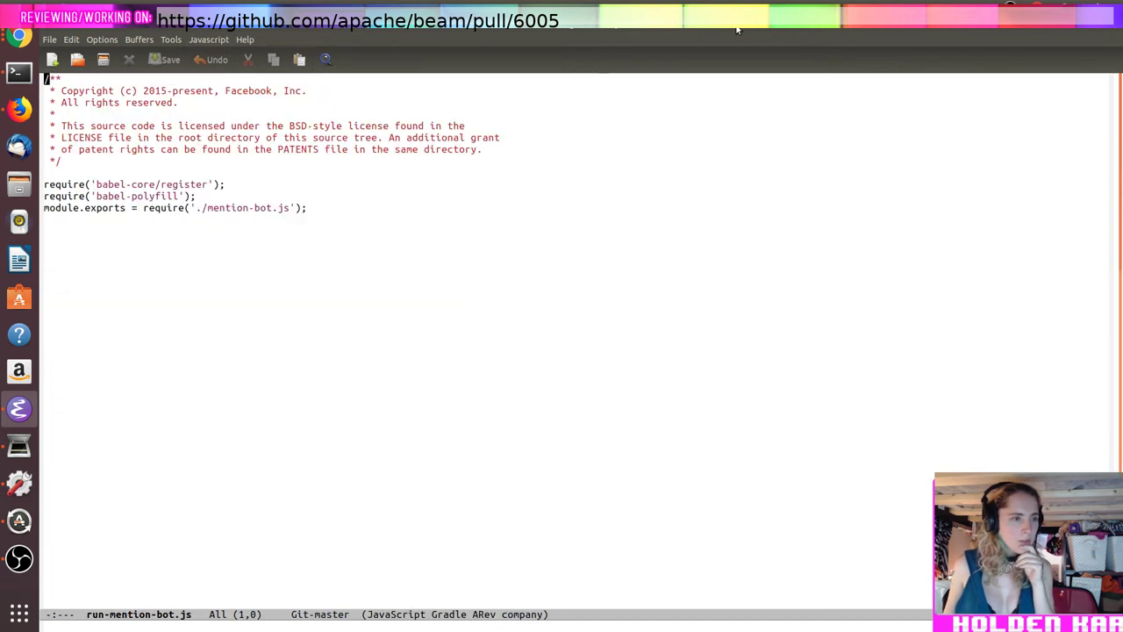
# Step: Open mention-bot.js and page through it to the end of the file
pyautogui.hotkey('ctrl', 'x')
pyautogui.hotkey('ctrl', 'f')
pyautogui.write('mention-bot/men')
pyautogui.press('Tab')
pyautogui.press('Return')
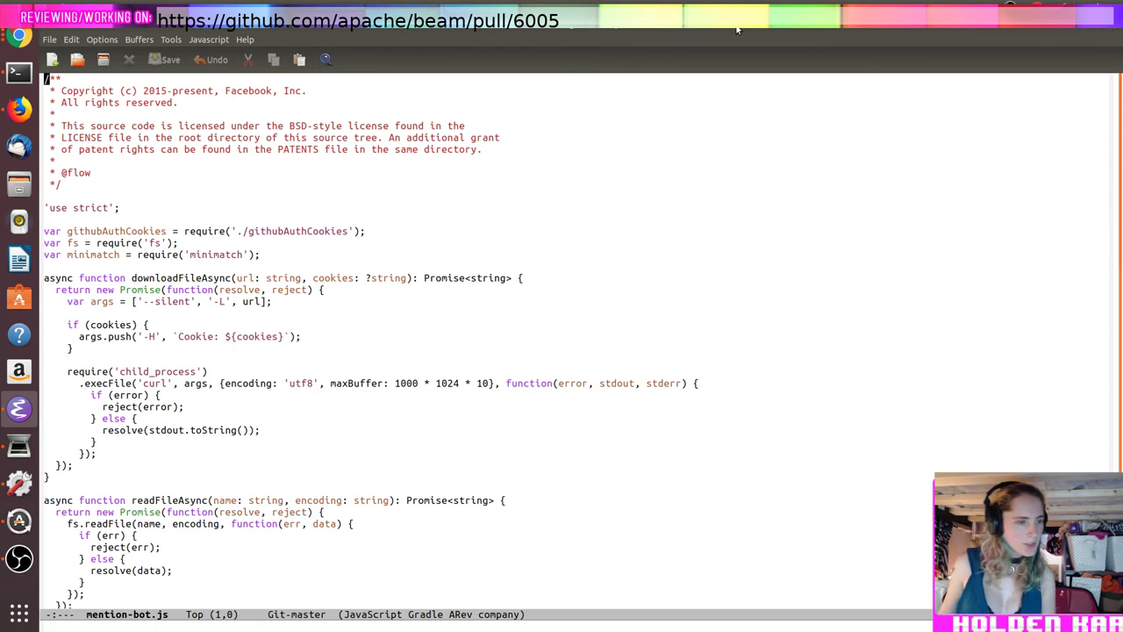
pyautogui.hotkey('ctrl', 'v')
pyautogui.hotkey('ctrl', 'v')
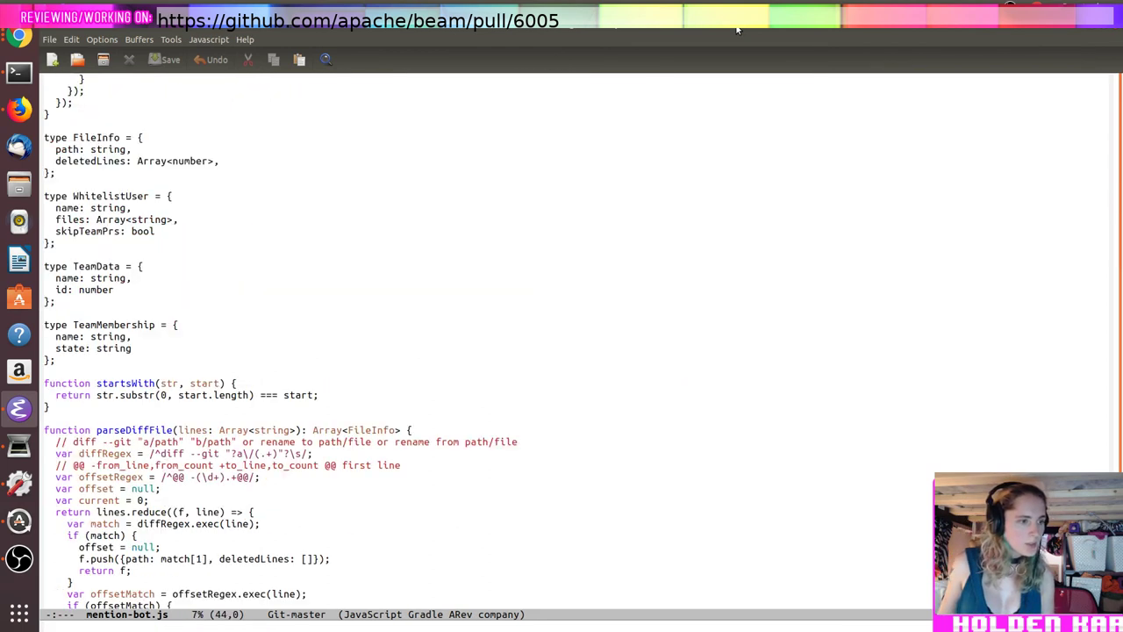
pyautogui.hotkey('ctrl', 'v')
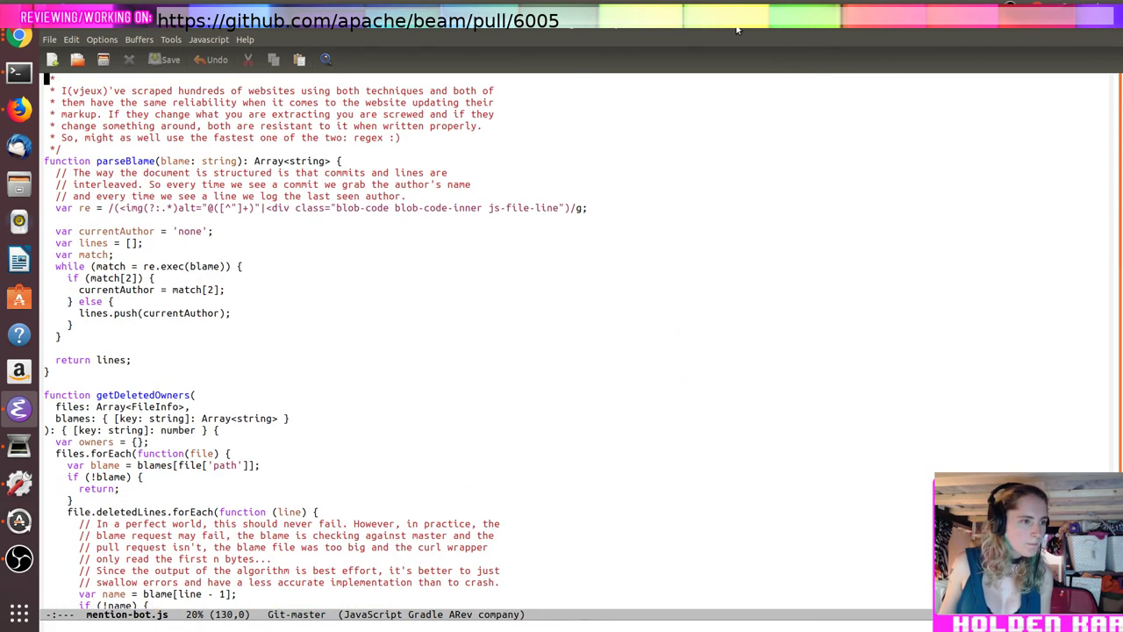
pyautogui.hotkey('ctrl', 'v')
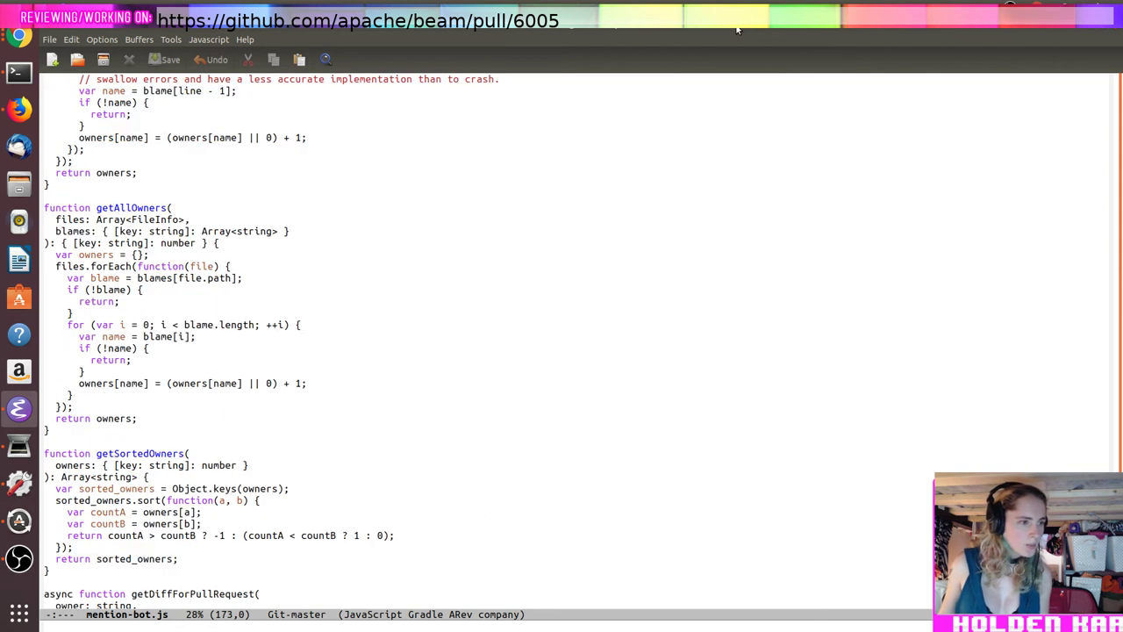
pyautogui.hotkey('ctrl', 'v')
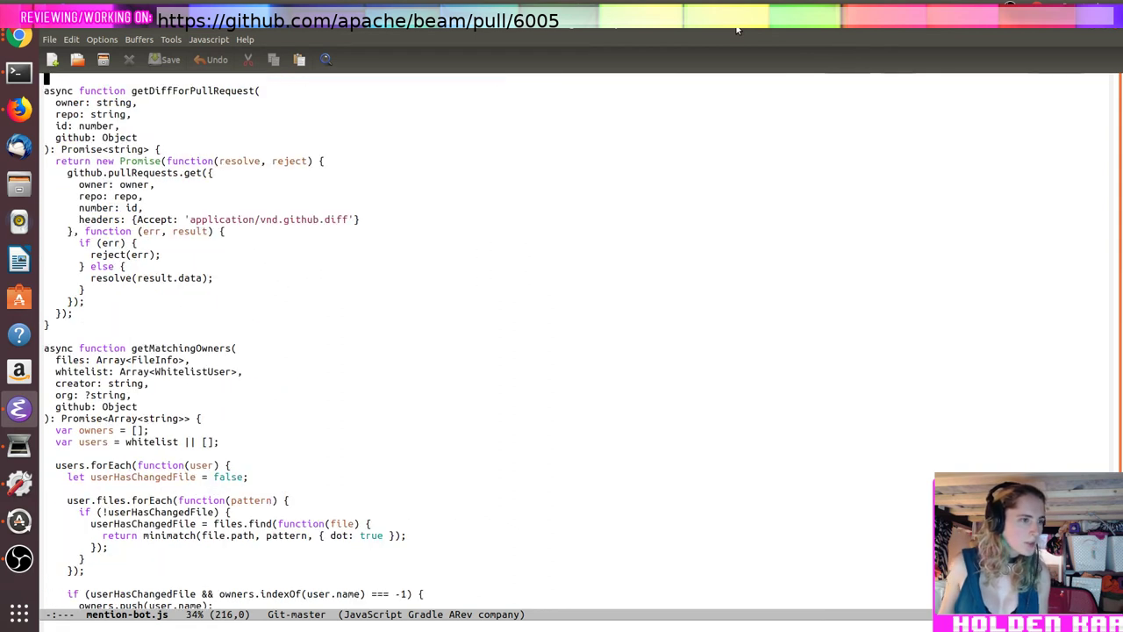
pyautogui.hotkey('ctrl', 'v')
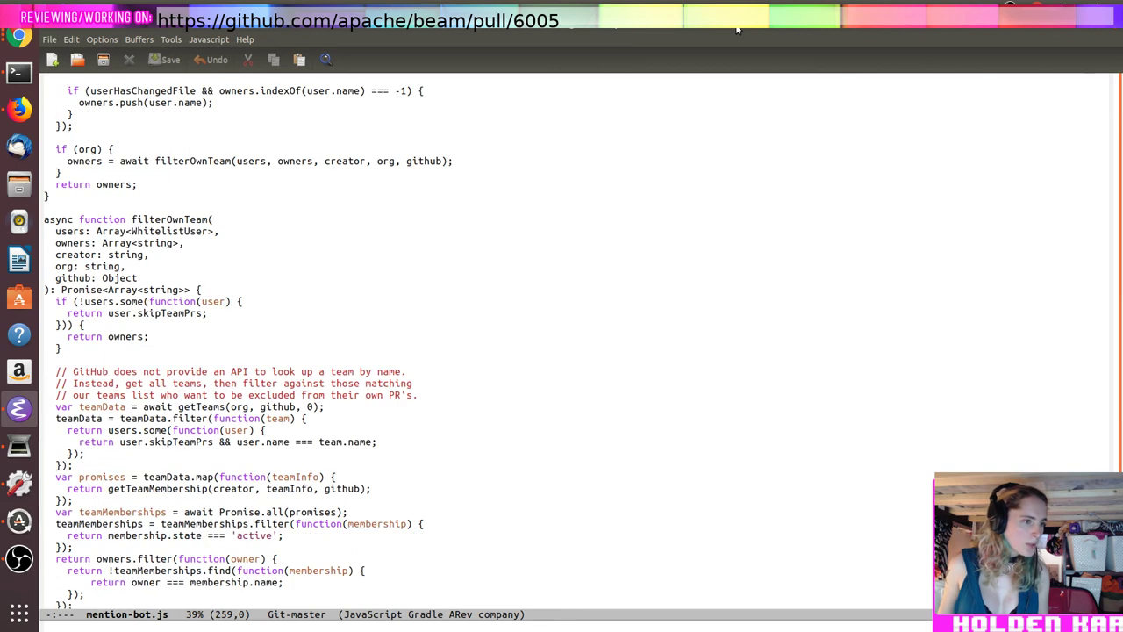
pyautogui.hotkey('ctrl', 'v')
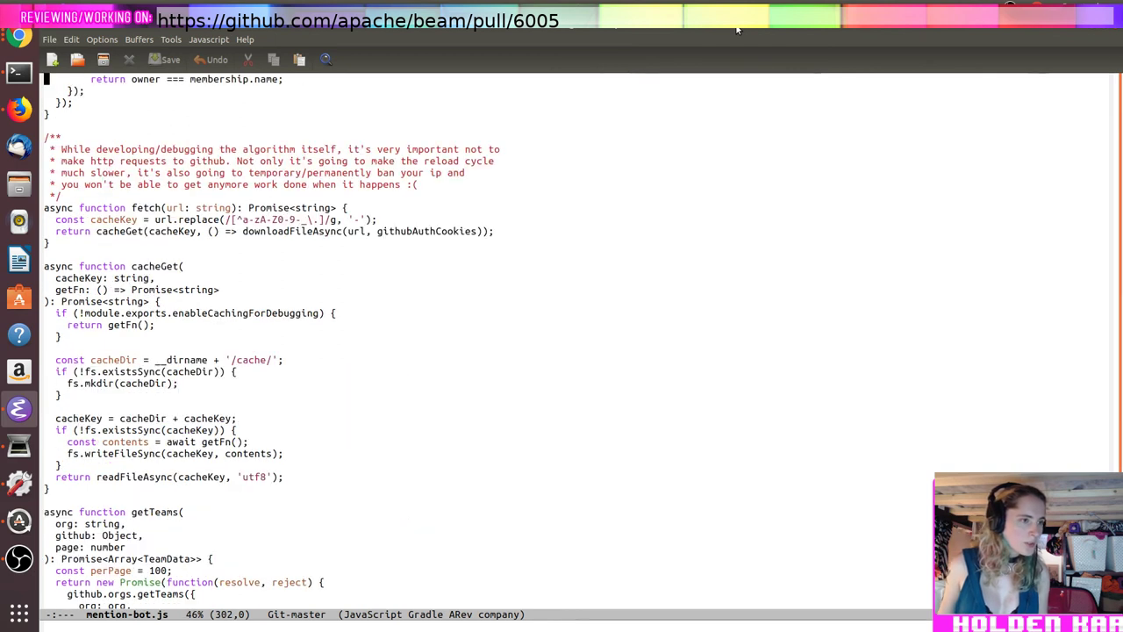
pyautogui.hotkey('ctrl', 'v')
pyautogui.hotkey('ctrl', 'v')
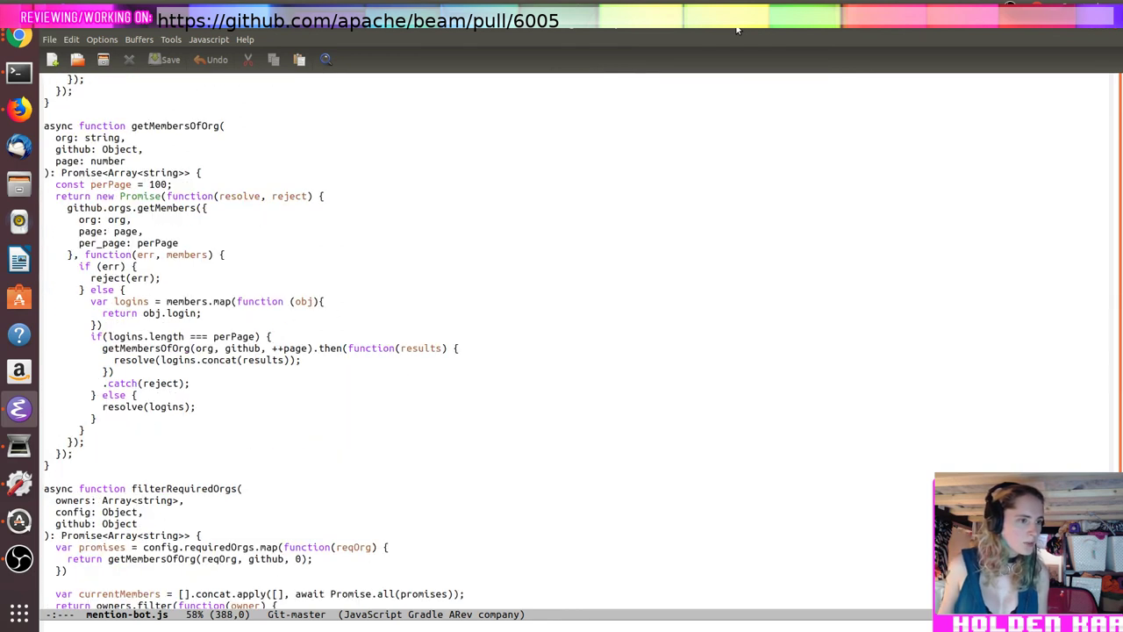
pyautogui.hotkey('ctrl', 'v')
pyautogui.hotkey('ctrl', 'v')
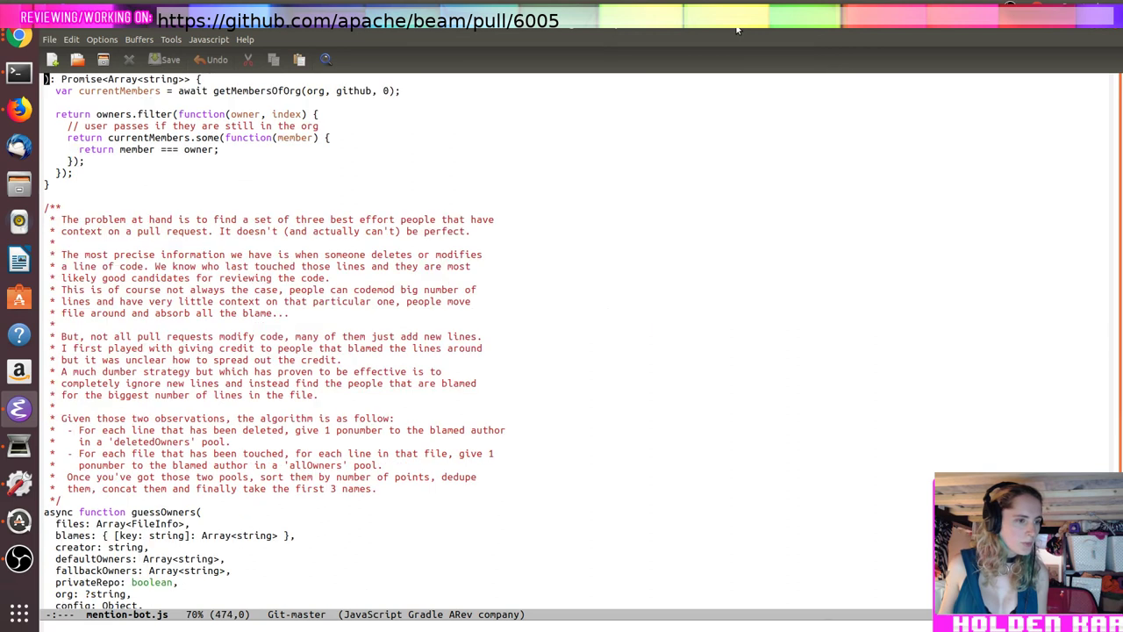
pyautogui.hotkey('ctrl', 'v')
pyautogui.hotkey('ctrl', 'v')
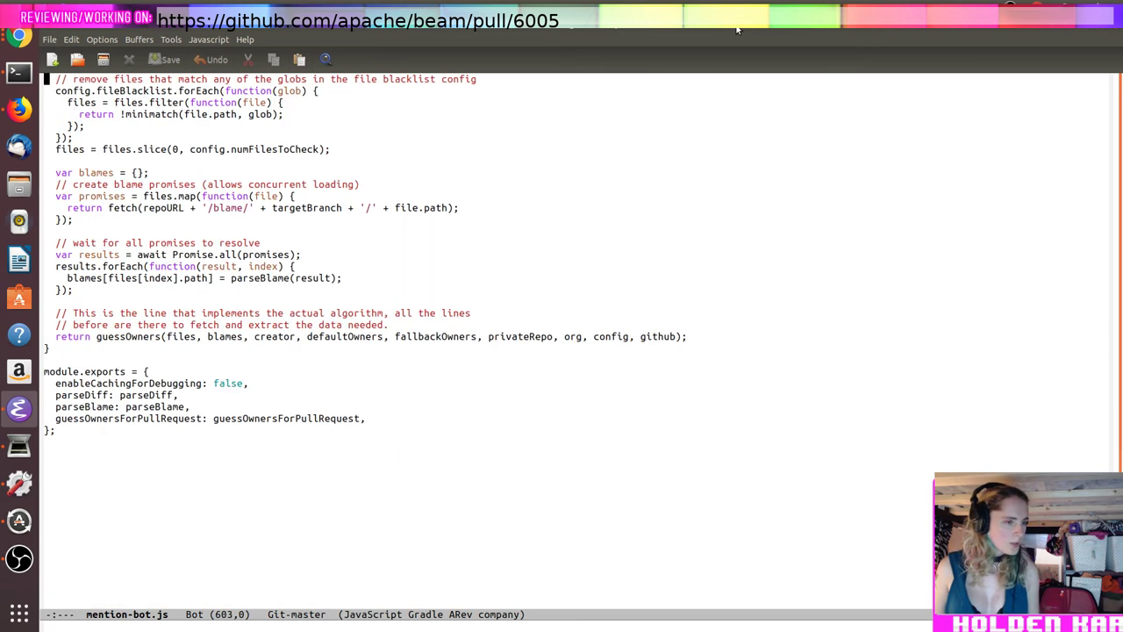
# Step: Return to the mention-bot folder listing
pyautogui.hotkey('ctrl', 'x')
pyautogui.hotkey('ctrl', 'f')
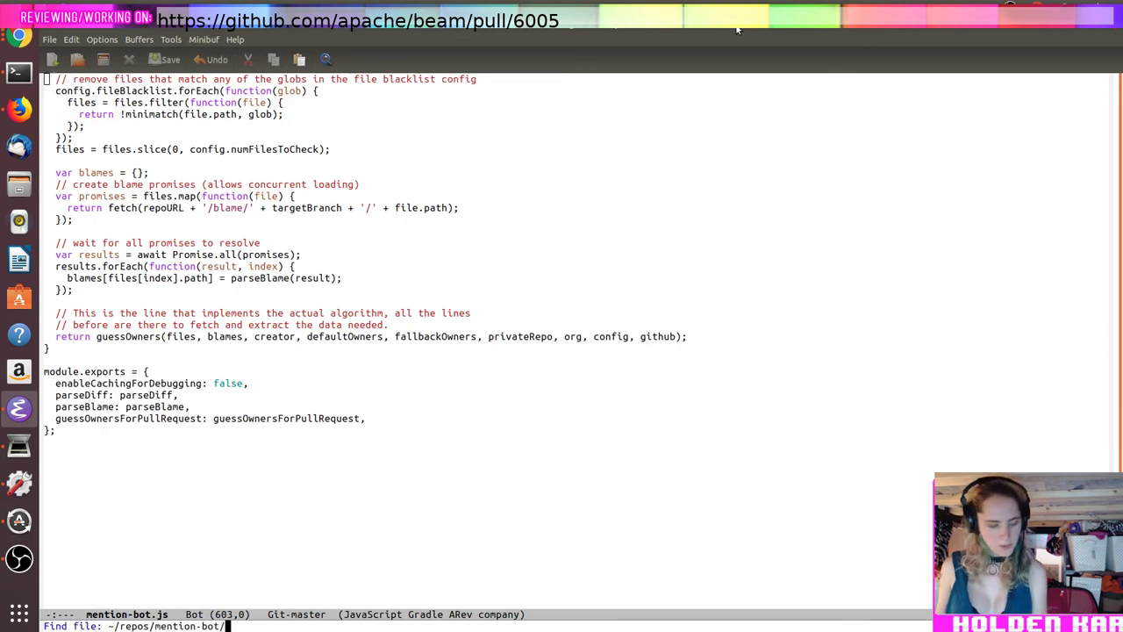
pyautogui.press('Return')
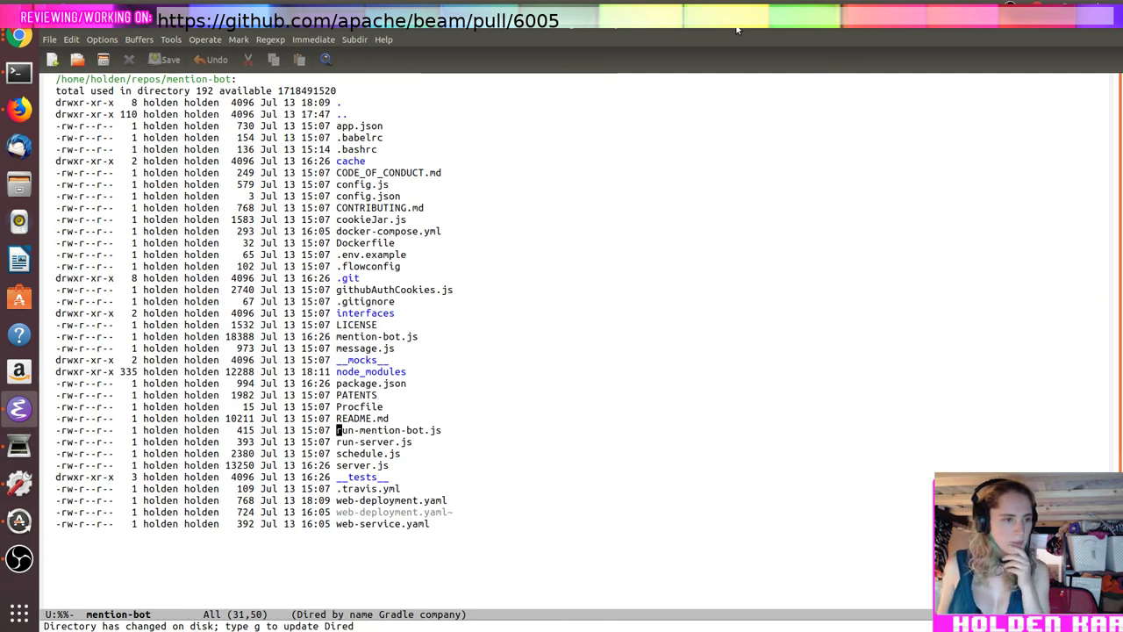
pyautogui.press('Up')
pyautogui.press('Up')
pyautogui.press('Up')
pyautogui.press('Up')
pyautogui.press('Up')
pyautogui.press('Up')
pyautogui.press('Up')
pyautogui.press('Up')
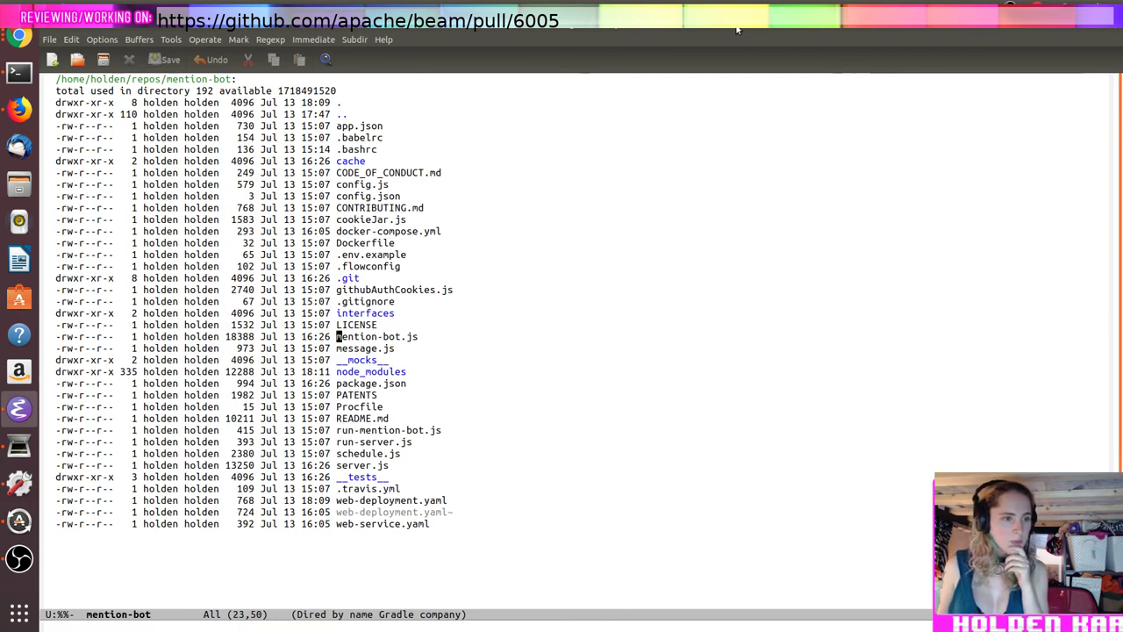
pyautogui.press('Return')
pyautogui.press('pageup')
pyautogui.press('pageup')
pyautogui.press('pageup')
pyautogui.press('pageup')
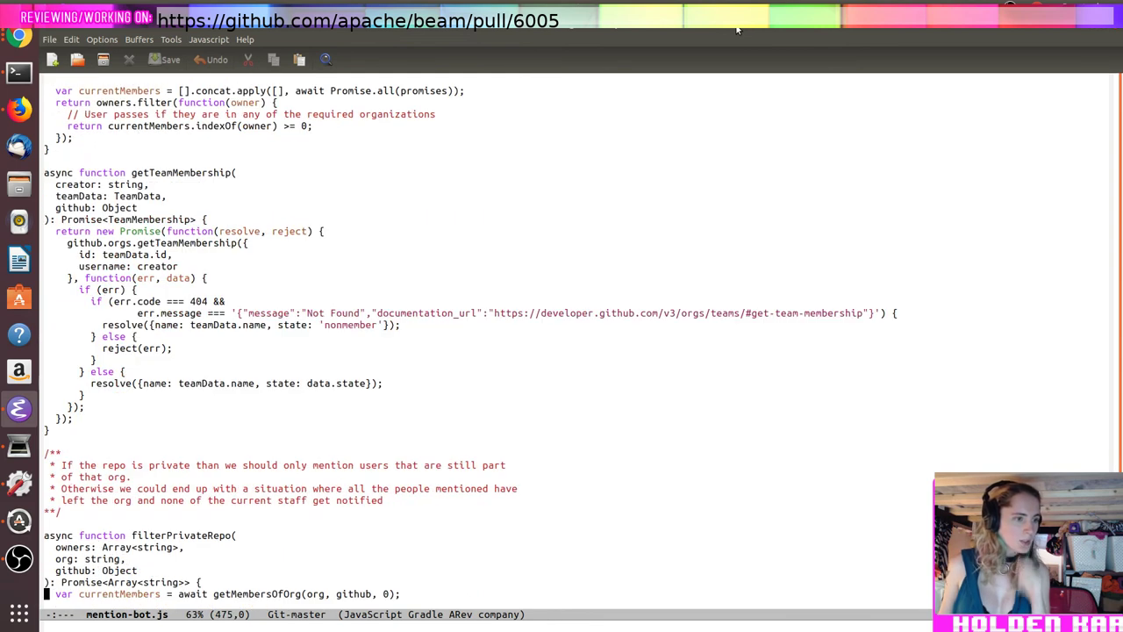
pyautogui.press('pageup')
pyautogui.press('pageup')
pyautogui.press('pageup')
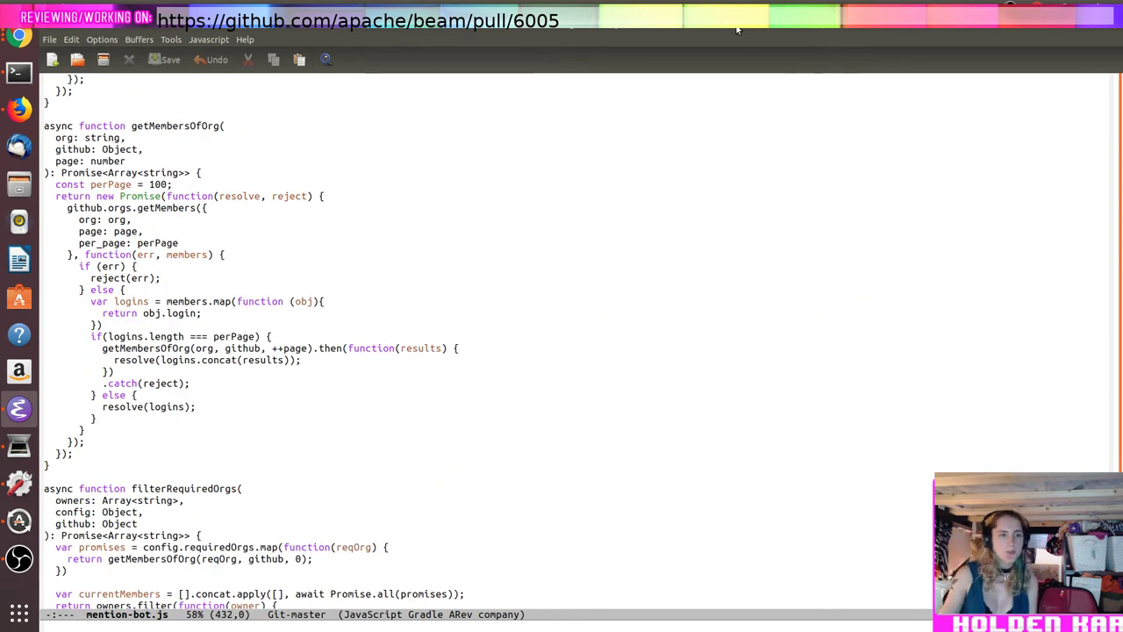
pyautogui.press('pageup')
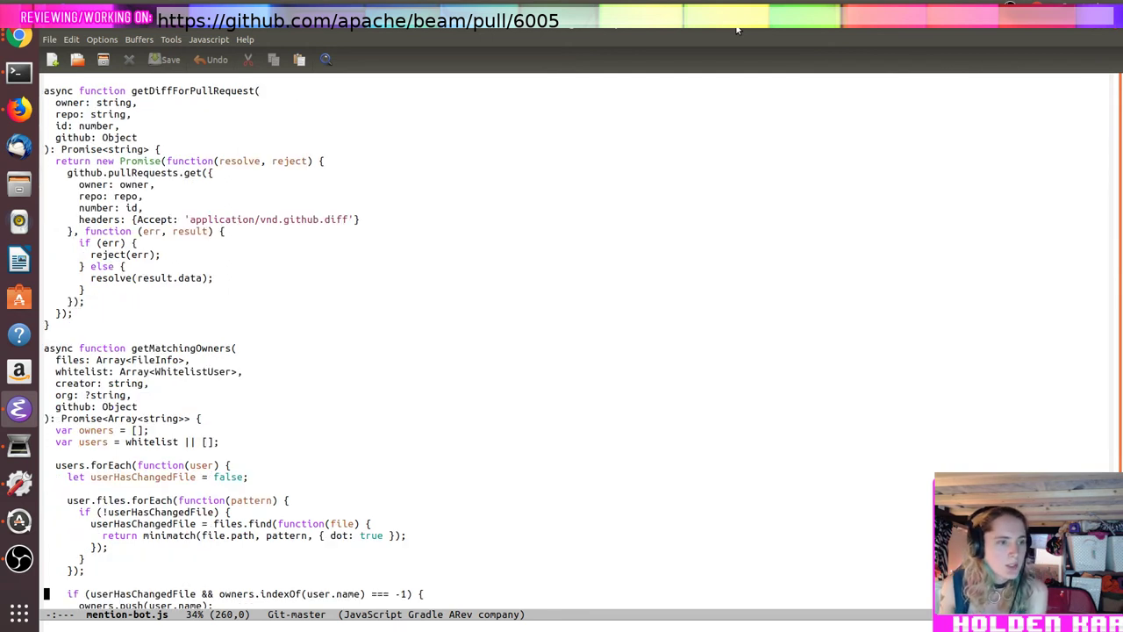
pyautogui.press('pageup')
pyautogui.press('pageup')
pyautogui.press('pageup')
pyautogui.press('pageup')
pyautogui.press('pageup')
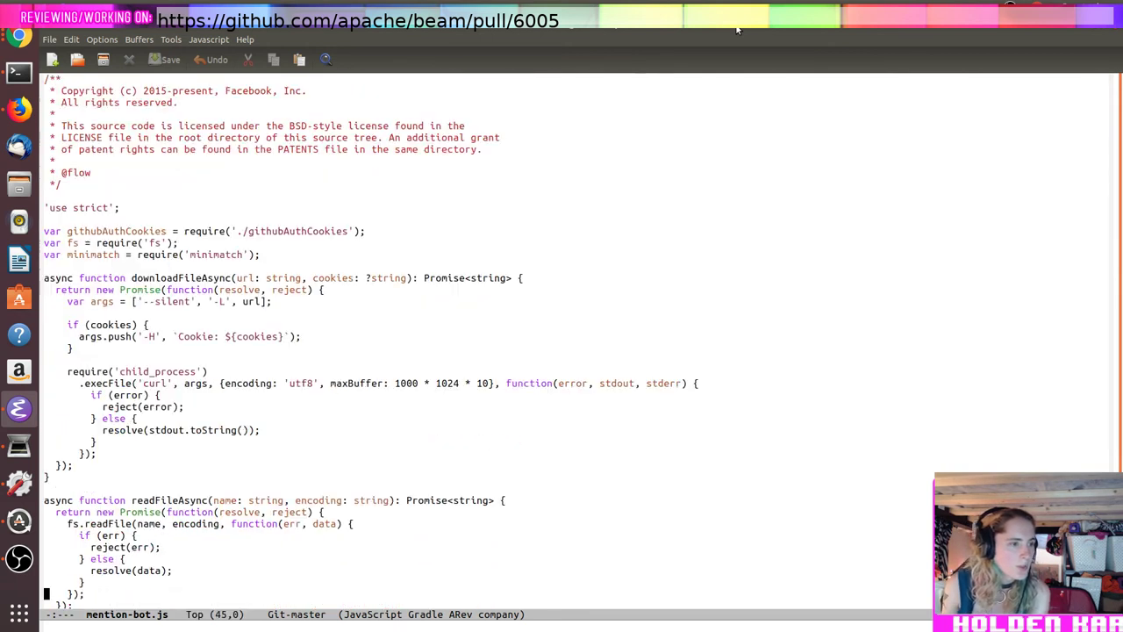
pyautogui.press('pageup')
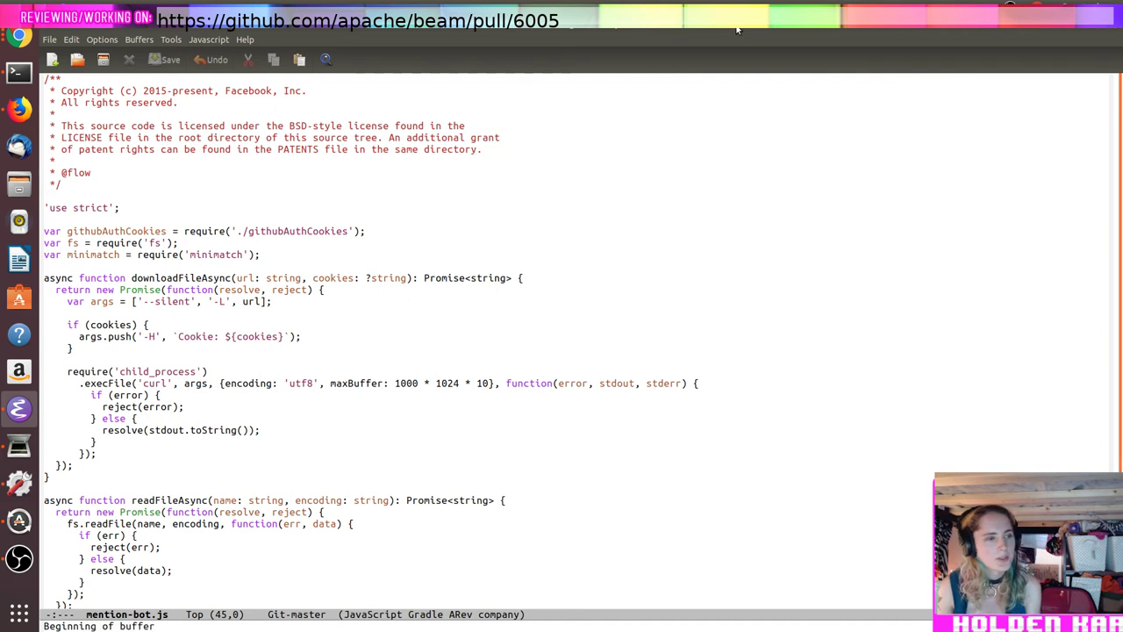
pyautogui.hotkey('ctrl', 'x')
pyautogui.hotkey('ctrl', 'j')
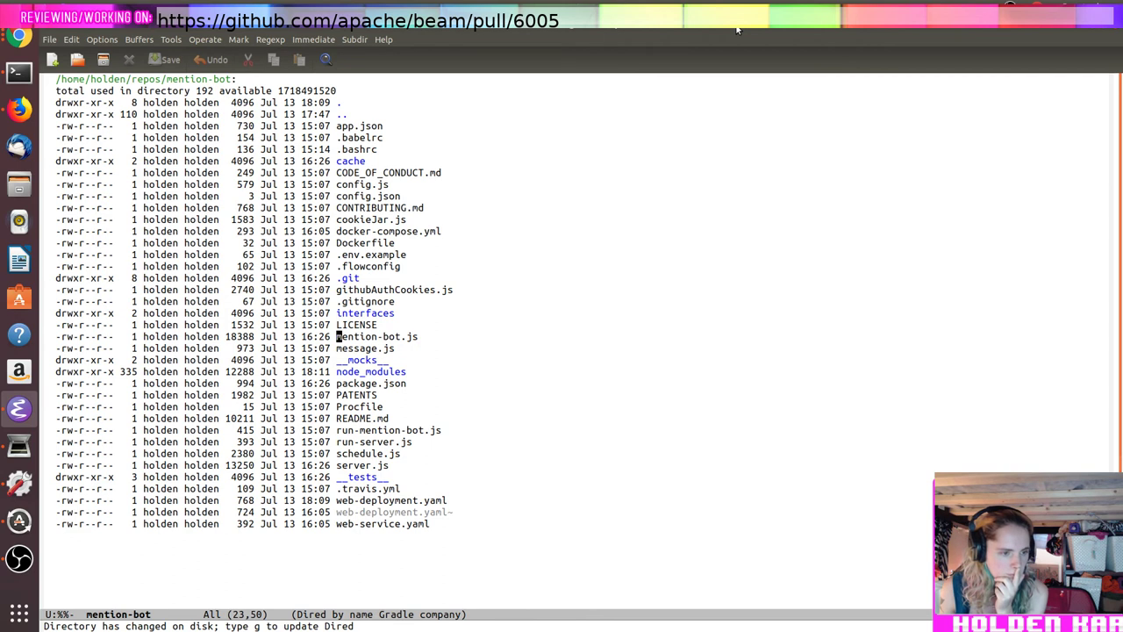
pyautogui.press('Down')
pyautogui.press('Down')
pyautogui.press('Down')
pyautogui.press('Down')
pyautogui.press('Down')
pyautogui.press('Down')
pyautogui.press('Down')
pyautogui.press('Down')
pyautogui.press('Down')
pyautogui.press('Down')
pyautogui.press('Down')
pyautogui.press('Down')
# Step: Open server.js and place the cursor inside the empty userBlacklist list in repoConfig
pyautogui.press('Up')
pyautogui.press('Return')
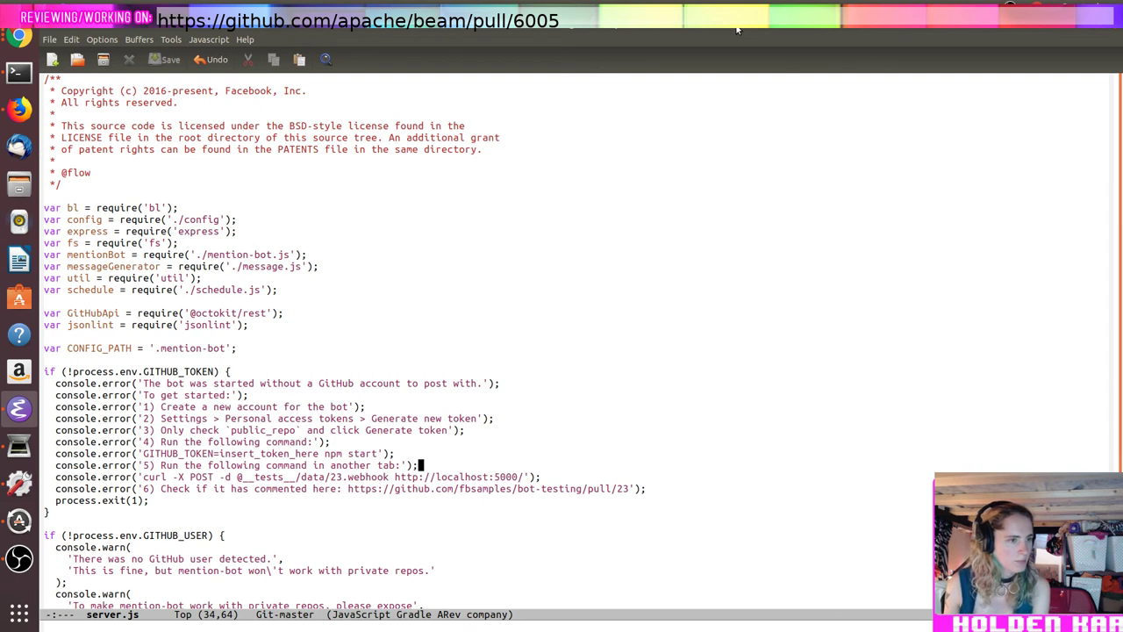
pyautogui.press('pagedown')
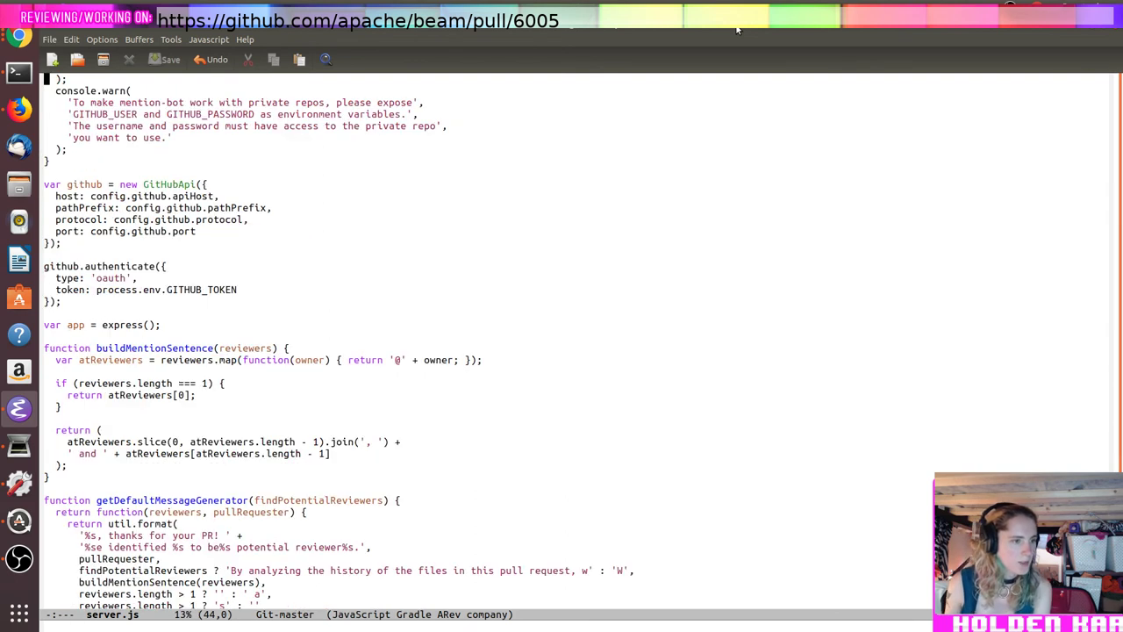
pyautogui.press('pagedown')
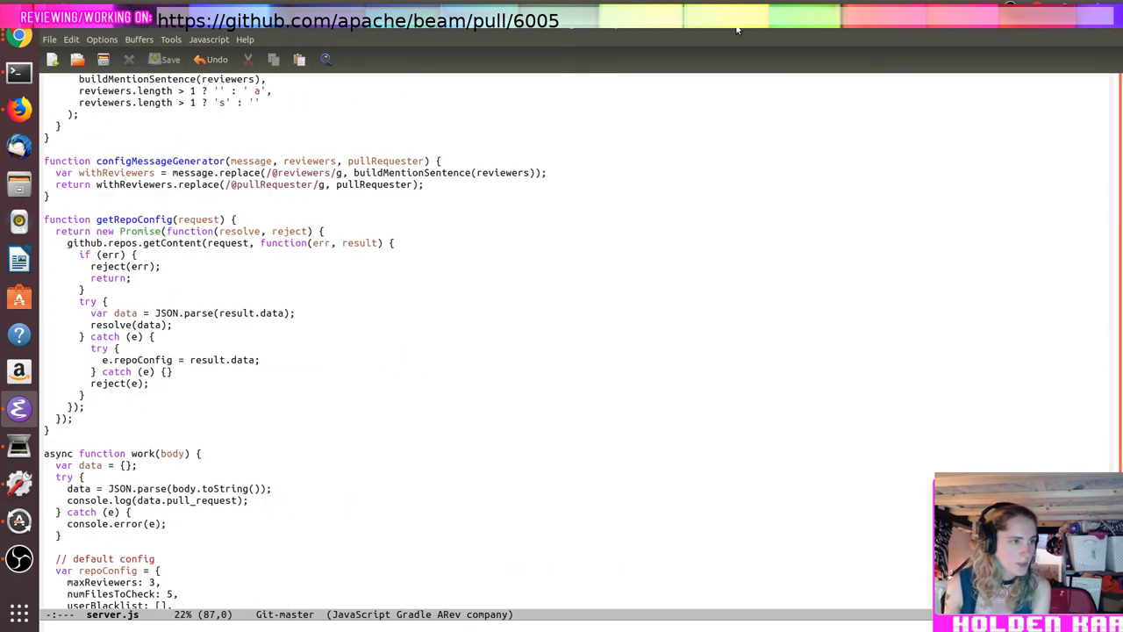
pyautogui.press('Down')
pyautogui.press('Down')
pyautogui.press('Down')
pyautogui.press('Down')
pyautogui.press('Down')
pyautogui.press('Down')
pyautogui.press('Down')
pyautogui.press('Down')
pyautogui.press('Down')
pyautogui.press('Down')
pyautogui.press('Down')
pyautogui.press('Down')
pyautogui.press('Down')
pyautogui.press('Down')
pyautogui.press('Down')
pyautogui.press('Down')
pyautogui.press('Down')
pyautogui.press('Down')
pyautogui.press('Down')
pyautogui.press('Down')
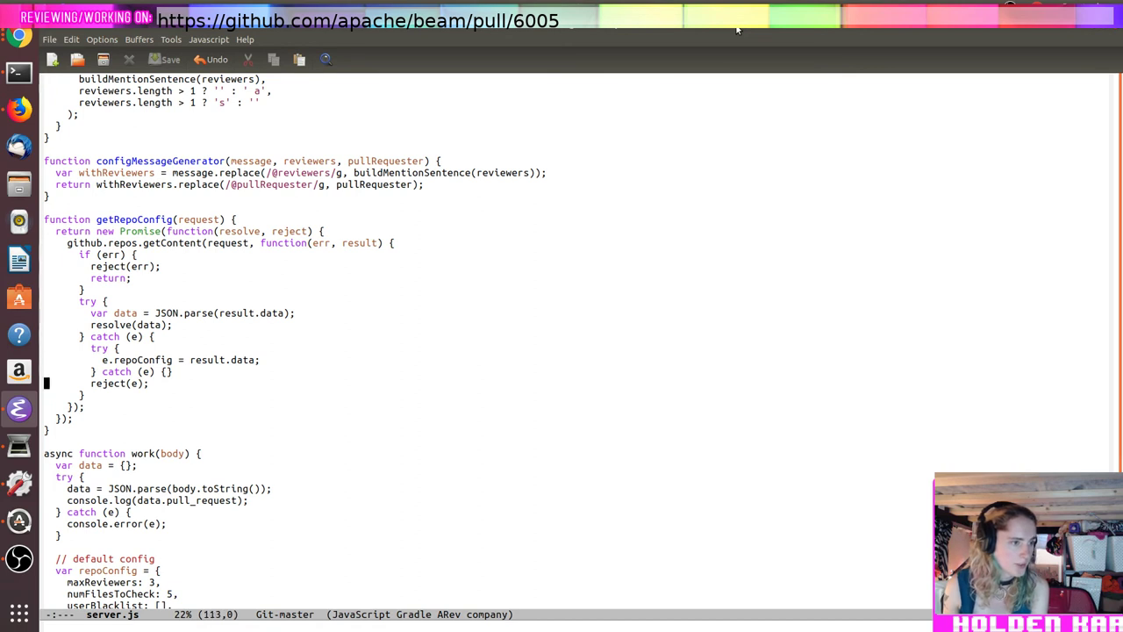
pyautogui.press('Up')
pyautogui.press('Up')
pyautogui.press('Up')
pyautogui.press('Up')
pyautogui.press('Up')
pyautogui.press('Up')
pyautogui.press('Up')
pyautogui.press('Up')
pyautogui.press('Up')
pyautogui.press('Up')
pyautogui.press('Up')
pyautogui.press('Up')
pyautogui.press('Up')
pyautogui.press('Up')
pyautogui.press('Up')
pyautogui.press('Down')
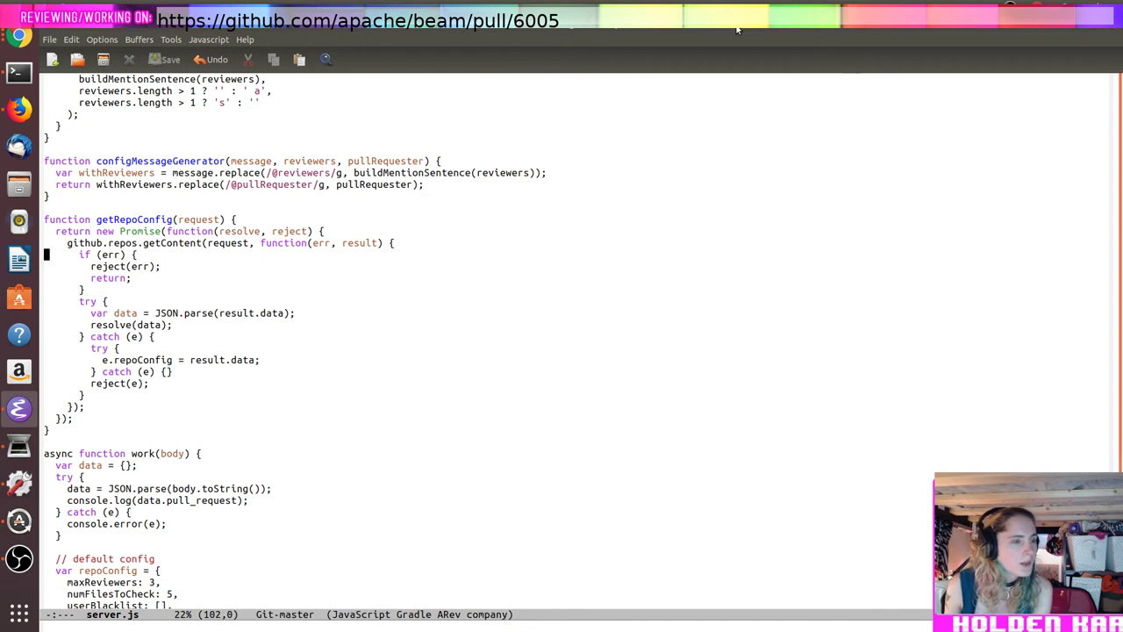
pyautogui.press('Down')
pyautogui.press('Down')
pyautogui.press('Down')
pyautogui.press('Down')
pyautogui.press('Down')
pyautogui.press('Down')
pyautogui.press('Down')
pyautogui.press('Down')
pyautogui.press('Down')
pyautogui.press('Down')
pyautogui.press('Down')
pyautogui.press('Down')
pyautogui.press('Down')
pyautogui.press('Down')
pyautogui.press('Down')
pyautogui.press('Down')
pyautogui.press('Down')
pyautogui.press('Down')
pyautogui.press('Down')
pyautogui.press('Down')
pyautogui.press('Down')
pyautogui.press('Down')
pyautogui.press('Down')
pyautogui.press('Down')
pyautogui.press('Down')
pyautogui.press('Down')
pyautogui.press('Down')
pyautogui.press('Down')
pyautogui.press('Down')
pyautogui.press('Down')
pyautogui.press('Down')
pyautogui.press('Down')
pyautogui.press('Down')
pyautogui.press('Down')
pyautogui.press('Down')
pyautogui.press('Up')
pyautogui.press('Up')
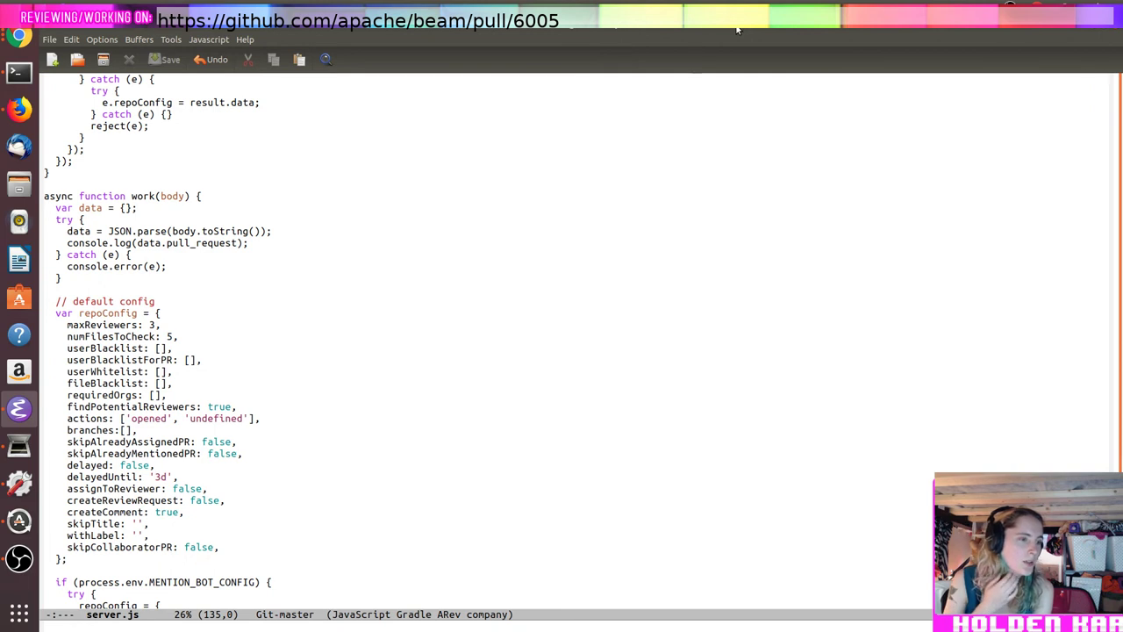
pyautogui.press('Up')
pyautogui.press('Up')
pyautogui.press('Left')
pyautogui.press('Left')
pyautogui.press('Left')
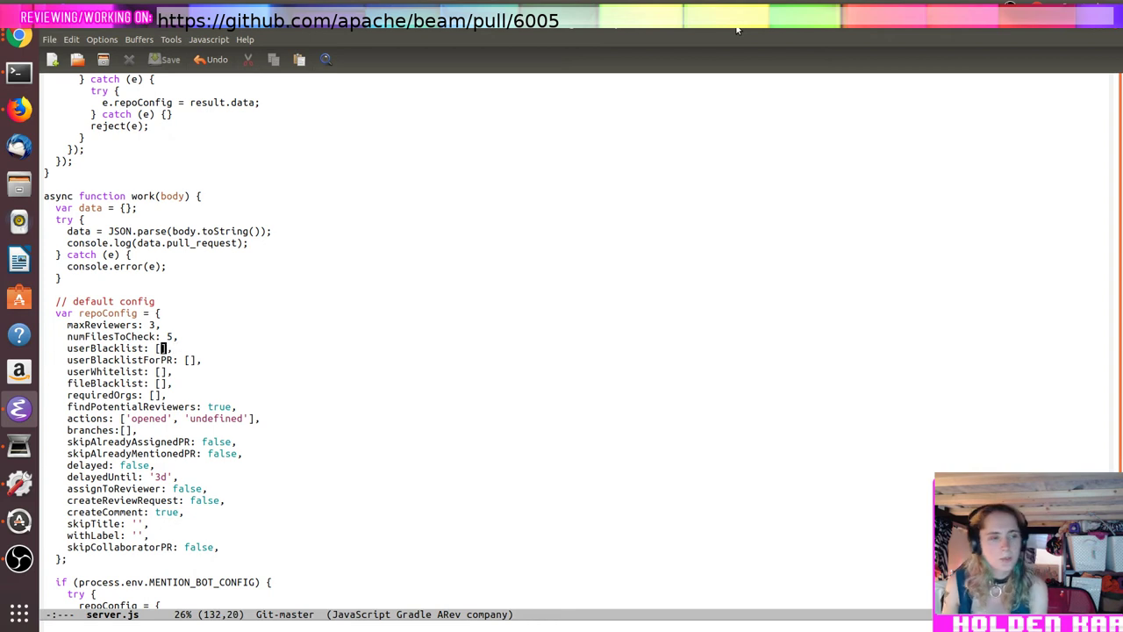
# Step: Split Emacs side by side with C-x 3 and show generate_blacklist.py on the right
pyautogui.hotkey('ctrl', 'x')
pyautogui.press('3')
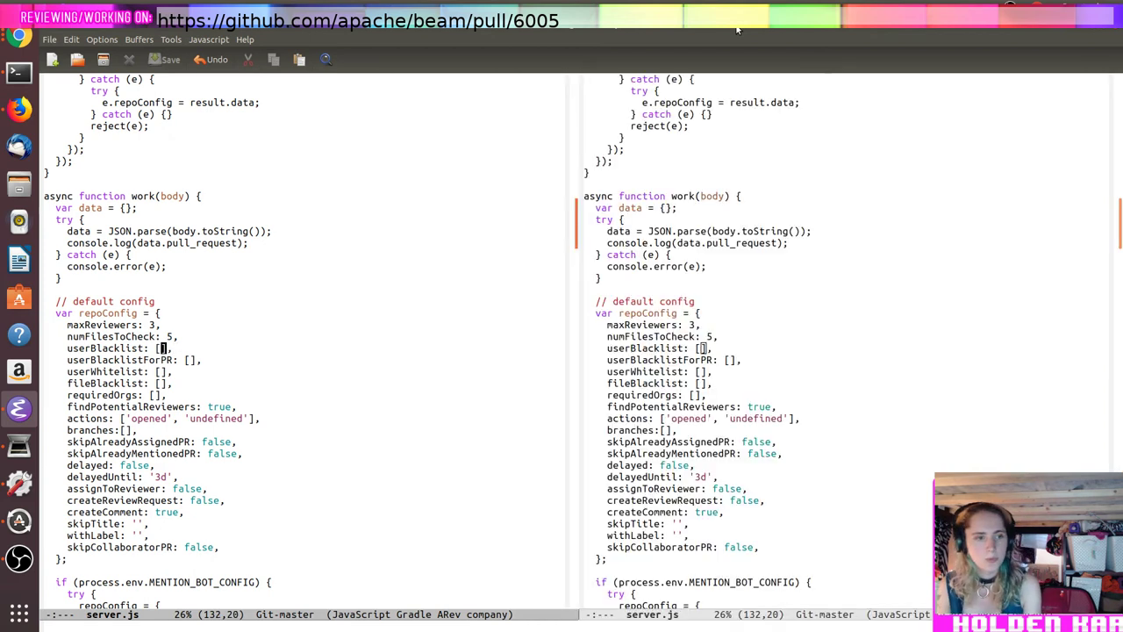
pyautogui.hotkey('ctrl', 'x')
pyautogui.write('bv')
pyautogui.press('BackSpace')
pyautogui.write('blacklist')
pyautogui.press('BackSpace')
pyautogui.press('BackSpace')
pyautogui.press('BackSpace')
pyautogui.press('BackSpace')
pyautogui.press('BackSpace')
pyautogui.press('BackSpace')
pyautogui.press('BackSpace')
pyautogui.press('BackSpace')
pyautogui.press('BackSpace')
pyautogui.write('generate_bla')
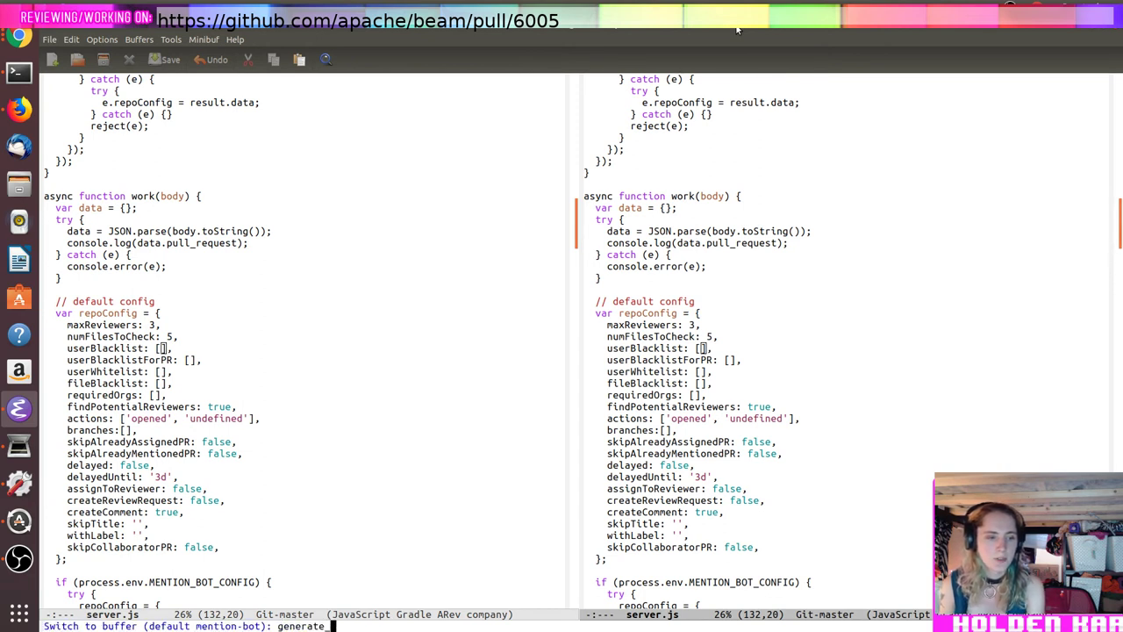
pyautogui.press('Return')
# Step: Open compute_blacklist.pl from the ~/repos/github-contributors-list folder in Emacs
pyautogui.press('alt+less')
pyautogui.hotkey('ctrl', 'x')
pyautogui.hotkey('ctrl', 'f')
pyautogui.press('BackSpace')
pyautogui.press('BackSpace')
pyautogui.press('BackSpace')
pyautogui.press('BackSpace')
pyautogui.press('BackSpace')
pyautogui.press('BackSpace')
pyautogui.press('BackSpace')
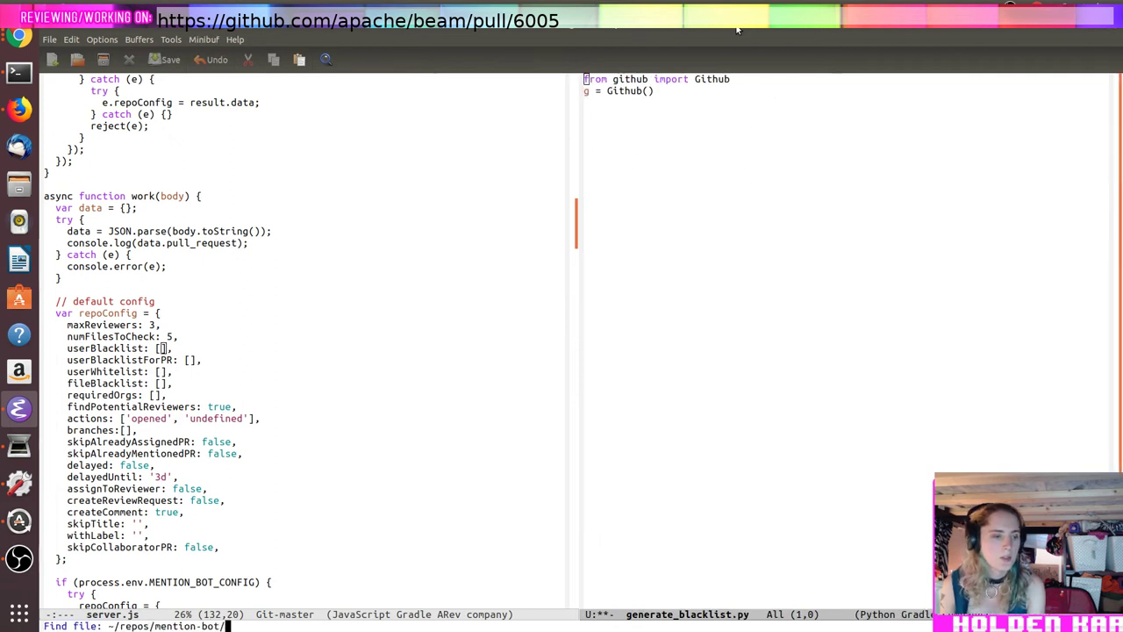
pyautogui.press('Return')
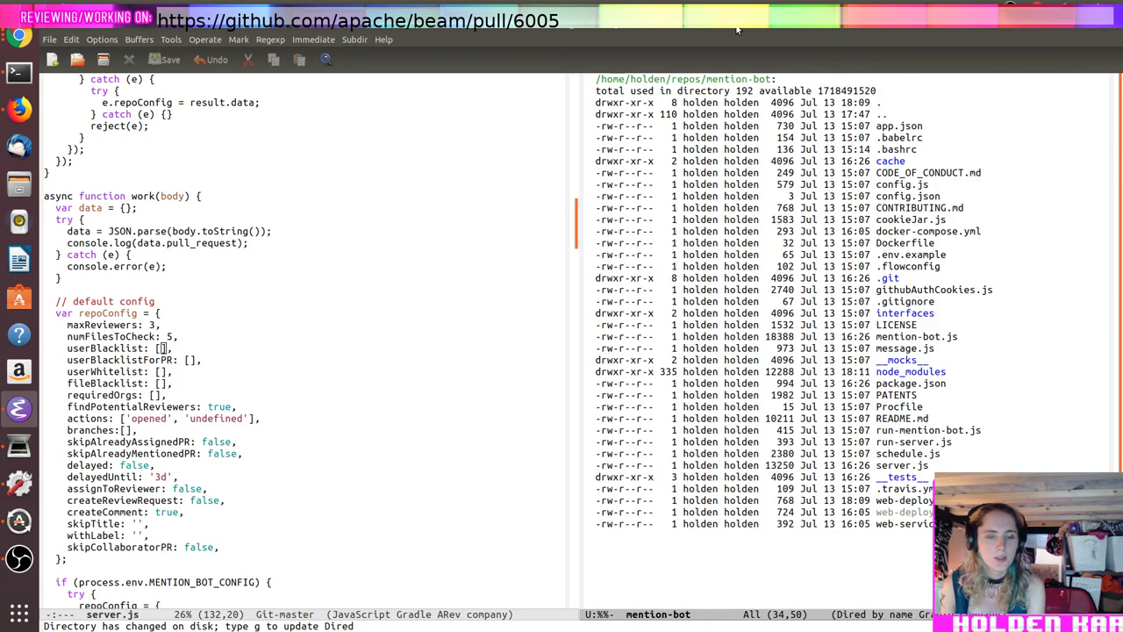
pyautogui.hotkey('ctrl', 'x')
pyautogui.hotkey('ctrl', 'f')
pyautogui.press('BackSpace')
pyautogui.press('BackSpace')
pyautogui.press('BackSpace')
pyautogui.press('BackSpace')
pyautogui.press('BackSpace')
pyautogui.press('BackSpace')
pyautogui.press('BackSpace')
pyautogui.press('BackSpace')
pyautogui.press('BackSpace')
pyautogui.press('BackSpace')
pyautogui.press('BackSpace')
pyautogui.press('BackSpace')
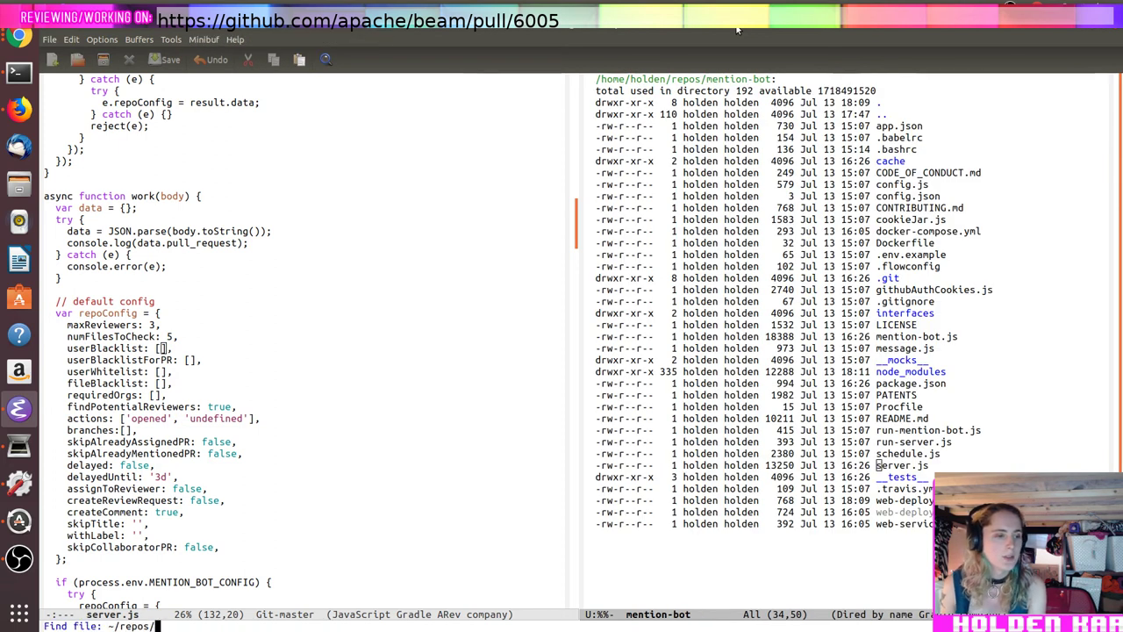
pyautogui.press('Return')
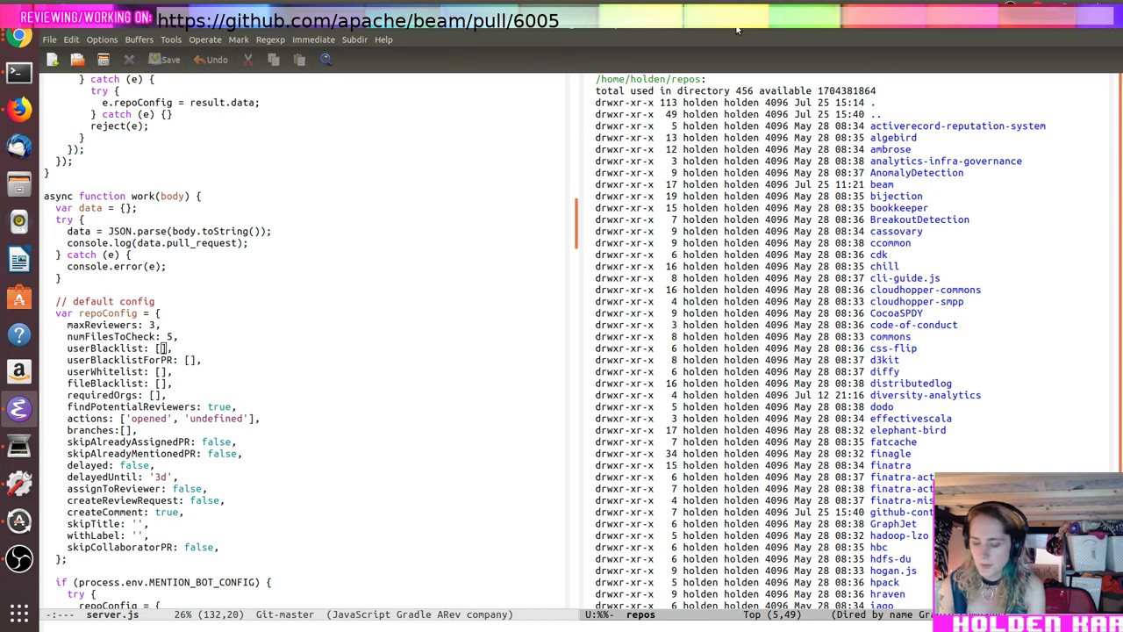
pyautogui.hotkey('ctrl', 'x')
pyautogui.hotkey('ctrl', 'f')
pyautogui.write('github-contributors-list/')
pyautogui.press('Return')
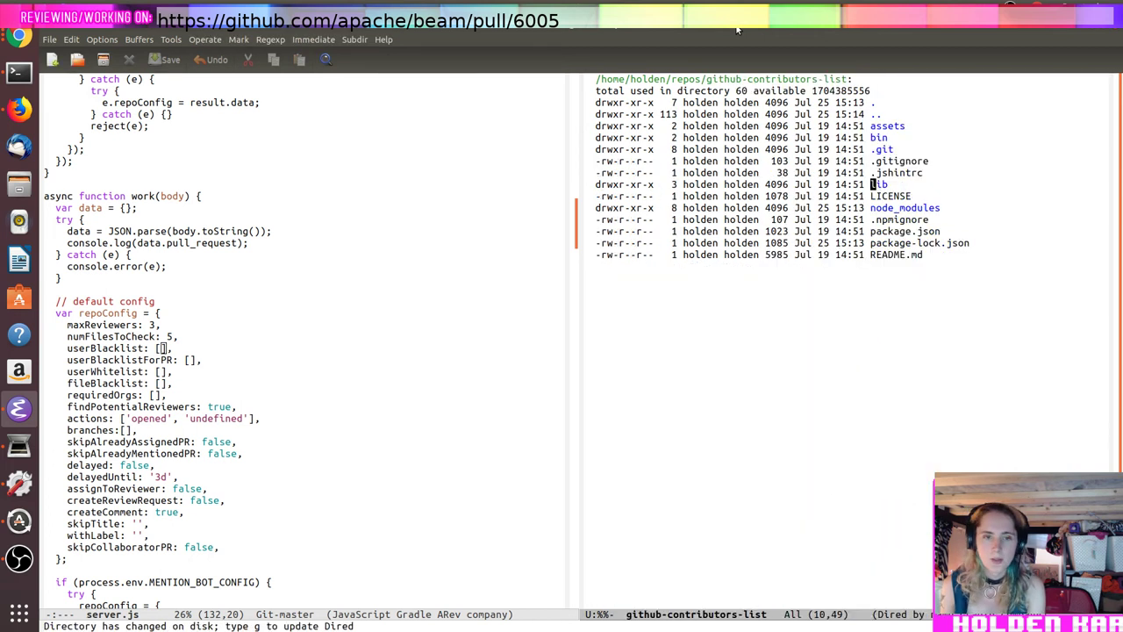
pyautogui.press('g')
pyautogui.press('Up')
pyautogui.press('Up')
pyautogui.press('Up')
pyautogui.press('Up')
pyautogui.press('Up')
pyautogui.press('Up')
pyautogui.press('Up')
pyautogui.press('Up')
pyautogui.press('Return')
# Step: Make the print line output each name in single quotes followed by a comma, then save
pyautogui.hotkey('alt', 'f')
pyautogui.press('Right')
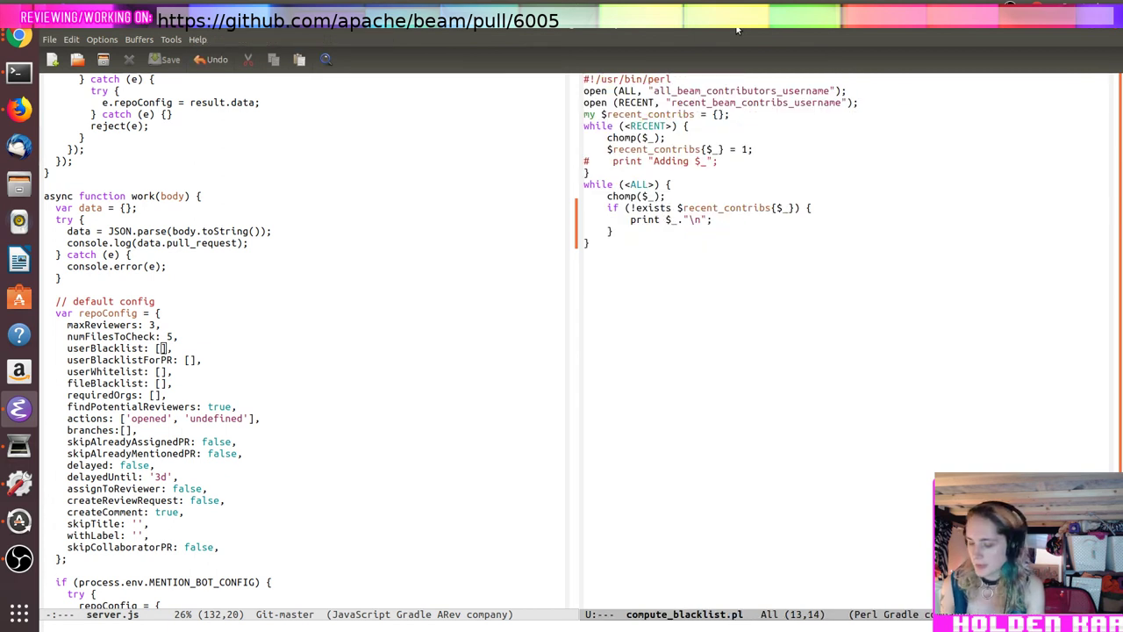
pyautogui.press('Right')
pyautogui.press('Right')
pyautogui.press('Right')
pyautogui.press('Right')
pyautogui.write("'")
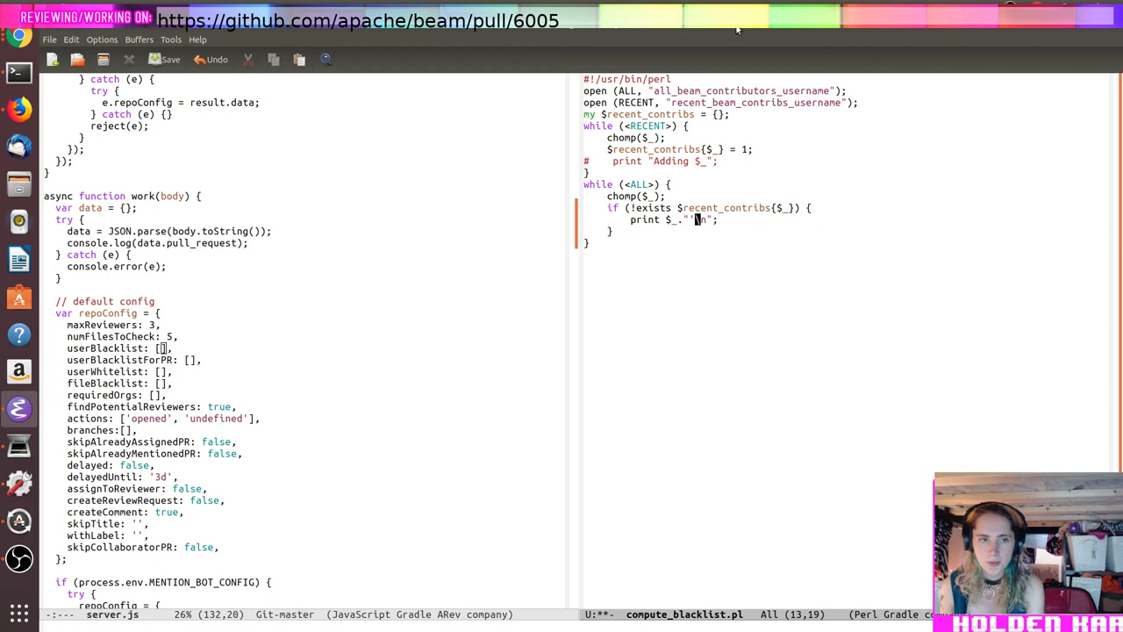
pyautogui.press('Delete')
pyautogui.press('Delete')
pyautogui.write(',')
pyautogui.press('Left')
pyautogui.press('Left')
pyautogui.press('Left')
pyautogui.press('Left')
pyautogui.press('Left')
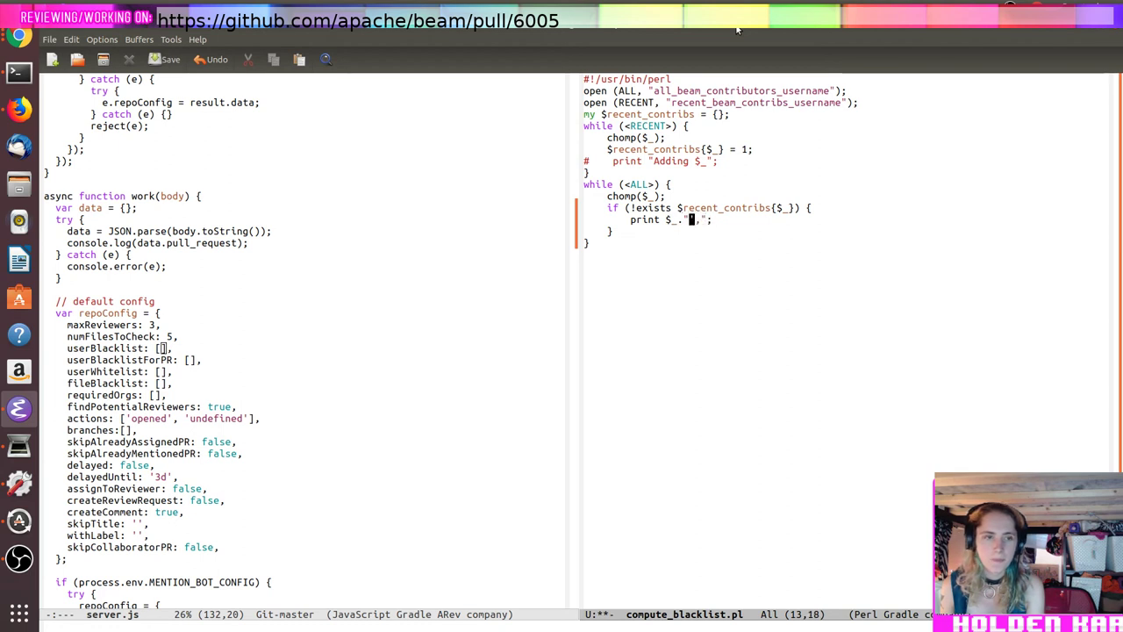
pyautogui.press('Left')
pyautogui.write('"\'')
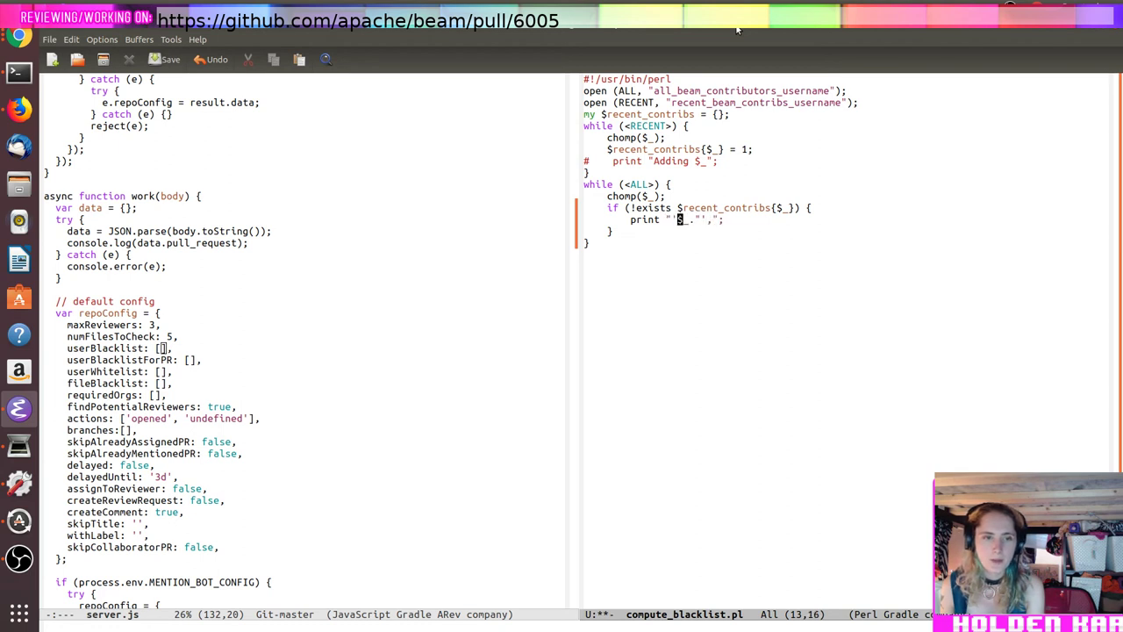
pyautogui.write('".')
pyautogui.hotkey('ctrl', 'x')
pyautogui.hotkey('ctrl', 's')
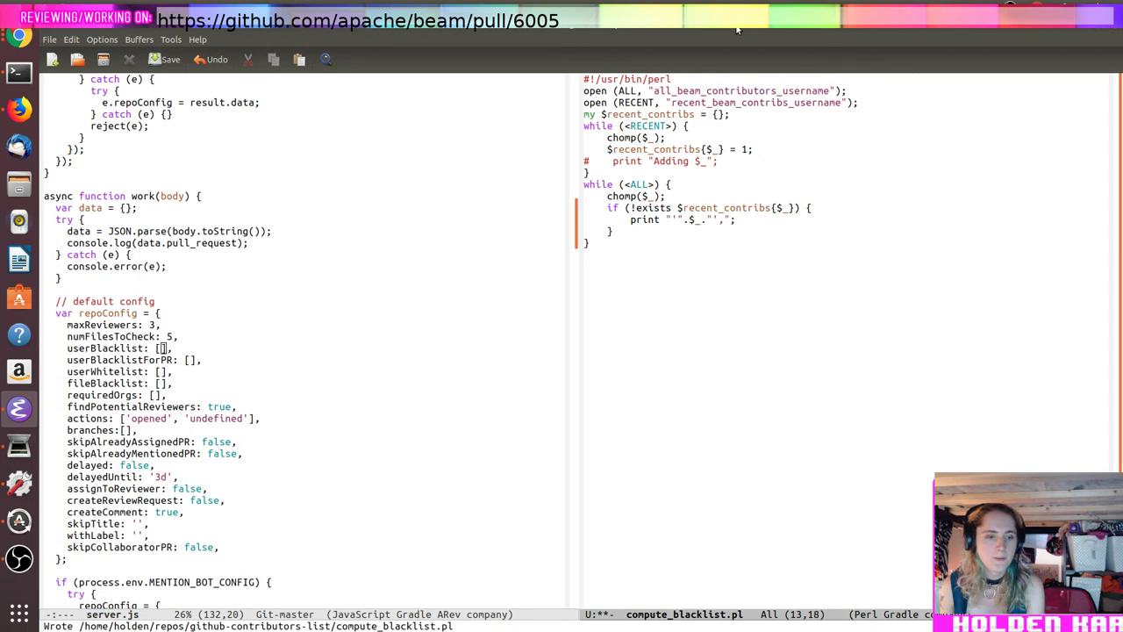
# Step: In the terminal, run perl compute_blacklist.pl in github-contributors-list, writing output to blacklist
pyautogui.hotkey('alt', 'Tab')
pyautogui.hotkey('alt', 'Tab')
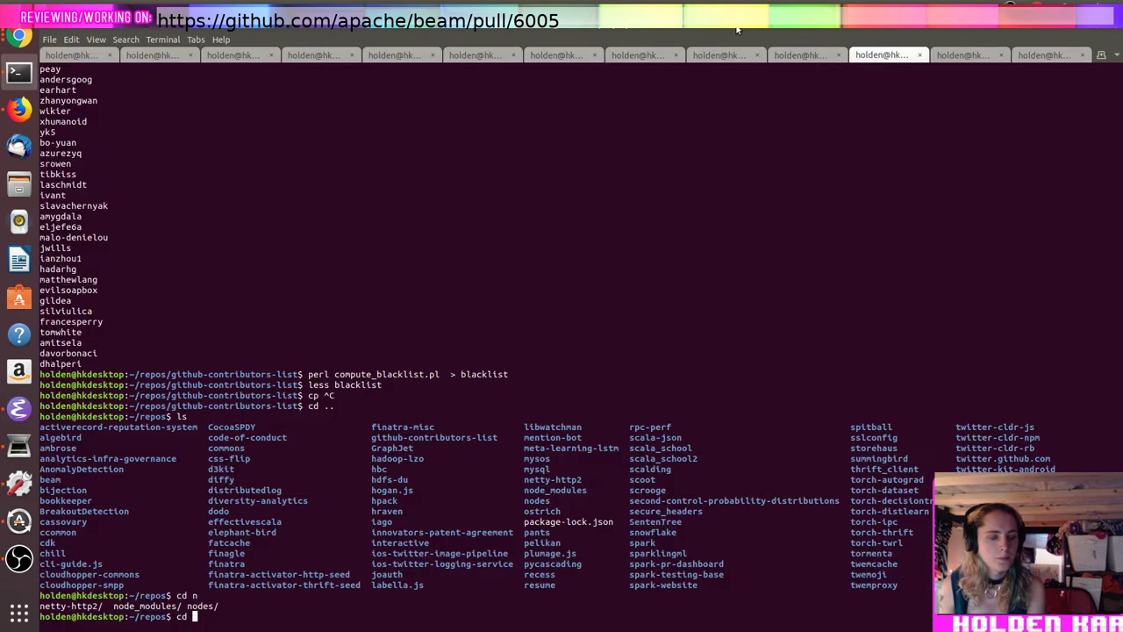
pyautogui.write('g')
pyautogui.press('Tab')
pyautogui.press('Return')
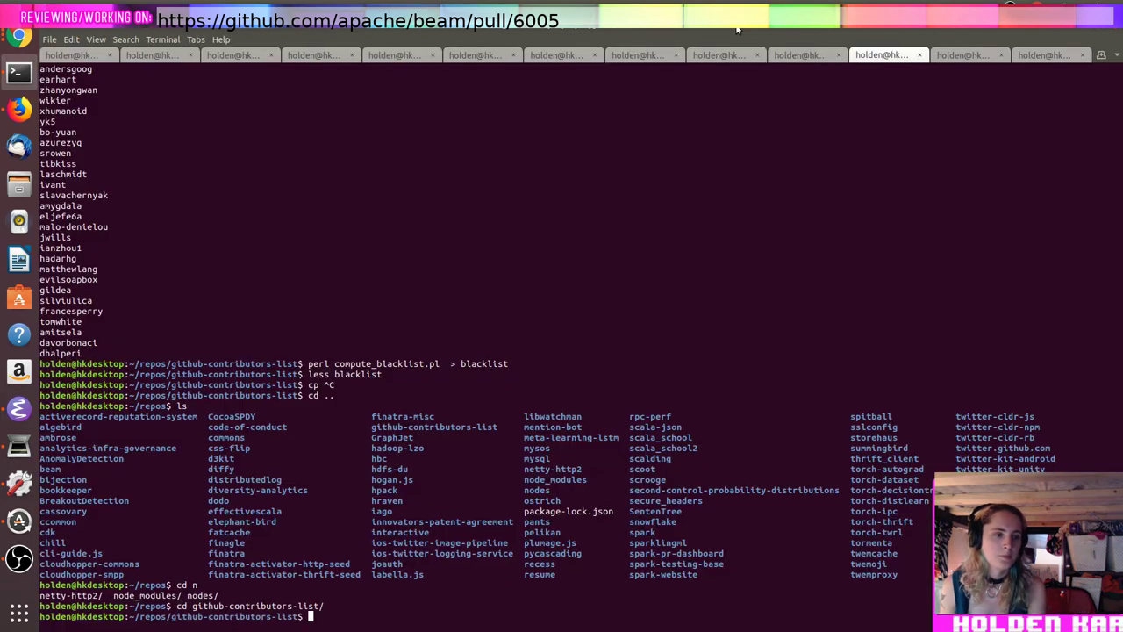
pyautogui.write('perl com')
pyautogui.press('Tab')
pyautogui.write('> blacklist')
pyautogui.press('Return')
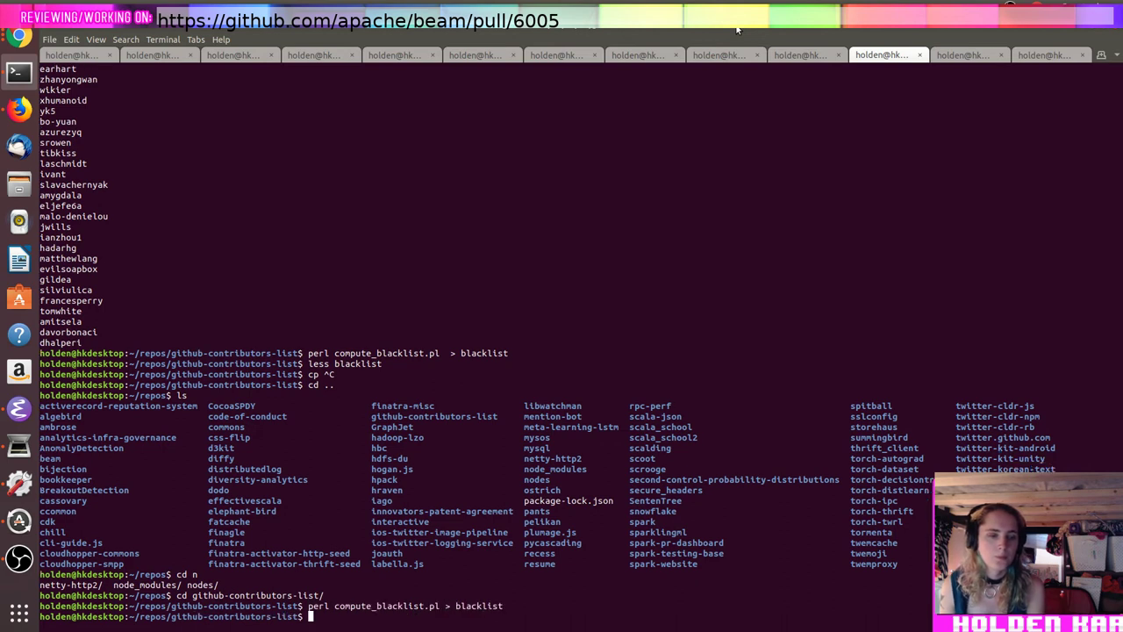
# Step: Reopen the regenerated blacklist file in Emacs and copy its line of quoted names
pyautogui.hotkey('alt', 'Tab')
pyautogui.hotkey('ctrl', 'x')
pyautogui.hotkey('ctrl', 'f')
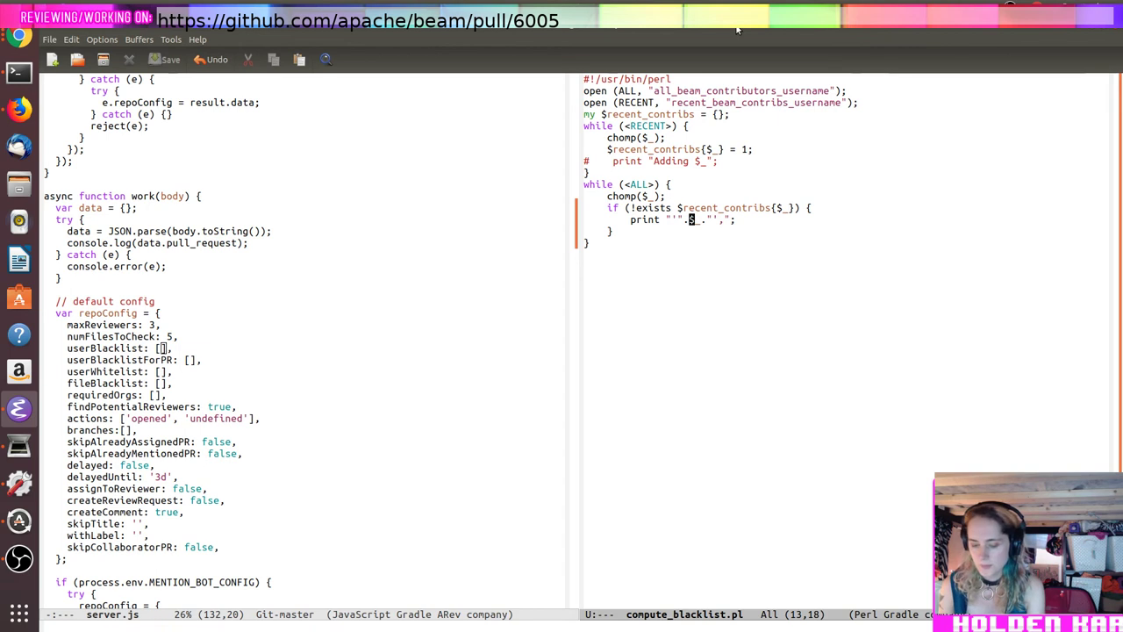
pyautogui.write('blacklist')
pyautogui.press('Return')
pyautogui.write('yes or no')
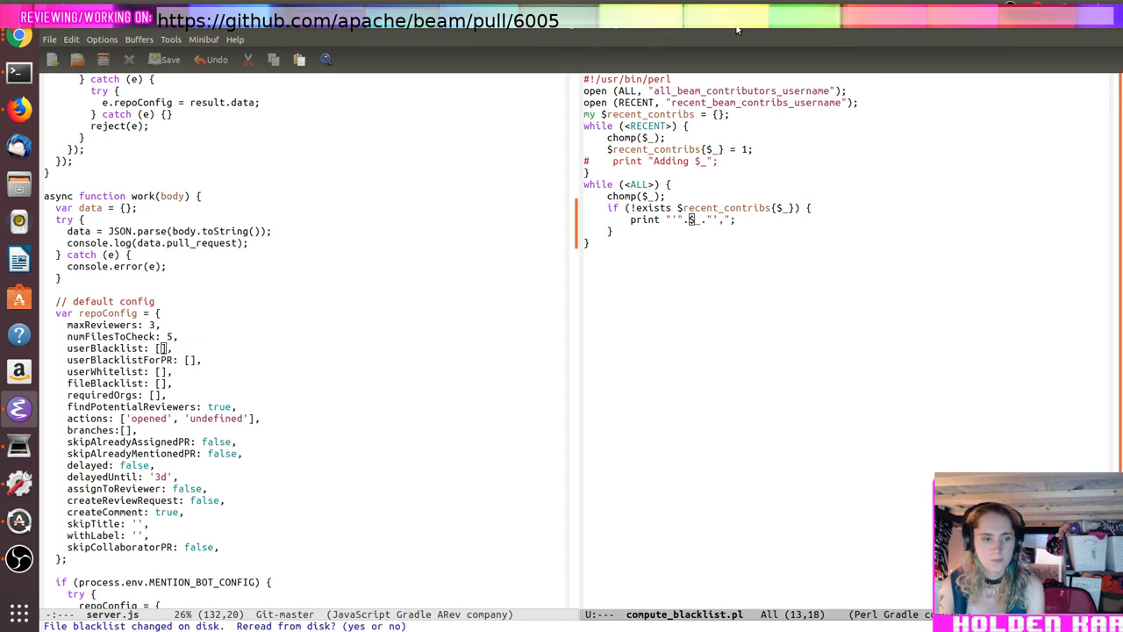
pyautogui.write('s')
pyautogui.press('Return')
pyautogui.hotkey('ctrl', 'space')
pyautogui.hotkey('ctrl', 'e')
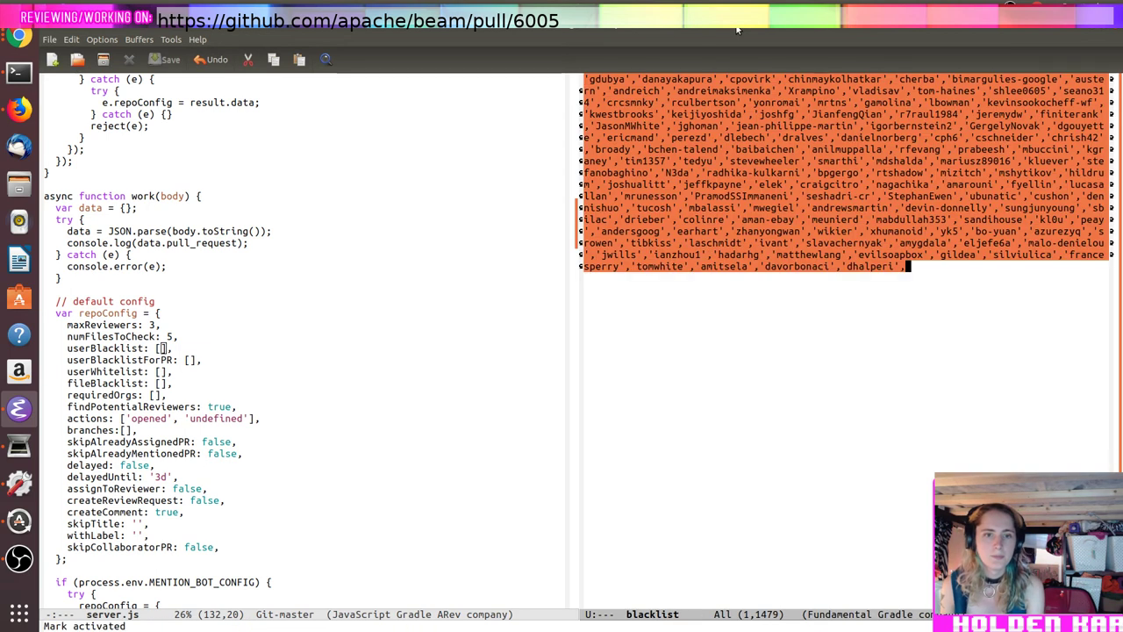
pyautogui.hotkey('alt', 'w')
# Step: Paste the names into server.js's userBlacklist, remove the trailing comma, and save
pyautogui.hotkey('ctrl', 'x')
pyautogui.press('o')
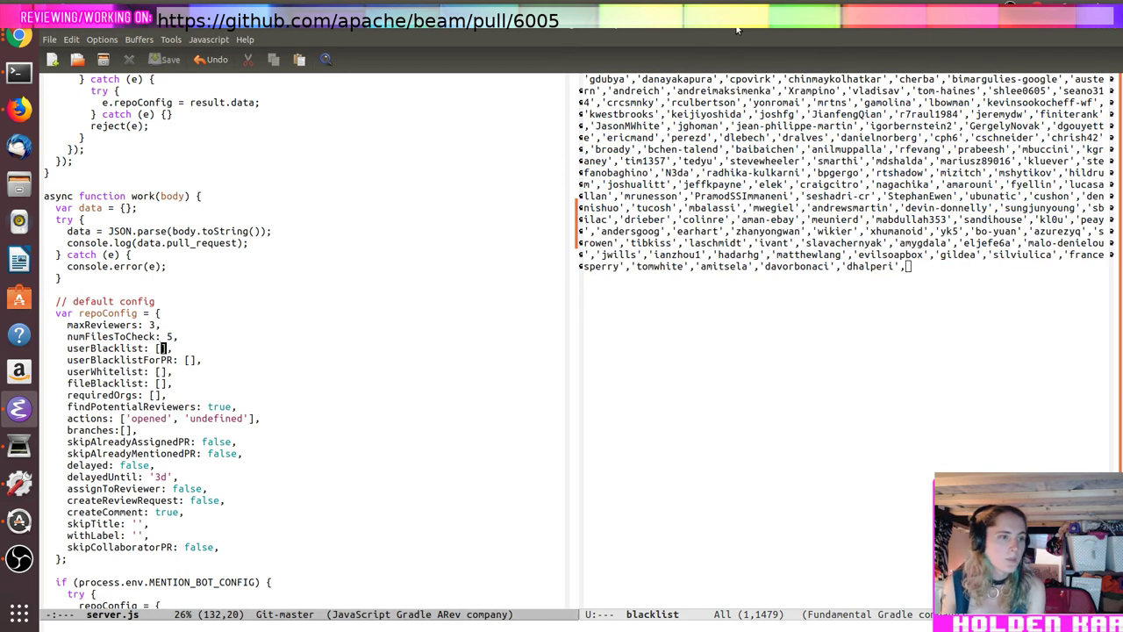
pyautogui.press('Up')
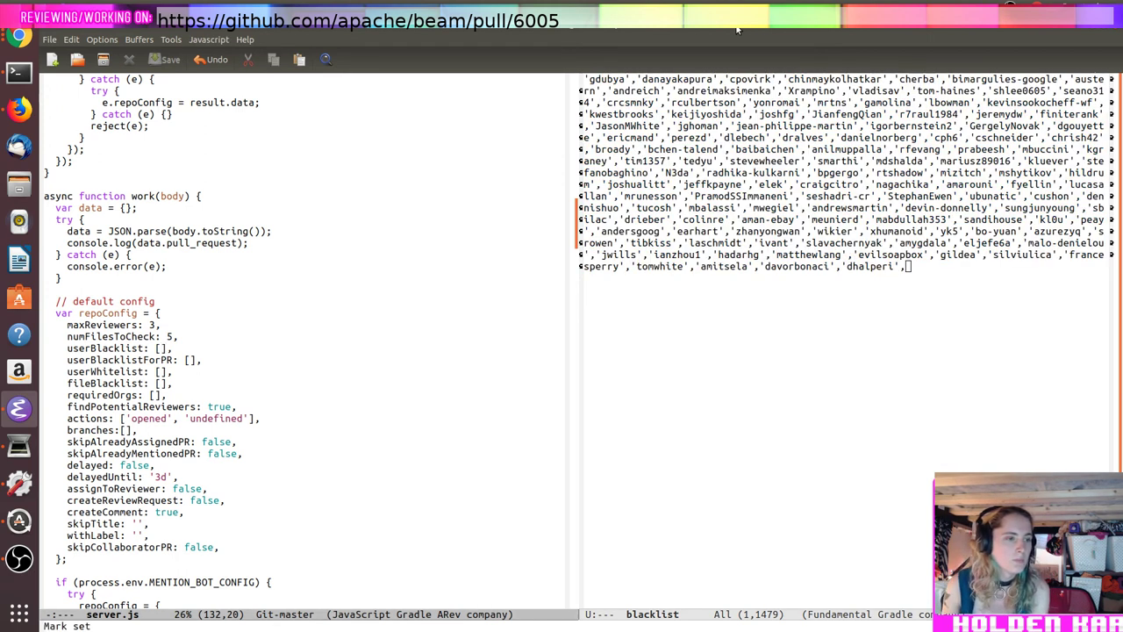
pyautogui.hotkey('ctrl', 'y')
pyautogui.press('BackSpace')
pyautogui.hotkey('ctrl', 'x')
pyautogui.hotkey('ctrl', 's')
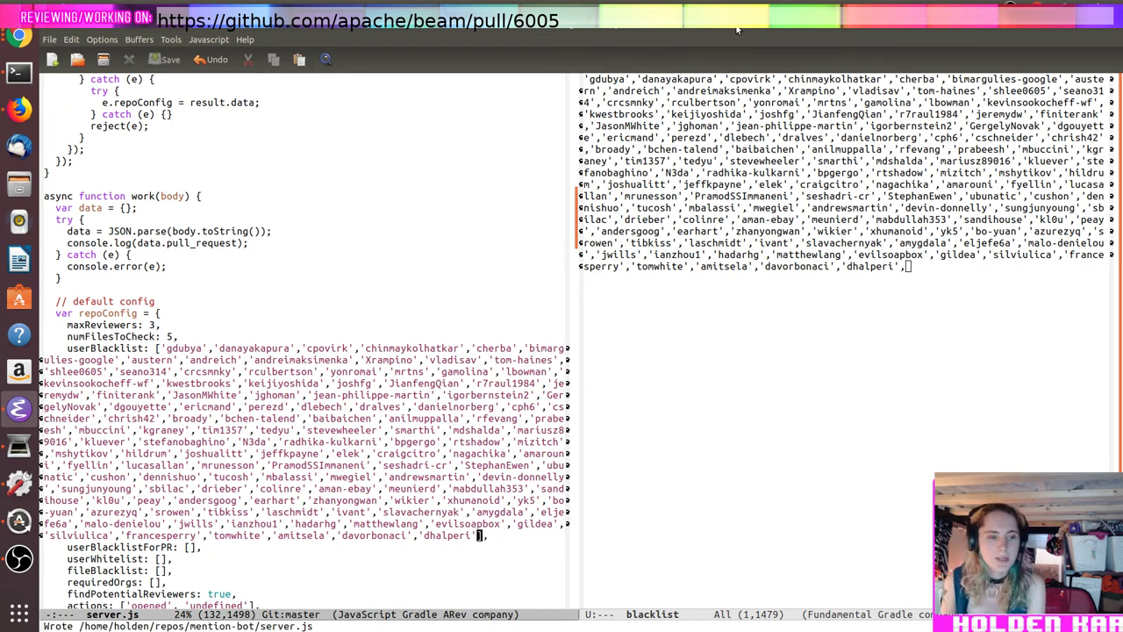
# Step: Add a '// Quick hack for now while we test this out in beam' TODO comment above userBlacklist and save
pyautogui.press('Up')
pyautogui.press('Up')
pyautogui.press('Up')
pyautogui.press('Up')
pyautogui.press('Up')
pyautogui.press('Up')
pyautogui.press('Up')
pyautogui.press('Up')
pyautogui.press('Up')
pyautogui.press('Up')
pyautogui.press('Up')
pyautogui.press('Up')
pyautogui.press('Up')
pyautogui.press('Up')
pyautogui.press('Up')
pyautogui.press('Up')
pyautogui.press('Up')
pyautogui.hotkey('ctrl', 'e')
pyautogui.press('Return')
pyautogui.write('// Quick hack for now while')
pyautogui.press('Tab')
pyautogui.hotkey('ctrl', 'a')
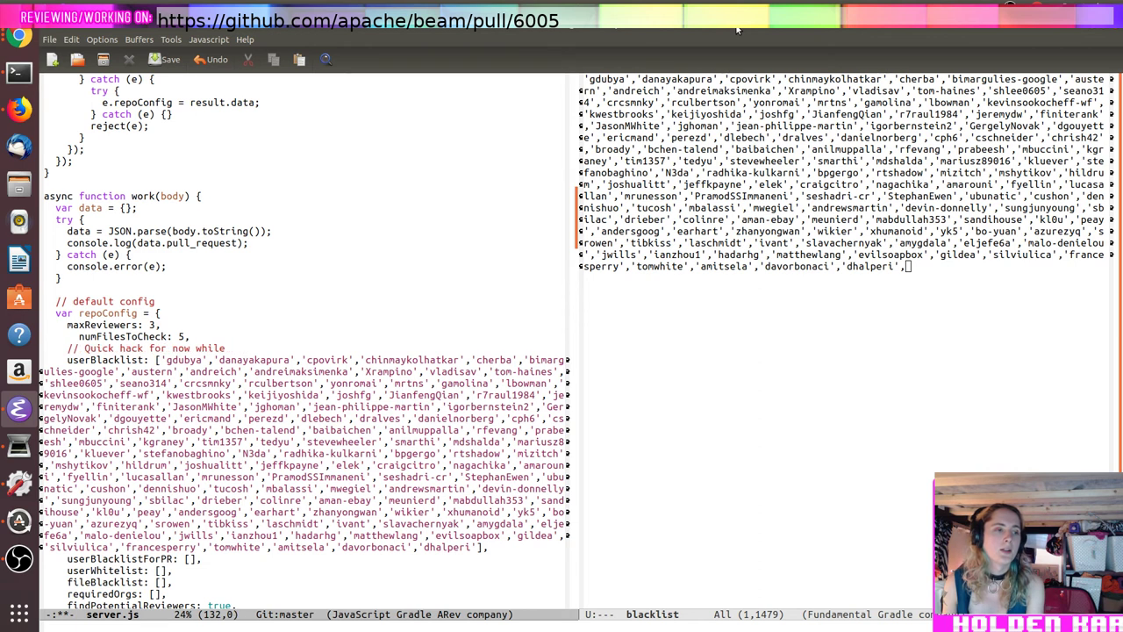
pyautogui.hotkey('ctrl', 'e')
pyautogui.write('we test this out in beam,')
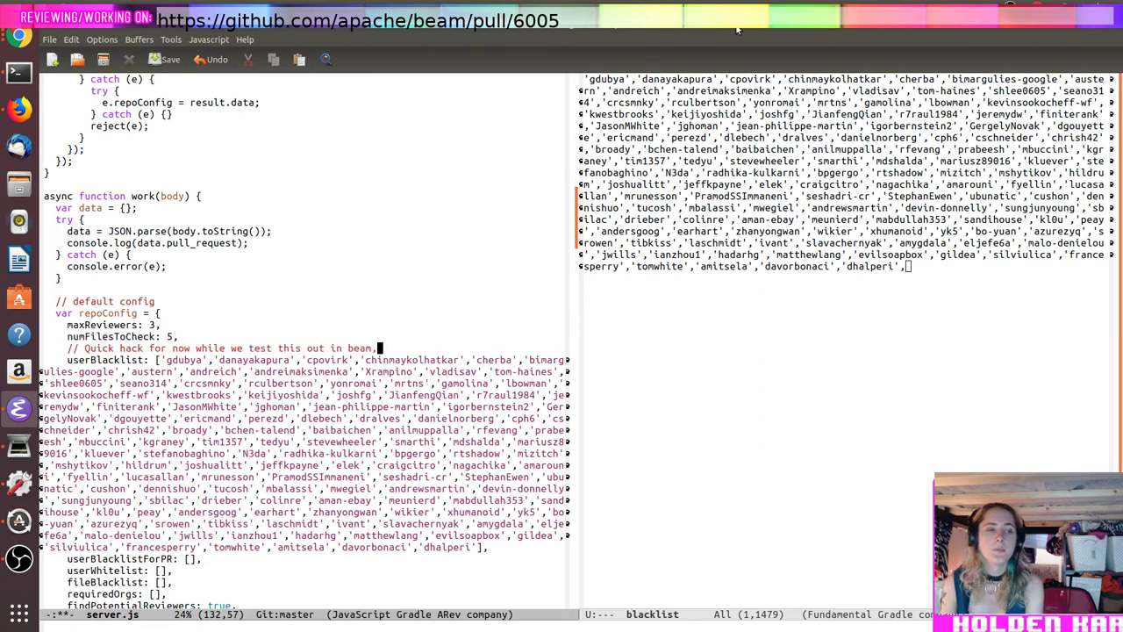
pyautogui.write(' blacklist ')
pyautogui.write('of lapsed contr')
pyautogui.write('ibutors. ')
pyautogui.write('TODO(holde')
pyautogui.write('n): add sup')
pyautogui.write('port for dynami')
pyautogui.write('cally generating')
pyautogui.press('BackSpace')
pyautogui.press('BackSpace')
pyautogui.press('BackSpace')
pyautogui.press('BackSpace')
pyautogui.press('BackSpace')
pyautogui.press('BackSpace')
pyautogui.press('BackSpace')
pyautogui.press('BackSpace')
pyautogui.press('BackSpace')
pyautogui.press('BackSpace')
pyautogui.press('BackSpace')
pyautogui.press('BackSpace')
pyautogui.press('BackSpace')
pyautogui.press('BackSpace')
pyautogui.press('BackSpace')
pyautogui.press('BackSpace')
pyautogui.press('BackSpace')
pyautogui.press('BackSpace')
pyautogui.press('BackSpace')
pyautogui.press('BackSpace')
pyautogui.press('BackSpace')
pyautogui.press('BackSpace')
pyautogui.press('BackSpace')
pyautogui.write('checking users last contrib and filtering based on this.')
pyautogui.hotkey('ctrl', 'x')
pyautogui.hotkey('ctrl', 's')
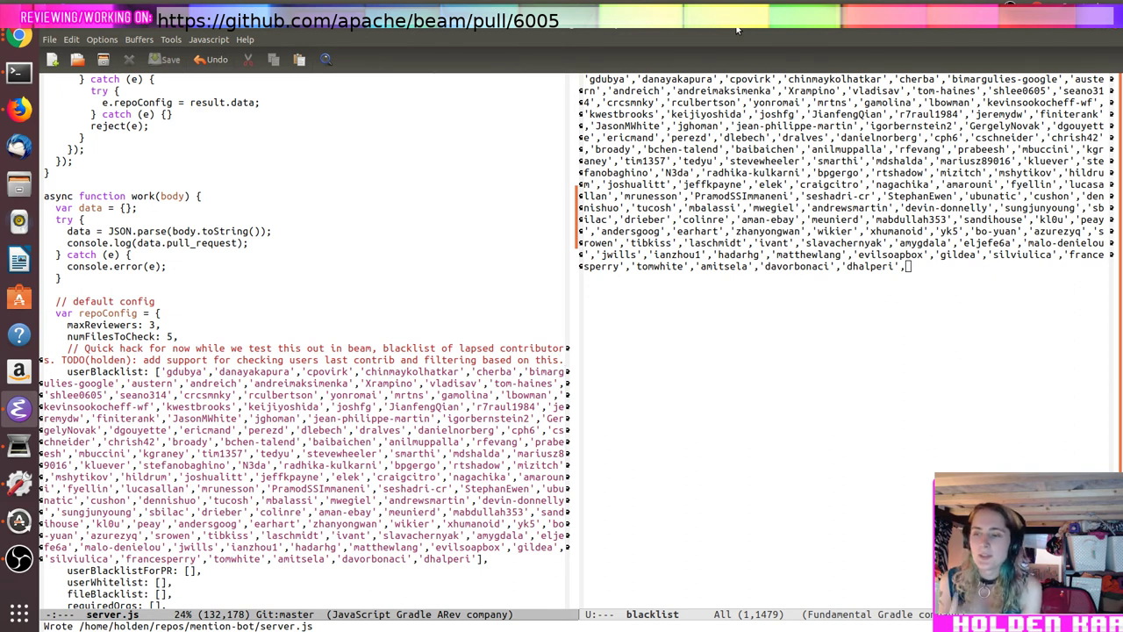
pyautogui.hotkey('alt', 'Tab')
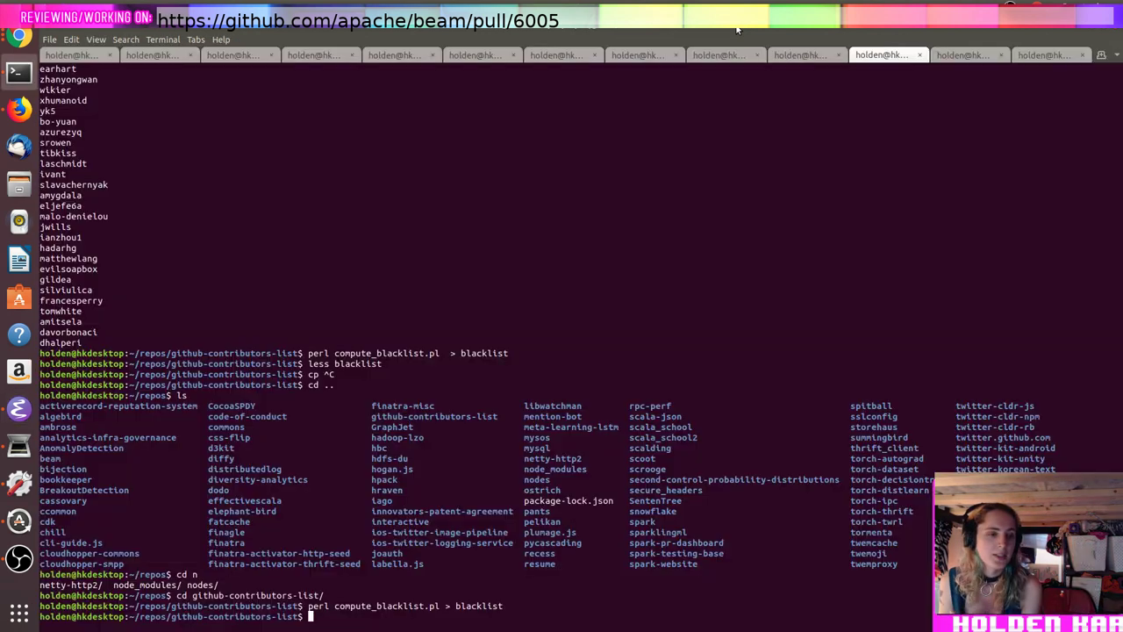
# Step: Move from github-contributors-list into the mention-bot repo and list its files
pyautogui.write('cd ..')
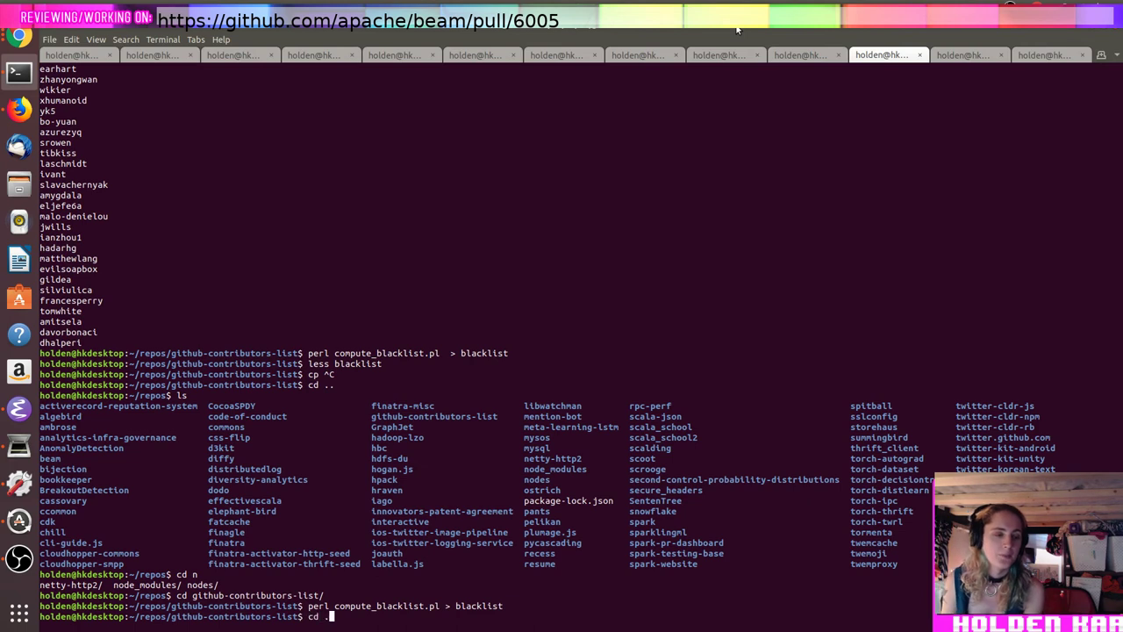
pyautogui.press('Return')
pyautogui.write('ls')
pyautogui.press('Return')
pyautogui.hotkey('alt', 'Tab')
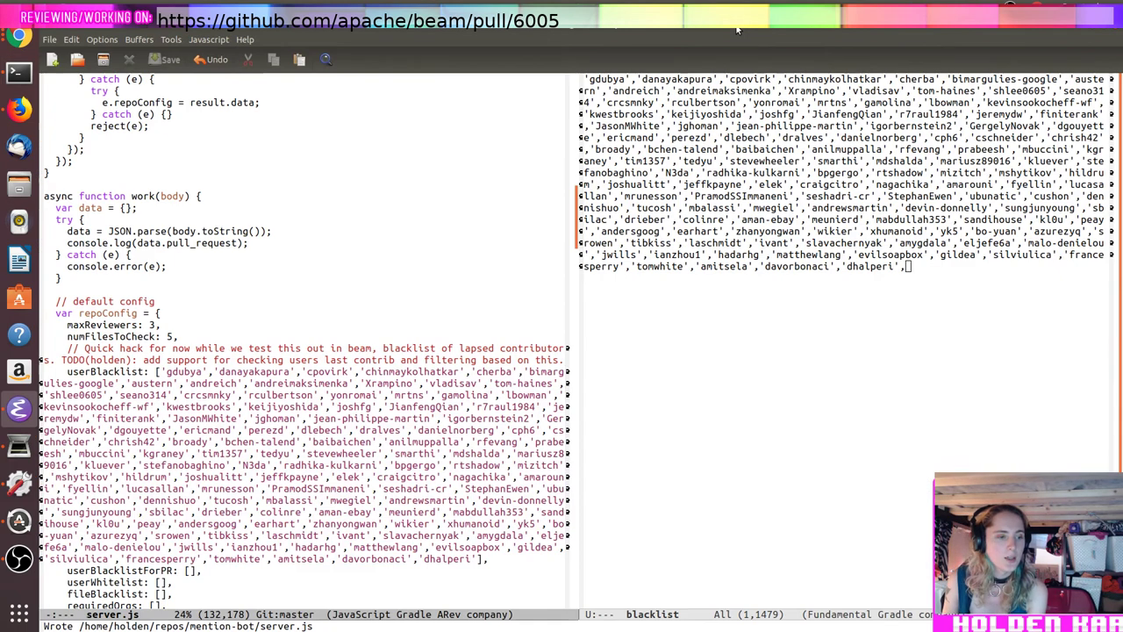
pyautogui.hotkey('alt', 'Tab')
pyautogui.write('cd mention-bot/')
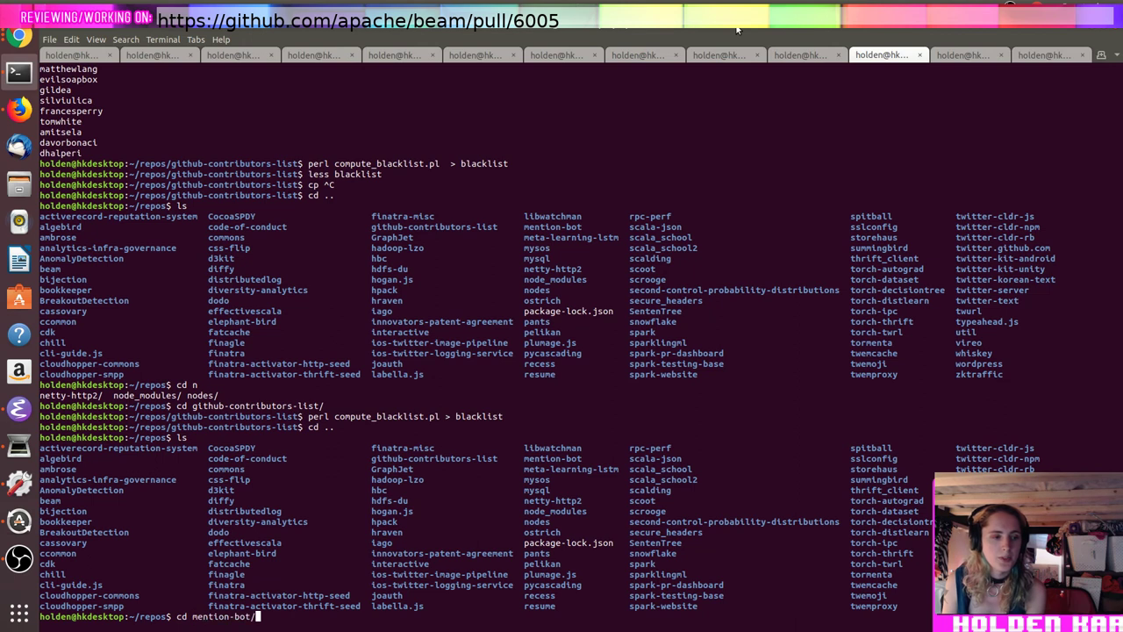
pyautogui.press('Return')
pyautogui.write('ls')
pyautogui.press('Return')
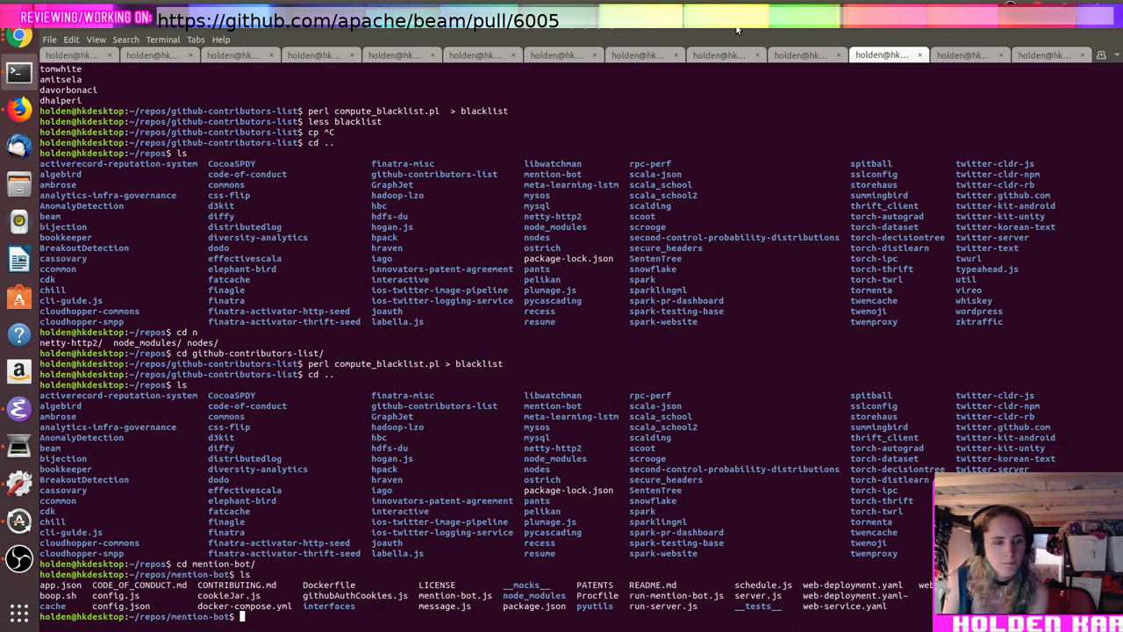
# Step: Page through README.md with less to read the Docker build instructions
pyautogui.write('less README.md')
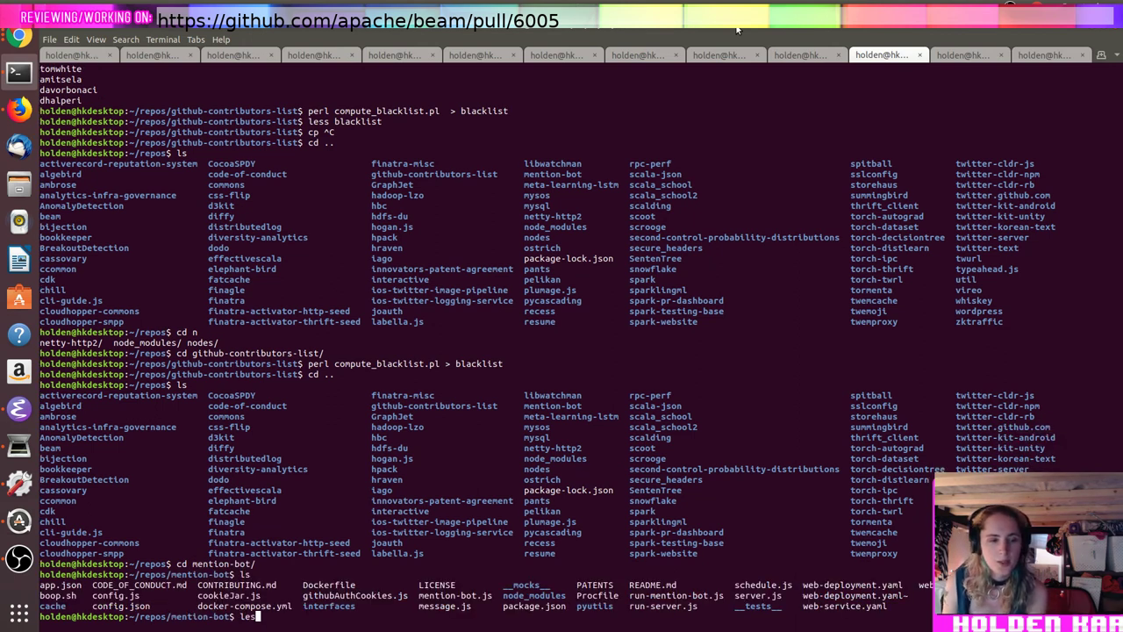
pyautogui.press('Return')
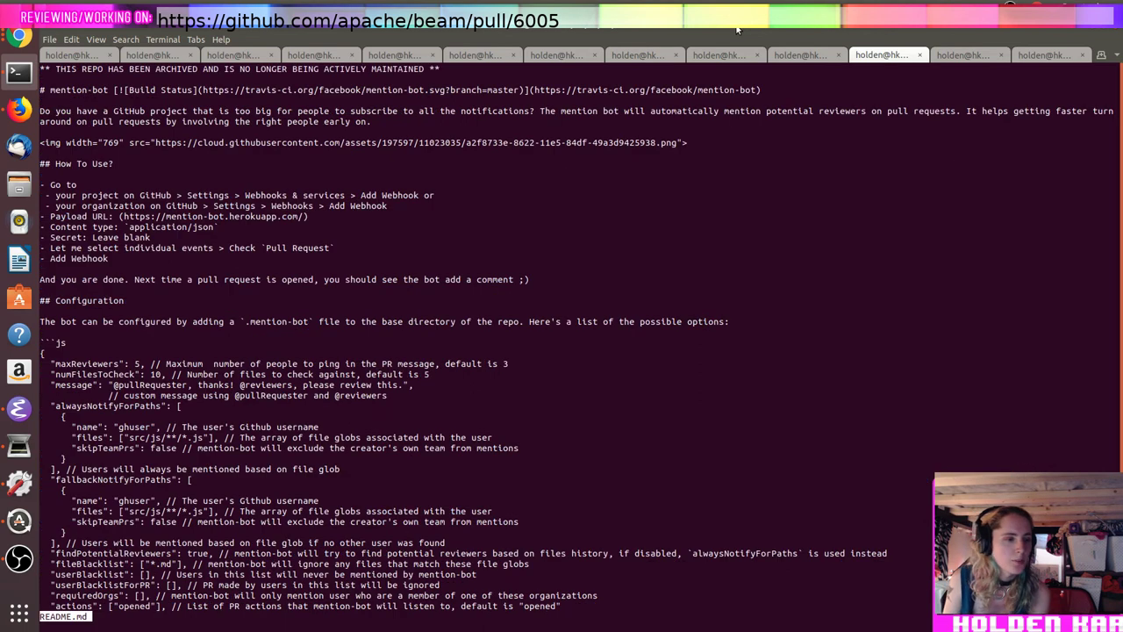
pyautogui.press('space')
pyautogui.press('space')
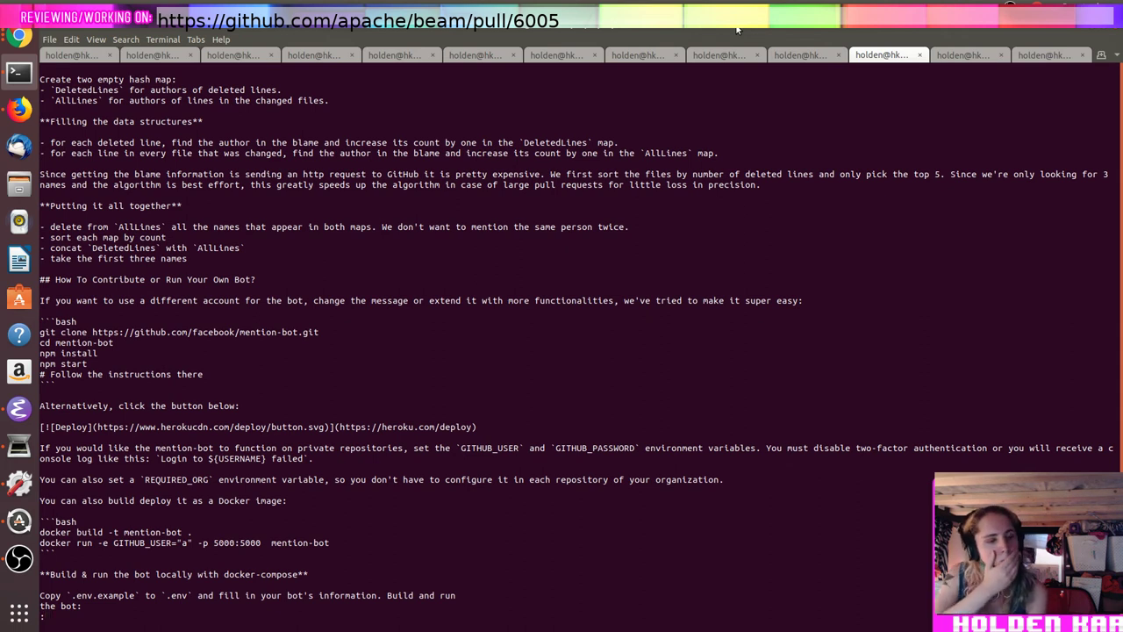
pyautogui.press('space')
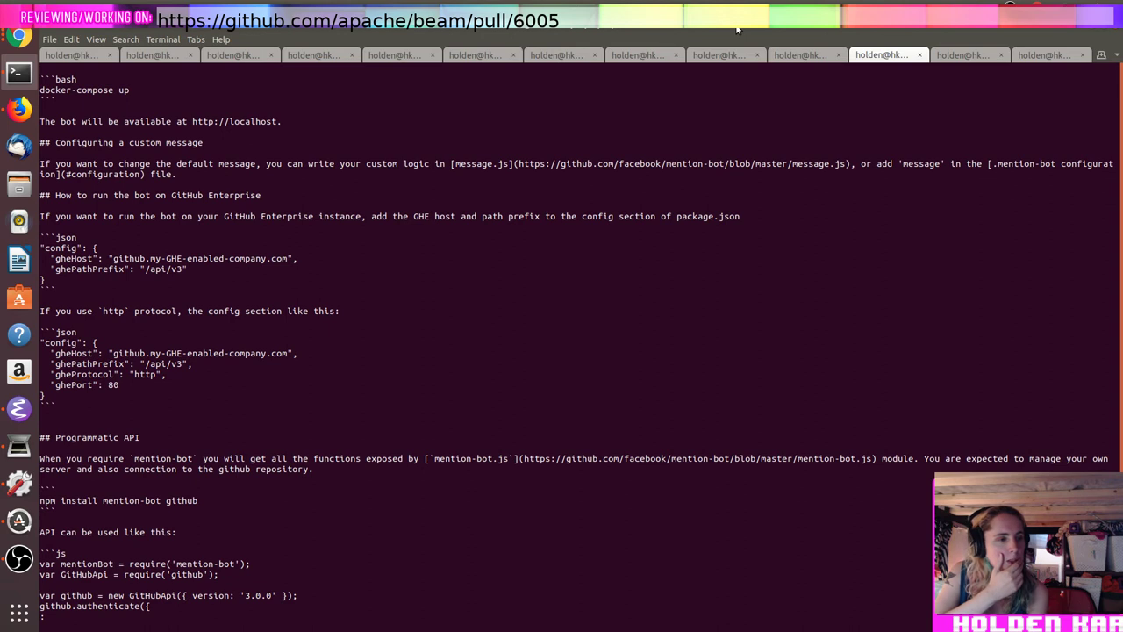
pyautogui.press('space')
# Step: List the mention-bot files again and show the local Docker images
pyautogui.write('q')
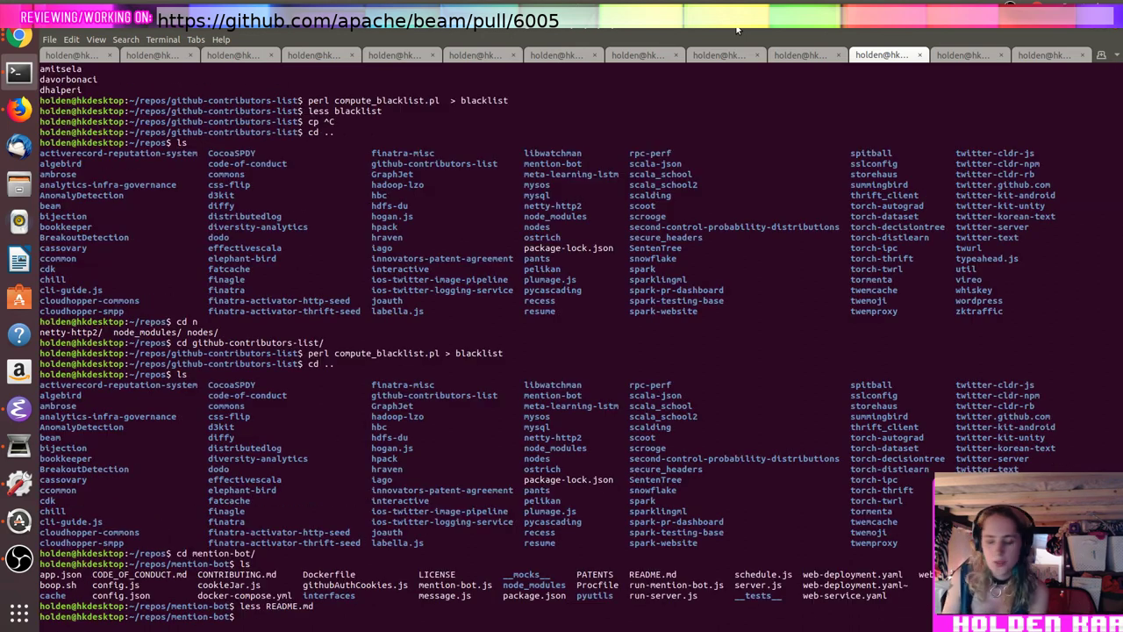
pyautogui.write('ls')
pyautogui.press('Return')
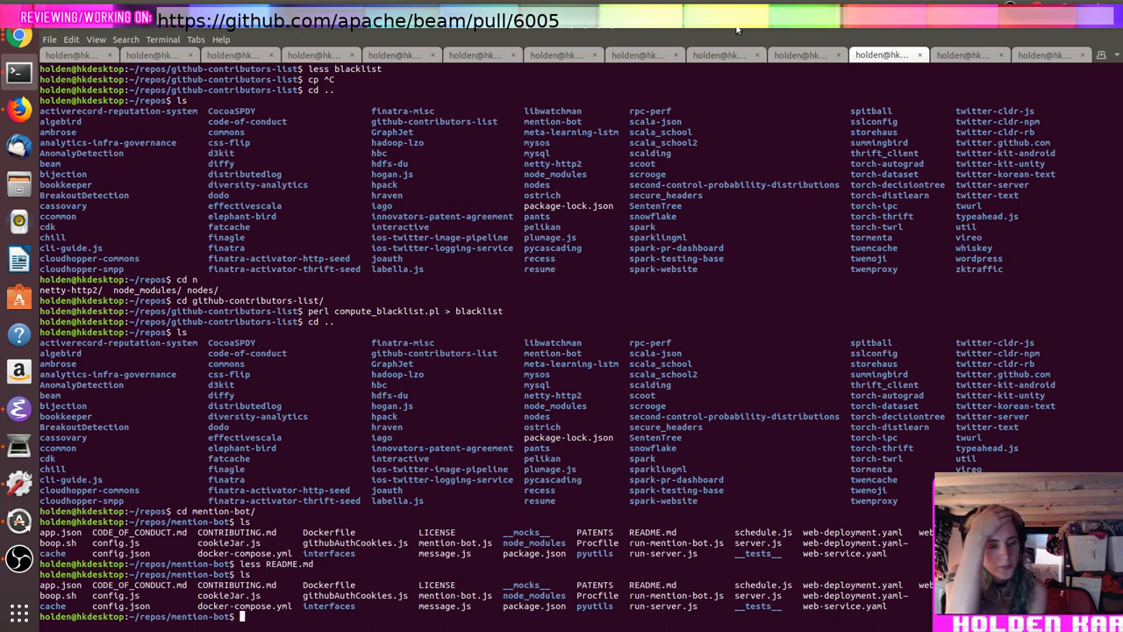
pyautogui.write('docker images')
pyautogui.press('Return')
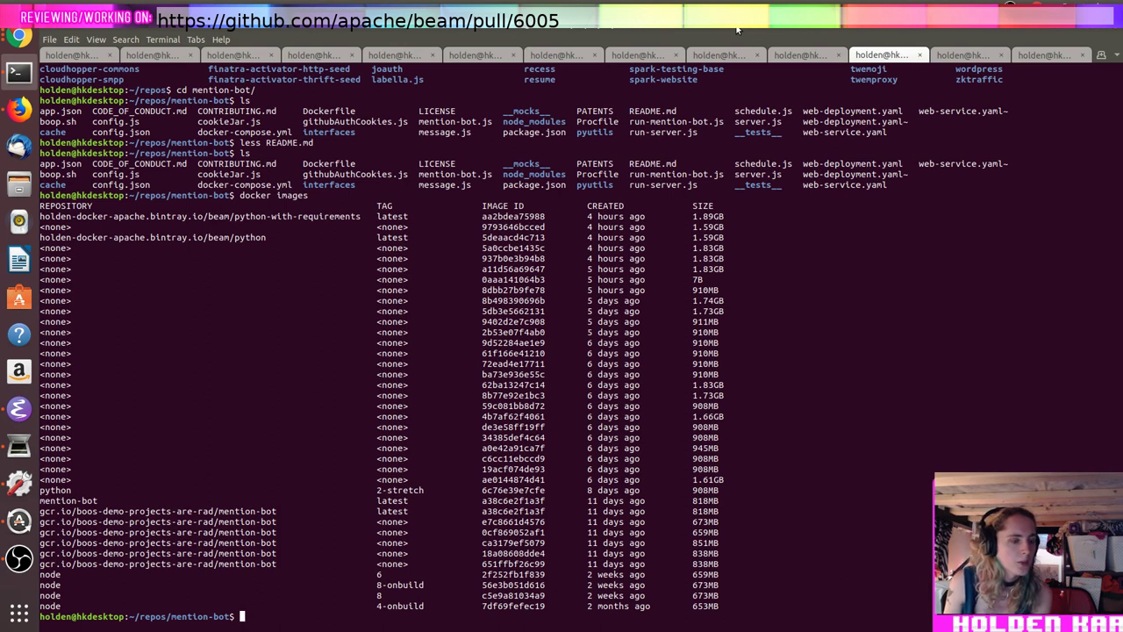
# Step: Start docker build -t gcr.io/boos-demo-projects-are-rad/mention-bot . in the repo
pyautogui.write('doc')
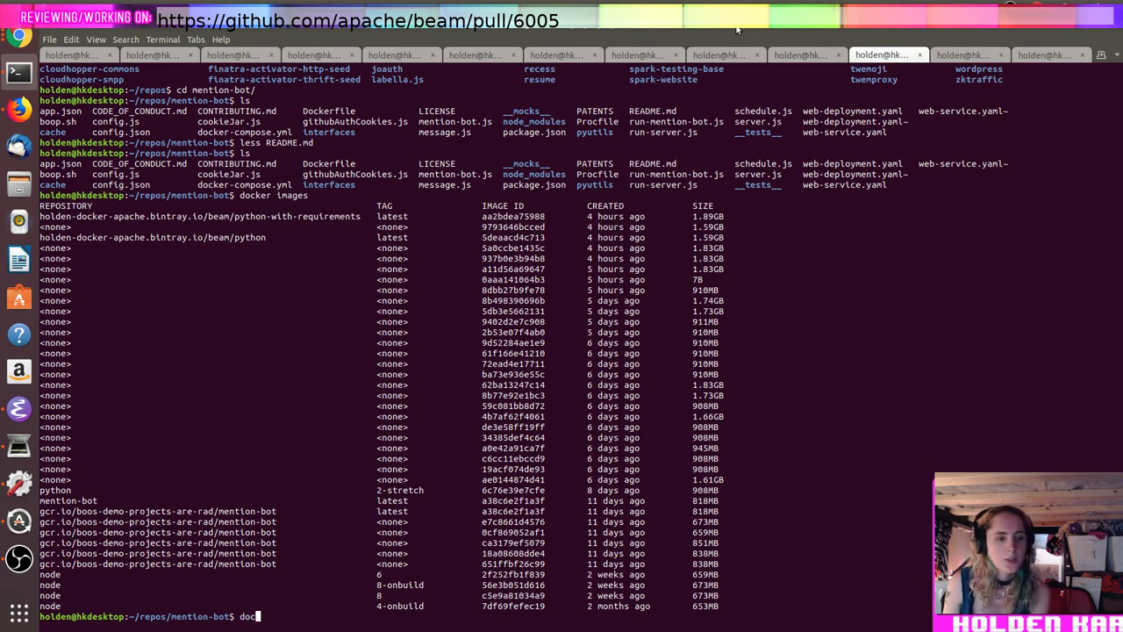
pyautogui.write('ker build')
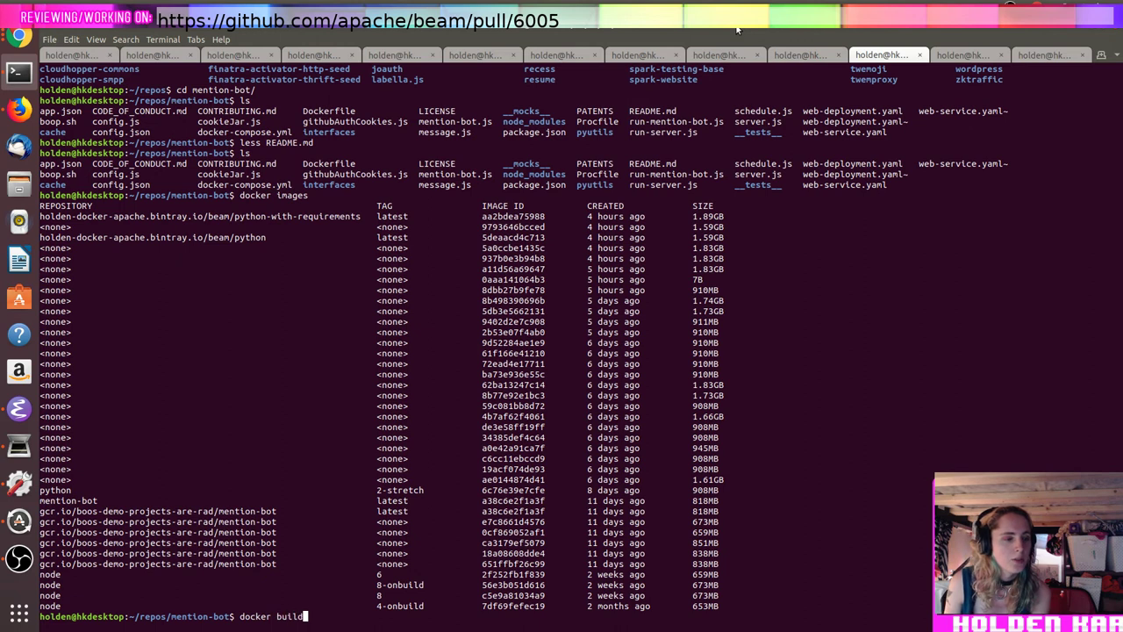
pyautogui.write(' -t')
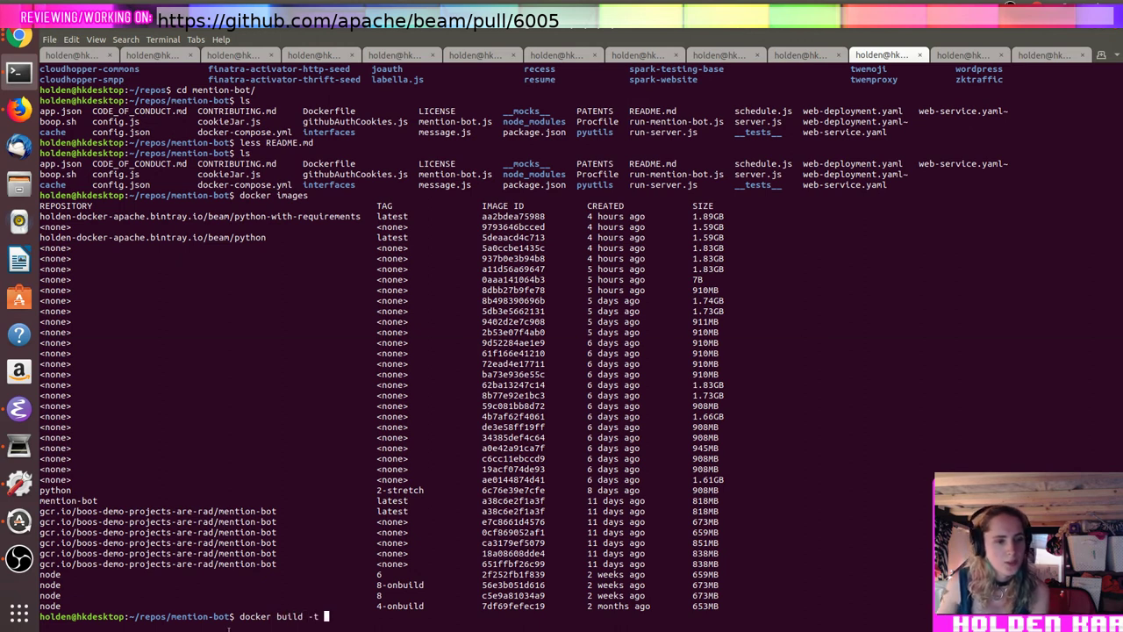
pyautogui.doubleClick(238, 511)
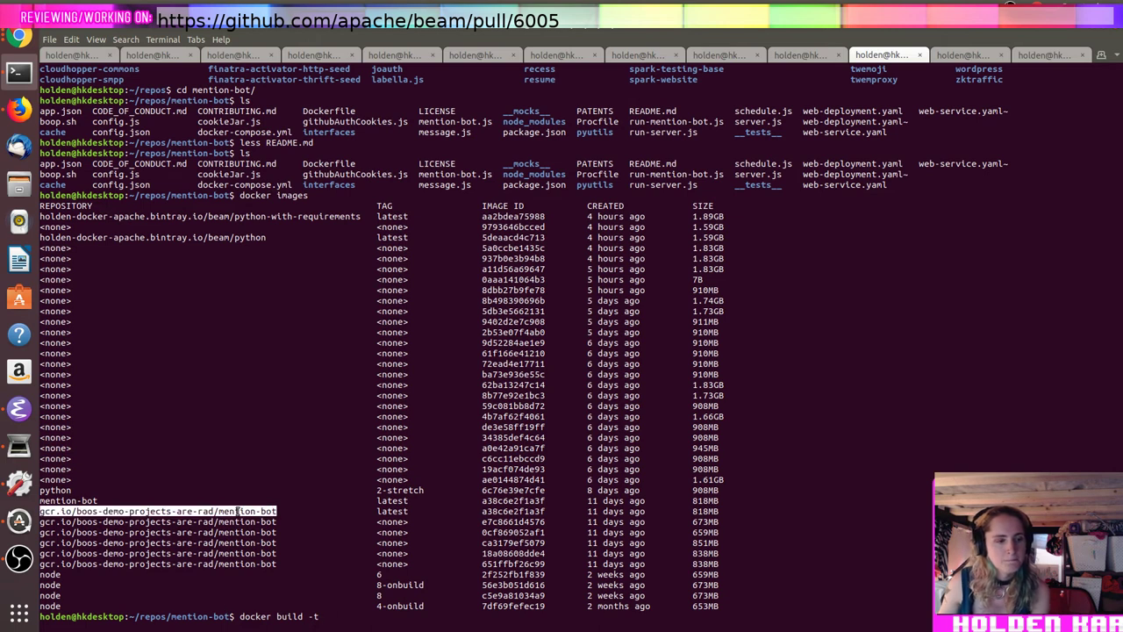
pyautogui.middleClick(237, 510)
pyautogui.write('.')
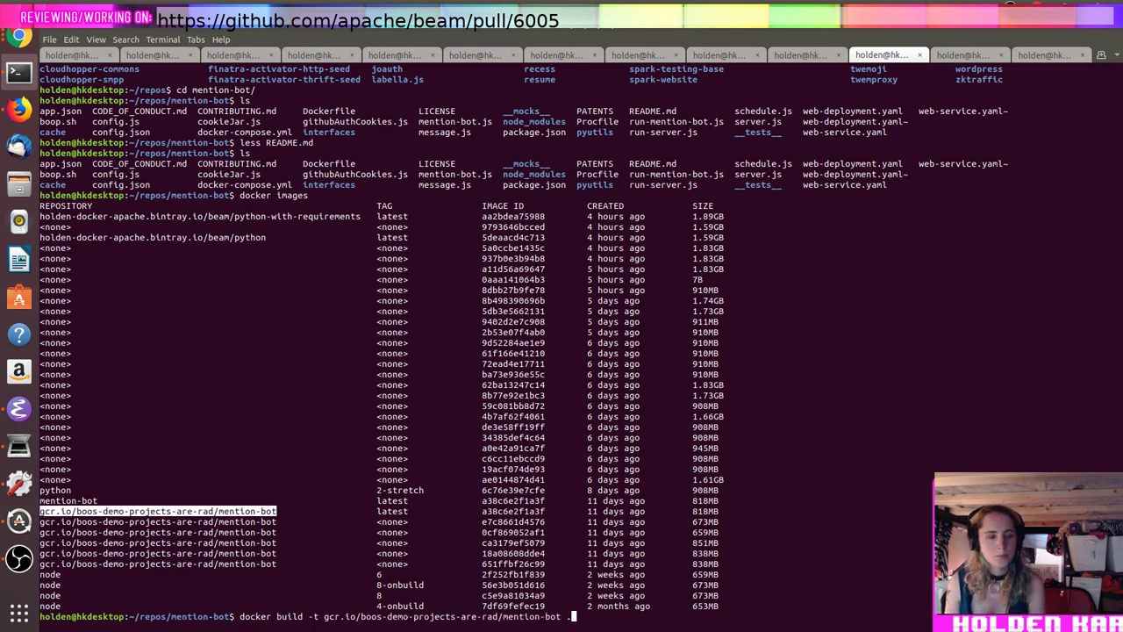
pyautogui.press('Return')
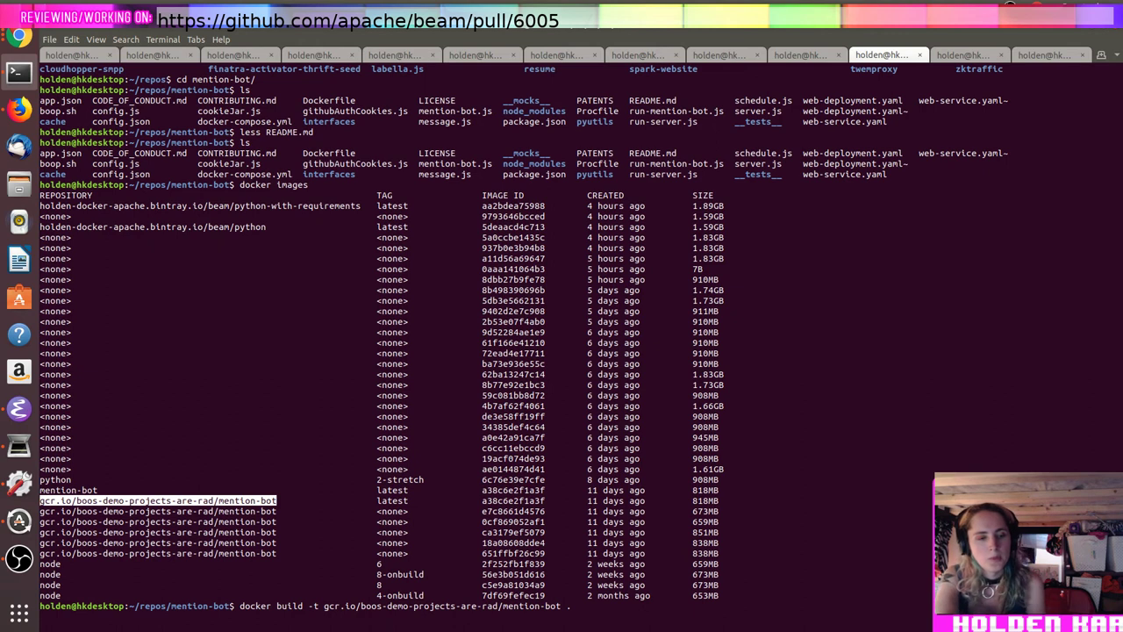
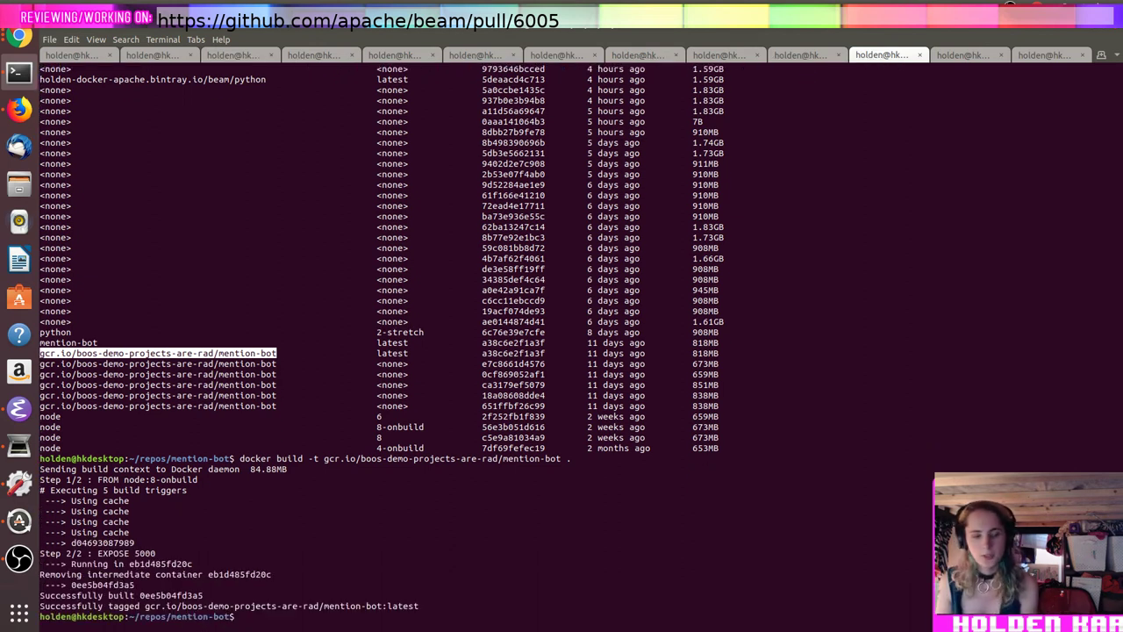
# Step: Push the mention-bot image to gcr.io/boos-demo-projects-are-rad/mention-bot, then list the repo files
pyautogui.write('dock')
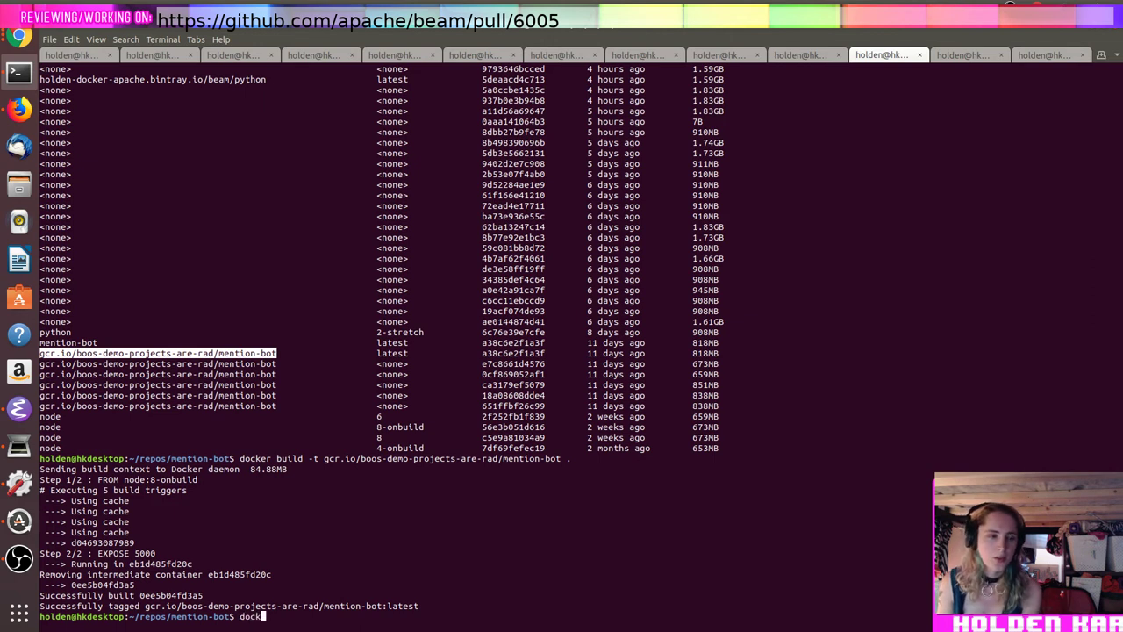
pyautogui.write('er push')
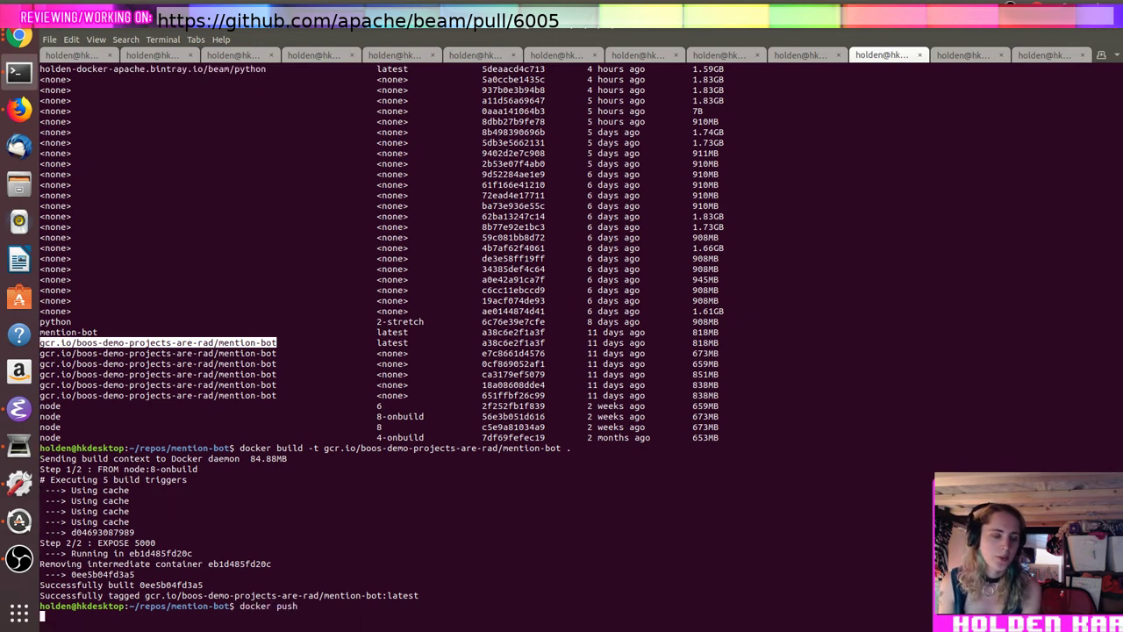
pyautogui.press('Return')
pyautogui.press('Up')
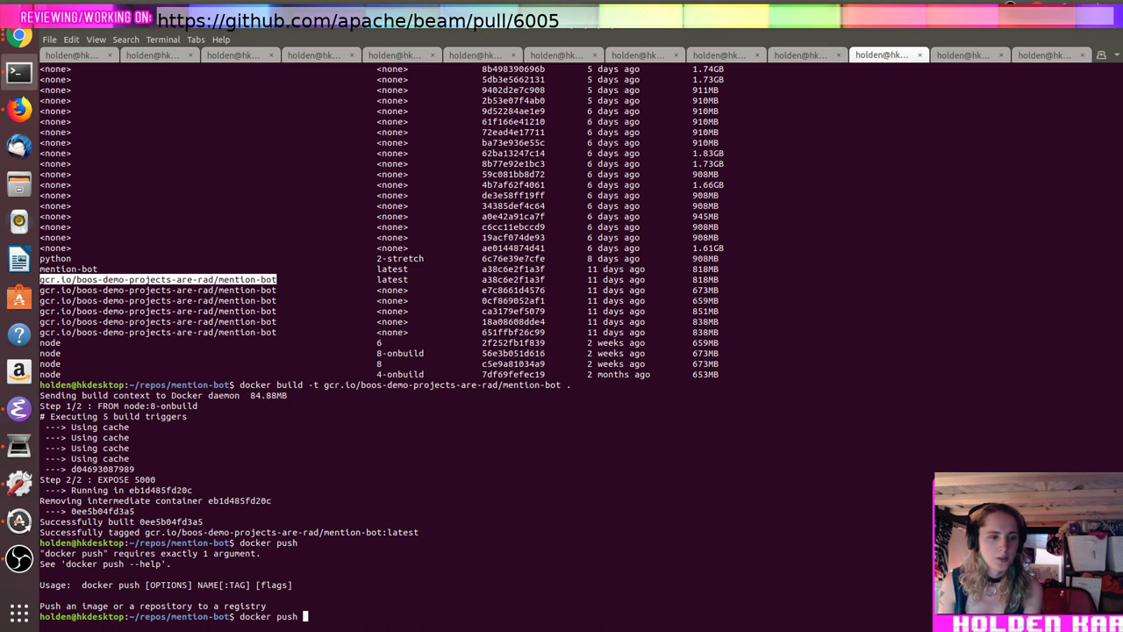
pyautogui.write('gcr.io/boos-demo-projects-are-rad/mention-bot')
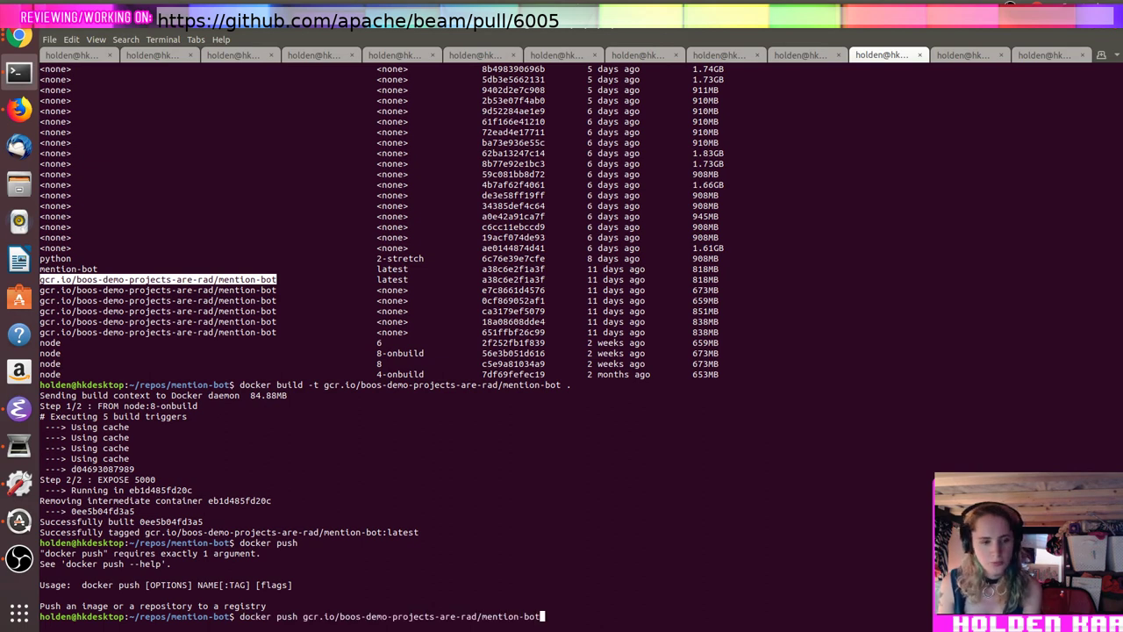
pyautogui.press('Return')
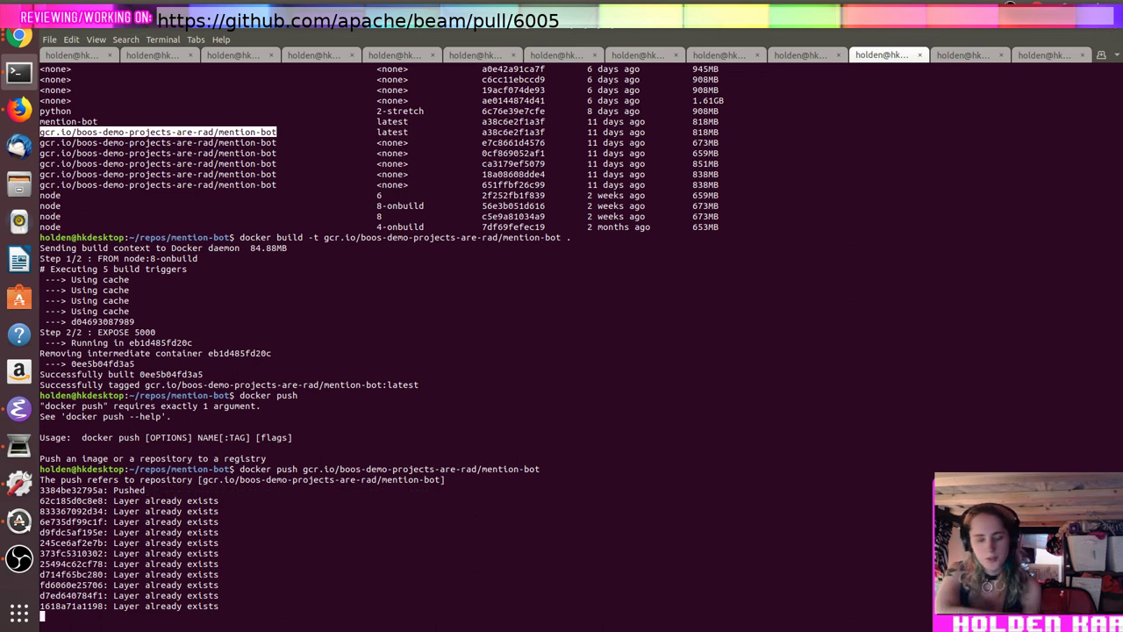
pyautogui.write('ls')
pyautogui.press('Return')
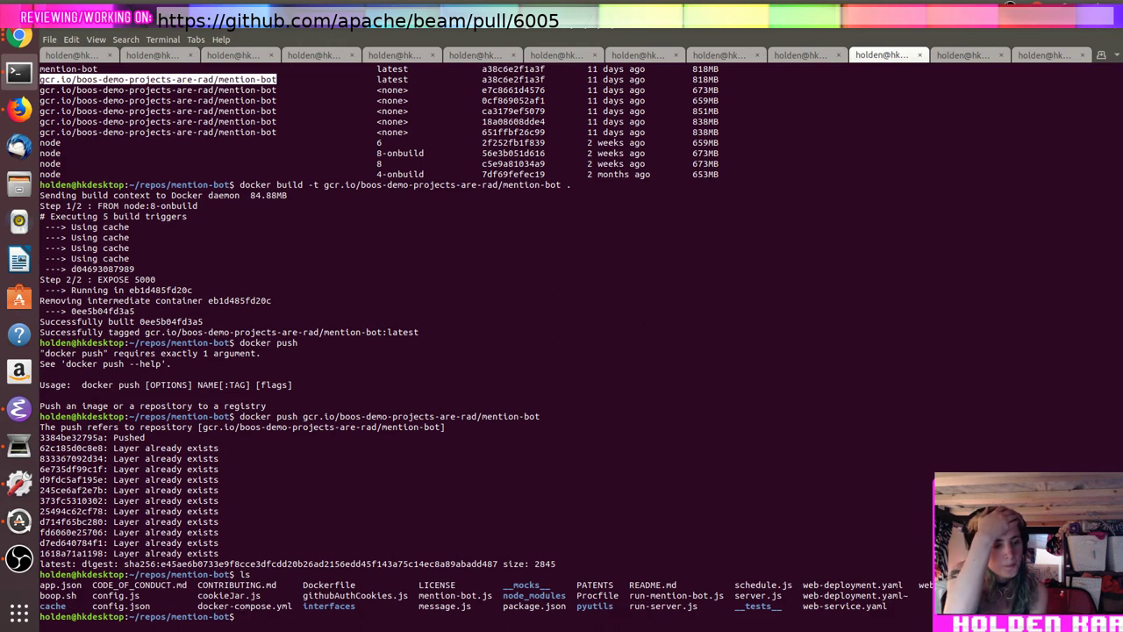
# Step: Check the kubectl commands and list the pods running in the cluster
pyautogui.write('kubectl statu')
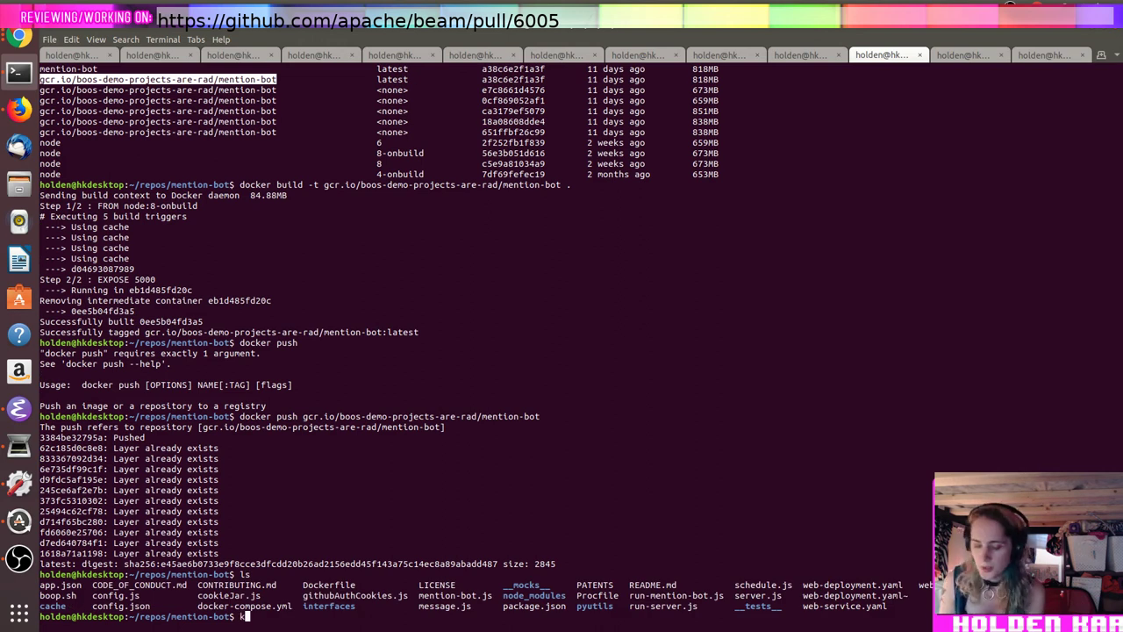
pyautogui.write('s')
pyautogui.press('Return')
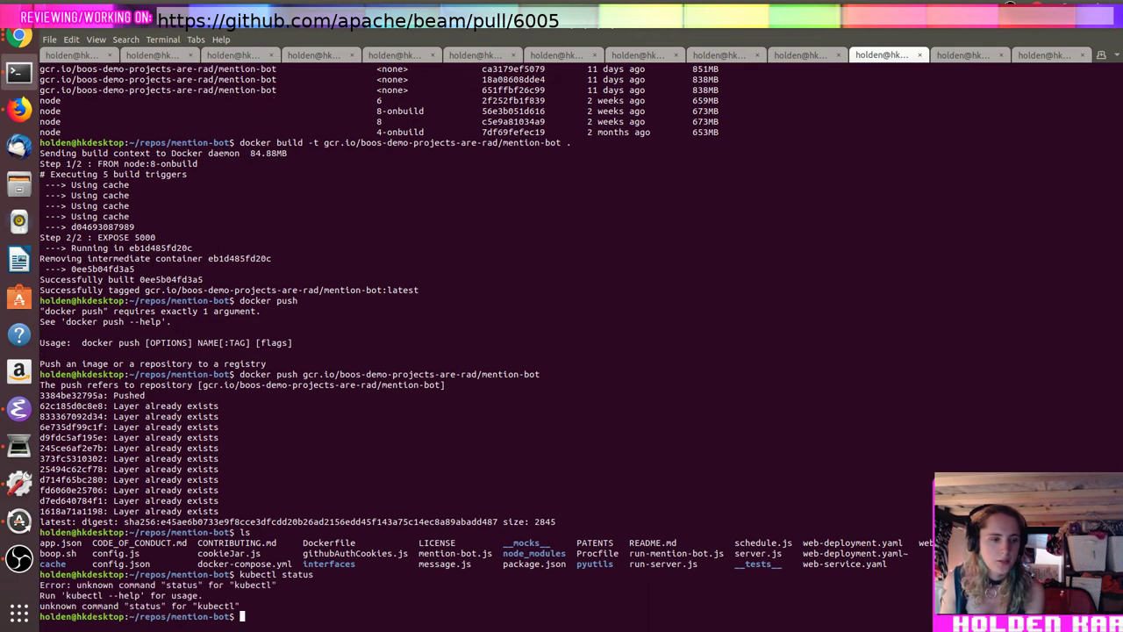
pyautogui.write('kubectl get pod')
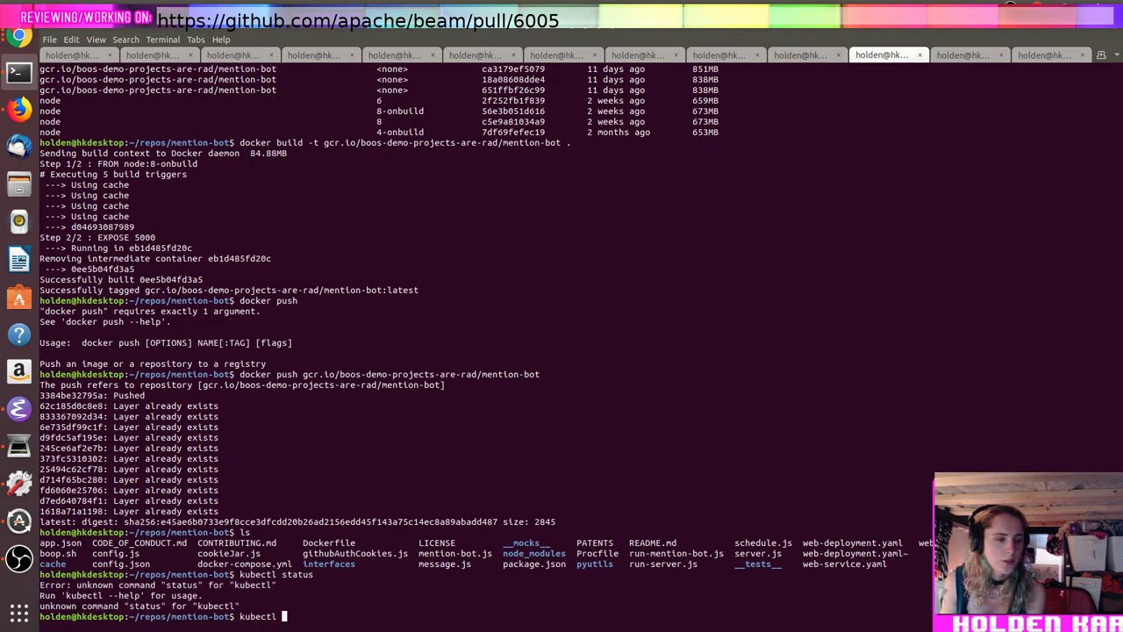
pyautogui.press('Return')
pyautogui.write('kubectl get pods')
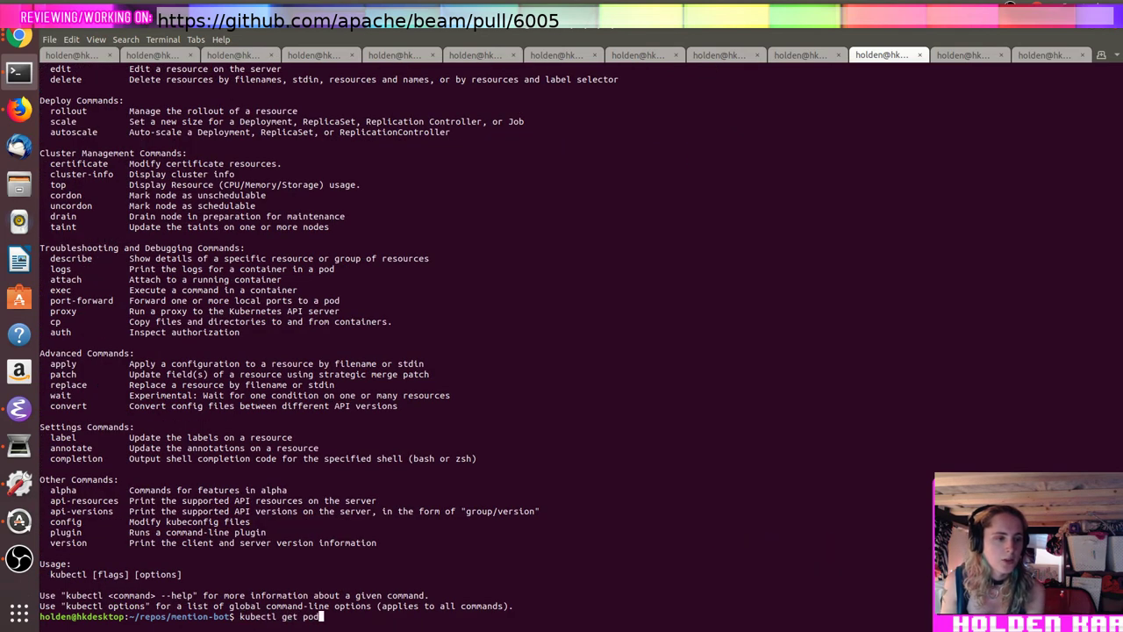
pyautogui.press('Return')
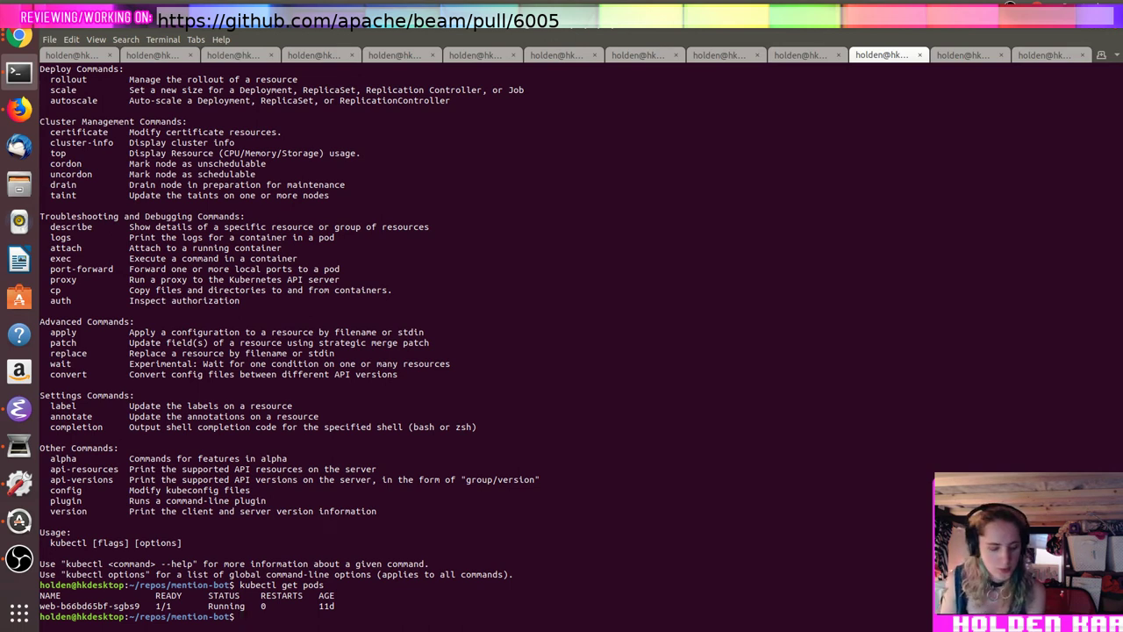
# Step: Delete the pod web-b66bd65bf-sgbs9 with kubectl delete
pyautogui.write('kube')
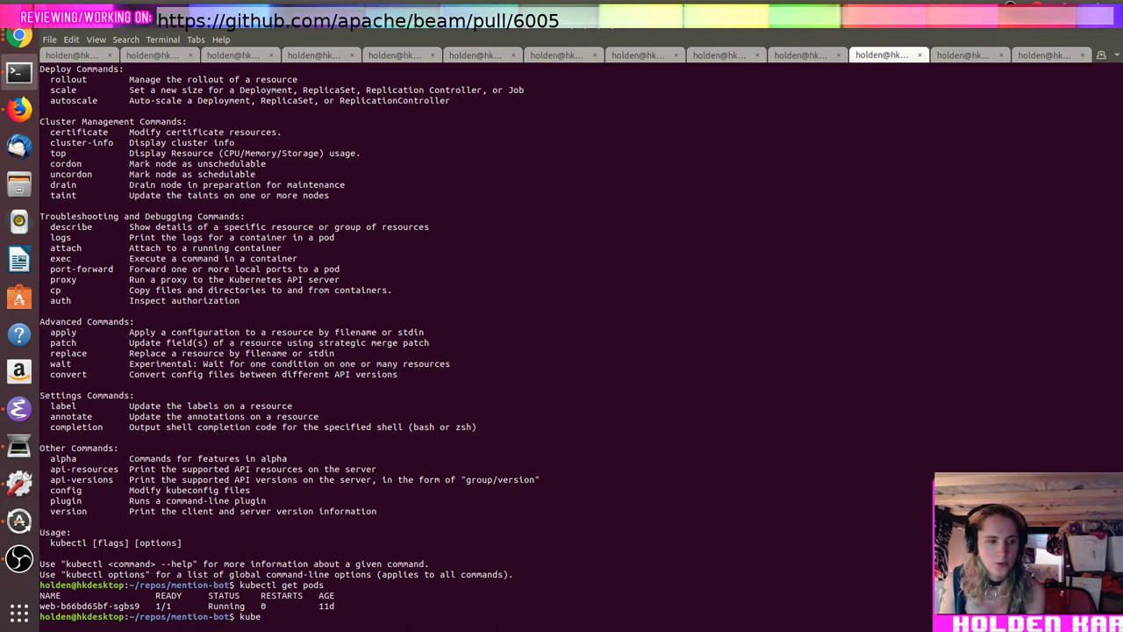
pyautogui.write('ctl ')
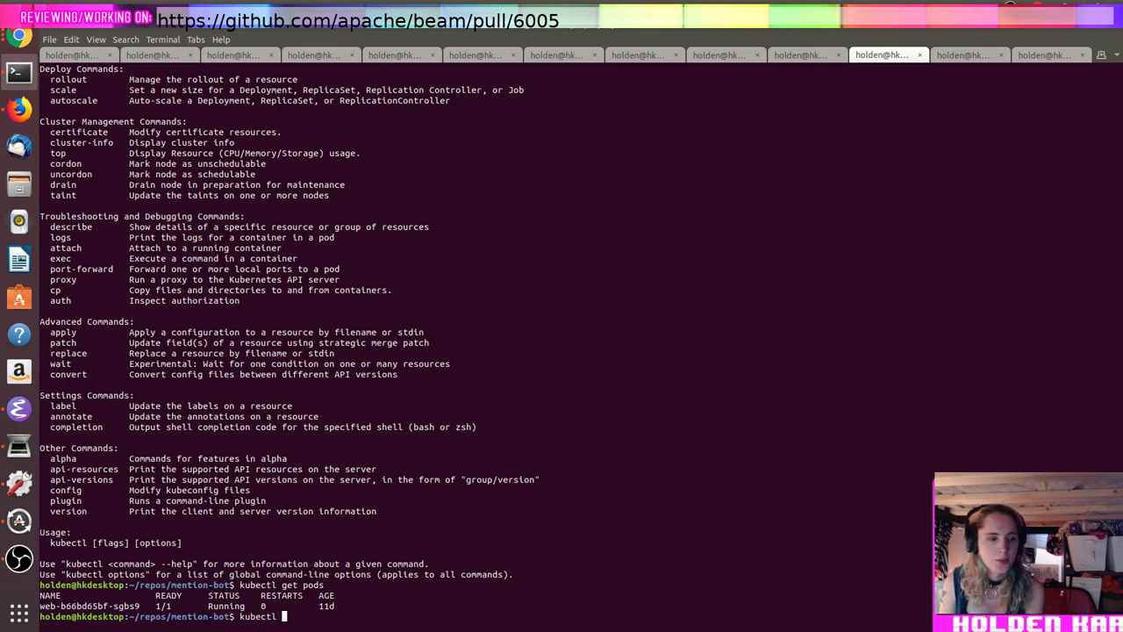
pyautogui.write('rm')
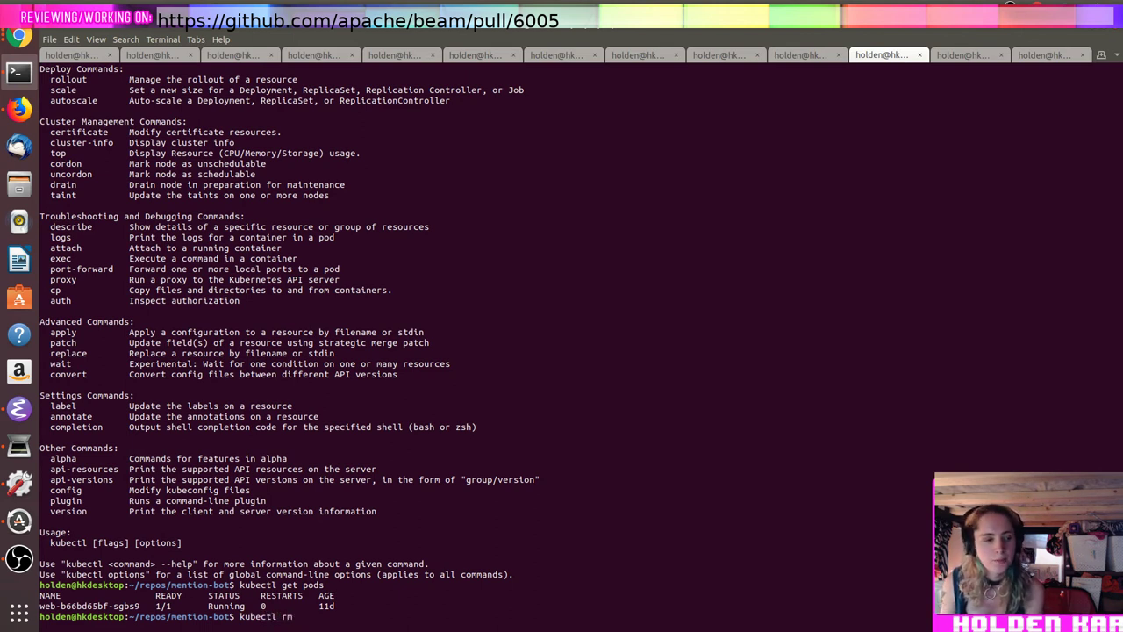
pyautogui.doubleClick(68, 606)
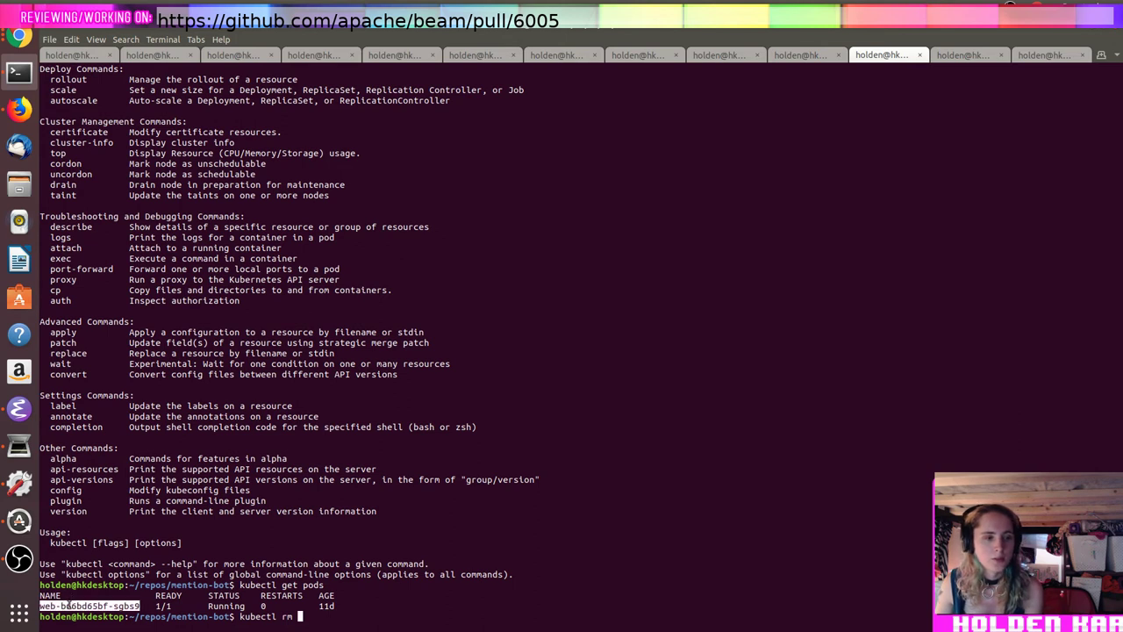
pyautogui.middleClick(68, 606)
pyautogui.press('Return')
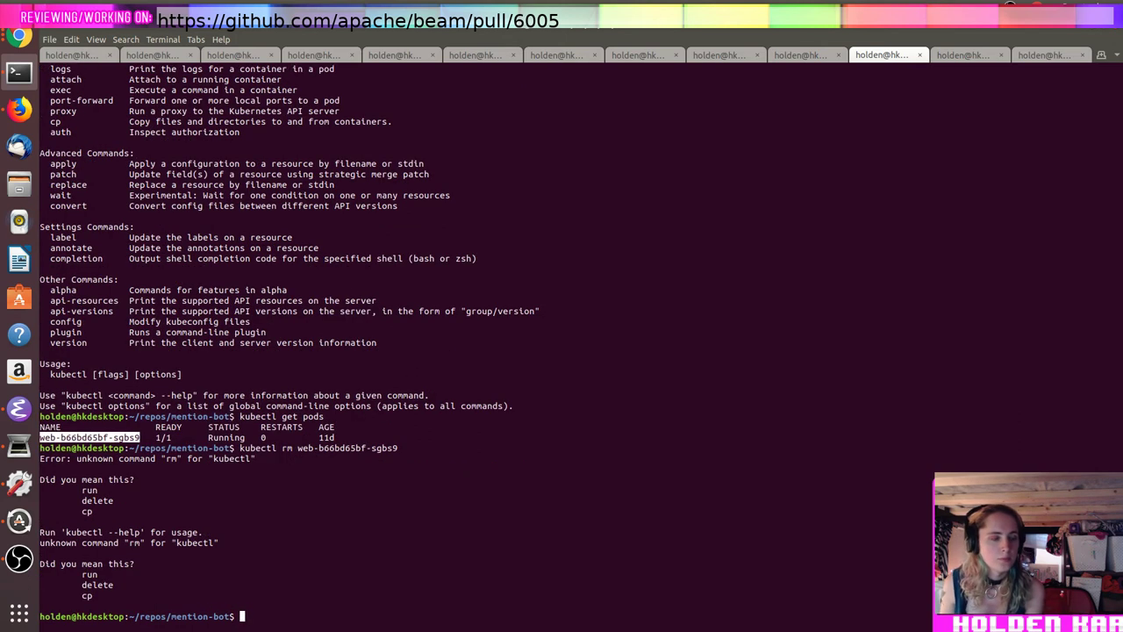
pyautogui.press('Up')
pyautogui.press('Home')
pyautogui.press('Right')
pyautogui.press('Right')
pyautogui.press('Right')
pyautogui.press('Right')
pyautogui.press('Right')
pyautogui.press('Right')
pyautogui.press('Right')
pyautogui.press('Right')
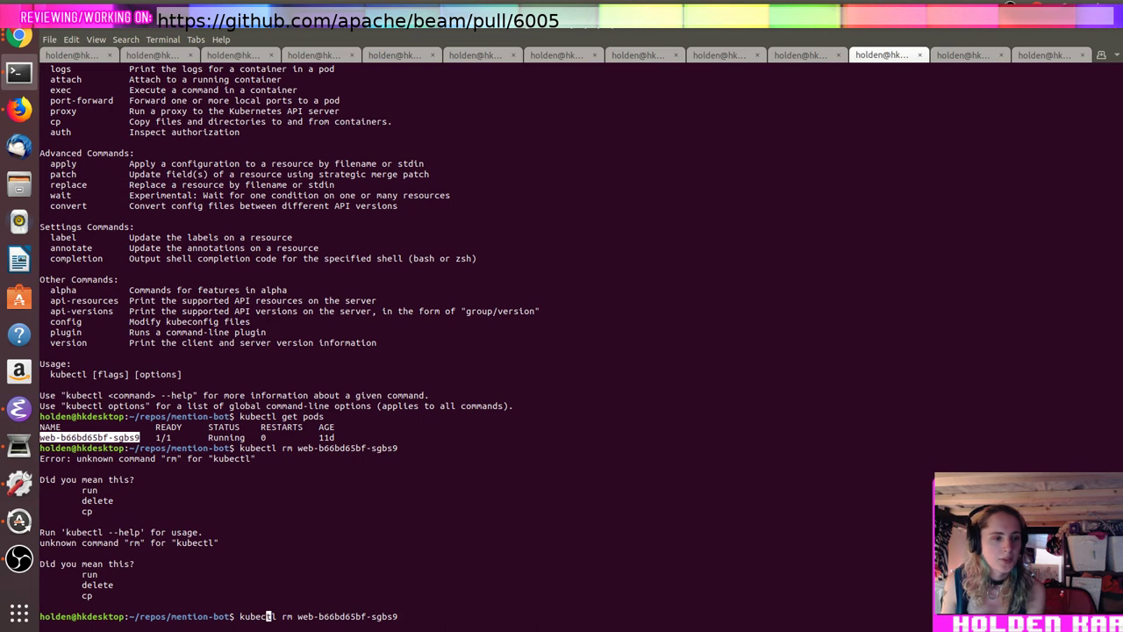
pyautogui.press('Delete')
pyautogui.press('Delete')
pyautogui.write('delete')
pyautogui.press('Return')
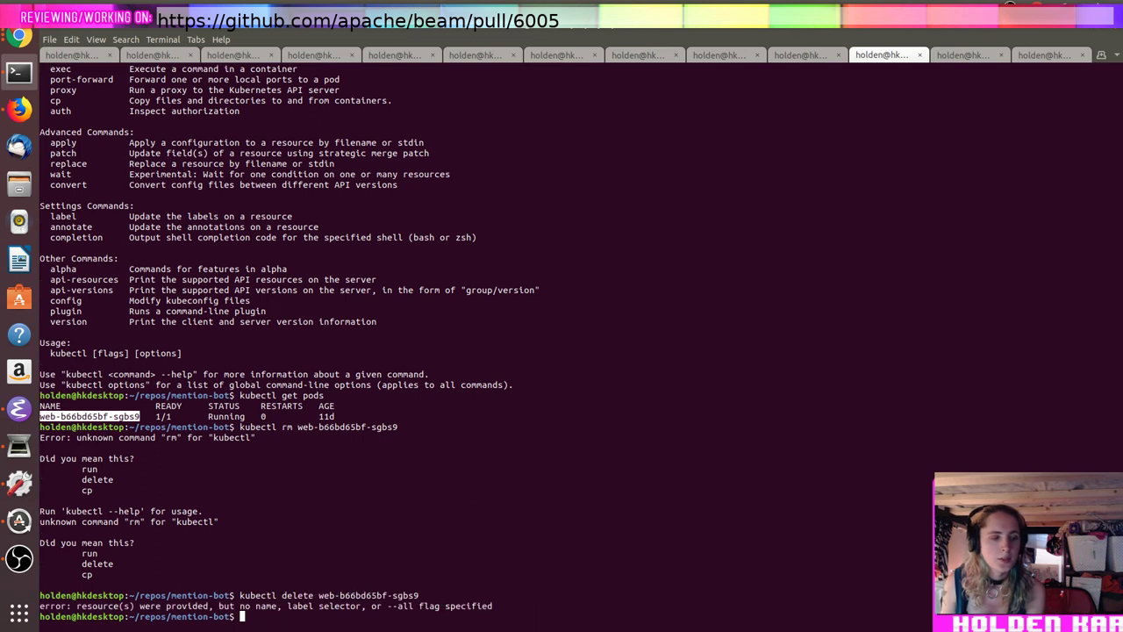
# Step: List the YAML manifests and delete the web deployment using web-deployment.yaml
pyautogui.write('ls *.yaml')
pyautogui.press('Return')
pyautogui.write('kubectl delte')
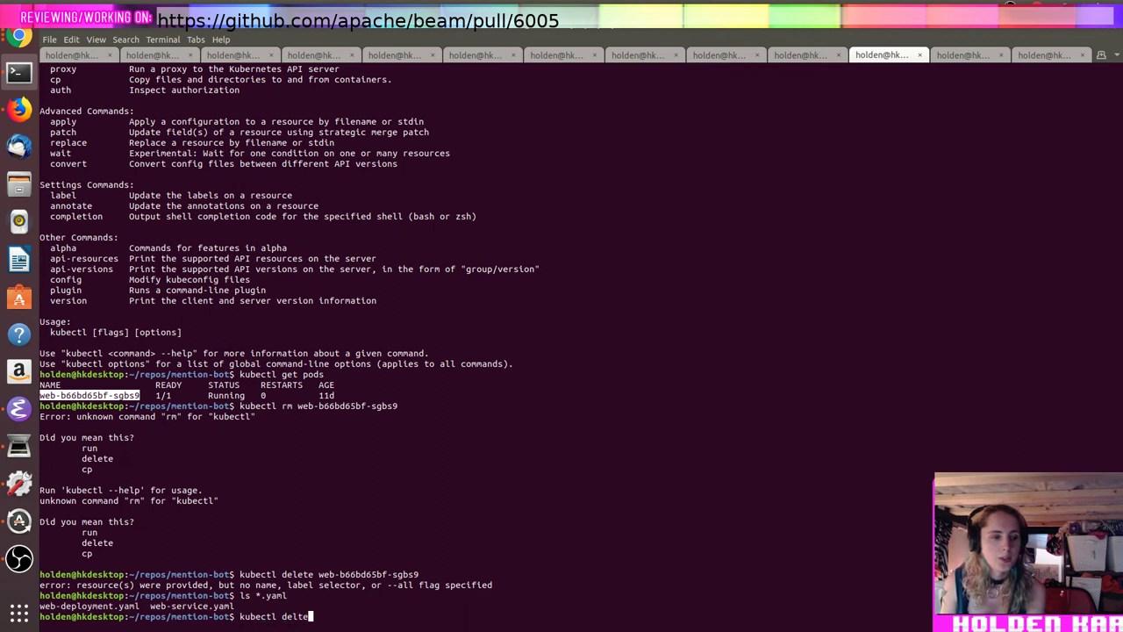
pyautogui.press('BackSpace')
pyautogui.press('BackSpace')
pyautogui.press('BackSpace')
pyautogui.write('ete -f web-')
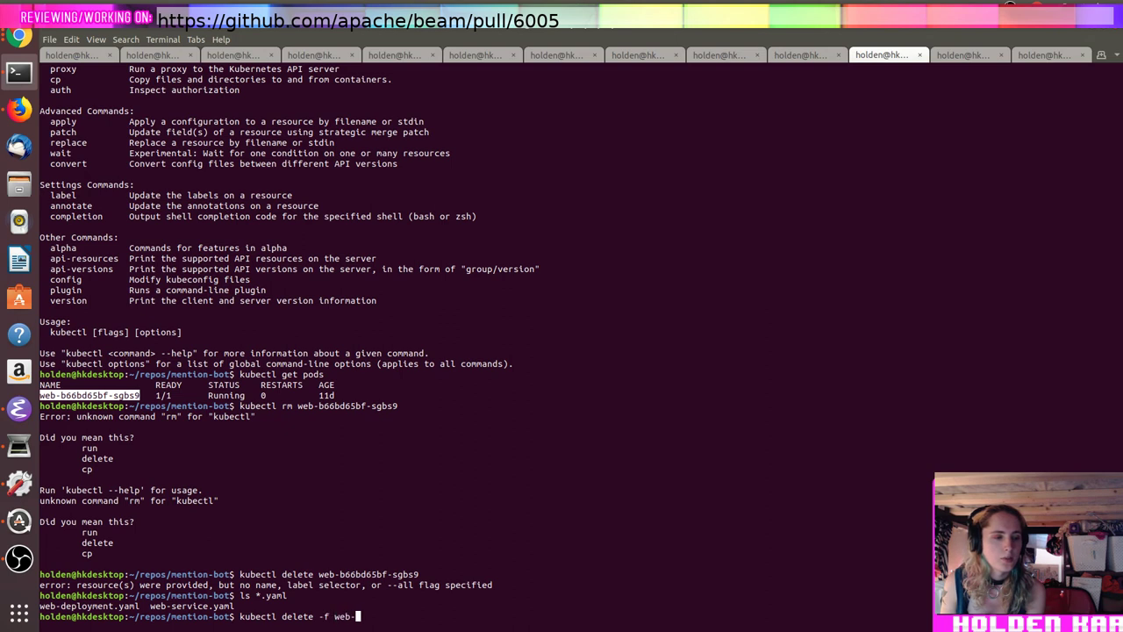
pyautogui.write('d')
pyautogui.press('Tab')
pyautogui.press('Return')
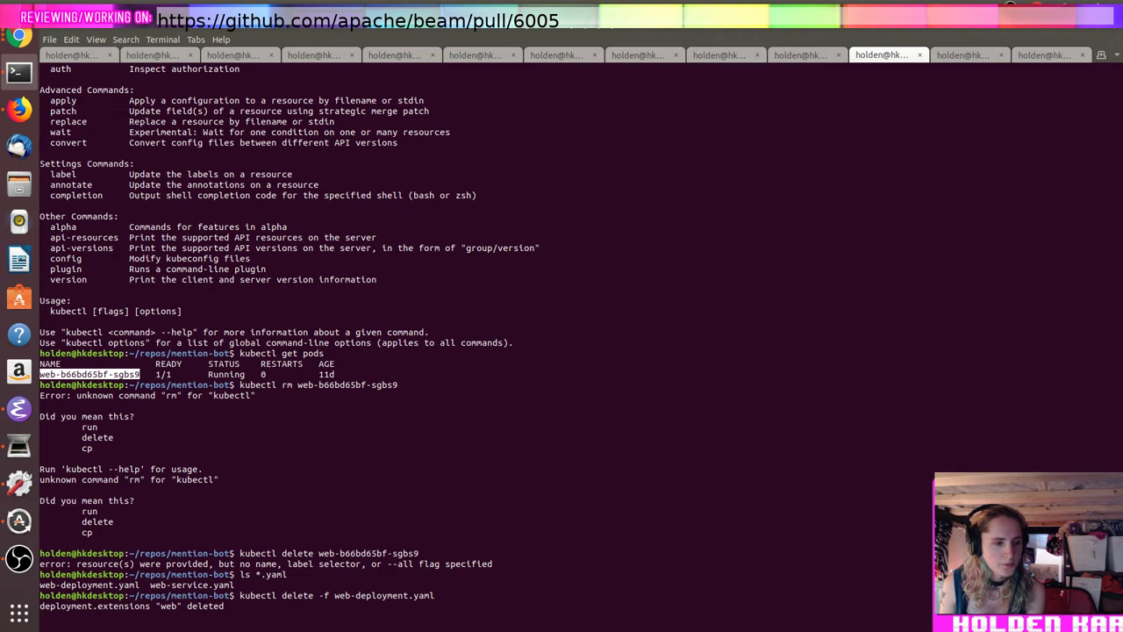
# Step: Delete the web service using kubectl delete -f web-service.yaml
pyautogui.press('Up')
pyautogui.press('BackSpace')
pyautogui.press('BackSpace')
pyautogui.press('BackSpace')
pyautogui.press('BackSpace')
pyautogui.press('BackSpace')
pyautogui.press('BackSpace')
pyautogui.press('BackSpace')
pyautogui.press('BackSpace')
pyautogui.press('BackSpace')
pyautogui.press('BackSpace')
pyautogui.press('BackSpace')
pyautogui.press('BackSpace')
pyautogui.press('BackSpace')
pyautogui.press('BackSpace')
pyautogui.press('BackSpace')
pyautogui.write('se')
pyautogui.press('Tab')
pyautogui.press('Return')
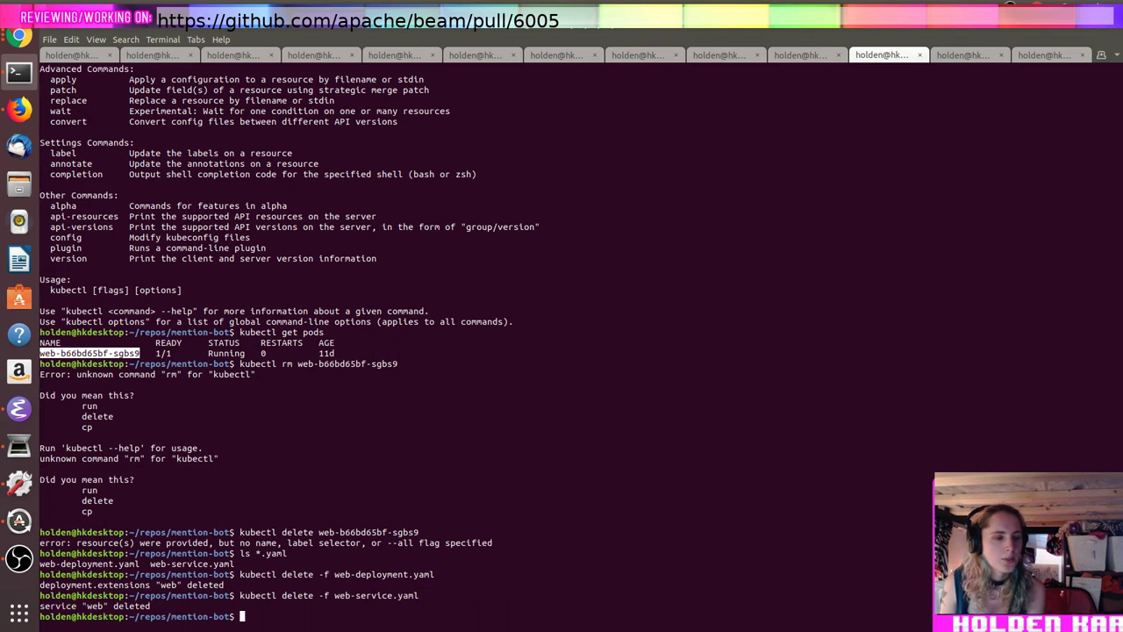
# Step: Try kubectl create -f * to recreate resources from all YAML files
pyautogui.press('Up')
pyautogui.press('Up')
pyautogui.hotkey('ctrl', 'a')
pyautogui.press('Right')
pyautogui.press('Right')
pyautogui.press('Right')
pyautogui.press('Right')
pyautogui.press('Right')
pyautogui.press('Right')
pyautogui.press('Right')
pyautogui.press('Right')
pyautogui.press('Delete')
pyautogui.press('Delete')
pyautogui.press('Delete')
pyautogui.press('Delete')
pyautogui.press('Delete')
pyautogui.press('Delete')
pyautogui.write('create')
pyautogui.press('Right')
pyautogui.press('Right')
pyautogui.press('Right')
pyautogui.press('Right')
pyautogui.press('Delete')
pyautogui.press('Delete')
pyautogui.press('Delete')
pyautogui.press('Delete')
pyautogui.press('Delete')
pyautogui.press('Delete')
pyautogui.press('Delete')
pyautogui.press('Delete')
pyautogui.press('Delete')
pyautogui.press('Delete')
pyautogui.press('Delete')
pyautogui.press('Delete')
pyautogui.press('Delete')
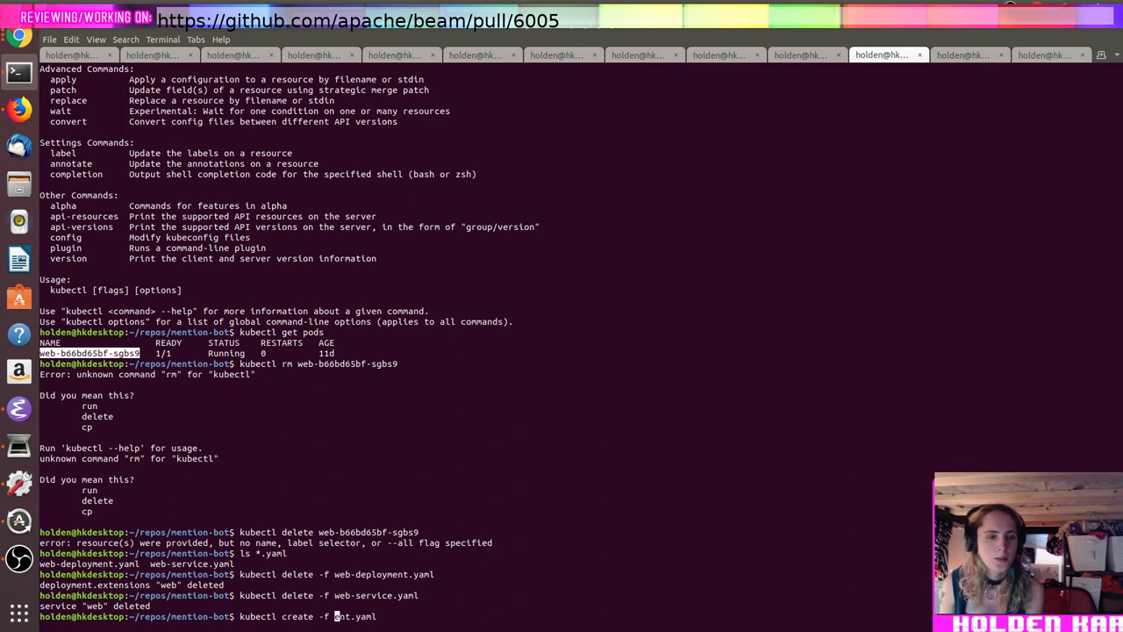
pyautogui.press('Delete')
pyautogui.write('*')
pyautogui.press('Return')
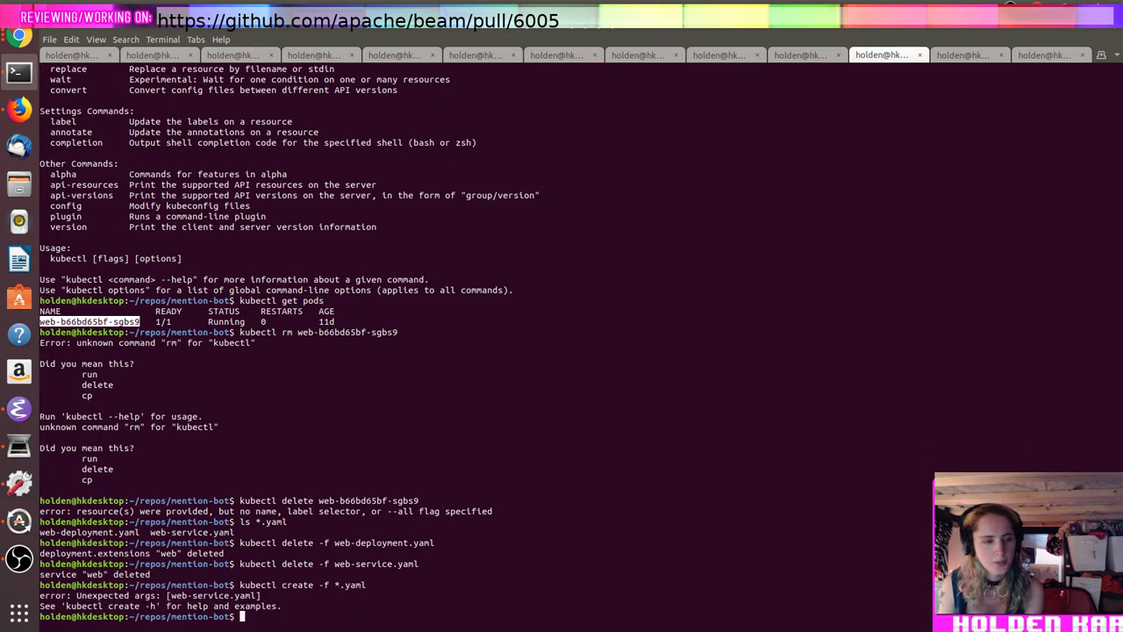
# Step: Recreate the web deployment with kubectl create -f web-deployment.yaml
pyautogui.press('Up')
pyautogui.press('BackSpace')
pyautogui.press('BackSpace')
pyautogui.press('BackSpace')
pyautogui.press('BackSpace')
pyautogui.press('BackSpace')
pyautogui.press('BackSpace')
pyautogui.write('web-de')
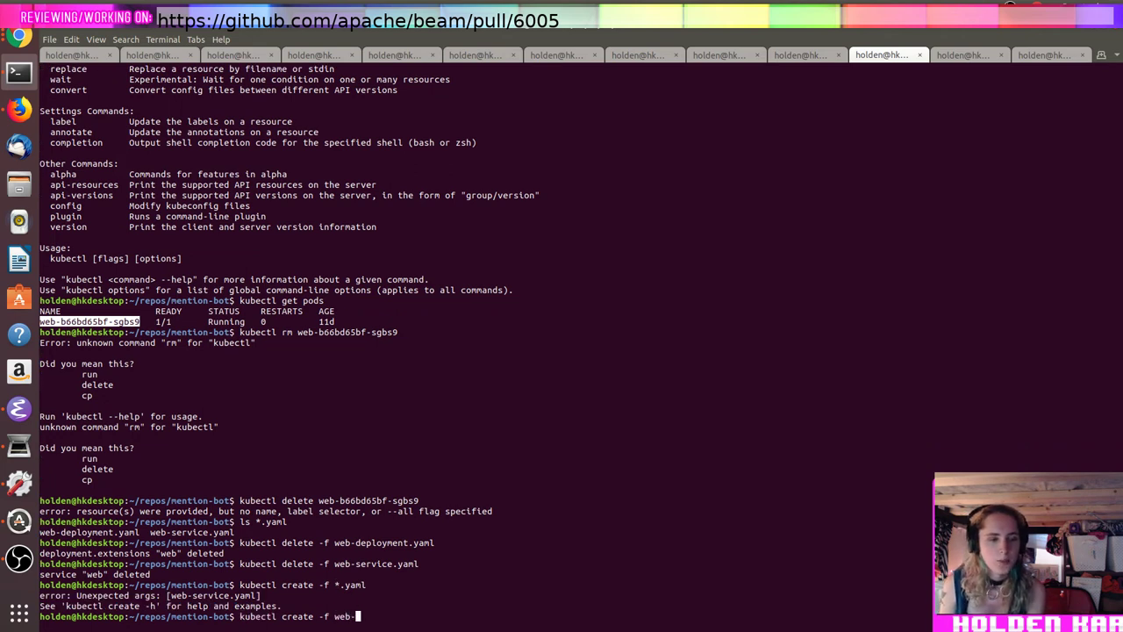
pyautogui.press('Tab')
pyautogui.press('Return')
# Step: Recreate the web service from web-service.yaml and confirm pod web-b66bd65bf-vrww5 is Running
pyautogui.press('Up')
pyautogui.press('BackSpace')
pyautogui.press('BackSpace')
pyautogui.press('BackSpace')
pyautogui.press('BackSpace')
pyautogui.press('BackSpace')
pyautogui.press('BackSpace')
pyautogui.press('BackSpace')
pyautogui.press('BackSpace')
pyautogui.press('BackSpace')
pyautogui.press('BackSpace')
pyautogui.press('BackSpace')
pyautogui.press('BackSpace')
pyautogui.press('BackSpace')
pyautogui.press('BackSpace')
pyautogui.write('s')
pyautogui.press('Tab')
pyautogui.press('Return')
pyautogui.write('kubectl get')
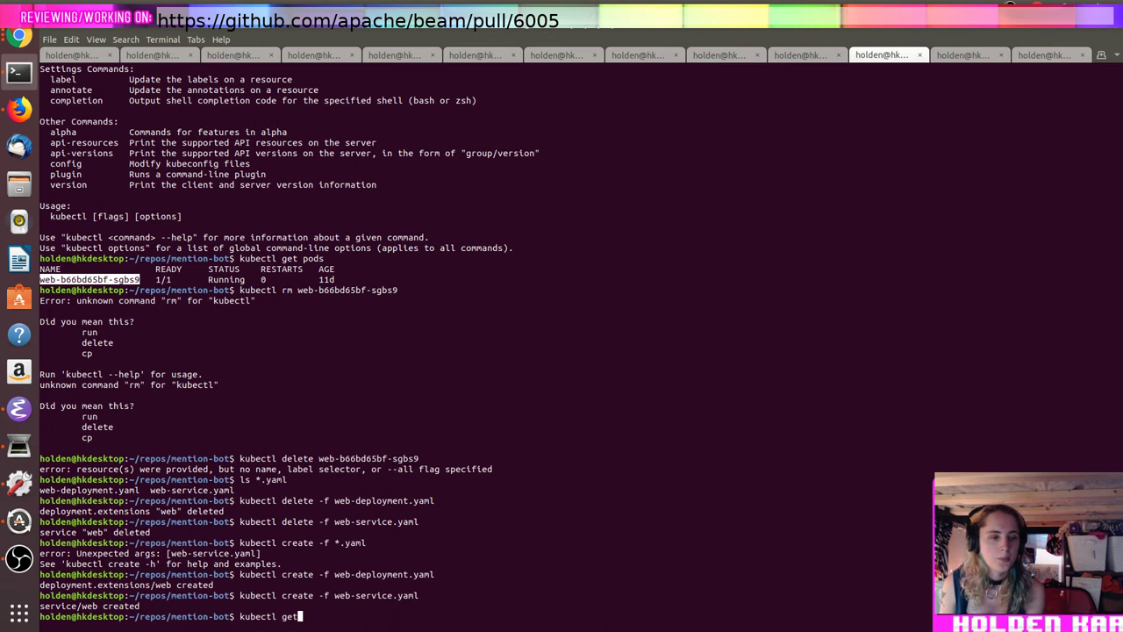
pyautogui.write(' pods')
pyautogui.press('Return')
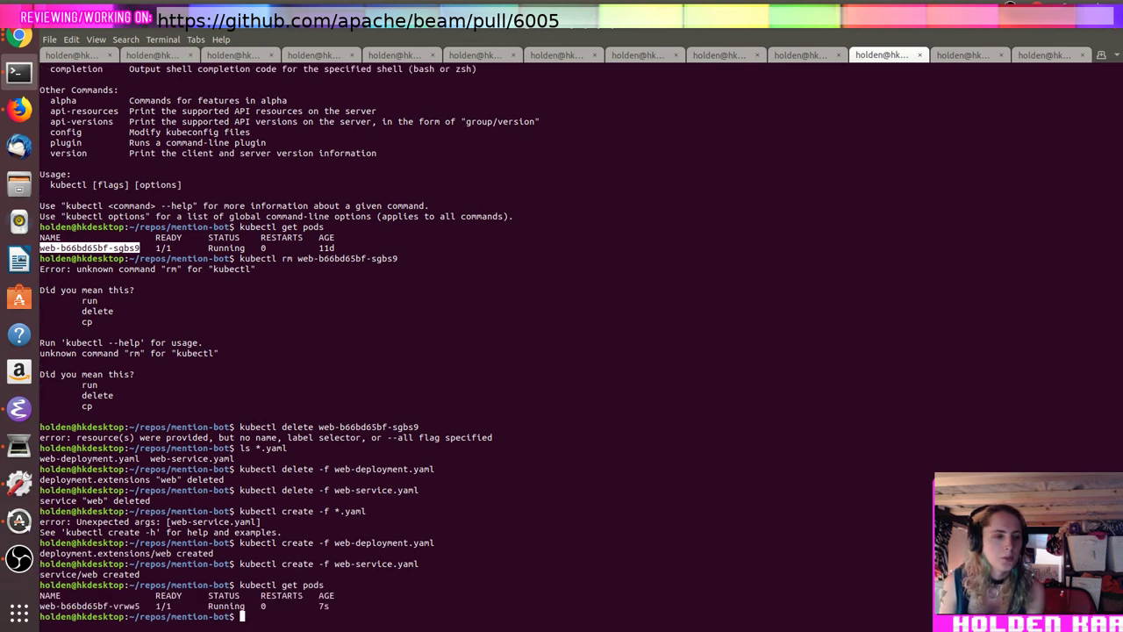
pyautogui.hotkey('alt', 'Tab')
pyautogui.hotkey('alt', 'Tab')
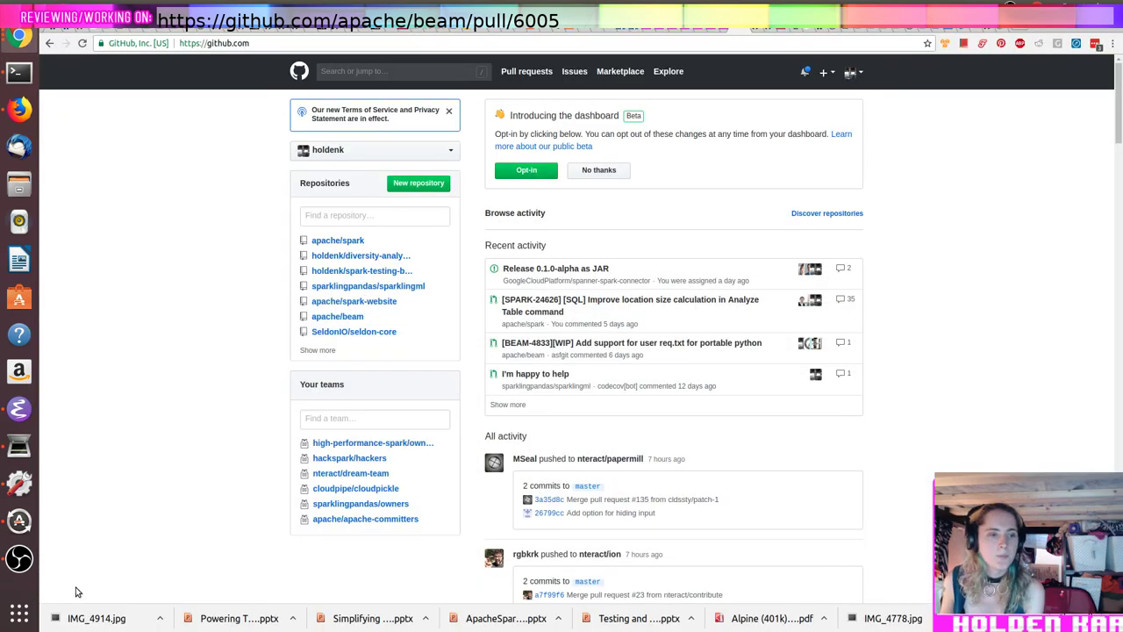
# Step: Search Google for 'gke load balancer domain name' in a new tab
pyautogui.click(1003, 33)
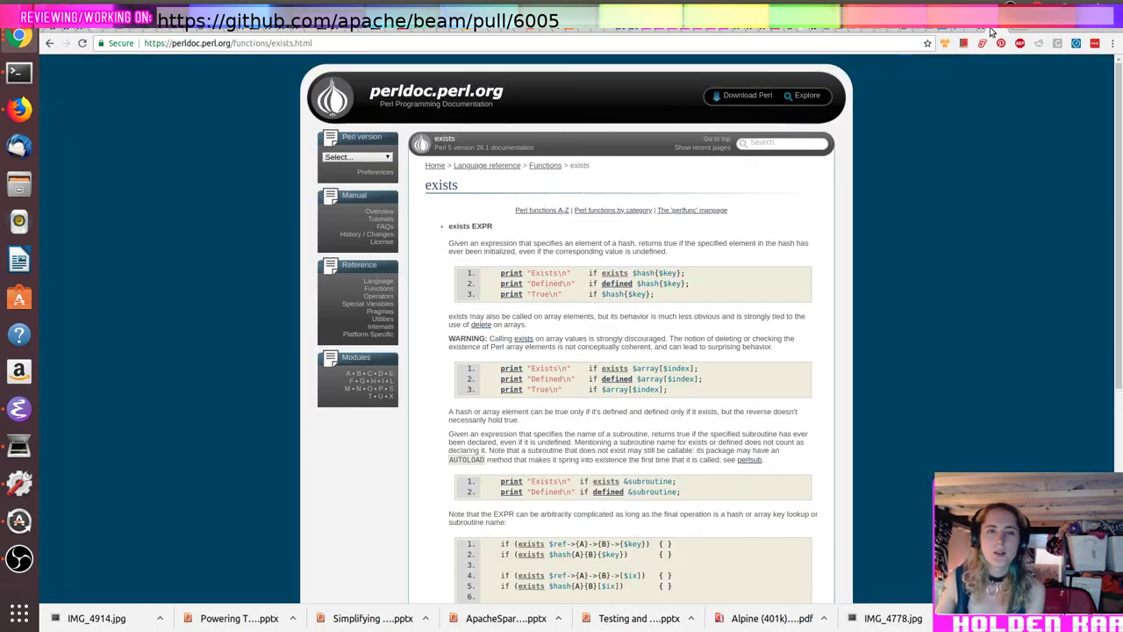
pyautogui.click(985, 33)
pyautogui.click(966, 32)
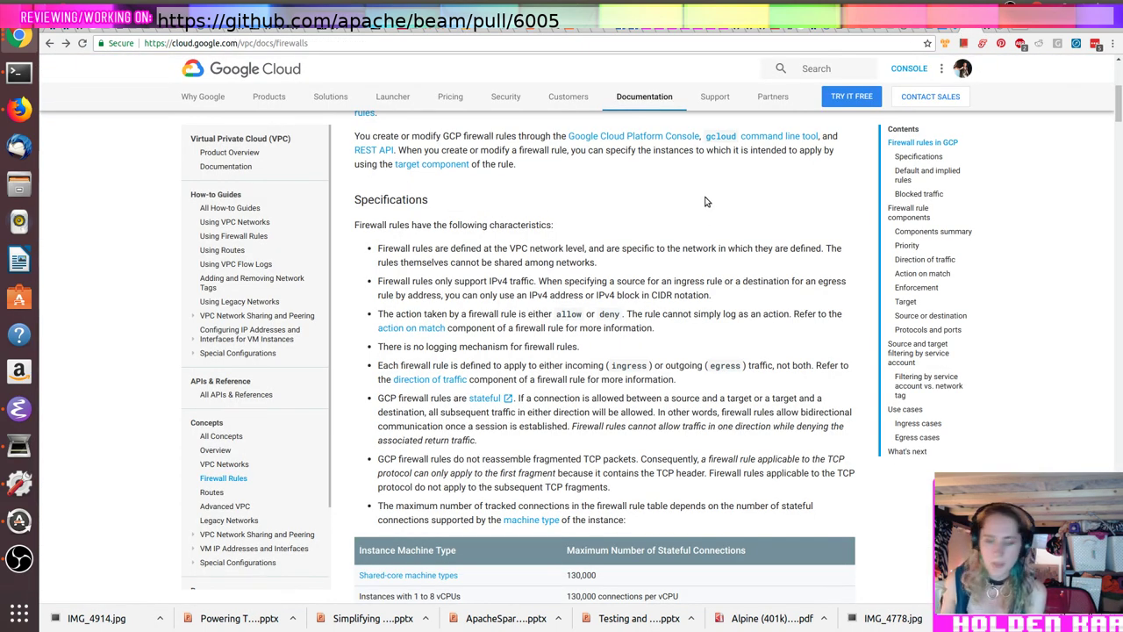
pyautogui.hotkey('ctrl', 't')
pyautogui.write('gke load balancer do')
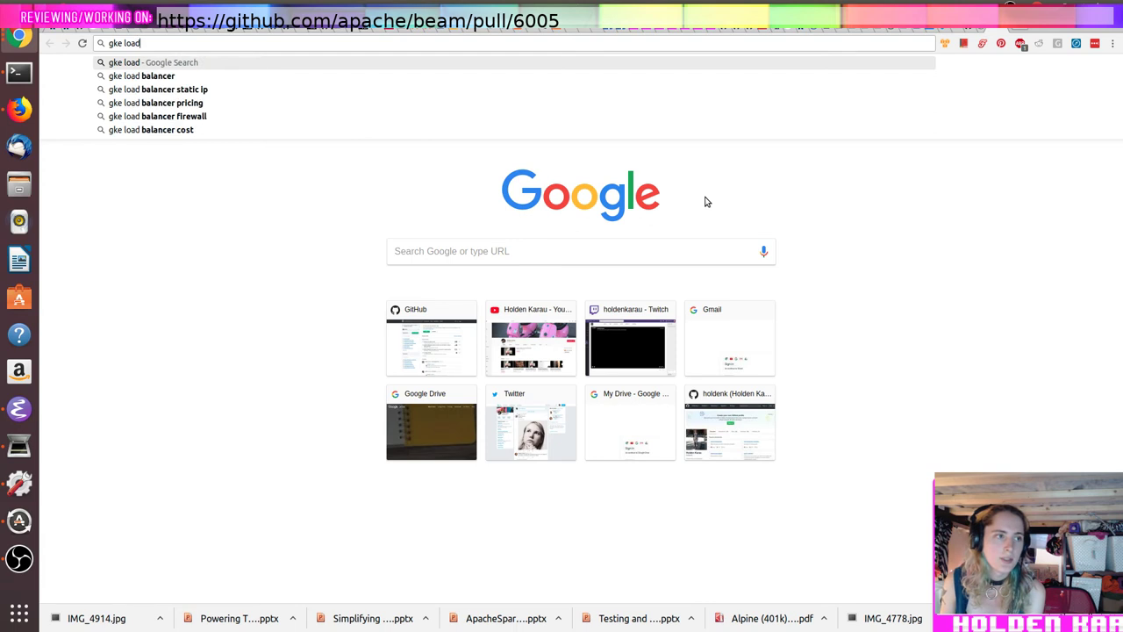
pyautogui.write('main name')
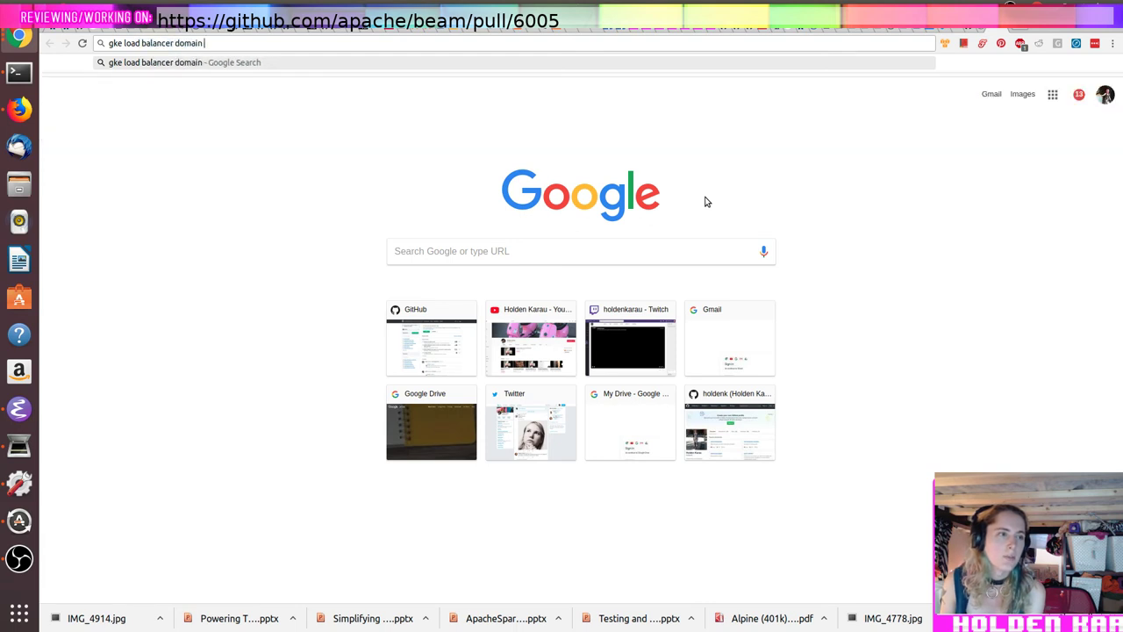
pyautogui.press('Return')
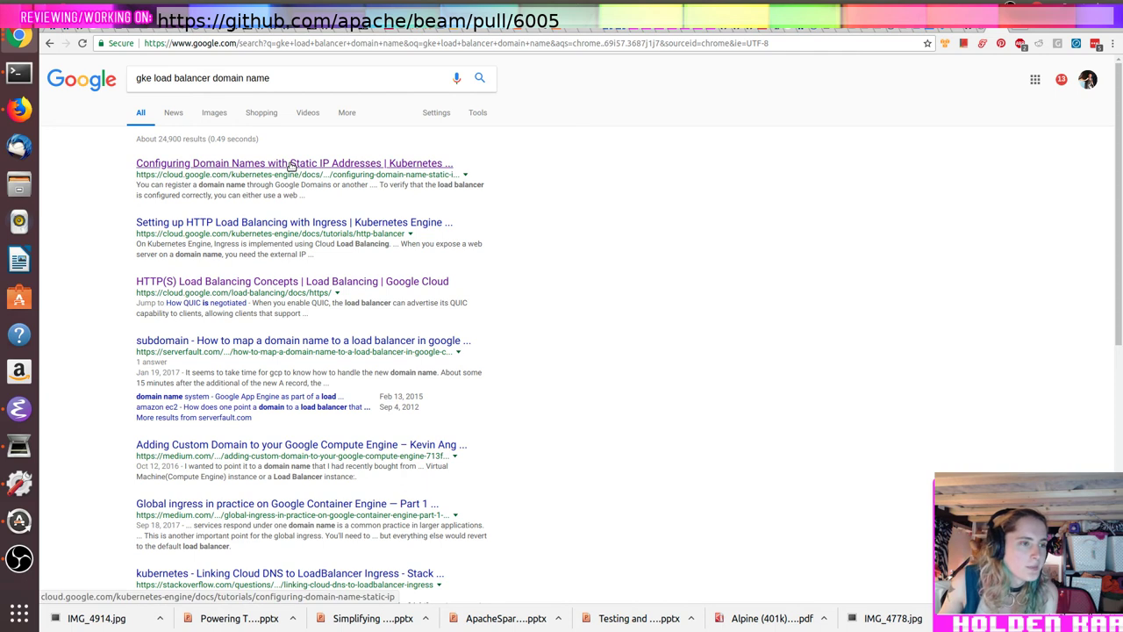
# Step: Open the 'Setting up HTTP Load Balancing with Ingress' tutorial and start reading it
pyautogui.click(337, 226)
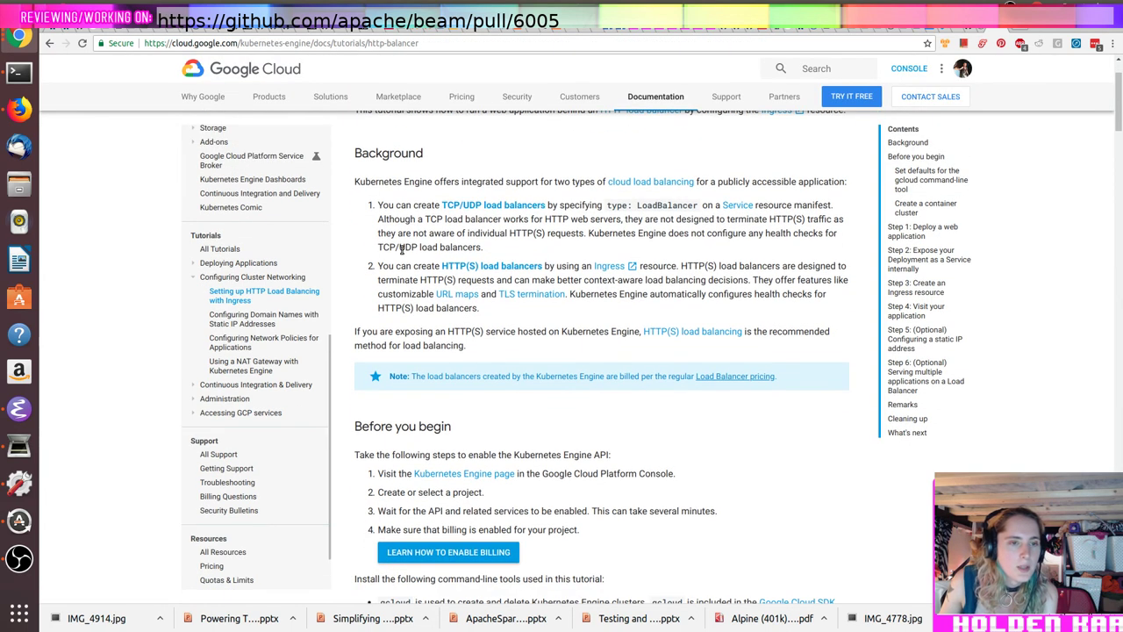
pyautogui.scroll(-1, 370, 253)
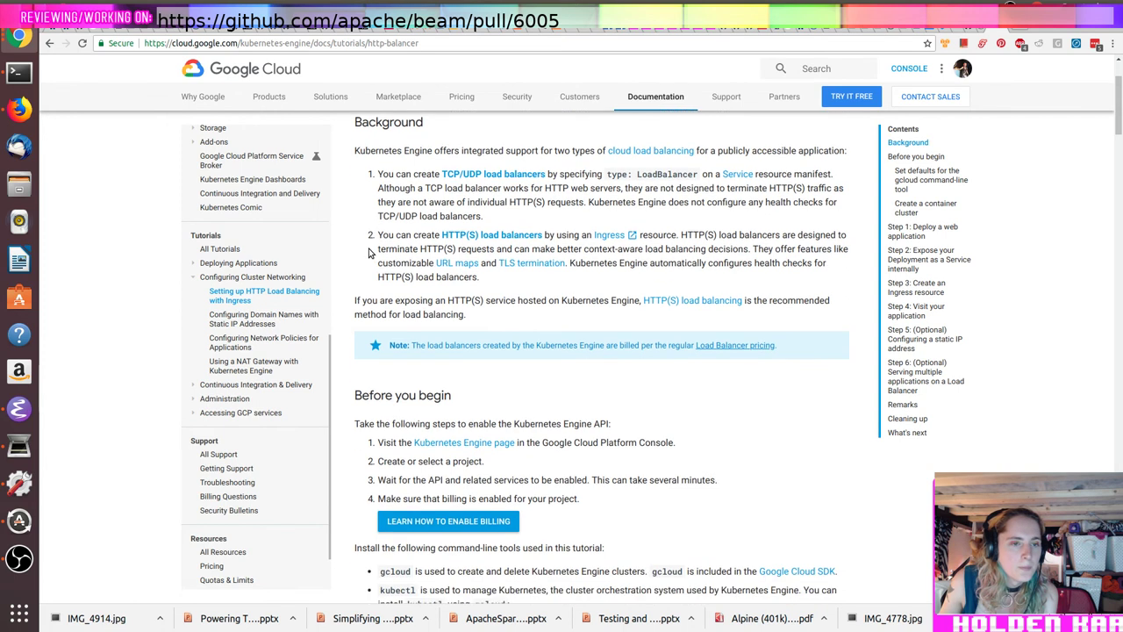
pyautogui.scroll(-1, 369, 253)
pyautogui.scroll(-1, 369, 253)
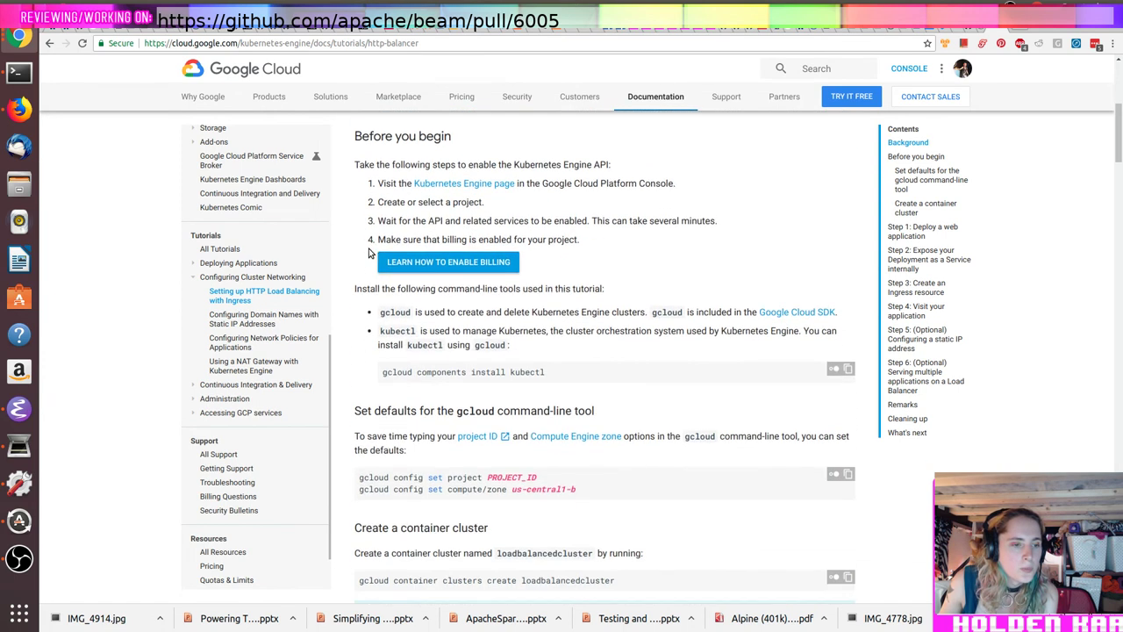
pyautogui.scroll(-3, 369, 253)
pyautogui.scroll(-2, 369, 253)
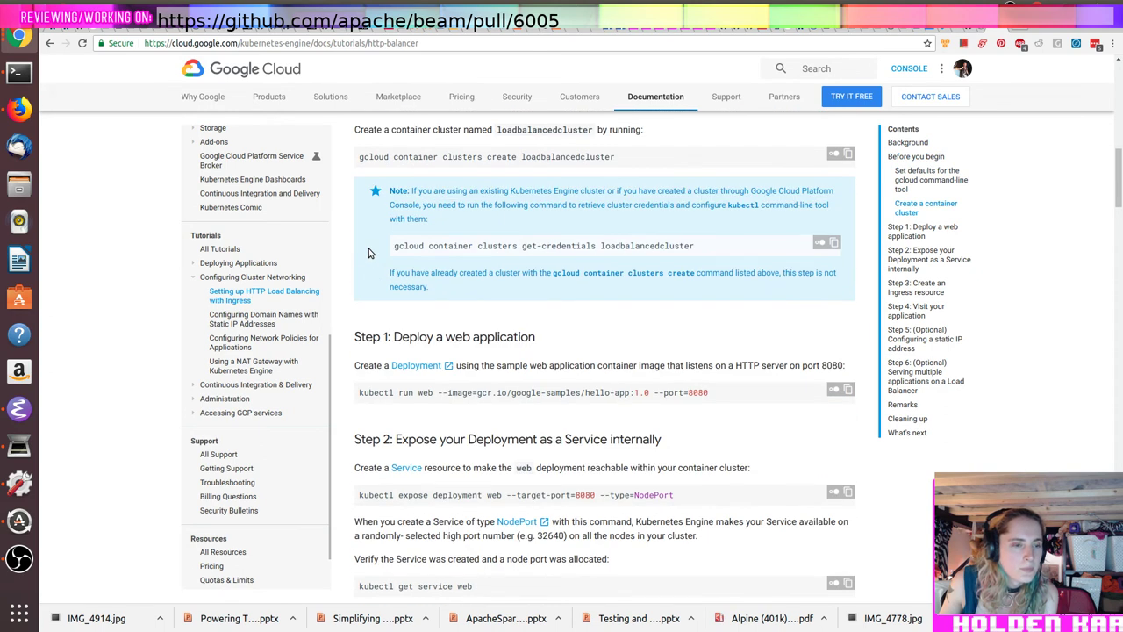
pyautogui.scroll(-2, 369, 253)
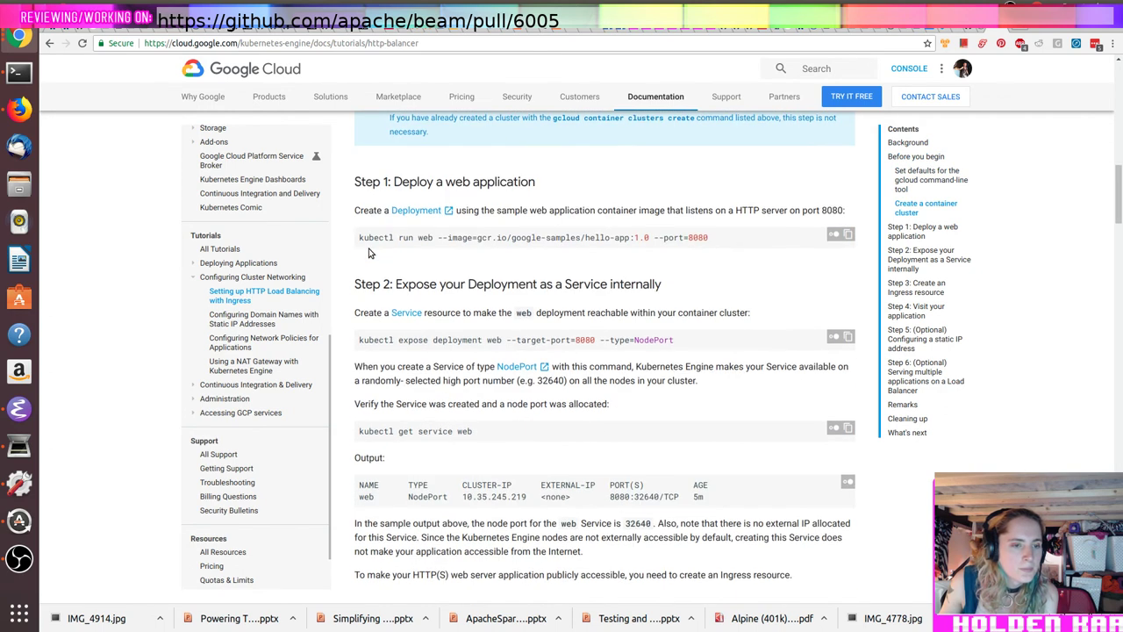
pyautogui.scroll(-4, 369, 253)
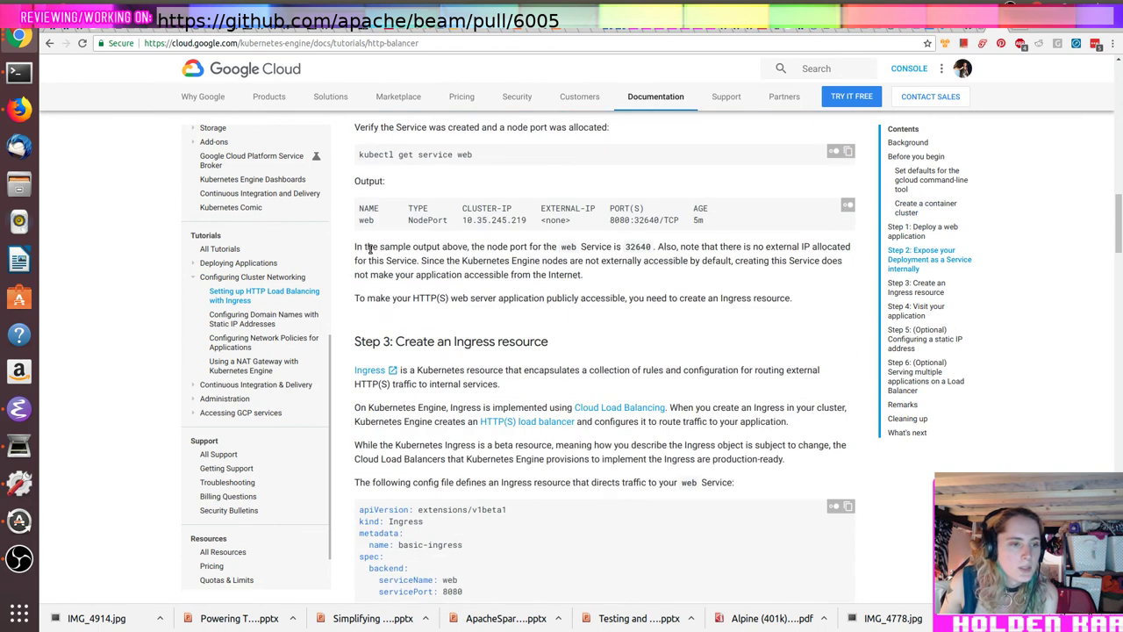
pyautogui.scroll(-2, 369, 253)
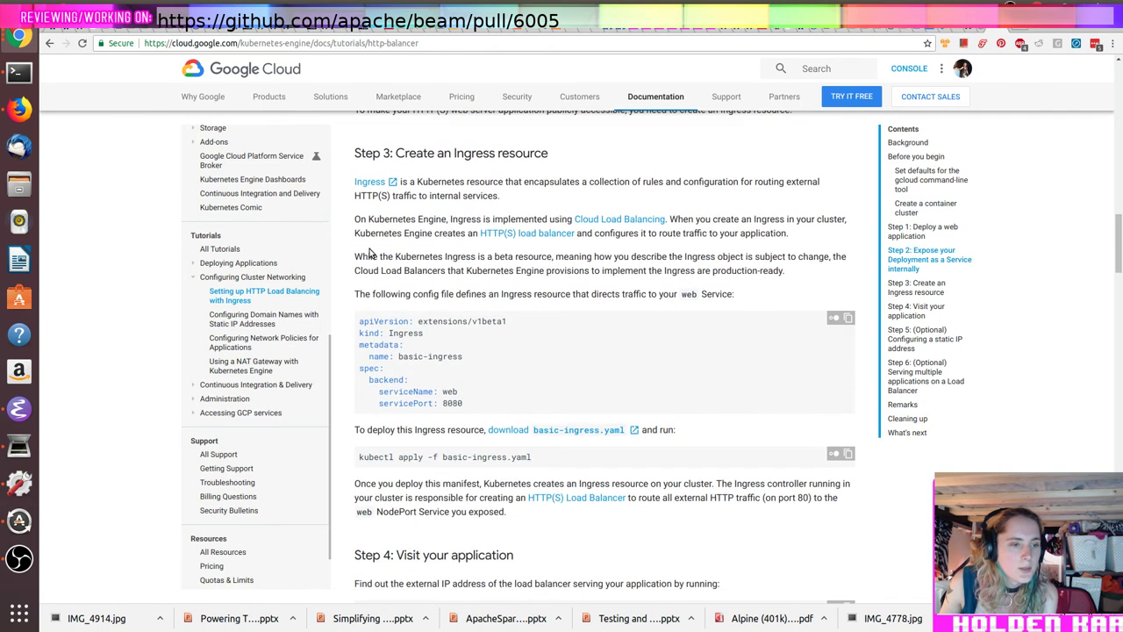
pyautogui.scroll(-5, 368, 253)
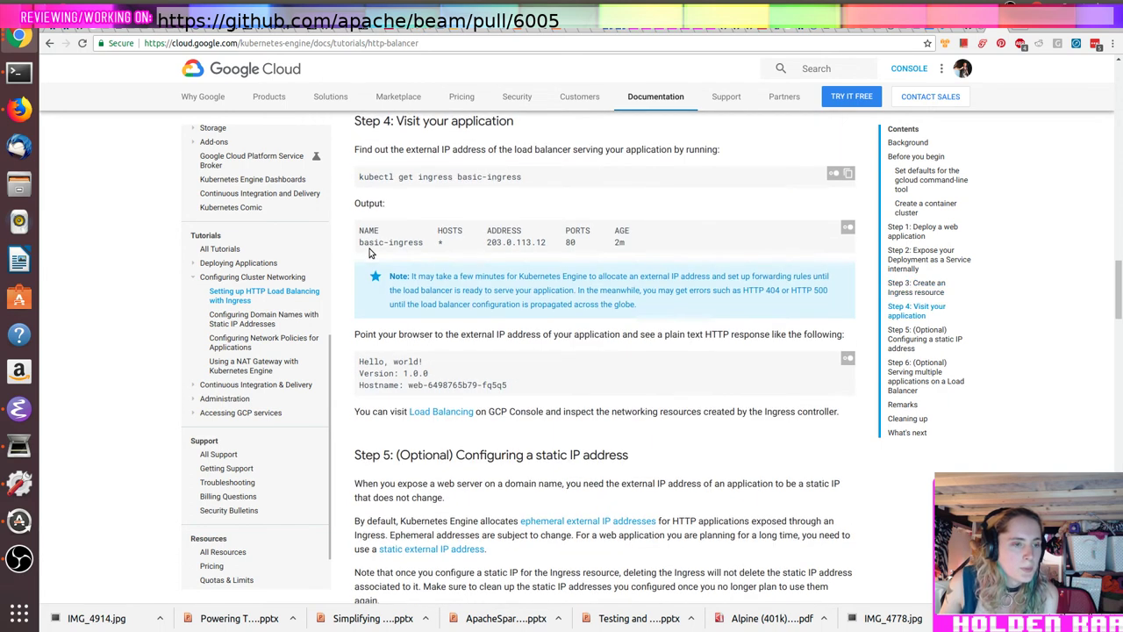
pyautogui.scroll(-3, 368, 253)
# Step: Read the rest of the Ingress tutorial down to its What's next list
pyautogui.scroll(-1, 370, 251)
pyautogui.scroll(-2, 369, 252)
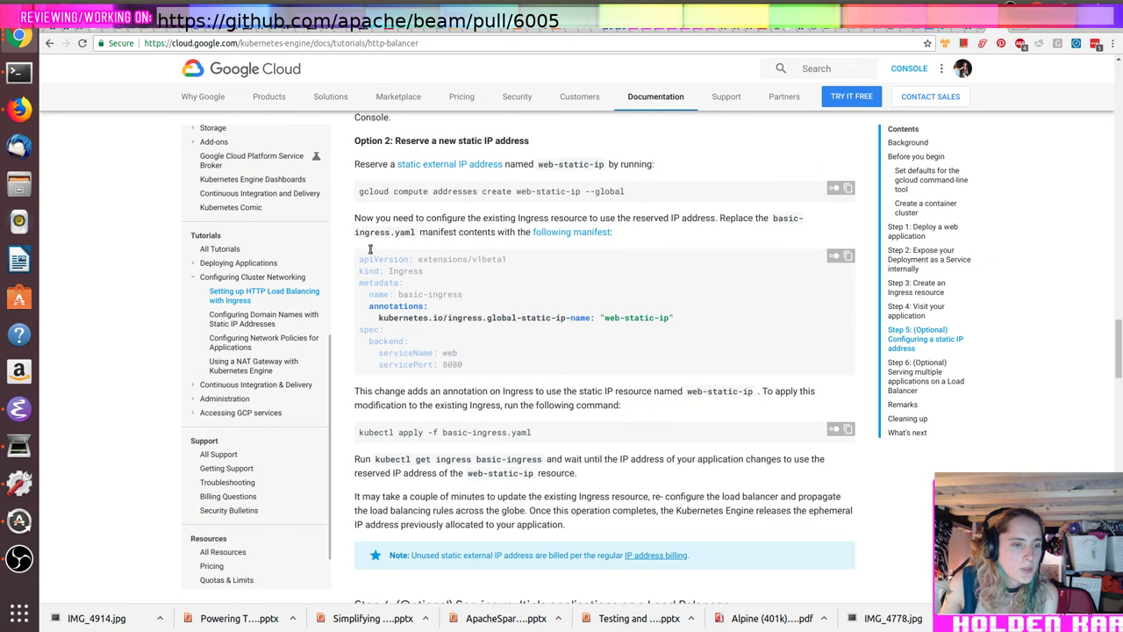
pyautogui.scroll(-2, 370, 251)
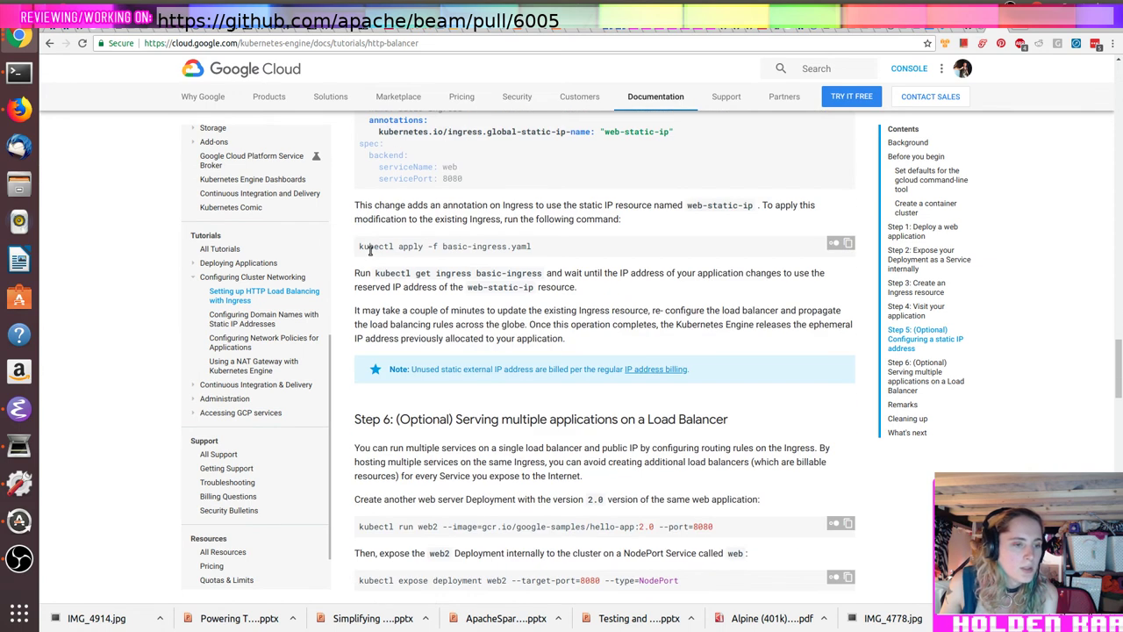
pyautogui.scroll(-2, 370, 252)
pyautogui.scroll(-4, 369, 252)
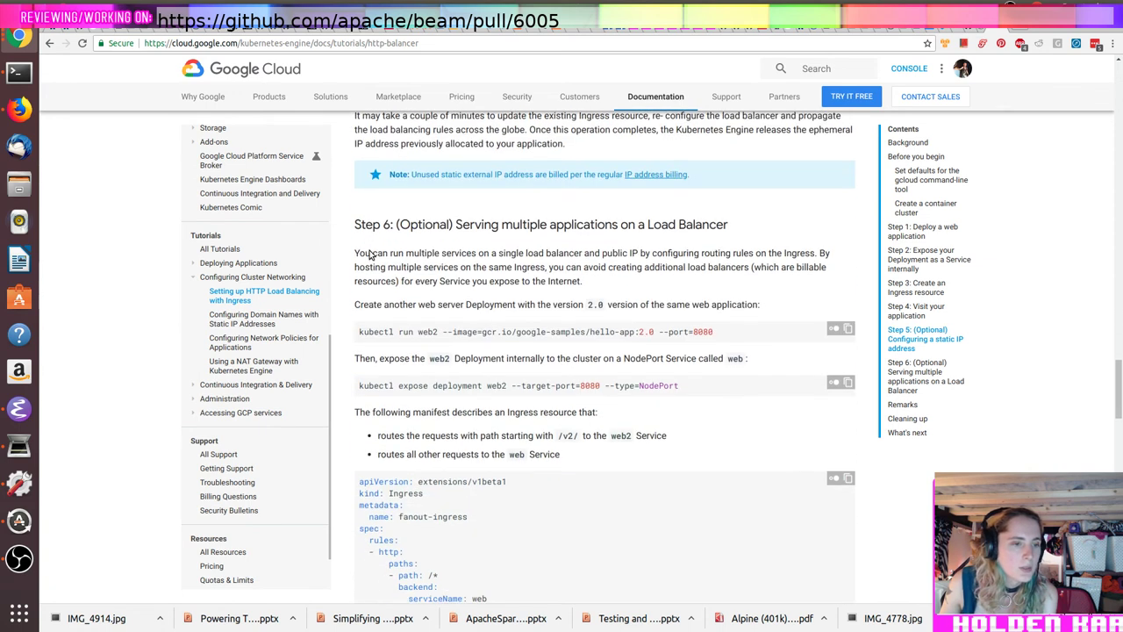
pyautogui.scroll(-5, 369, 252)
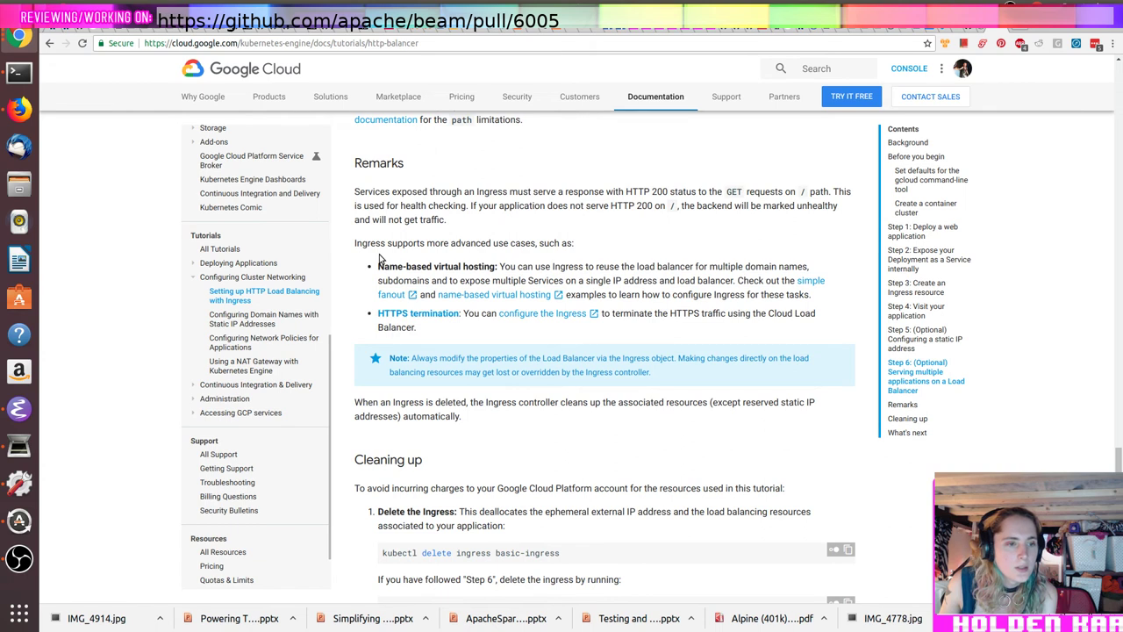
pyautogui.scroll(-1, 380, 258)
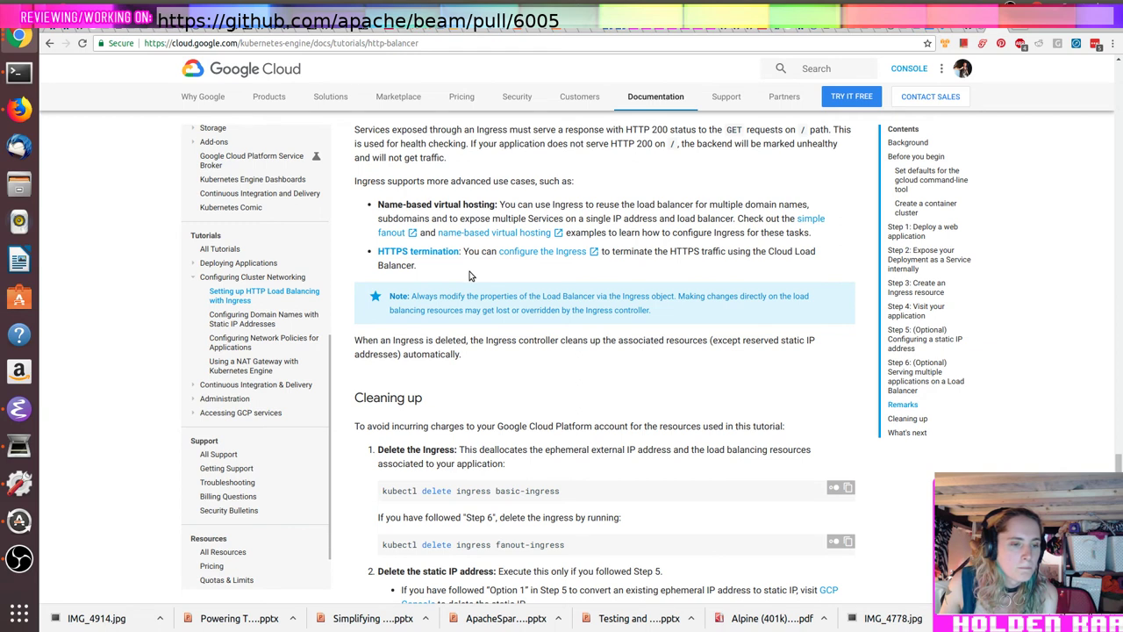
pyautogui.scroll(-3, 469, 276)
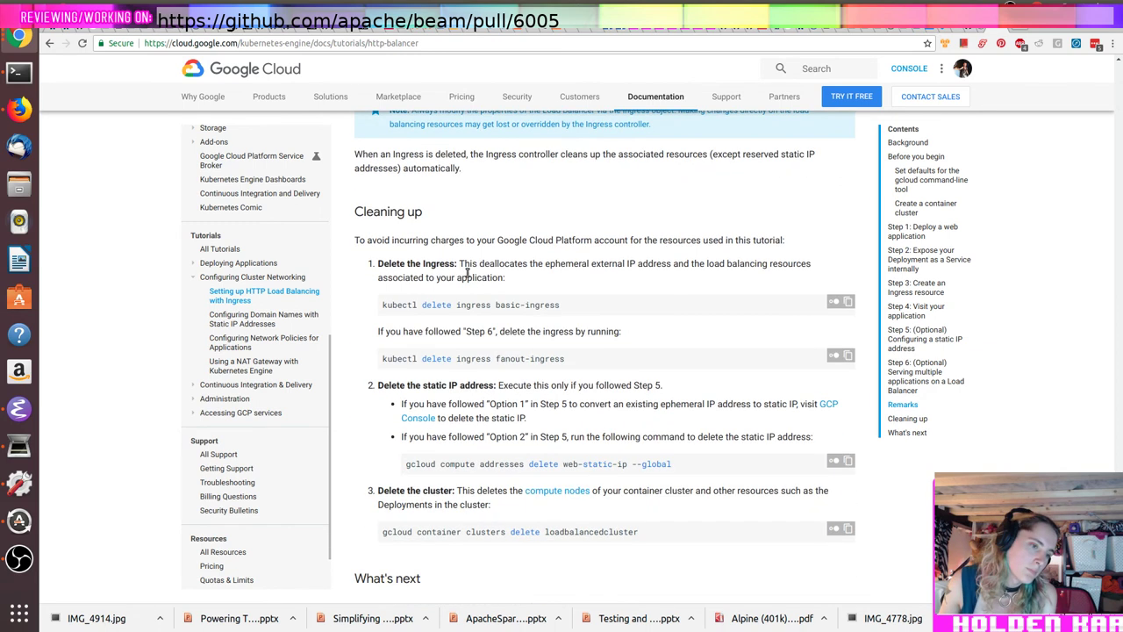
pyautogui.scroll(-3, 468, 274)
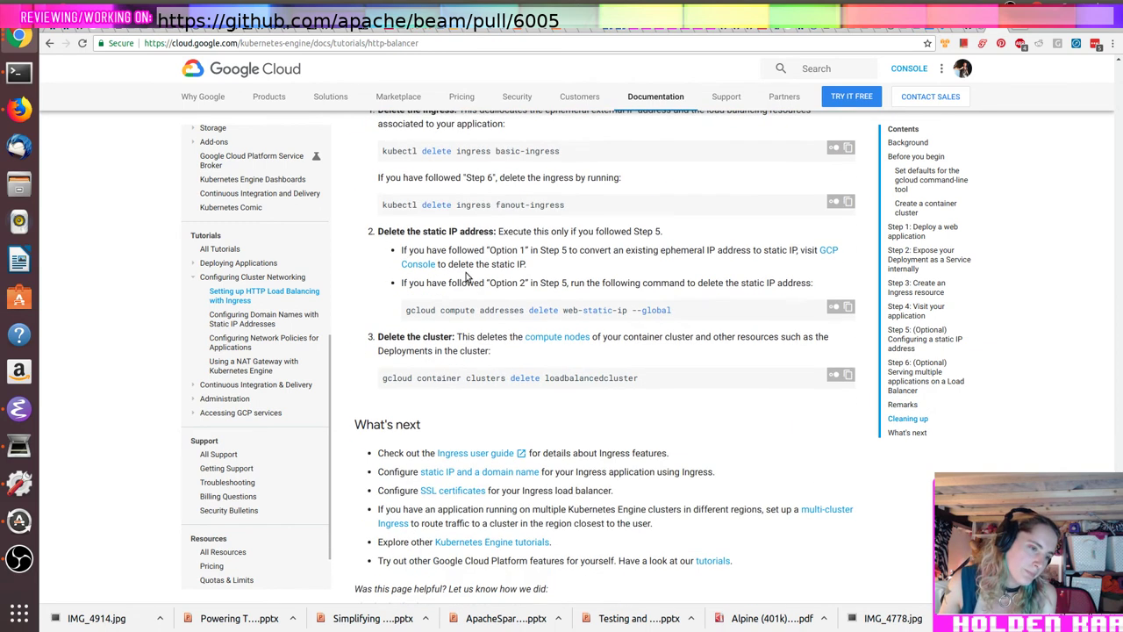
pyautogui.scroll(-1, 468, 277)
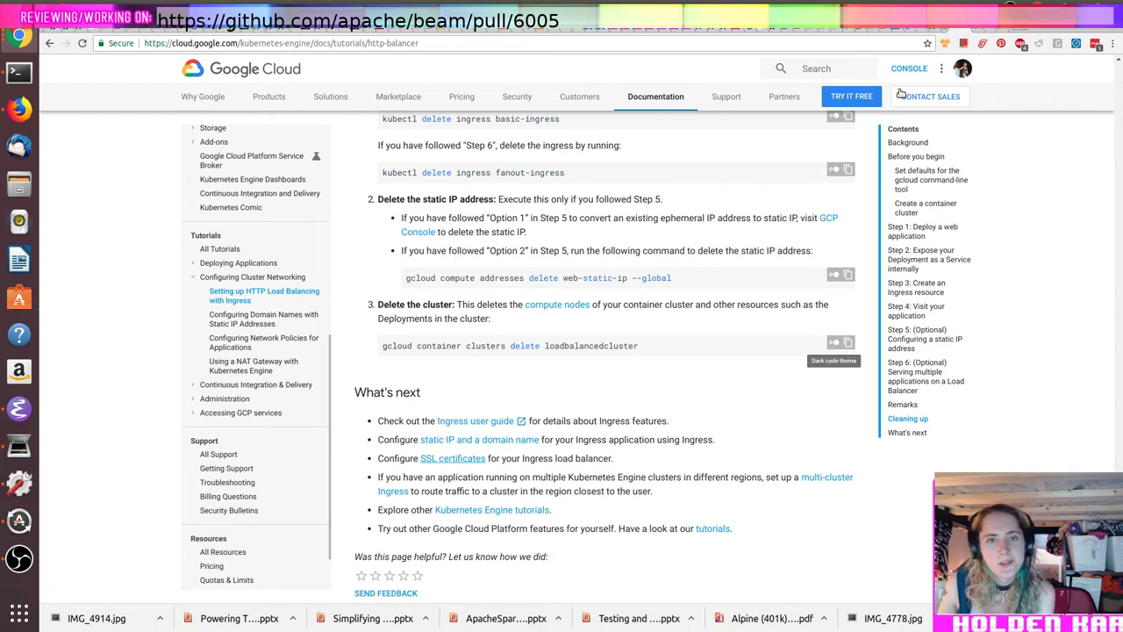
pyautogui.click(974, 32)
# Step: Read the kubernetes.io Ingress concepts page down to its Alternatives section
pyautogui.scroll(-5, 909, 272)
pyautogui.scroll(-5, 908, 277)
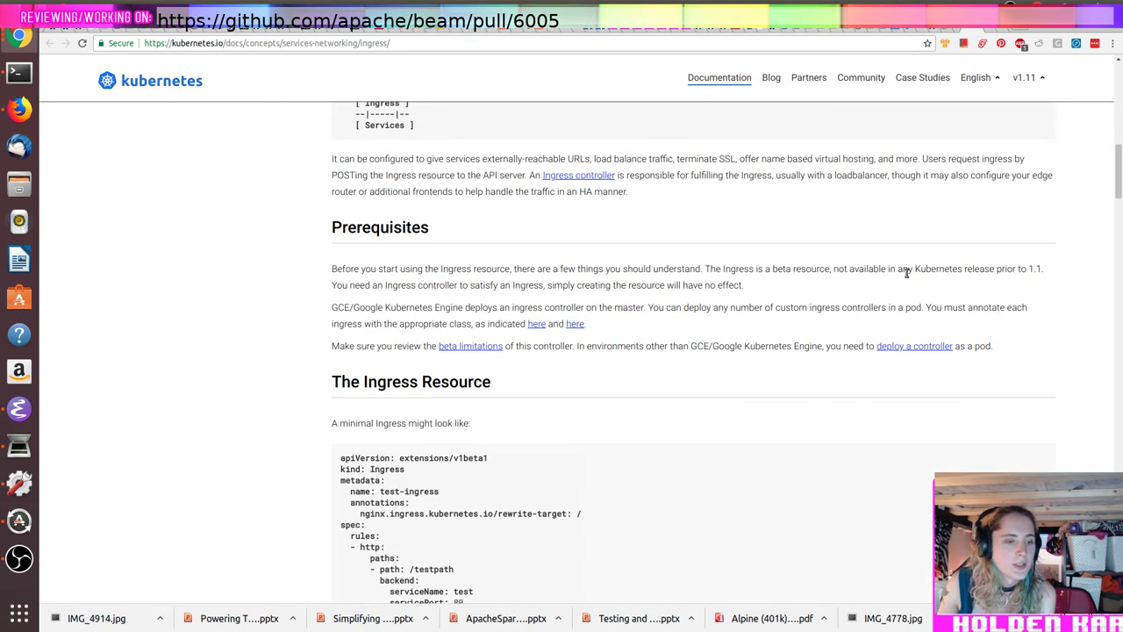
pyautogui.scroll(-1, 908, 273)
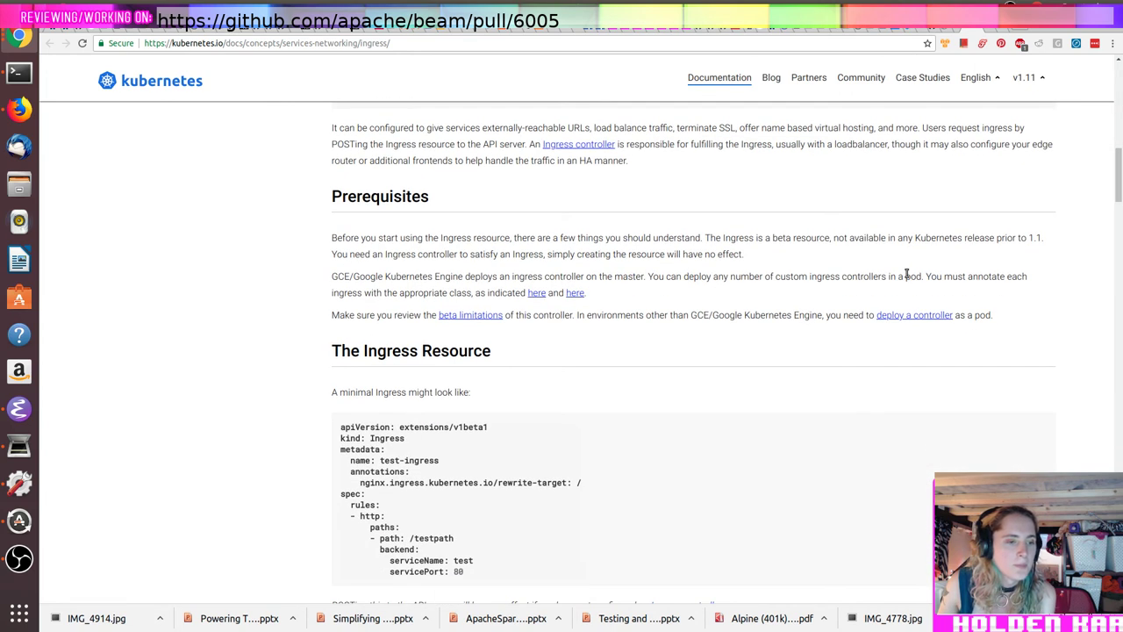
pyautogui.scroll(-1, 907, 274)
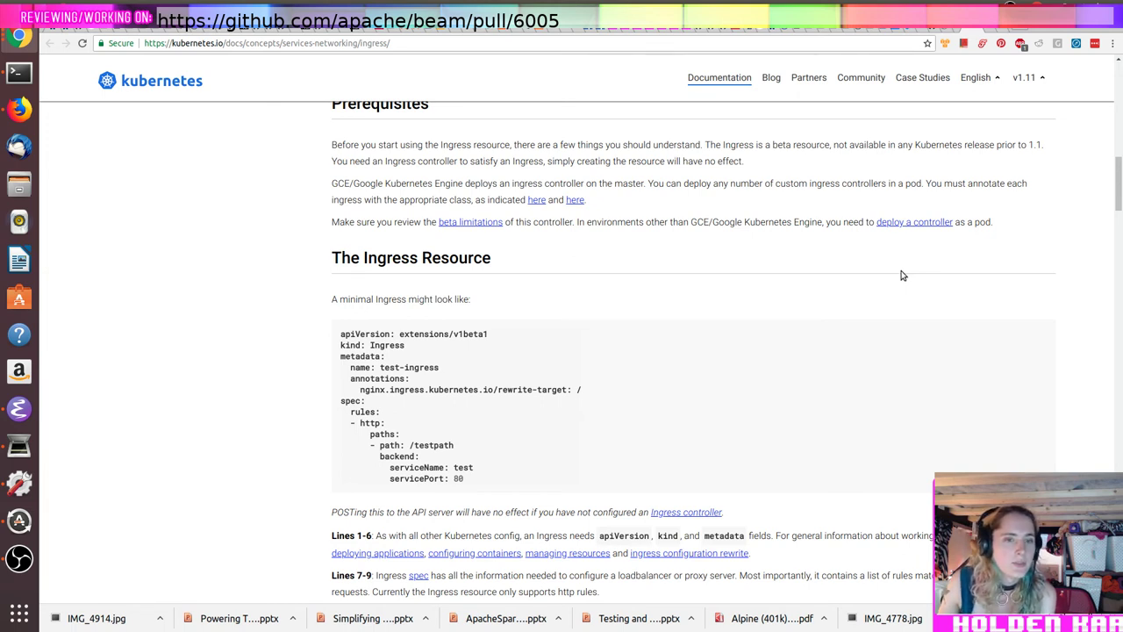
pyautogui.scroll(-5, 900, 276)
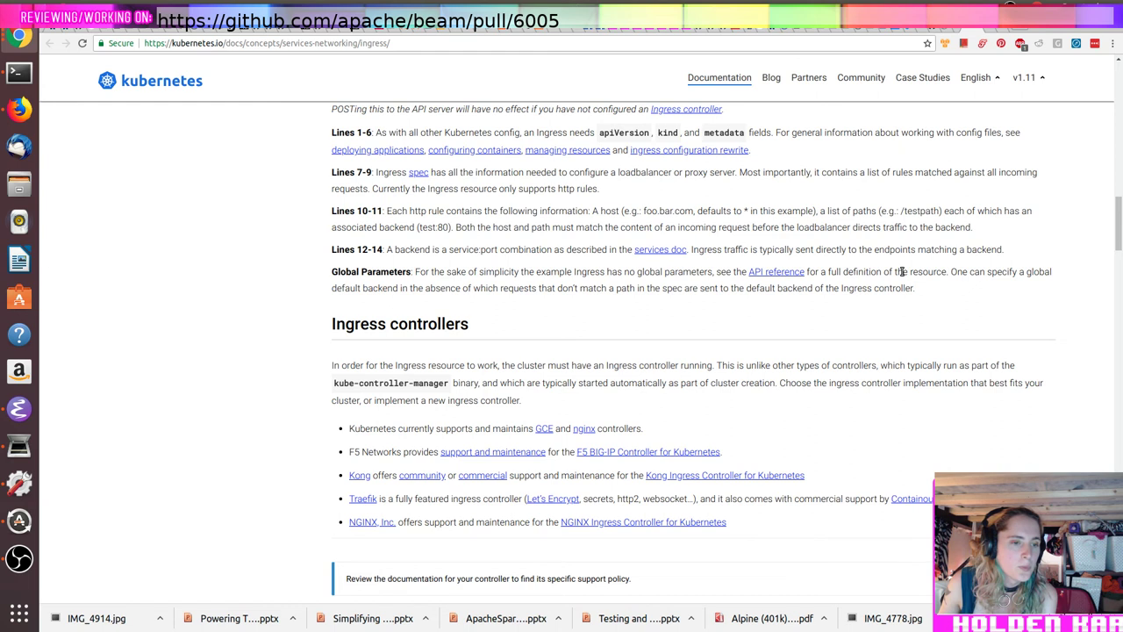
pyautogui.scroll(-3, 901, 272)
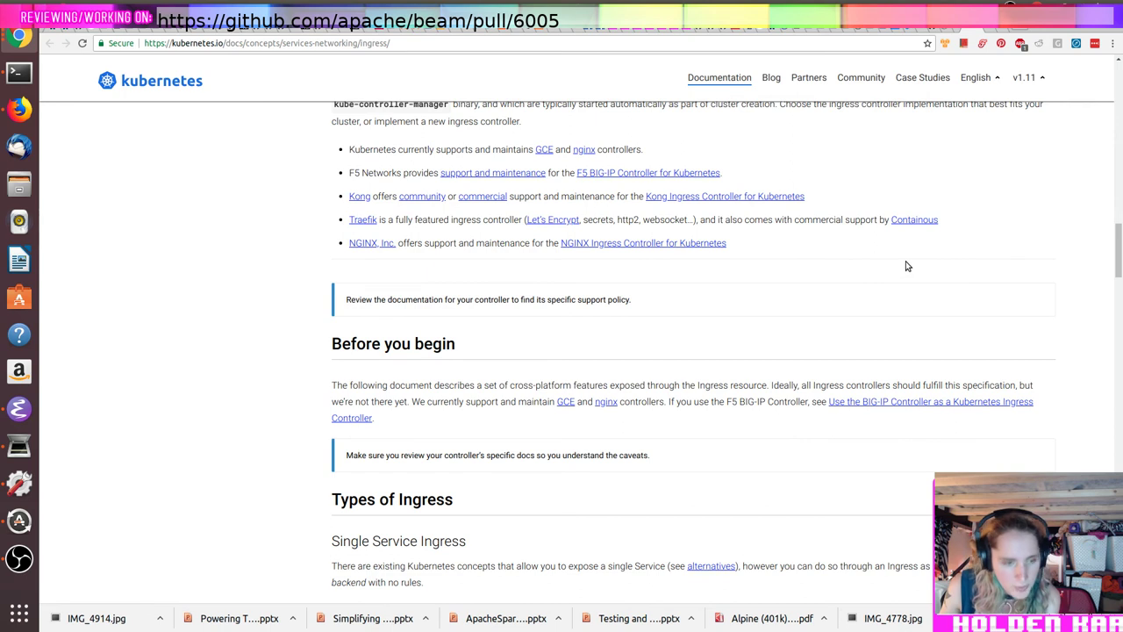
pyautogui.scroll(-3, 905, 268)
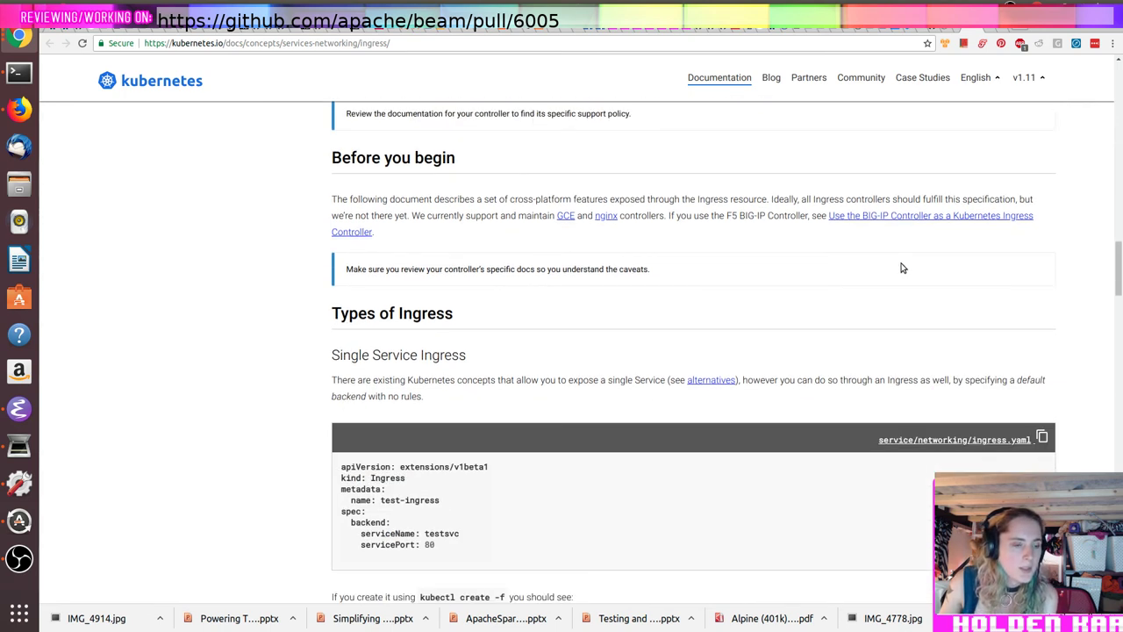
pyautogui.scroll(-1, 901, 268)
pyautogui.scroll(-2, 901, 268)
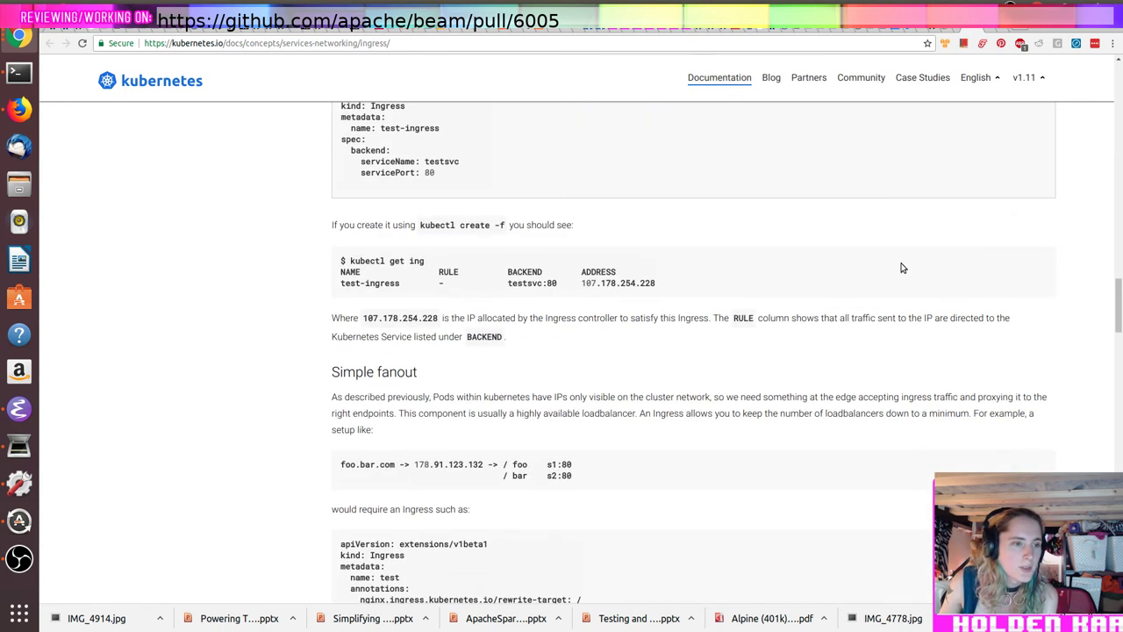
pyautogui.scroll(-2, 902, 268)
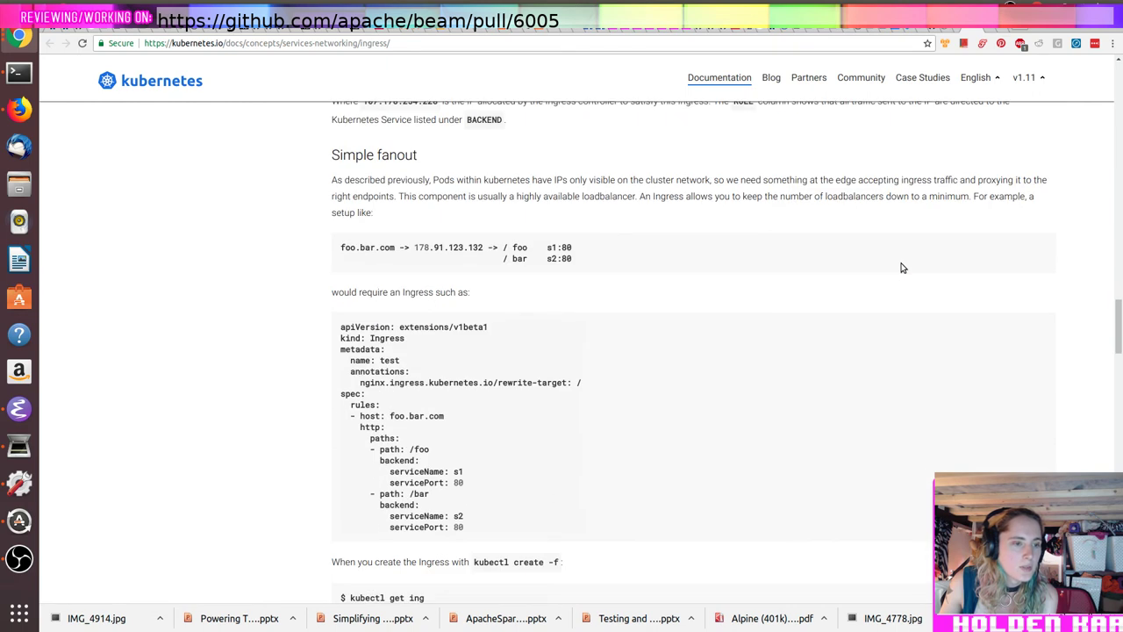
pyautogui.scroll(-5, 901, 268)
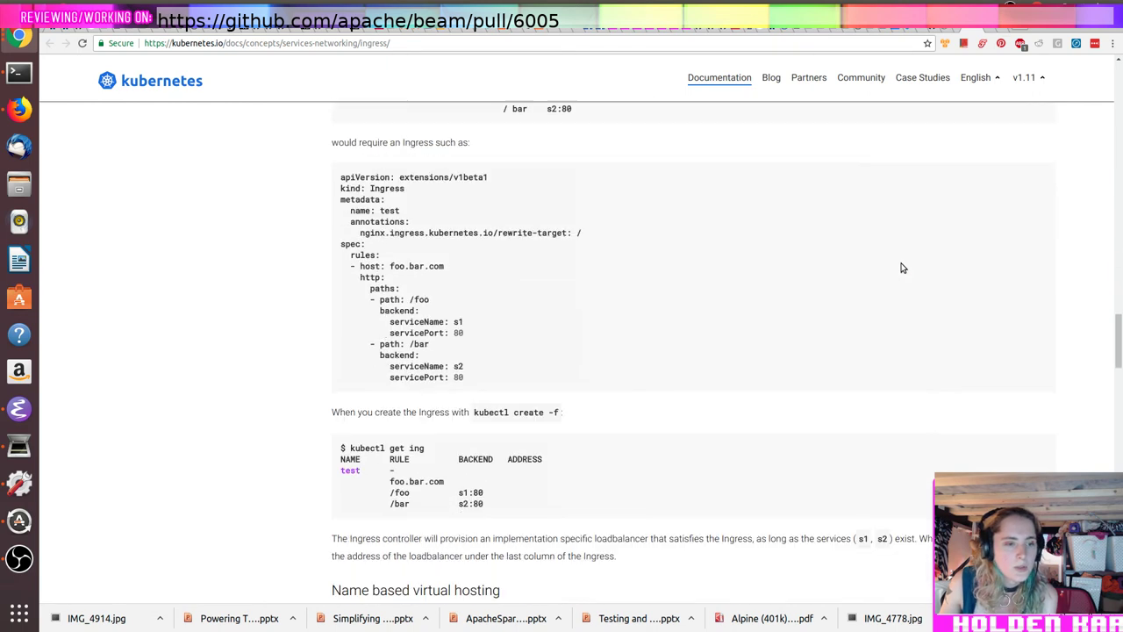
pyautogui.scroll(-1, 902, 268)
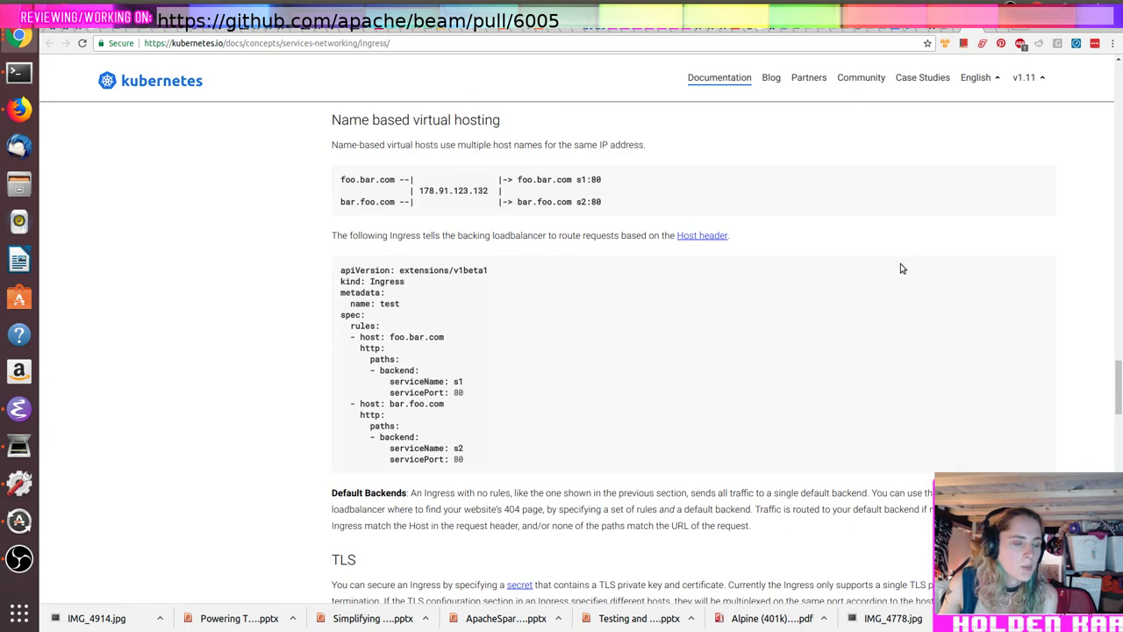
pyautogui.scroll(-3, 901, 263)
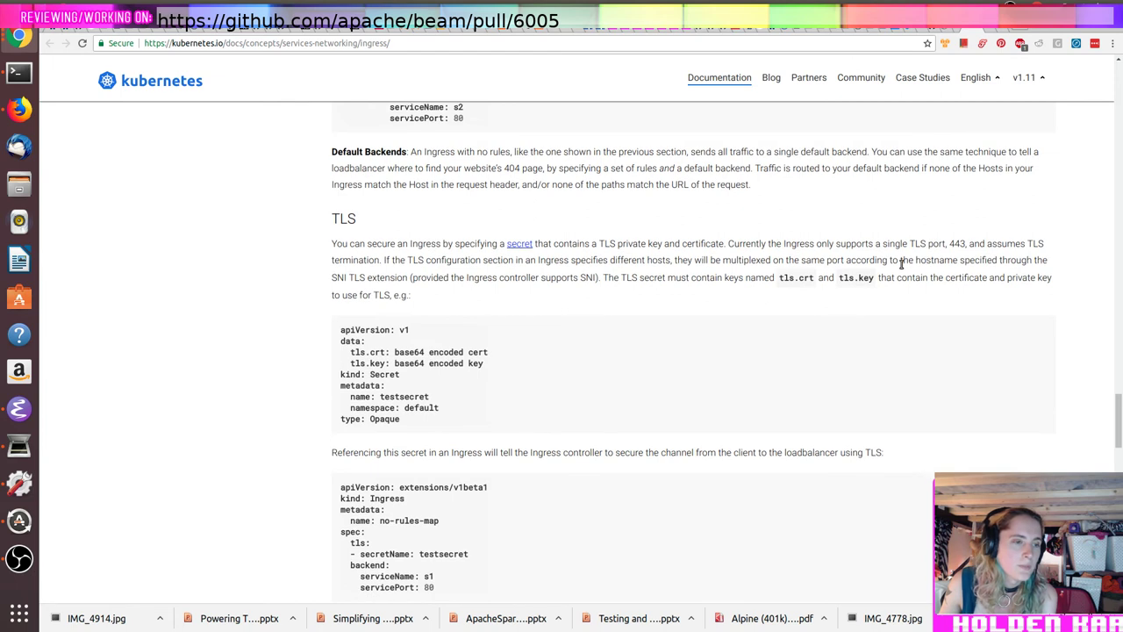
pyautogui.scroll(-3, 901, 265)
pyautogui.scroll(-5, 897, 269)
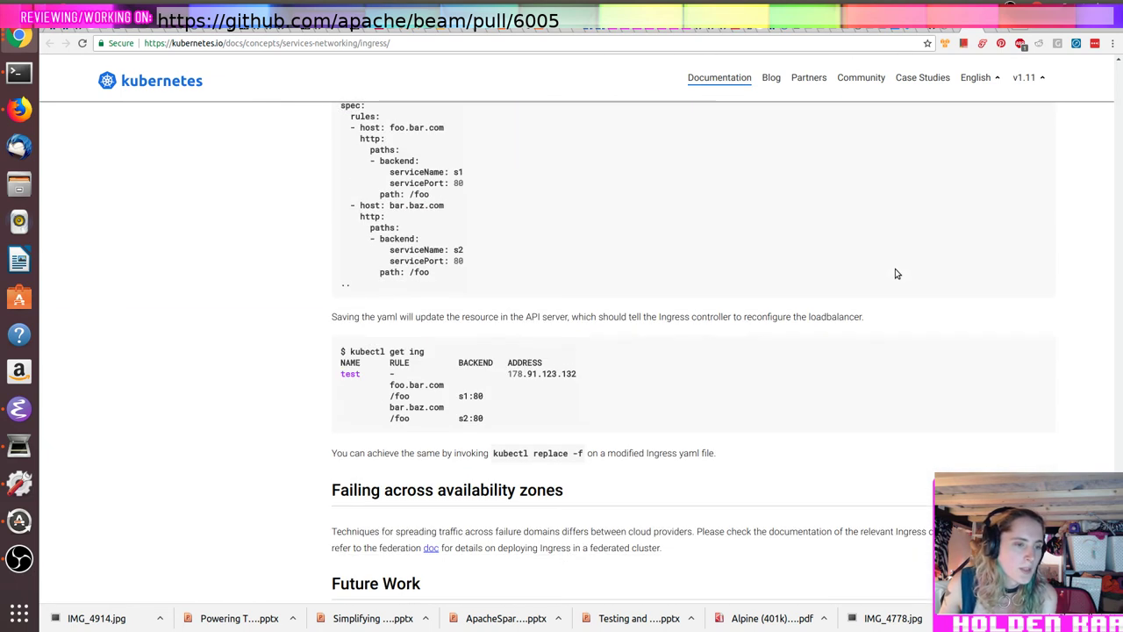
pyautogui.scroll(-4, 895, 274)
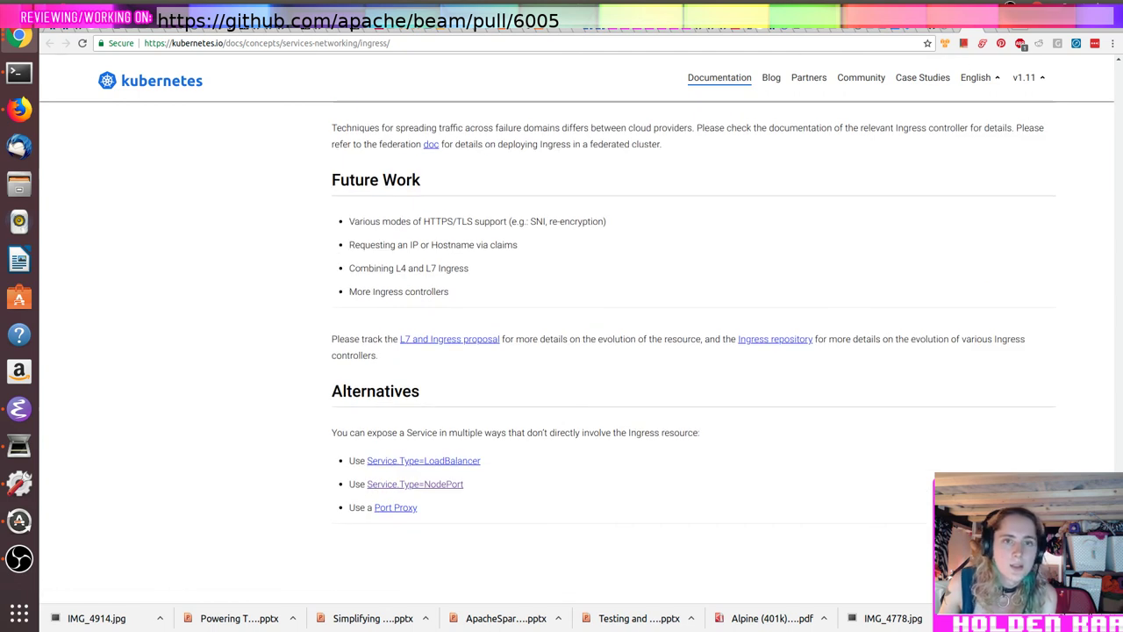
pyautogui.click(988, 29)
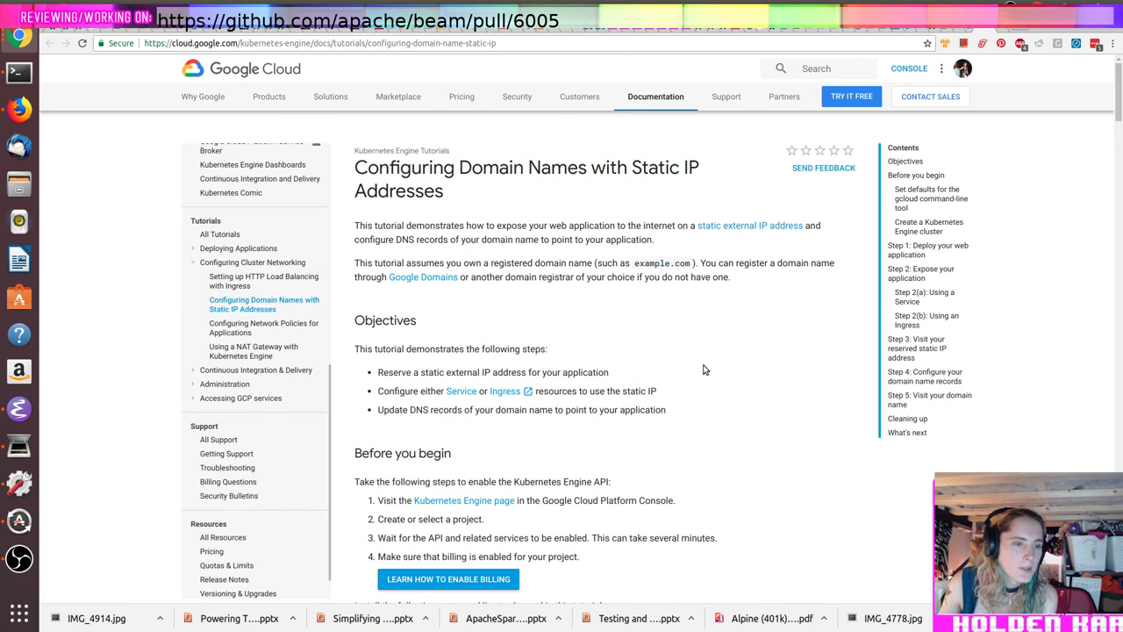
# Step: Read the static IP domain tutorial to the end and follow its Google Domains link
pyautogui.scroll(-8, 703, 369)
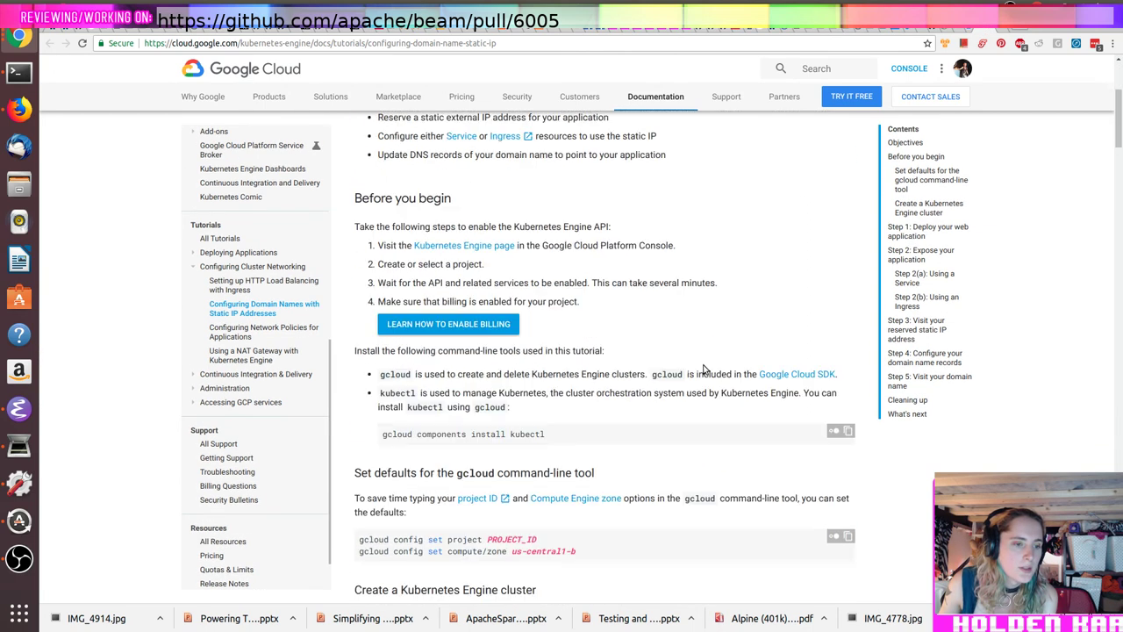
pyautogui.scroll(-10, 703, 369)
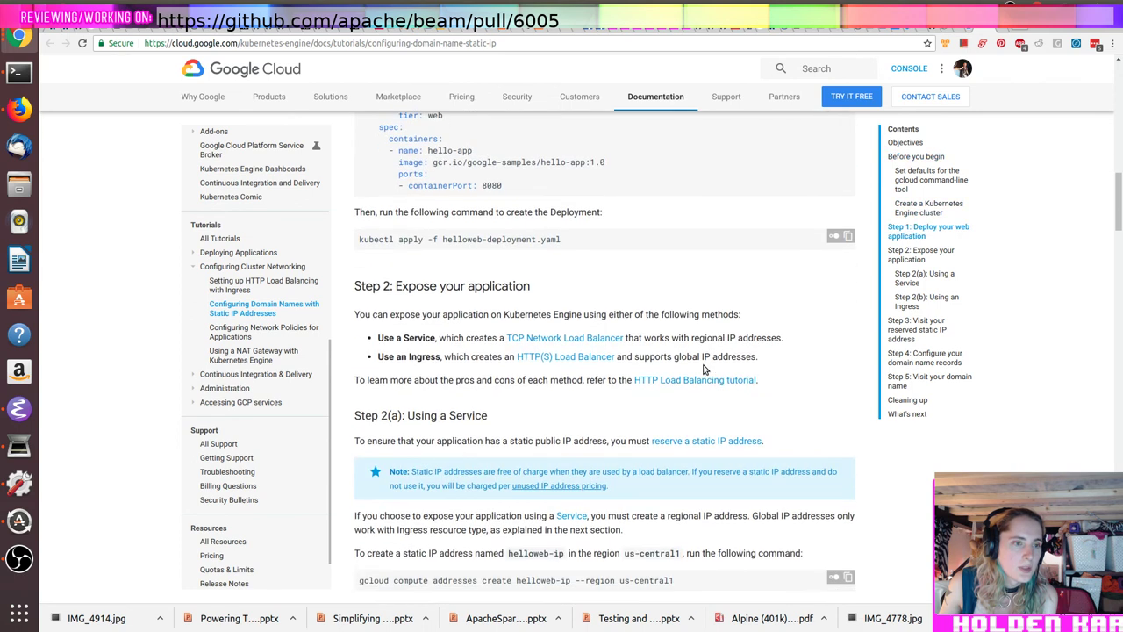
pyautogui.scroll(-10, 703, 369)
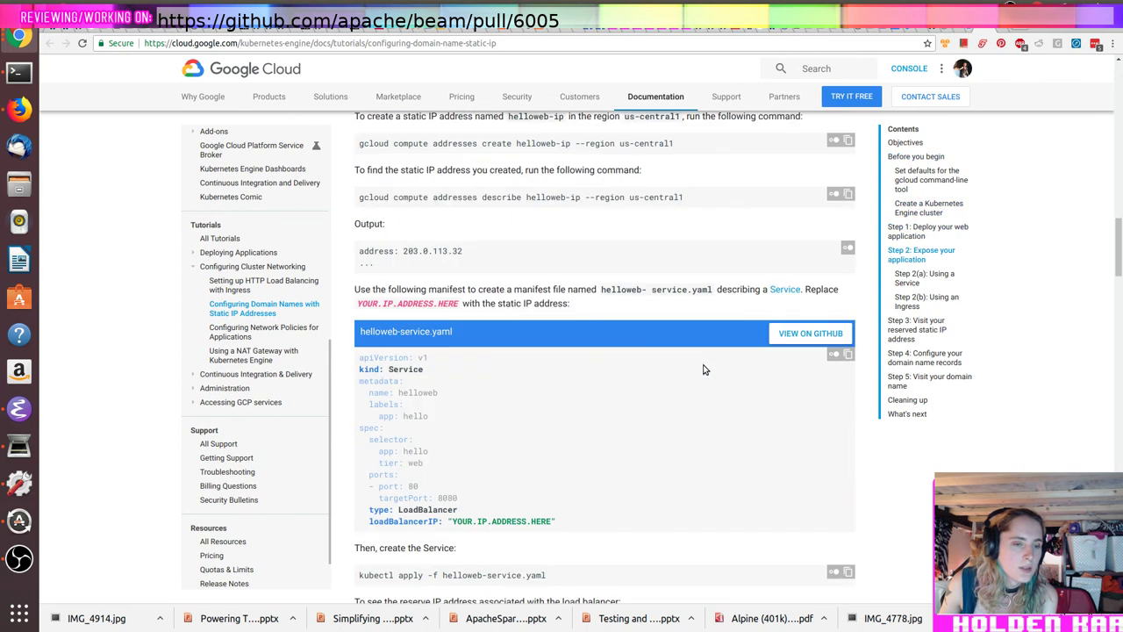
pyautogui.scroll(-8, 703, 369)
pyautogui.scroll(-10, 703, 370)
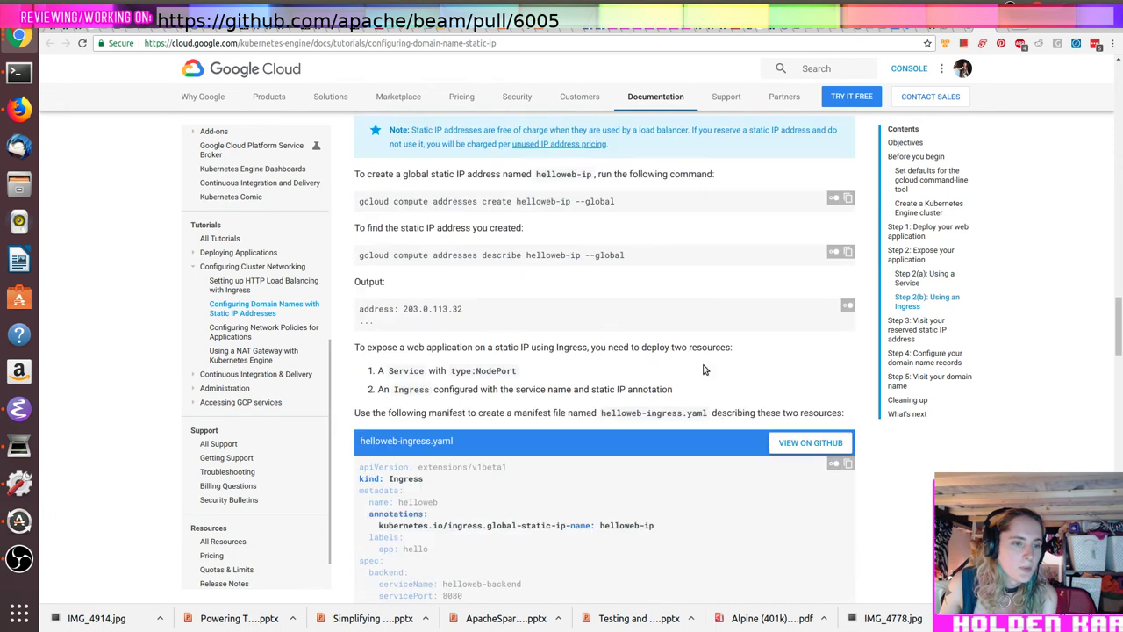
pyautogui.scroll(-5, 703, 370)
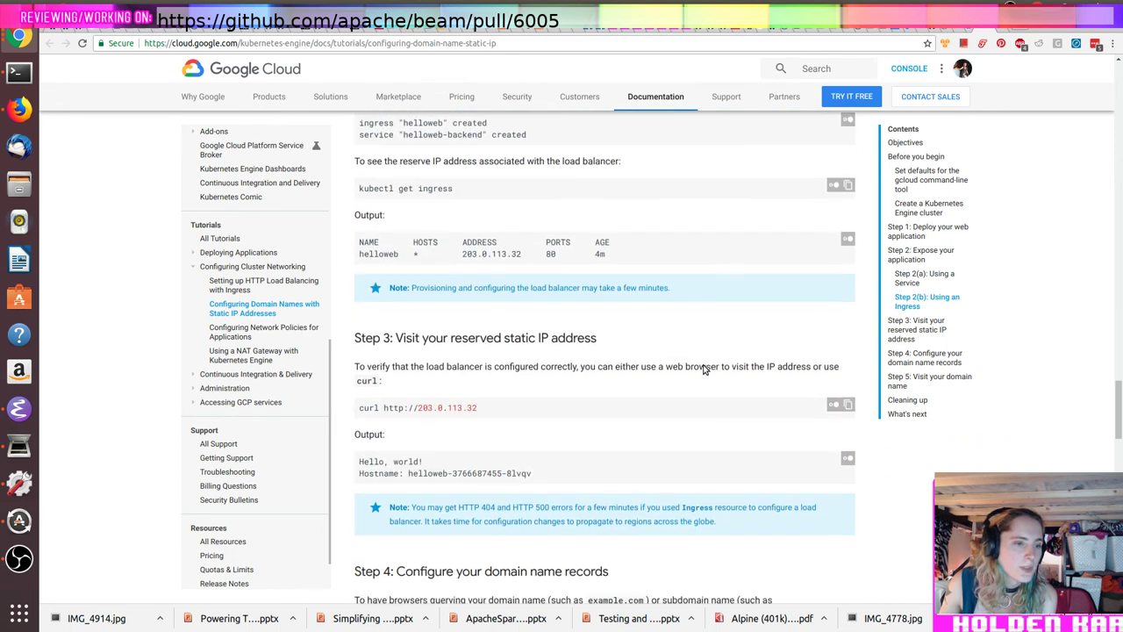
pyautogui.scroll(-5, 703, 369)
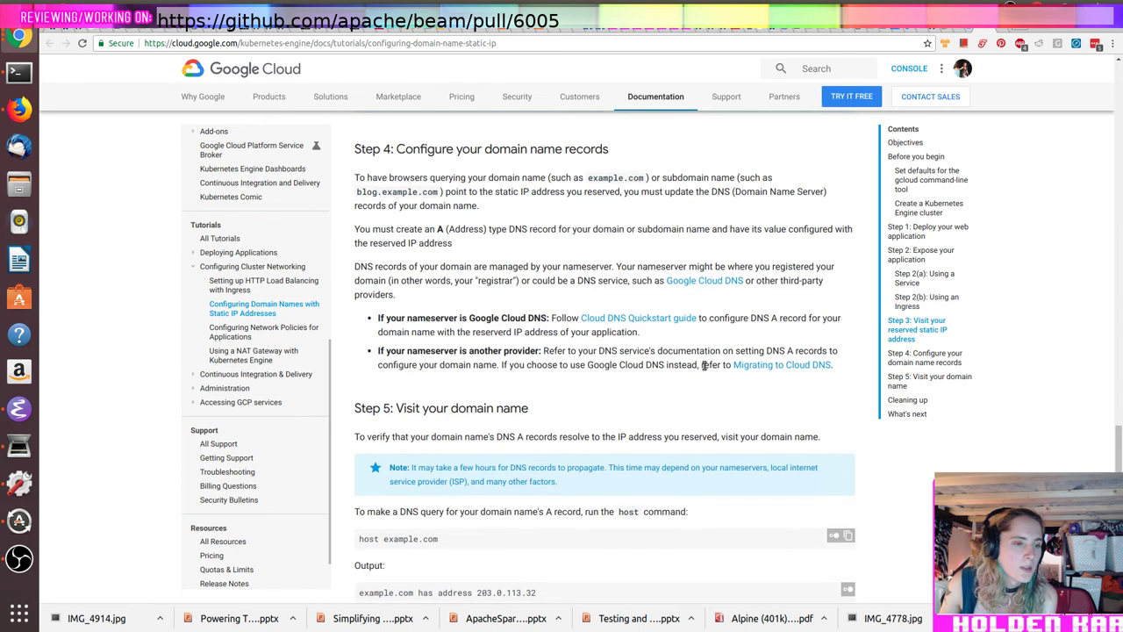
pyautogui.scroll(-2, 703, 369)
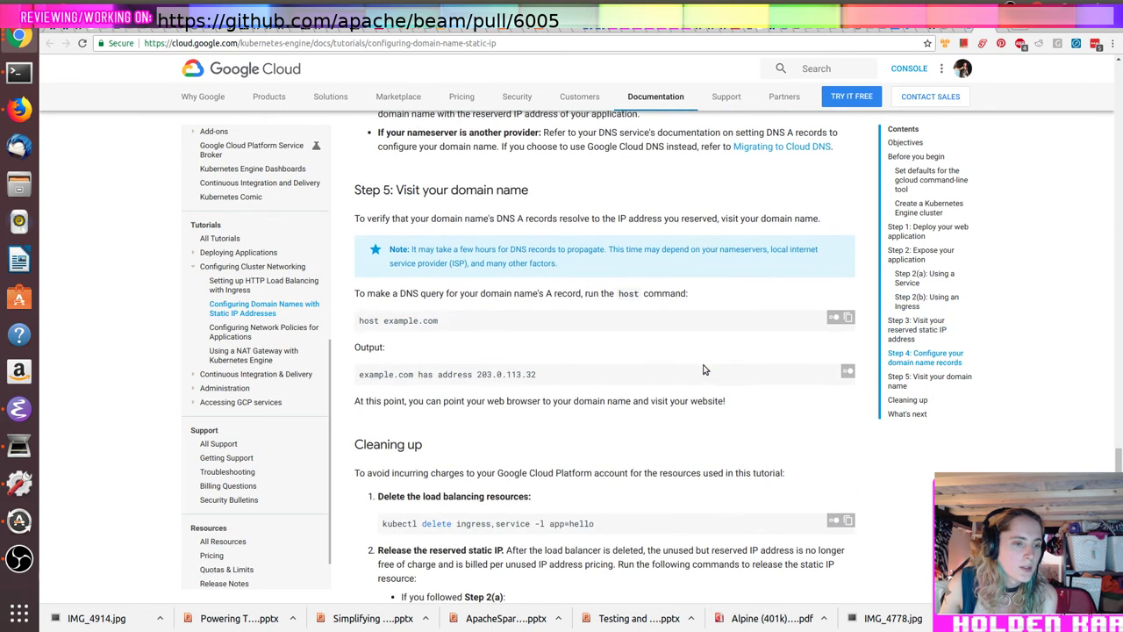
pyautogui.scroll(-3, 703, 370)
pyautogui.scroll(-3, 703, 367)
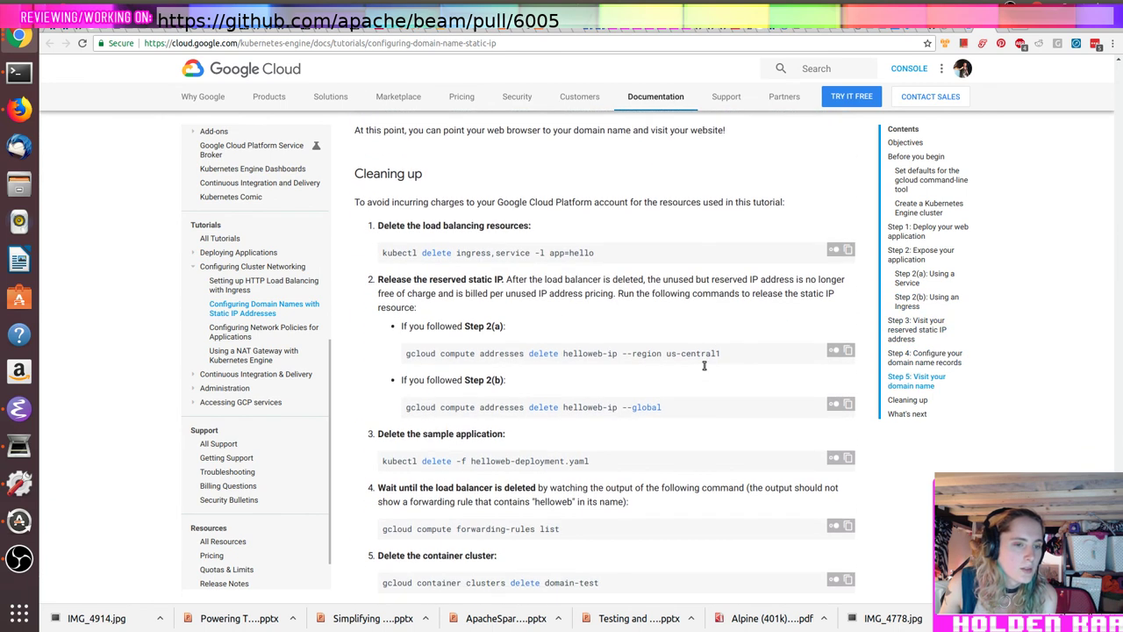
pyautogui.scroll(-3, 703, 369)
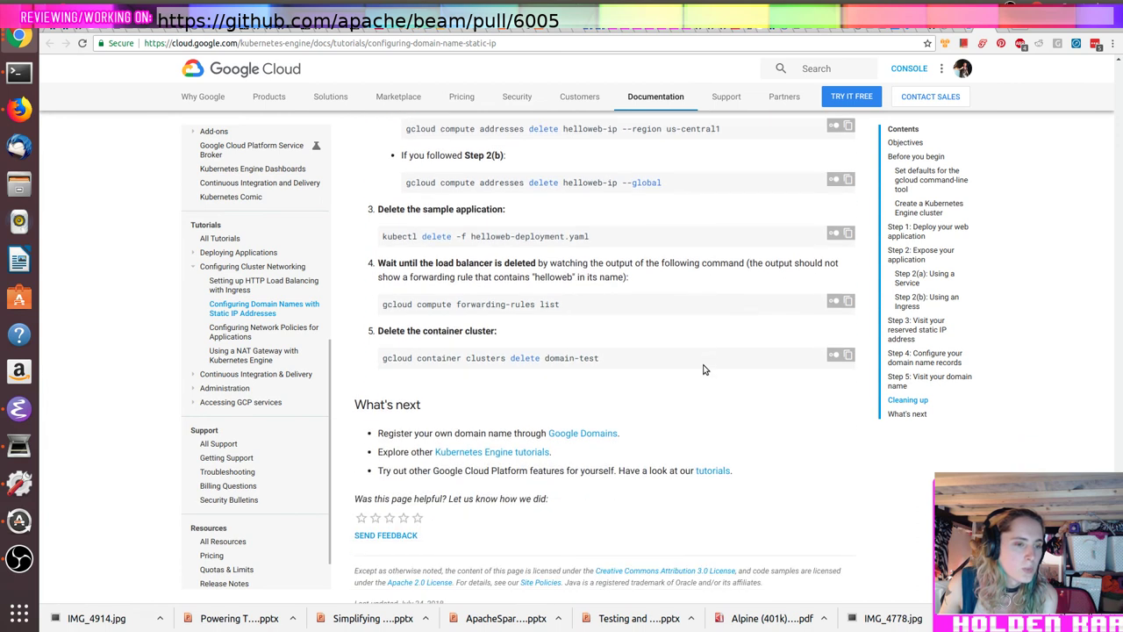
pyautogui.click(603, 434)
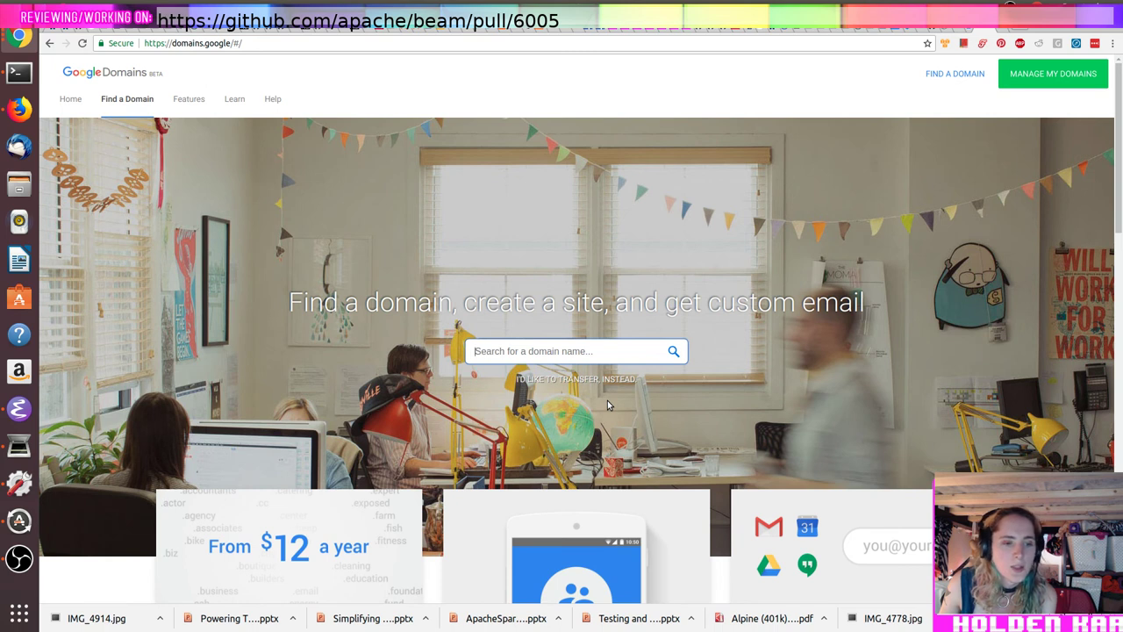
# Step: Search Google Domains for the magicalunicorn domain name without the .com ending
pyautogui.scroll(-3, 608, 404)
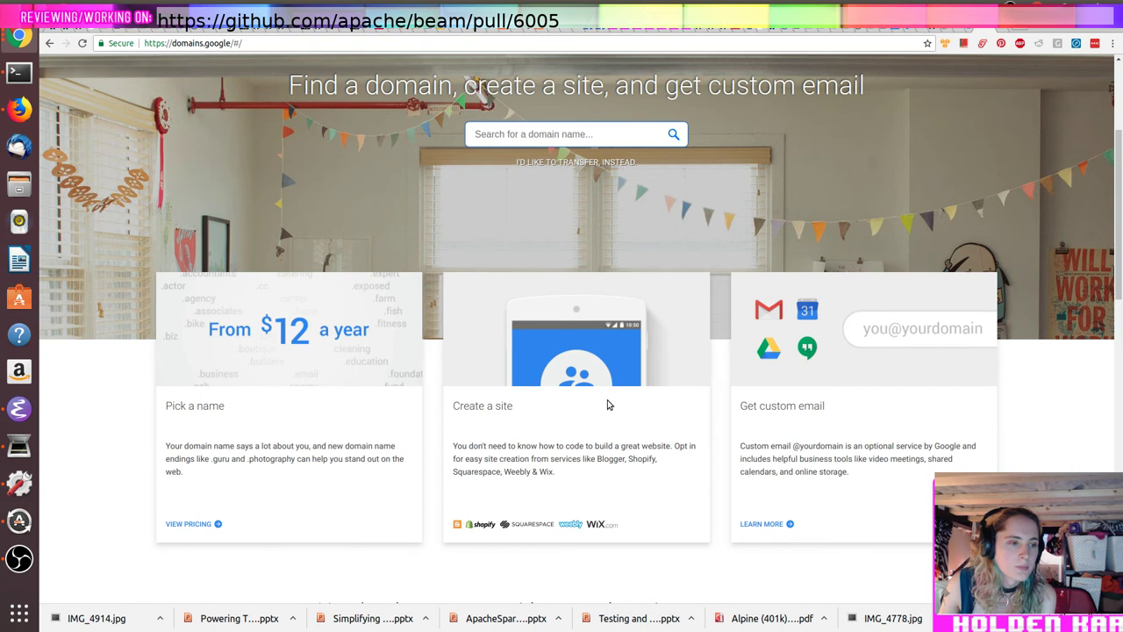
pyautogui.scroll(2, 607, 402)
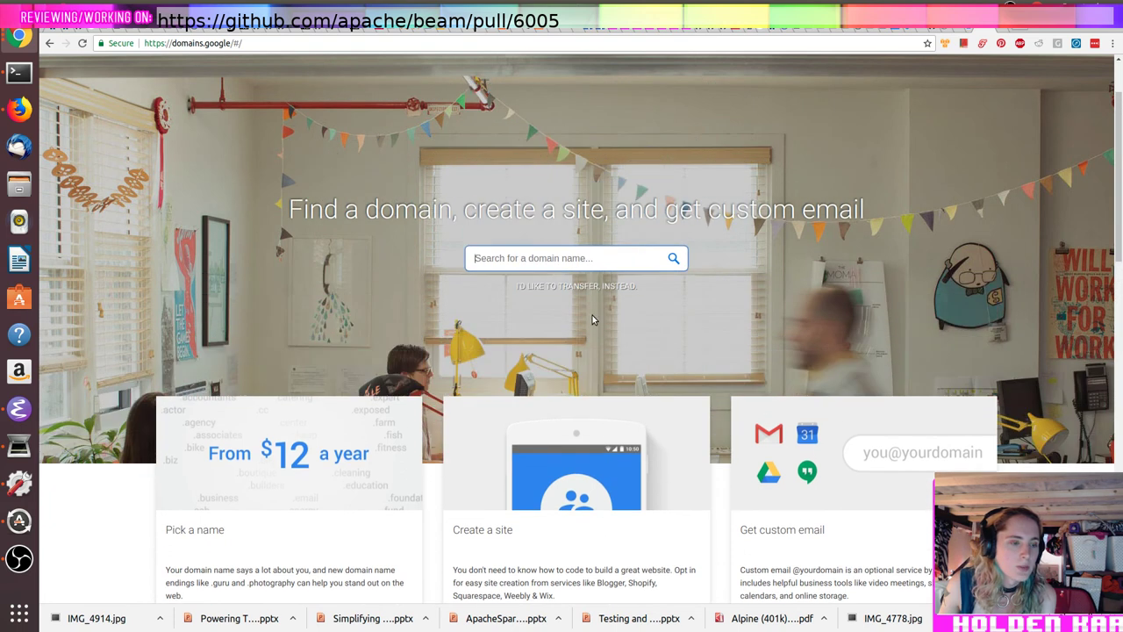
pyautogui.click(581, 252)
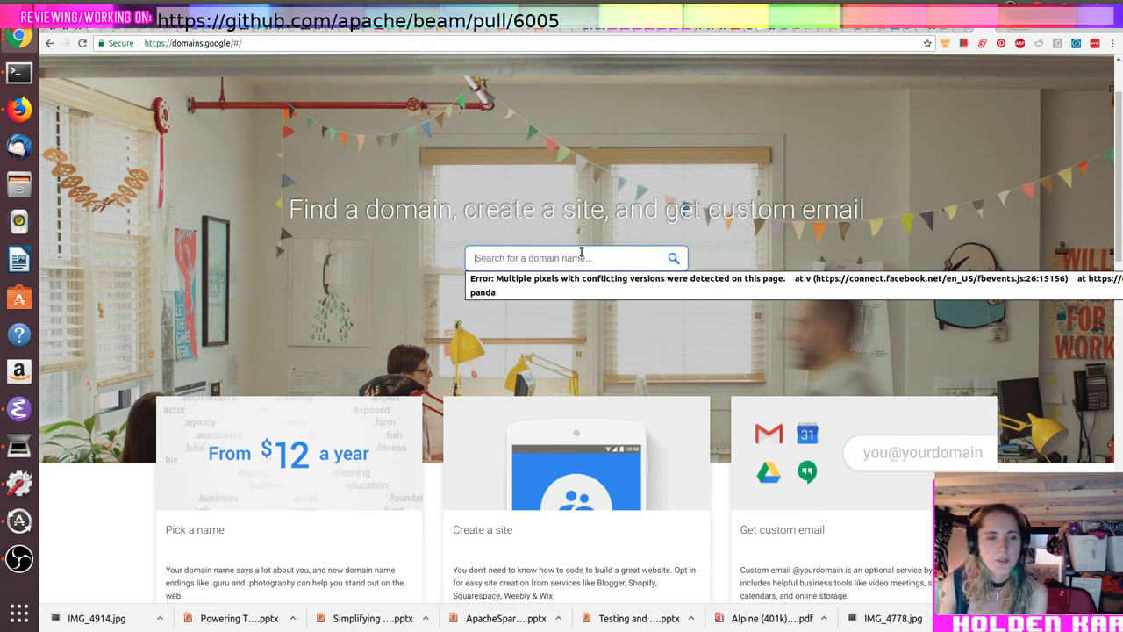
pyautogui.write('rad')
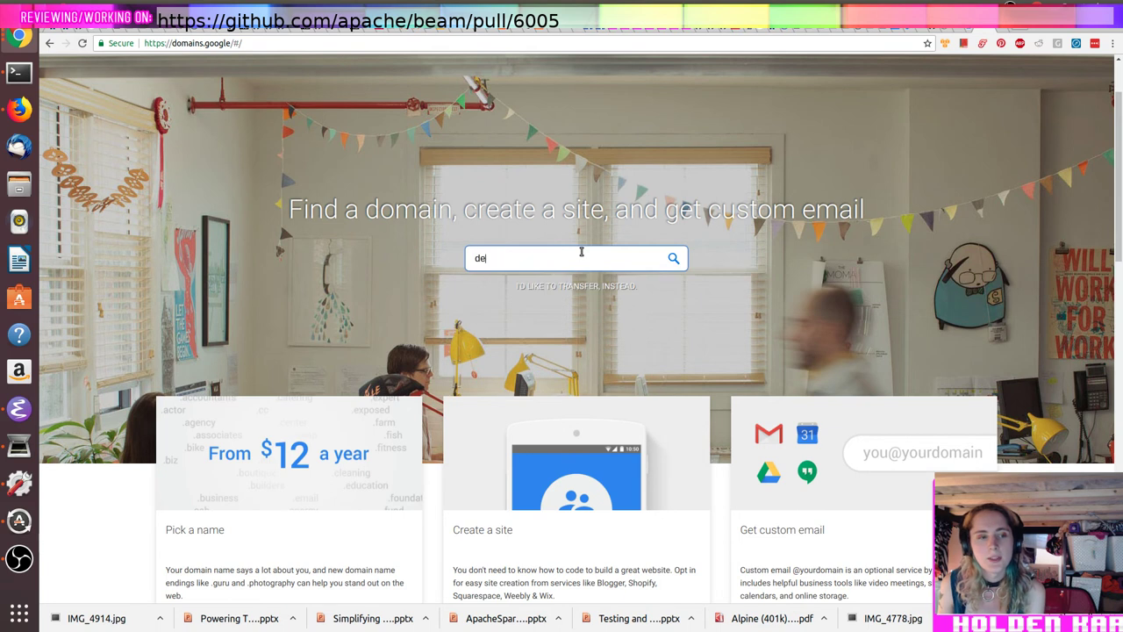
pyautogui.press('BackSpace')
pyautogui.press('BackSpace')
pyautogui.press('BackSpace')
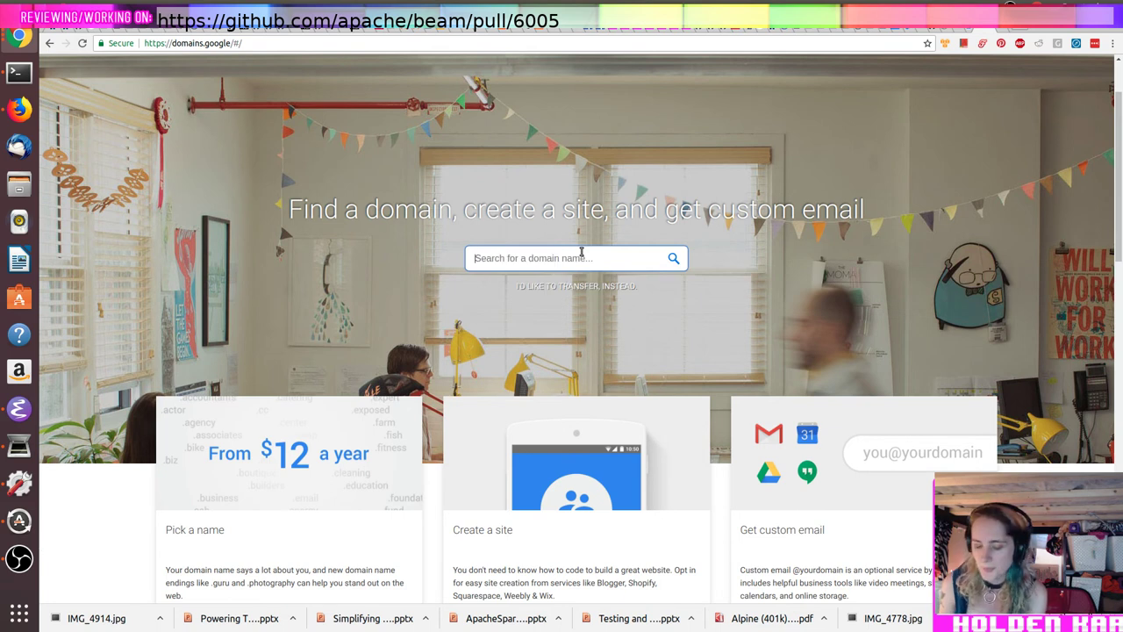
pyautogui.write('magic')
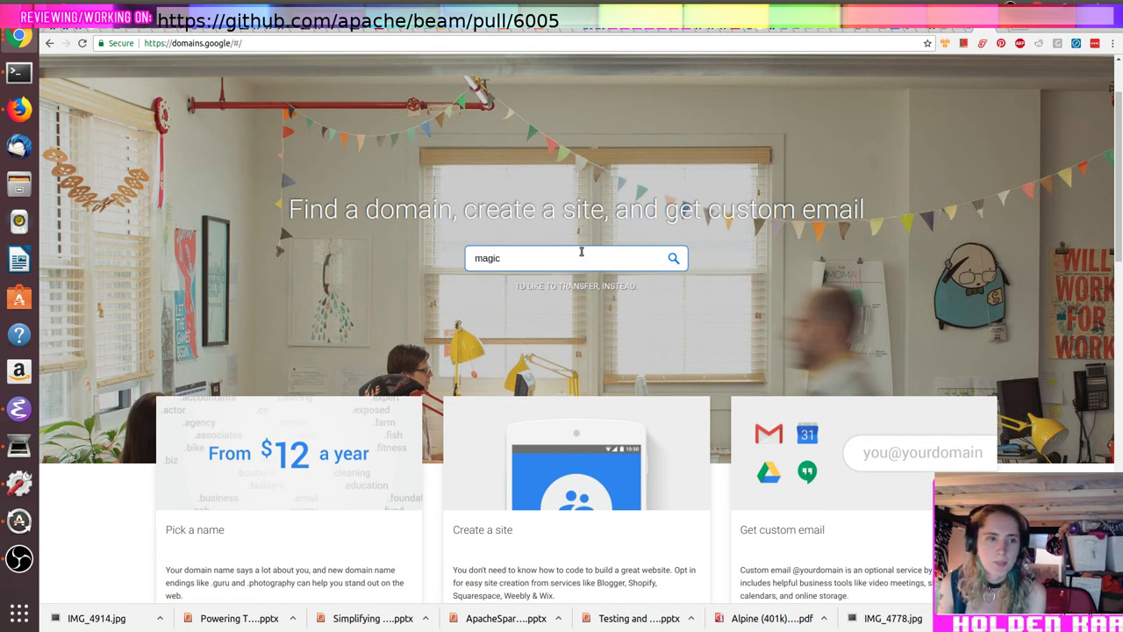
pyautogui.write('devtool')
pyautogui.hotkey('ctrl', 'a')
pyautogui.write('hol')
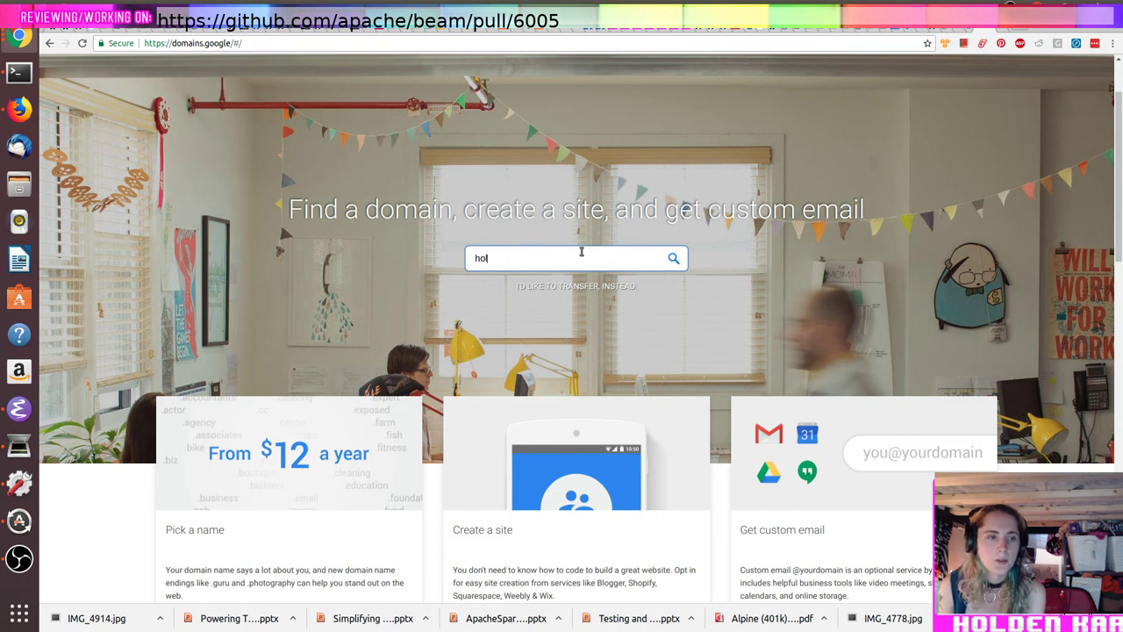
pyautogui.write('densmagicalunicor')
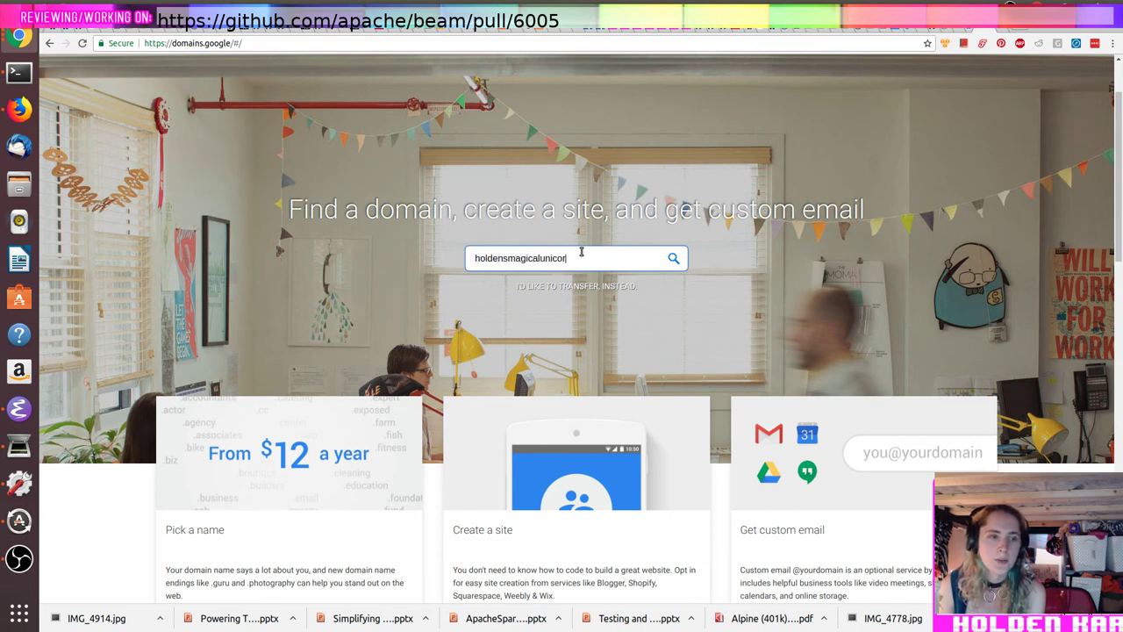
pyautogui.write('n.com')
pyautogui.press('BackSpace')
pyautogui.press('BackSpace')
pyautogui.press('BackSpace')
pyautogui.press('BackSpace')
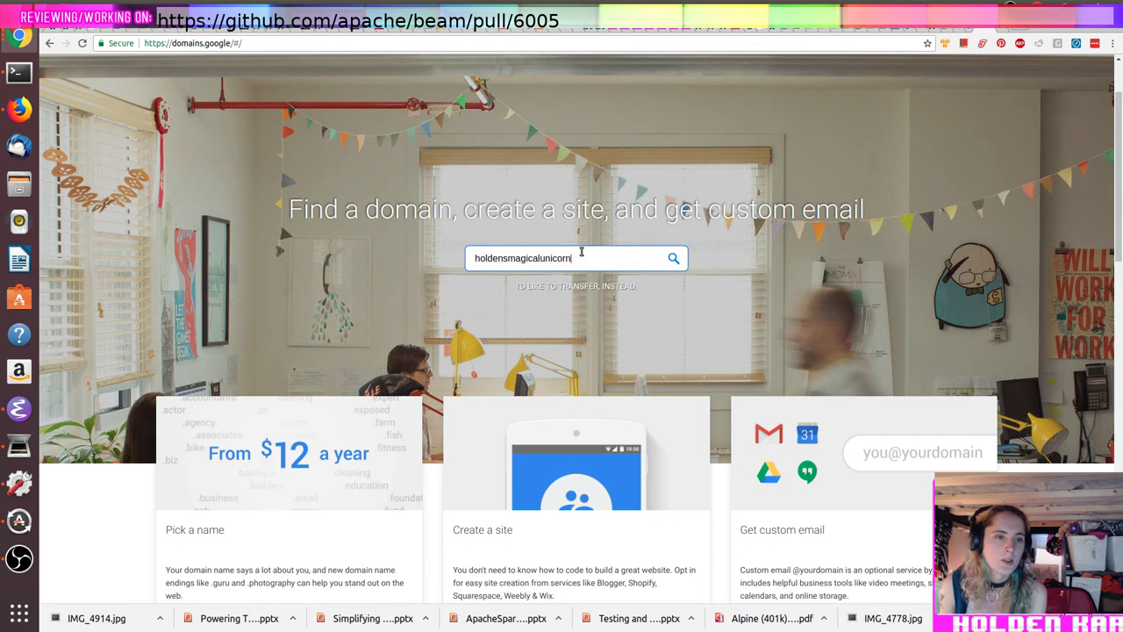
pyautogui.press('Return')
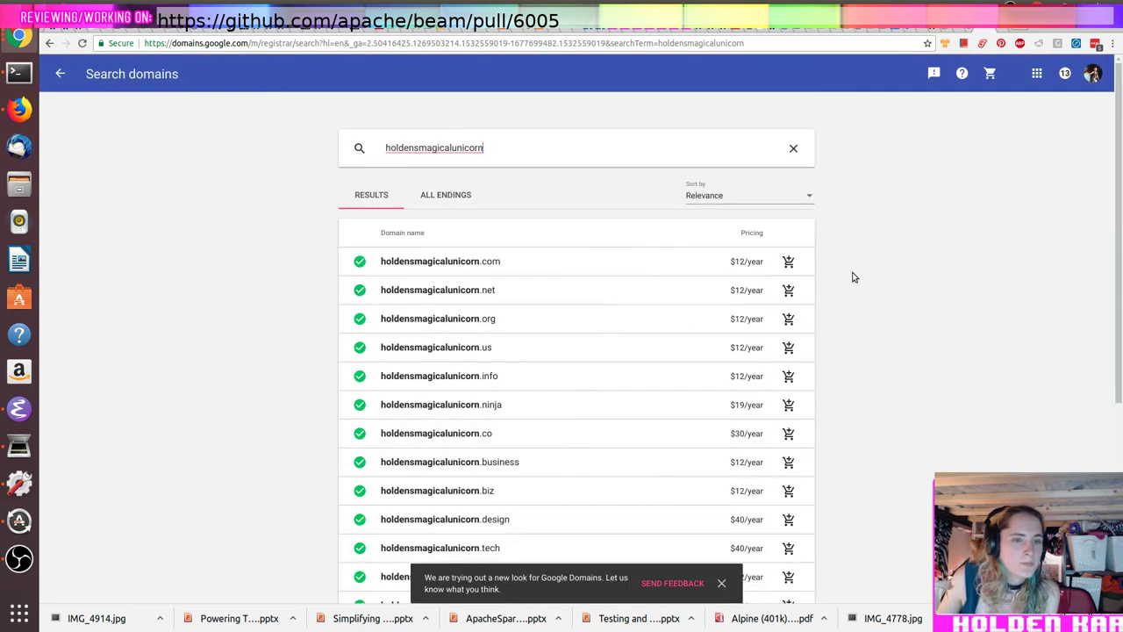
# Step: Add the .com domain to the cart, then switch to the second Google account
pyautogui.scroll(-3, 790, 226)
pyautogui.scroll(3, 788, 248)
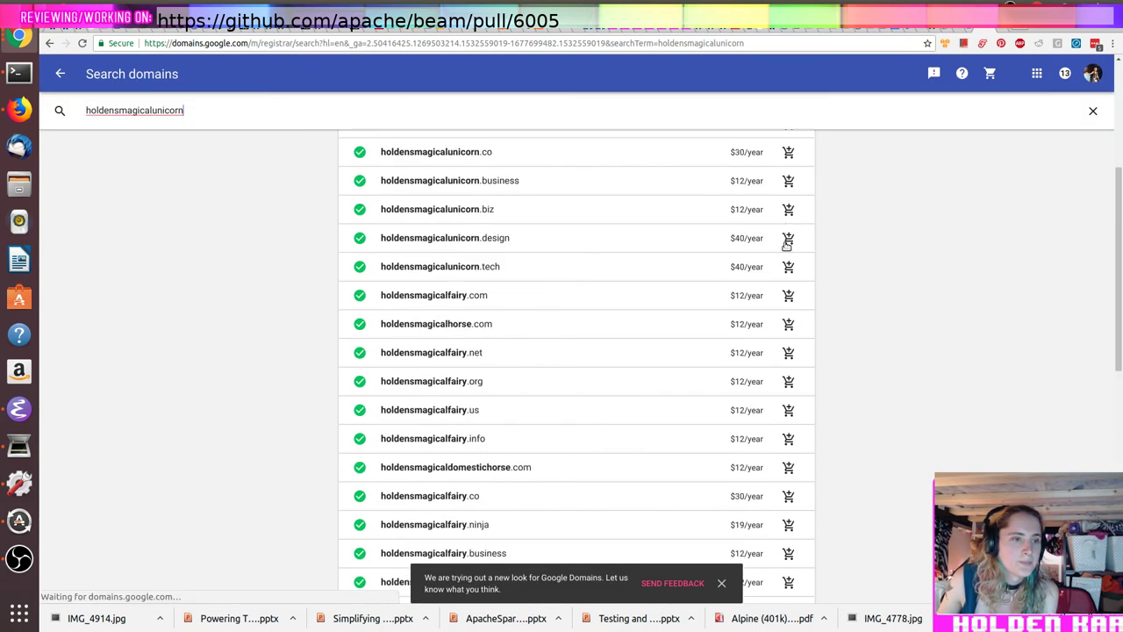
pyautogui.click(788, 261)
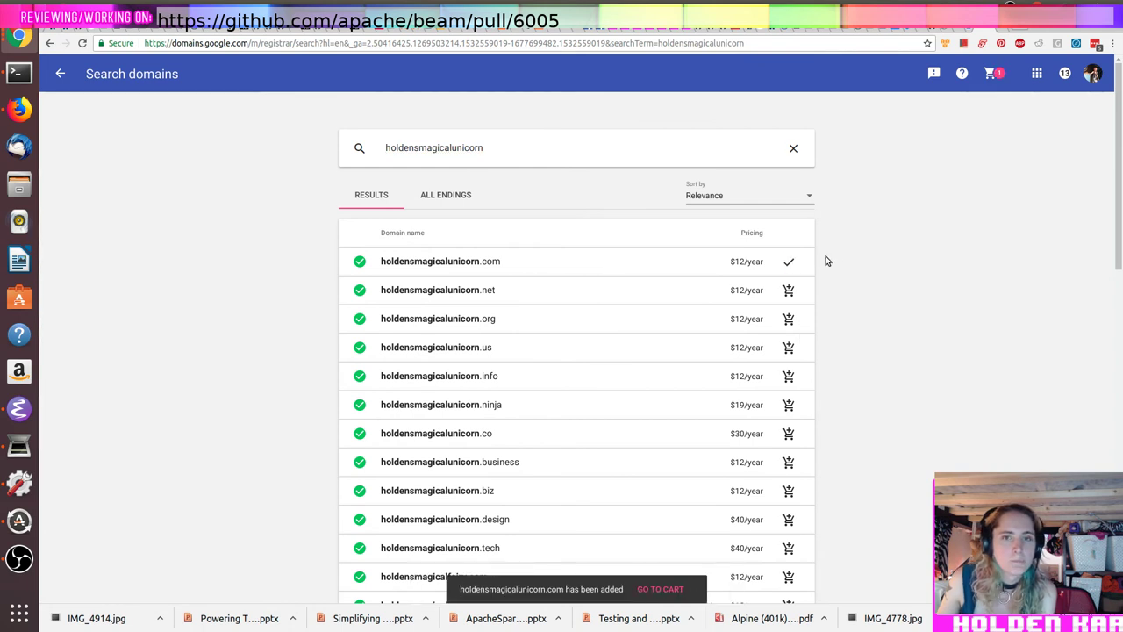
pyautogui.click(1089, 74)
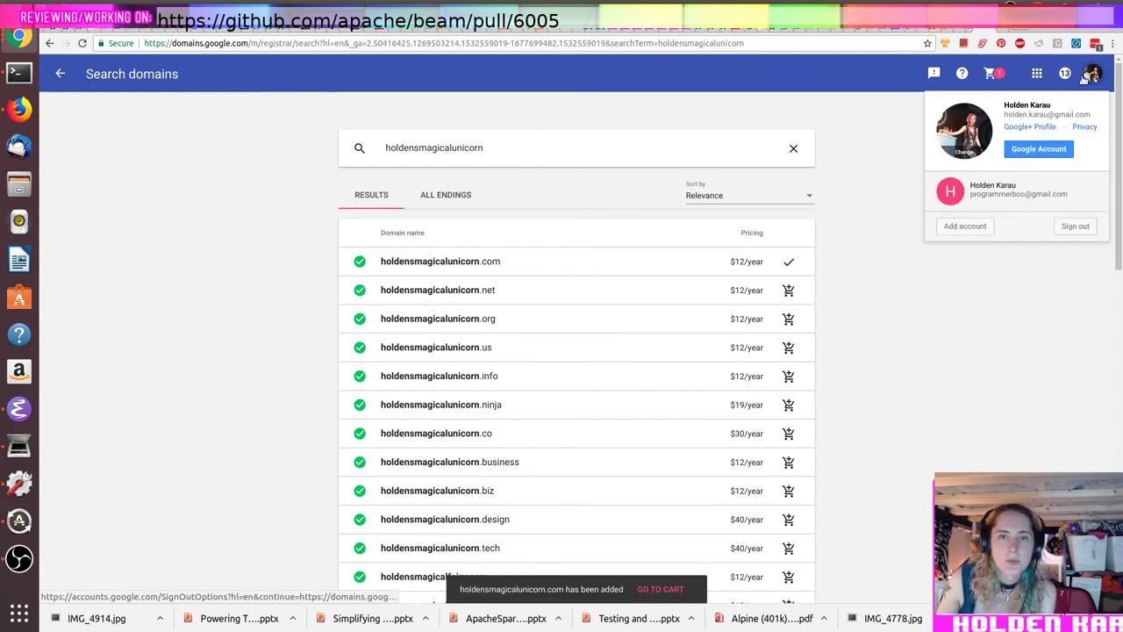
pyautogui.click(984, 179)
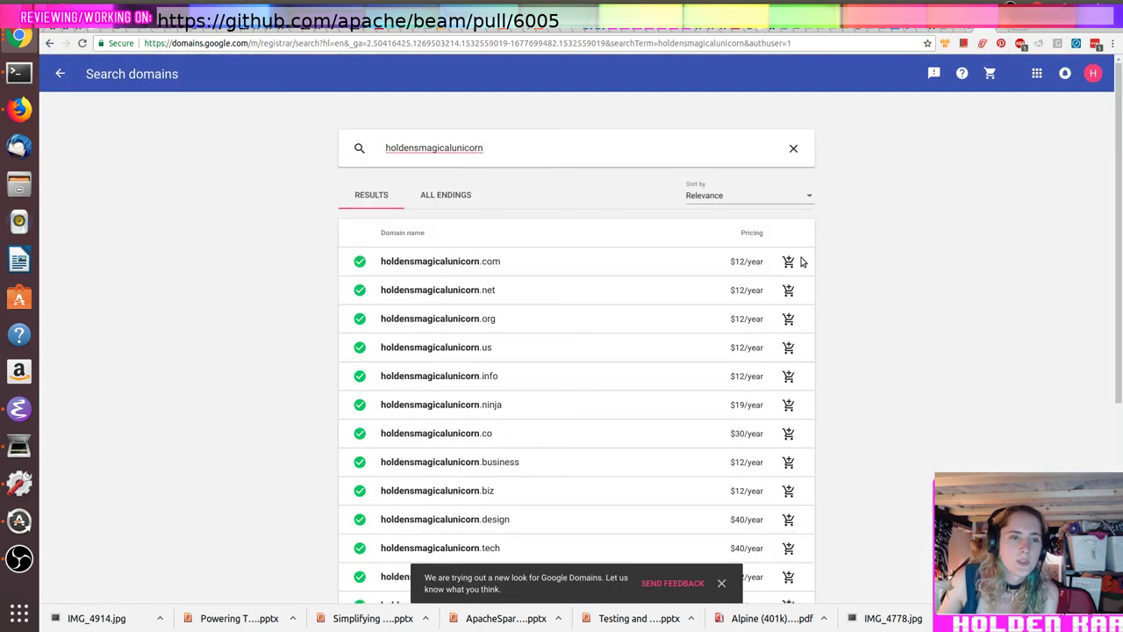
# Step: Add the .com domain again and view the cart at $12/year
pyautogui.click(790, 262)
pyautogui.scroll(-10, 952, 280)
pyautogui.scroll(-5, 944, 268)
pyautogui.click(656, 590)
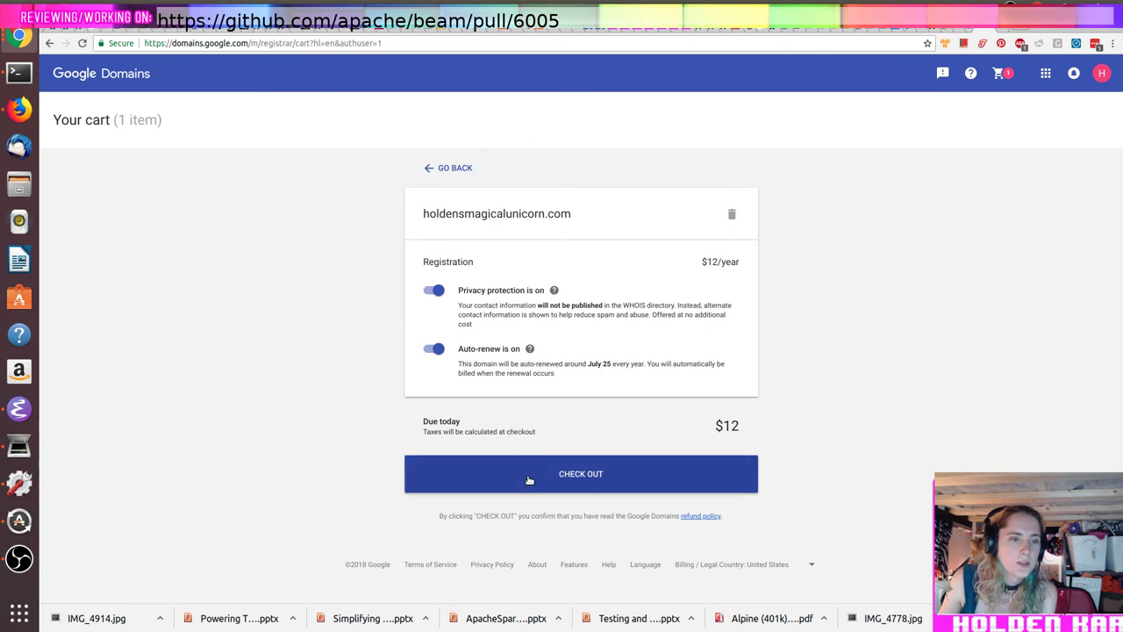
# Step: Start checkout for the .com domain in Google Domains, then bring up the Kubernetes Ingress docs
pyautogui.click(529, 480)
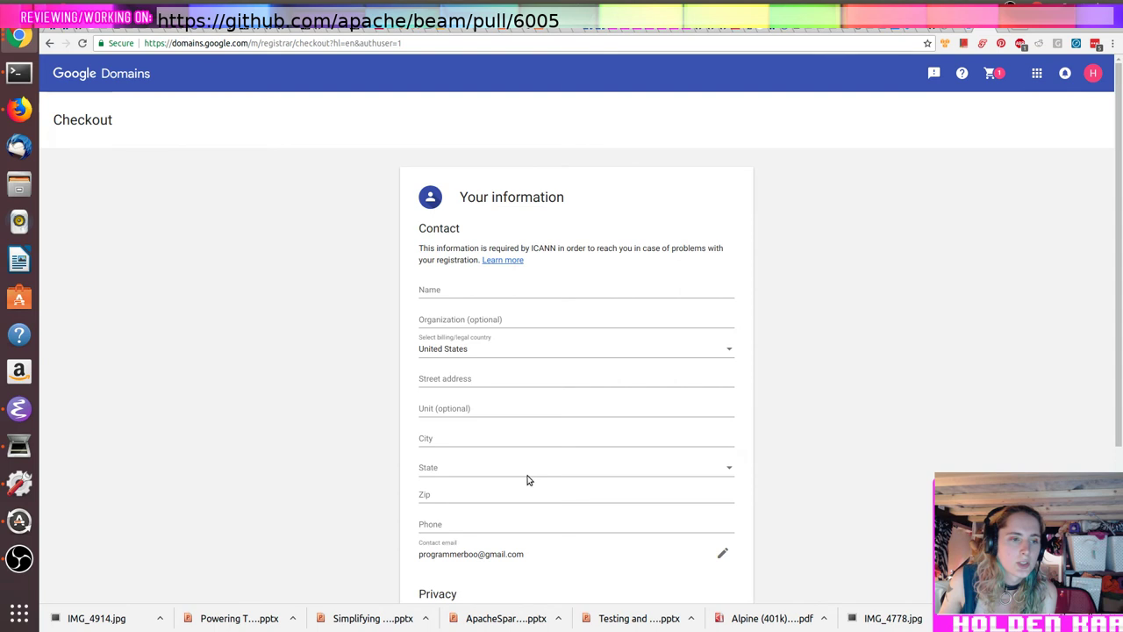
pyautogui.scroll(-3, 524, 482)
pyautogui.scroll(3, 524, 482)
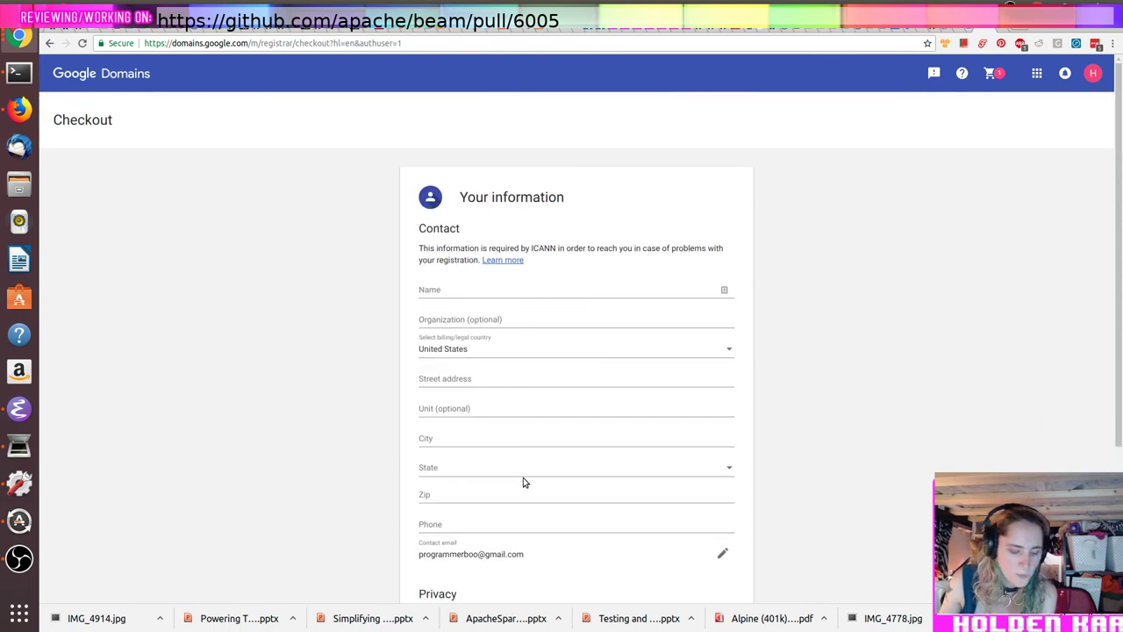
pyautogui.click(972, 30)
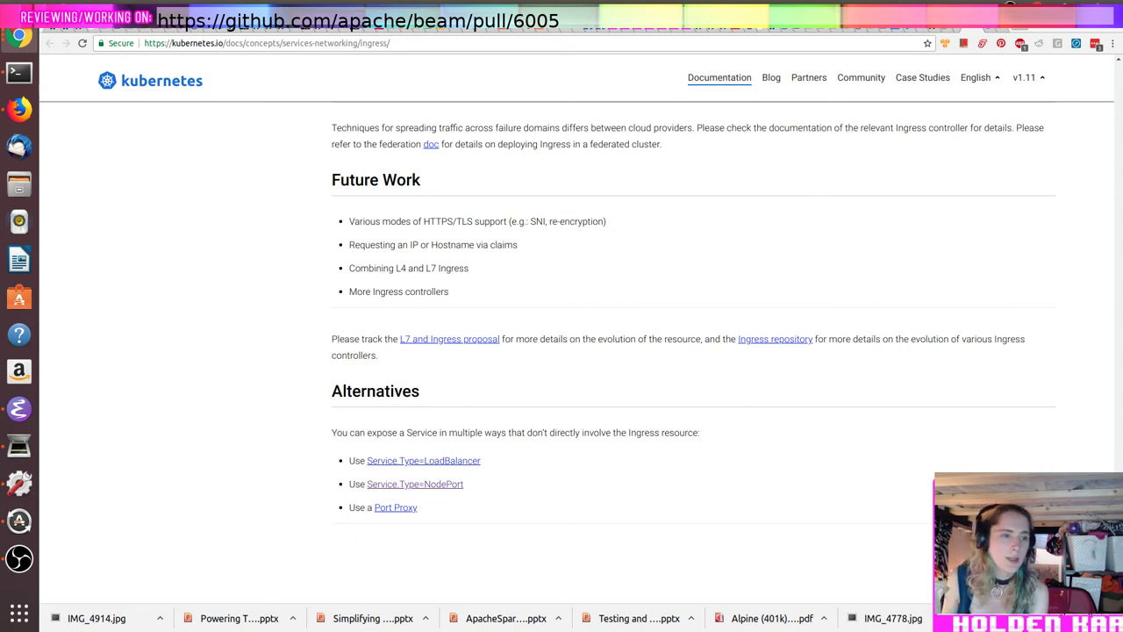
# Step: Run whois pigscanfly.ca in the terminal to check the domain's registration
pyautogui.hotkey('alt', 'Tab')
pyautogui.write('whois pigscanfly.ca')
pyautogui.press('Return')
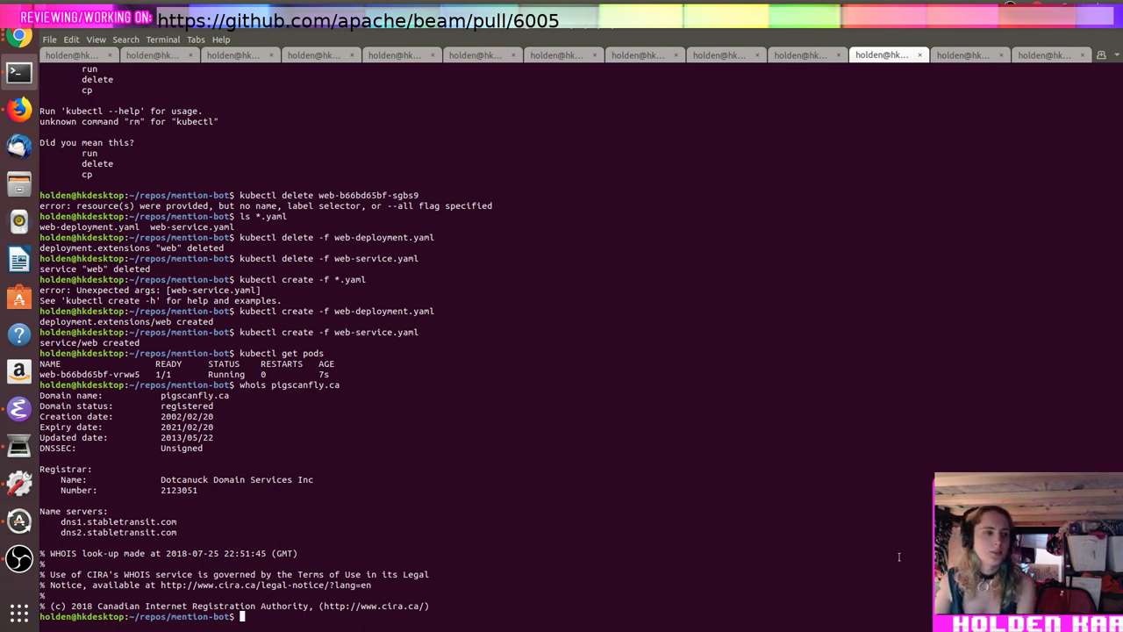
# Step: Try listing the cluster's services with kubectl get svcs
pyautogui.moveTo(86, 521); pyautogui.dragTo(177, 523)
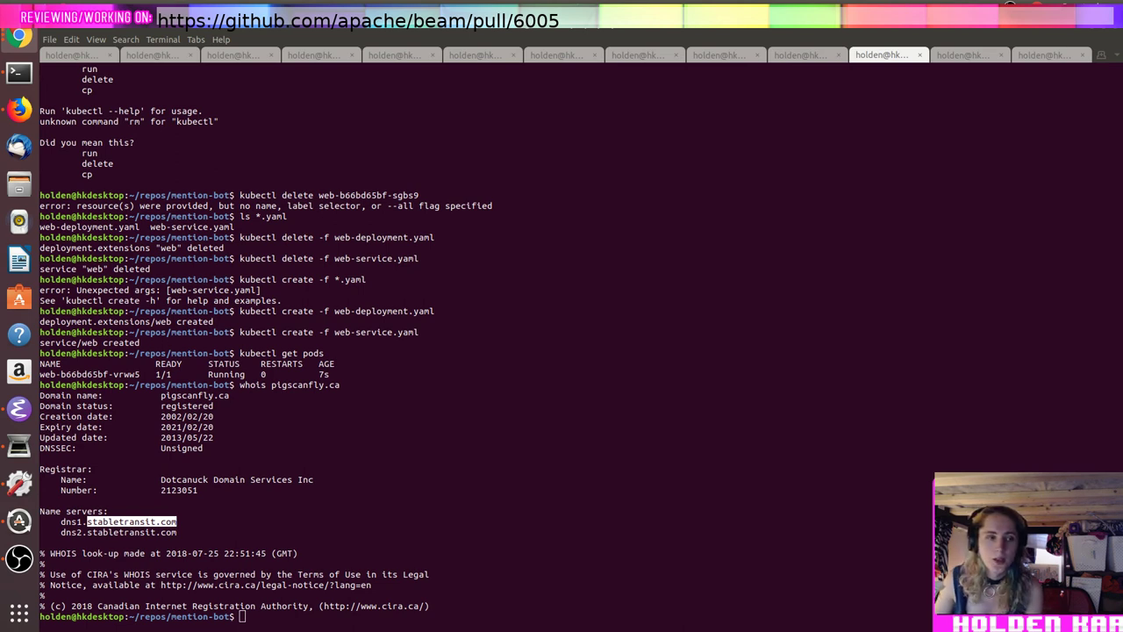
pyautogui.tripleClick(537, 300)
pyautogui.write('kubectl g')
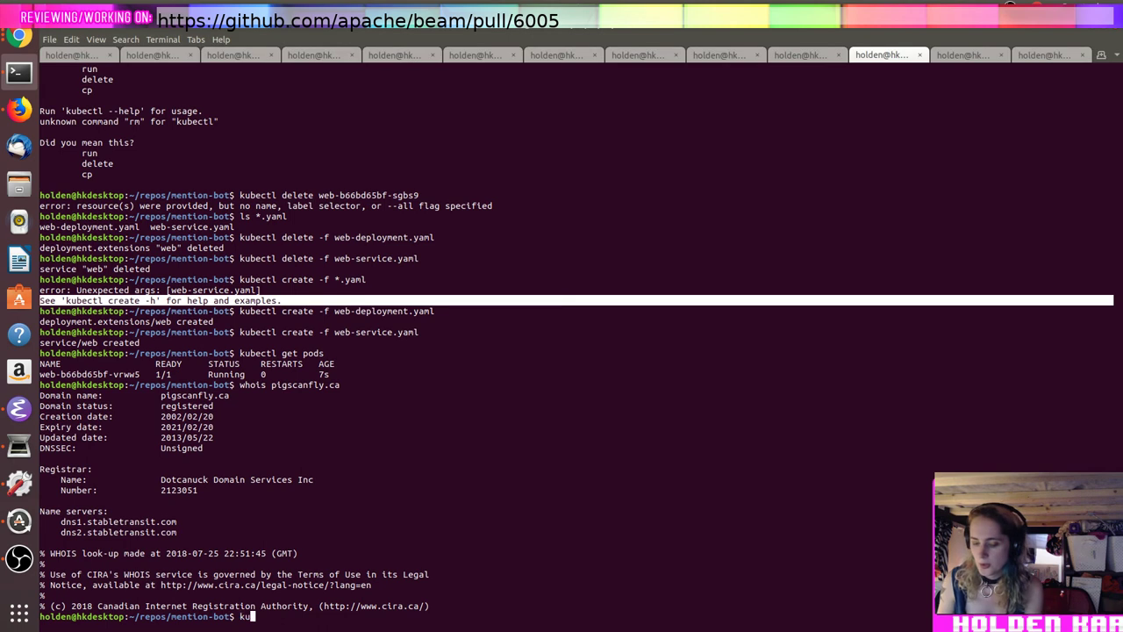
pyautogui.write('et svcs')
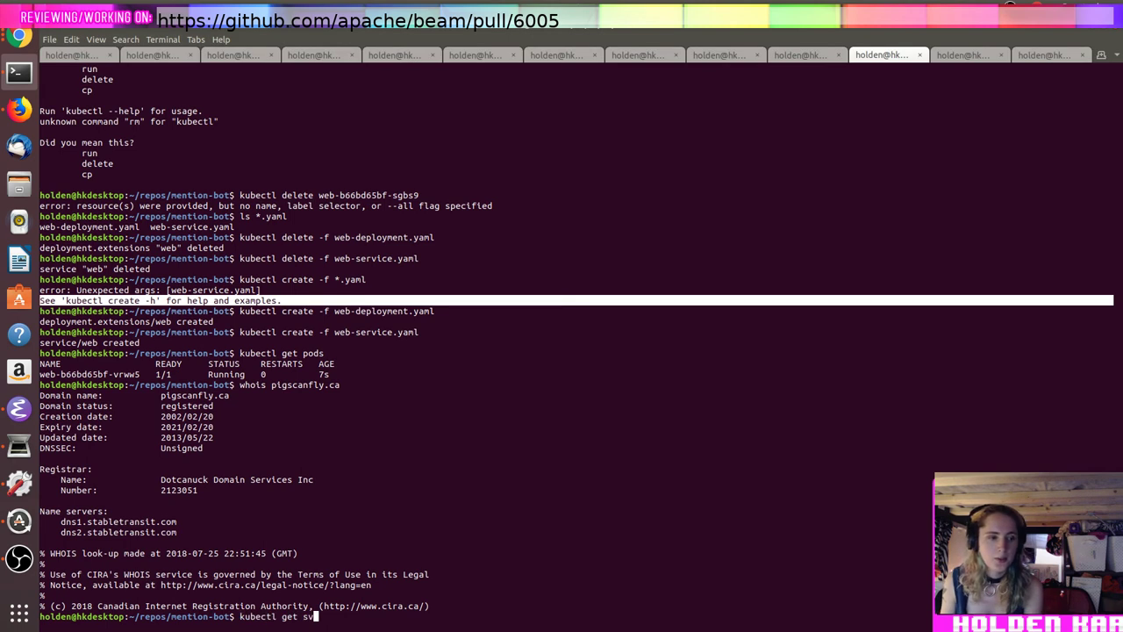
pyautogui.press('Return')
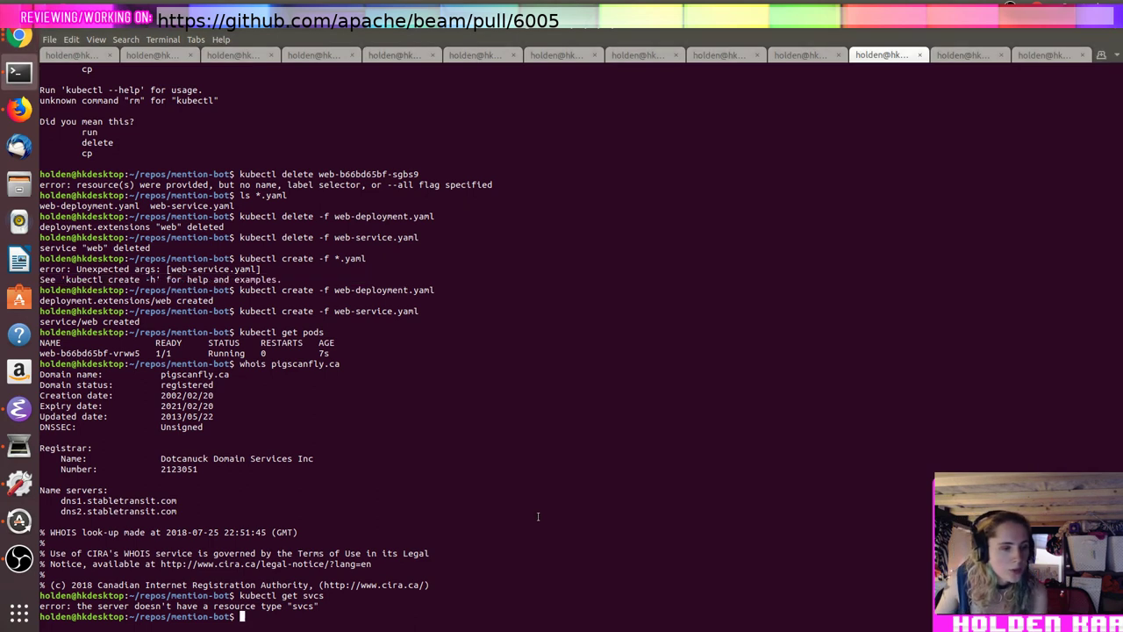
# Step: Rerun it as kubectl get services and paste the web service's external IP 35.188.23.211
pyautogui.press('Up')
pyautogui.press('BackSpace')
pyautogui.press('BackSpace')
pyautogui.press('BackSpace')
pyautogui.press('BackSpace')
pyautogui.write('service')
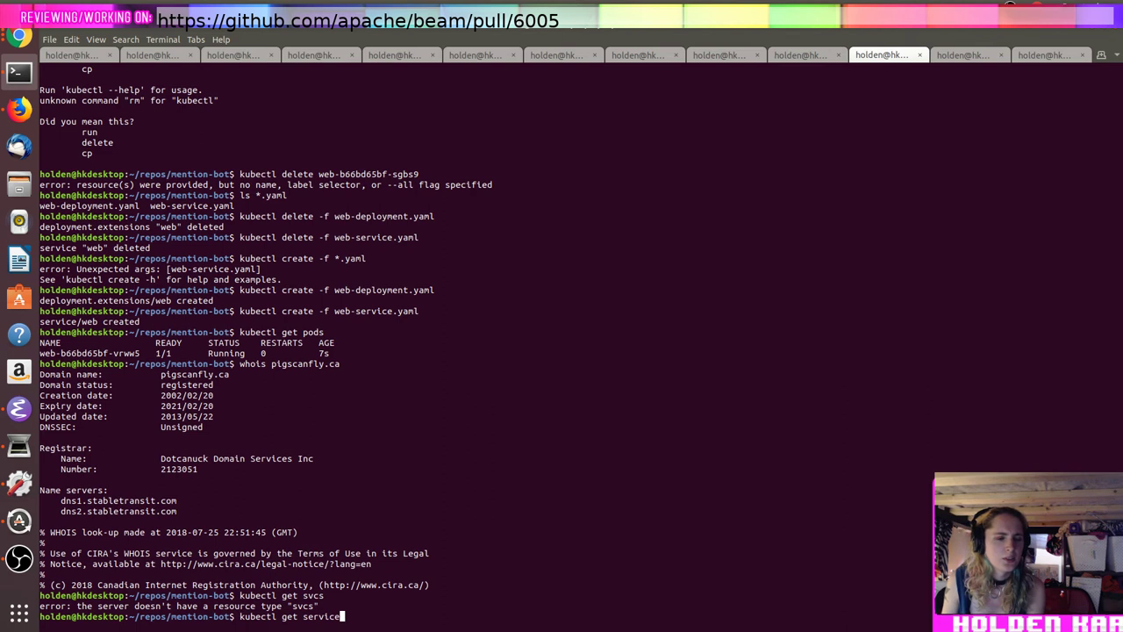
pyautogui.write('s')
pyautogui.press('Return')
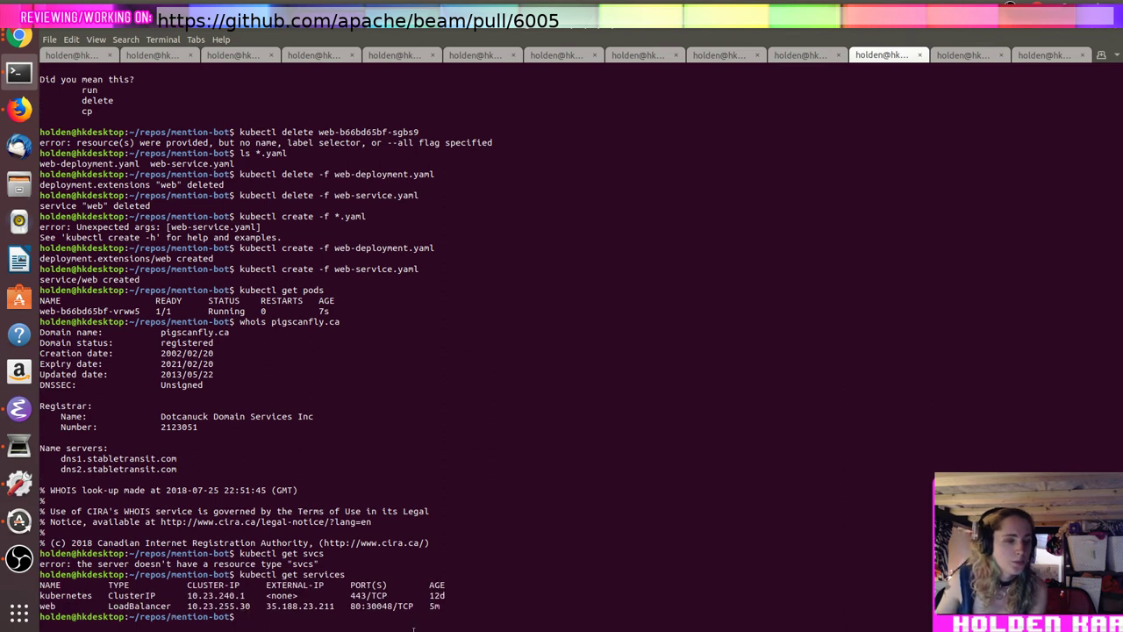
pyautogui.doubleClick(323, 606)
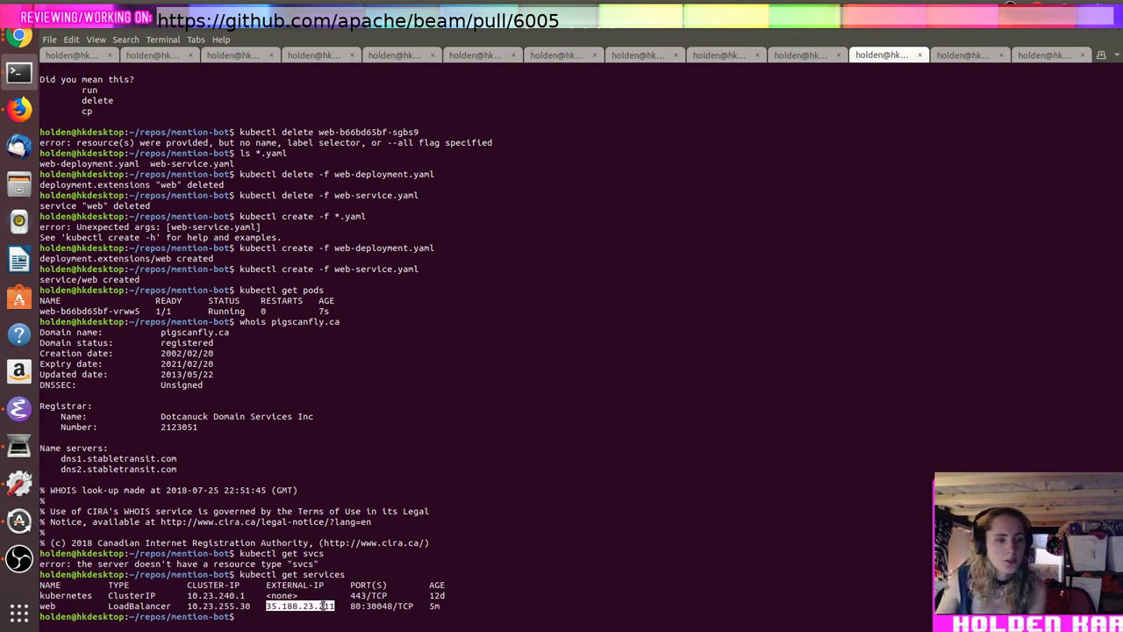
pyautogui.middleClick(323, 605)
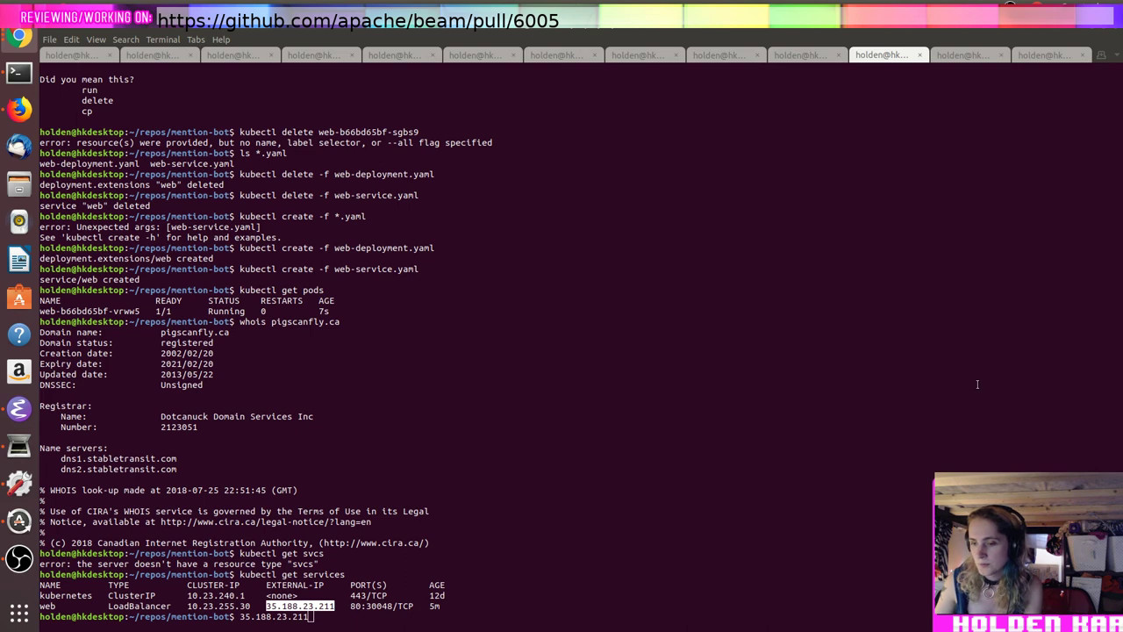
pyautogui.hotkey('alt', 'Tab')
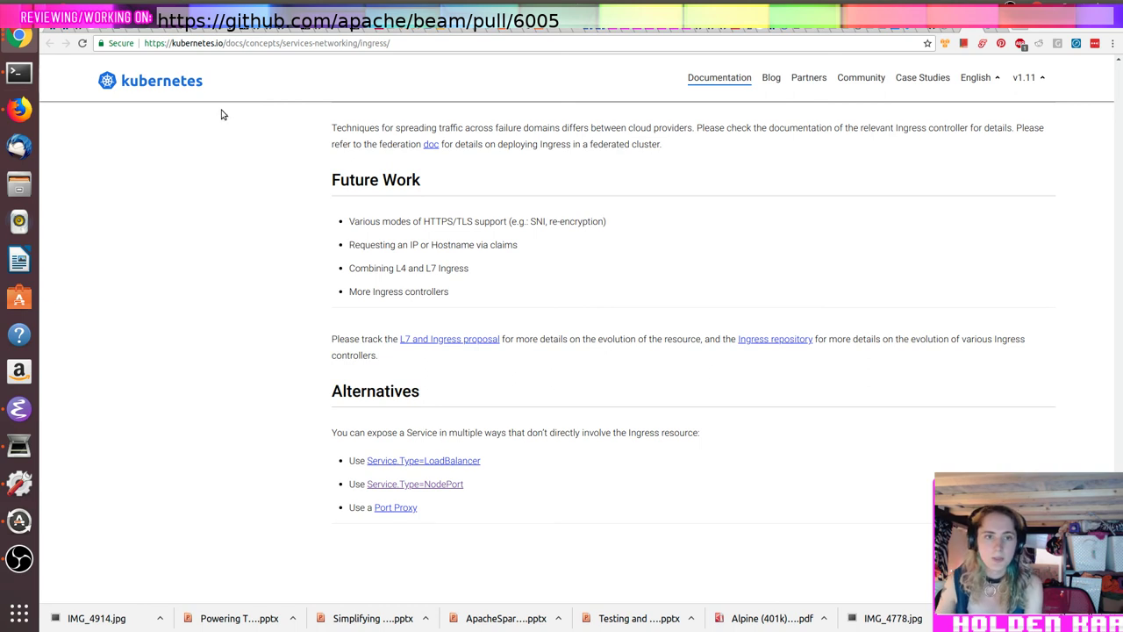
# Step: Load mentionbot.pigscanfly.ca in a new Chrome tab and select its page URL
pyautogui.doubleClick(423, 171)
pyautogui.hotkey('ctrl', 't')
pyautogui.write('mentio')
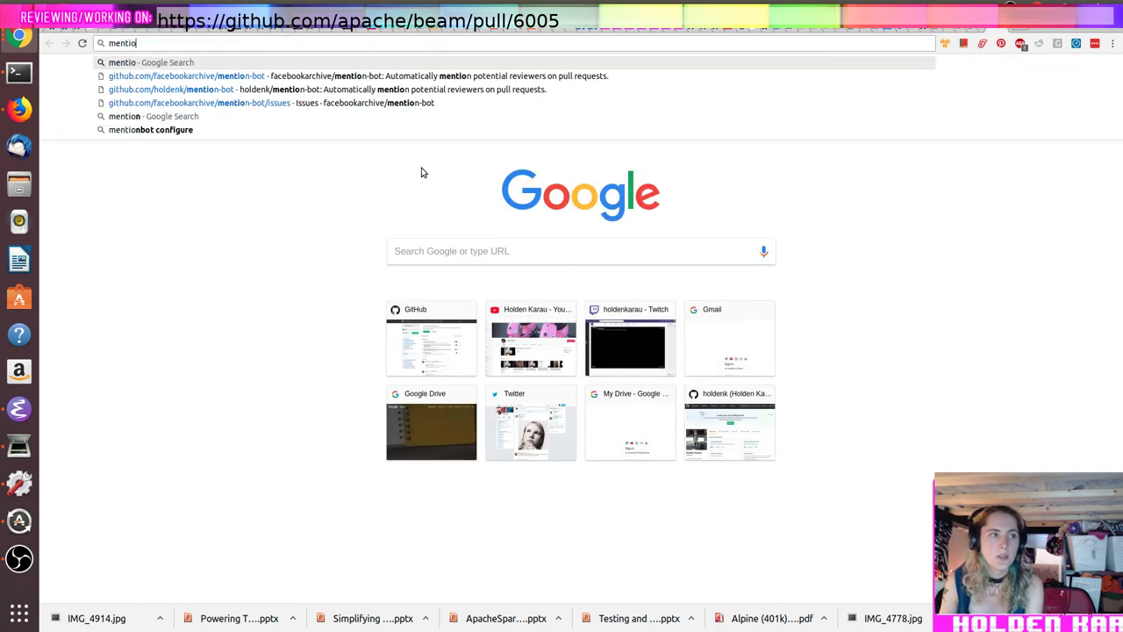
pyautogui.write('nbot.pigscanfly.ca')
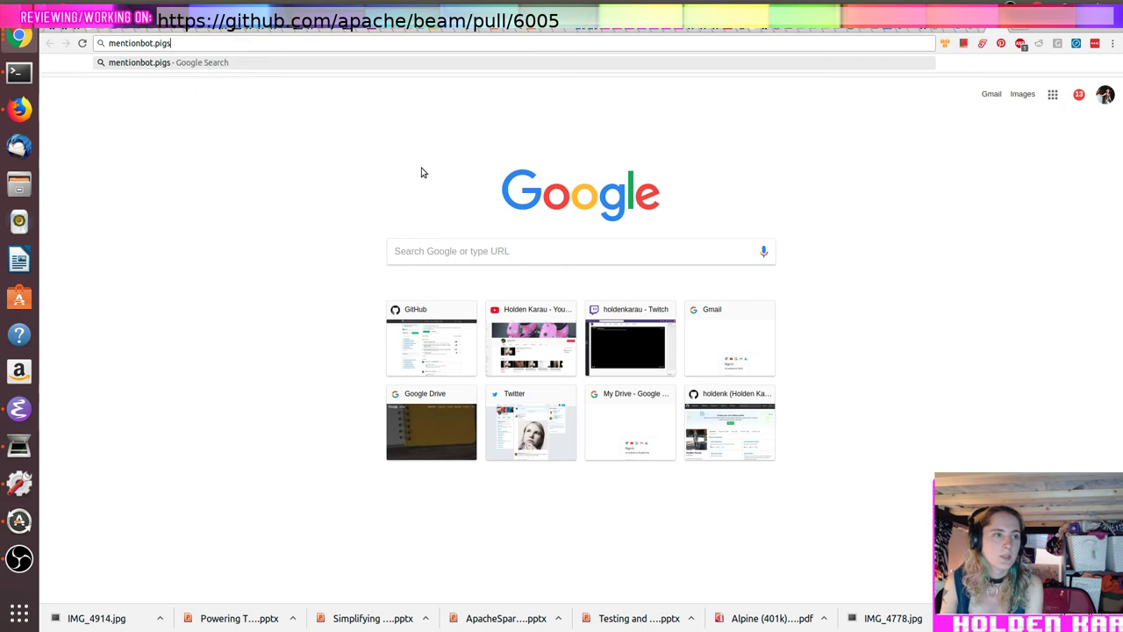
pyautogui.press('Return')
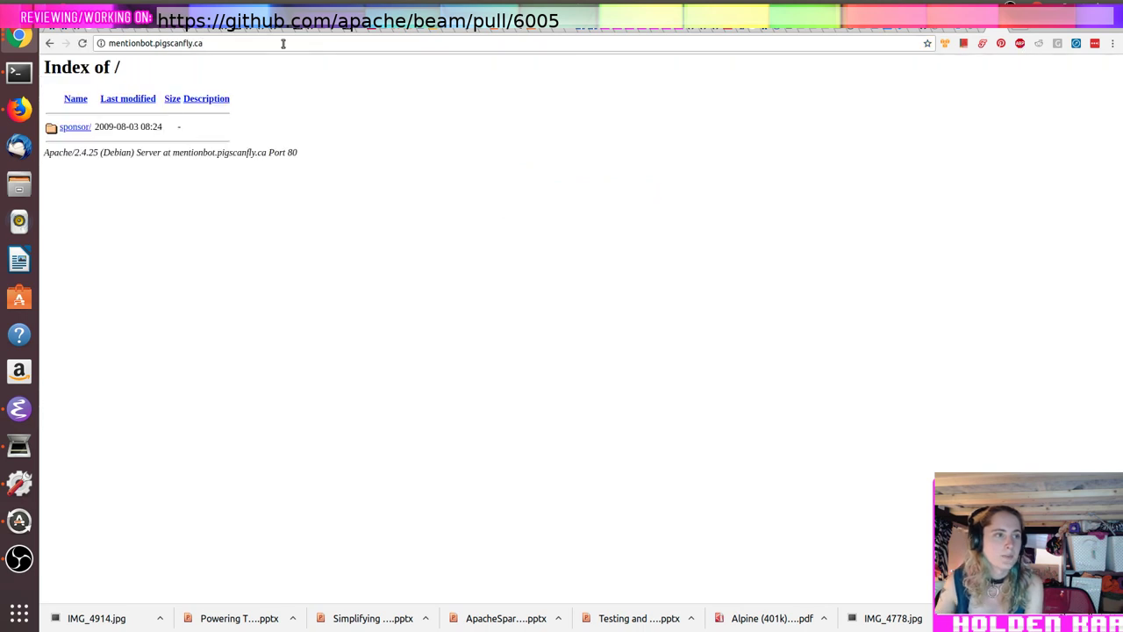
pyautogui.click(267, 42)
pyautogui.hotkey('alt', 'Tab')
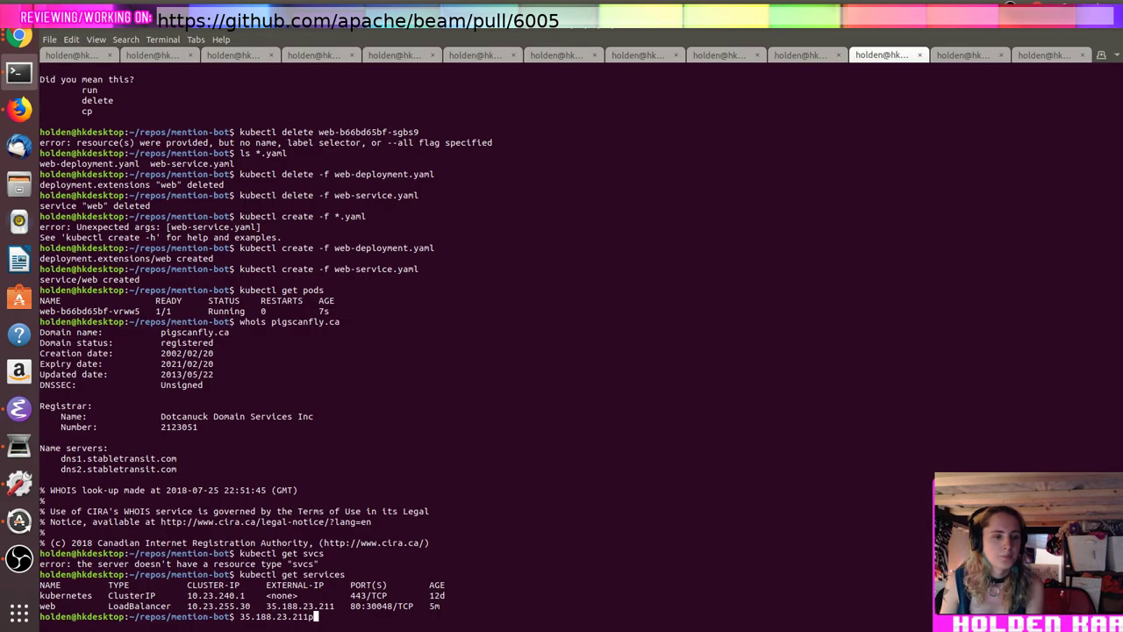
pyautogui.hotkey('ctrl', 'c')
pyautogui.write('host')
pyautogui.hotkey('ctrl', 'shift', 'v')
pyautogui.press('Return')
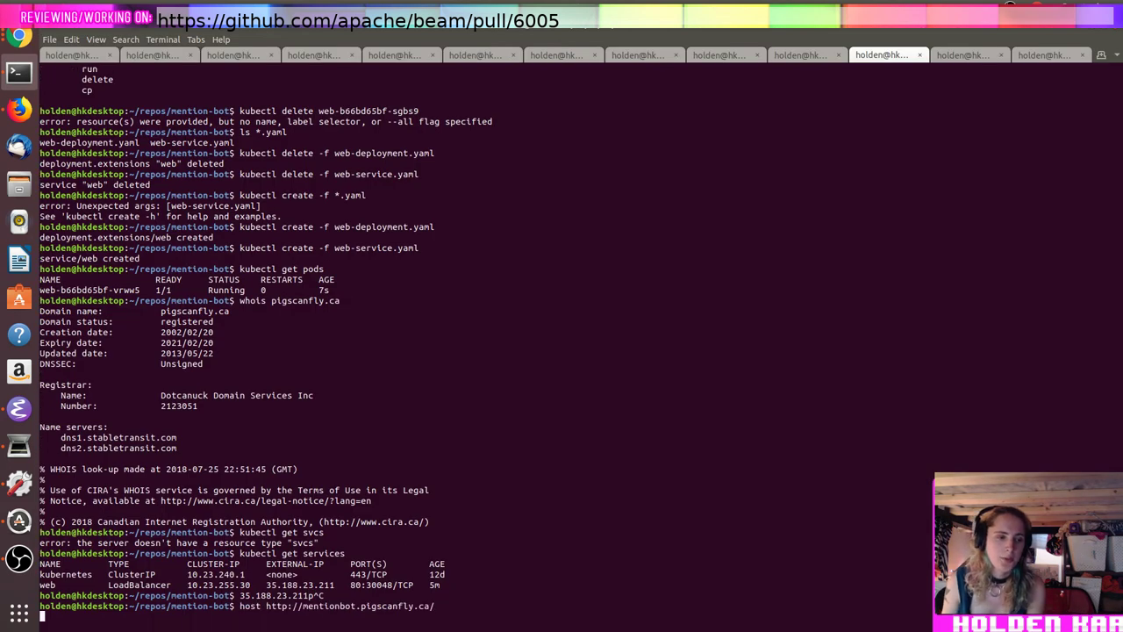
pyautogui.hotkey('ctrl', 'c')
pyautogui.press('Up')
pyautogui.press('Left')
pyautogui.press('Left')
pyautogui.press('Left')
pyautogui.press('Left')
pyautogui.press('Left')
pyautogui.press('Left')
pyautogui.press('Left')
pyautogui.press('Left')
pyautogui.press('Left')
pyautogui.press('Left')
pyautogui.press('Left')
pyautogui.press('Left')
pyautogui.press('Left')
pyautogui.press('Left')
pyautogui.press('Left')
pyautogui.press('Left')
pyautogui.press('Left')
pyautogui.press('Left')
pyautogui.press('Left')
pyautogui.press('Left')
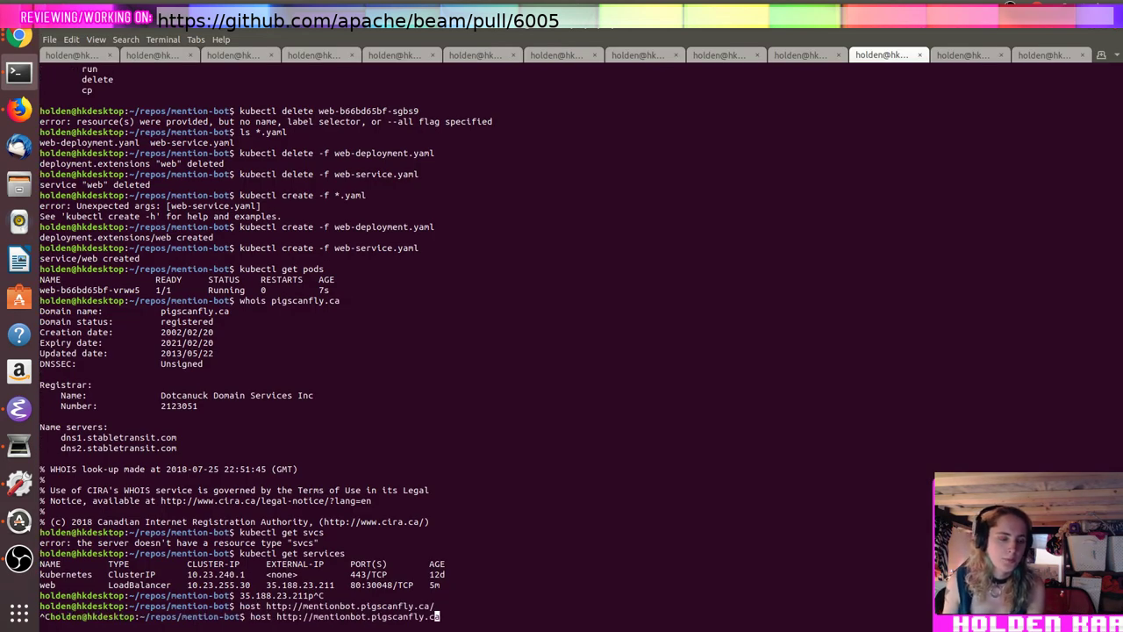
pyautogui.press('Delete')
pyautogui.press('BackSpace')
pyautogui.press('BackSpace')
pyautogui.press('BackSpace')
pyautogui.press('BackSpace')
pyautogui.press('BackSpace')
pyautogui.press('BackSpace')
pyautogui.press('End')
pyautogui.press('BackSpace')
pyautogui.press('Return')
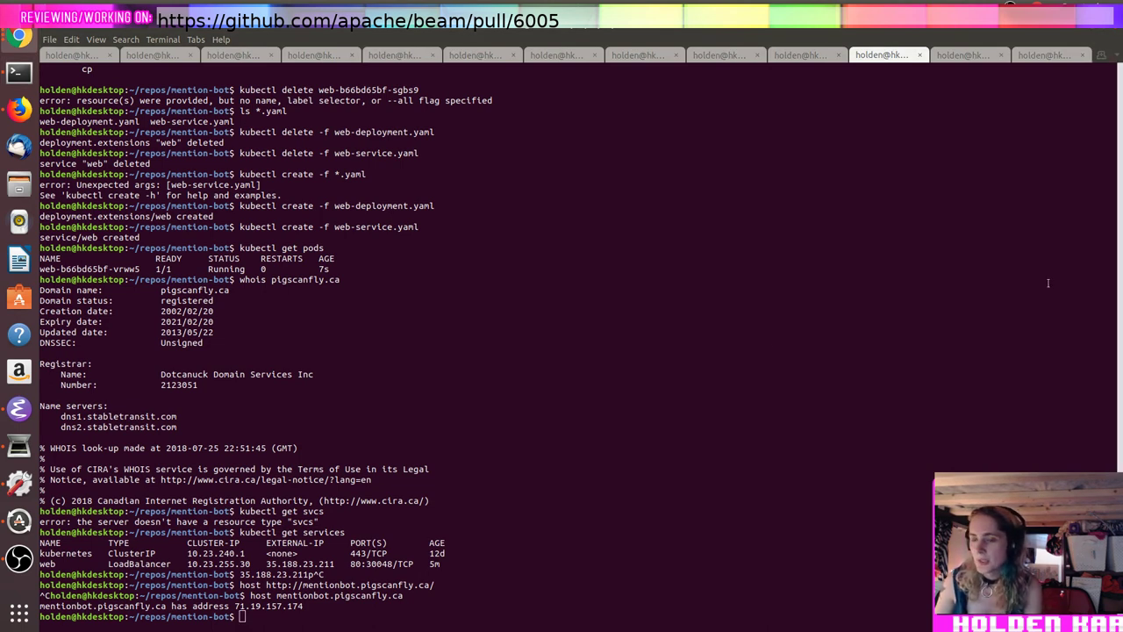
# Step: Query dns1.stabletransit.com for mentionbot.pigscanfly.ca with dig, running it twice
pyautogui.click(954, 337)
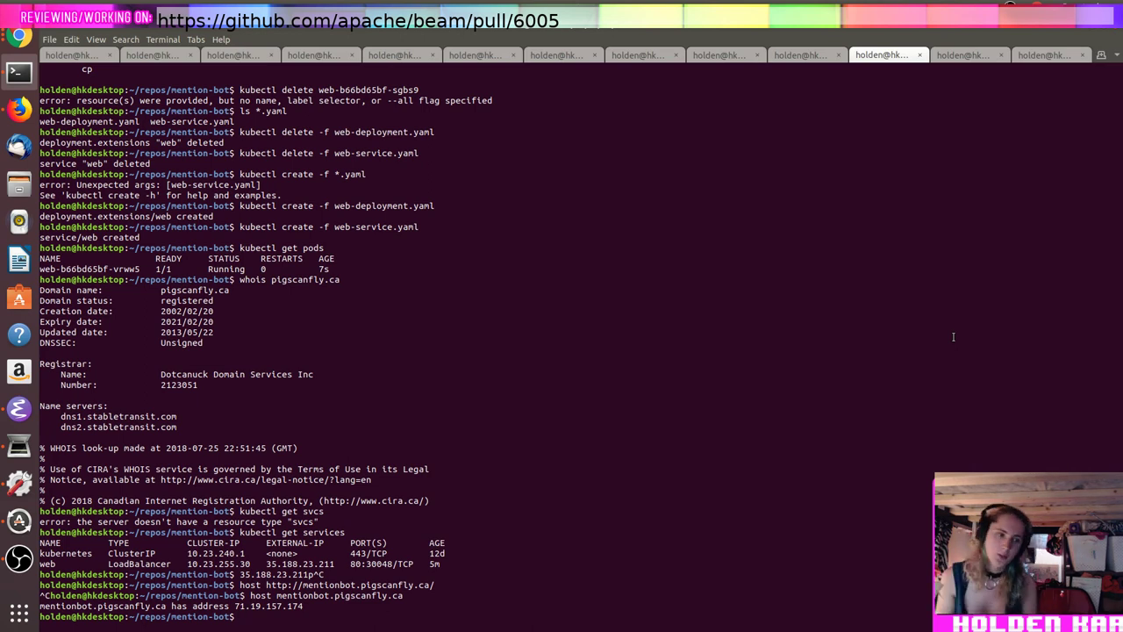
pyautogui.write('dig')
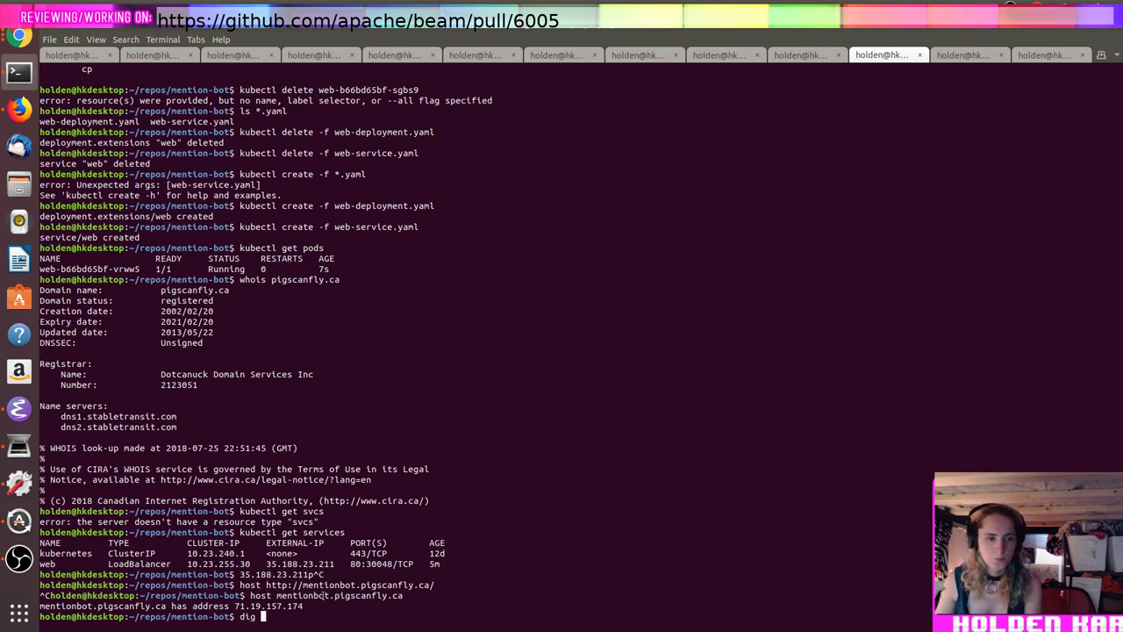
pyautogui.doubleClick(323, 595)
pyautogui.middleClick(323, 595)
pyautogui.write('@')
pyautogui.doubleClick(151, 416)
pyautogui.middleClick(151, 416)
pyautogui.press('Return')
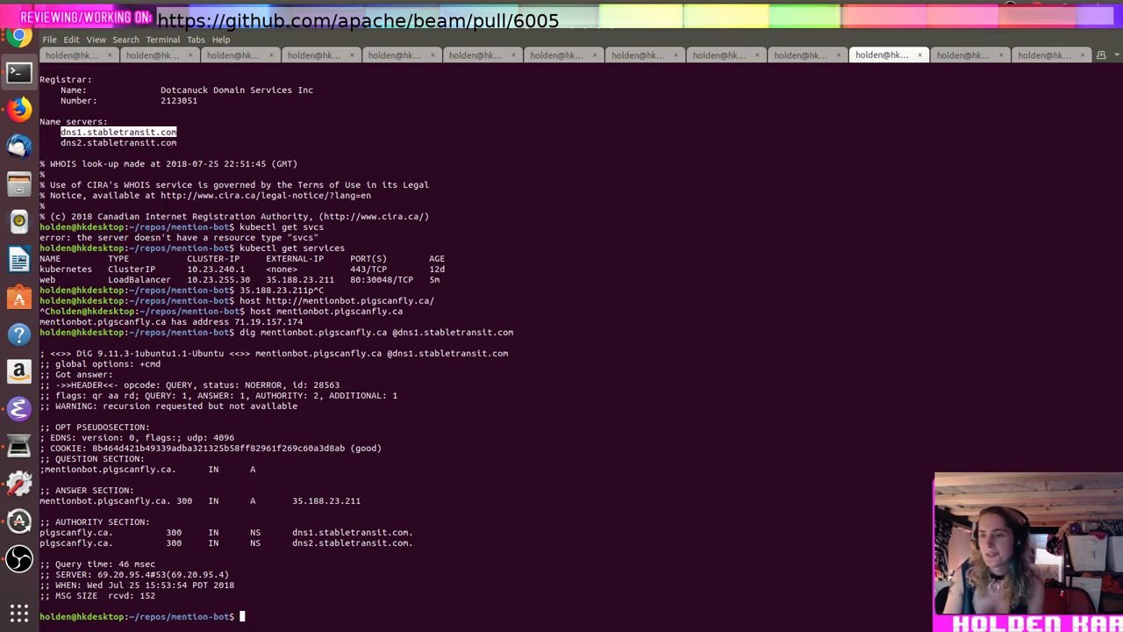
pyautogui.press('Up')
pyautogui.press('Return')
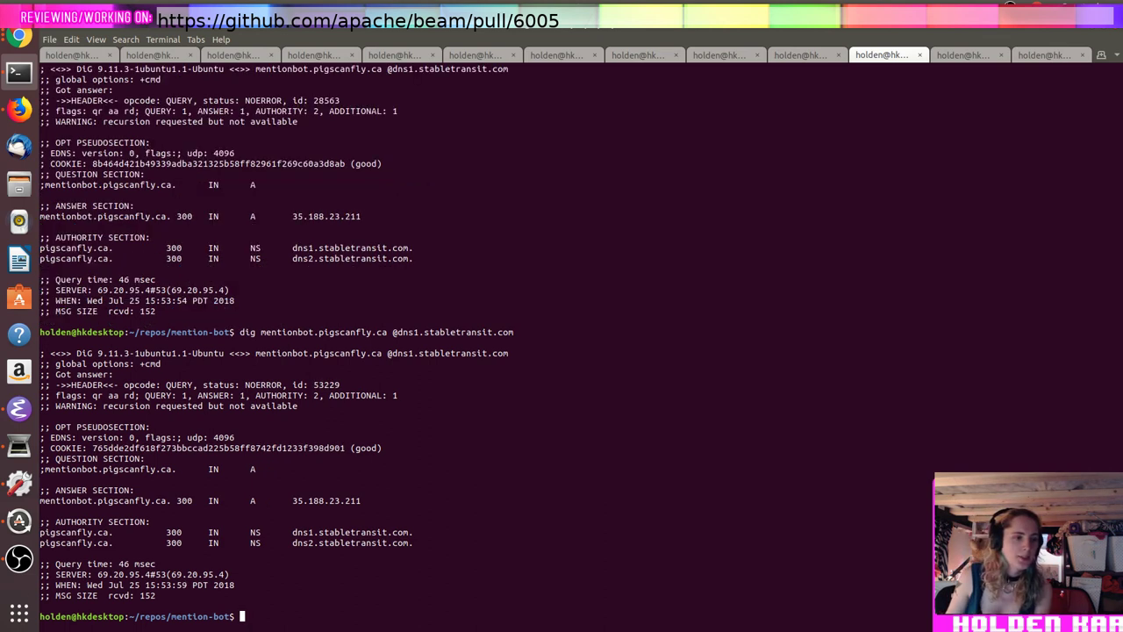
# Step: Re-run the host lookup and repeat the dig query against dns2.stabletransit.com
pyautogui.press('Up')
pyautogui.press('Up')
pyautogui.press('Return')
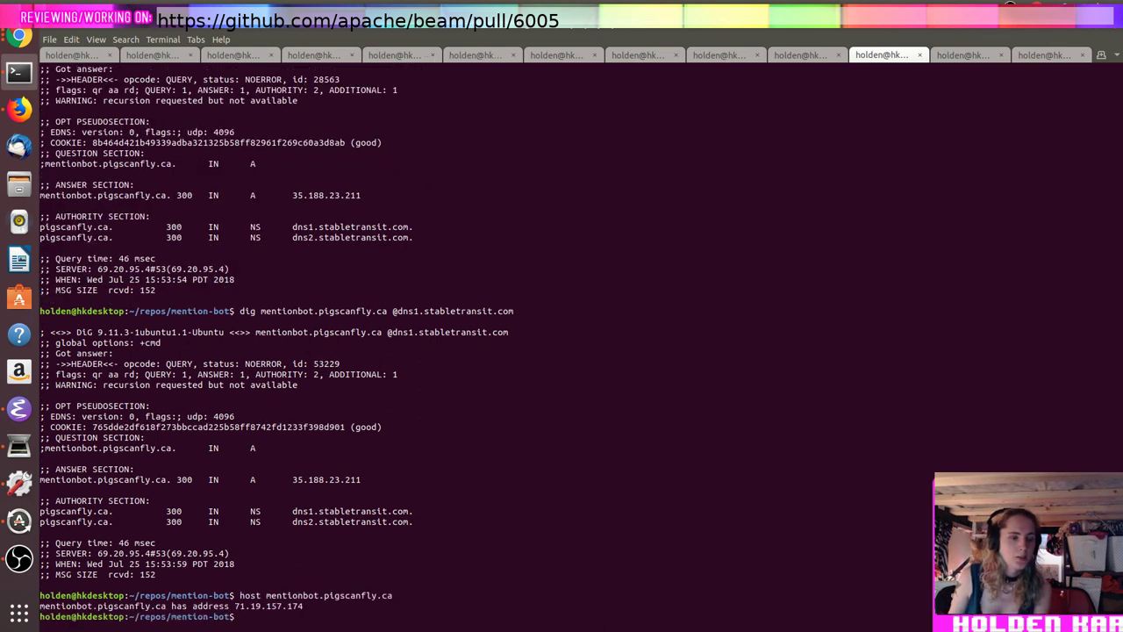
pyautogui.press('Up')
pyautogui.press('Return')
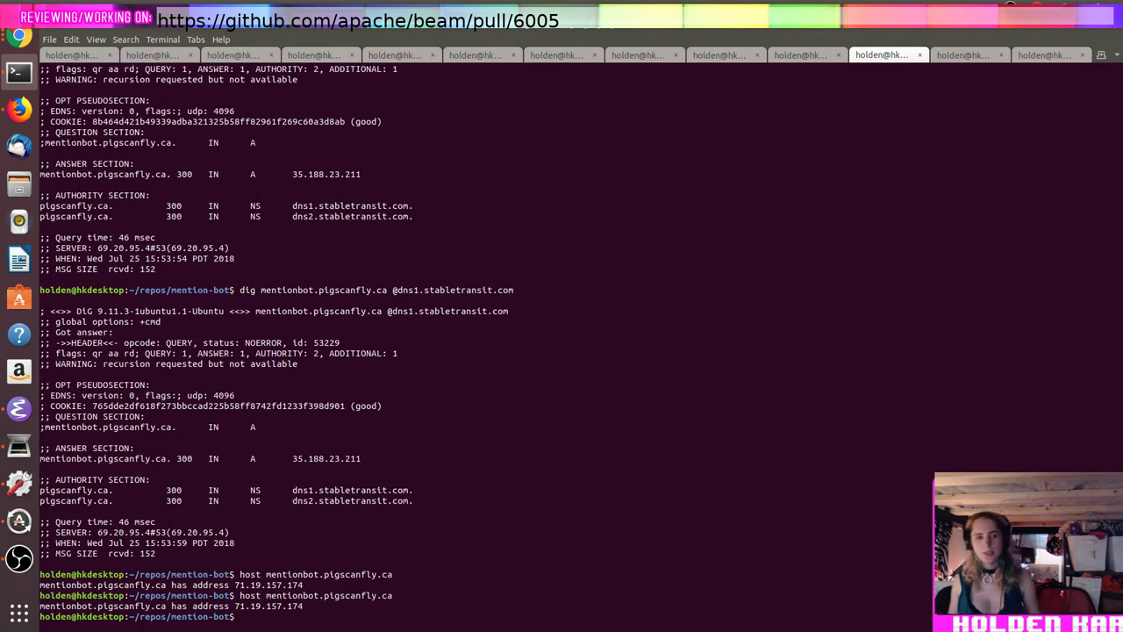
pyautogui.press('Up')
pyautogui.press('Up')
pyautogui.press('Left')
pyautogui.press('Left')
pyautogui.press('Left')
pyautogui.press('Left')
pyautogui.press('Left')
pyautogui.press('Left')
pyautogui.press('Left')
pyautogui.press('Left')
pyautogui.press('Left')
pyautogui.press('Left')
pyautogui.press('Left')
pyautogui.press('Left')
pyautogui.press('Left')
pyautogui.press('Left')
pyautogui.press('Left')
pyautogui.press('Left')
pyautogui.press('Left')
pyautogui.press('Left')
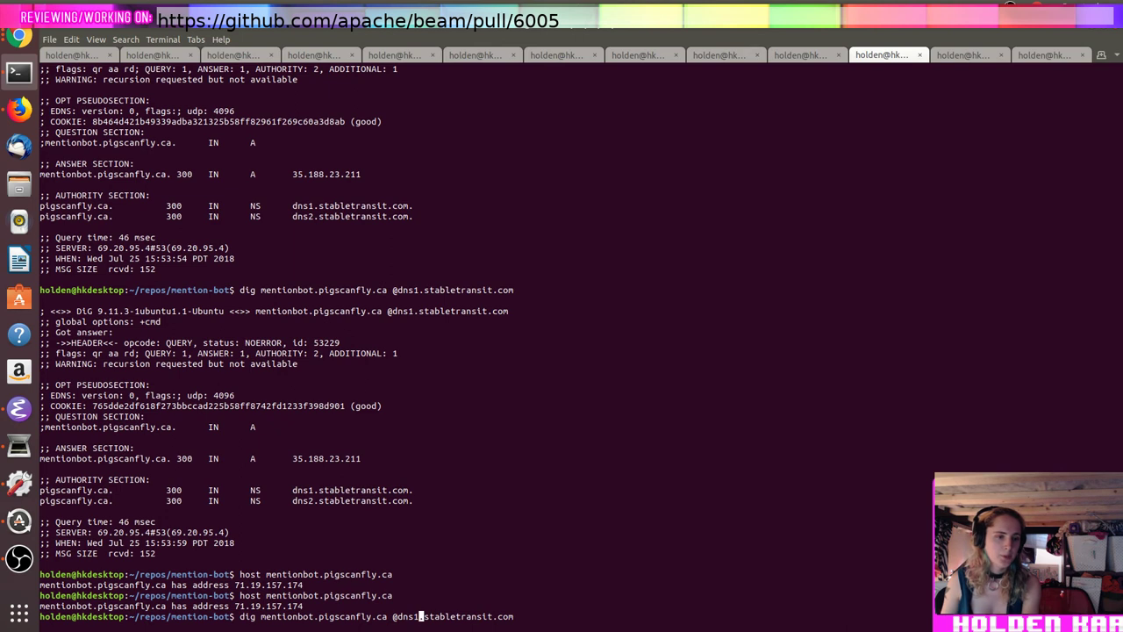
pyautogui.press('BackSpace')
pyautogui.write('2')
pyautogui.press('Return')
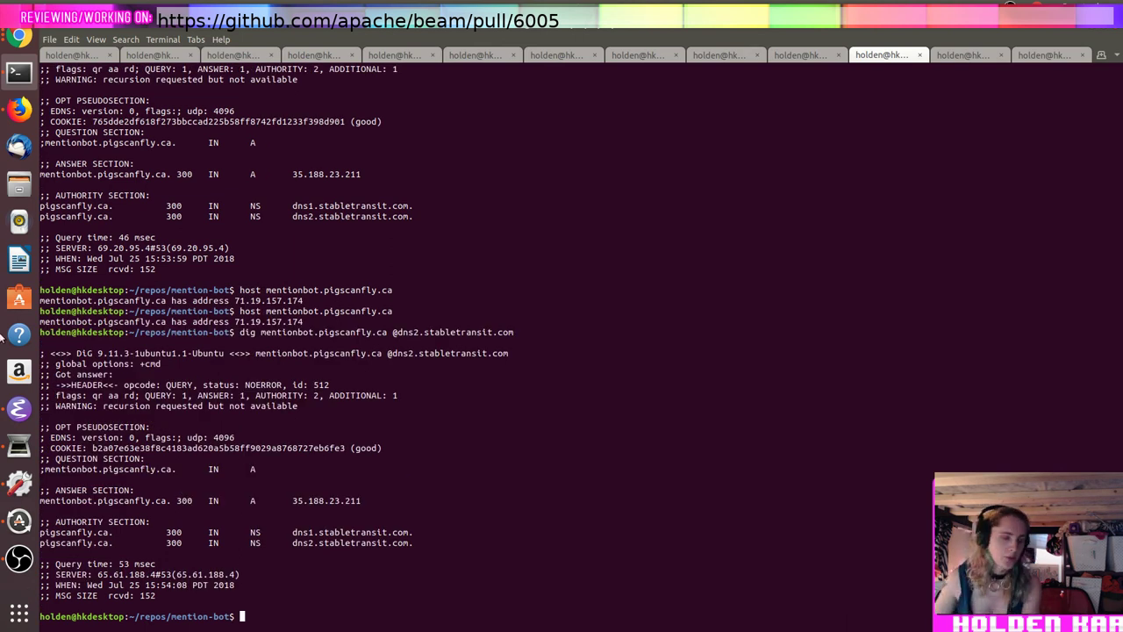
pyautogui.doubleClick(319, 309)
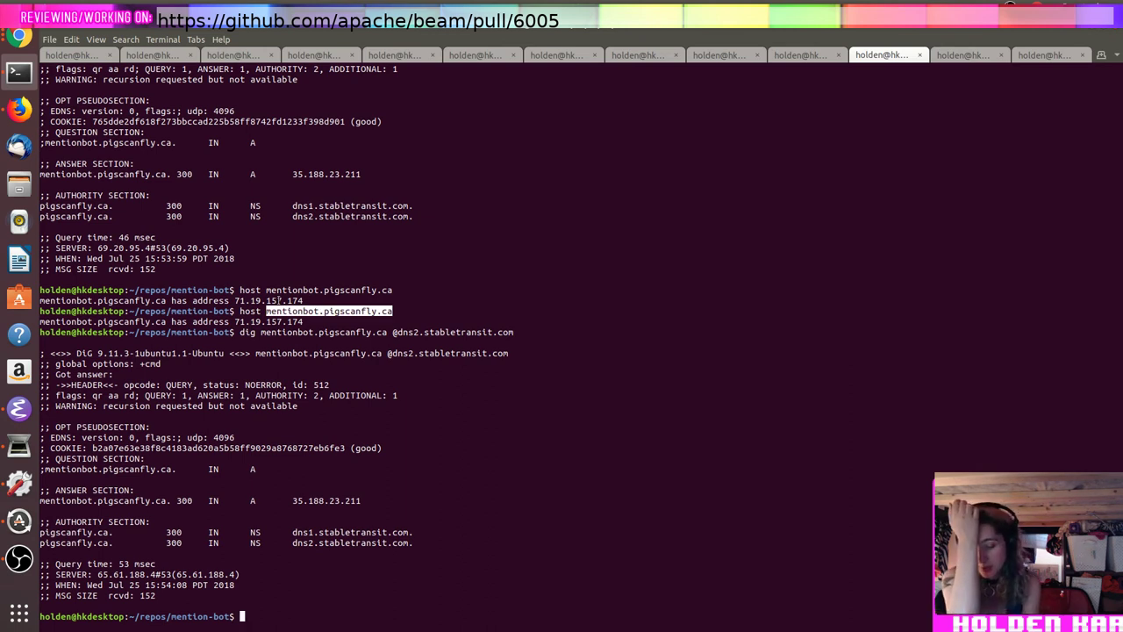
pyautogui.hotkey('alt', 'Tab')
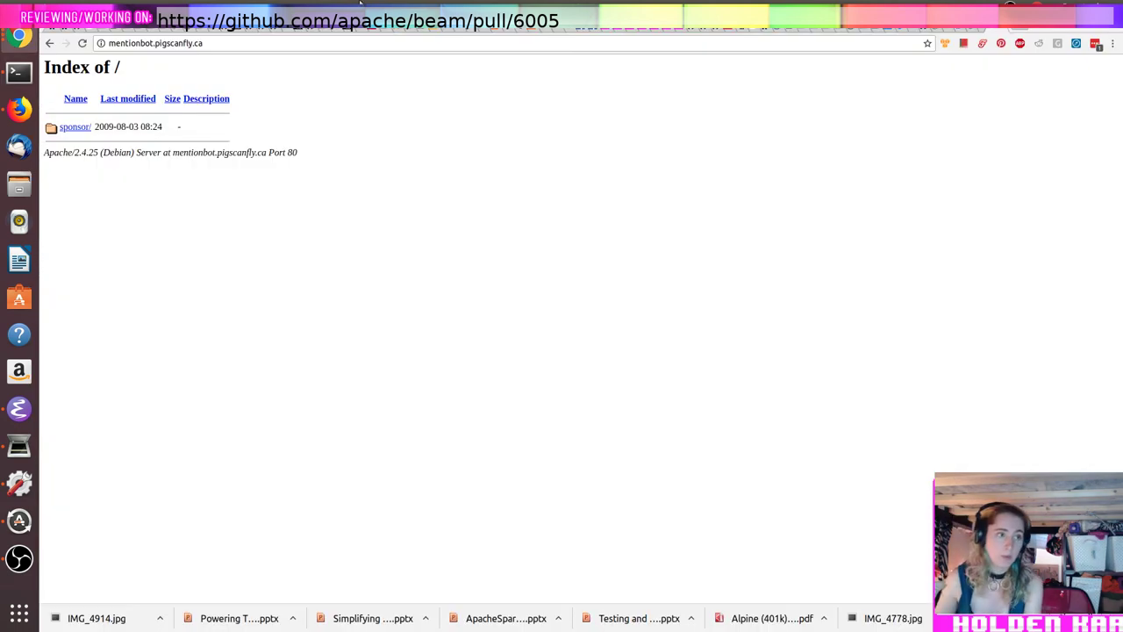
# Step: Go to the spark-testing-base repository's webhook settings on GitHub
pyautogui.click(347, 45)
pyautogui.write('github.com')
pyautogui.press('Return')
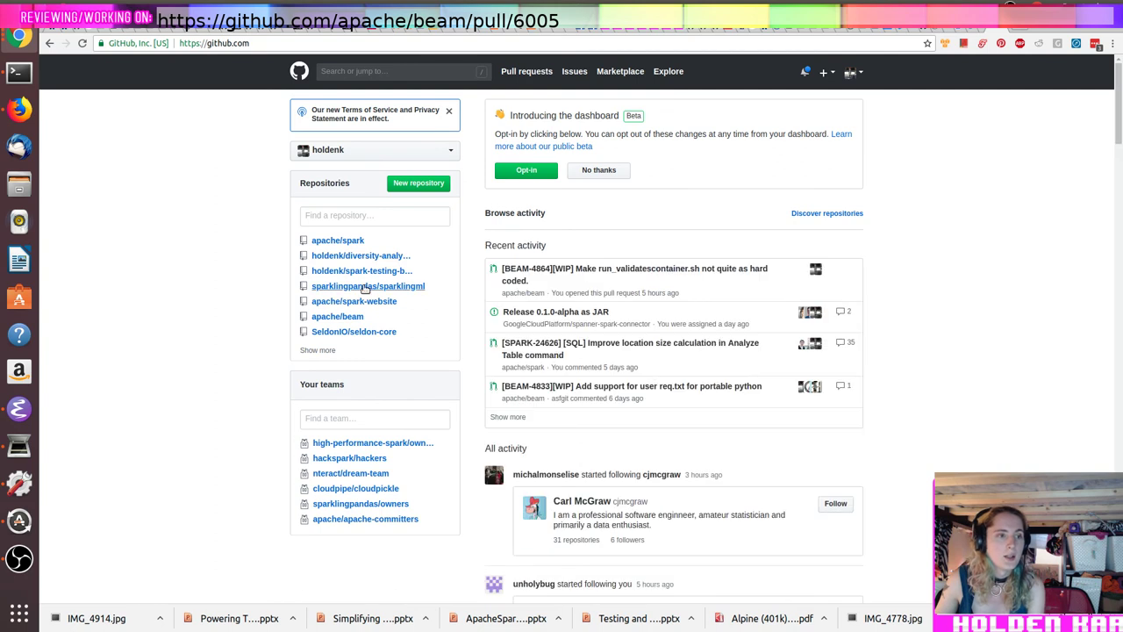
pyautogui.click(374, 271)
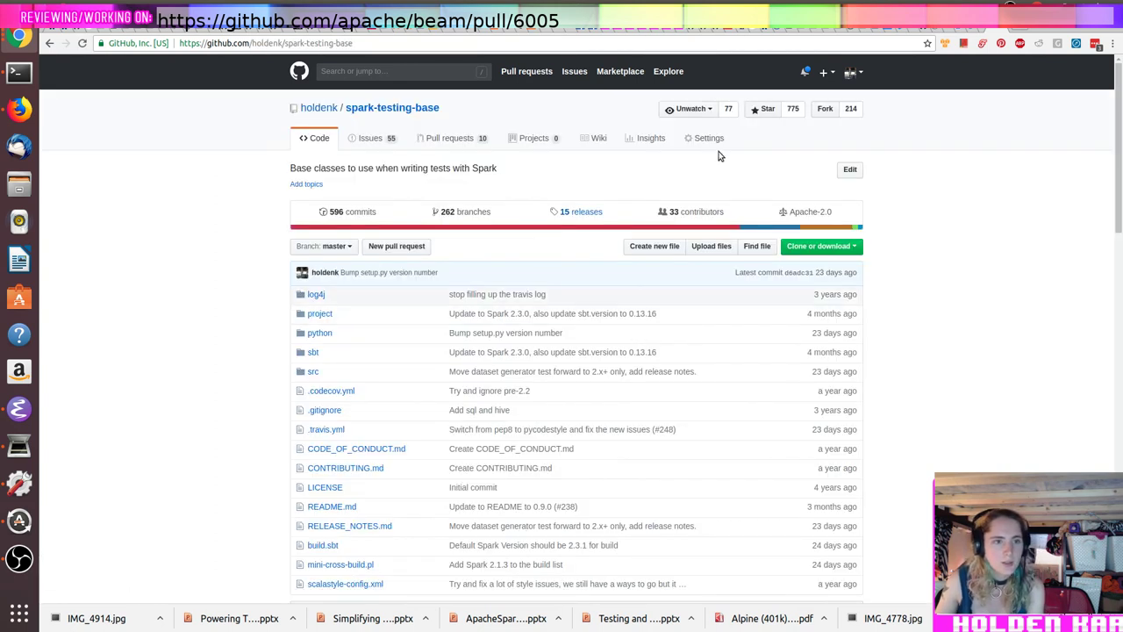
pyautogui.click(705, 143)
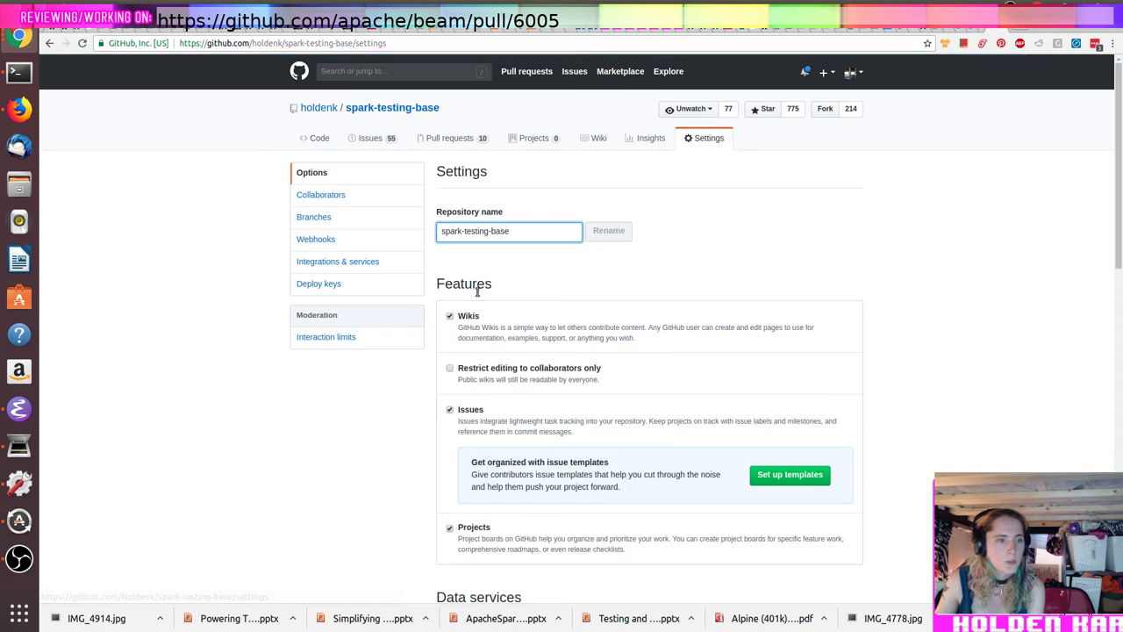
pyautogui.scroll(-5, 396, 346)
pyautogui.scroll(-3, 396, 346)
pyautogui.scroll(8, 394, 345)
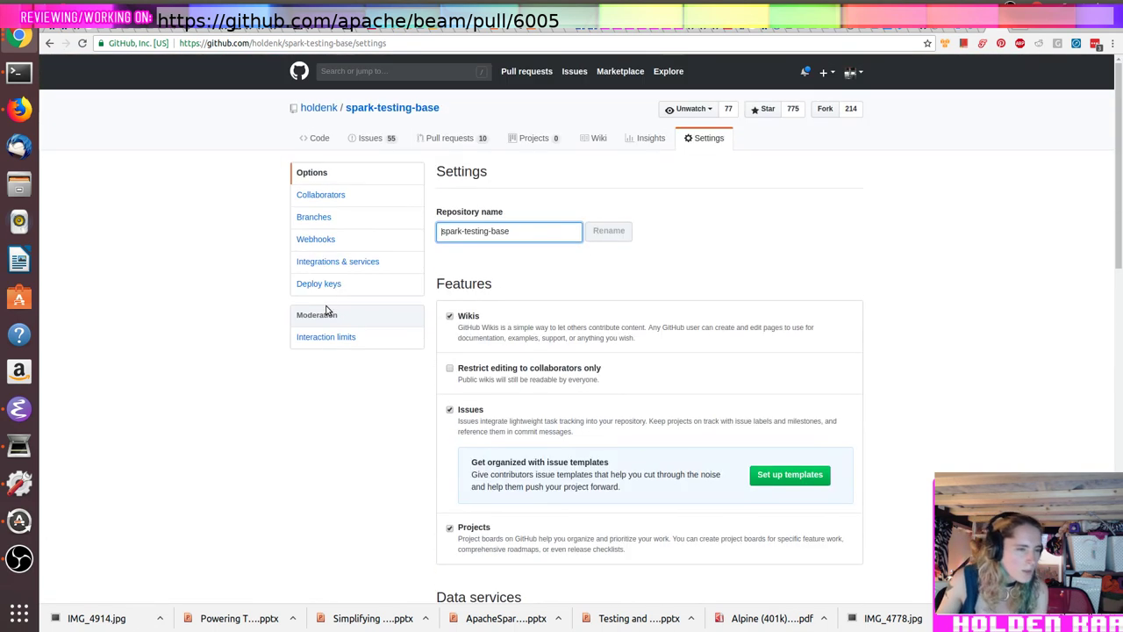
pyautogui.click(333, 244)
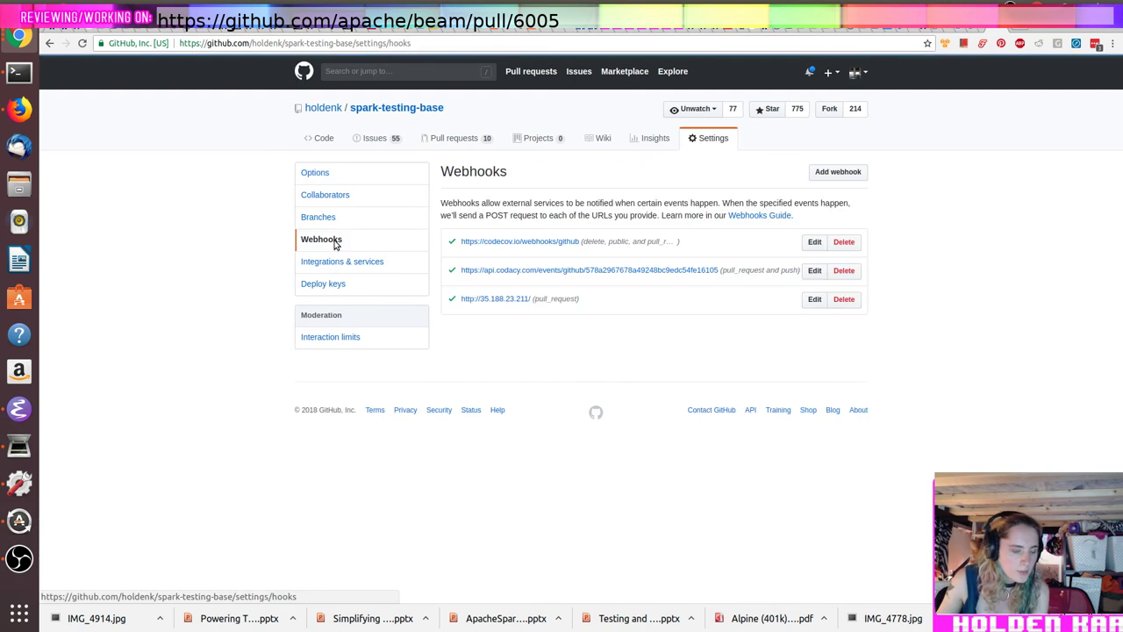
# Step: Change the webhook payload URL from 35.188.23.211 to mentionbot.pigscanfly.ca/ and update it
pyautogui.click(814, 299)
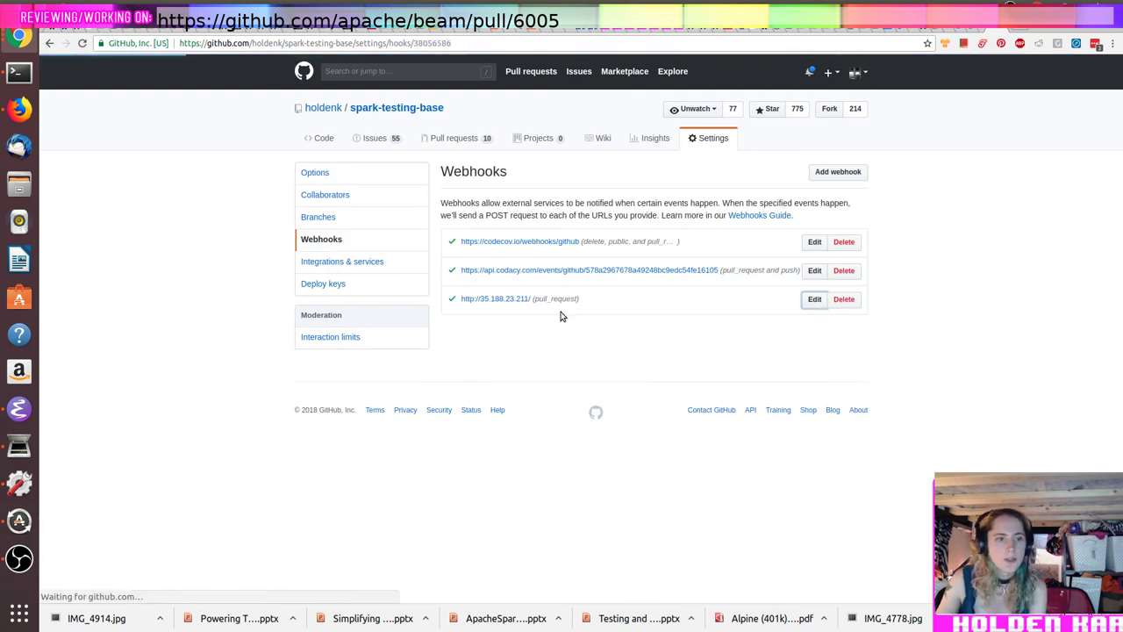
pyautogui.doubleClick(500, 267)
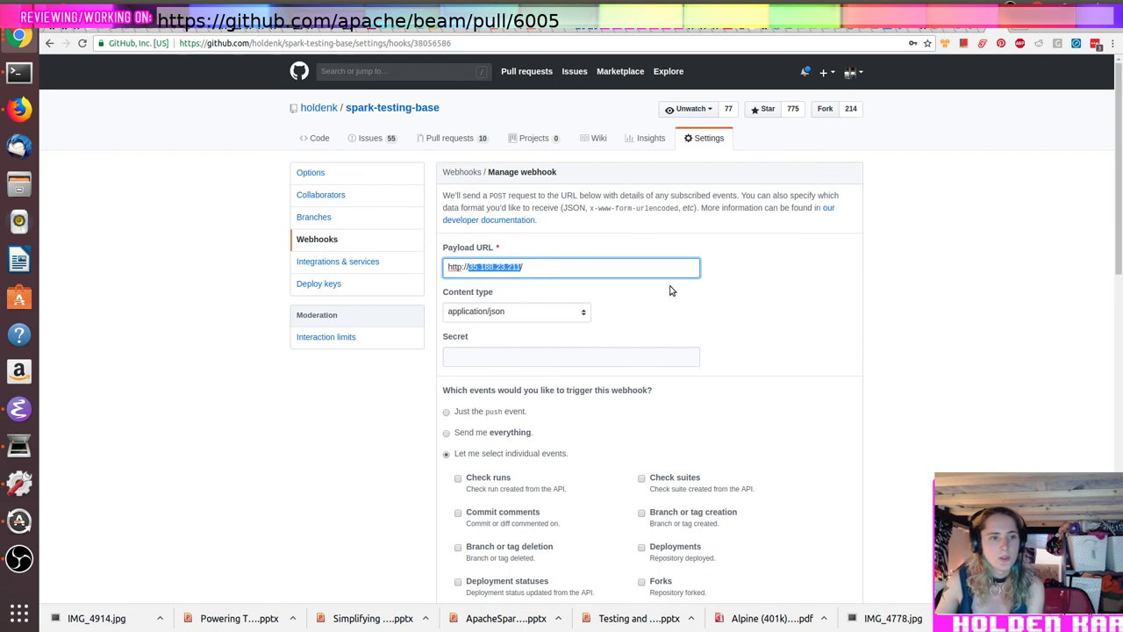
pyautogui.hotkey('alt', 'Tab')
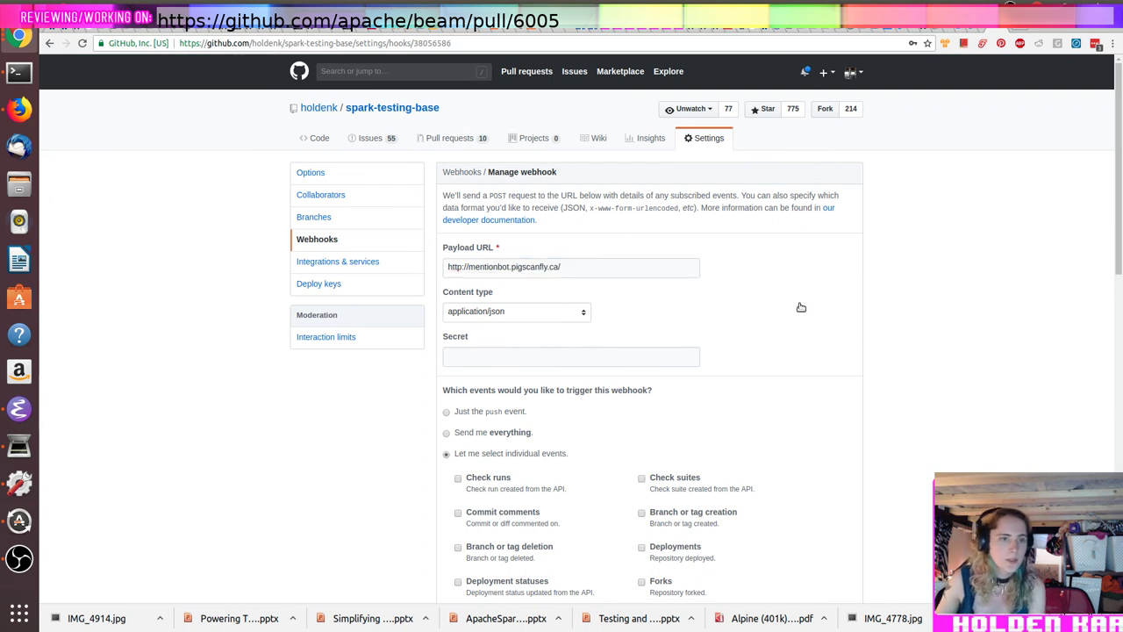
pyautogui.scroll(-9, 762, 308)
pyautogui.click(482, 299)
# Step: Redeliver the most recent webhook payload, confirming the redelivery
pyautogui.scroll(-10, 723, 347)
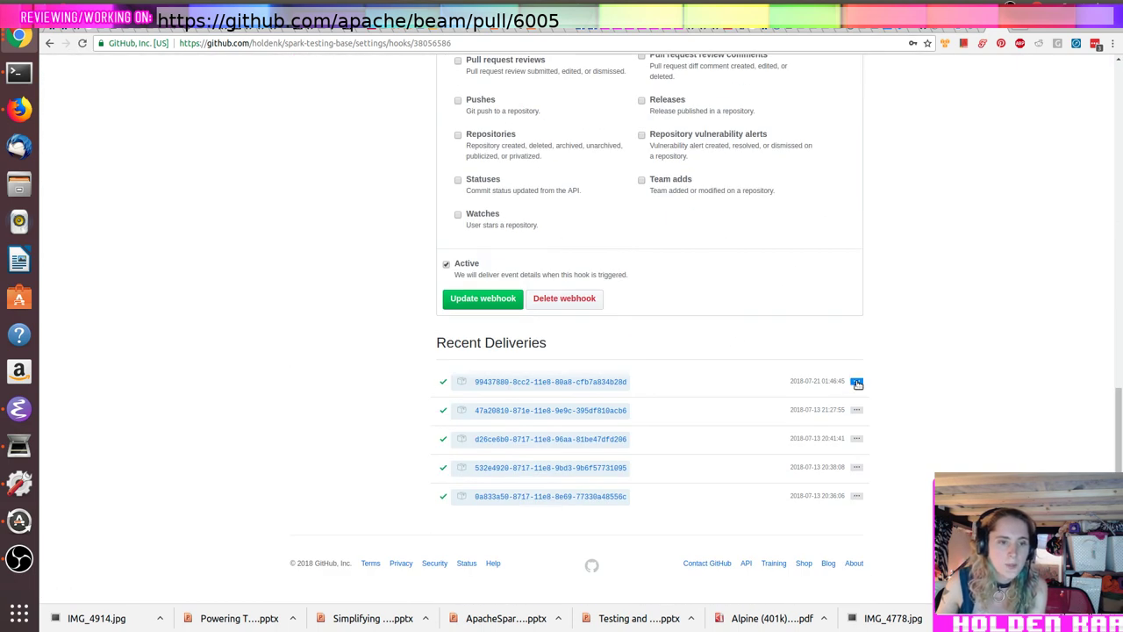
pyautogui.click(858, 383)
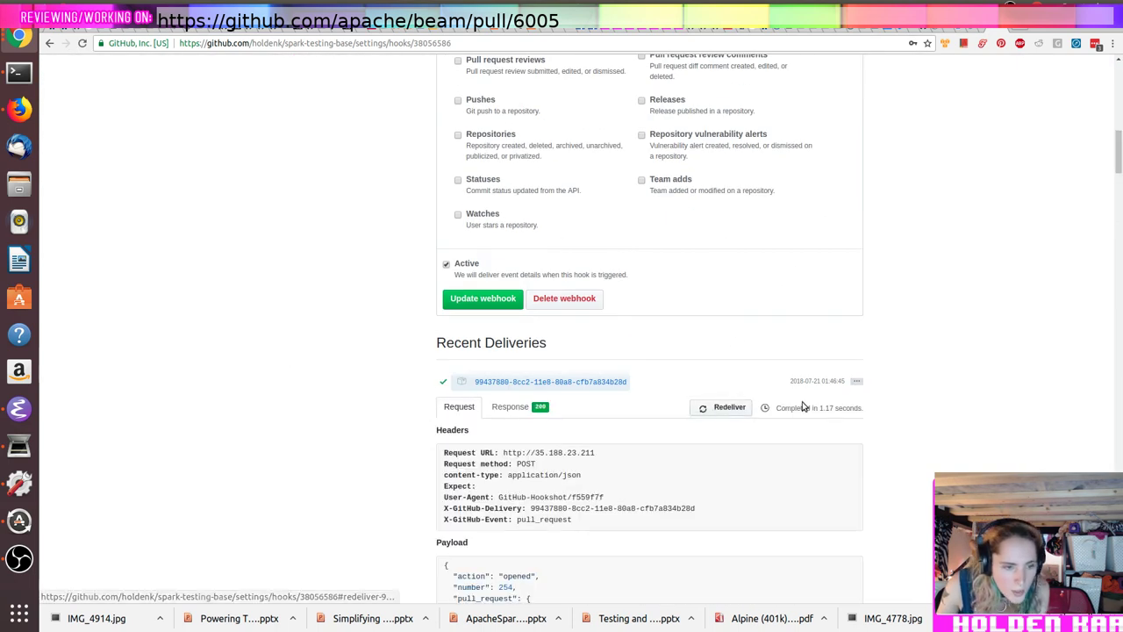
pyautogui.scroll(-3, 803, 405)
pyautogui.scroll(2, 779, 392)
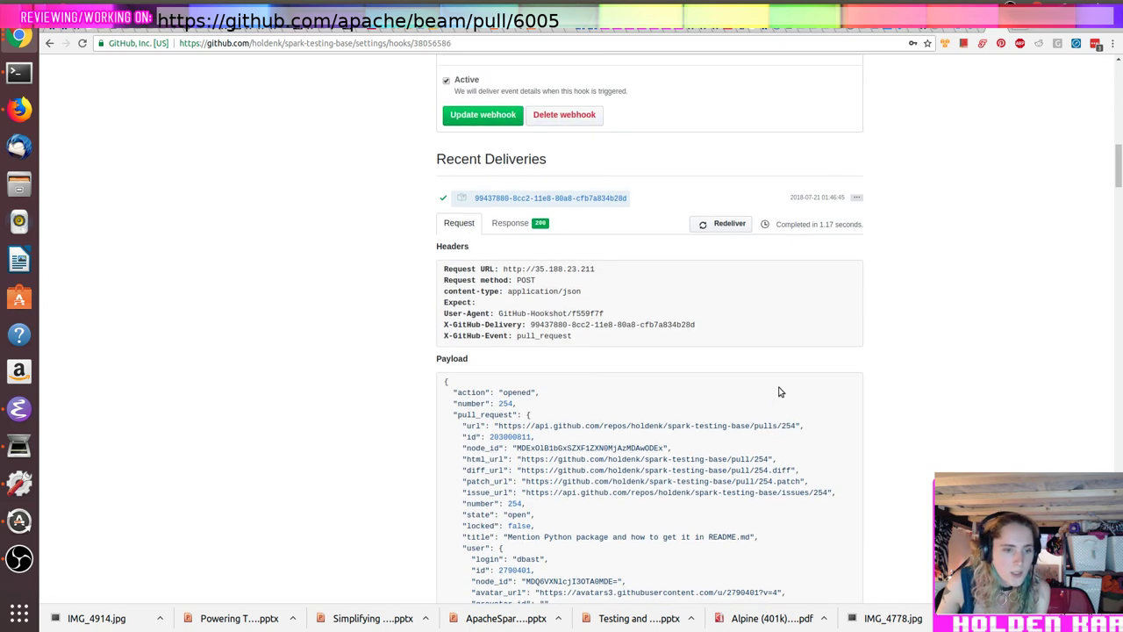
pyautogui.click(724, 284)
pyautogui.click(541, 212)
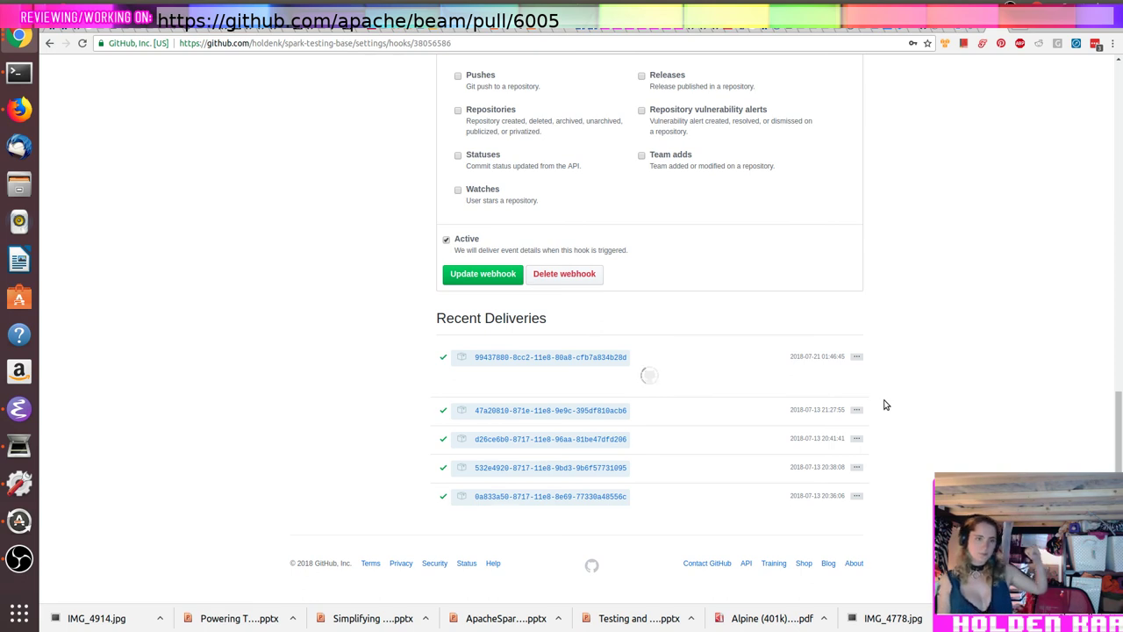
pyautogui.scroll(-2, 884, 405)
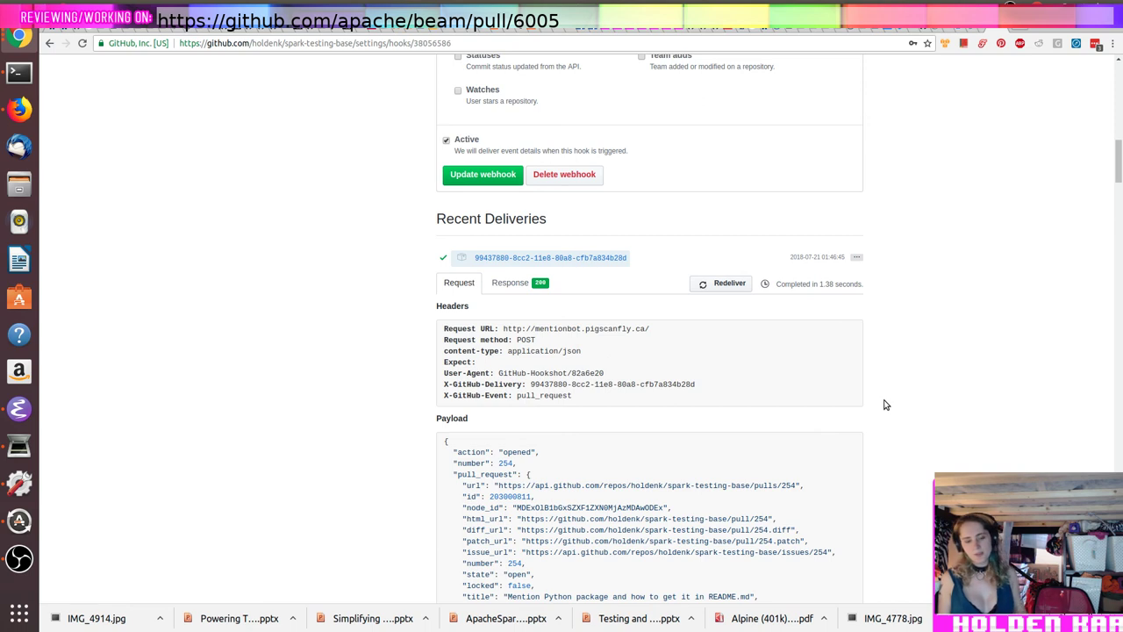
pyautogui.scroll(5, 771, 354)
pyautogui.scroll(10, 771, 354)
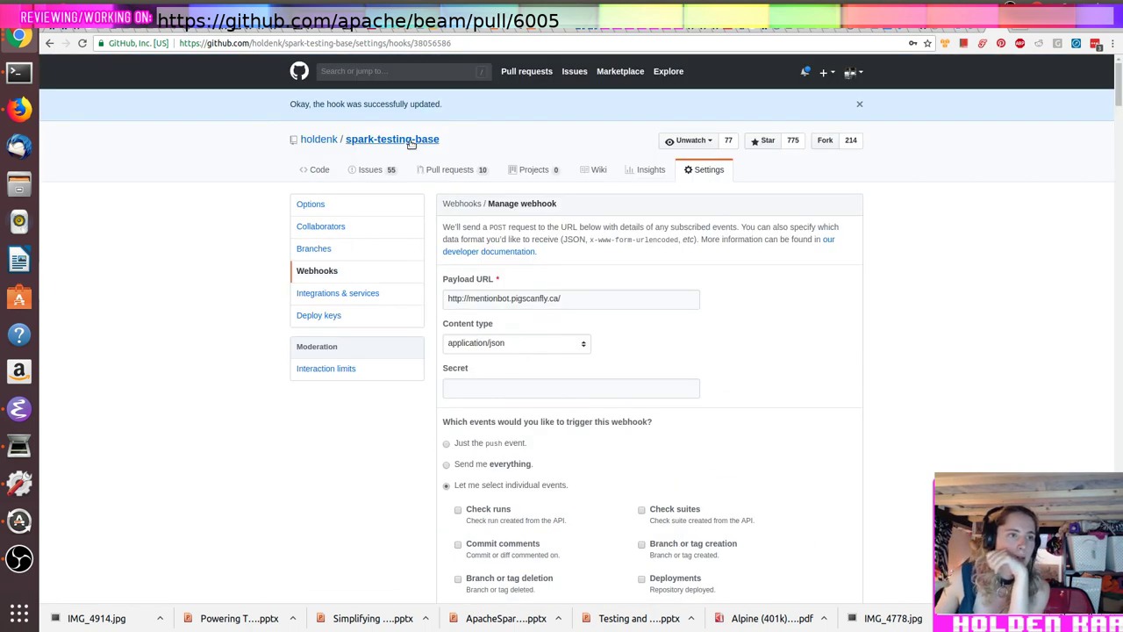
pyautogui.click(409, 140)
# Step: Open pull request #254 and view its README.md files-changed diff
pyautogui.click(450, 137)
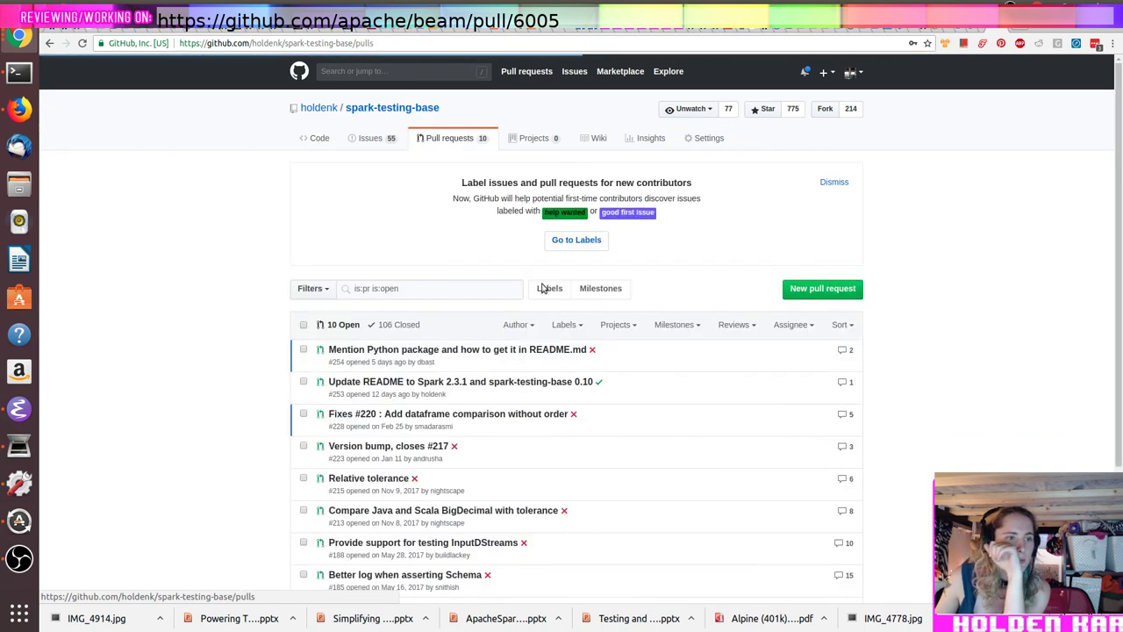
pyautogui.click(538, 349)
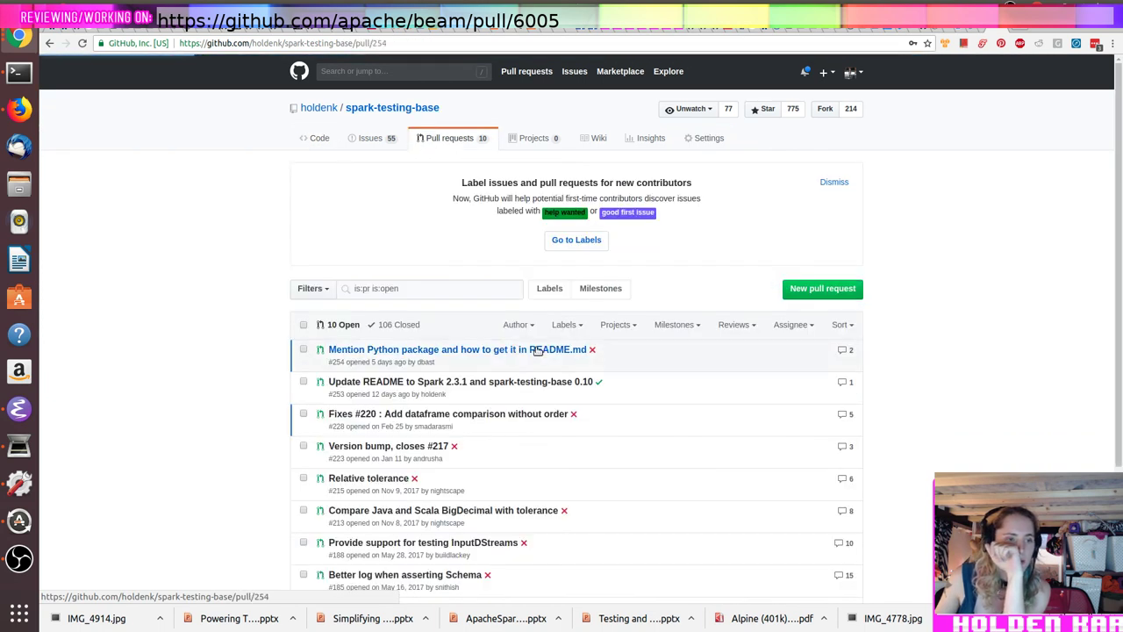
pyautogui.scroll(-5, 538, 351)
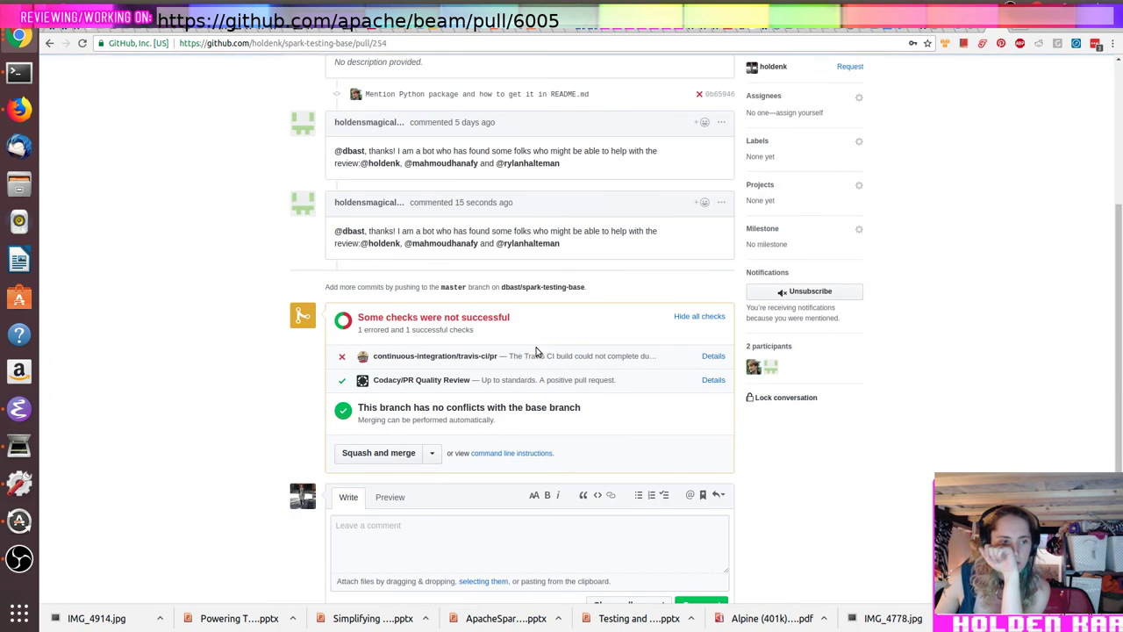
pyautogui.scroll(3, 538, 351)
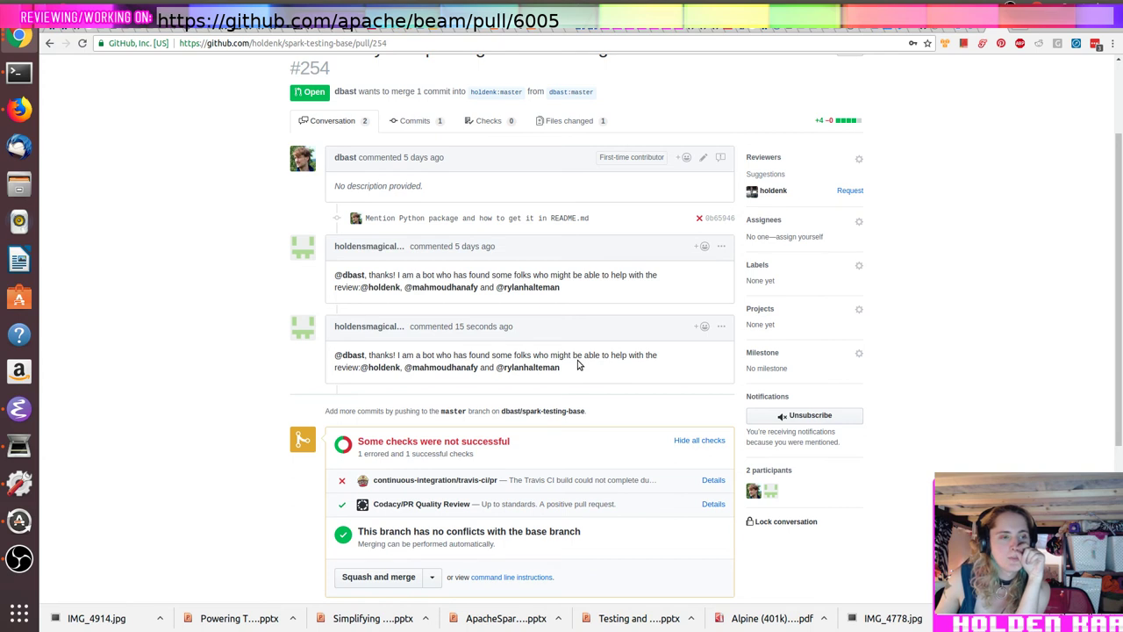
pyautogui.scroll(1, 579, 365)
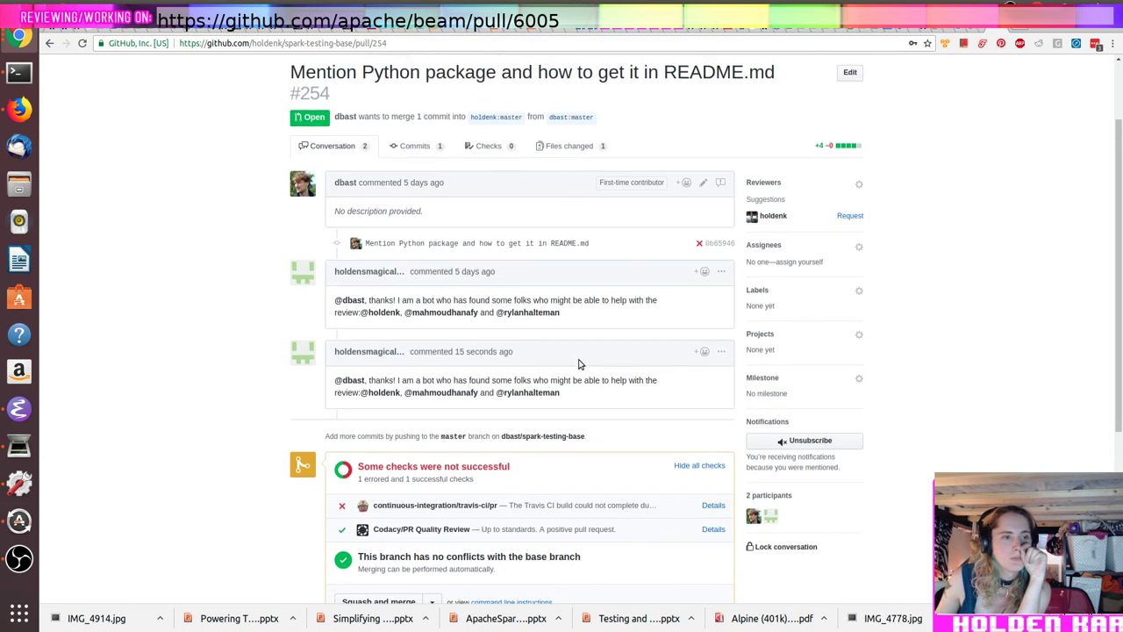
pyautogui.click(567, 155)
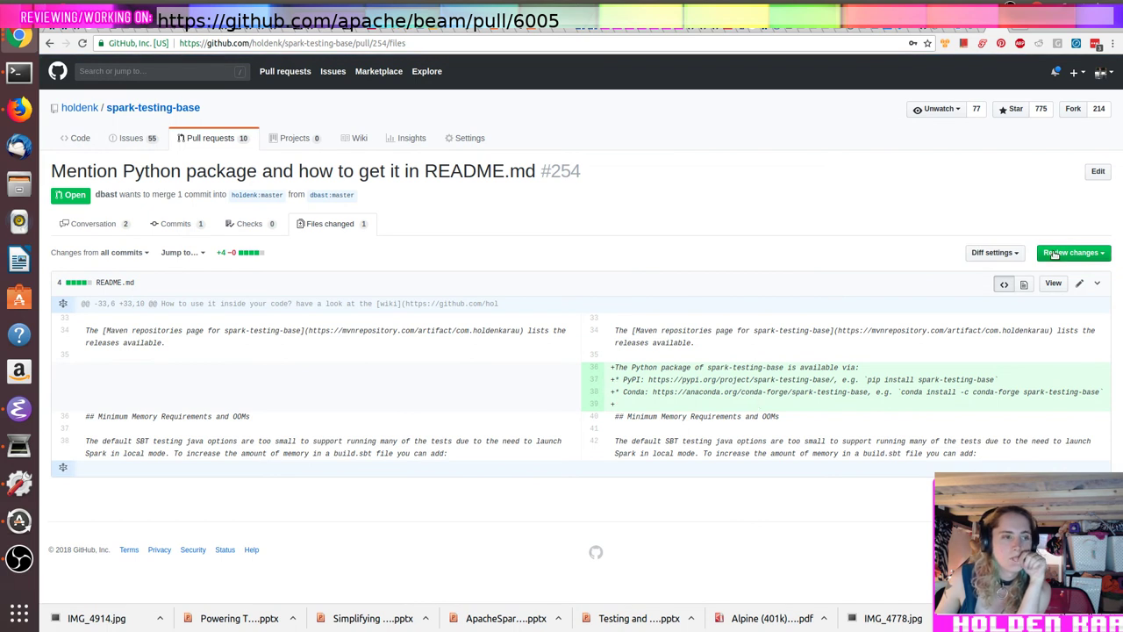
# Step: Submit a review on PR #254 reading 'LGTM thanks for the improvement.'
pyautogui.click(1056, 254)
pyautogui.click(961, 316)
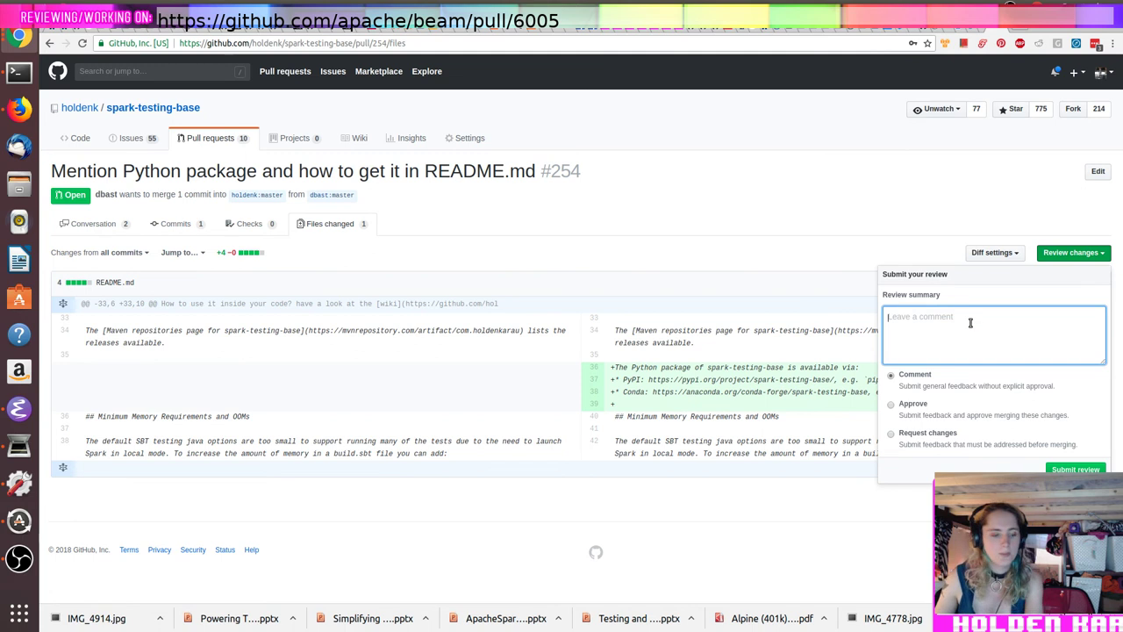
pyautogui.write('LGTM thanks for t')
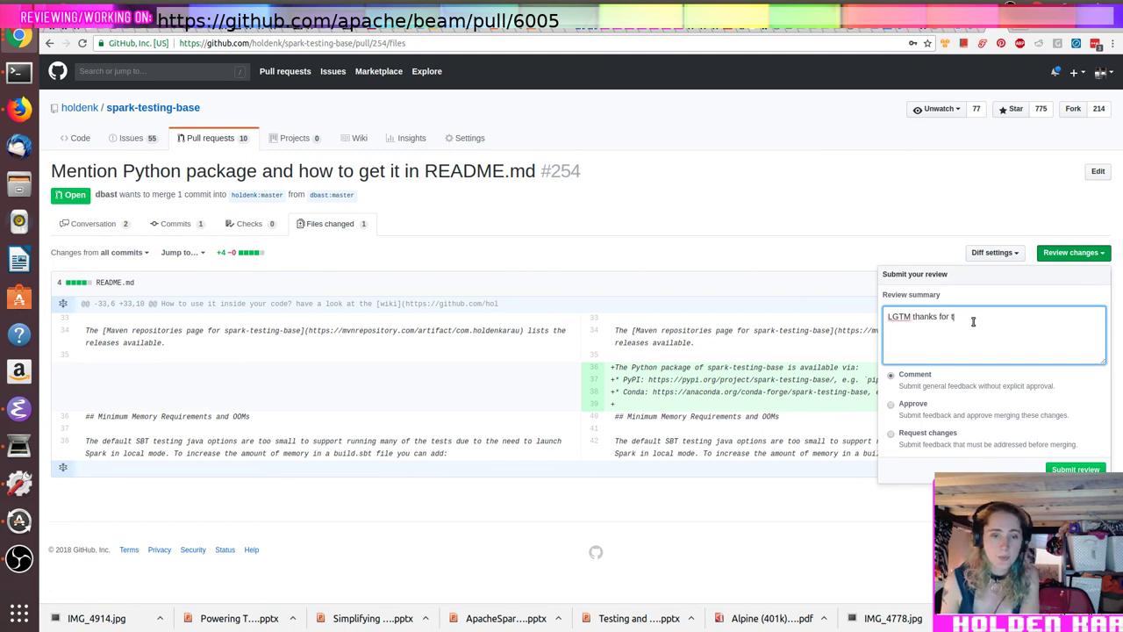
pyautogui.write('he improvement.')
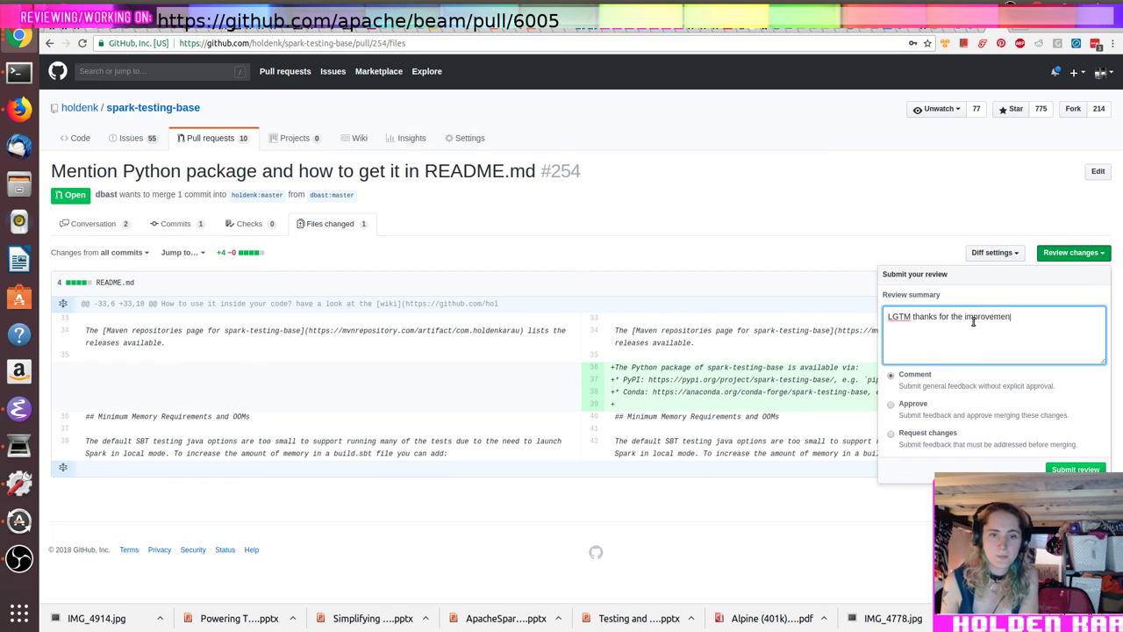
pyautogui.click(1074, 468)
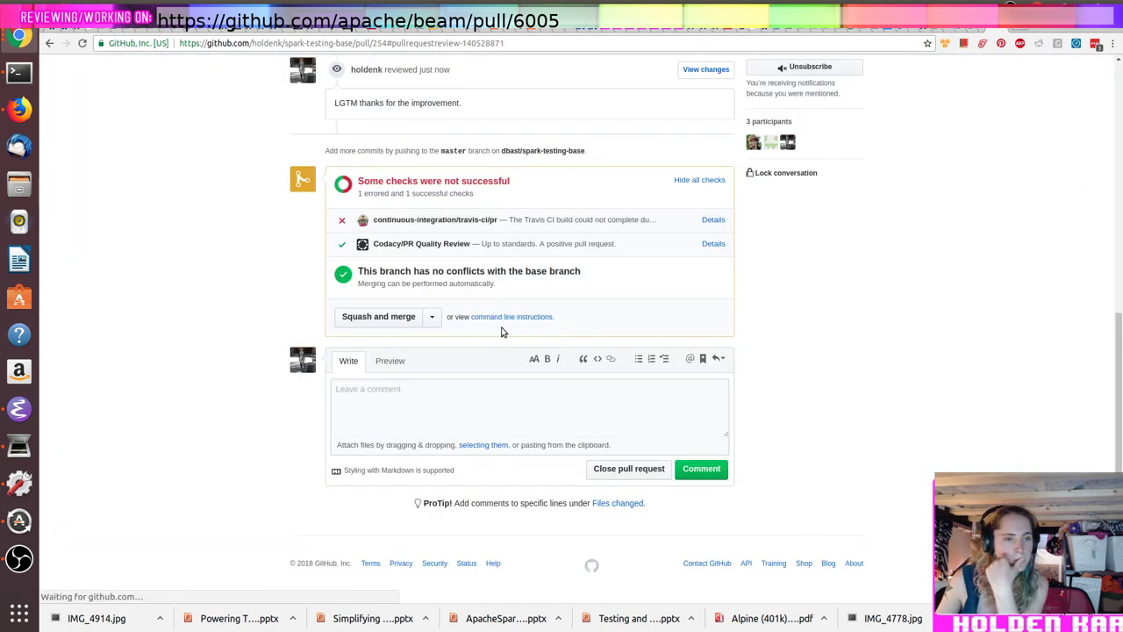
# Step: Squash-merge pull request #254 into master
pyautogui.scroll(3, 470, 298)
pyautogui.scroll(1, 590, 520)
pyautogui.scroll(-3, 592, 519)
pyautogui.scroll(3, 463, 338)
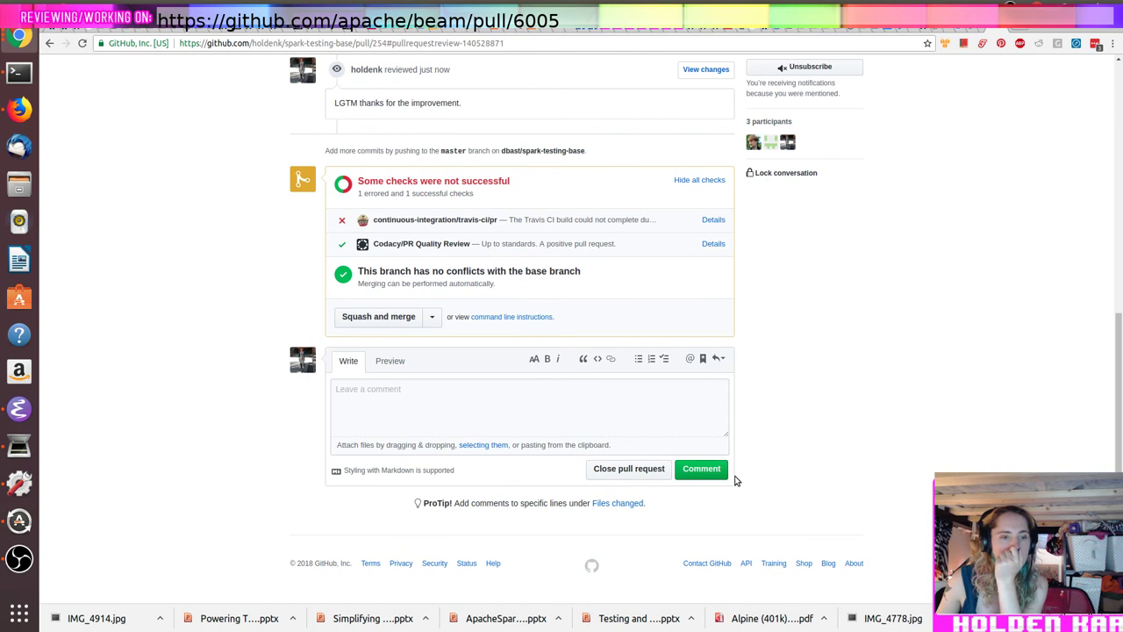
pyautogui.scroll(3, 733, 478)
pyautogui.click(378, 502)
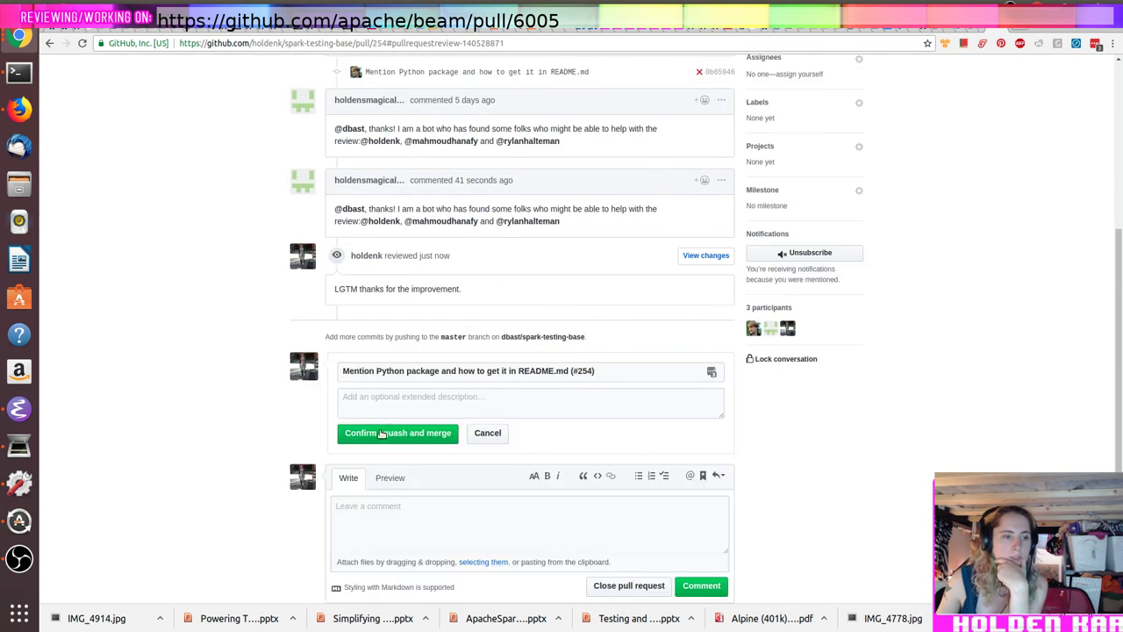
pyautogui.click(381, 433)
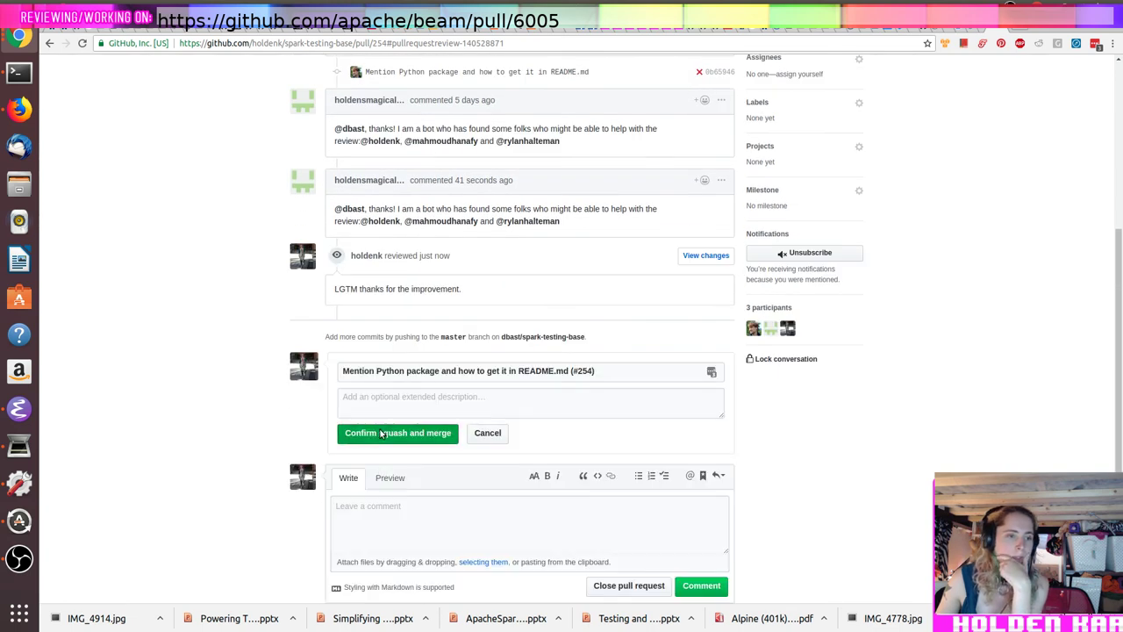
pyautogui.scroll(3, 380, 430)
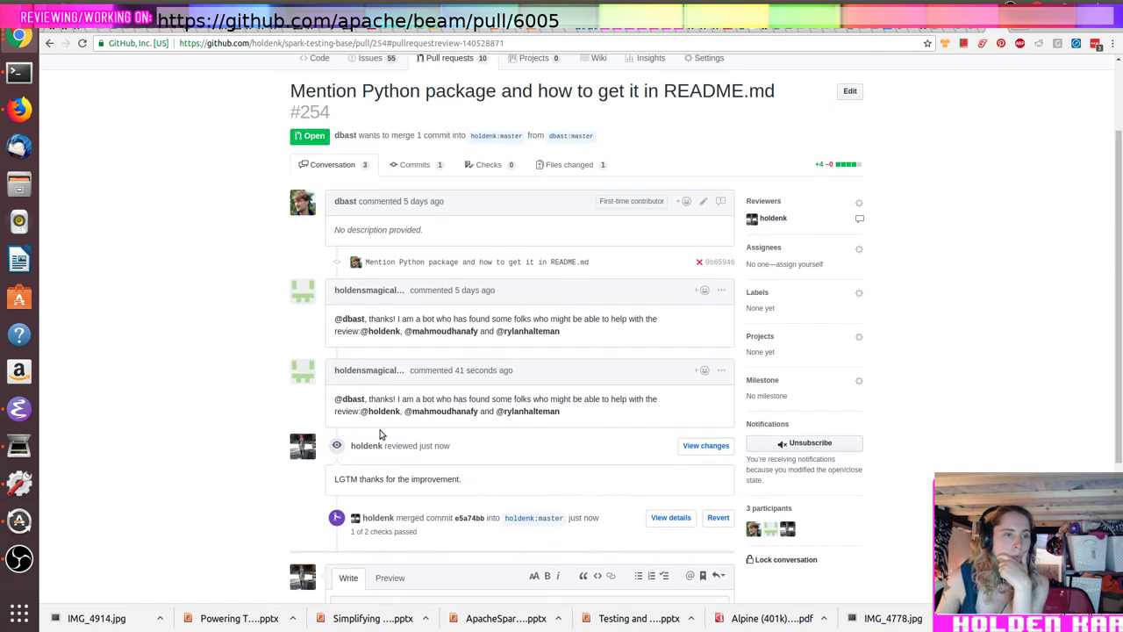
pyautogui.scroll(2, 381, 430)
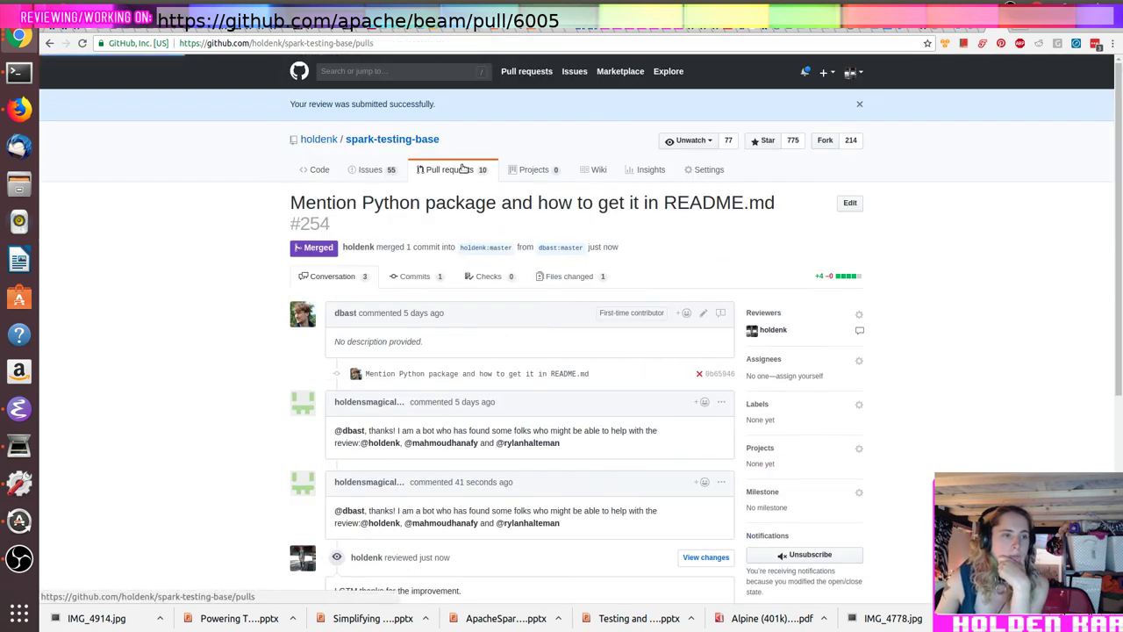
# Step: Open PR #253's README diff and submit an 'LG' approval review
pyautogui.click(452, 169)
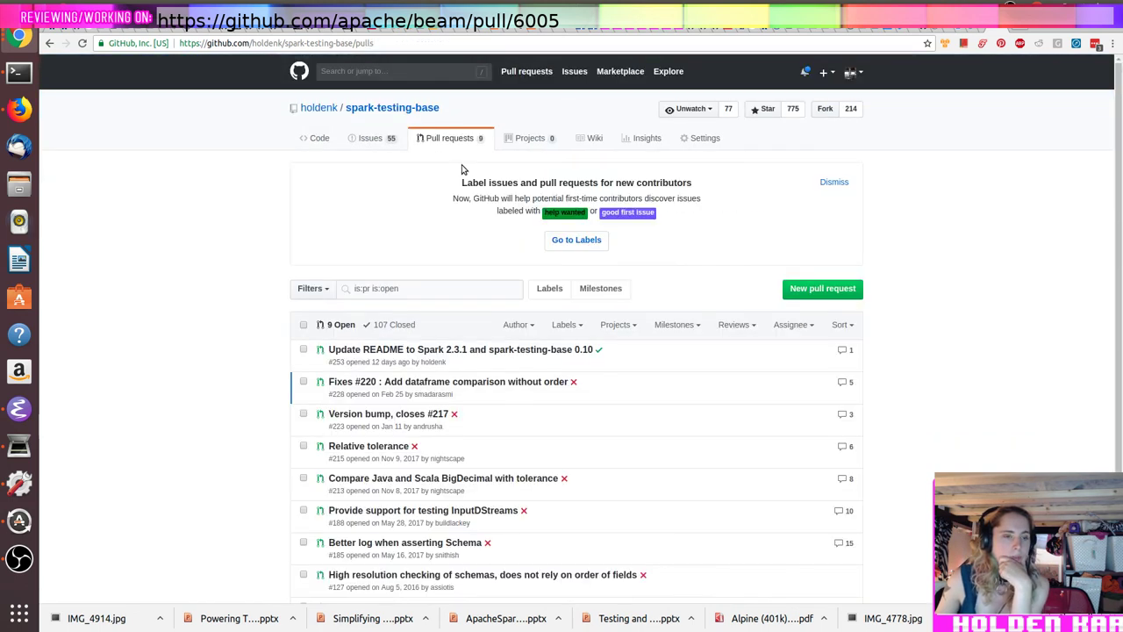
pyautogui.click(533, 353)
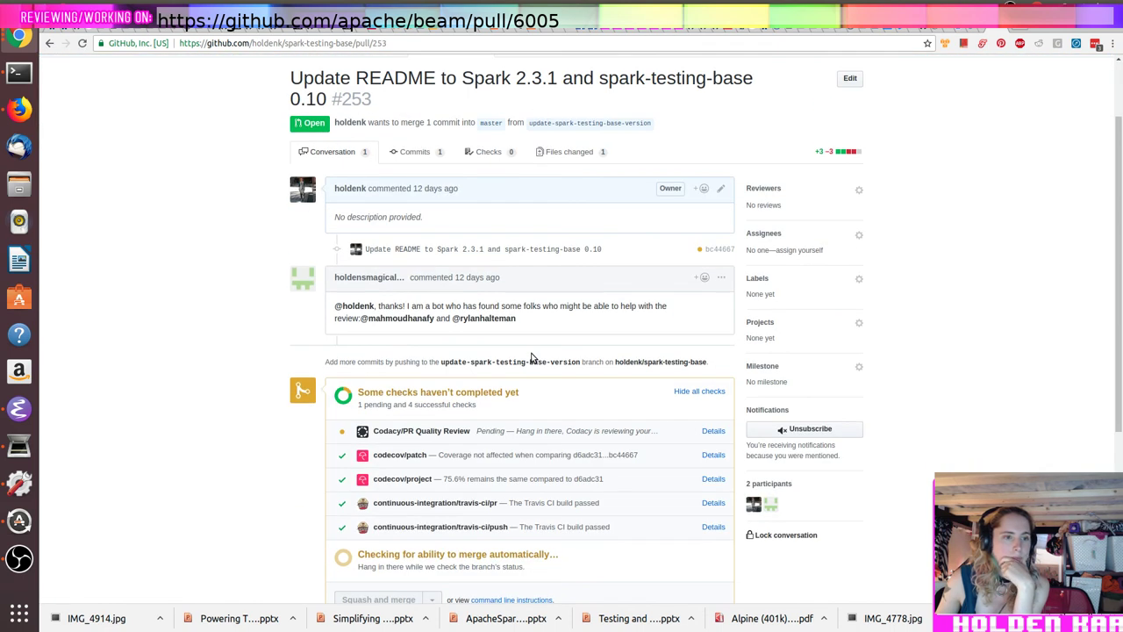
pyautogui.click(571, 153)
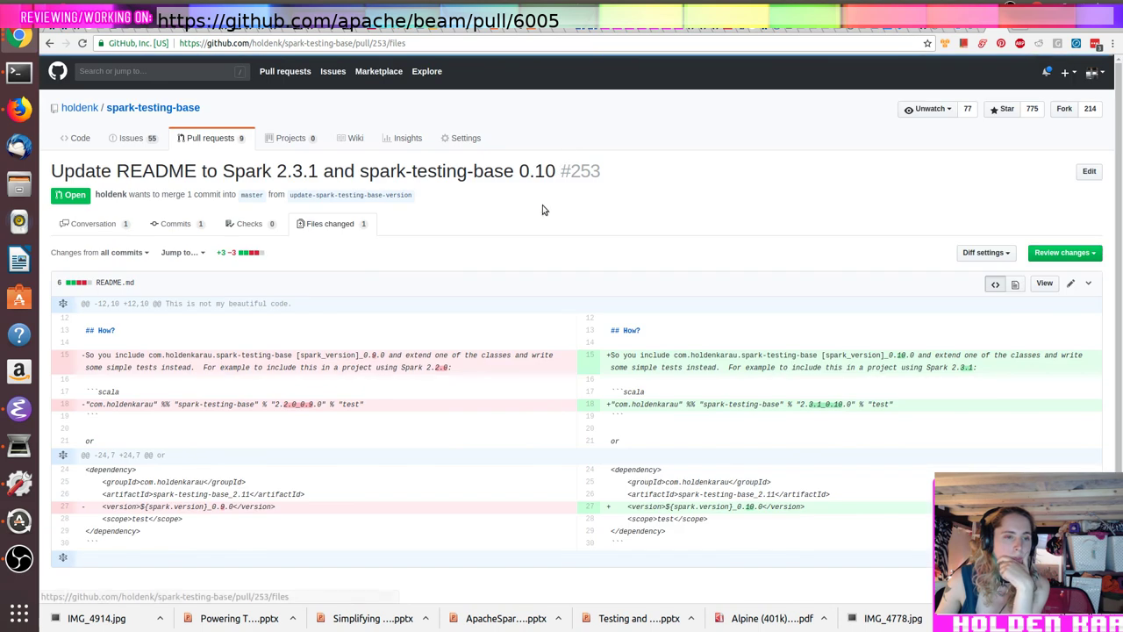
pyautogui.click(1080, 255)
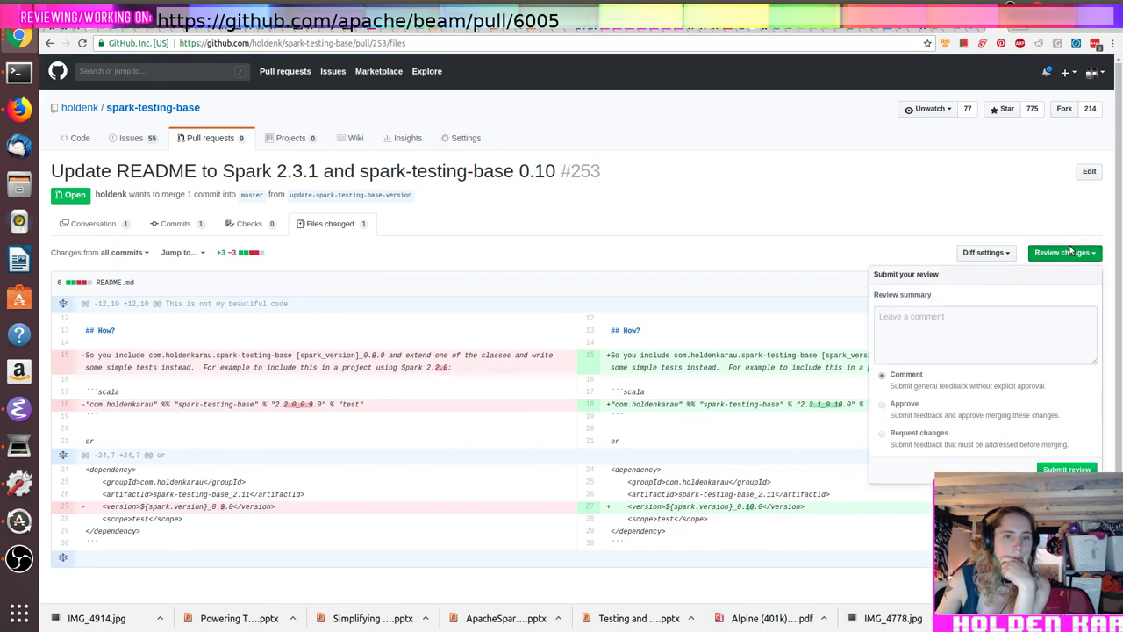
pyautogui.click(961, 360)
pyautogui.write('LGTM')
pyautogui.click(905, 414)
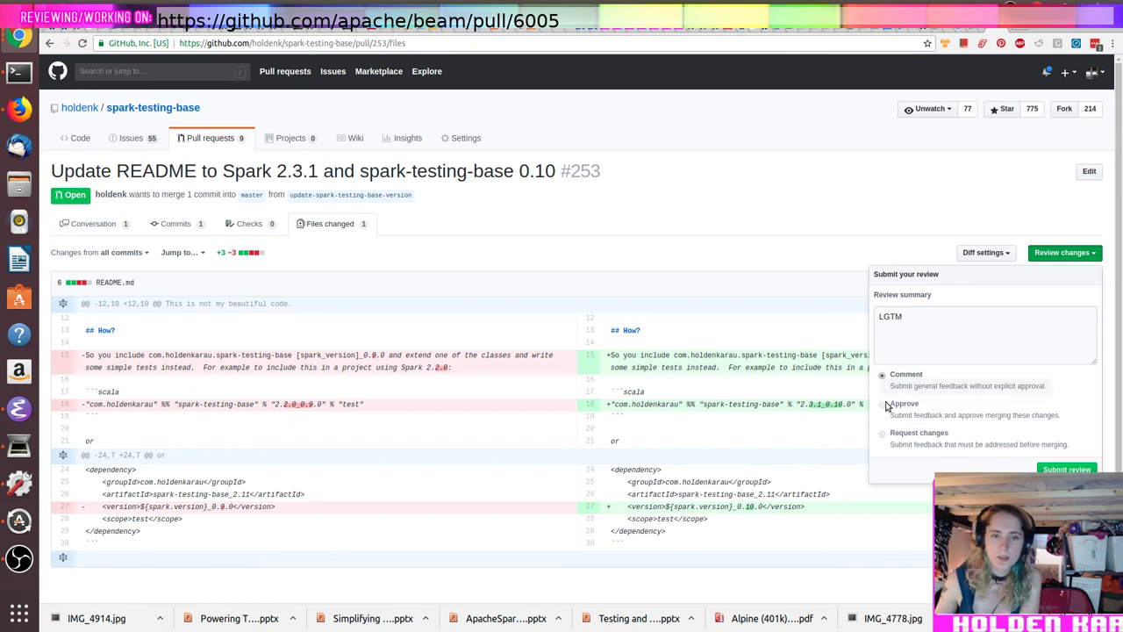
pyautogui.click(1083, 468)
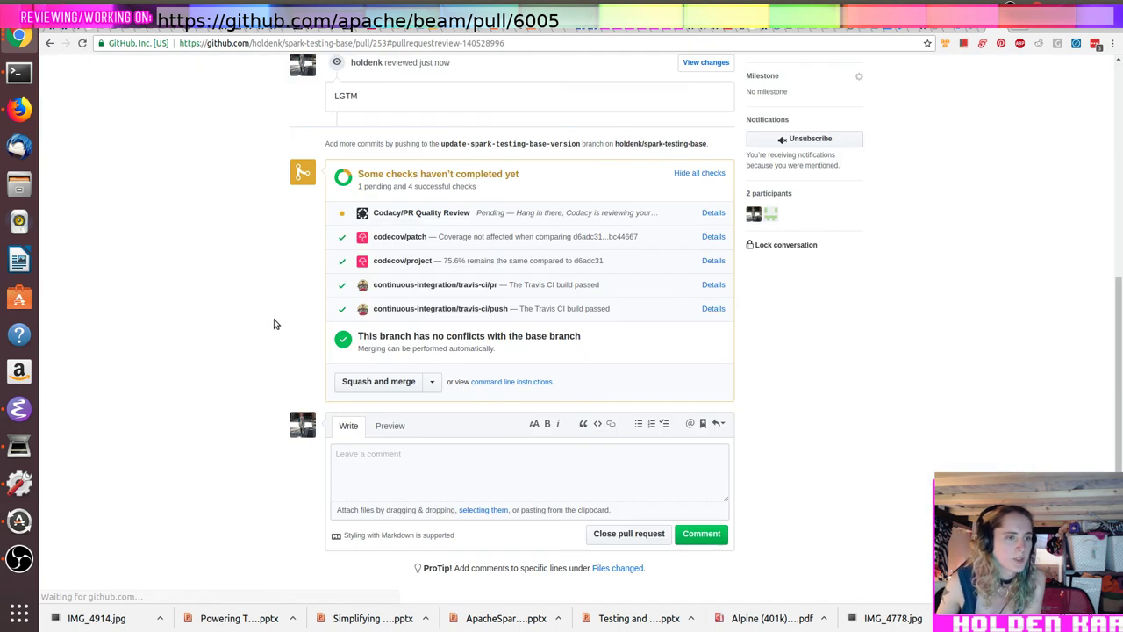
# Step: Squash-merge PR #253 and return to the repository's code page
pyautogui.click(406, 384)
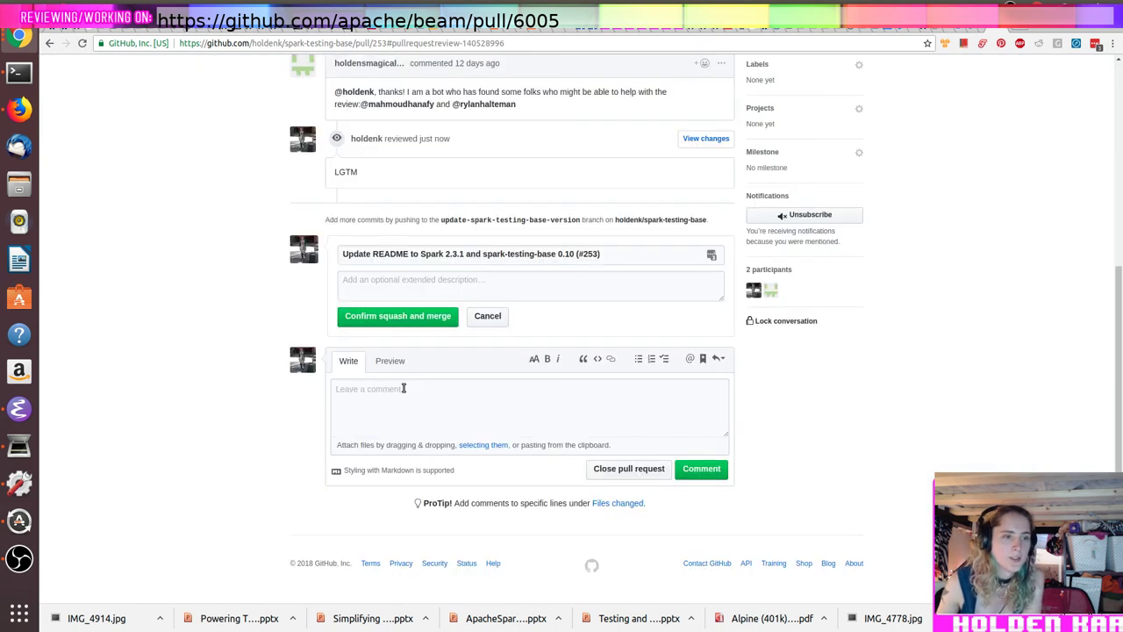
pyautogui.click(389, 323)
pyautogui.scroll(5, 491, 351)
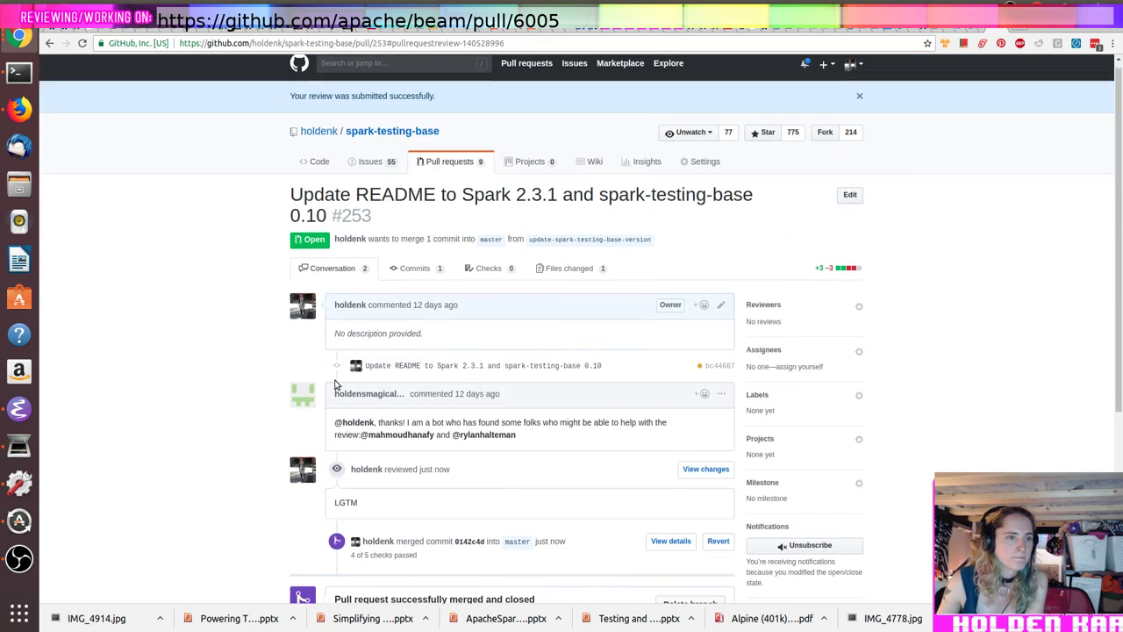
pyautogui.click(461, 169)
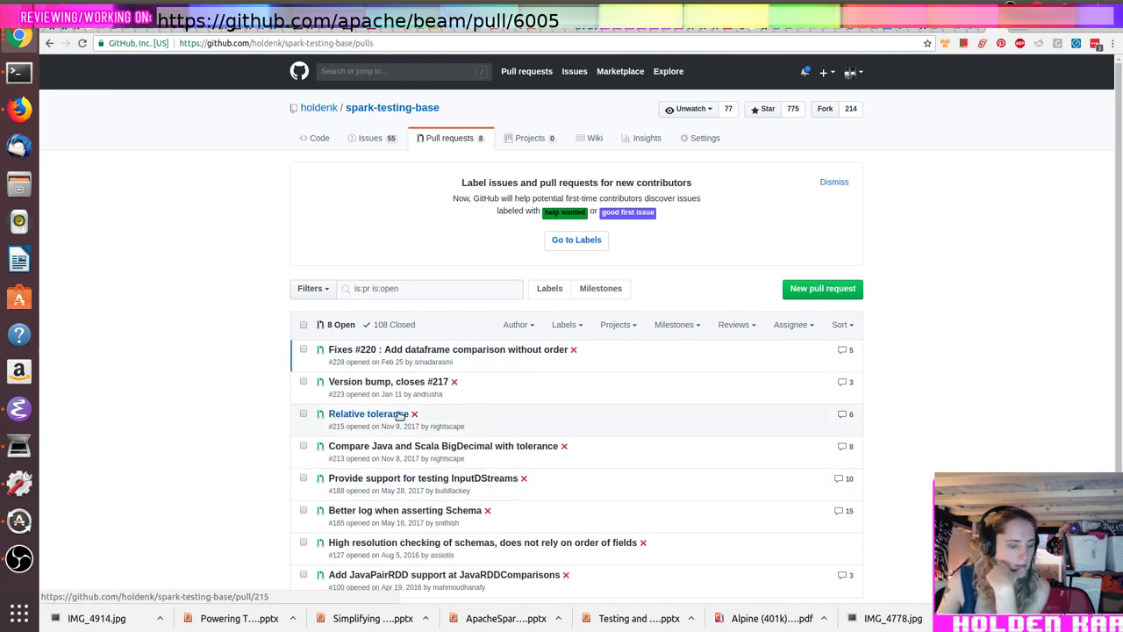
pyautogui.click(305, 139)
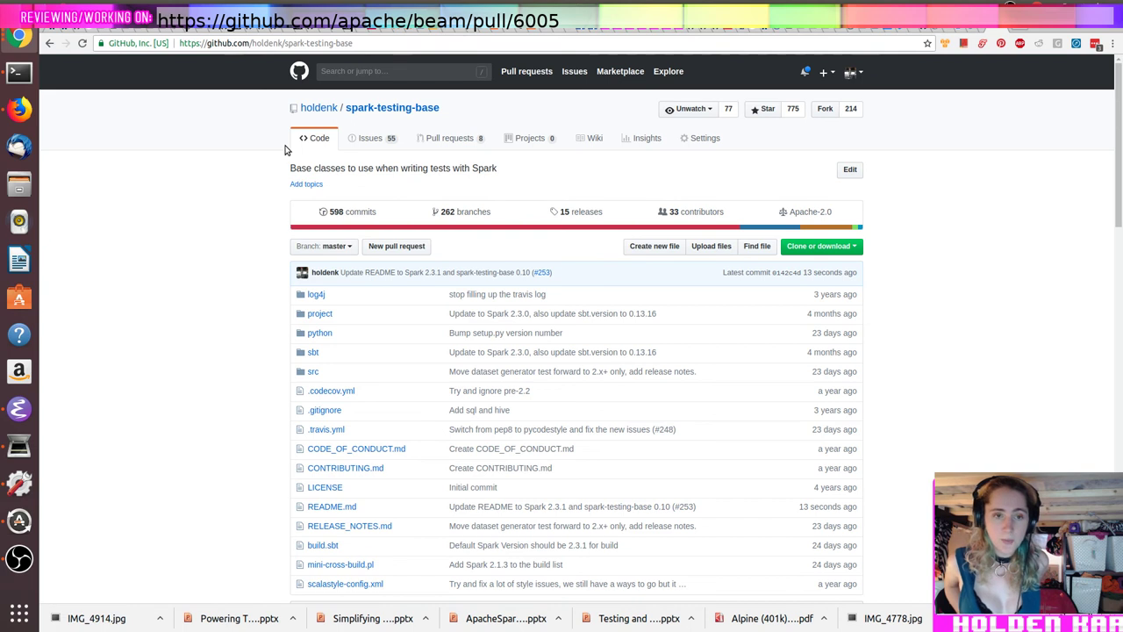
# Step: Load the ASF JIRA login page in a new tab
pyautogui.hotkey('ctrl', 't')
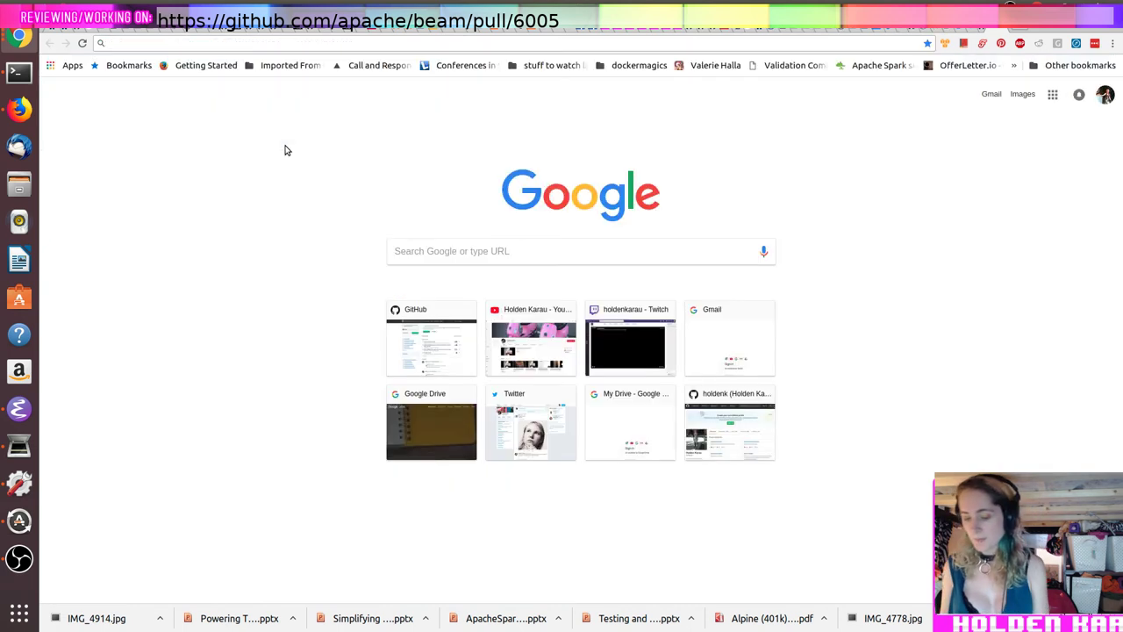
pyautogui.write('jira')
pyautogui.press('Down')
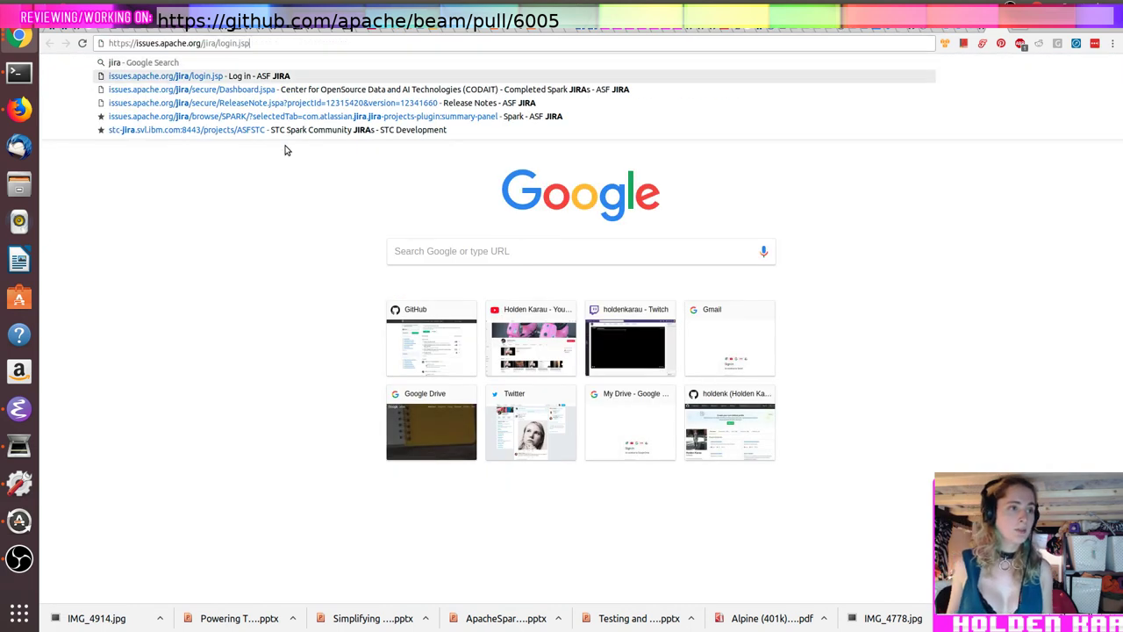
pyautogui.press('Return')
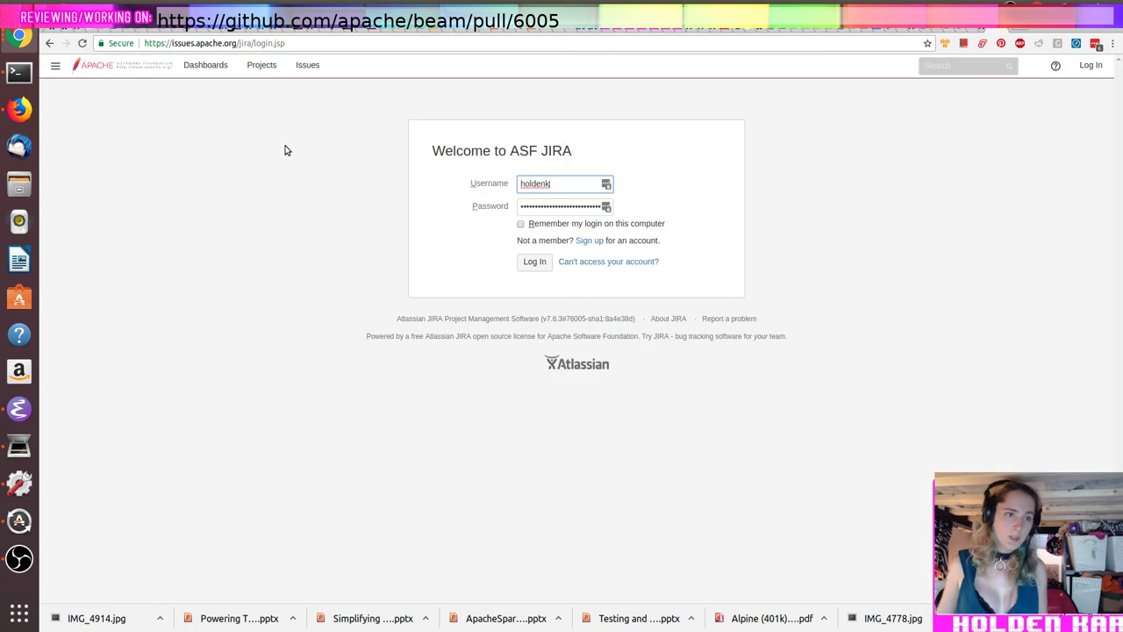
# Step: Fill the username and password from the password manager and log in to ASF JIRA
pyautogui.click(569, 189)
pyautogui.click(597, 203)
pyautogui.doubleClick(597, 204)
pyautogui.press('BackSpace')
pyautogui.doubleClick(582, 190)
pyautogui.press('BackSpace')
pyautogui.click(605, 183)
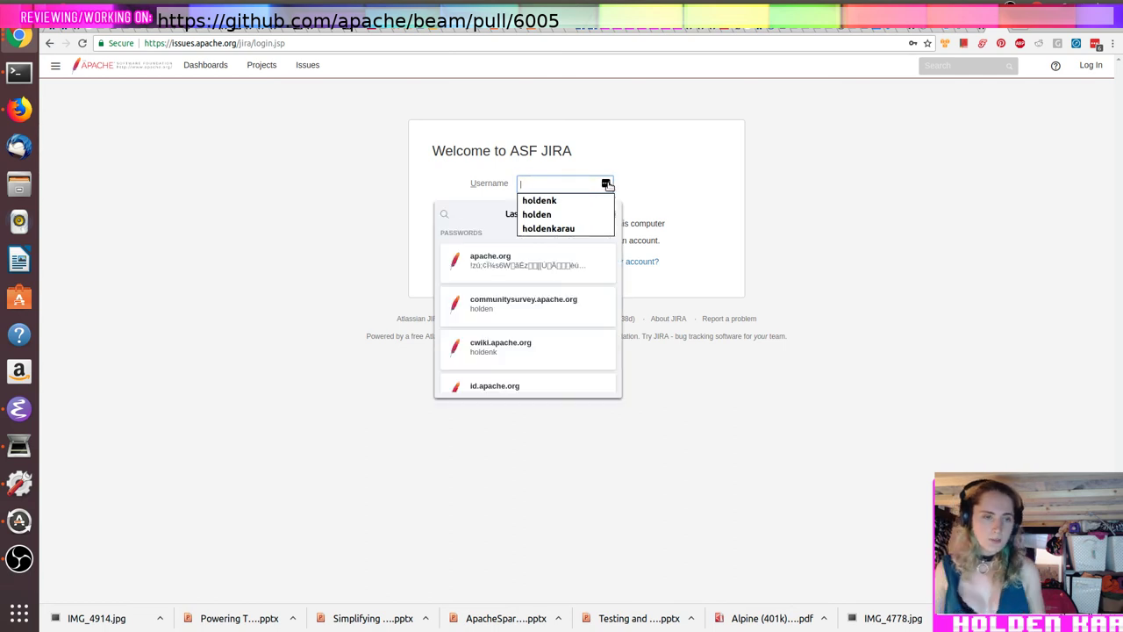
pyautogui.click(544, 339)
pyautogui.scroll(-3, 544, 331)
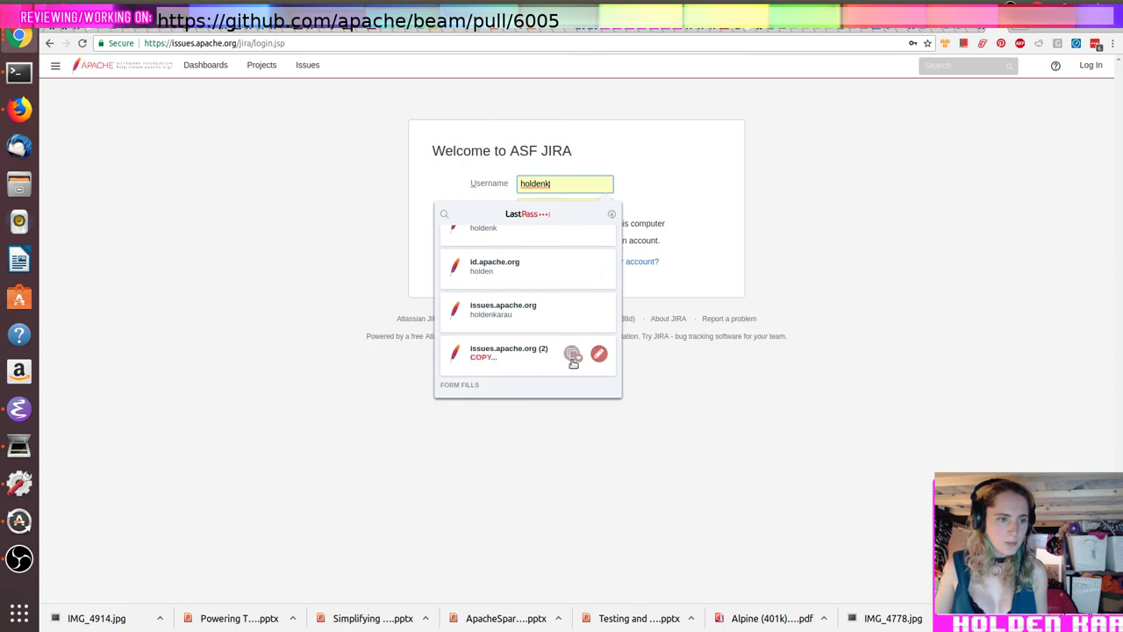
pyautogui.click(523, 369)
pyautogui.click(531, 260)
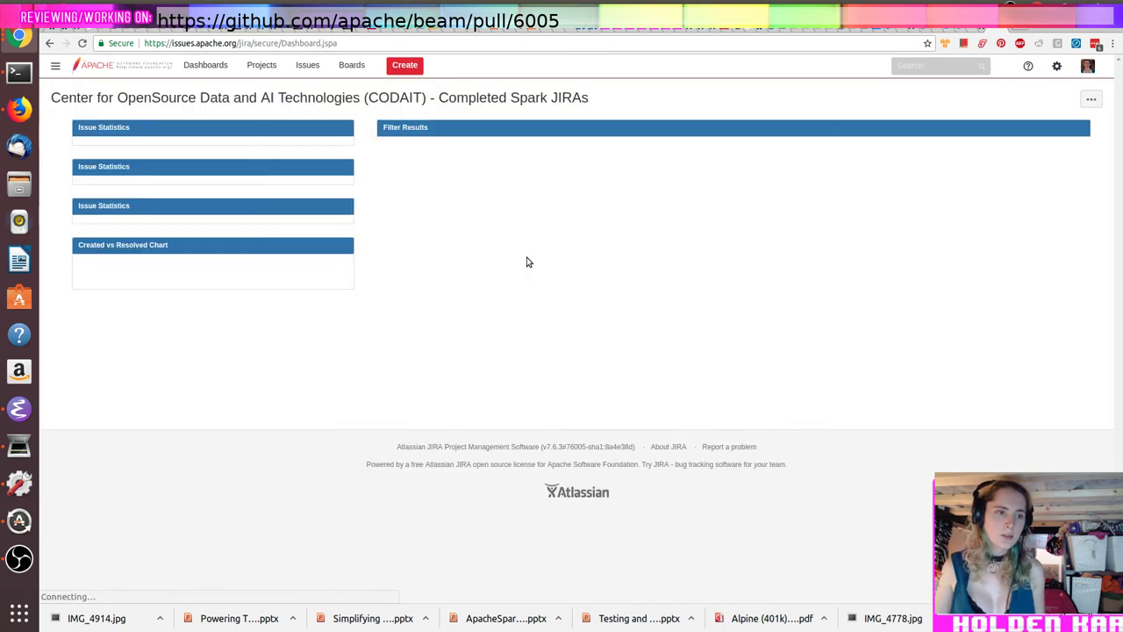
# Step: Search Apache JIRA issues for the text 'webhook'
pyautogui.click(308, 65)
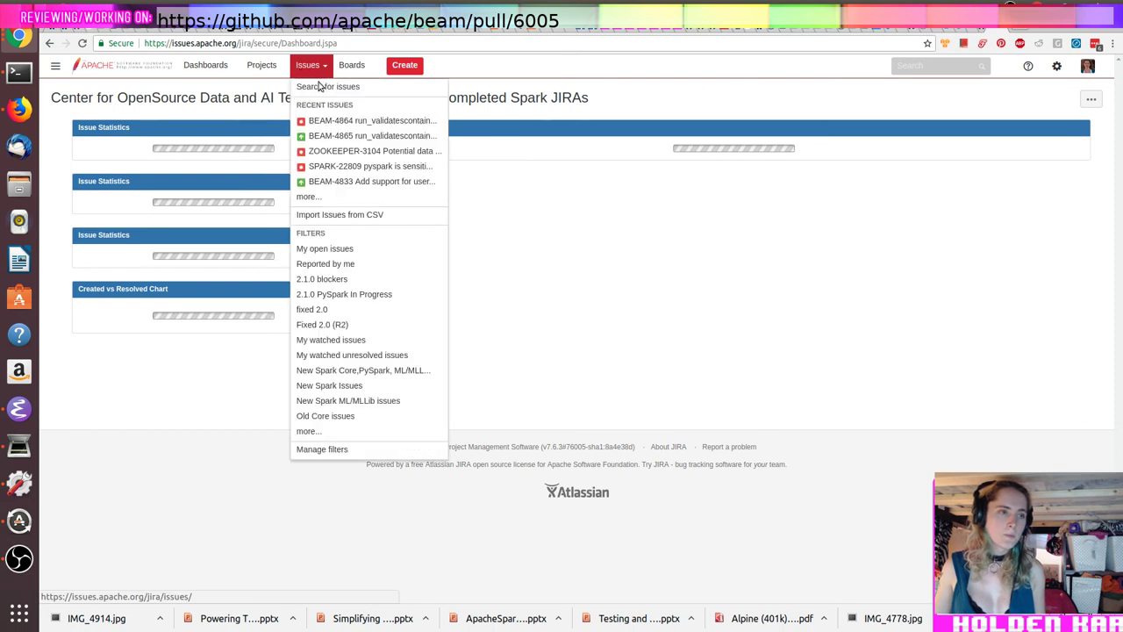
pyautogui.click(911, 68)
pyautogui.write('webhook')
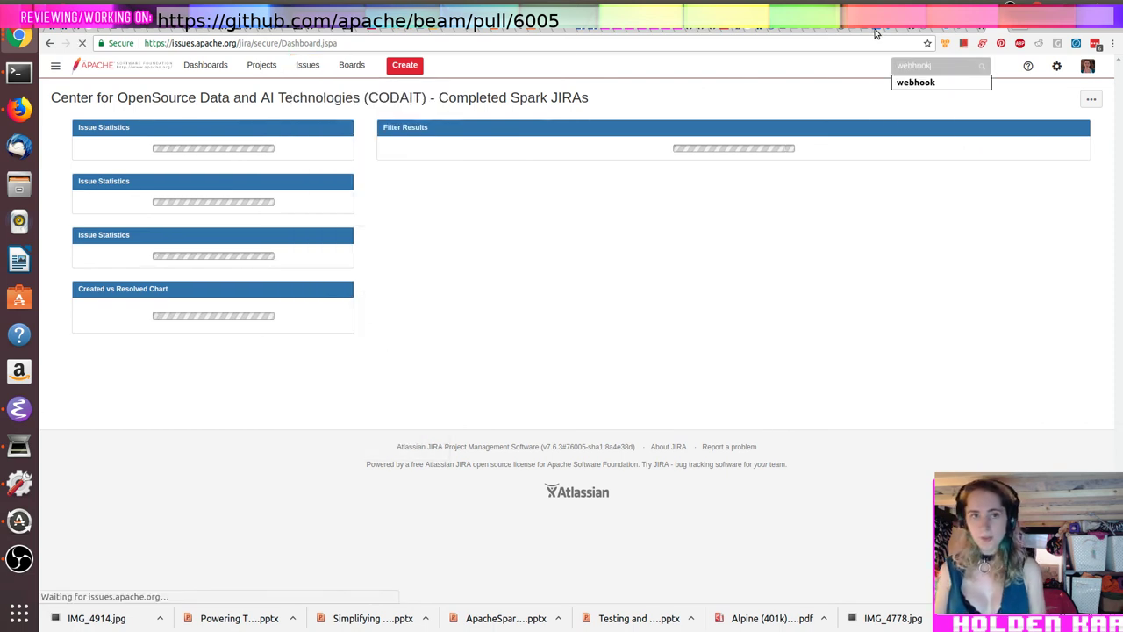
pyautogui.press('Return')
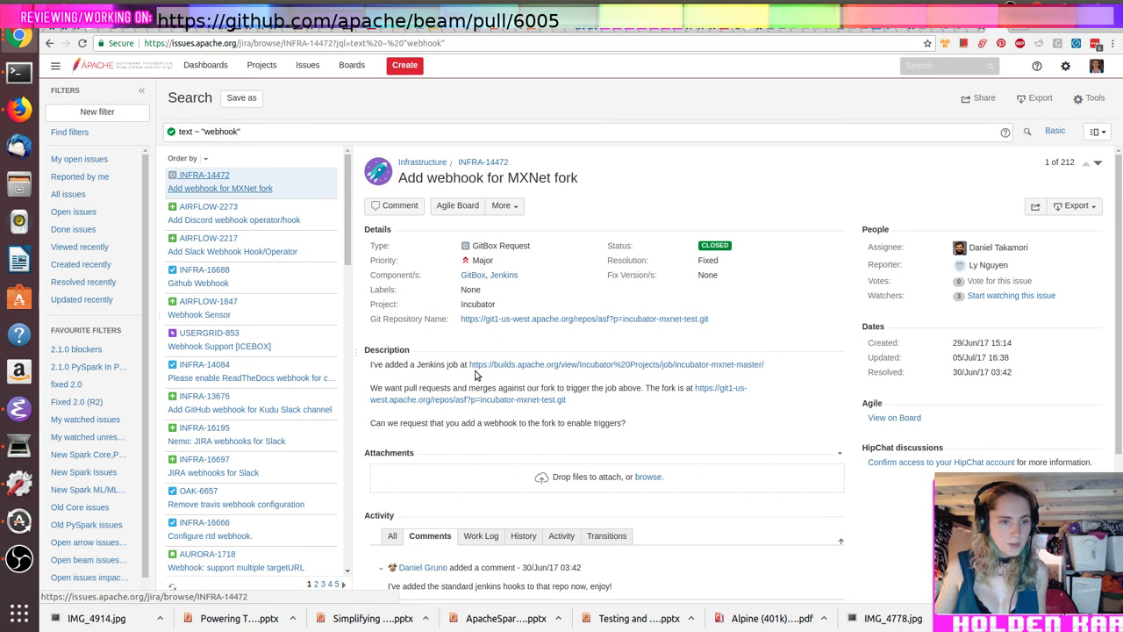
pyautogui.scroll(-4, 472, 373)
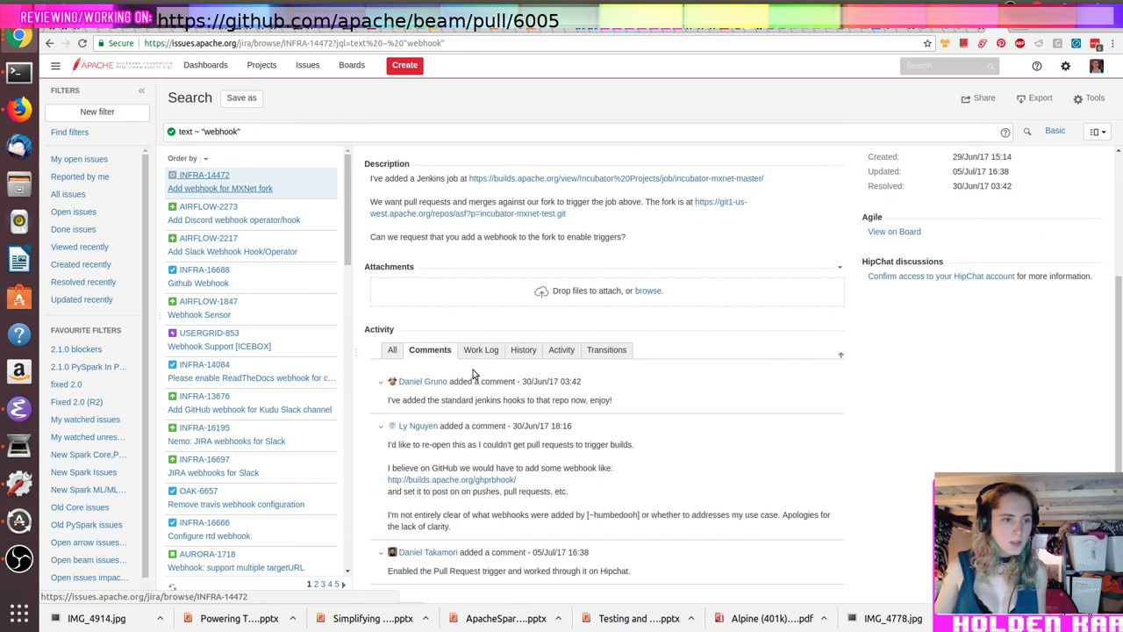
# Step: Read webhook issues AIRFLOW-2273 and AIRFLOW-2217 and the files changed in linked PR #3129
pyautogui.click(258, 219)
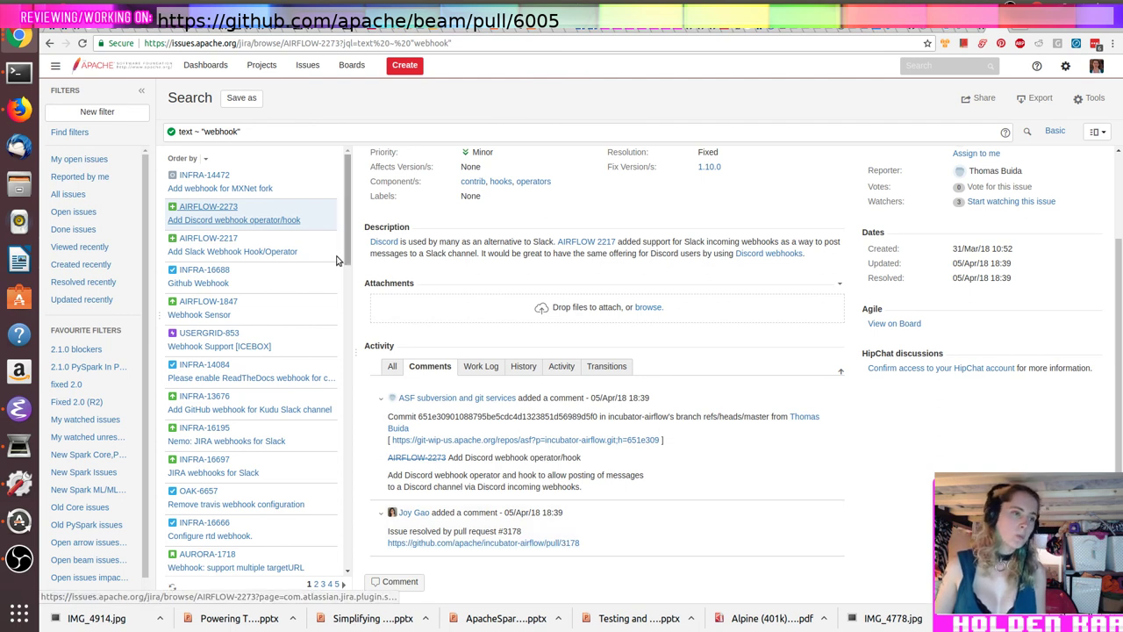
pyautogui.click(279, 253)
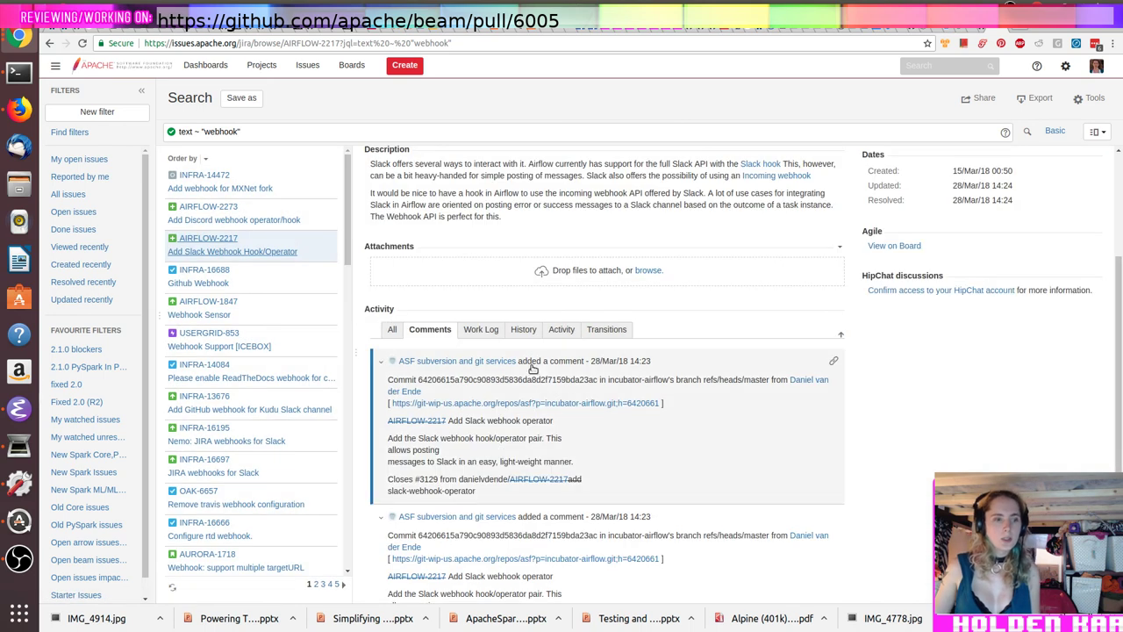
pyautogui.scroll(-2, 534, 368)
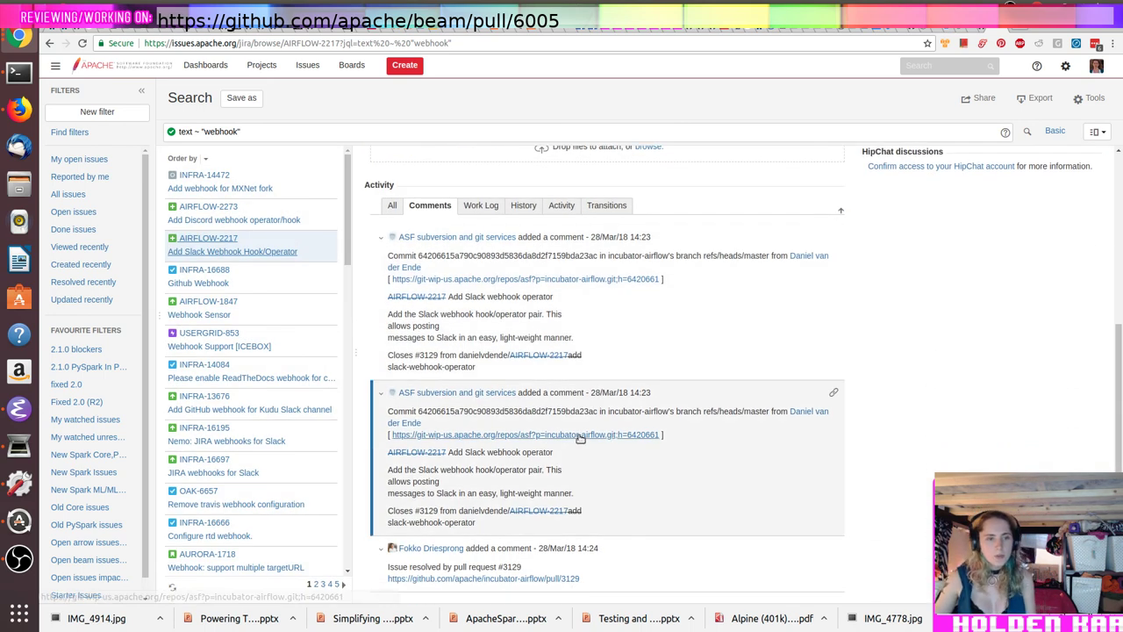
pyautogui.scroll(-1, 583, 434)
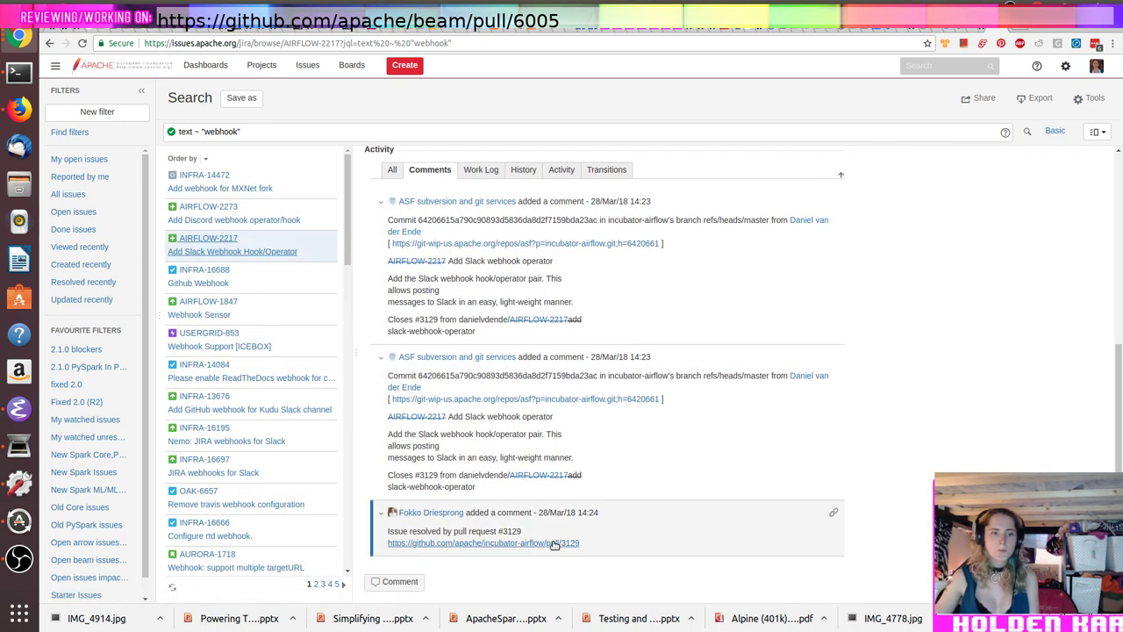
pyautogui.click(553, 544)
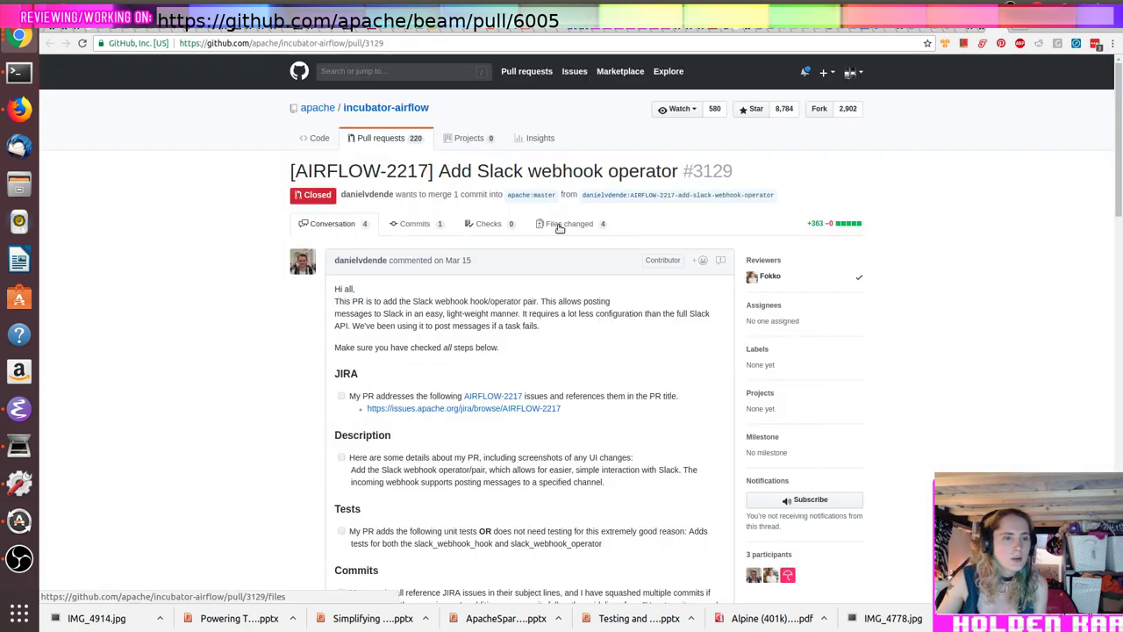
pyautogui.click(560, 224)
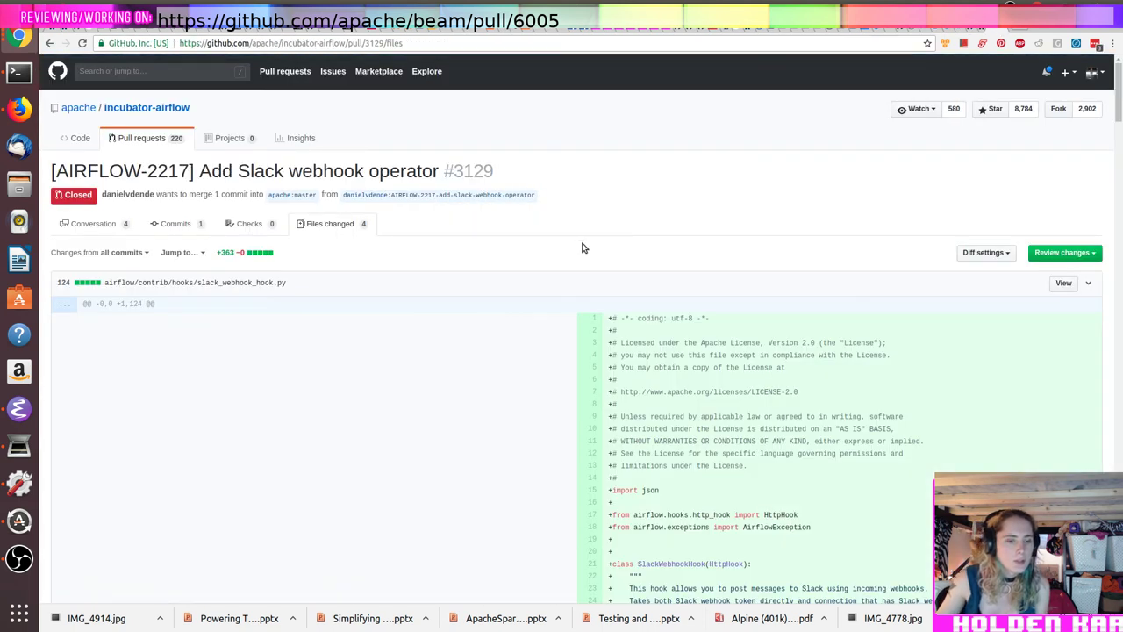
pyautogui.scroll(-10, 577, 250)
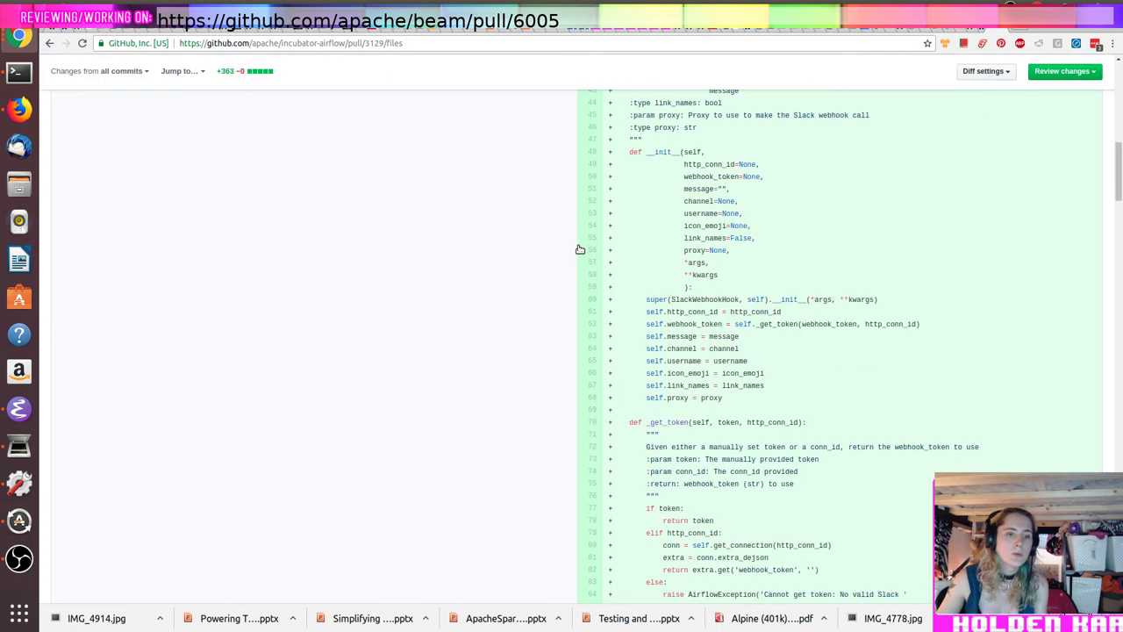
pyautogui.scroll(5, 579, 249)
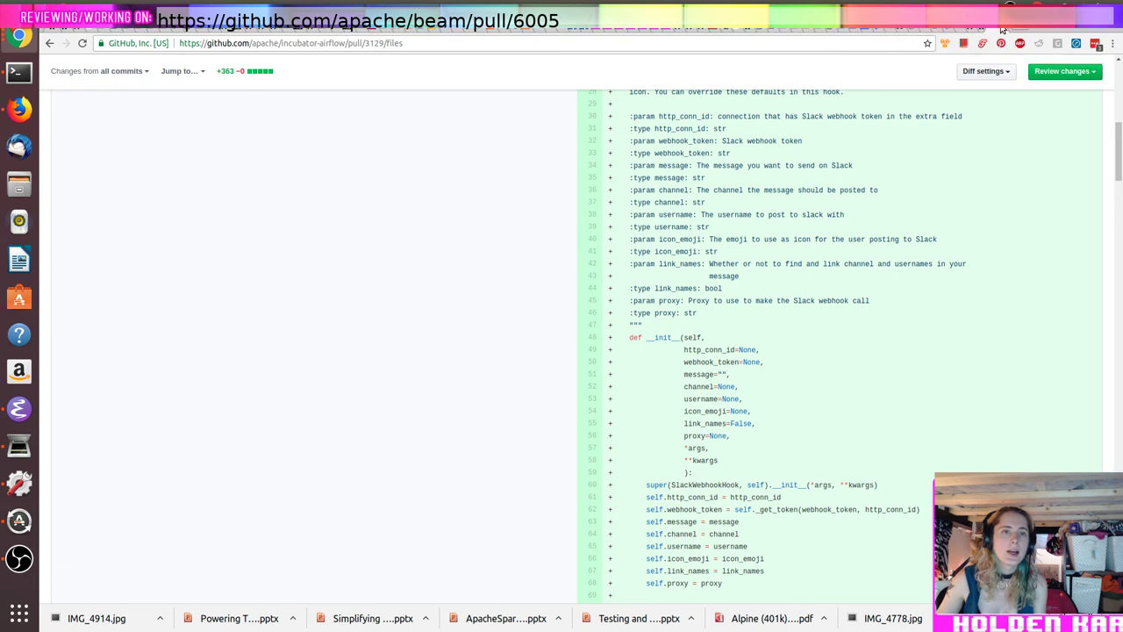
pyautogui.click(1005, 29)
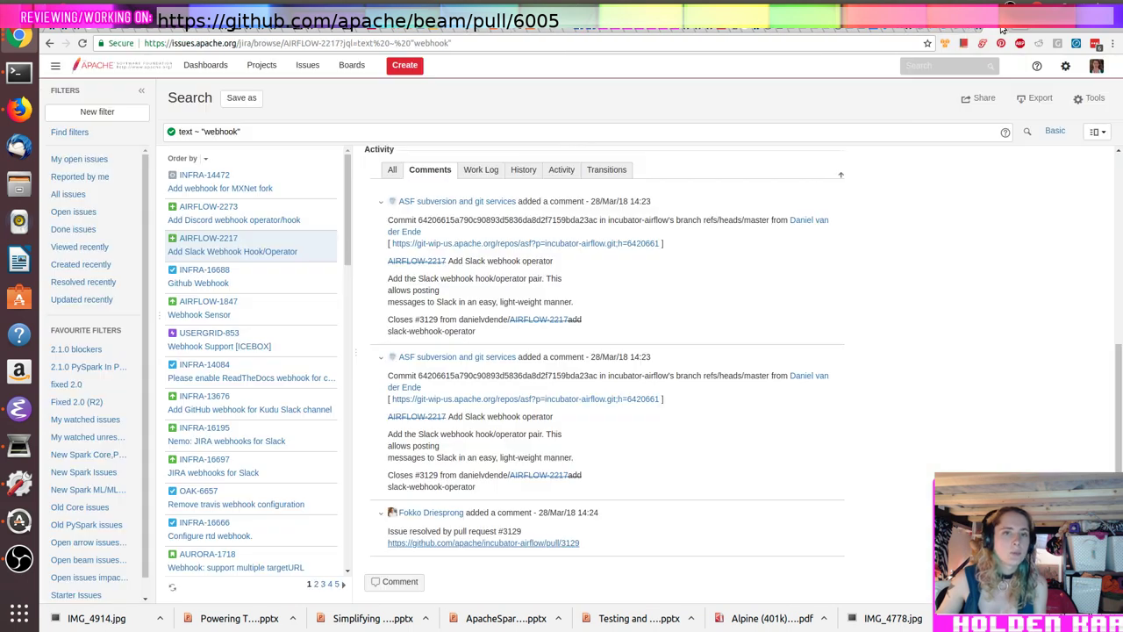
# Step: Review the JIRA webhook issues INFRA-16195 and INFRA-16697 'JIRA webhooks for Slack'
pyautogui.click(248, 444)
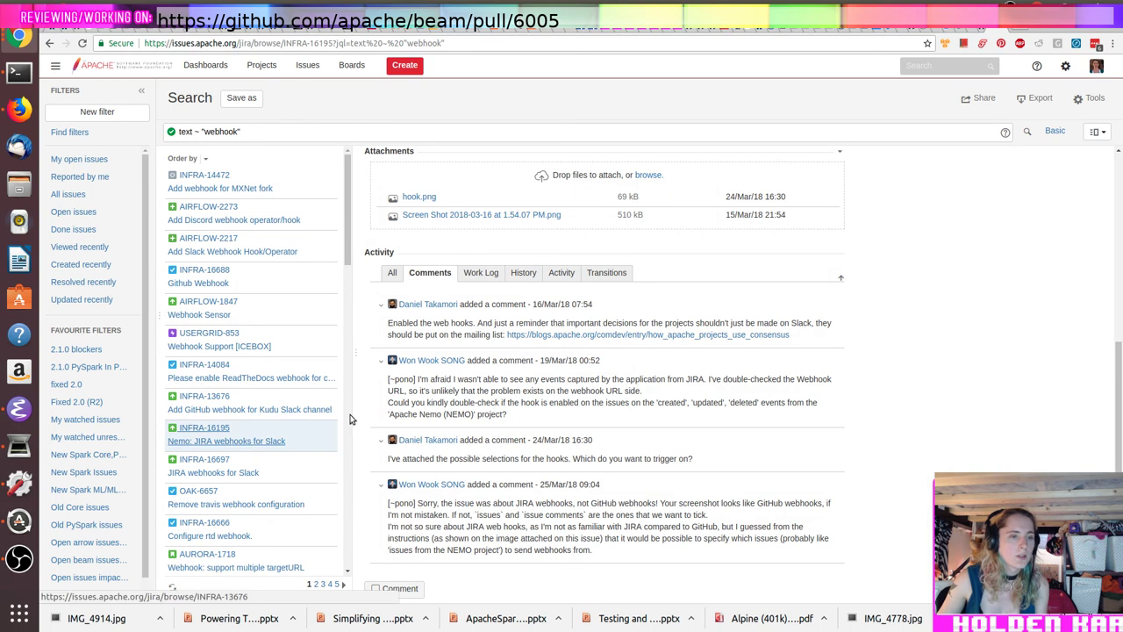
pyautogui.scroll(4, 551, 405)
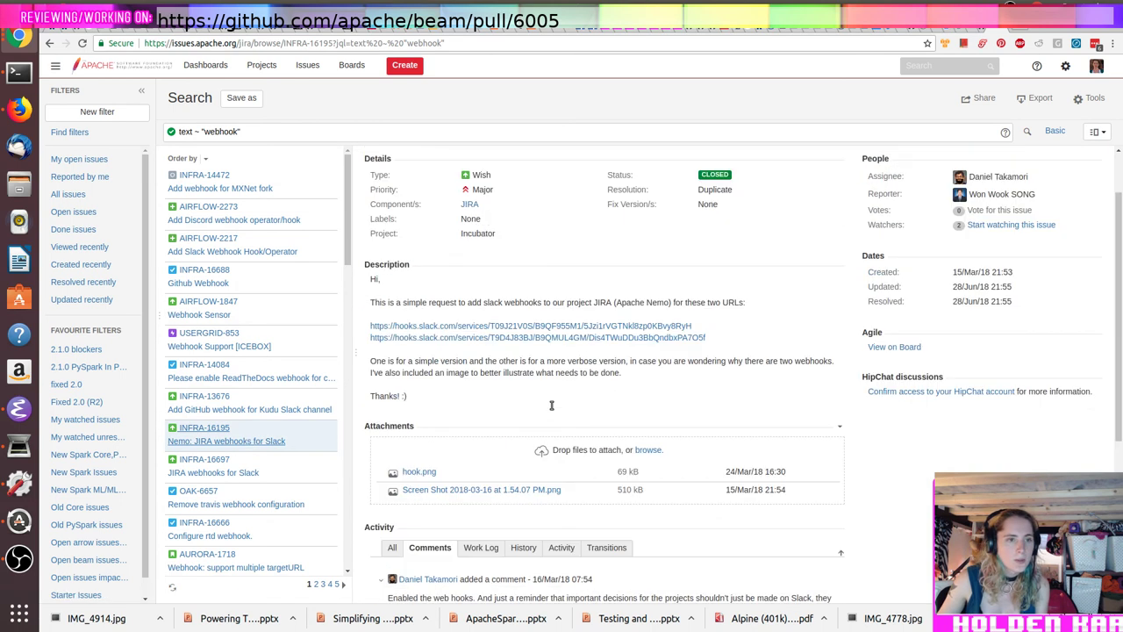
pyautogui.scroll(3, 551, 406)
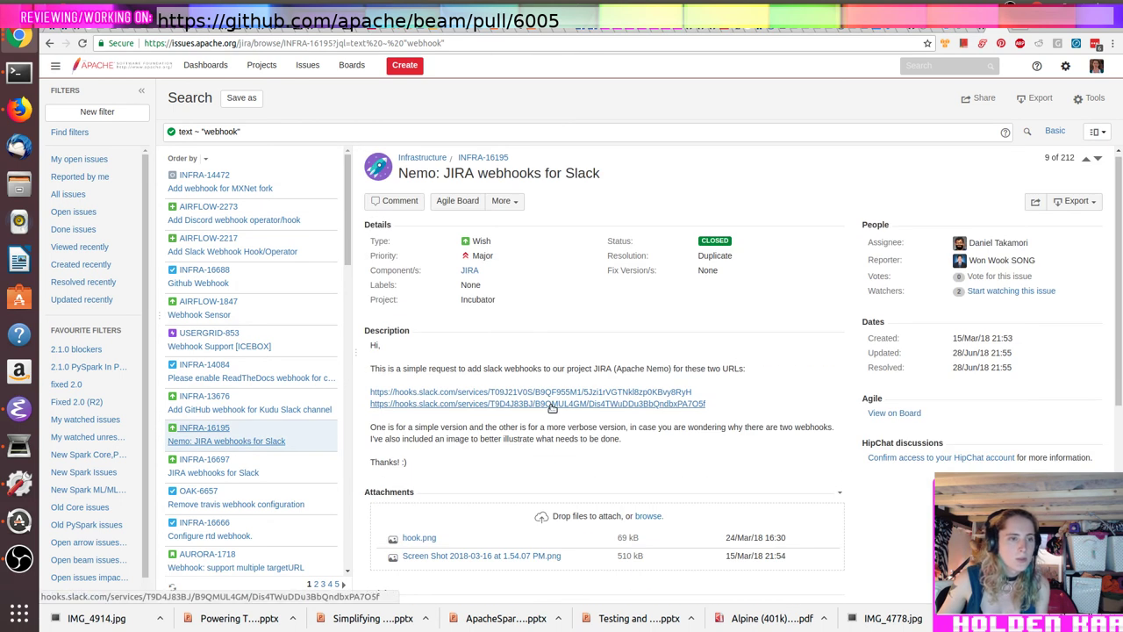
pyautogui.click(257, 479)
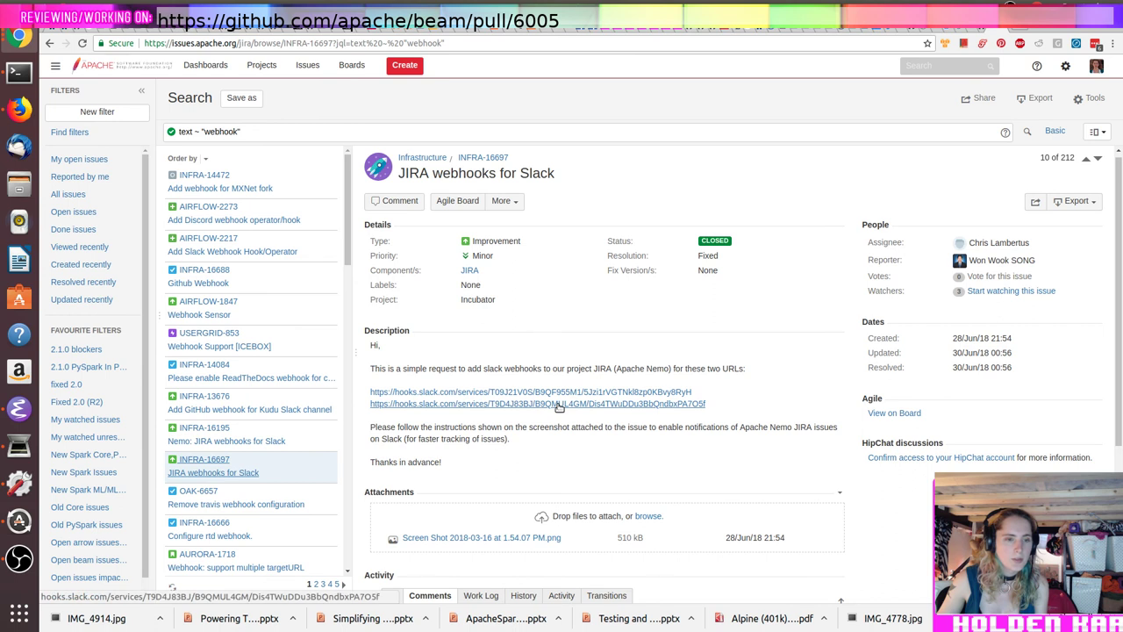
pyautogui.scroll(-5, 551, 412)
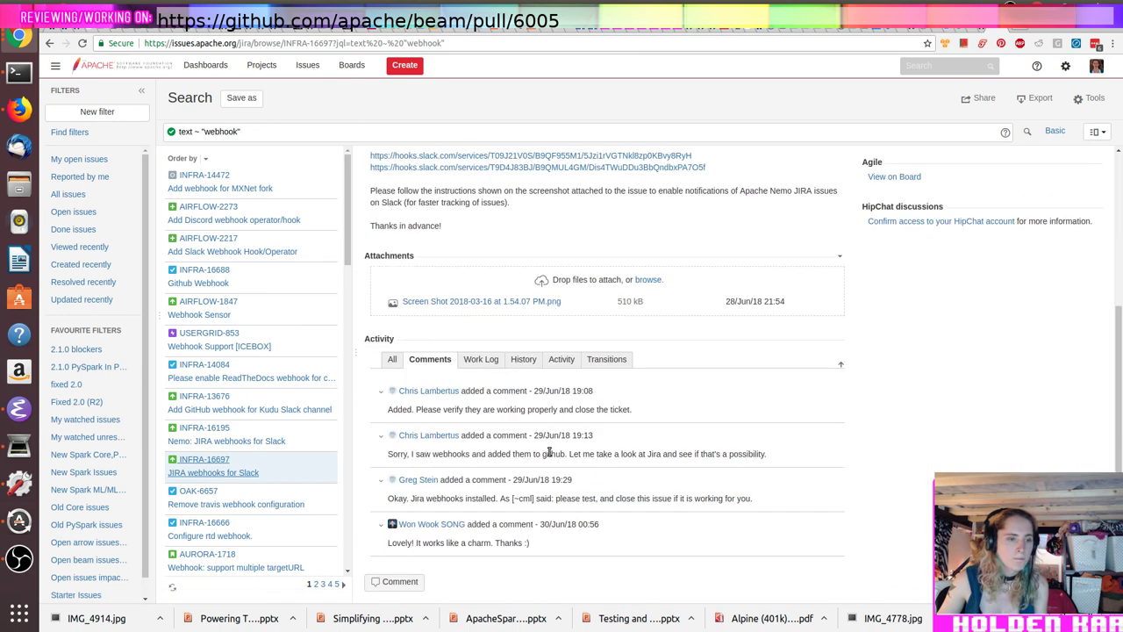
pyautogui.scroll(5, 491, 408)
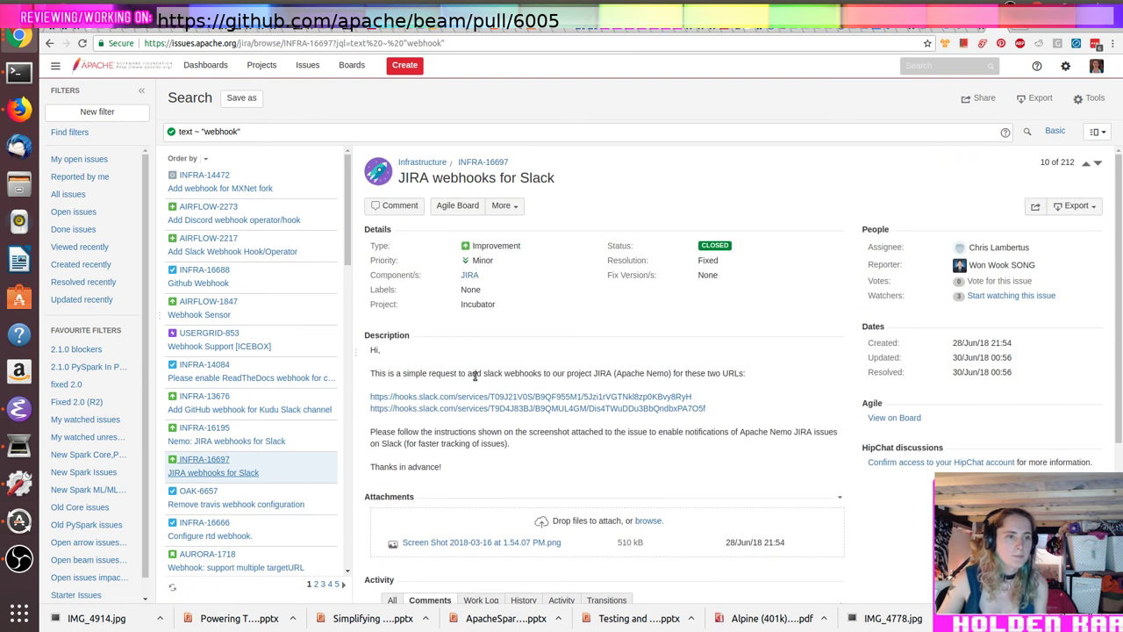
pyautogui.click(405, 65)
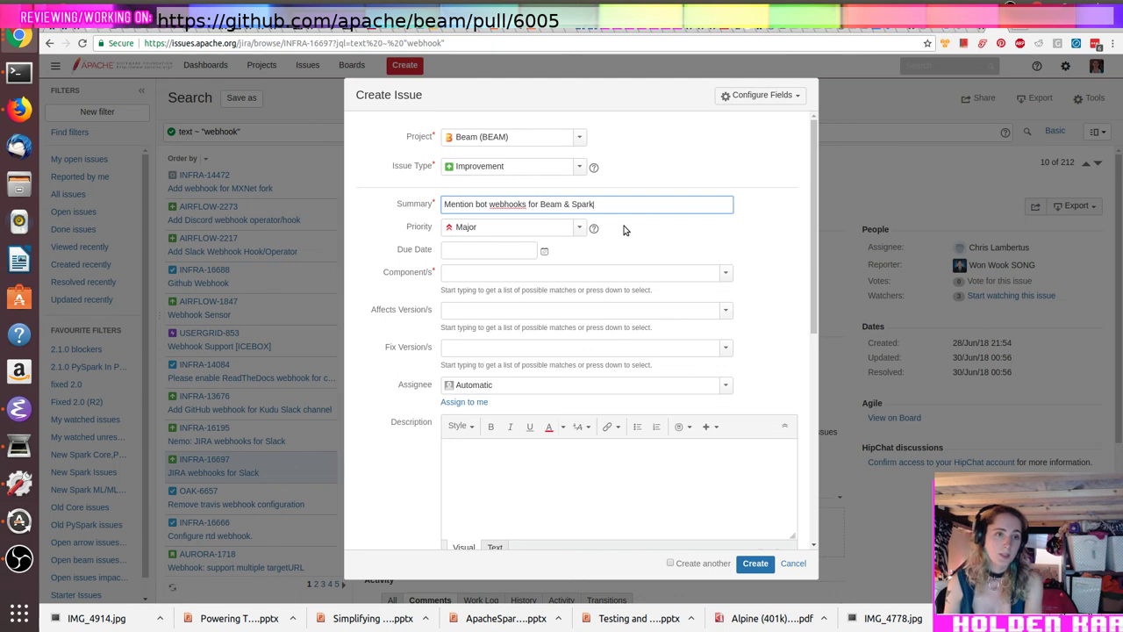
# Step: File the new issue under Infrastructure (INFRA) with Trivial priority and the Github component
pyautogui.click(580, 138)
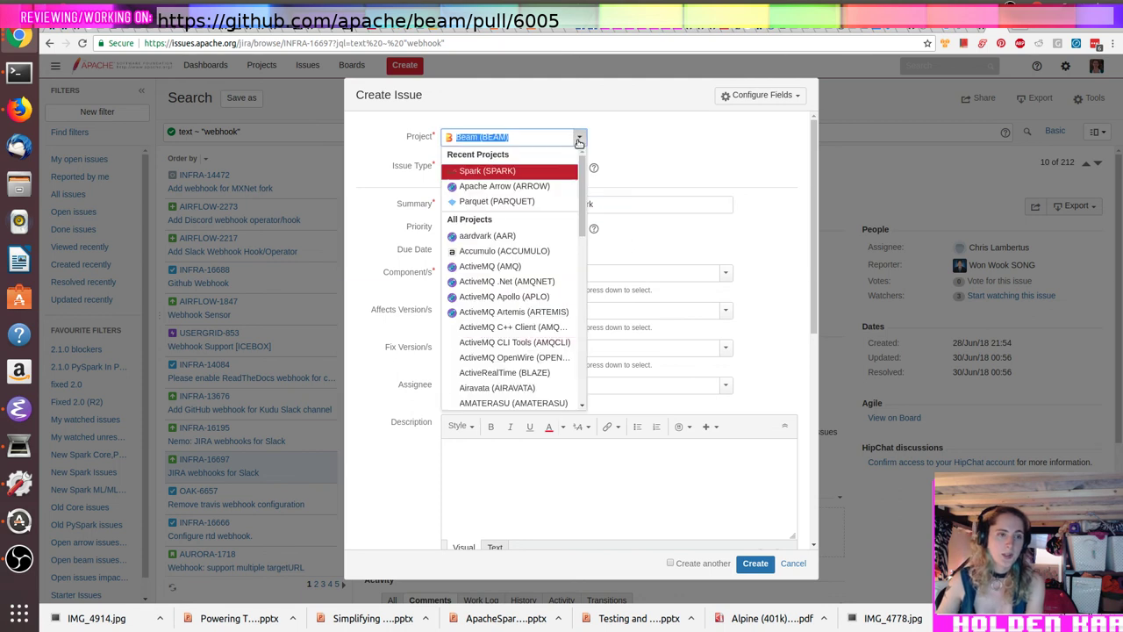
pyautogui.write('infra')
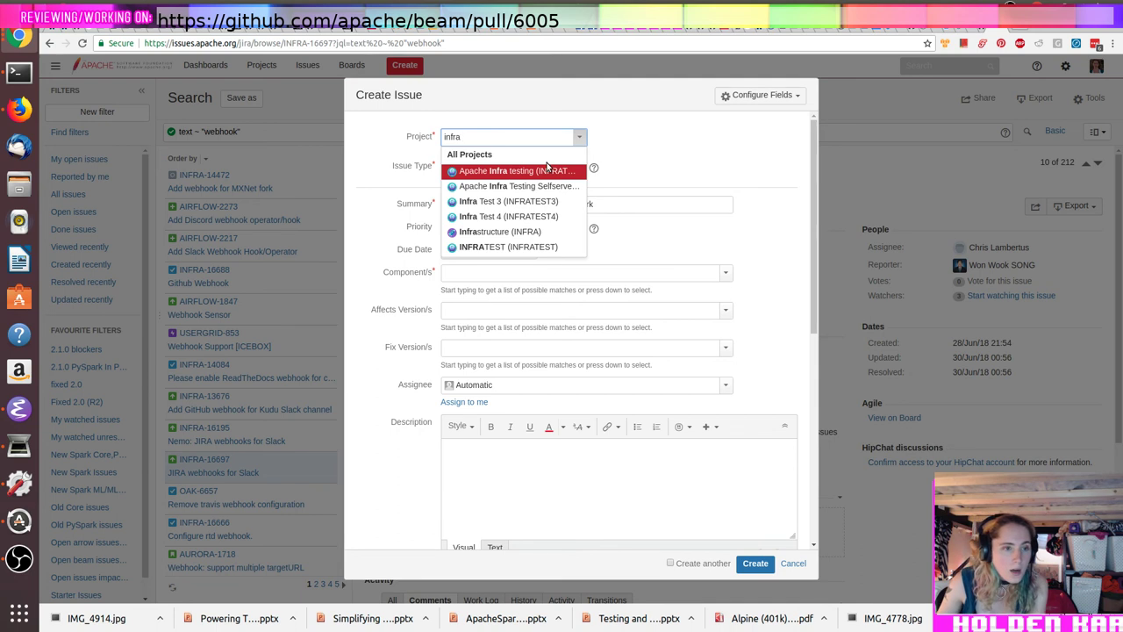
pyautogui.click(495, 231)
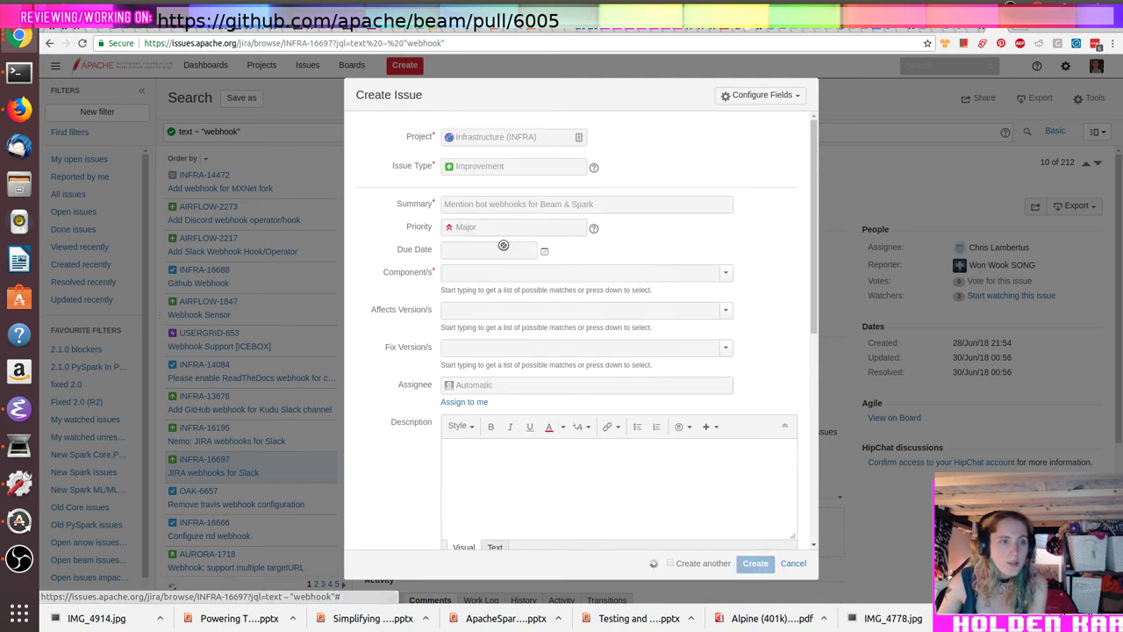
pyautogui.click(578, 264)
pyautogui.click(489, 325)
pyautogui.click(591, 295)
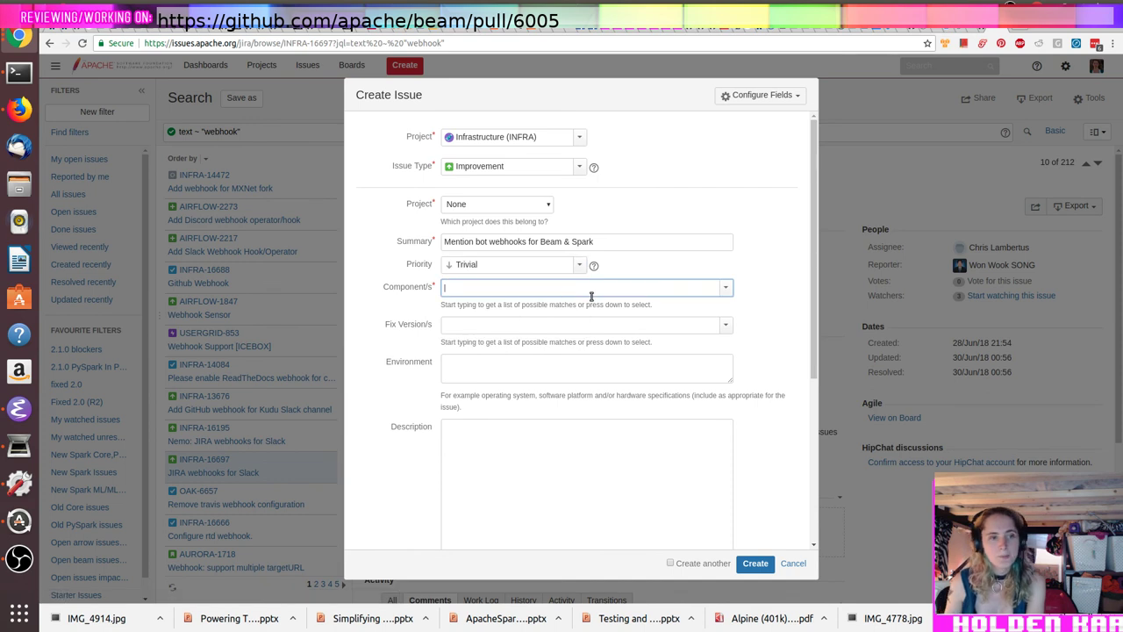
pyautogui.write('git')
pyautogui.press('Down')
pyautogui.press('Down')
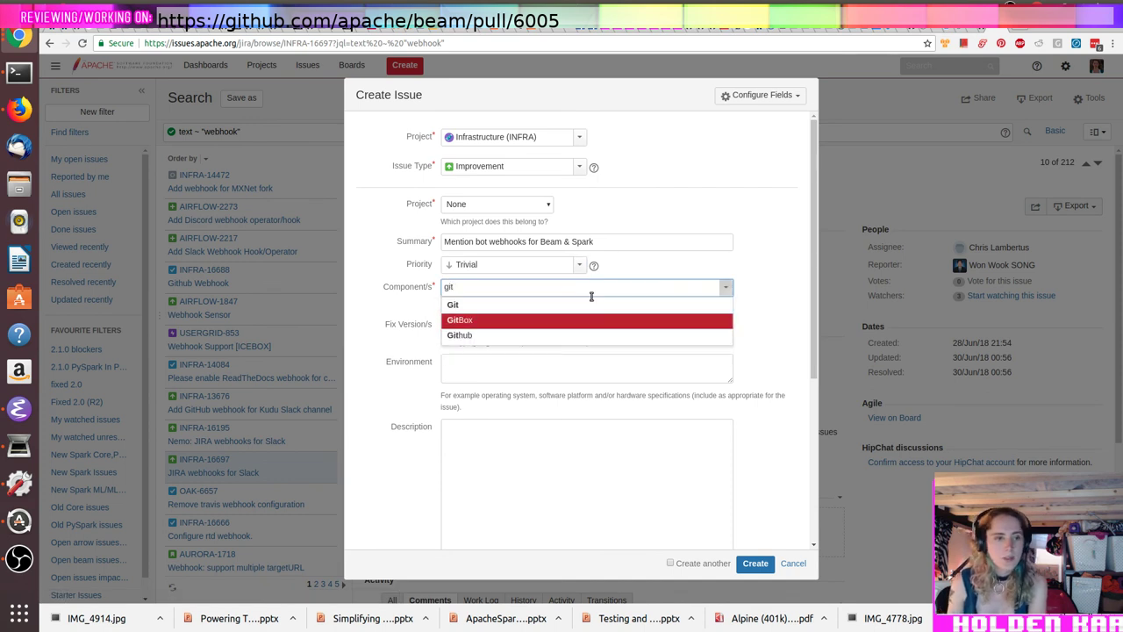
pyautogui.press('Return')
# Step: Prefix the issue summary with '(Forked)'
pyautogui.click(531, 438)
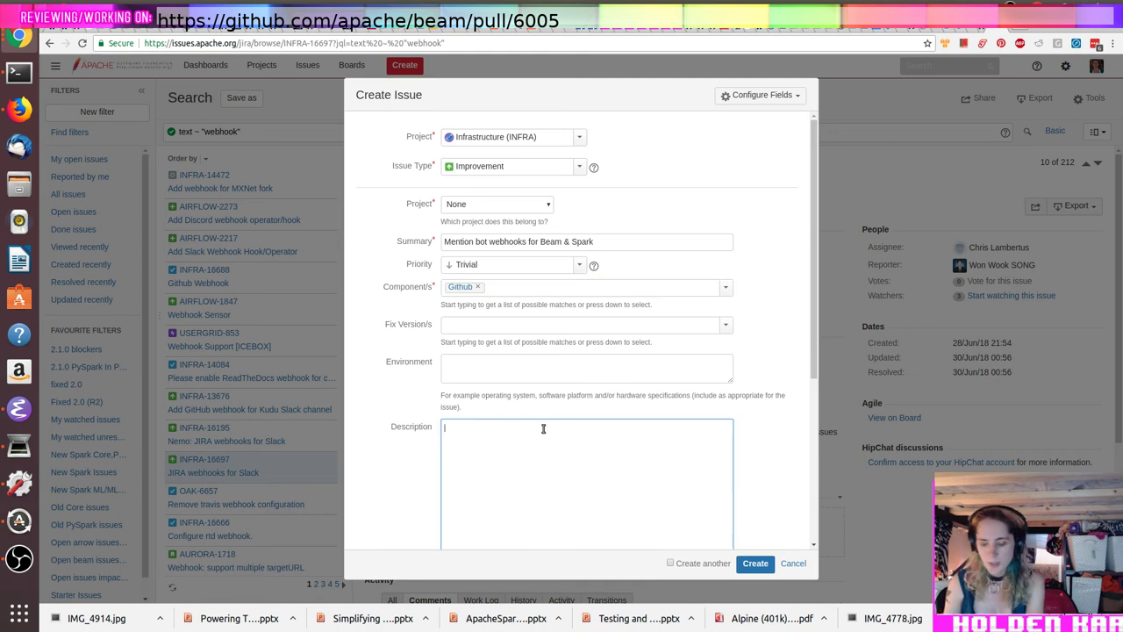
pyautogui.write('B')
pyautogui.click(646, 240)
pyautogui.press('Home')
pyautogui.write('(Forked)')
pyautogui.click(562, 458)
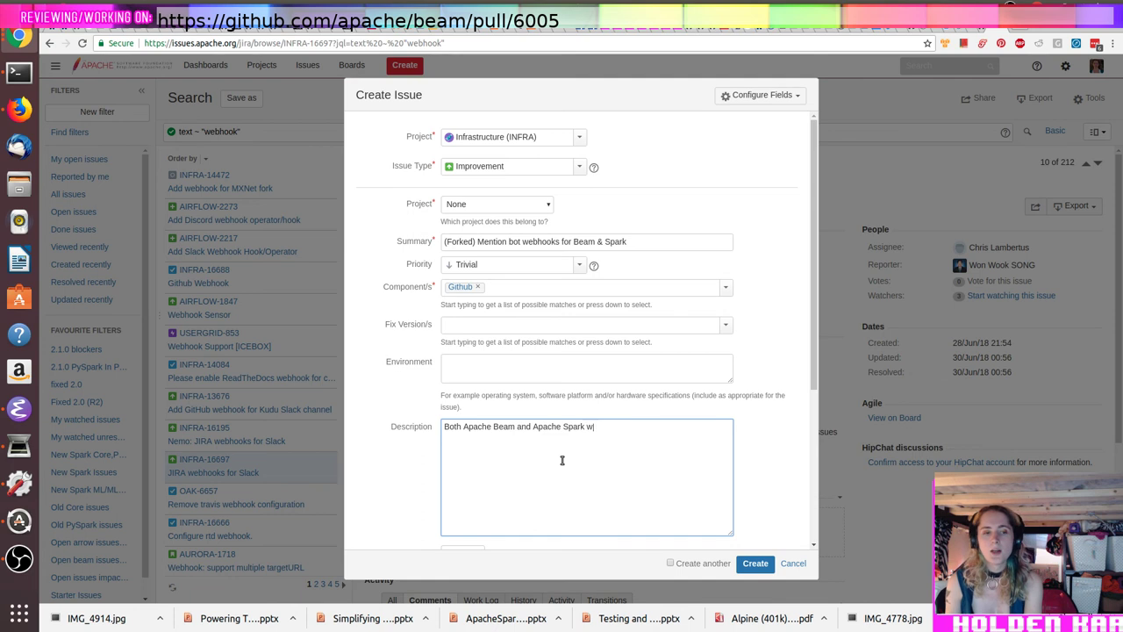
# Step: Write the description asking to enable the webhook for Apache Beam and Apache Spark for reviewer assignment
pyautogui.hotkey('ctrl', 'a')
pyautogui.write('Em')
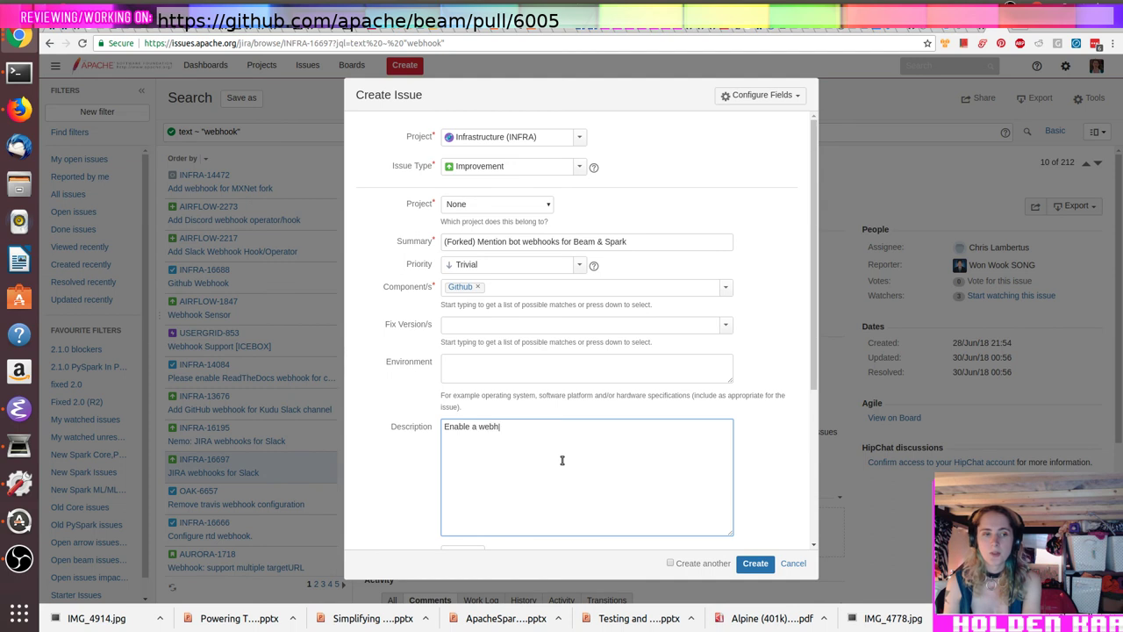
pyautogui.write('Apac')
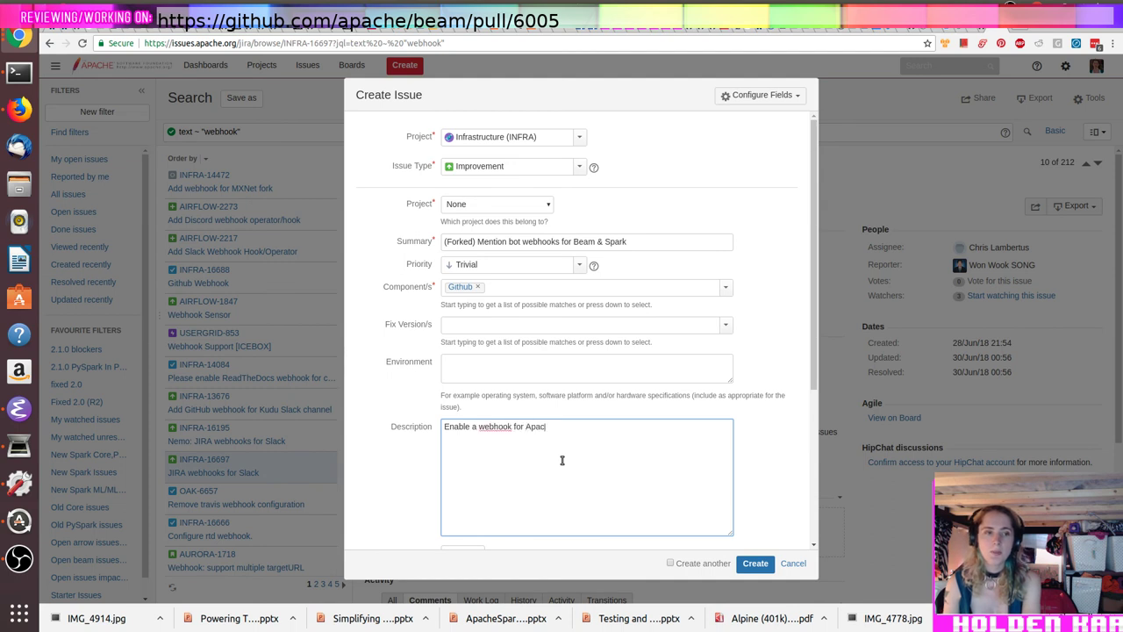
pyautogui.write('he Beam and Apache Spark')
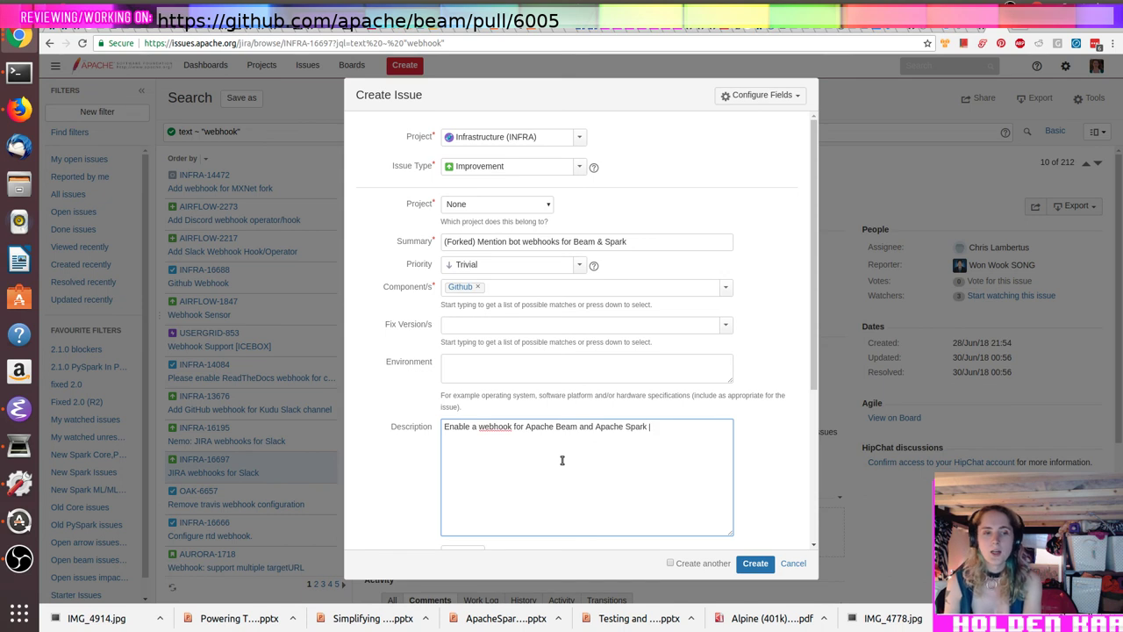
pyautogui.write(' to help with')
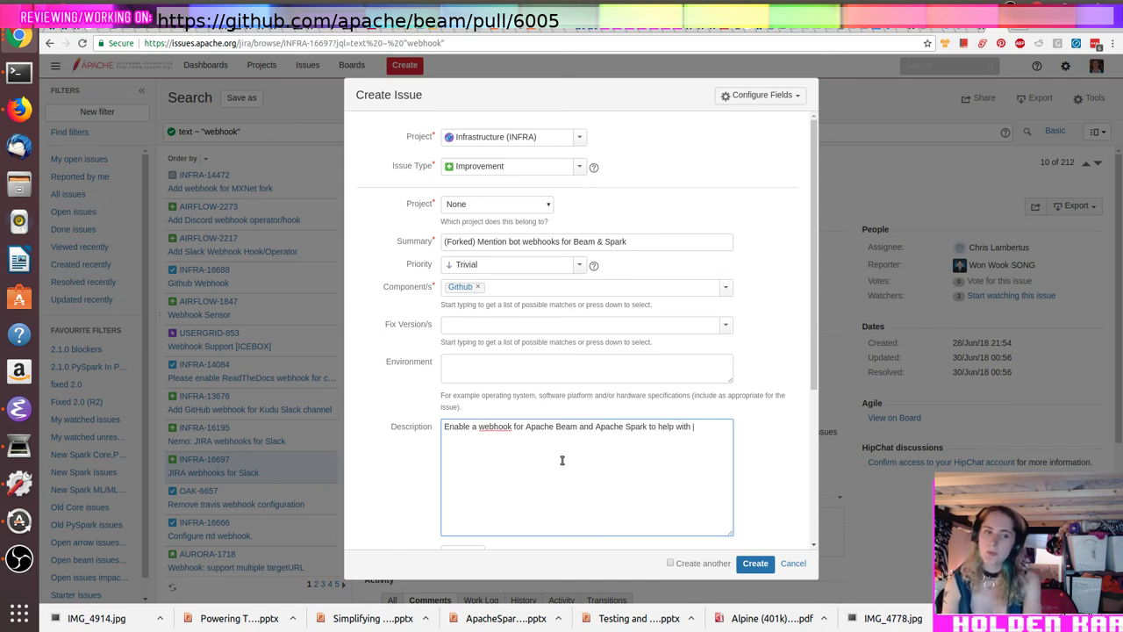
pyautogui.write(' reviewer assignment. The webhook is')
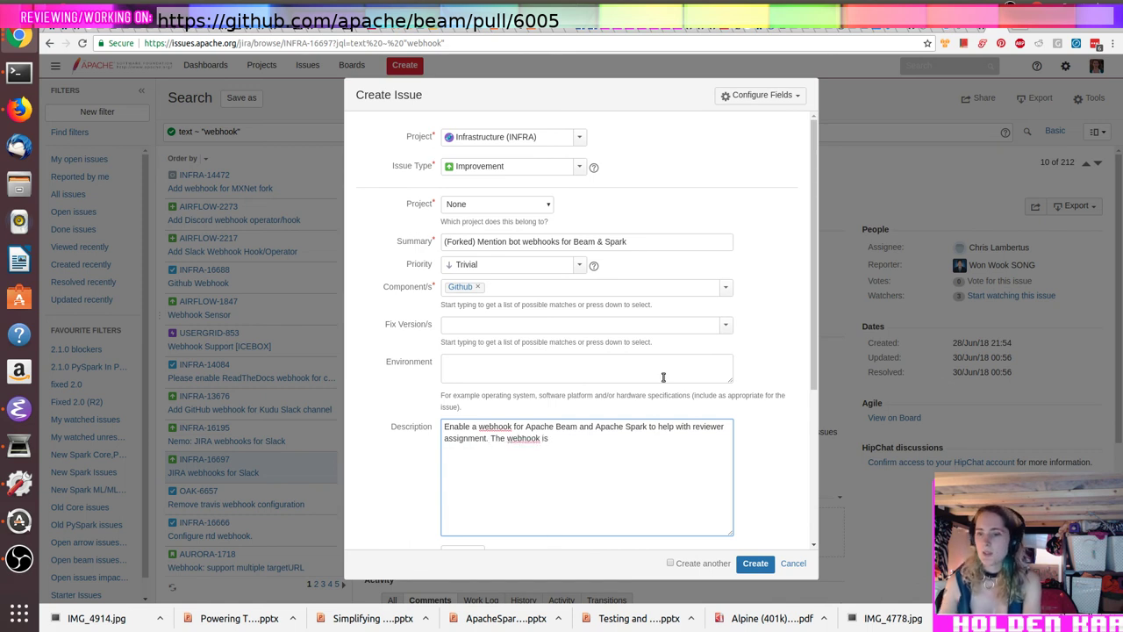
pyautogui.click(981, 27)
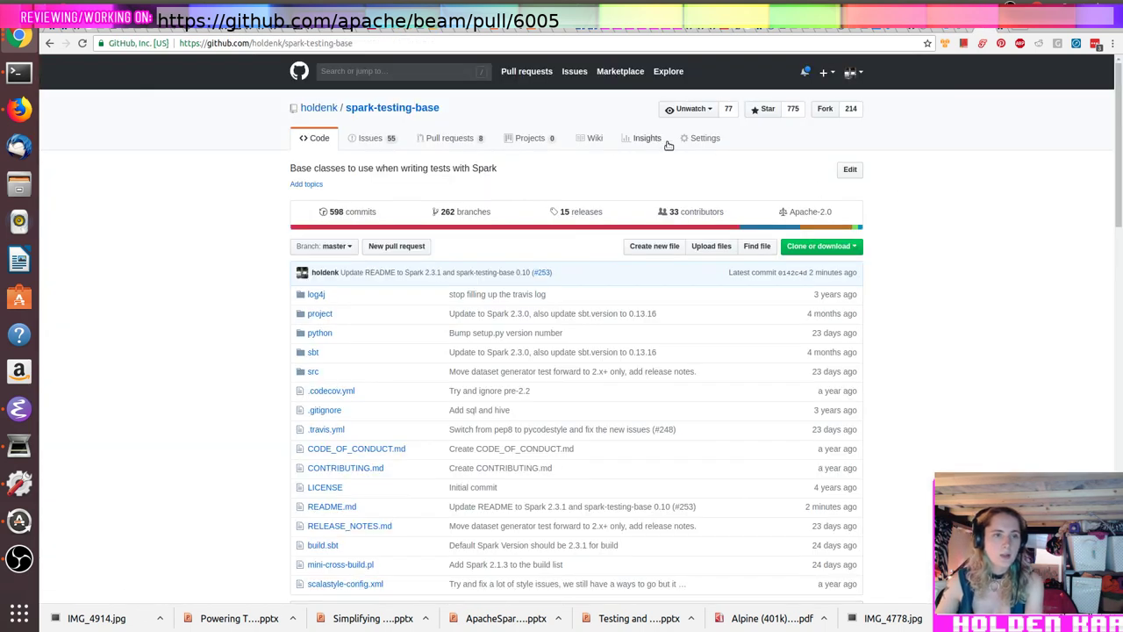
pyautogui.click(711, 146)
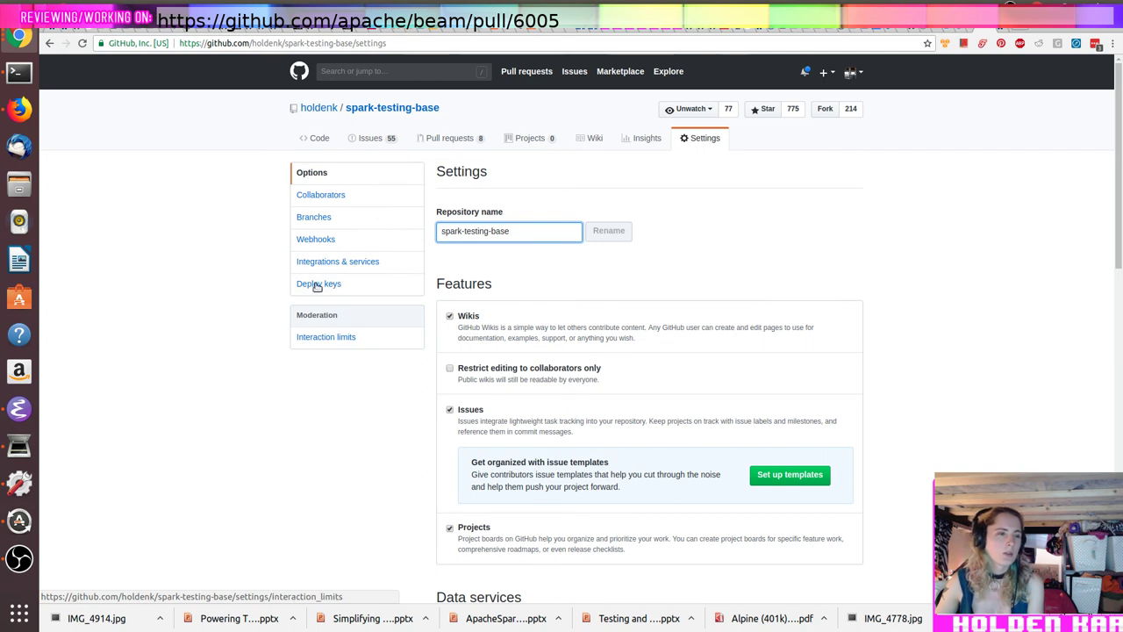
pyautogui.click(315, 247)
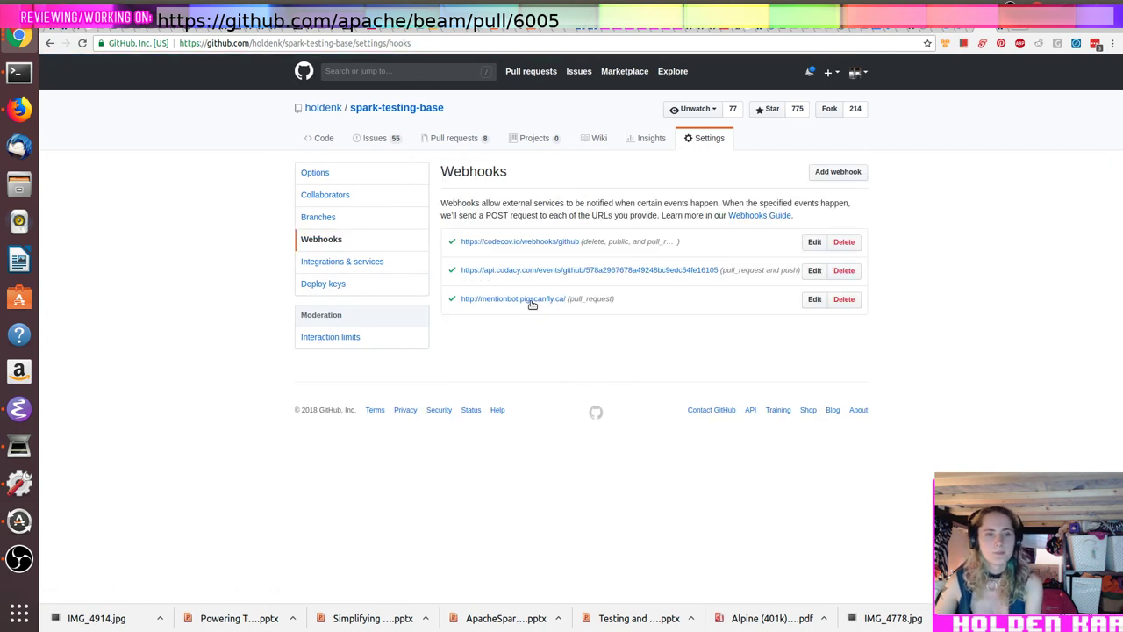
pyautogui.moveTo(567, 300); pyautogui.dragTo(464, 300)
pyautogui.hotkey('ctrl', 'c')
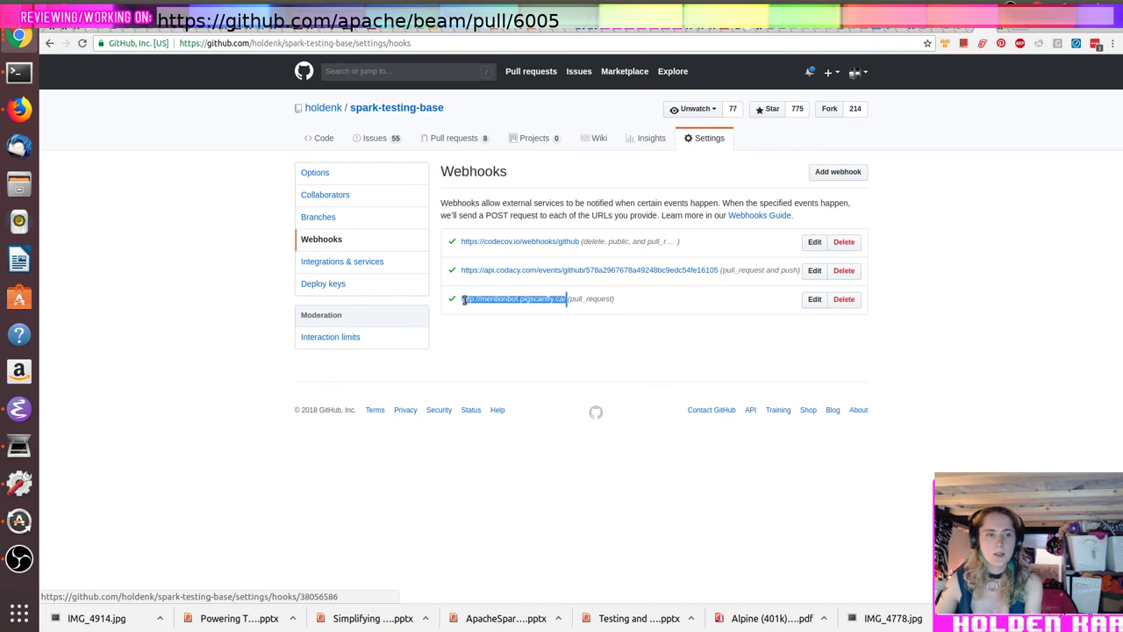
pyautogui.click(998, 29)
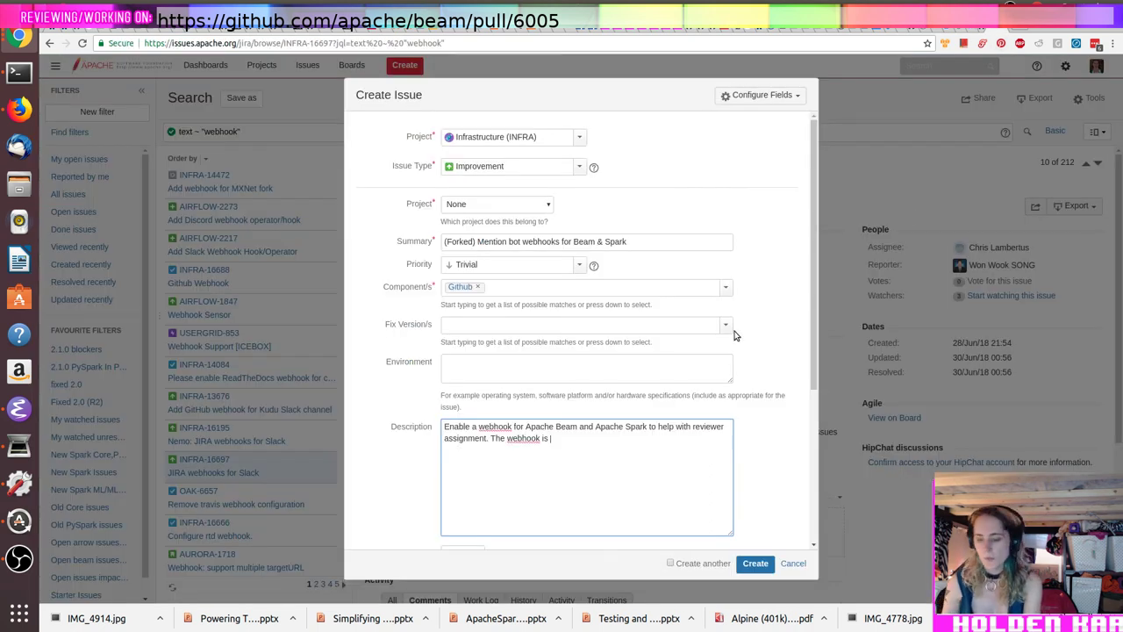
# Step: Paste the mentionbot URL, limit it to pull_request events, and add the experiment paragraph
pyautogui.hotkey('ctrl', 'v')
pyautogui.write('turned on onl')
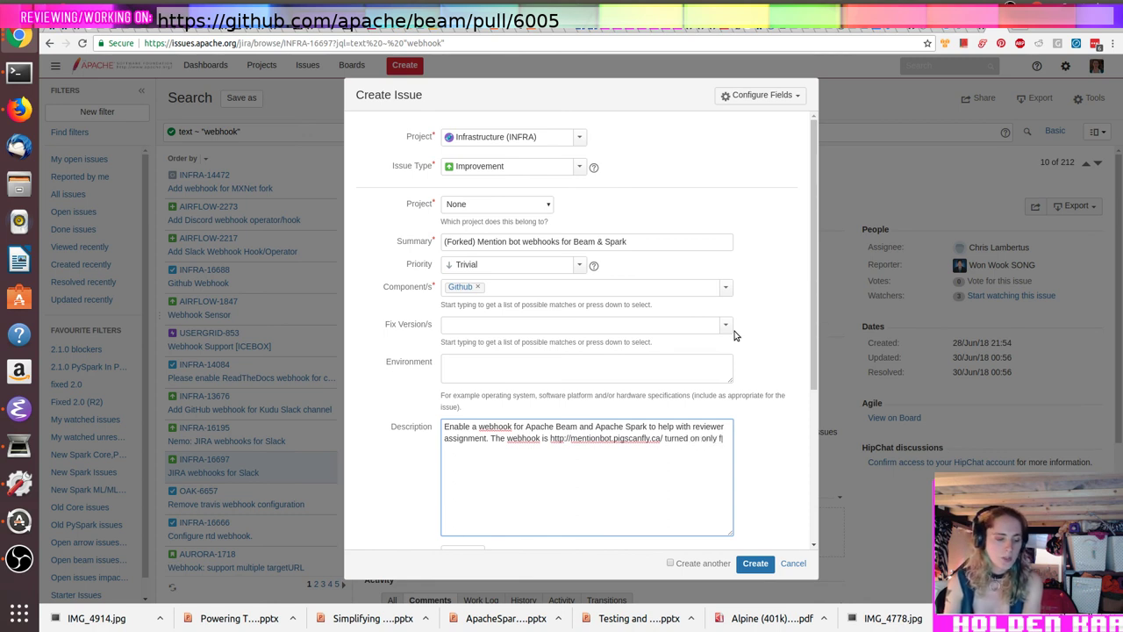
pyautogui.write('y for type pull_reques')
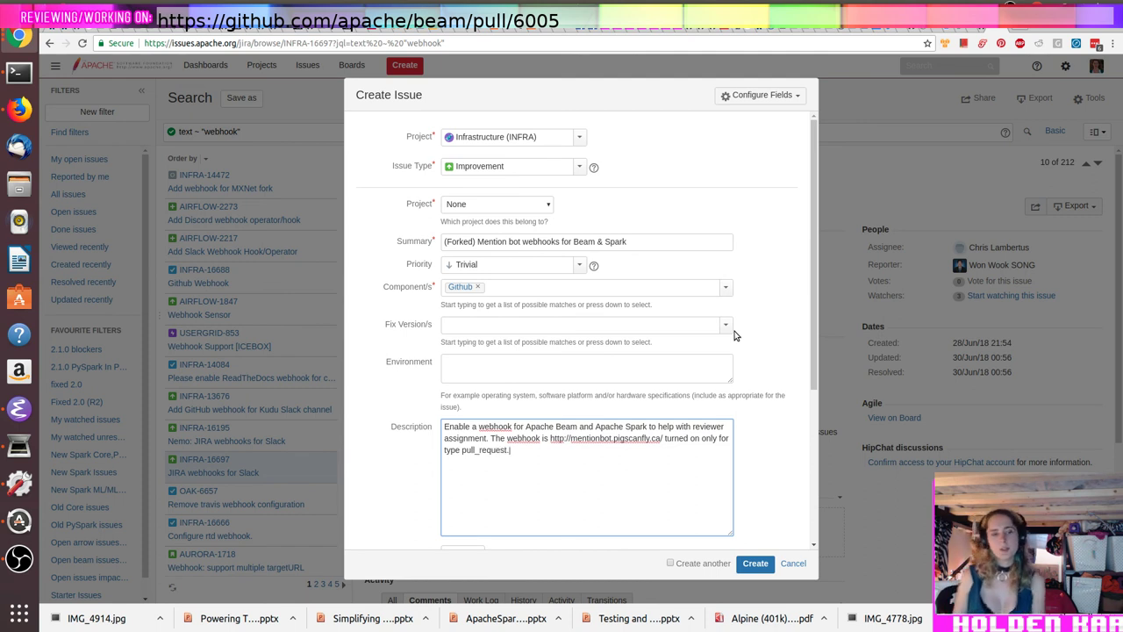
pyautogui.write('t.')
pyautogui.press('Return')
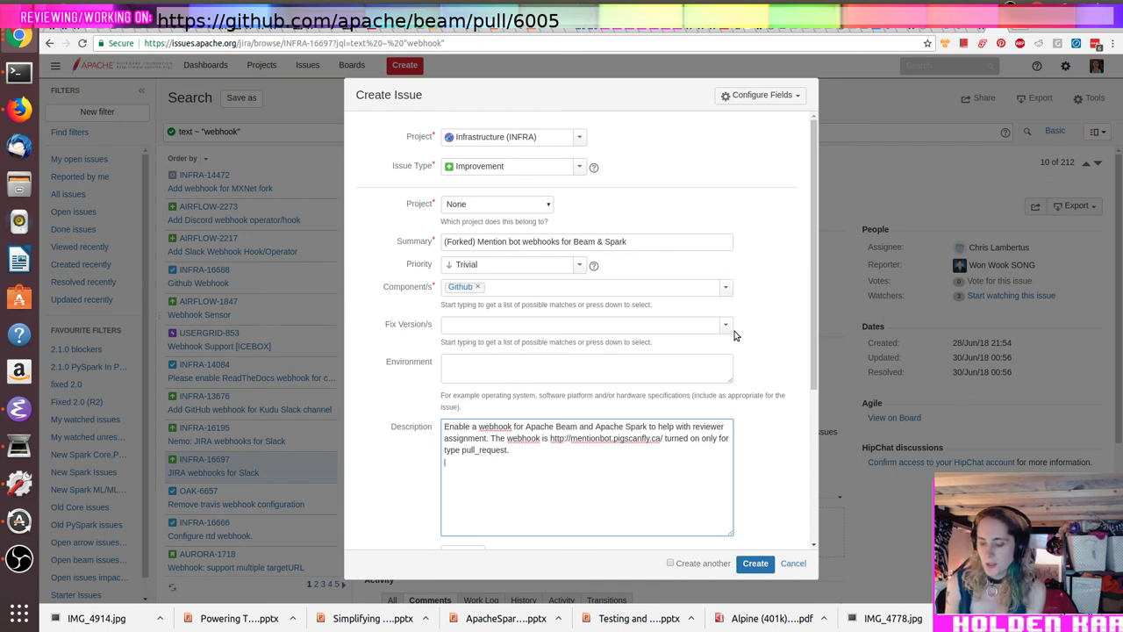
pyautogui.write('Both')
pyautogui.hotkey('shift', 'Home')
pyautogui.write('For both this is an "exp')
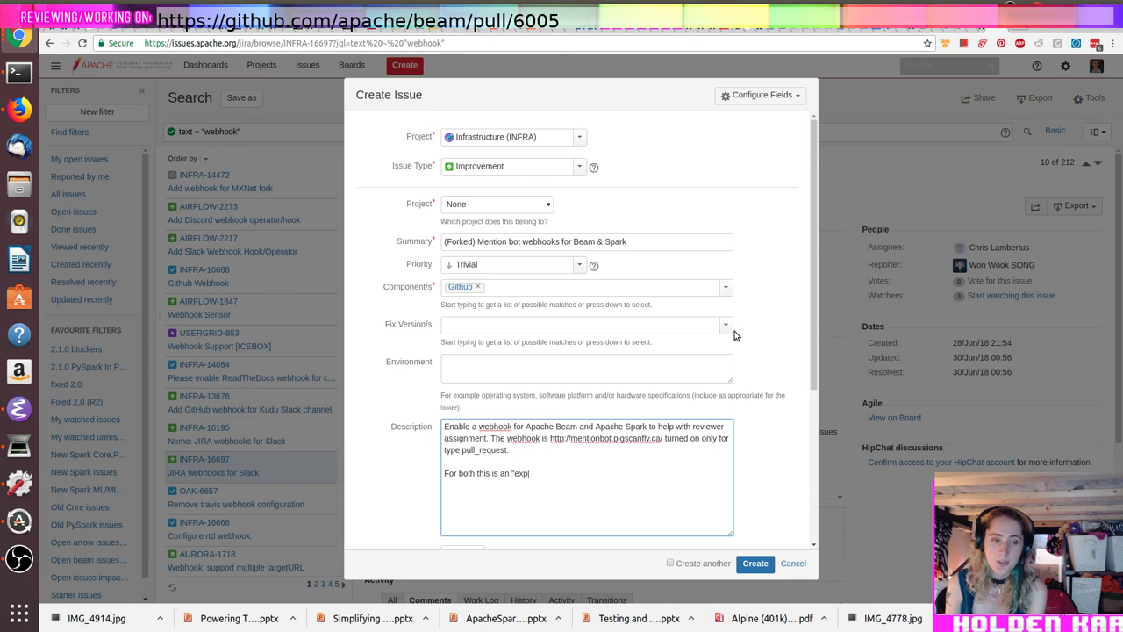
pyautogui.write('irement" and if it\'s possible to automatically schedule turning off the webhook in a week')
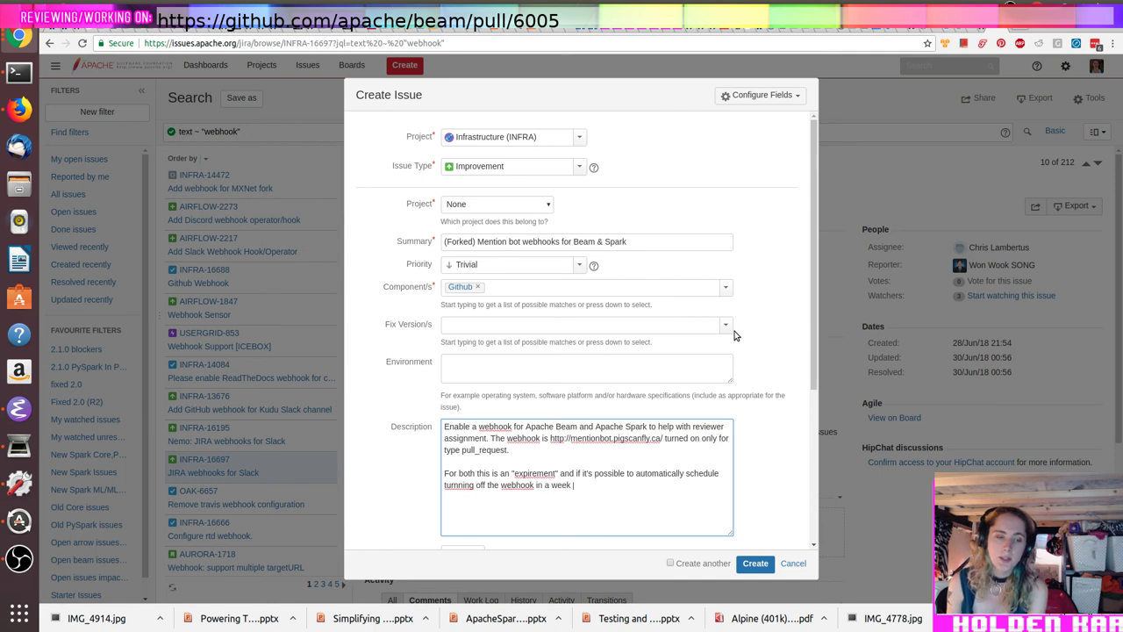
pyautogui.write(' so we can asses if we want')
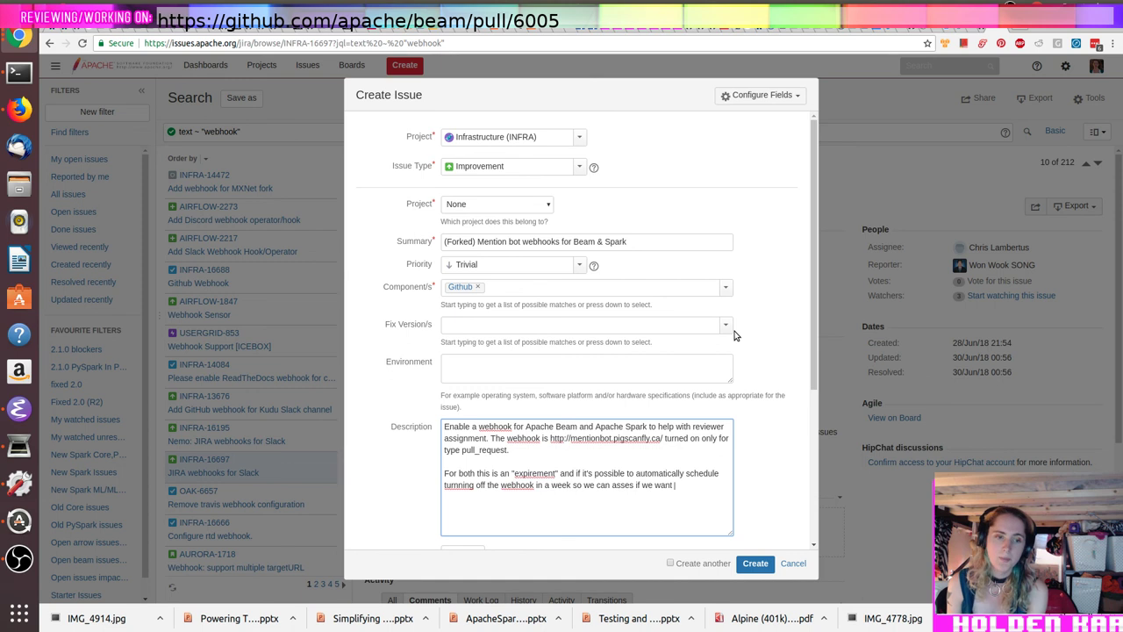
pyautogui.write(" to keep them that would be great, if not no worries I'll follow up with a seperate ticket.")
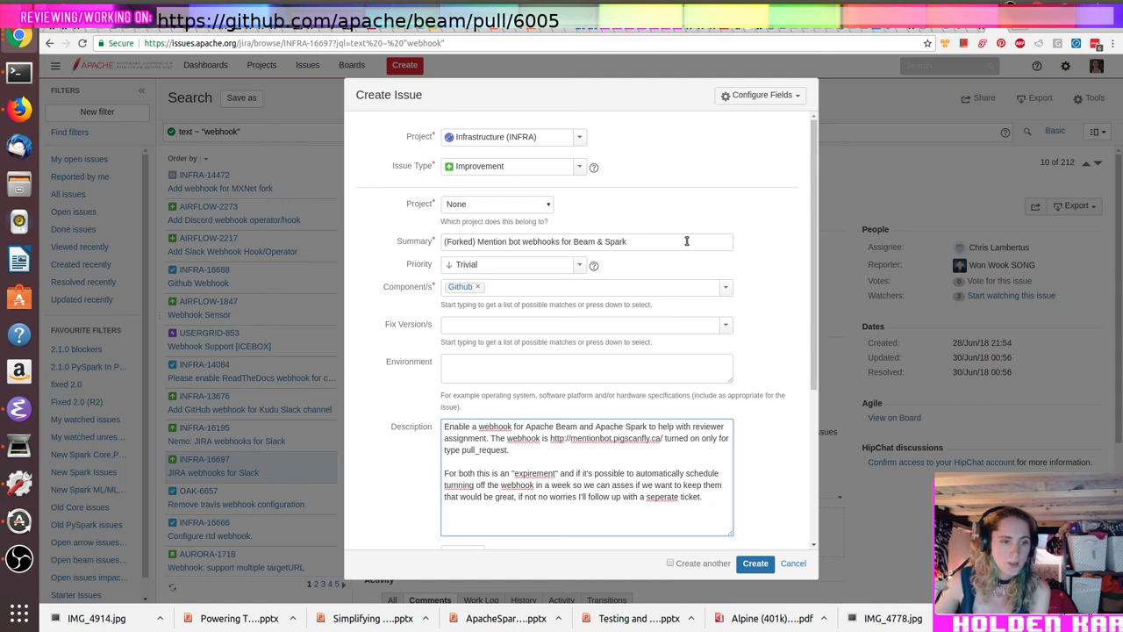
# Step: Correct the misspellings 'seperate', 'turnning' and 'expirement' using spelling suggestions
pyautogui.rightClick(659, 498)
pyautogui.click(753, 308)
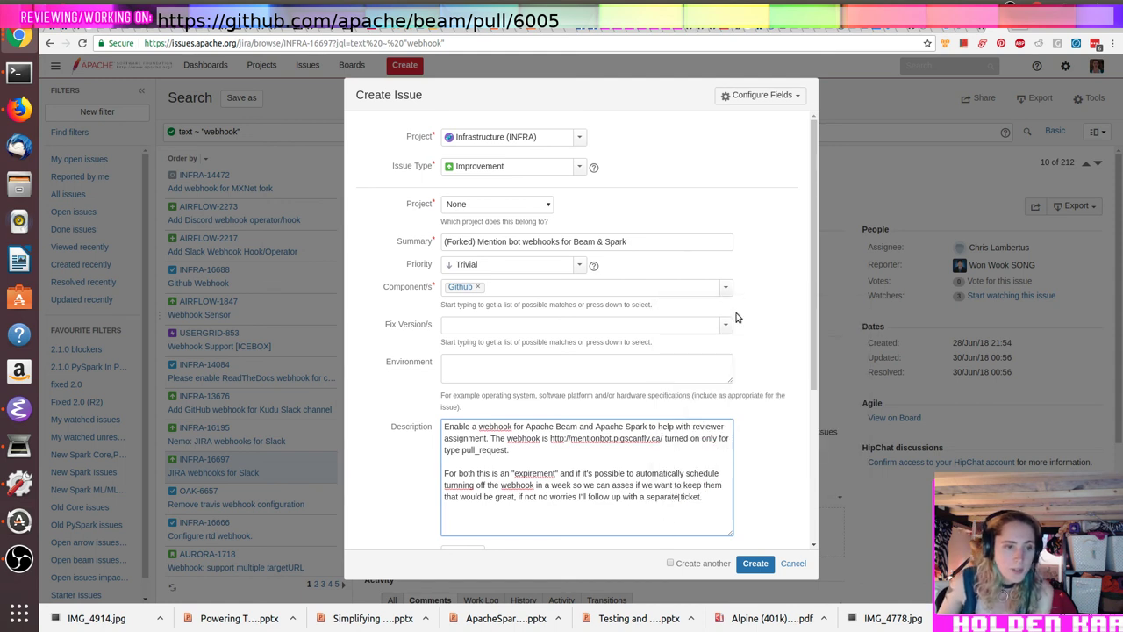
pyautogui.rightClick(452, 485)
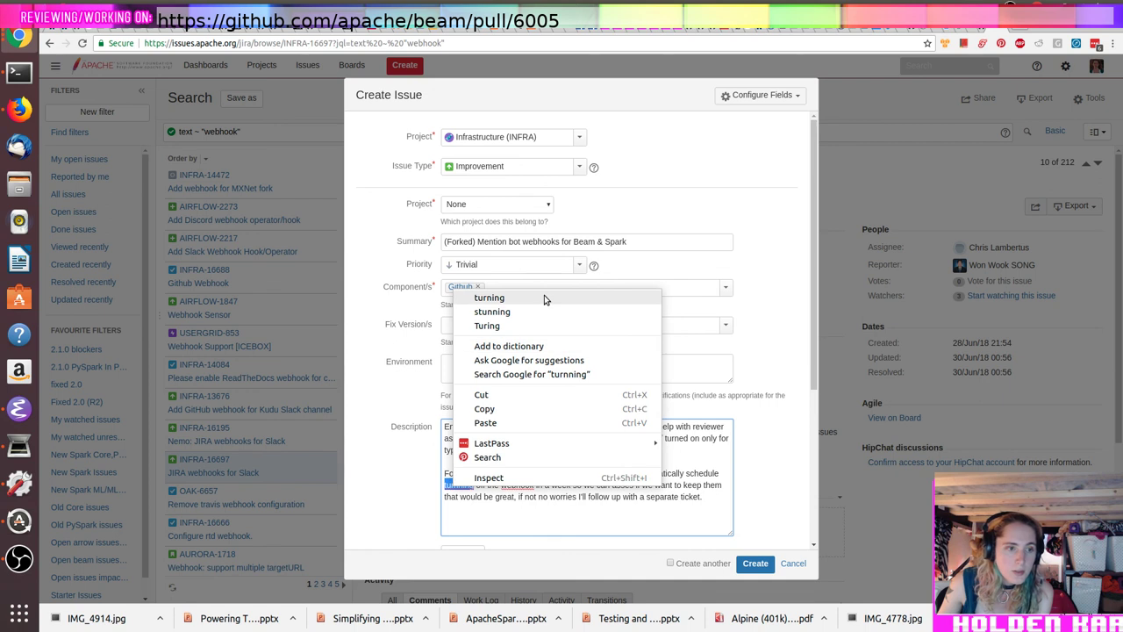
pyautogui.click(544, 297)
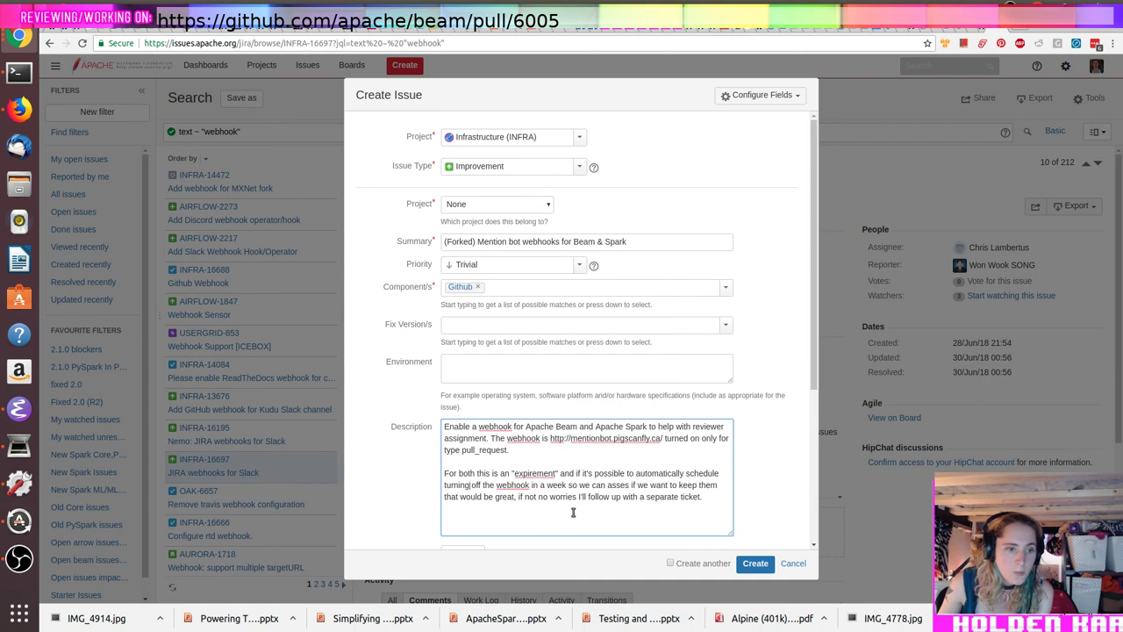
pyautogui.rightClick(532, 473)
pyautogui.click(649, 283)
# Step: Add 'See discussion on the respective dev lists:' followed by a '-' bullet line
pyautogui.click(723, 513)
pyautogui.write('Se')
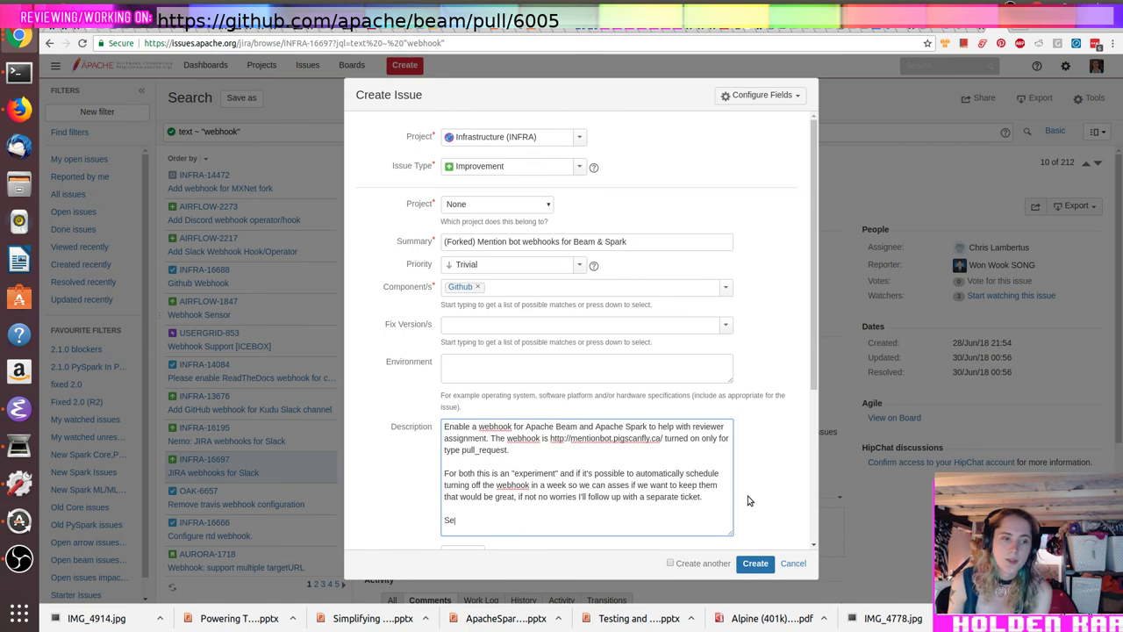
pyautogui.write('e duiiscusson on the respective dev lists:')
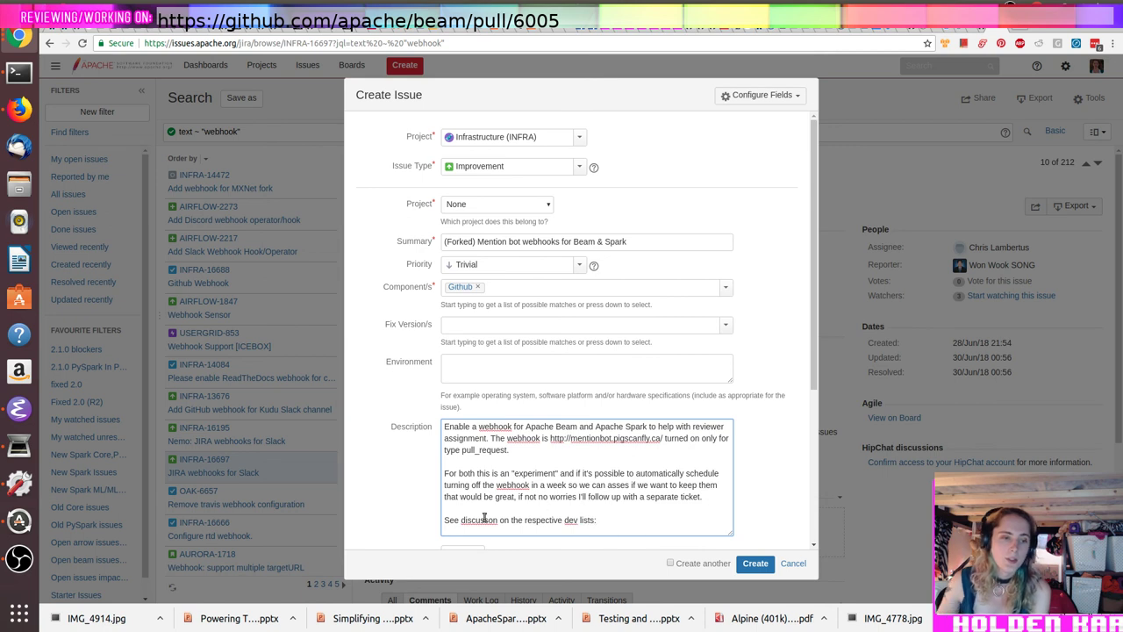
pyautogui.rightClick(483, 518)
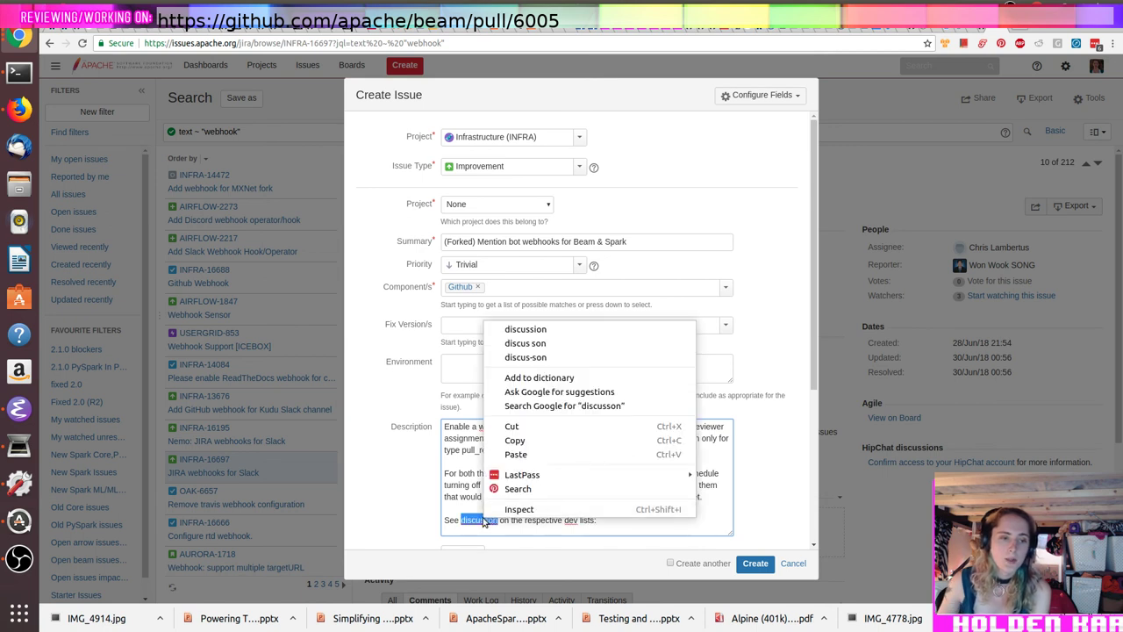
pyautogui.click(525, 329)
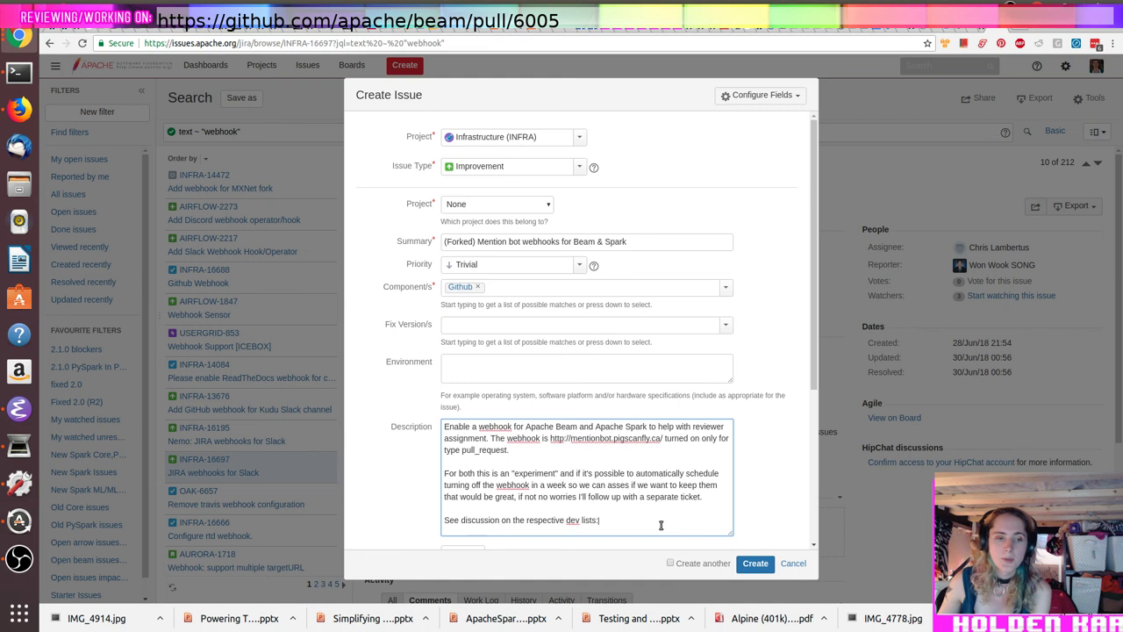
pyautogui.write('lists:')
pyautogui.press('Return')
pyautogui.write('-')
pyautogui.press('Return')
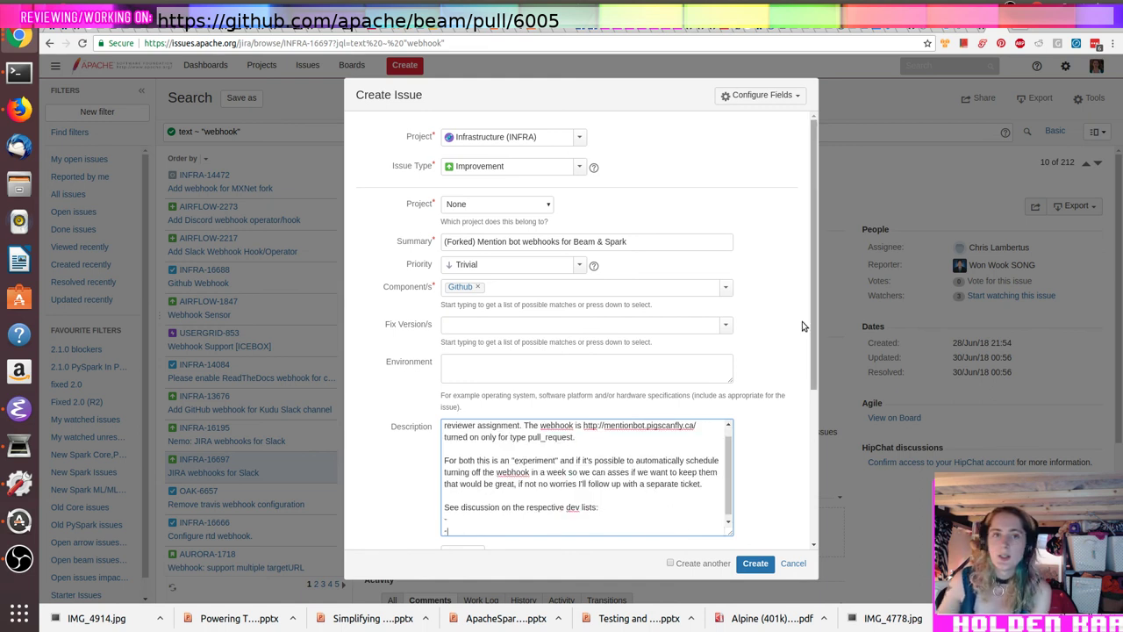
pyautogui.hotkey('ctrl', 't')
pyautogui.write('m')
pyautogui.press('Escape')
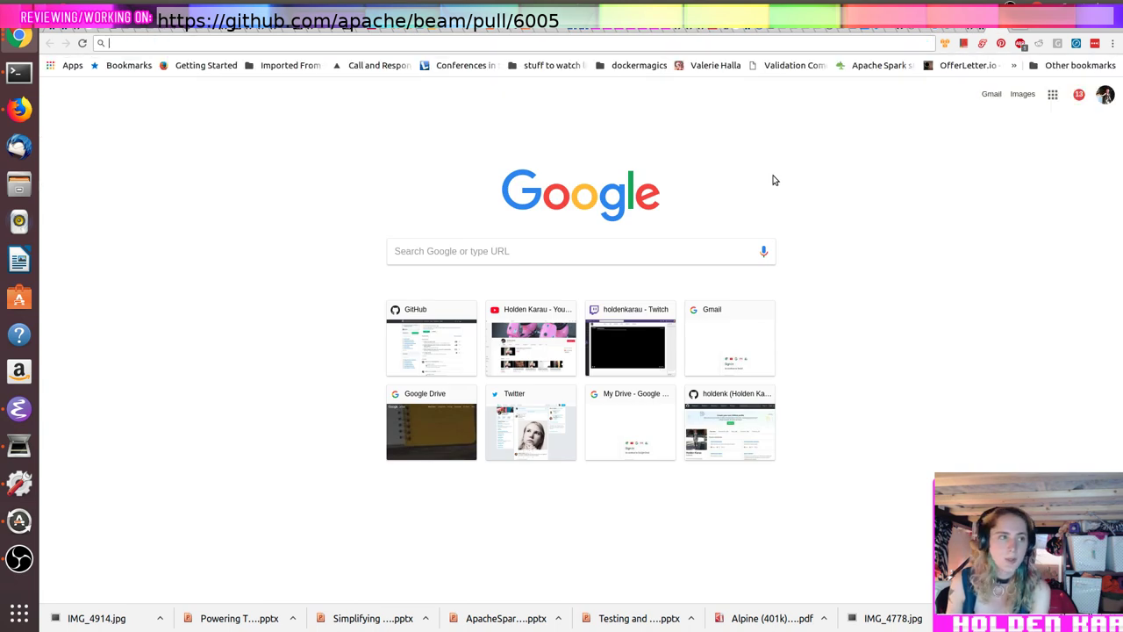
pyautogui.write('apache beam')
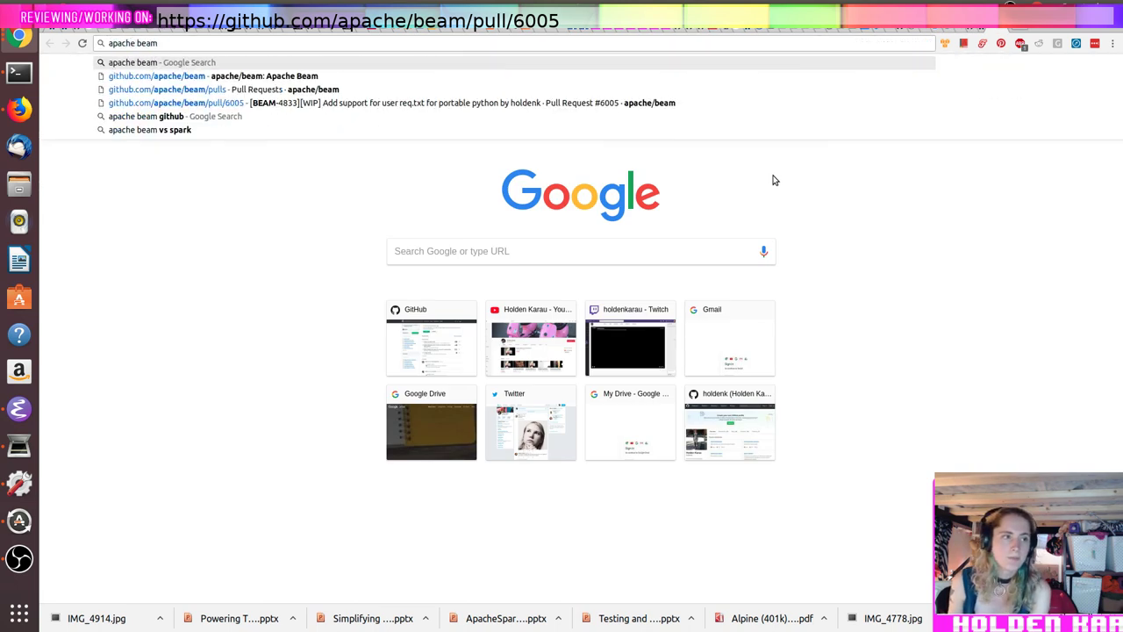
pyautogui.press('Return')
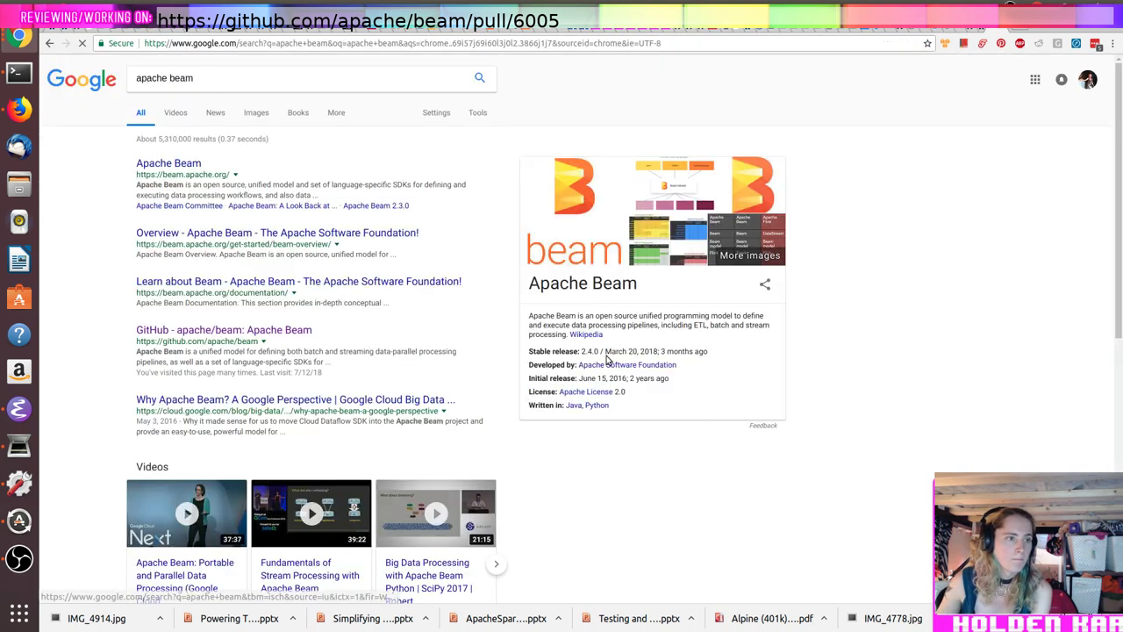
pyautogui.click(160, 164)
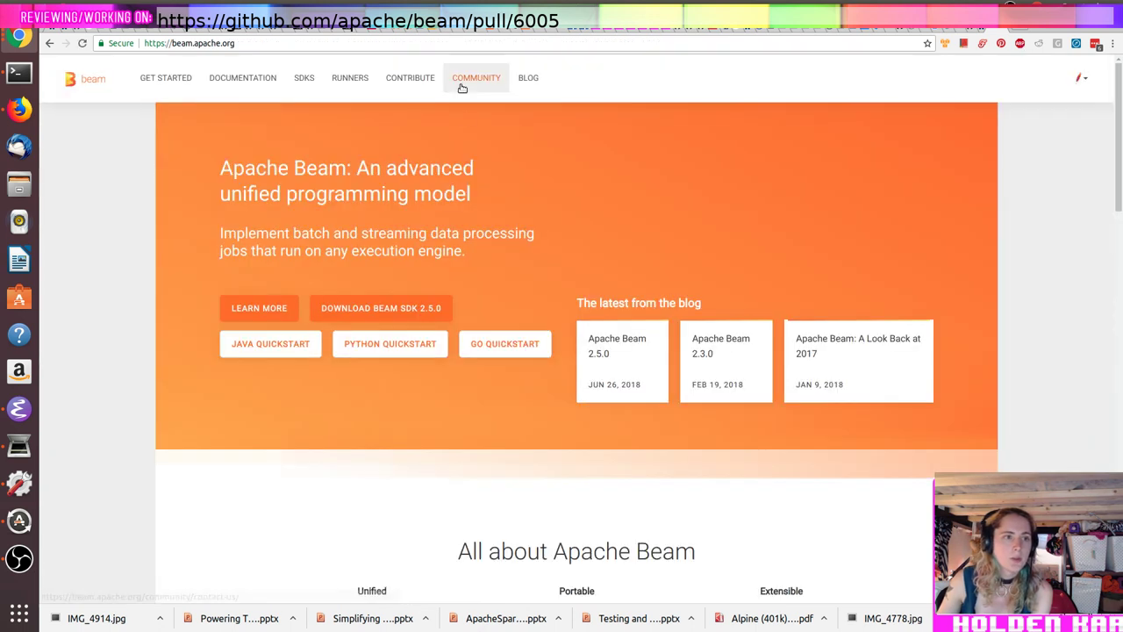
pyautogui.click(461, 91)
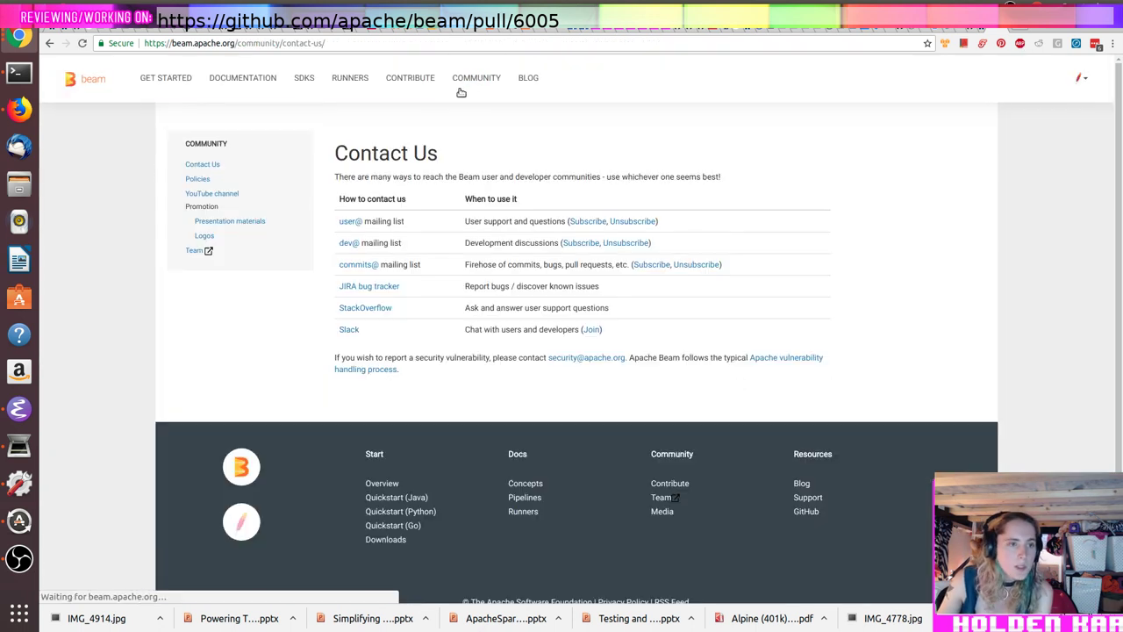
pyautogui.click(350, 244)
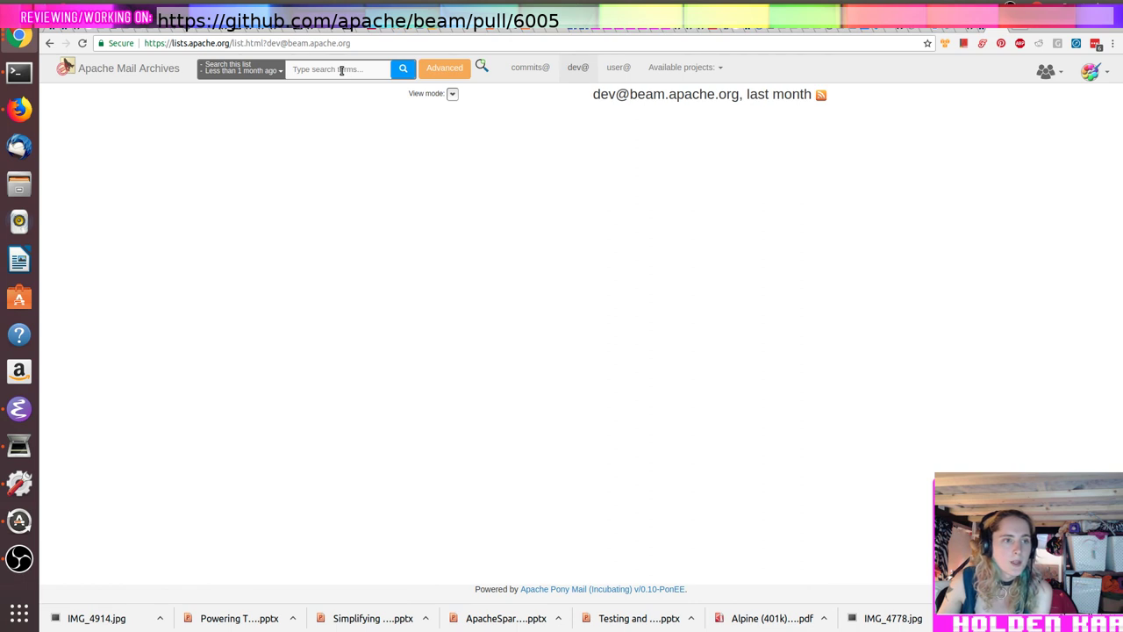
# Step: Search the Beam dev archive for 'mention' and read the 'CODEOWNERS for apache/beam repo' thread
pyautogui.click(341, 70)
pyautogui.write('mention')
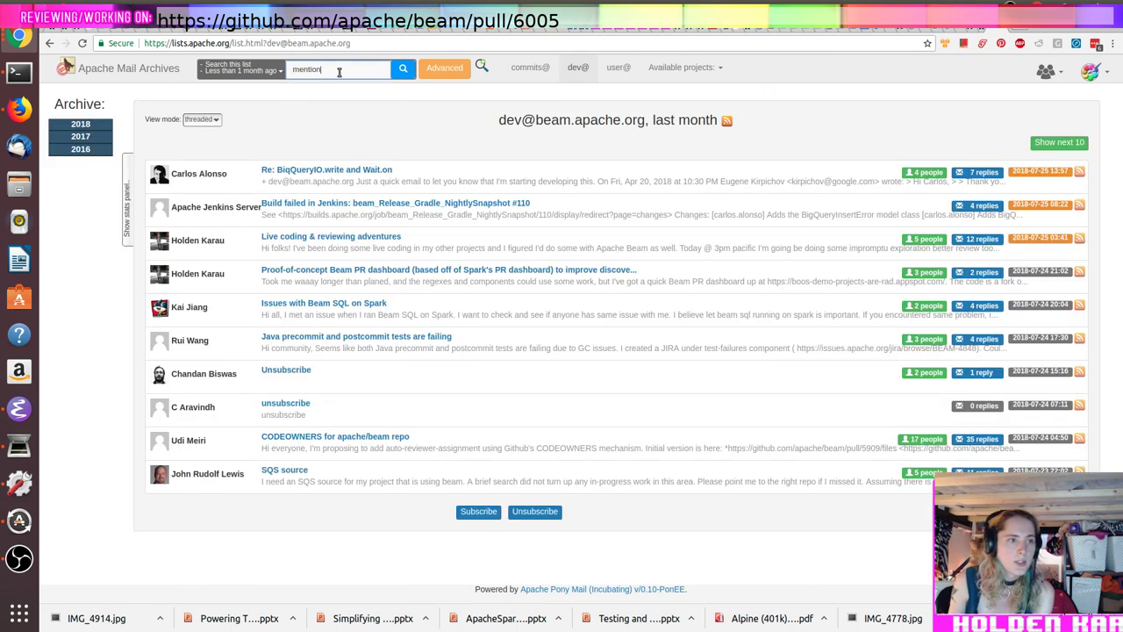
pyautogui.press('Return')
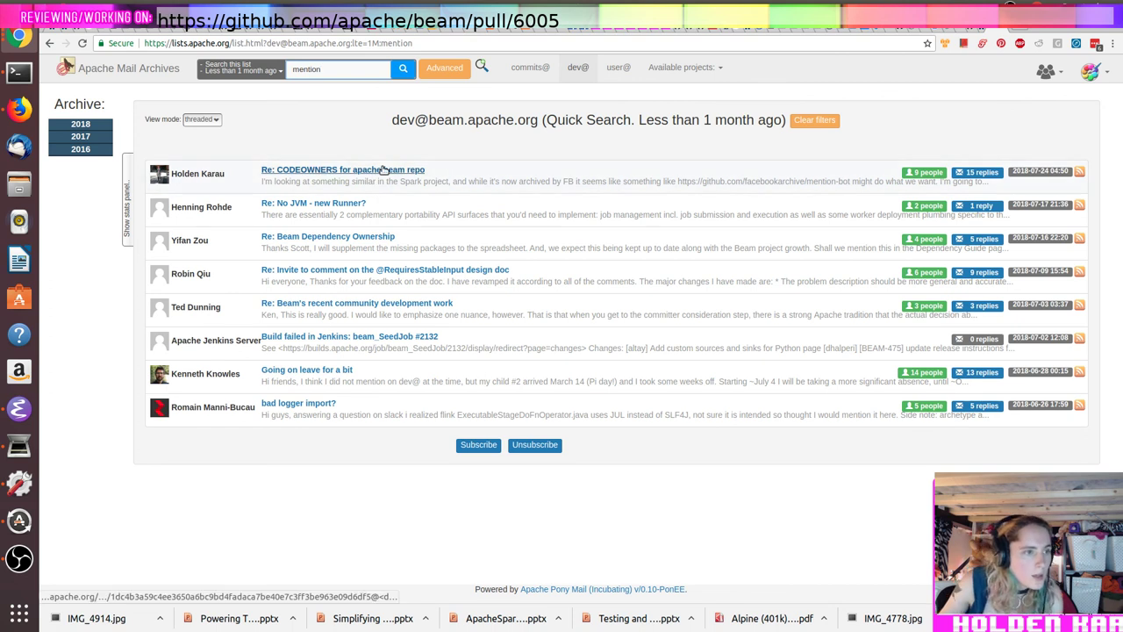
pyautogui.click(384, 169)
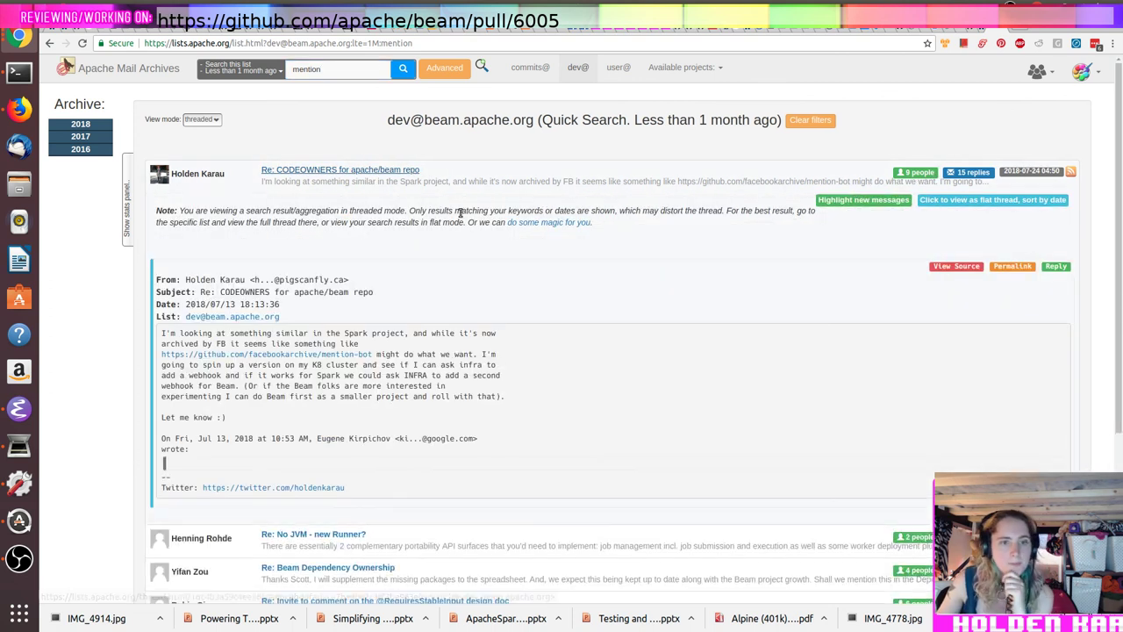
pyautogui.scroll(-2, 463, 278)
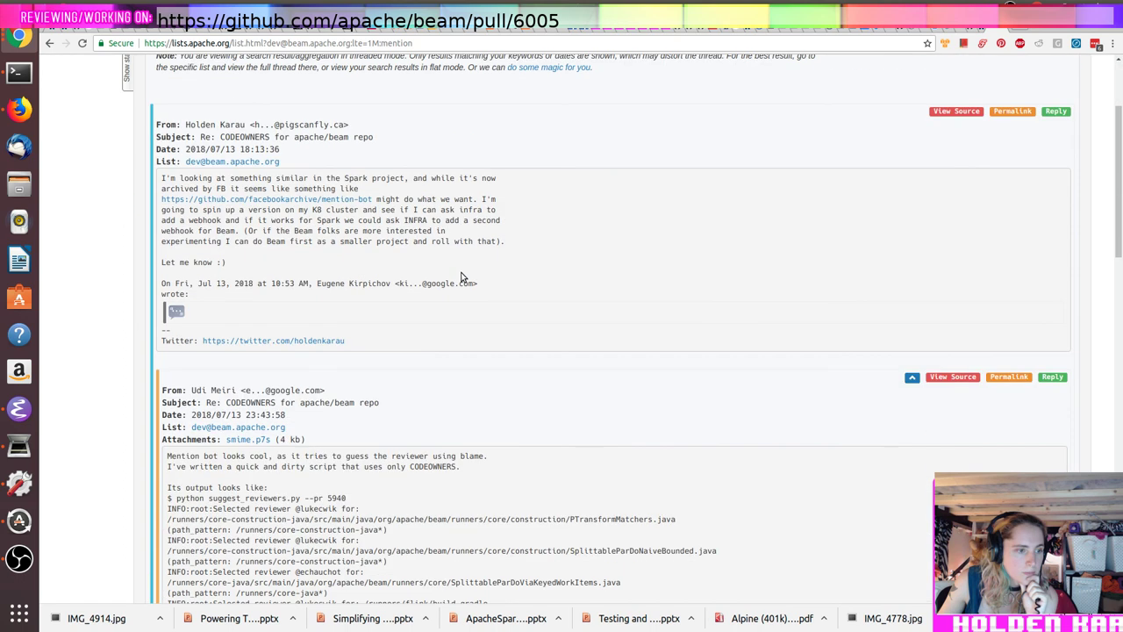
pyautogui.scroll(-1, 463, 278)
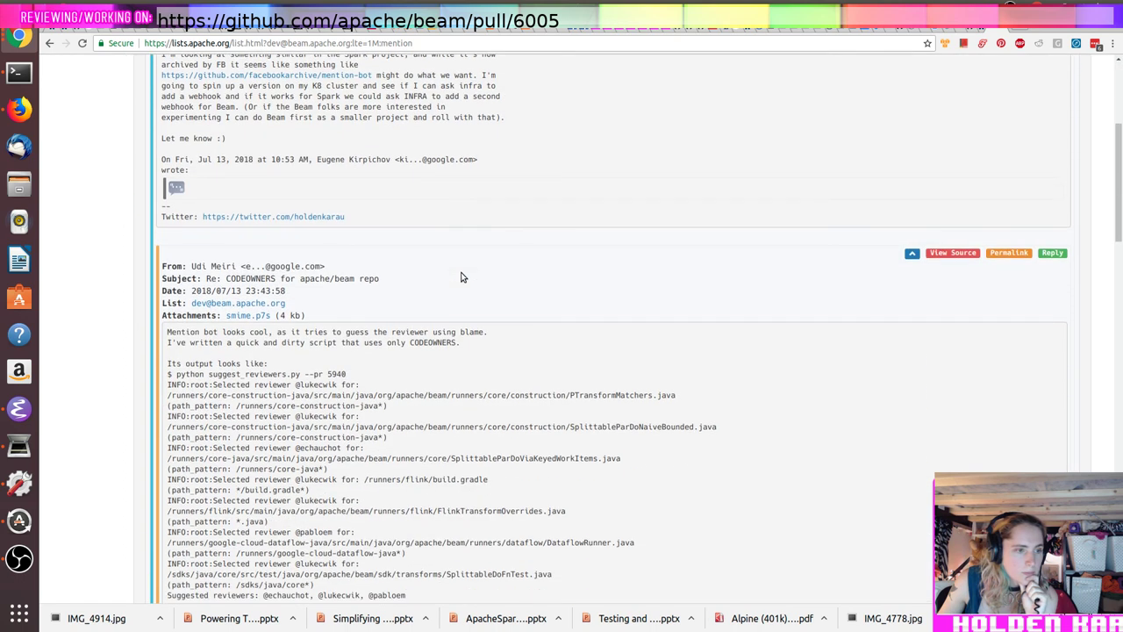
pyautogui.scroll(-5, 462, 277)
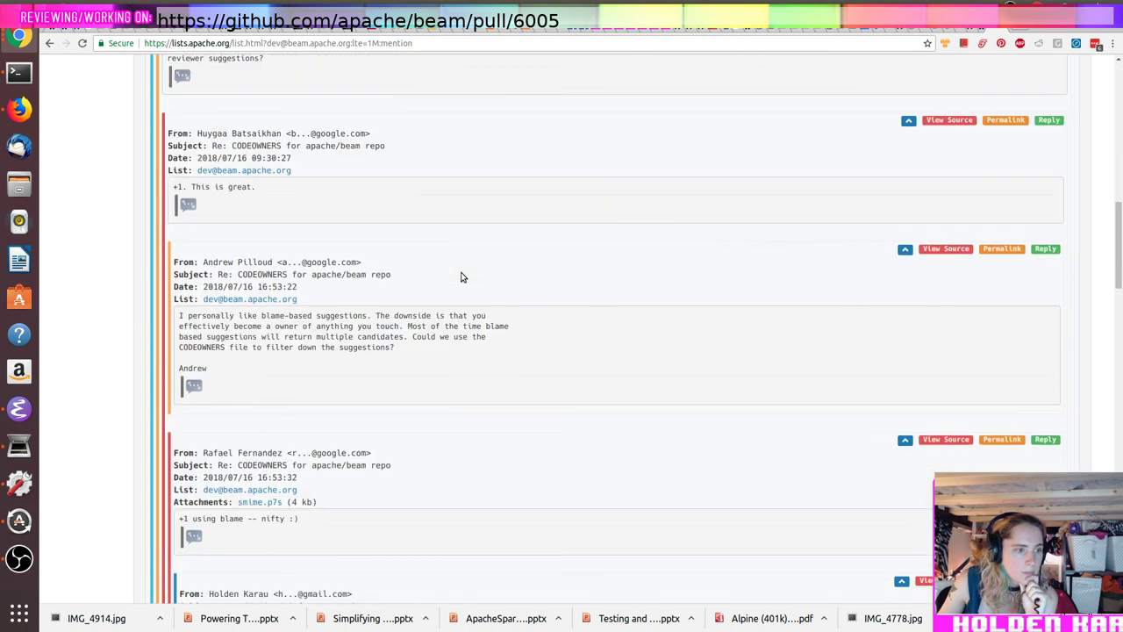
pyautogui.scroll(-2, 463, 277)
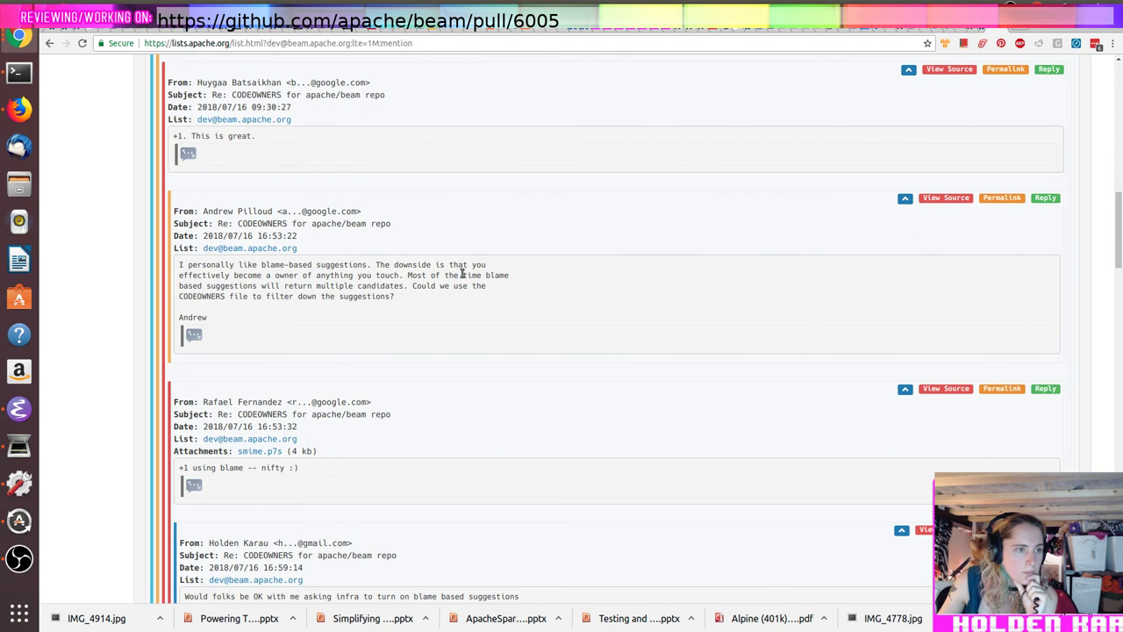
pyautogui.scroll(-2, 463, 274)
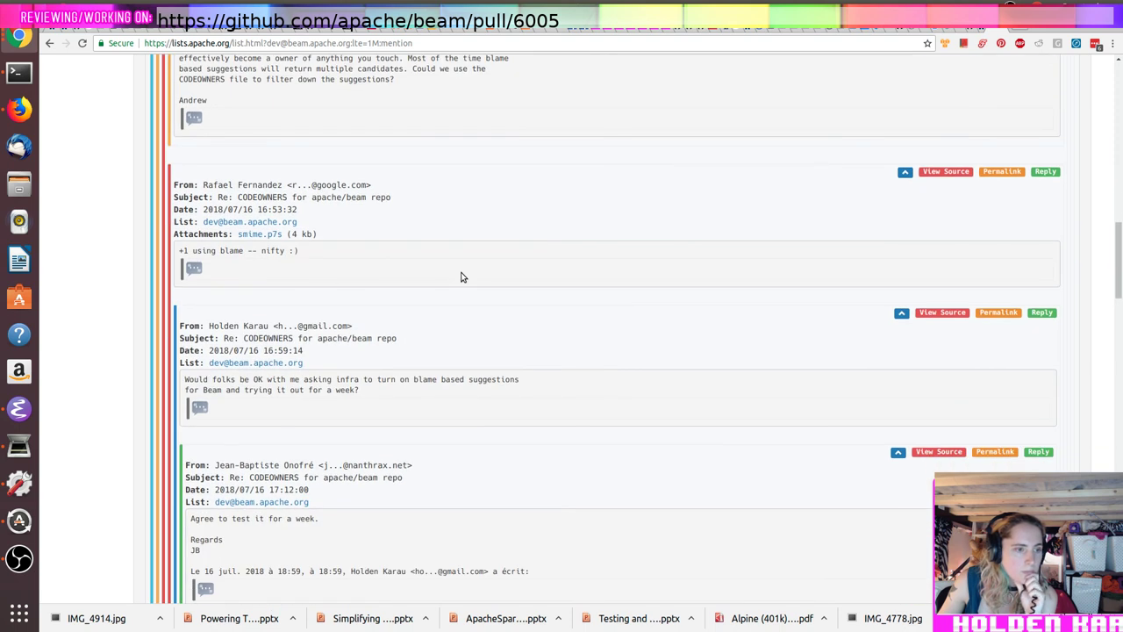
pyautogui.scroll(-1, 462, 277)
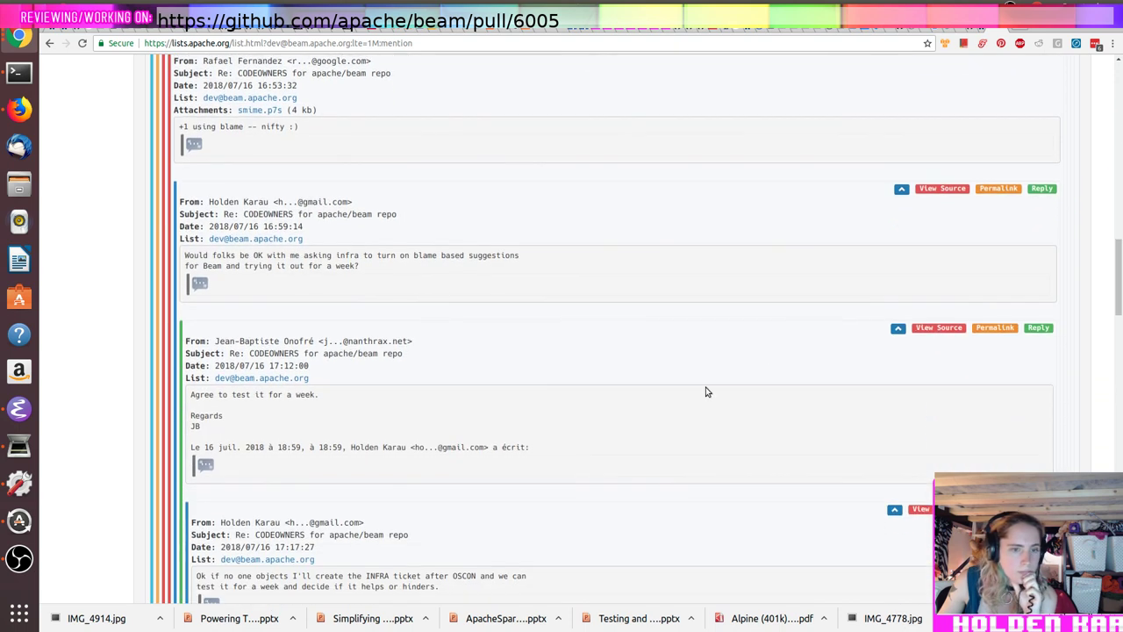
# Step: Copy the permalink of a message in the CODEOWNERS thread
pyautogui.rightClick(1003, 331)
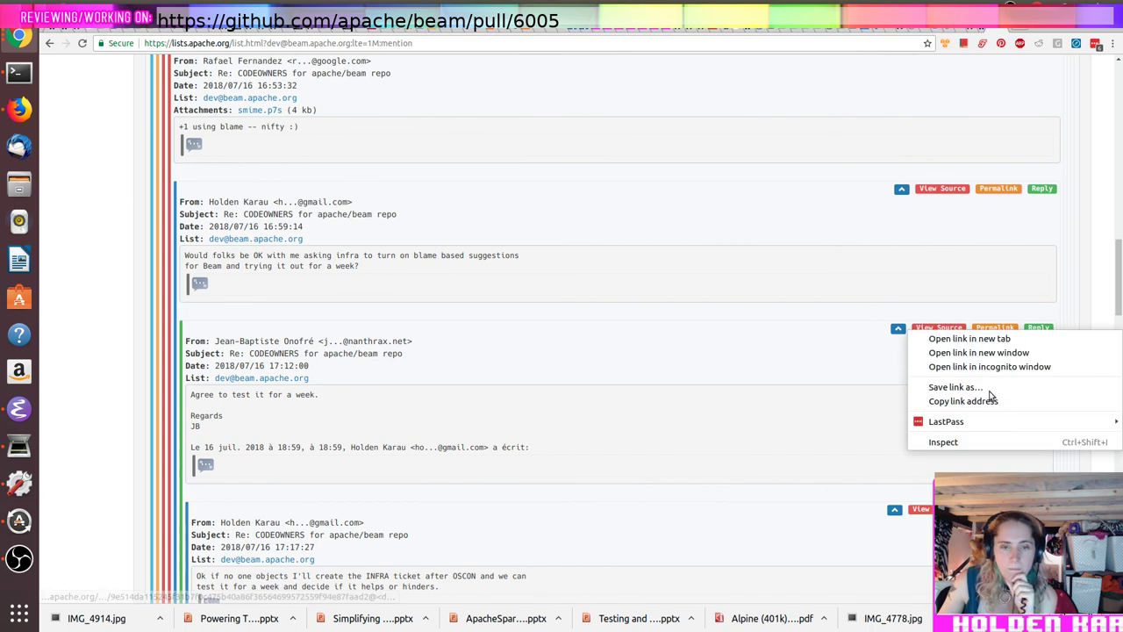
pyautogui.click(985, 402)
pyautogui.hotkey('ctrl', 'Tab')
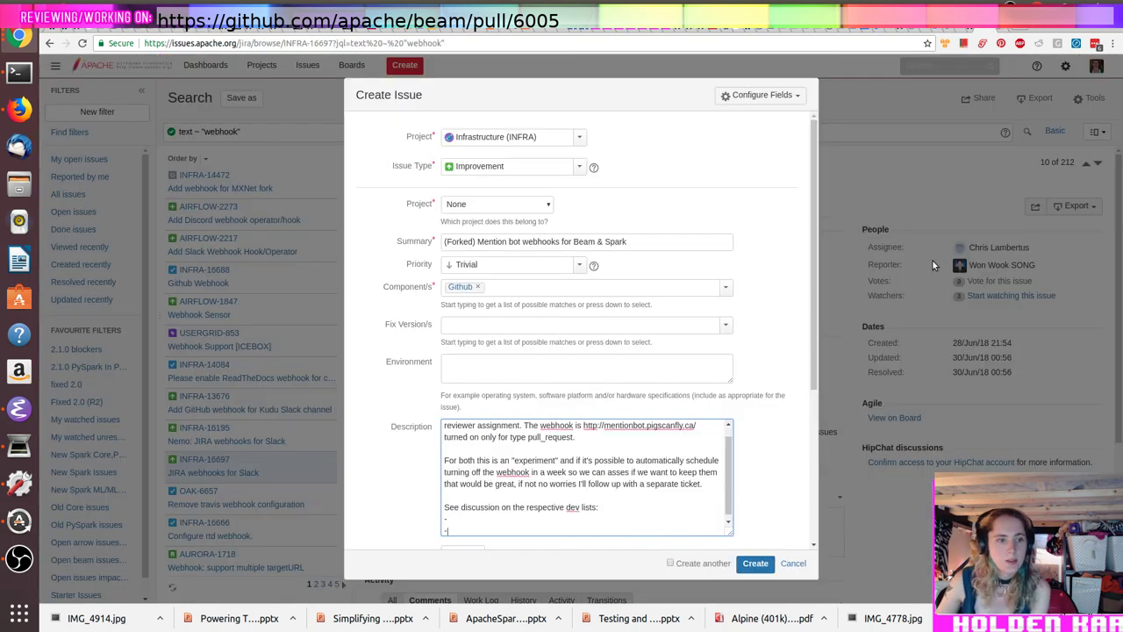
# Step: Paste the CODEOWNERS thread link after the dash in the issue description
pyautogui.hotkey('ctrl', 'v')
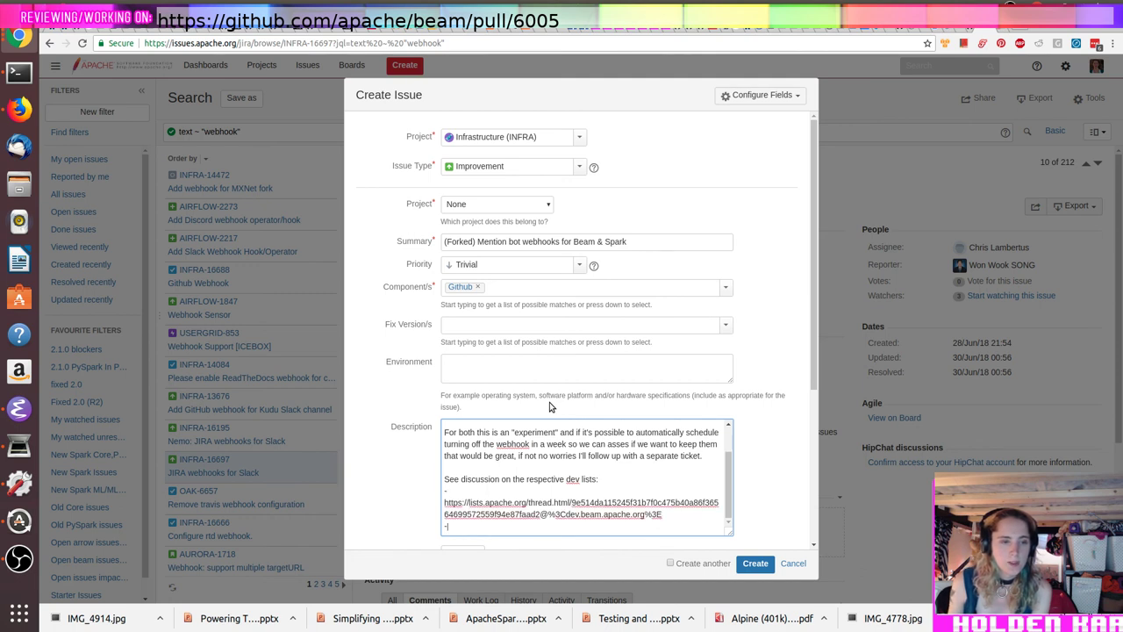
pyautogui.hotkey('ctrl', 'shift', 'Tab')
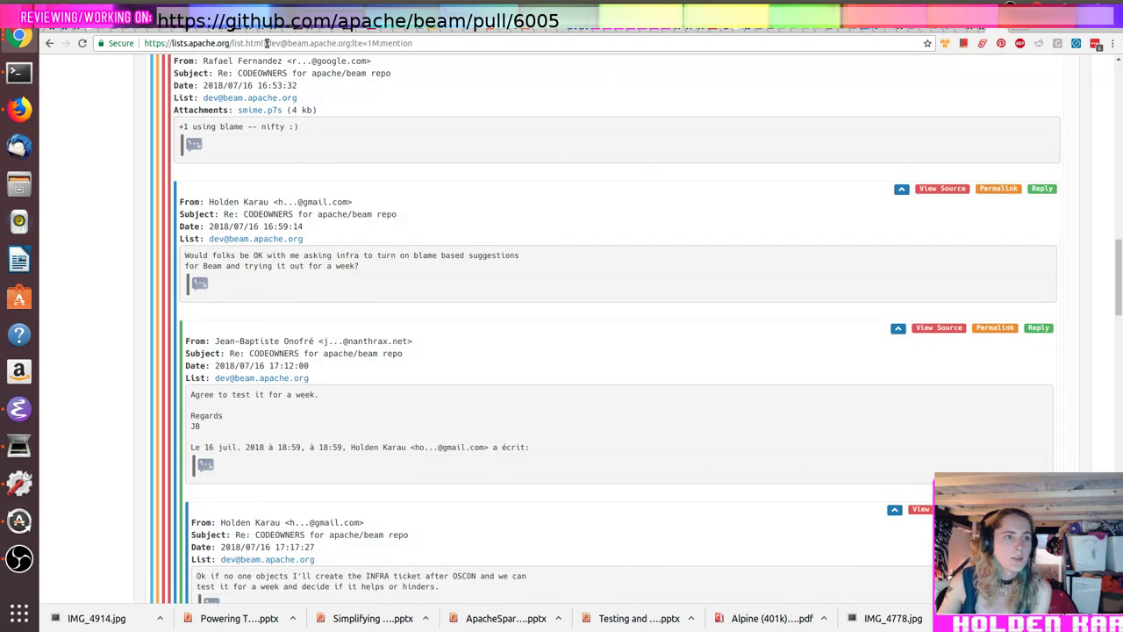
pyautogui.moveTo(265, 43); pyautogui.dragTo(781, 88)
pyautogui.write('spark')
pyautogui.press('Left')
pyautogui.press('Left')
pyautogui.press('Left')
pyautogui.press('Left')
pyautogui.press('Left')
pyautogui.press('Return')
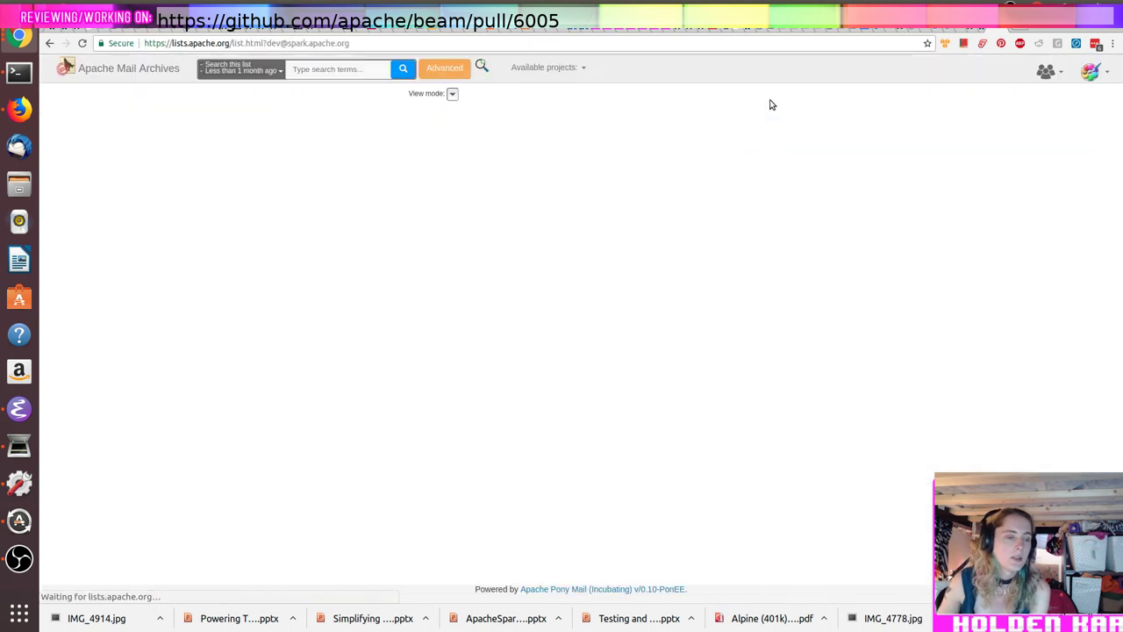
# Step: Search the Spark dev archive for 'mention' and read the 'Review notification bot' thread
pyautogui.click(349, 70)
pyautogui.write('mention')
pyautogui.press('Return')
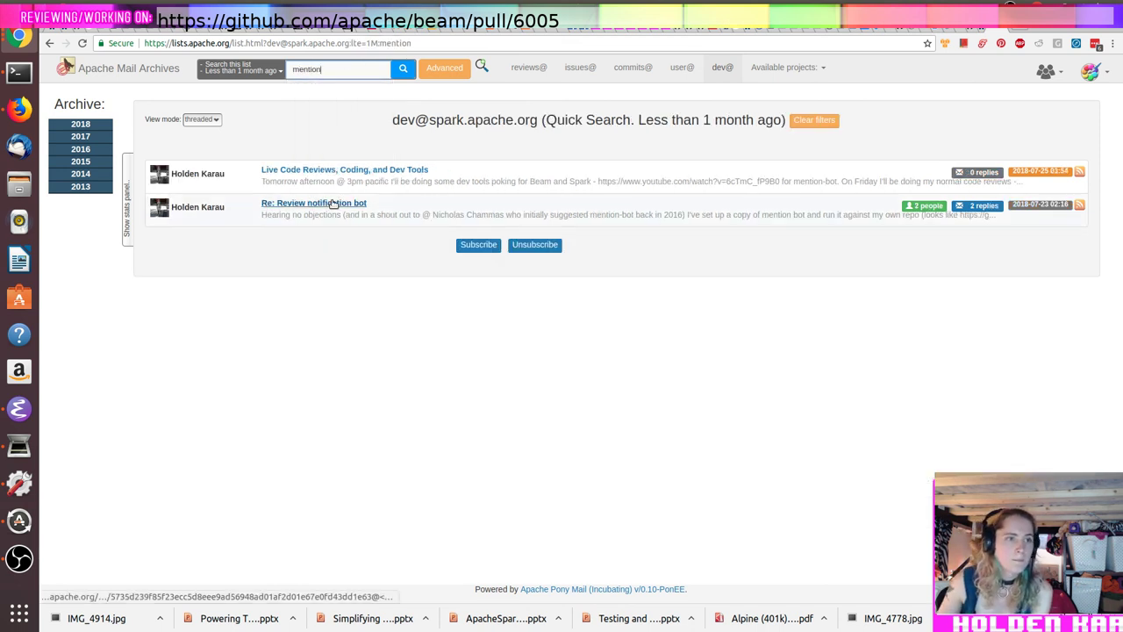
pyautogui.click(333, 204)
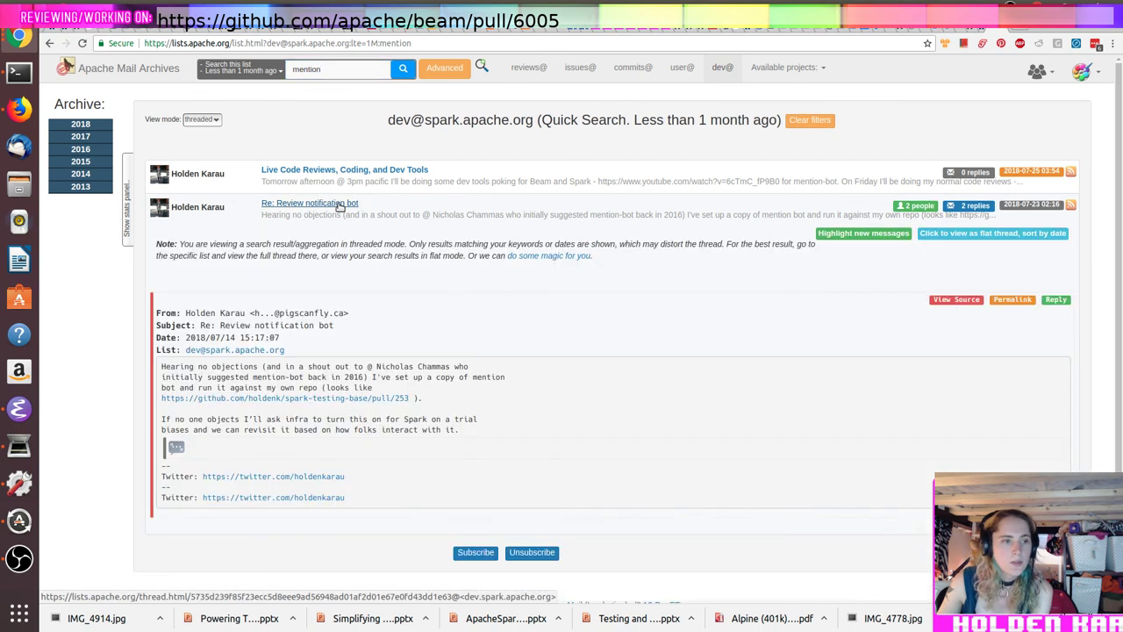
pyautogui.scroll(-3, 502, 334)
pyautogui.scroll(-1, 502, 334)
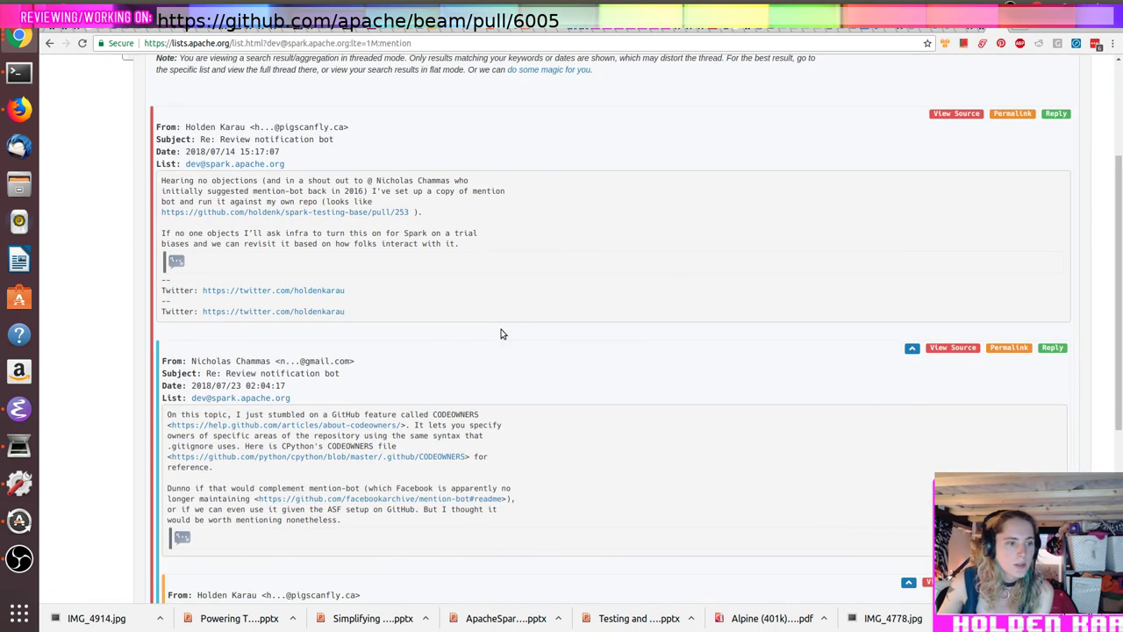
pyautogui.scroll(-5, 502, 334)
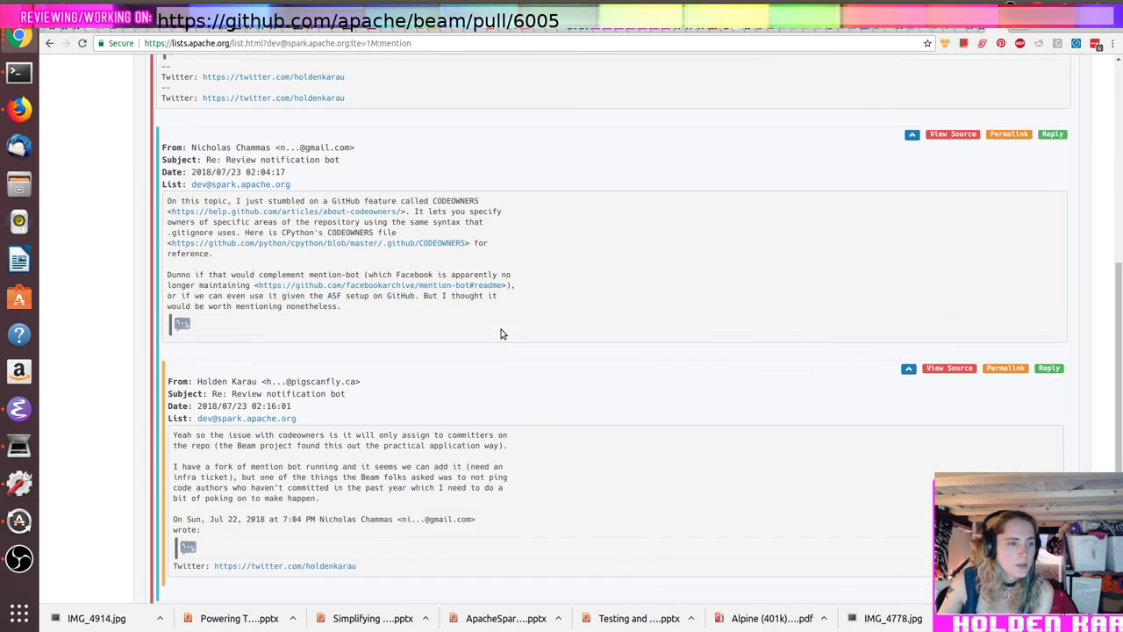
pyautogui.scroll(4, 502, 334)
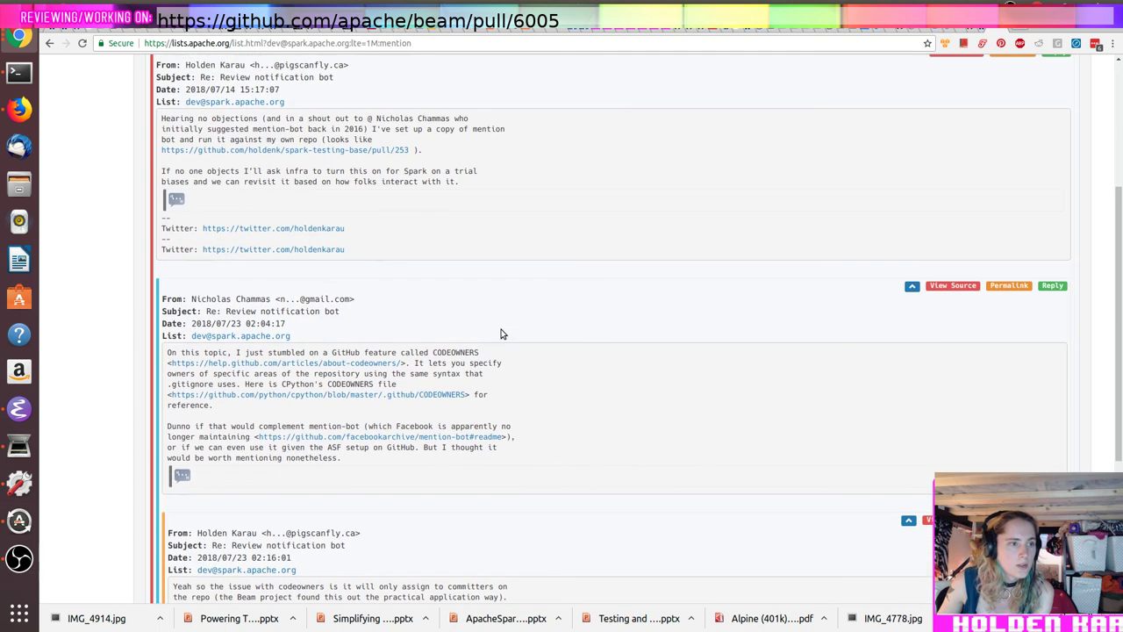
pyautogui.scroll(-6, 502, 334)
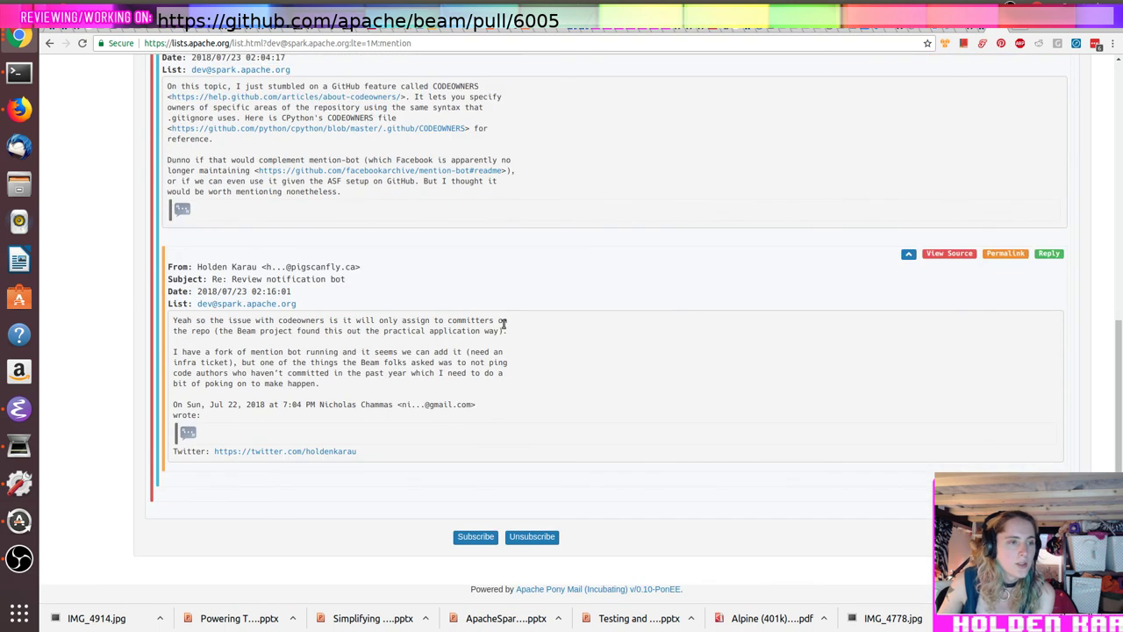
pyautogui.scroll(2, 505, 321)
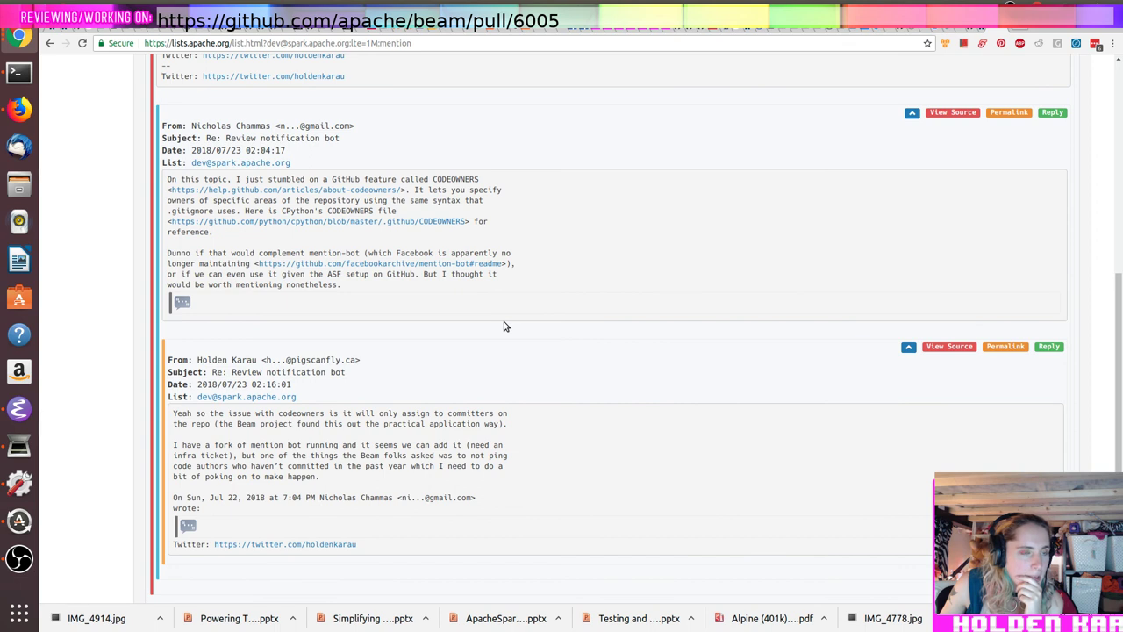
pyautogui.scroll(6, 504, 326)
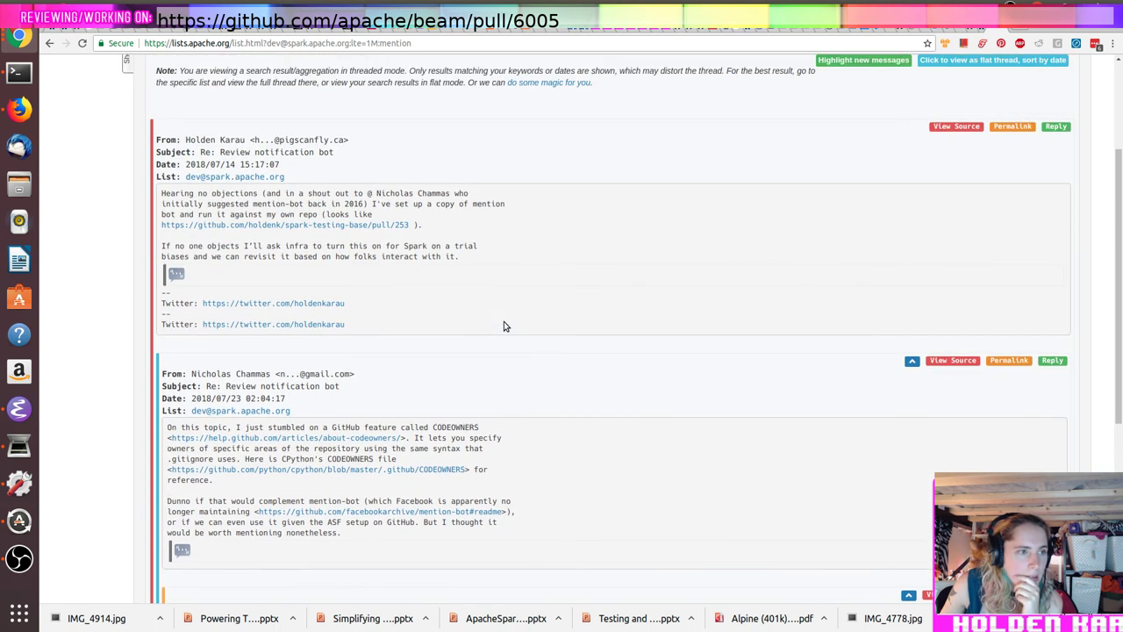
pyautogui.scroll(3, 504, 326)
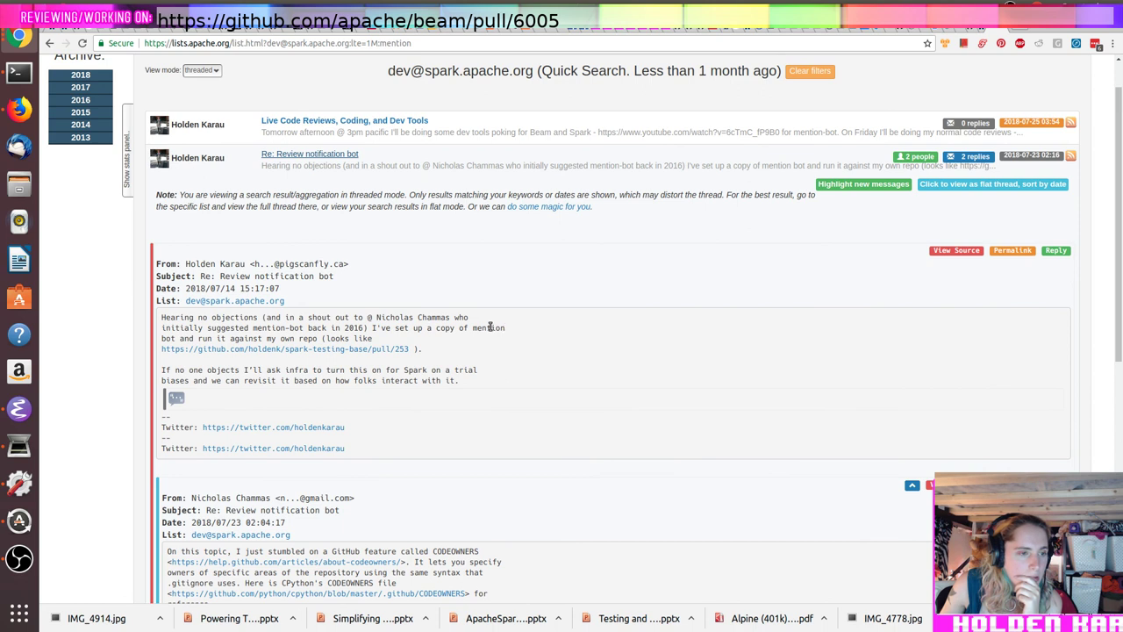
pyautogui.scroll(1, 446, 338)
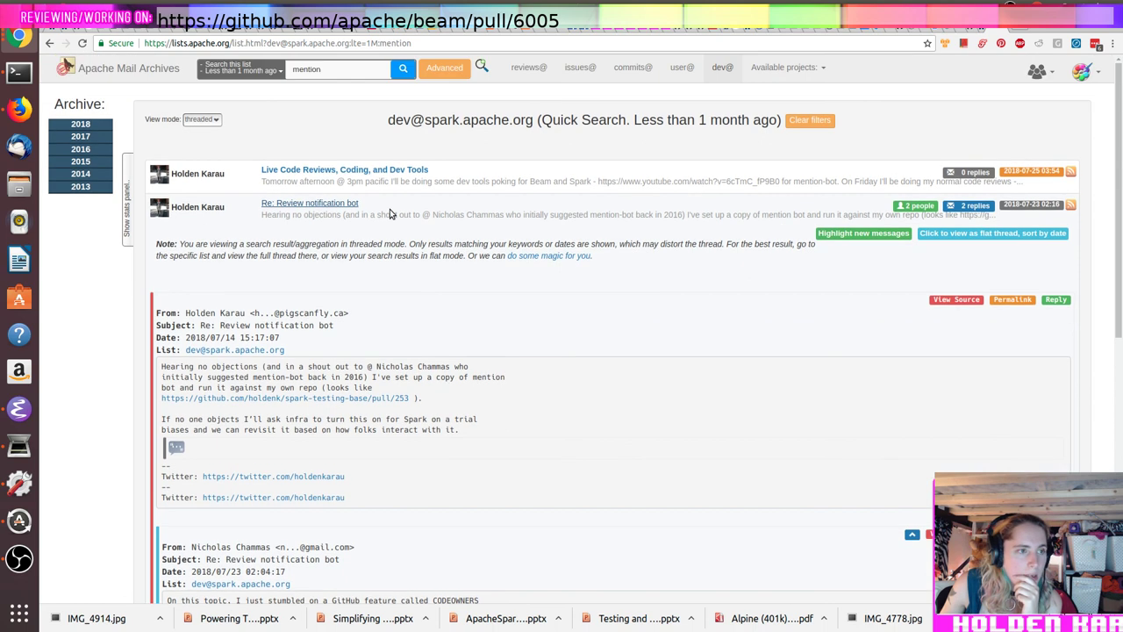
# Step: Limit the archive search date range to less than 1 year
pyautogui.click(248, 74)
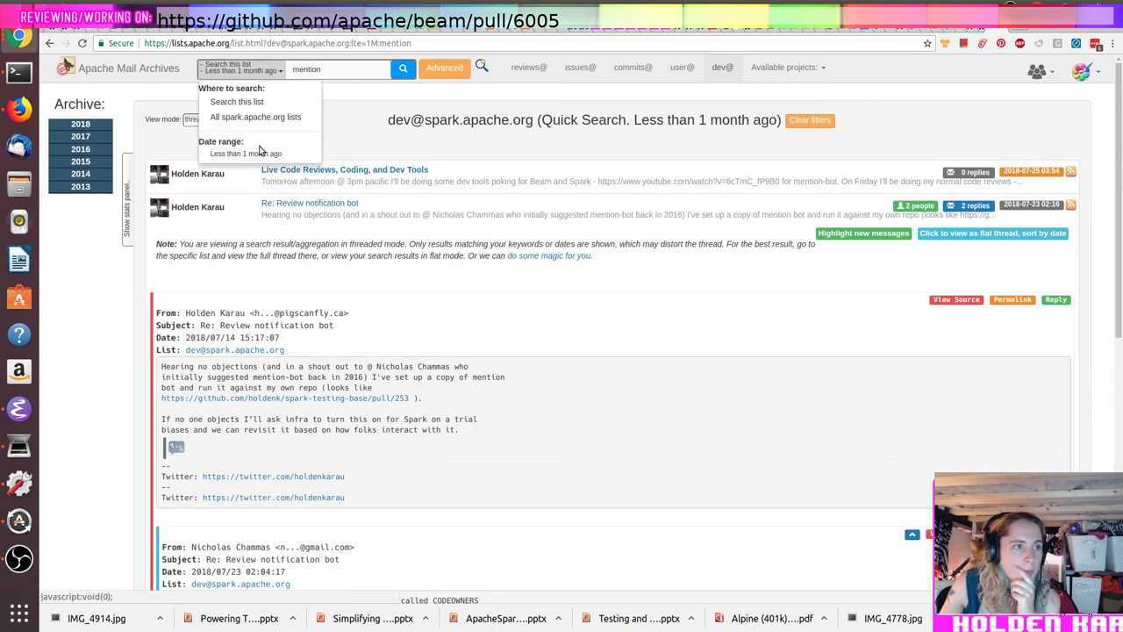
pyautogui.click(280, 159)
pyautogui.click(503, 204)
pyautogui.click(497, 254)
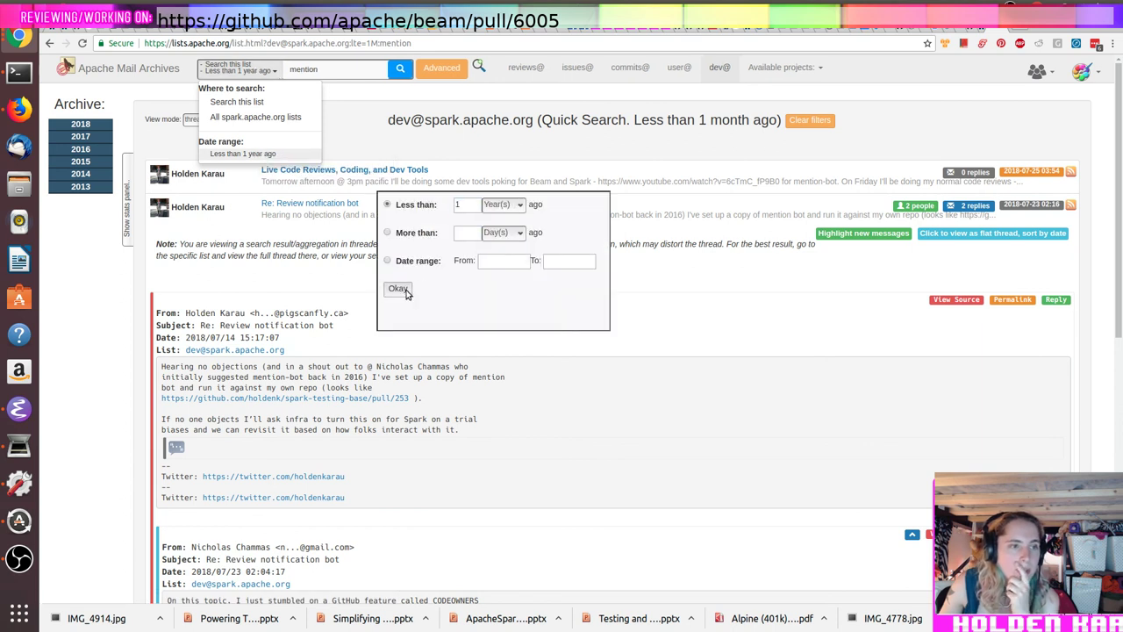
pyautogui.click(398, 289)
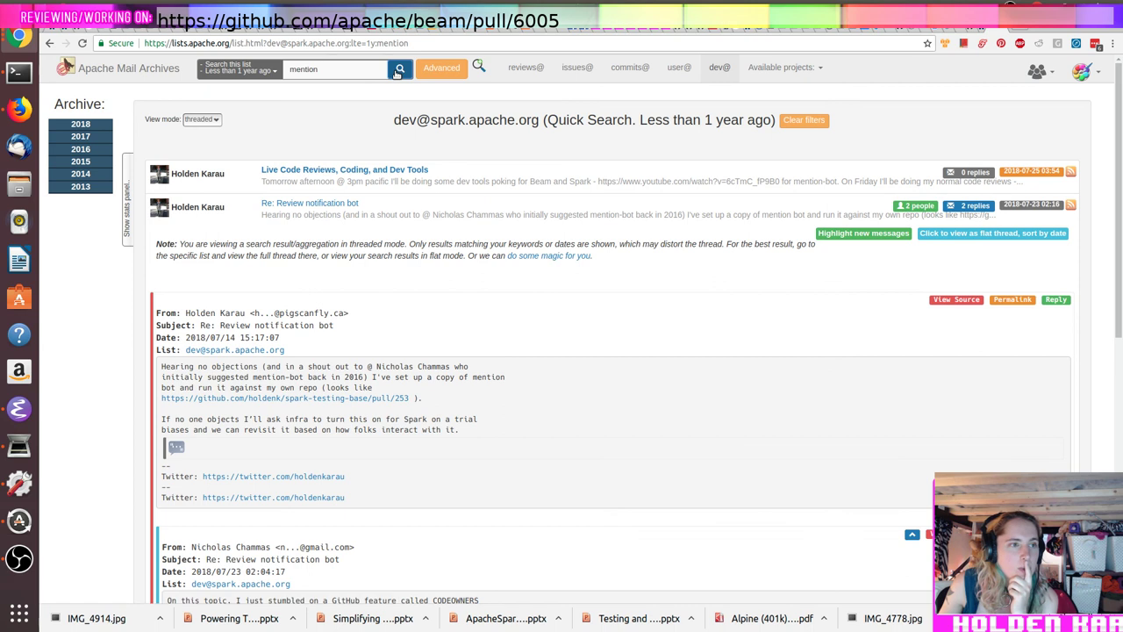
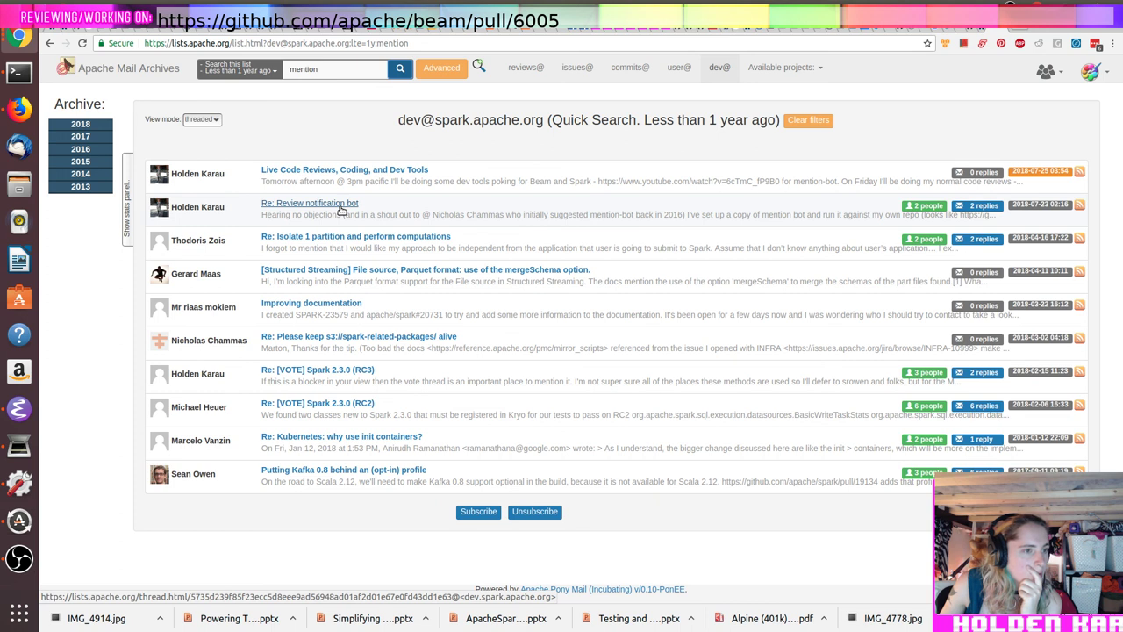
# Step: Search the Spark dev list for 'review notification bot' and open that thread
pyautogui.doubleClick(317, 72)
pyautogui.write('review notification bot')
pyautogui.press('Return')
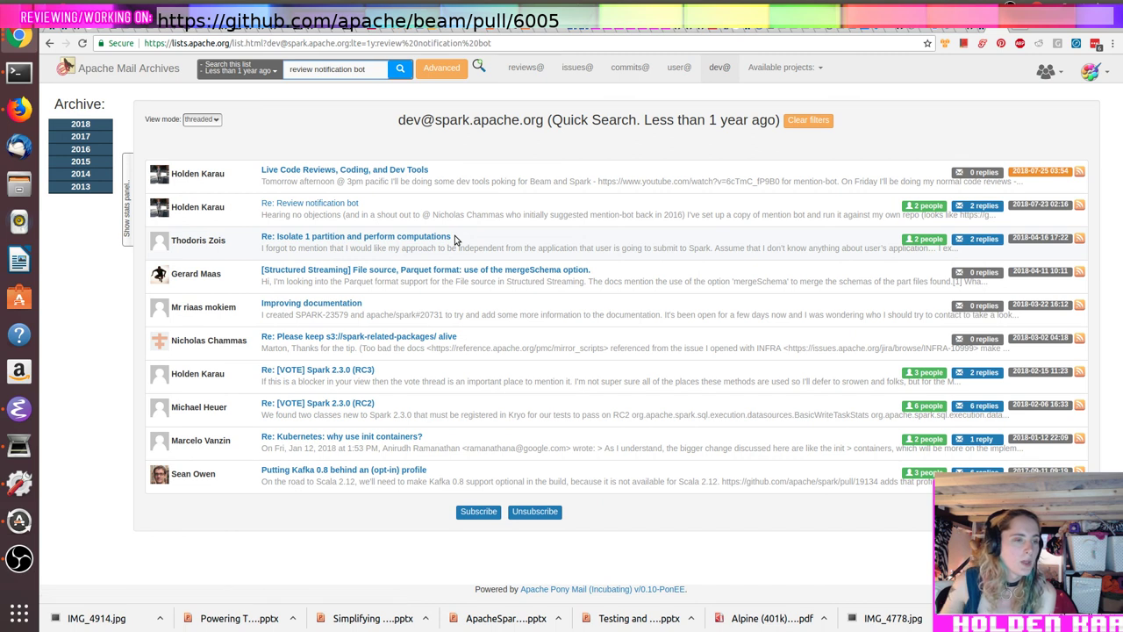
pyautogui.click(313, 171)
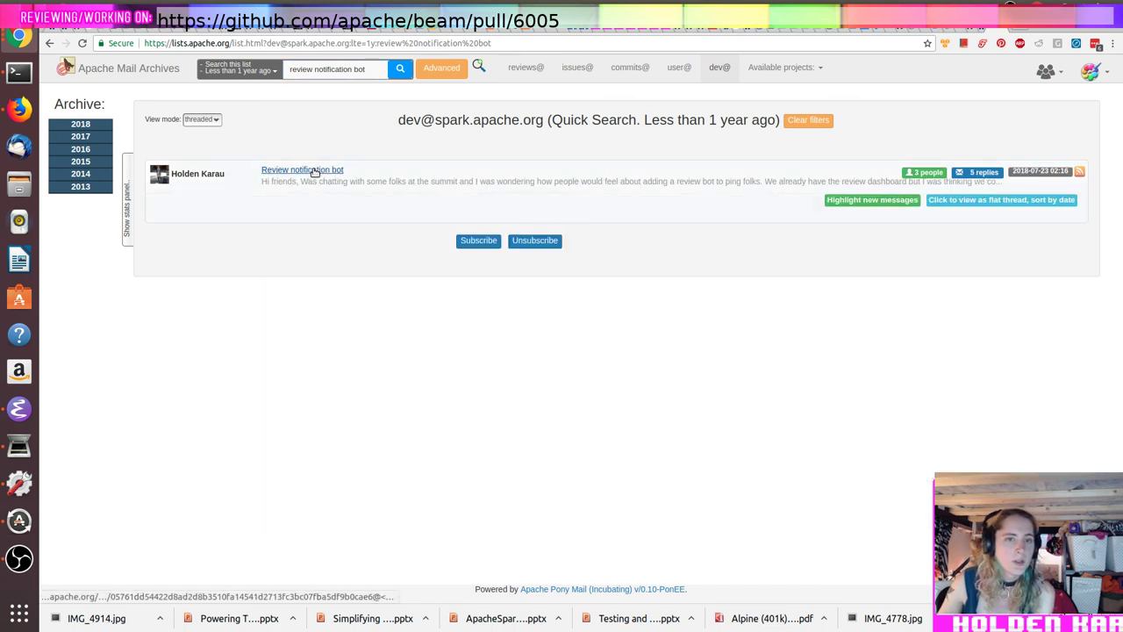
pyautogui.scroll(-5, 581, 355)
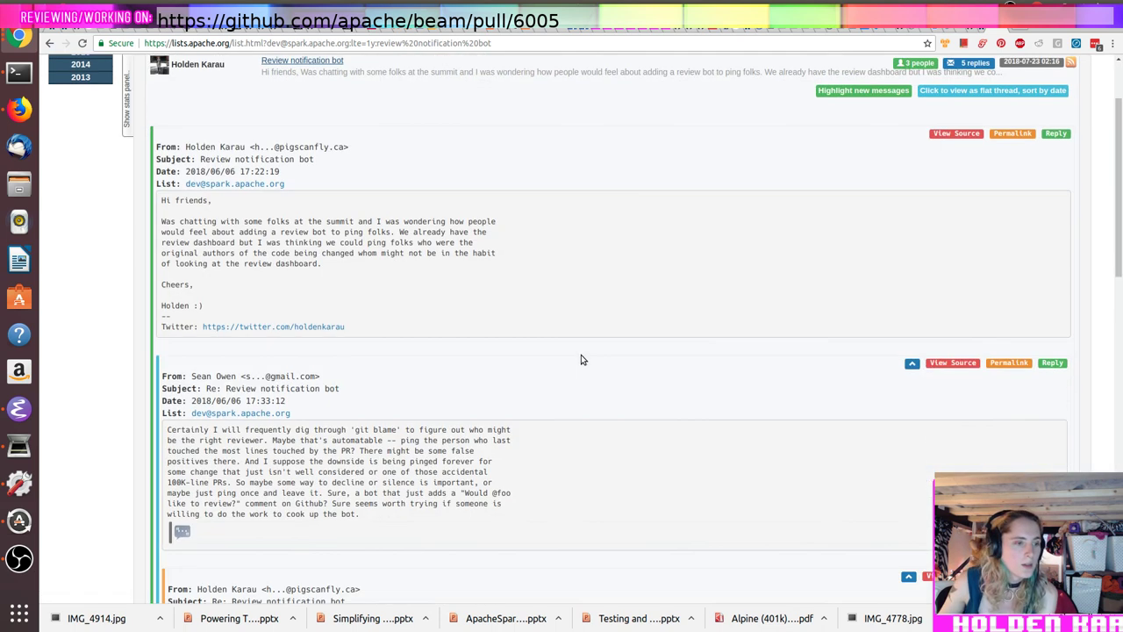
pyautogui.scroll(-3, 579, 363)
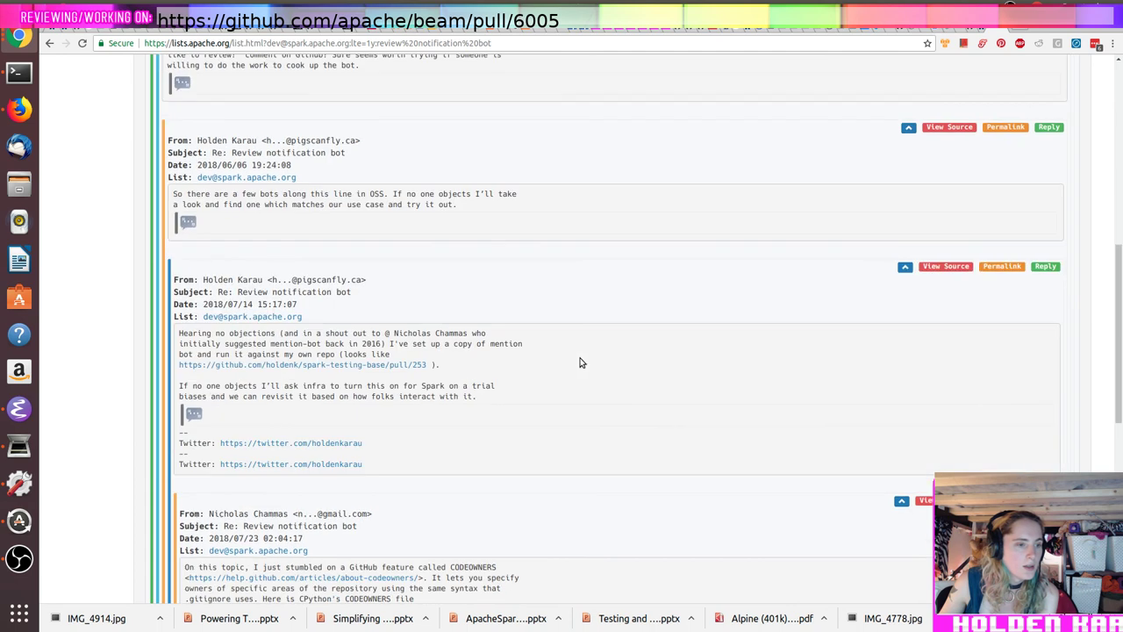
pyautogui.scroll(-3, 579, 363)
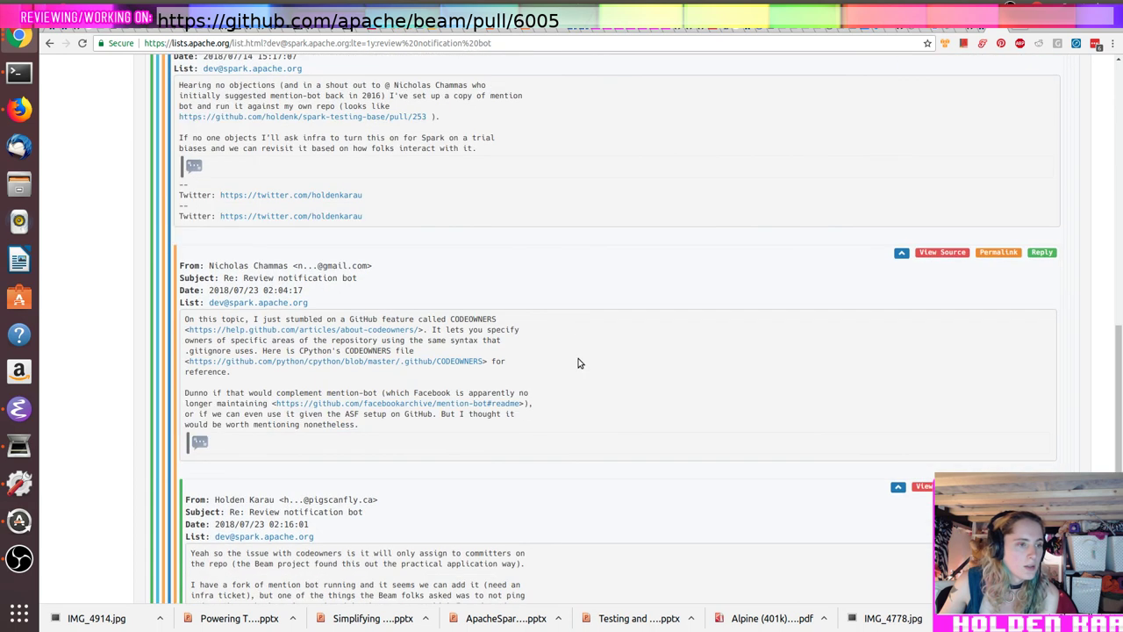
pyautogui.scroll(-1, 579, 362)
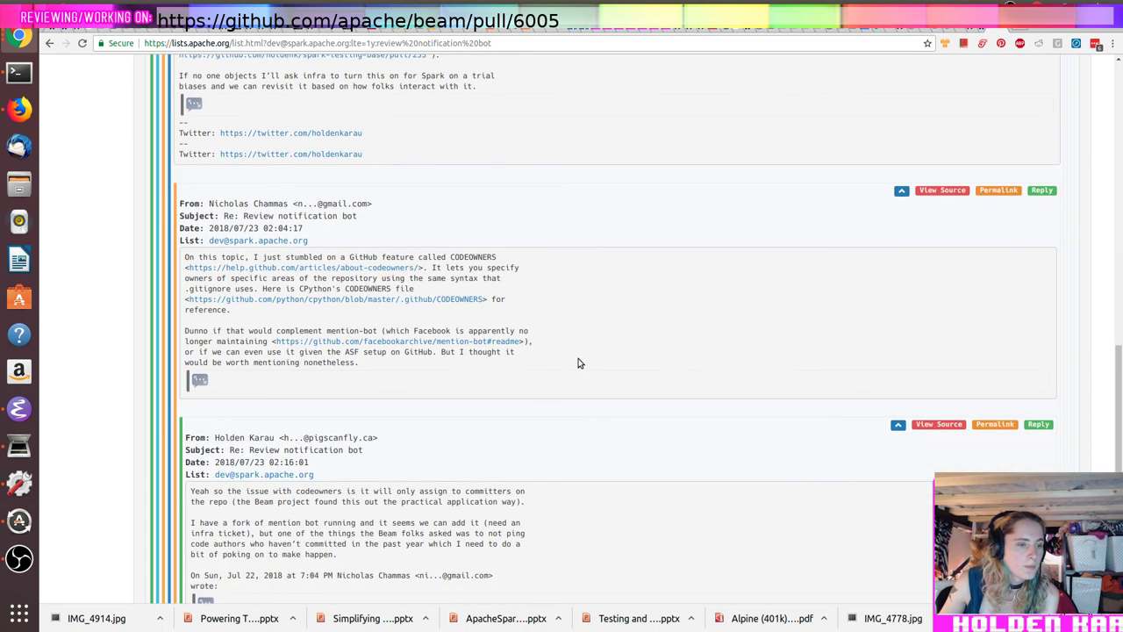
pyautogui.scroll(3, 579, 362)
pyautogui.scroll(4, 578, 362)
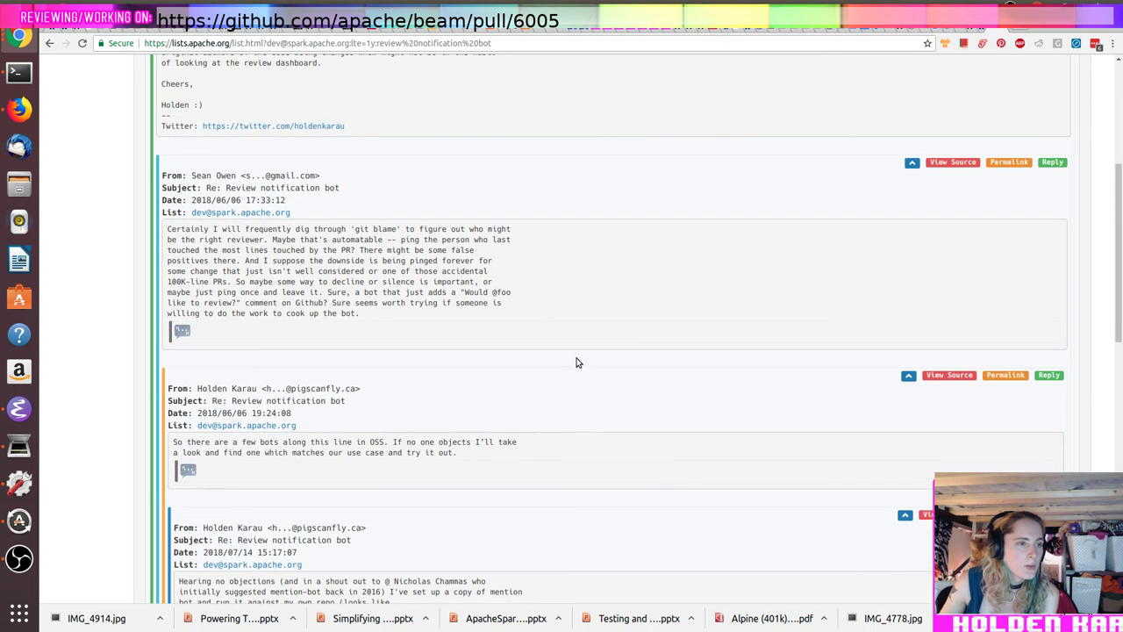
# Step: Open the thread's permalink page and copy its URL
pyautogui.tripleClick(474, 281)
pyautogui.click(498, 281)
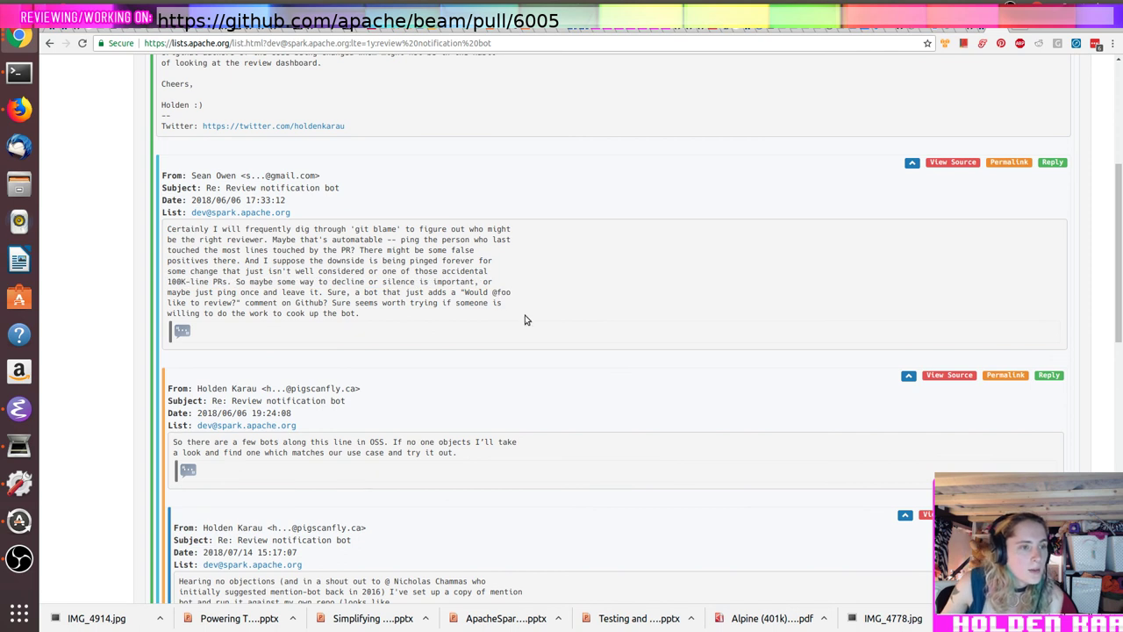
pyautogui.scroll(4, 526, 318)
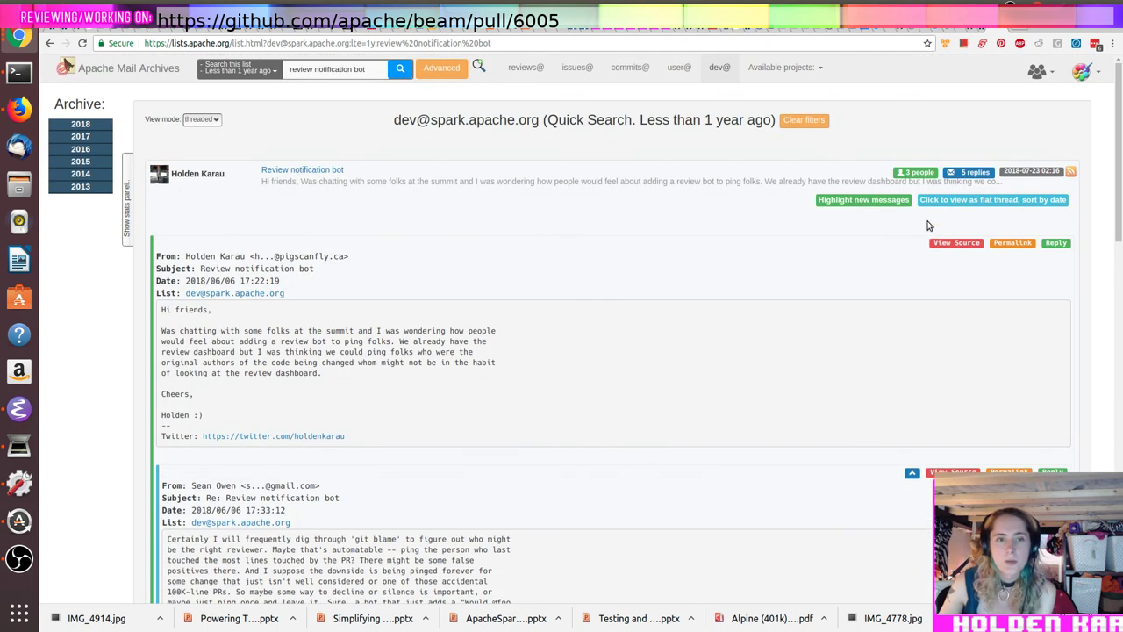
pyautogui.click(1013, 243)
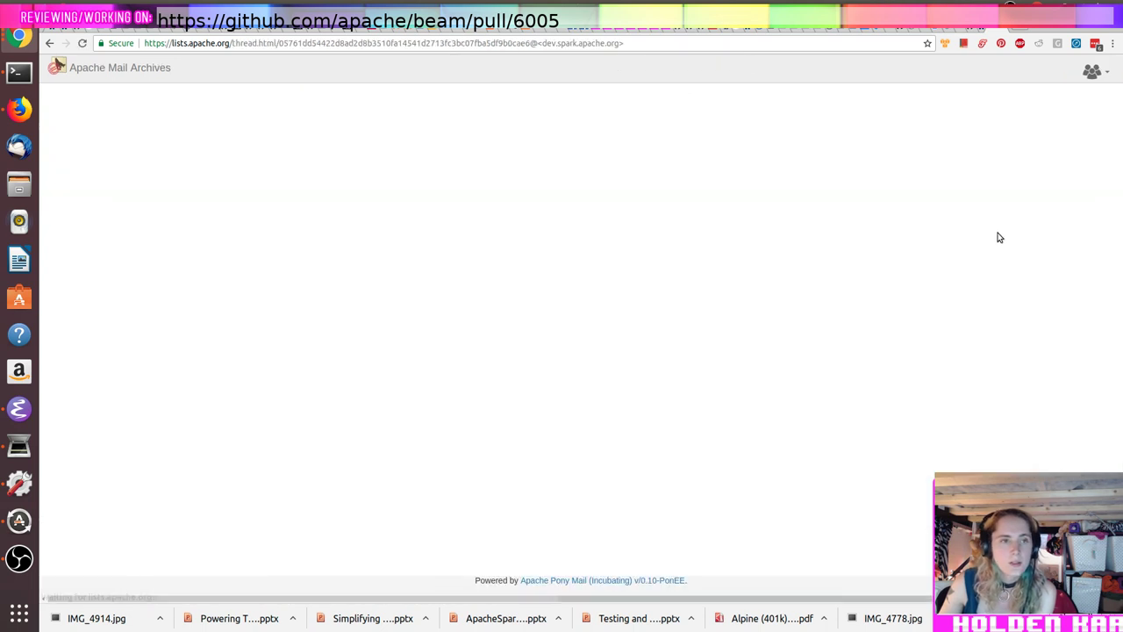
pyautogui.click(680, 38)
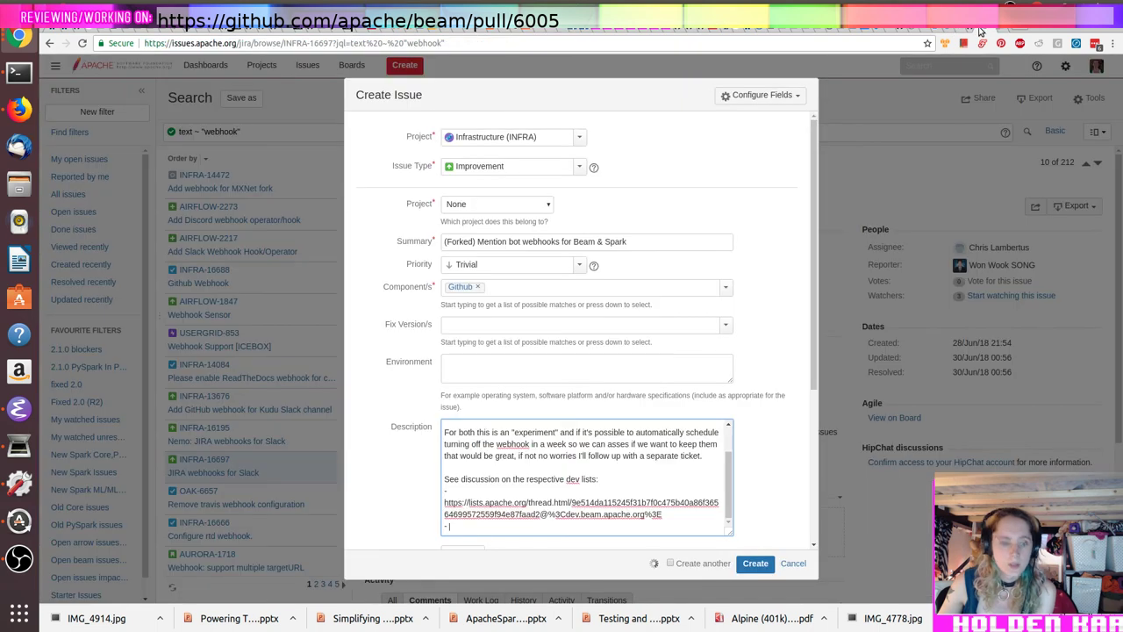
pyautogui.click(973, 33)
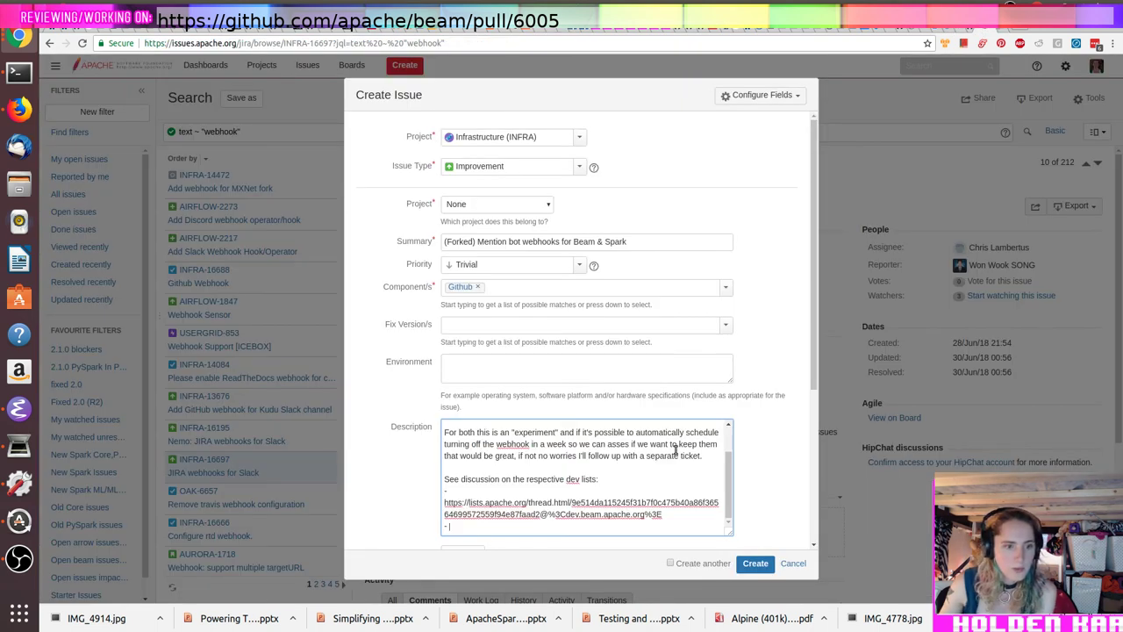
# Step: Paste the Spark thread URL into the description and submit, which fails with 'Project is required'
pyautogui.write('https://lists.apache.org/thread.html/05761dd54422d8ad2d8b3510fa14541d2713fc3bc07fba5df9b0cae6@%3Cdev.spark.apache.org%3E')
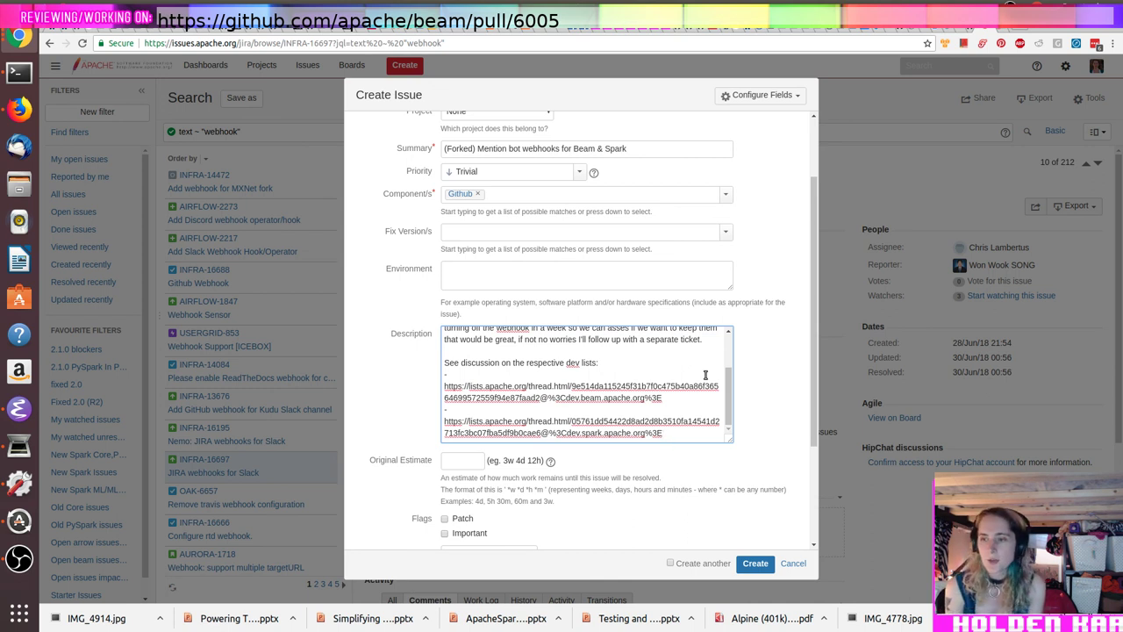
pyautogui.scroll(-3, 754, 393)
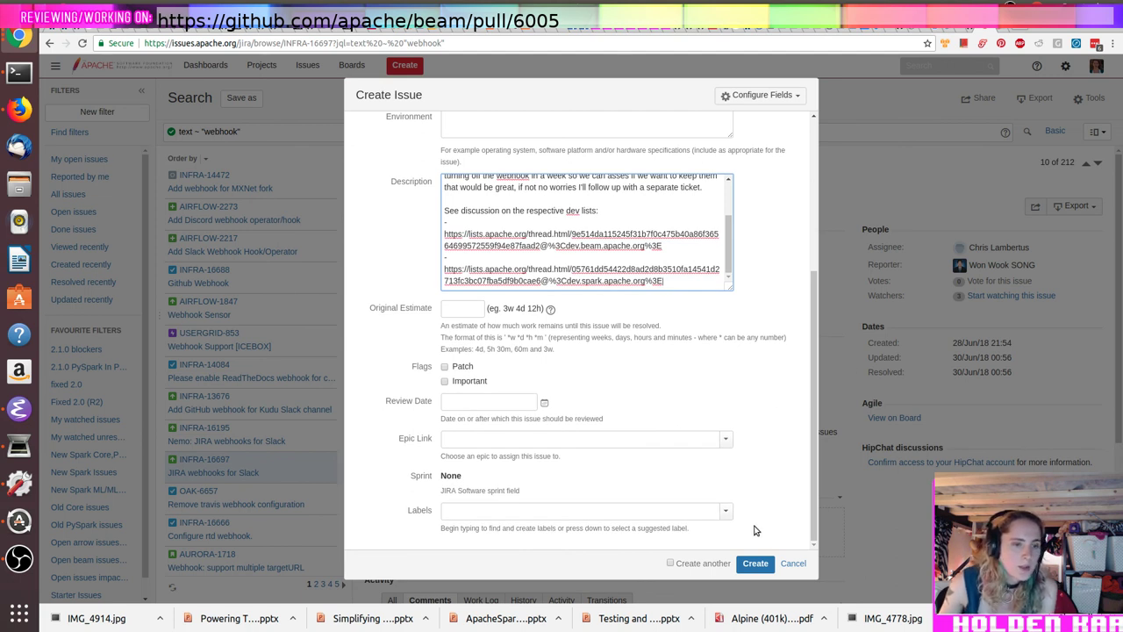
pyautogui.click(752, 564)
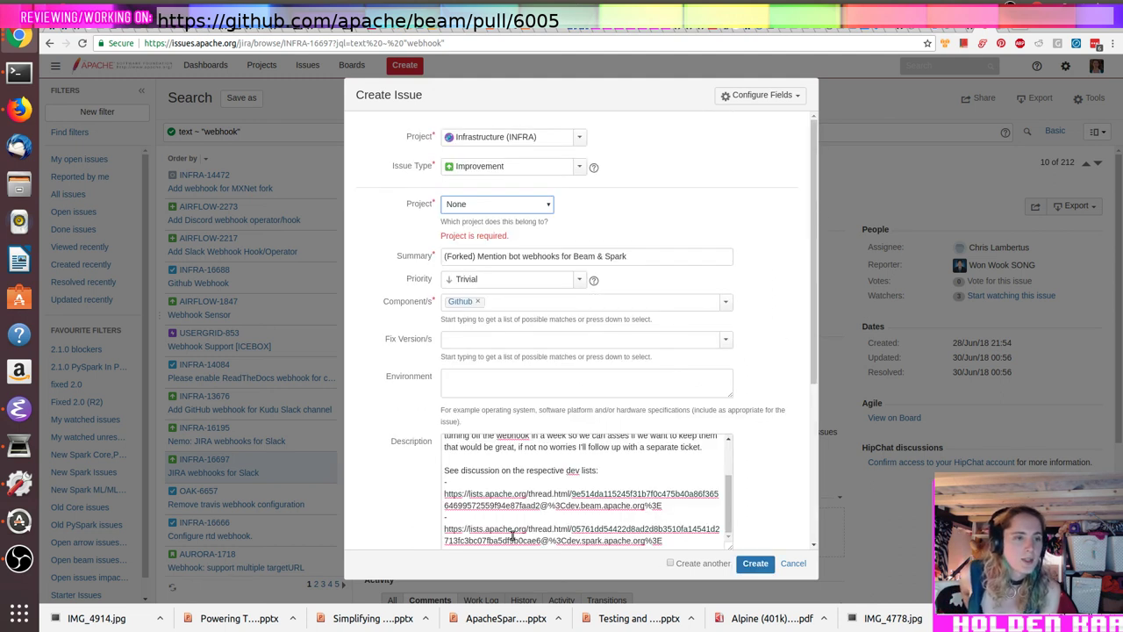
# Step: Set the project to Beam and remove '& Spark' from the summary
pyautogui.click(477, 207)
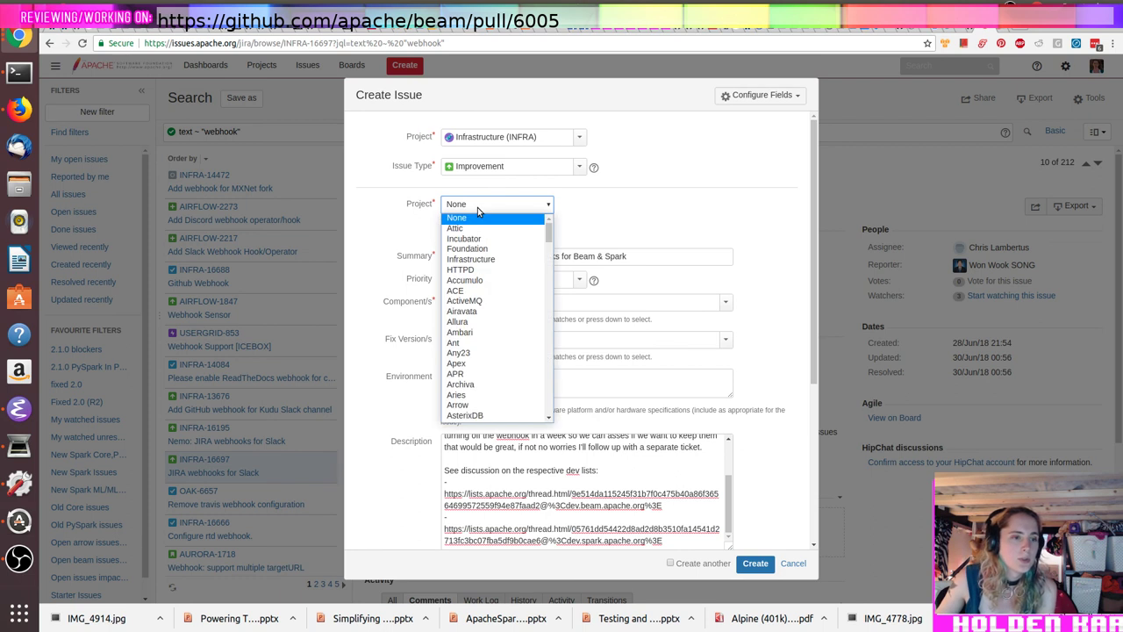
pyautogui.write('beam')
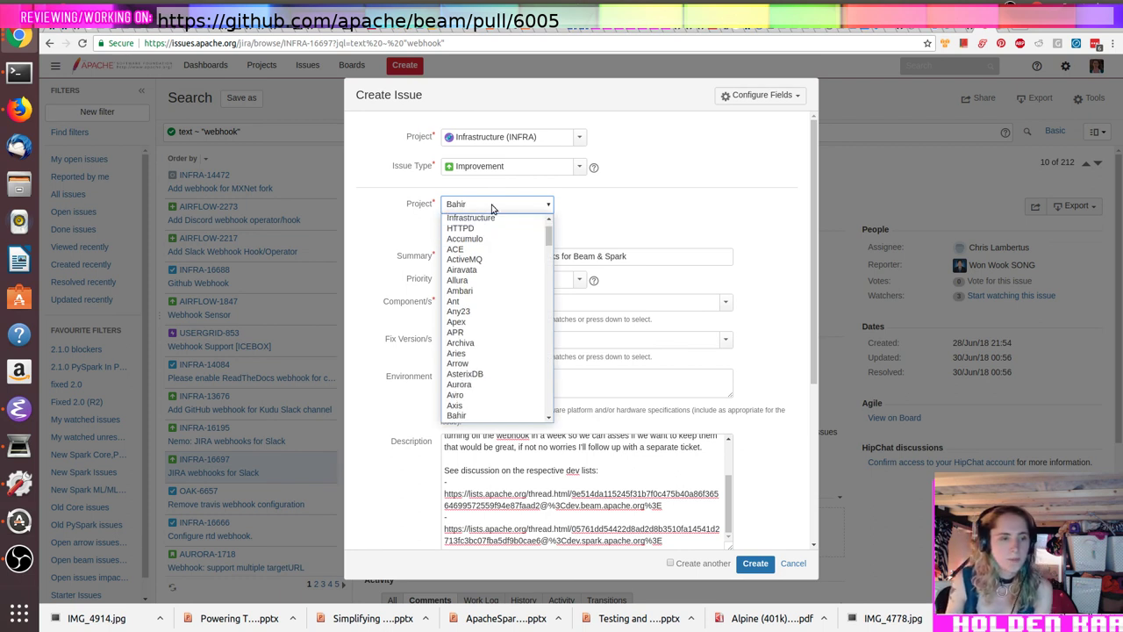
pyautogui.press('Return')
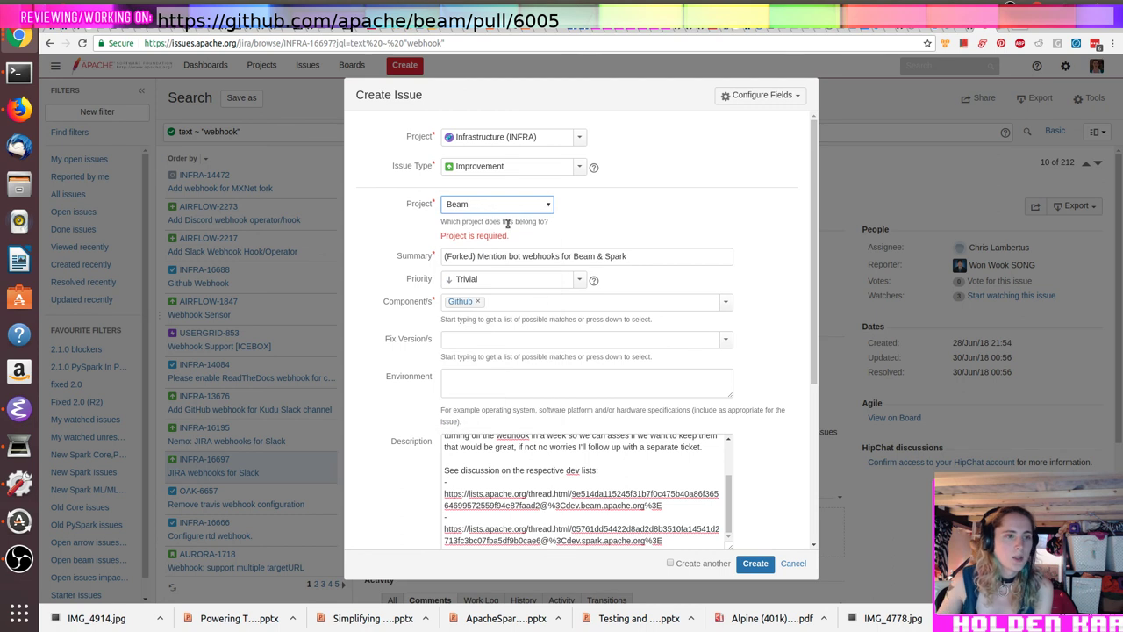
pyautogui.moveTo(598, 257); pyautogui.dragTo(813, 301)
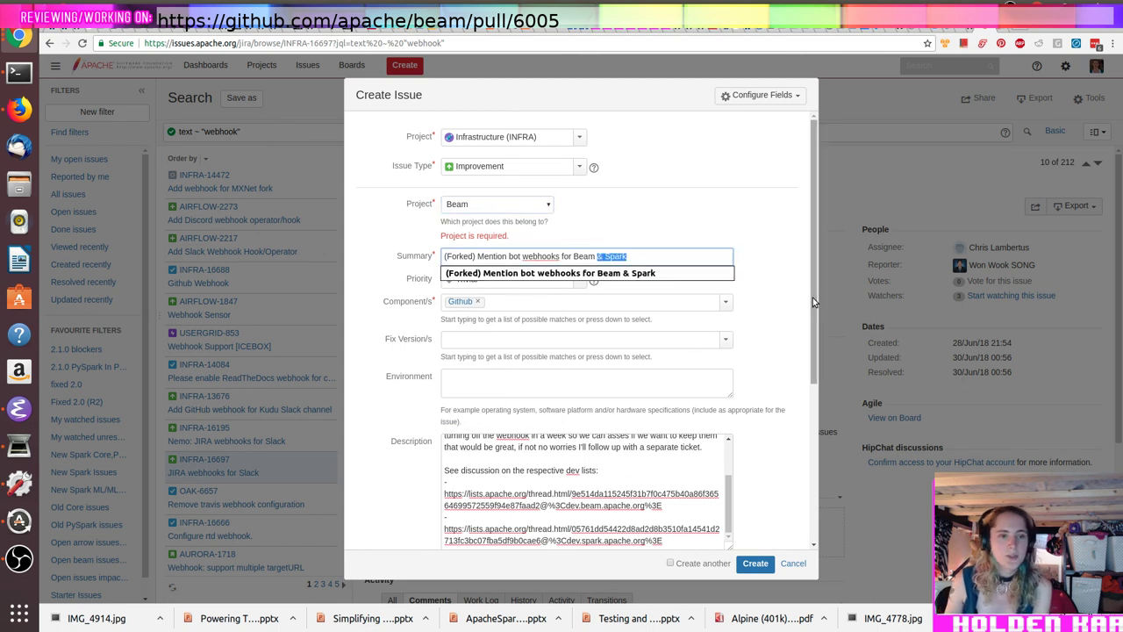
pyautogui.press('BackSpace')
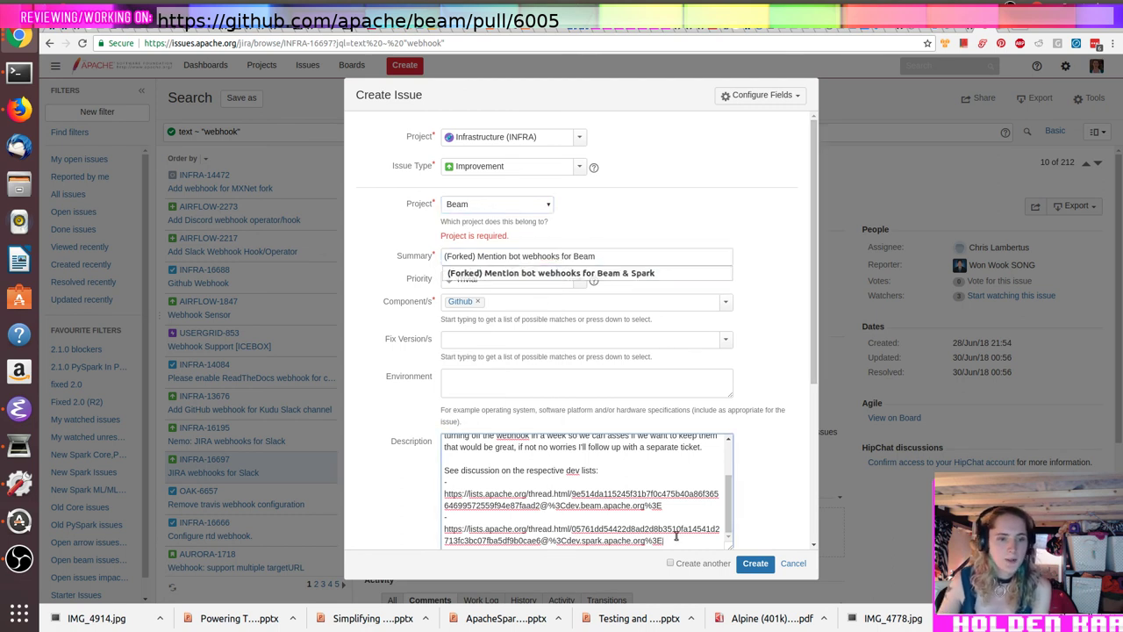
pyautogui.moveTo(676, 537); pyautogui.dragTo(416, 527)
pyautogui.scroll(2, 501, 494)
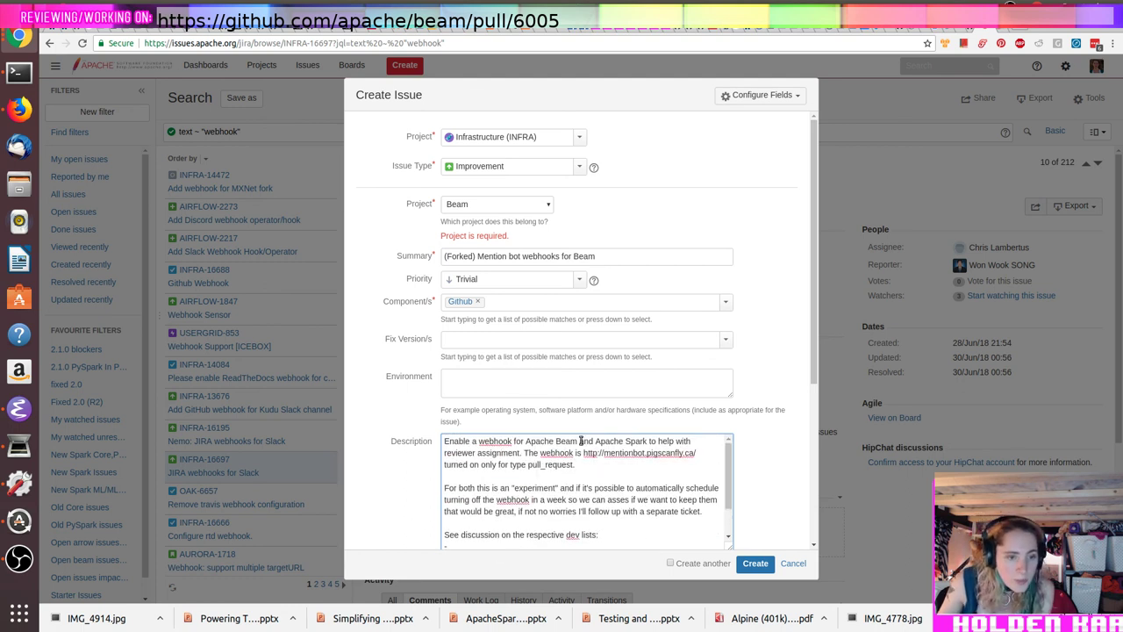
# Step: Strip 'and Apache Spark', the 'For both' wording, the blank line and 'respective' from the description
pyautogui.moveTo(580, 441); pyautogui.dragTo(648, 443)
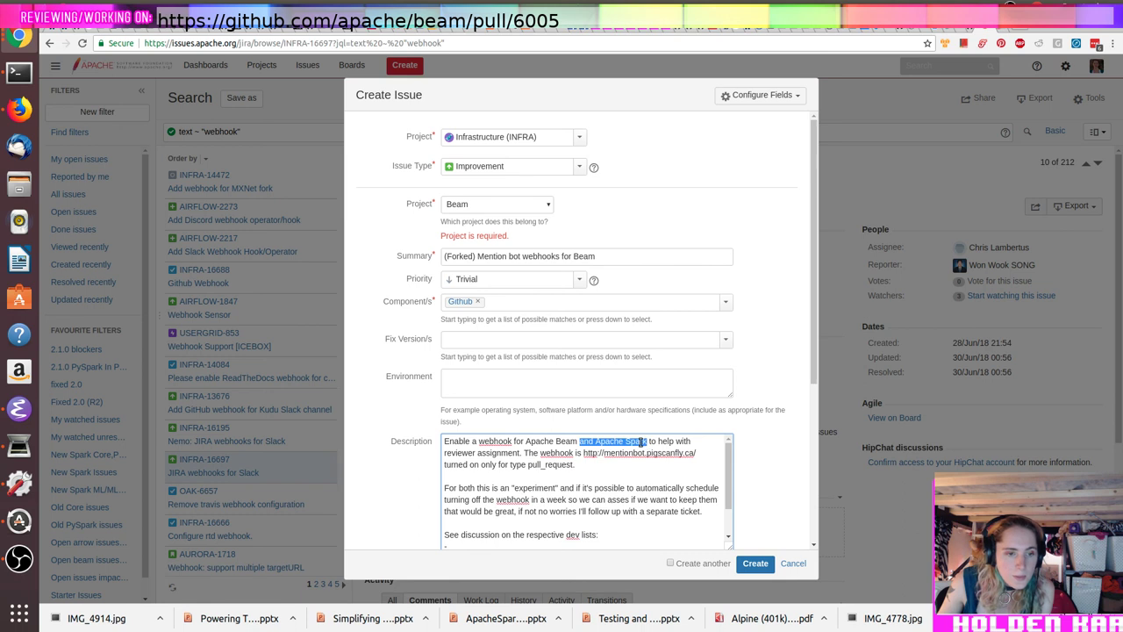
pyautogui.press('BackSpace')
pyautogui.press('BackSpace')
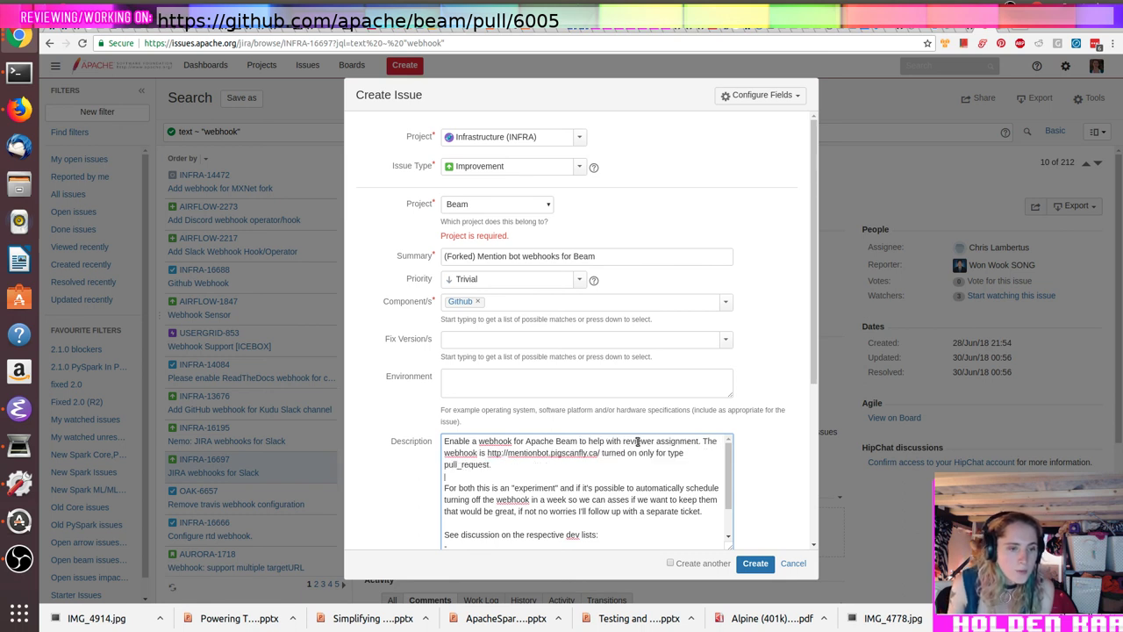
pyautogui.press('Delete')
pyautogui.press('Delete')
pyautogui.press('Delete')
pyautogui.press('Delete')
pyautogui.press('Delete')
pyautogui.press('Delete')
pyautogui.press('Delete')
pyautogui.press('Delete')
pyautogui.press('Delete')
pyautogui.press('Delete')
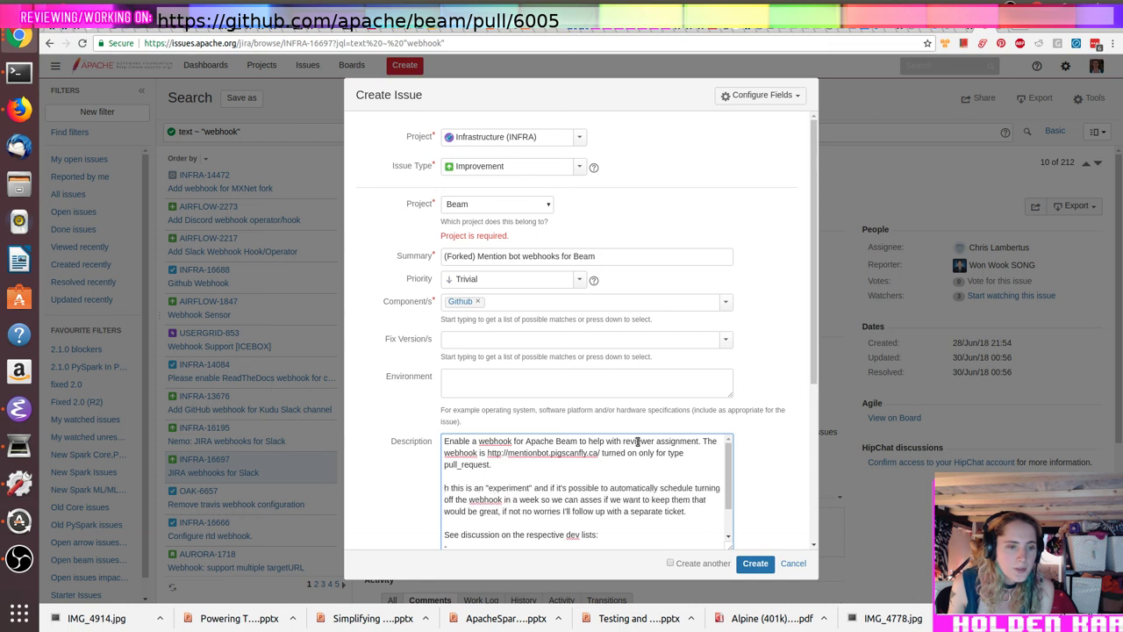
pyautogui.write('T')
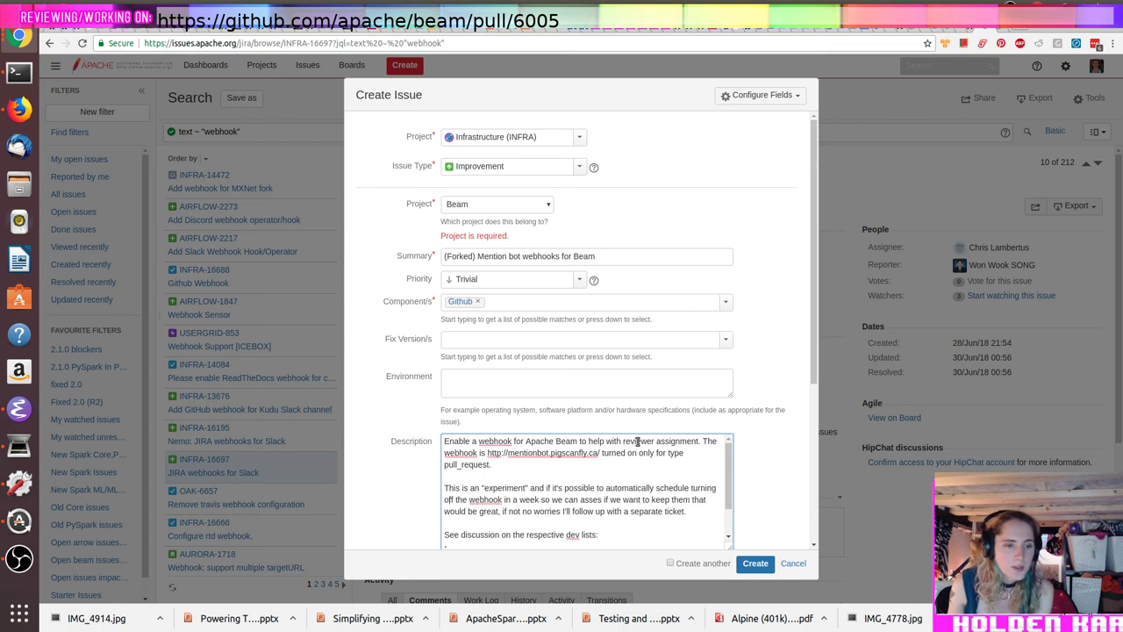
pyautogui.scroll(-2, 638, 442)
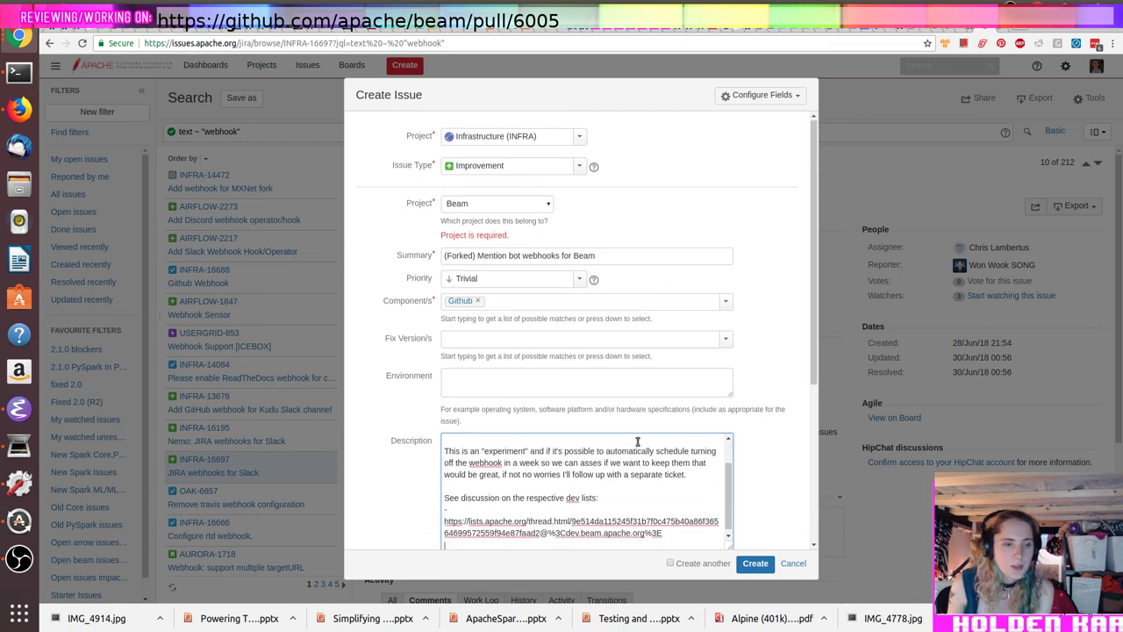
pyautogui.press('BackSpace')
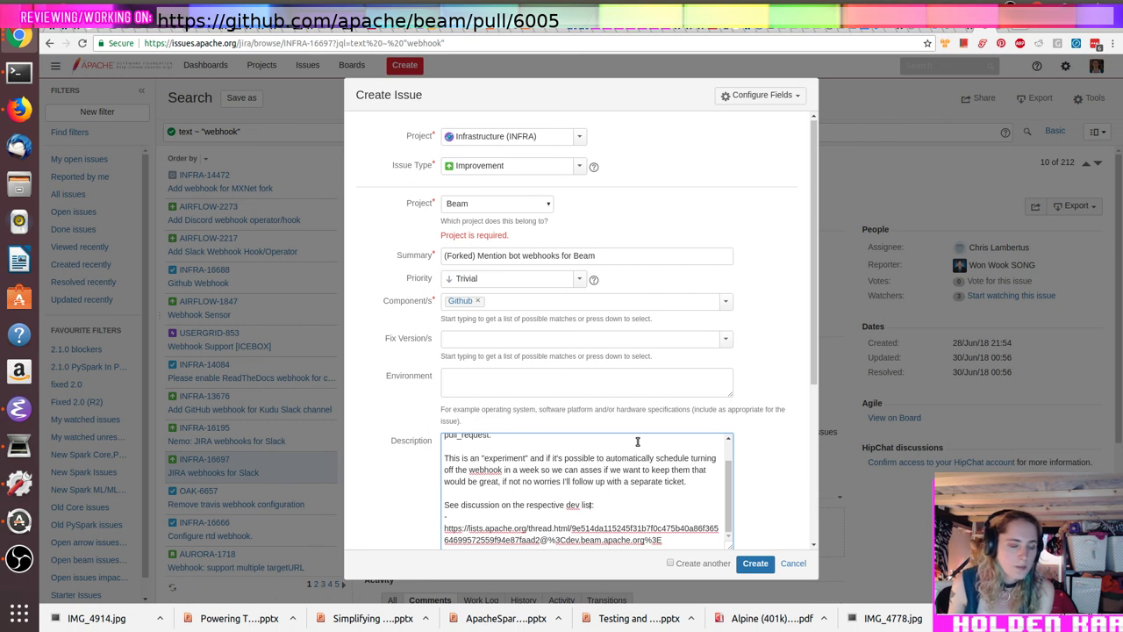
pyautogui.press('BackSpace')
pyautogui.press('BackSpace')
pyautogui.press('BackSpace')
pyautogui.press('BackSpace')
pyautogui.press('BackSpace')
pyautogui.press('BackSpace')
pyautogui.press('BackSpace')
pyautogui.press('BackSpace')
pyautogui.press('BackSpace')
pyautogui.press('BackSpace')
pyautogui.press('BackSpace')
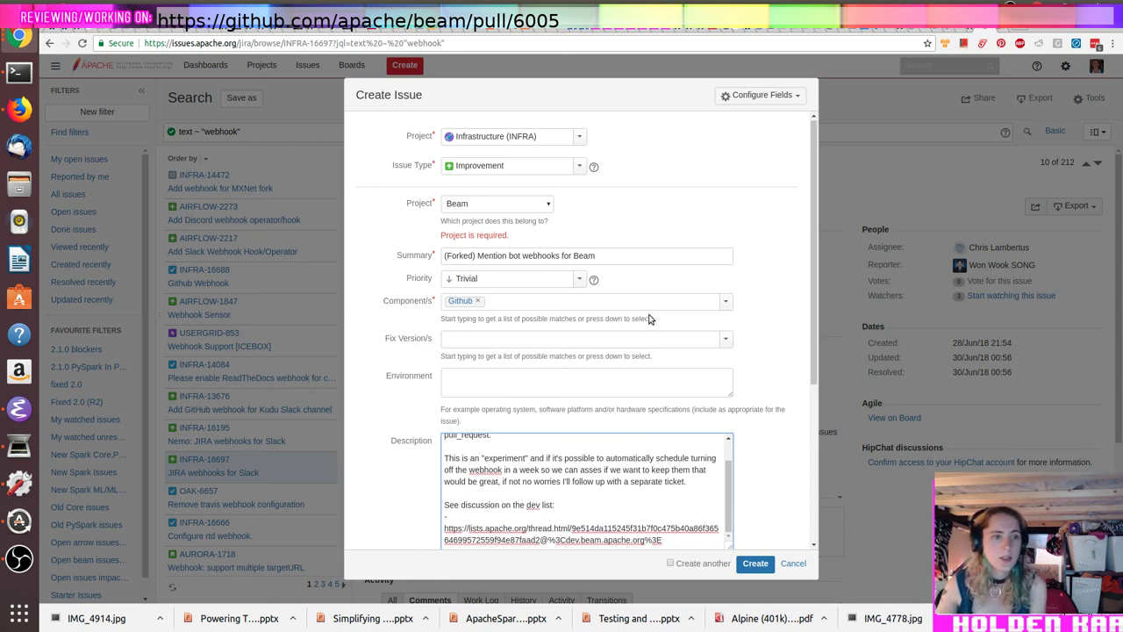
pyautogui.scroll(-4, 647, 254)
pyautogui.scroll(5, 529, 250)
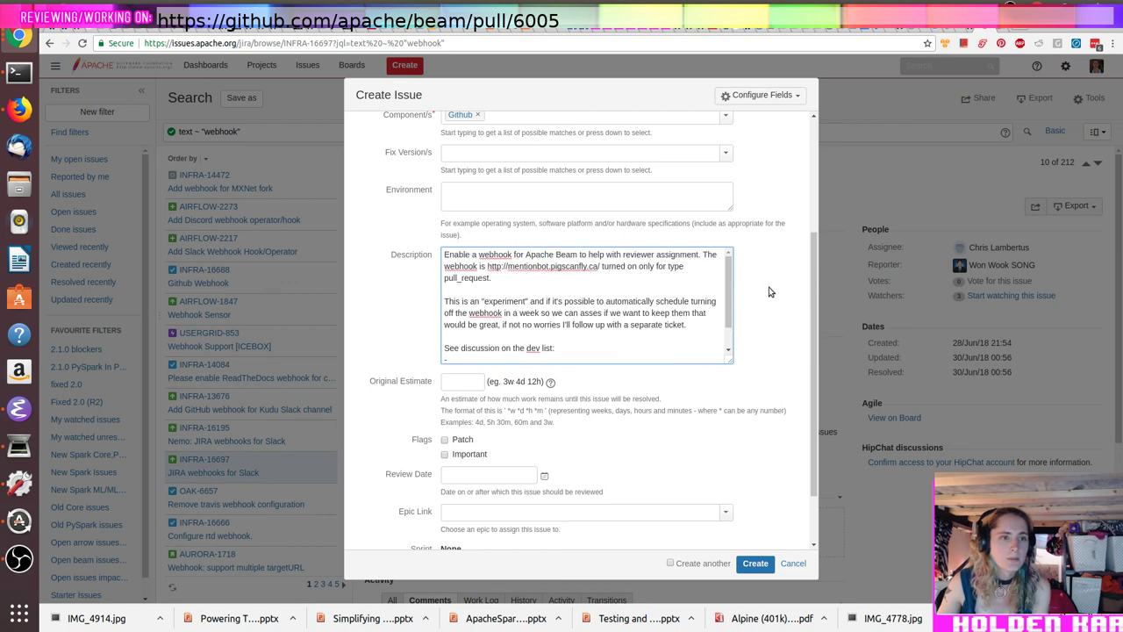
# Step: Replace the '(Forked)' summary prefix with 'Add'
pyautogui.click(453, 255)
pyautogui.doubleClick(454, 255)
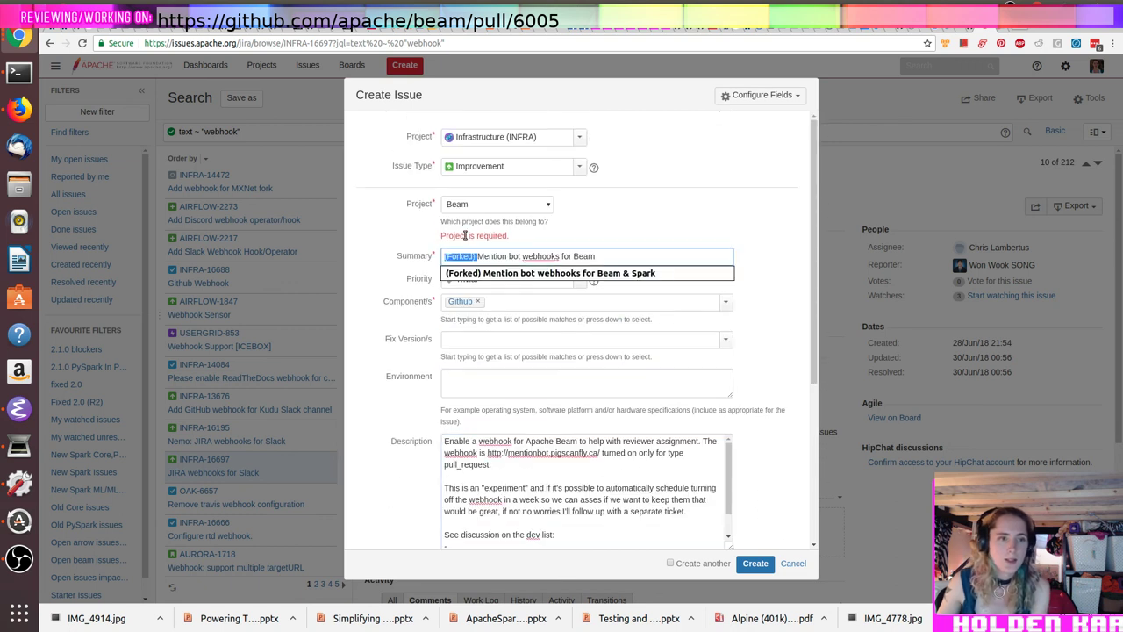
pyautogui.press('BackSpace')
pyautogui.write('Add')
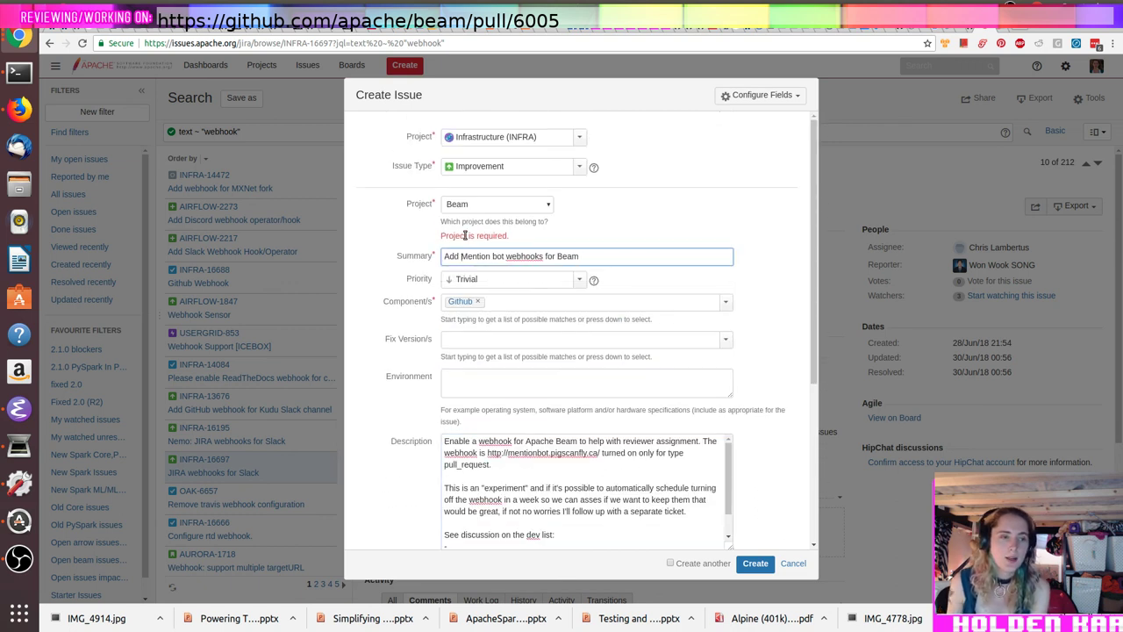
pyautogui.press('Right')
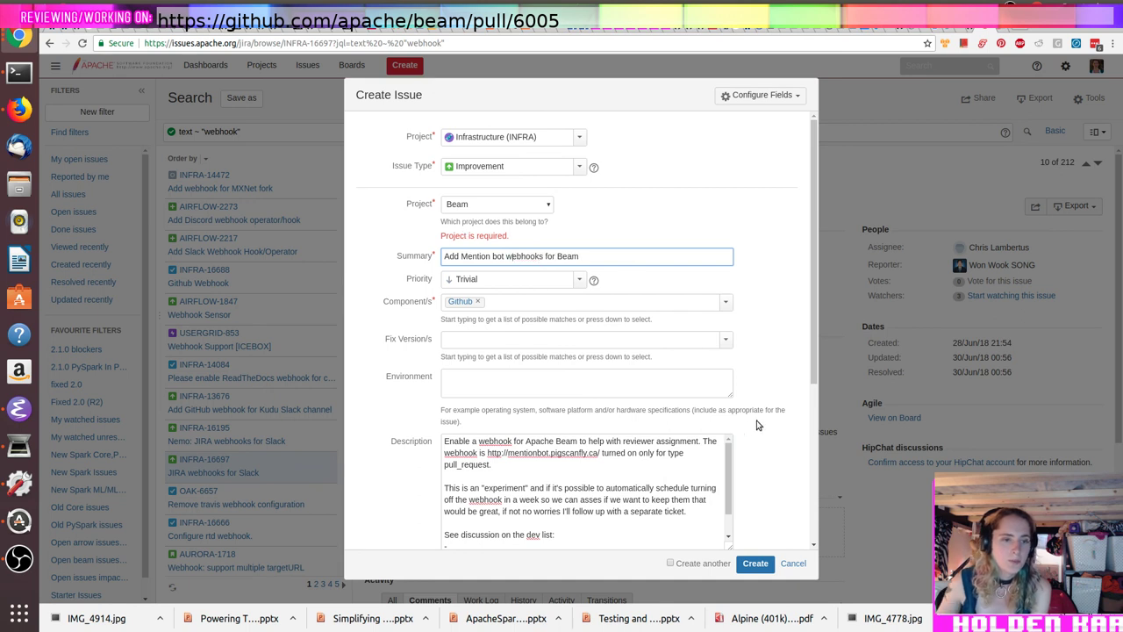
# Step: Append a note that this mentionbot filters out inactive contributors as requested, then create the issue
pyautogui.scroll(-3, 751, 425)
pyautogui.click(545, 346)
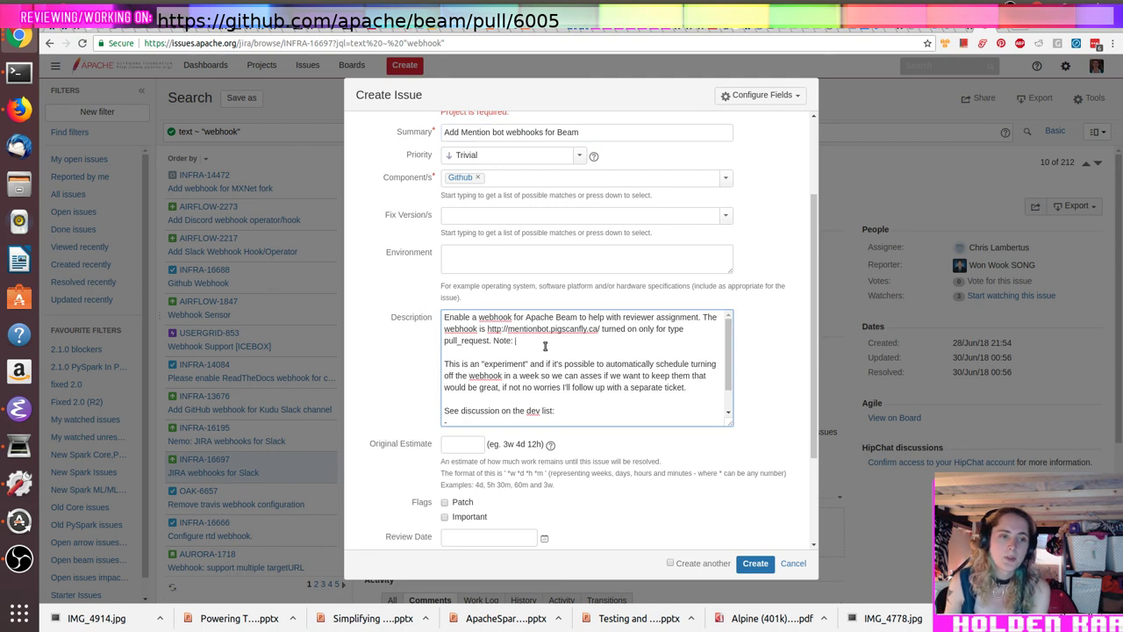
pyautogui.write('Note: this is a different version of mentionbot for Beam')
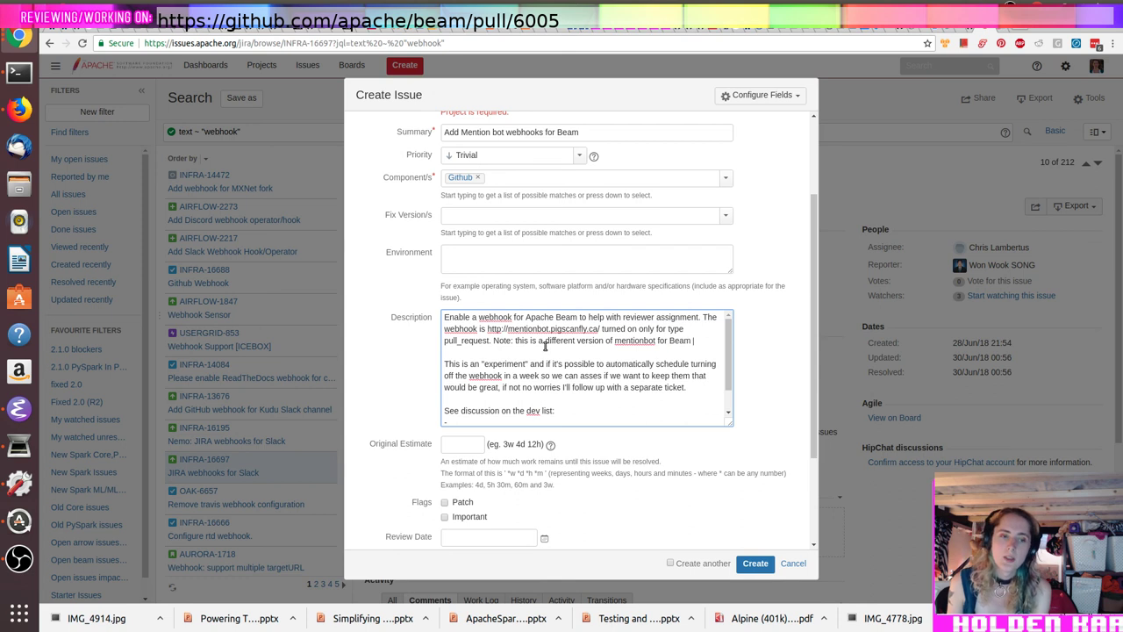
pyautogui.write('lters out old contributors as request')
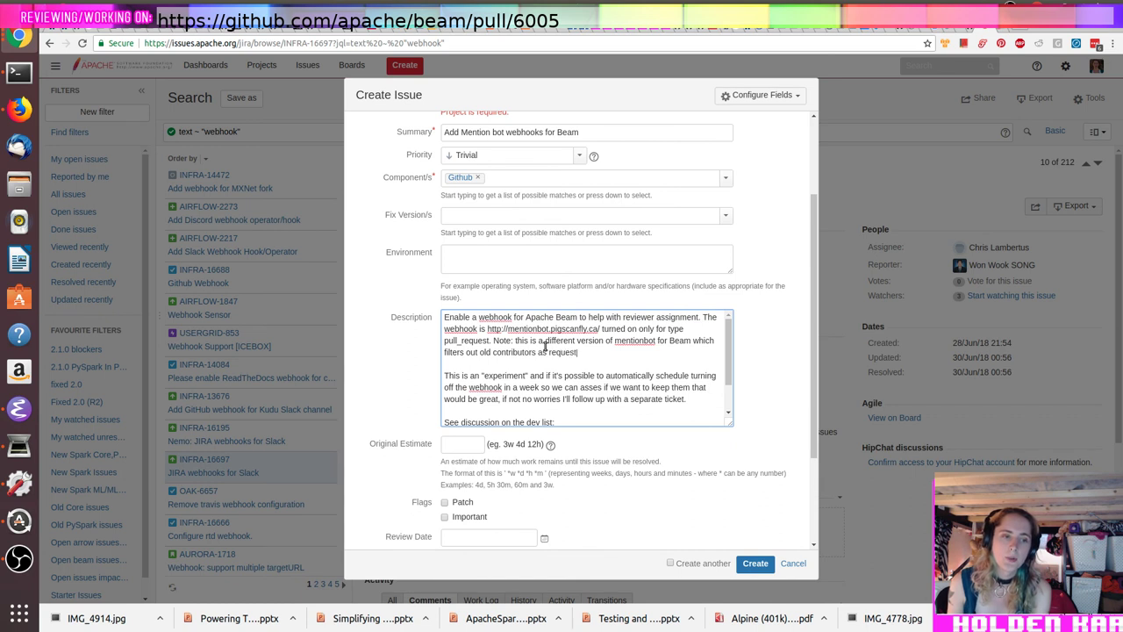
pyautogui.write('ed on the dev lis')
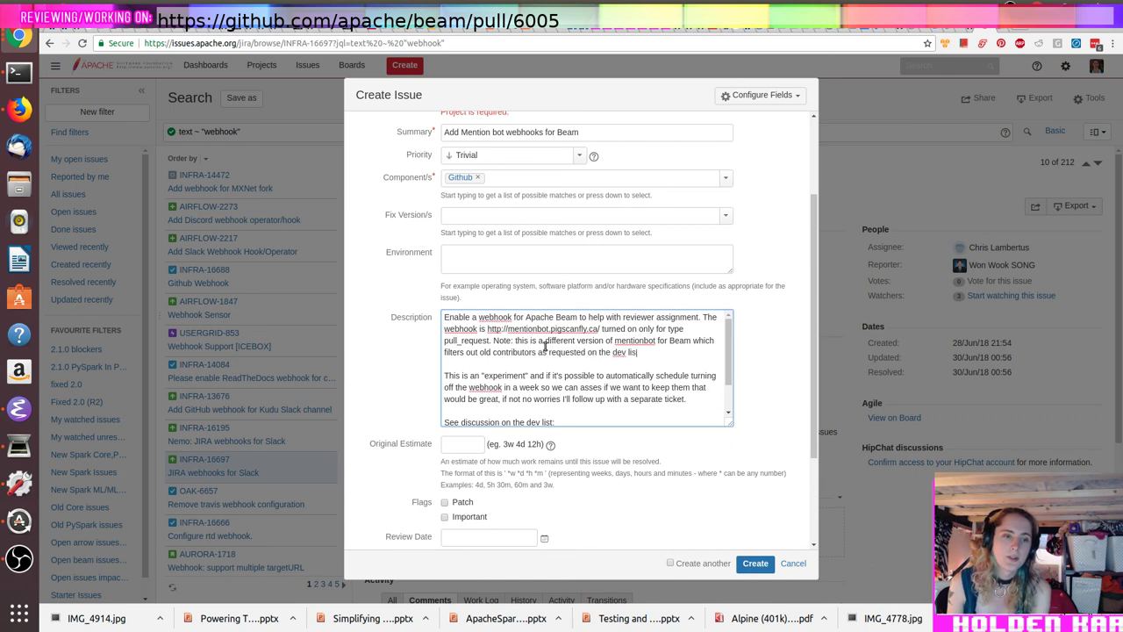
pyautogui.scroll(-4, 544, 345)
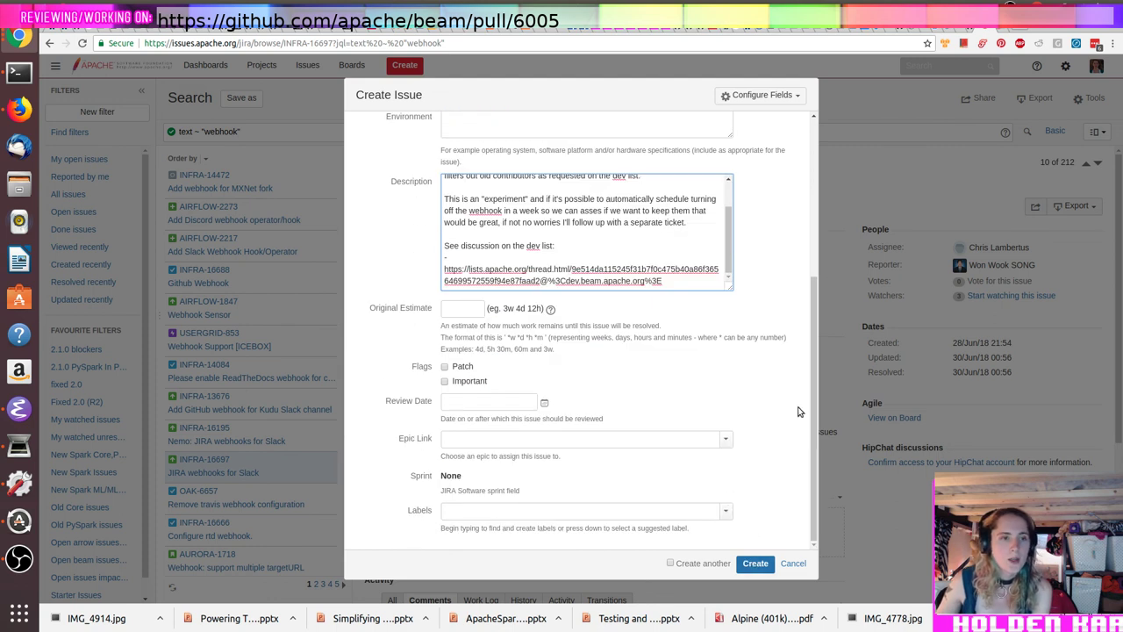
pyautogui.scroll(3, 797, 401)
pyautogui.scroll(1, 607, 349)
pyautogui.doubleClick(486, 330)
pyautogui.write('inactive')
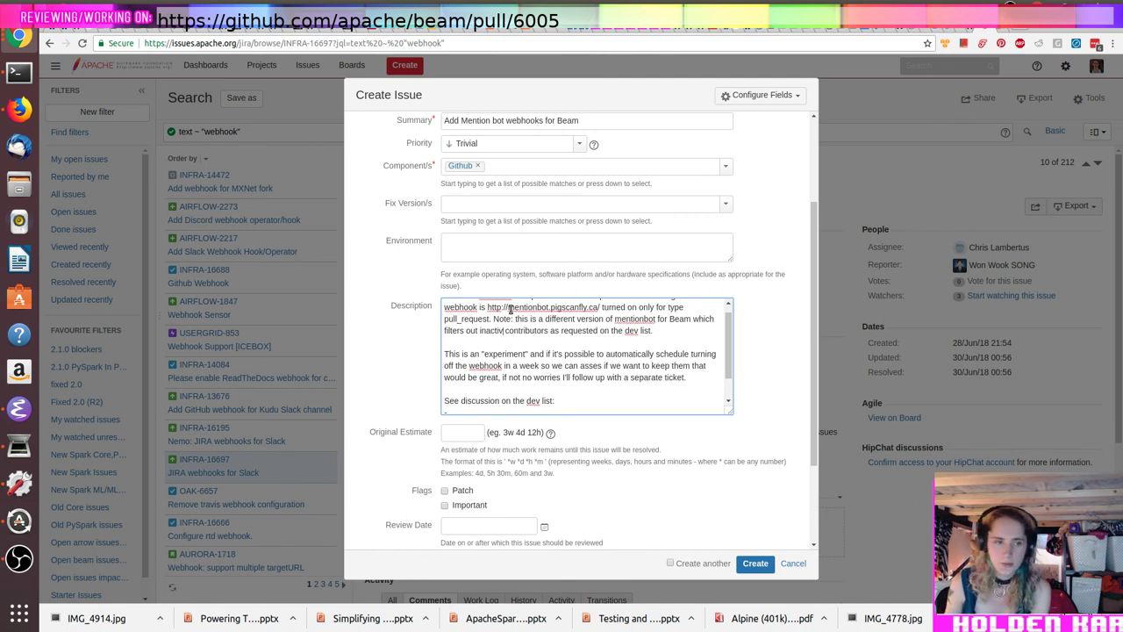
pyautogui.scroll(-3, 755, 487)
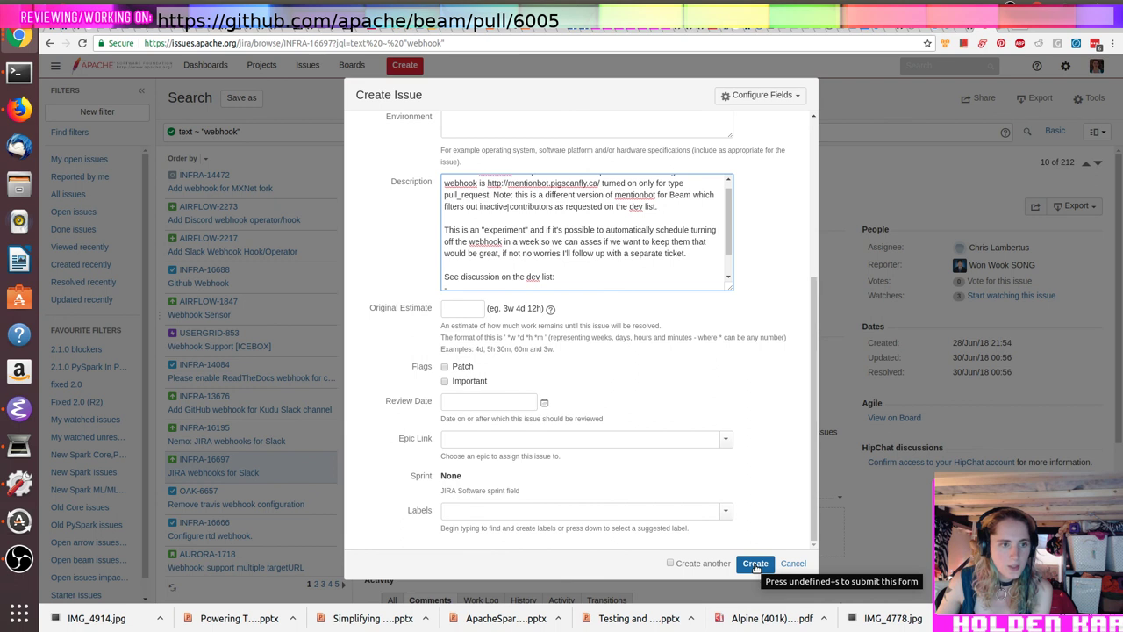
pyautogui.scroll(-2, 532, 220)
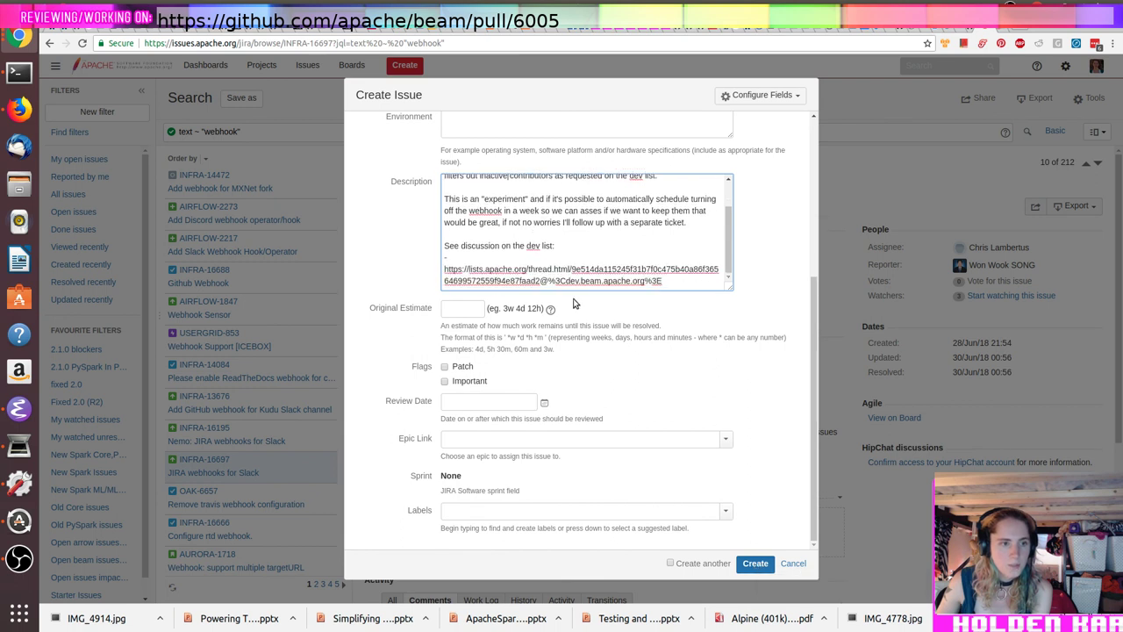
pyautogui.click(750, 563)
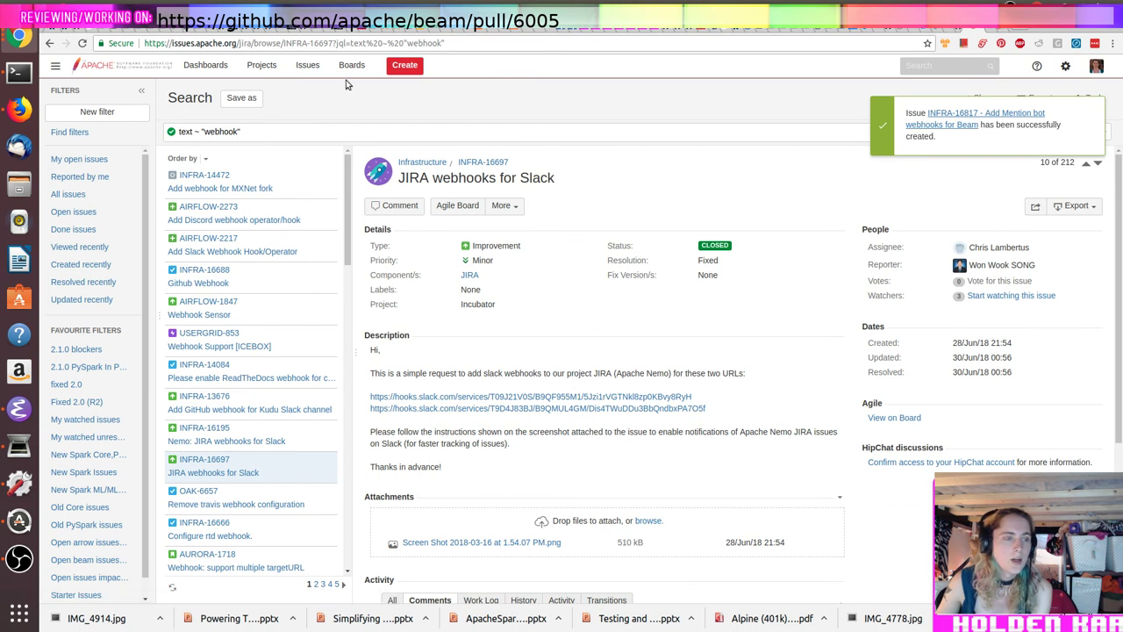
# Step: Start a new issue in the Spark project with Trivial priority
pyautogui.click(405, 65)
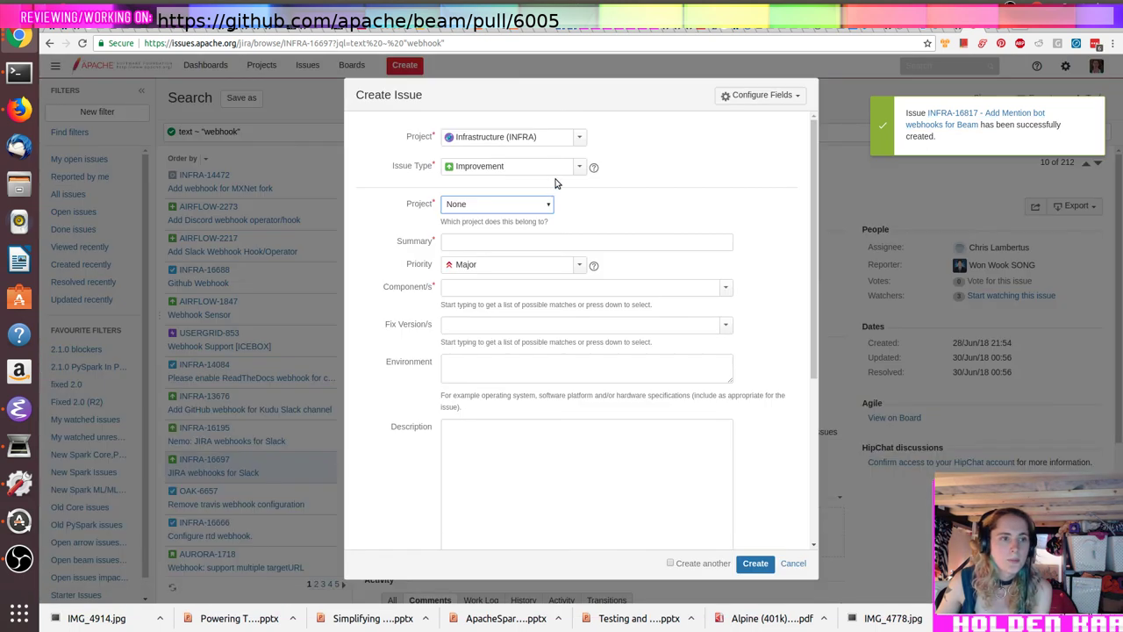
pyautogui.click(547, 204)
pyautogui.write('spam')
pyautogui.press('Down')
pyautogui.press('Return')
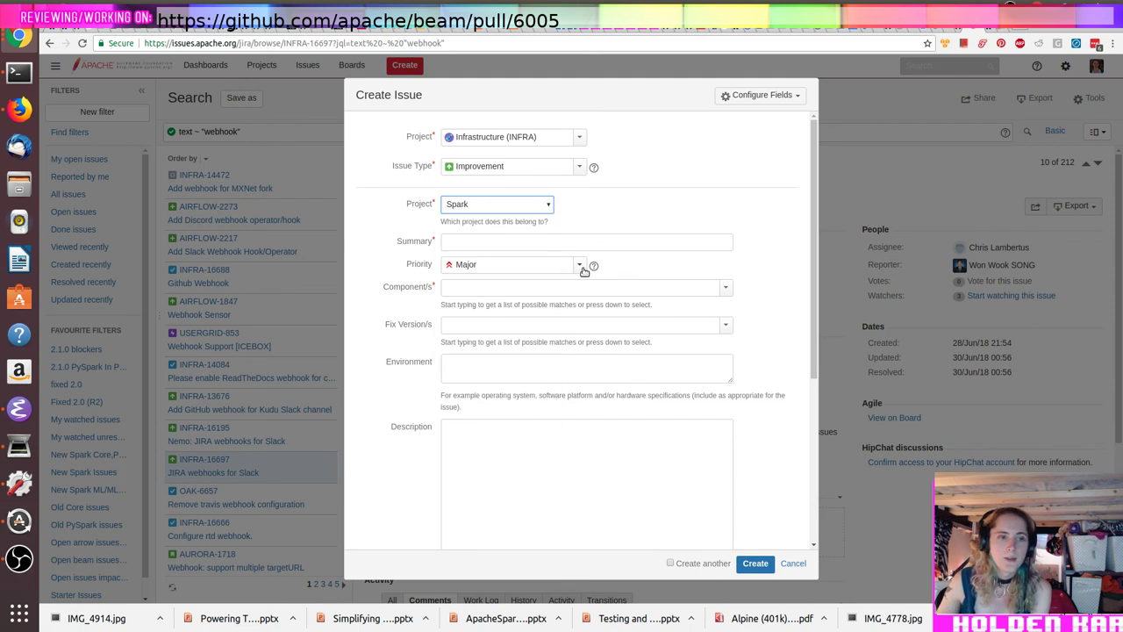
pyautogui.click(581, 266)
pyautogui.click(537, 325)
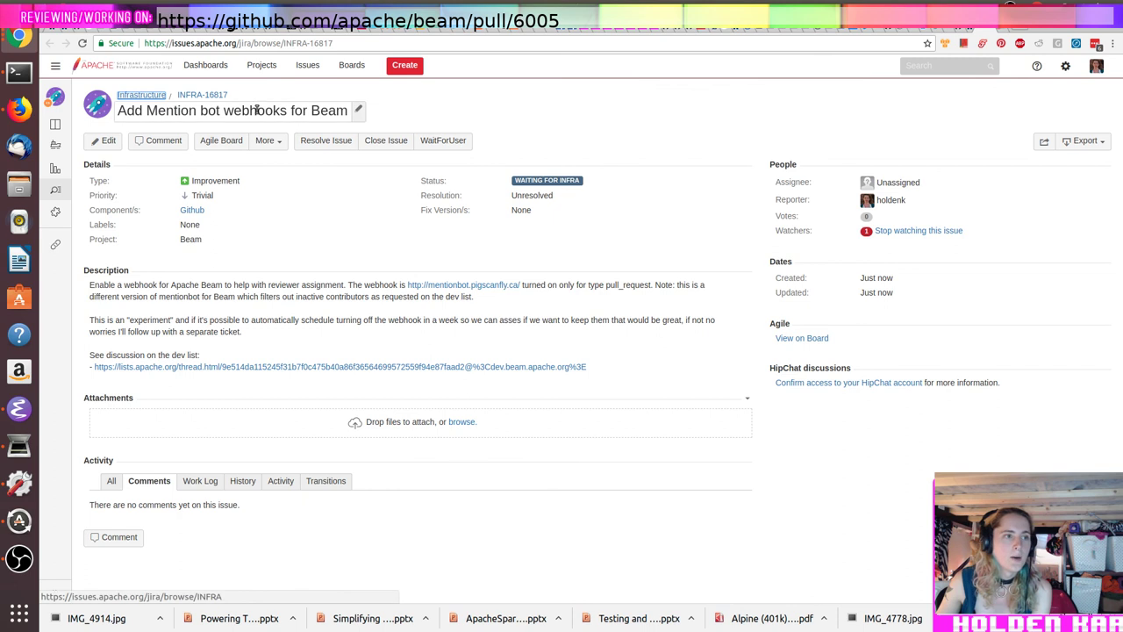
# Step: Copy the Beam issue's title into the new issue's summary
pyautogui.tripleClick(257, 109)
pyautogui.hotkey('ctrl', 'c')
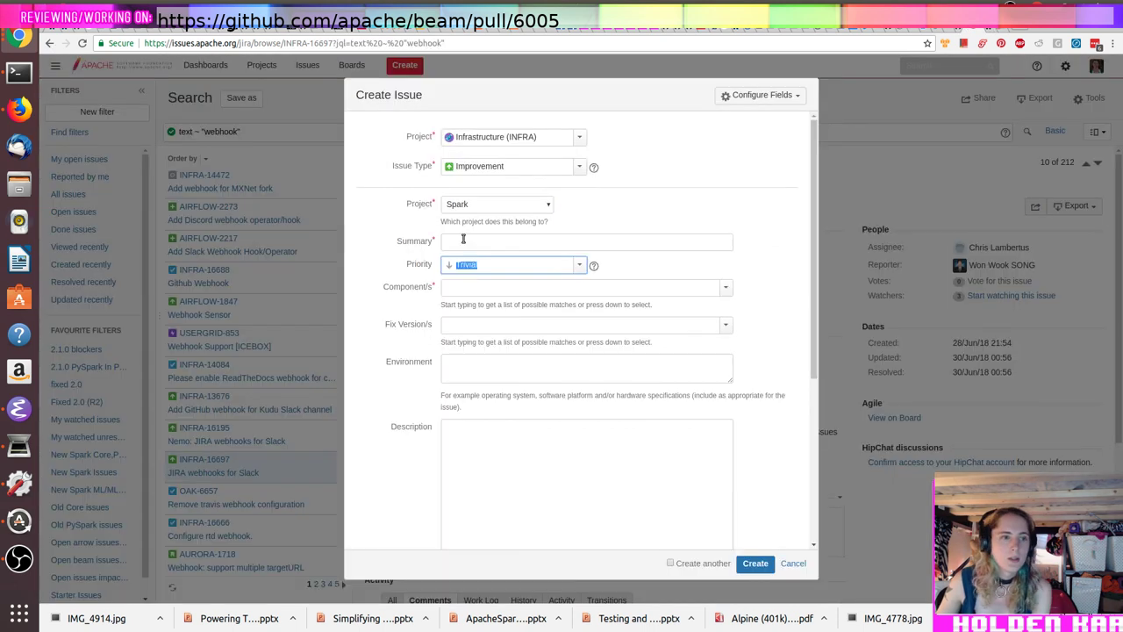
pyautogui.click(463, 240)
pyautogui.hotkey('ctrl', 'v')
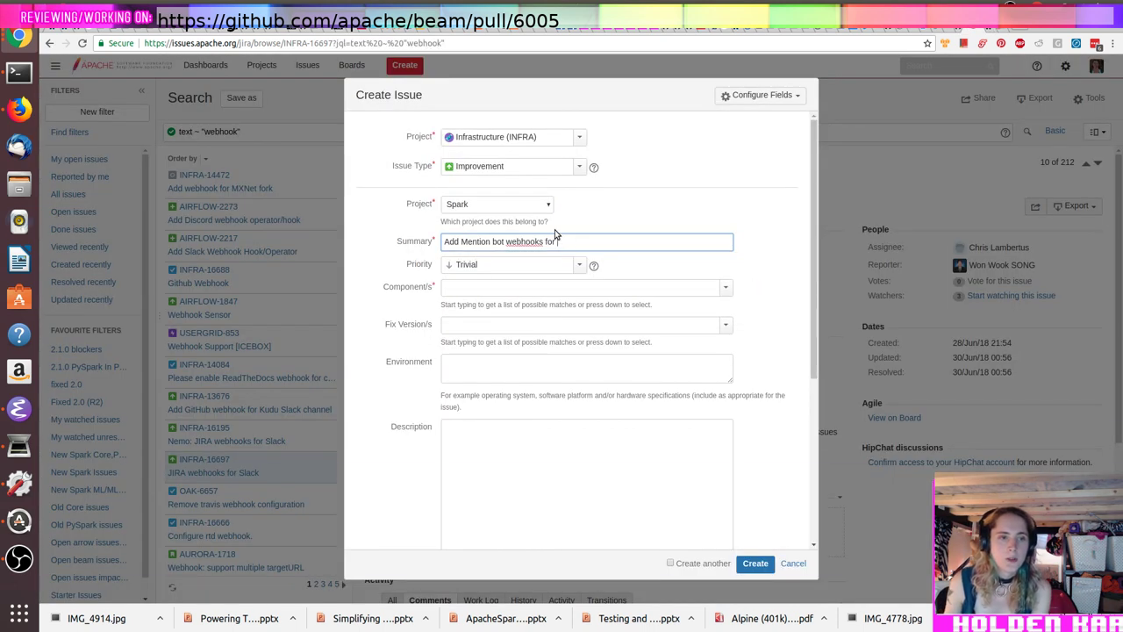
pyautogui.press('Tab')
pyautogui.press('Tab')
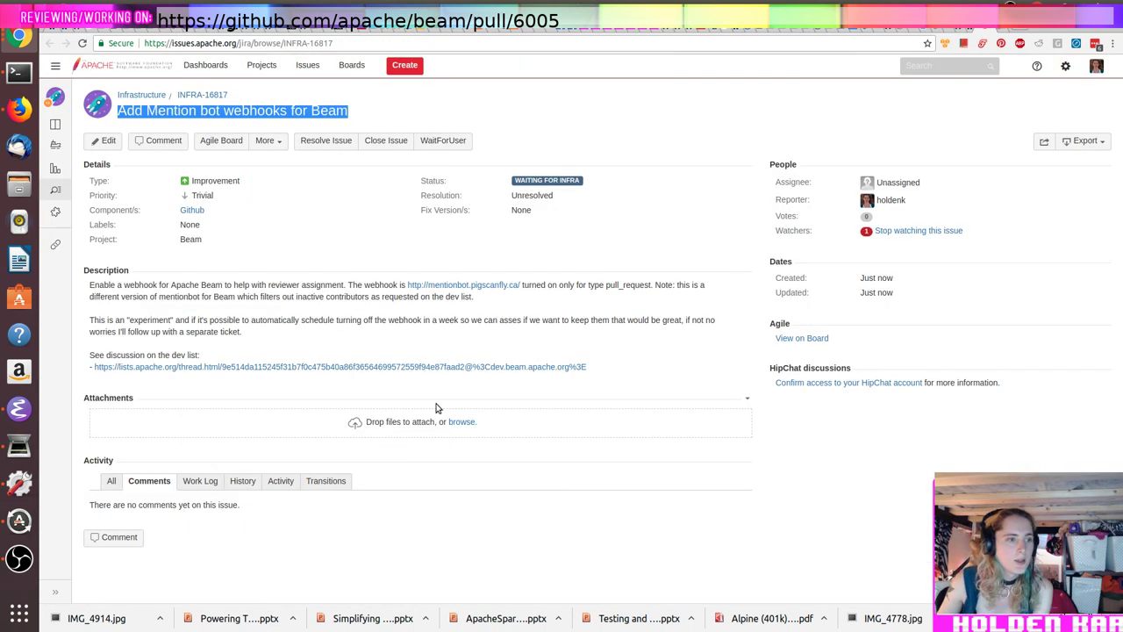
# Step: Reuse the Beam description, swapping its Beam thread link for the Spark dev-list thread link
pyautogui.moveTo(631, 373); pyautogui.dragTo(87, 291)
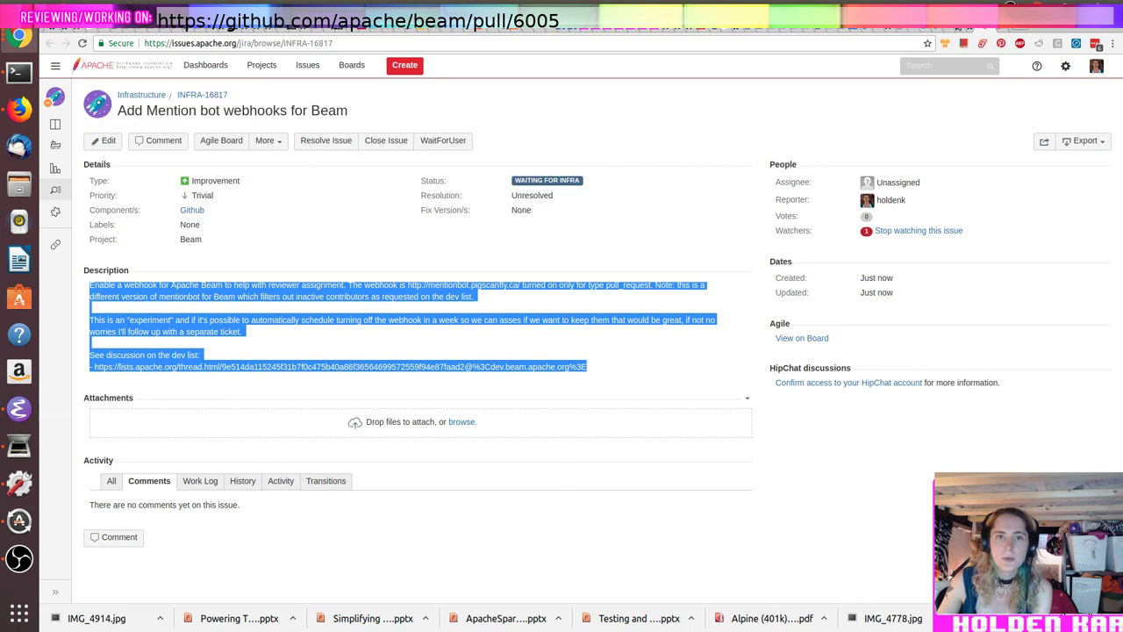
pyautogui.click(972, 32)
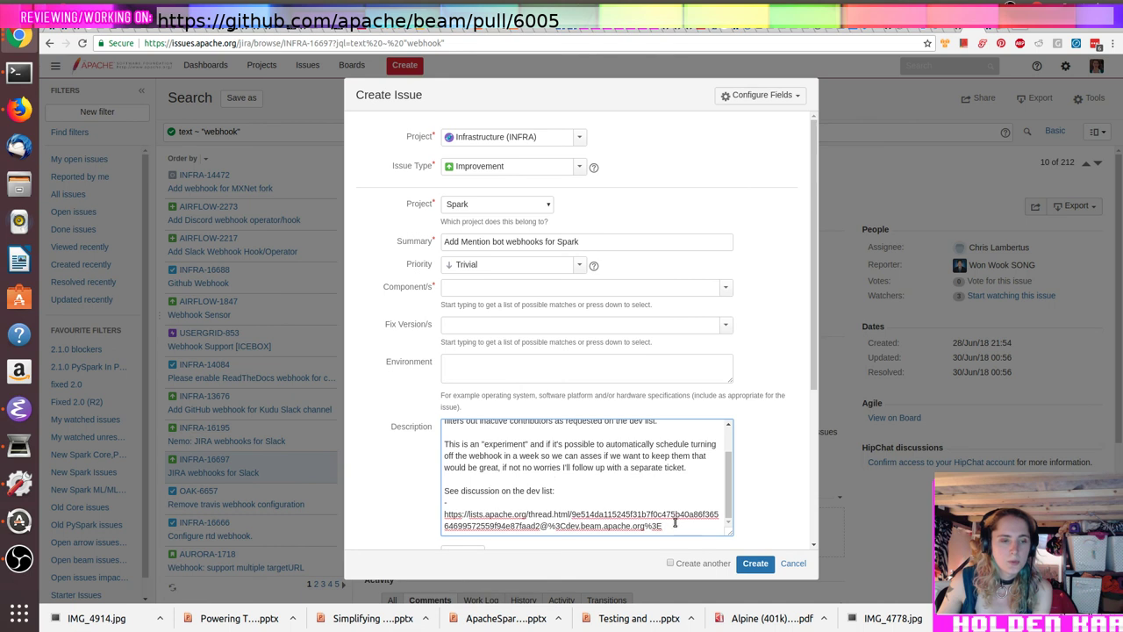
pyautogui.moveTo(663, 527); pyautogui.dragTo(441, 518)
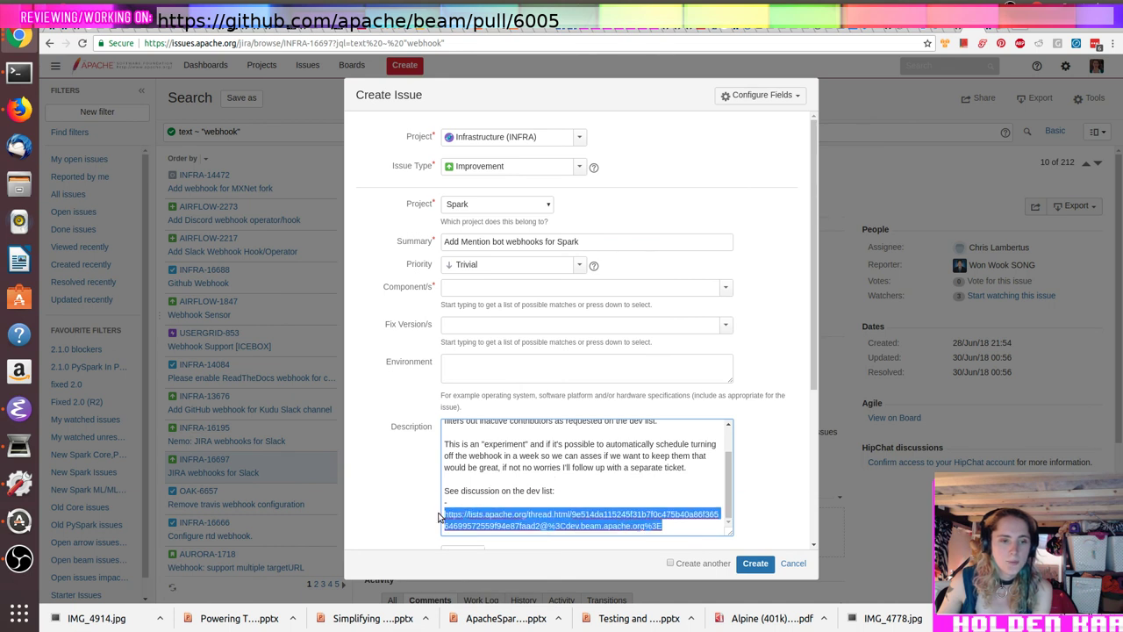
pyautogui.press('BackSpace')
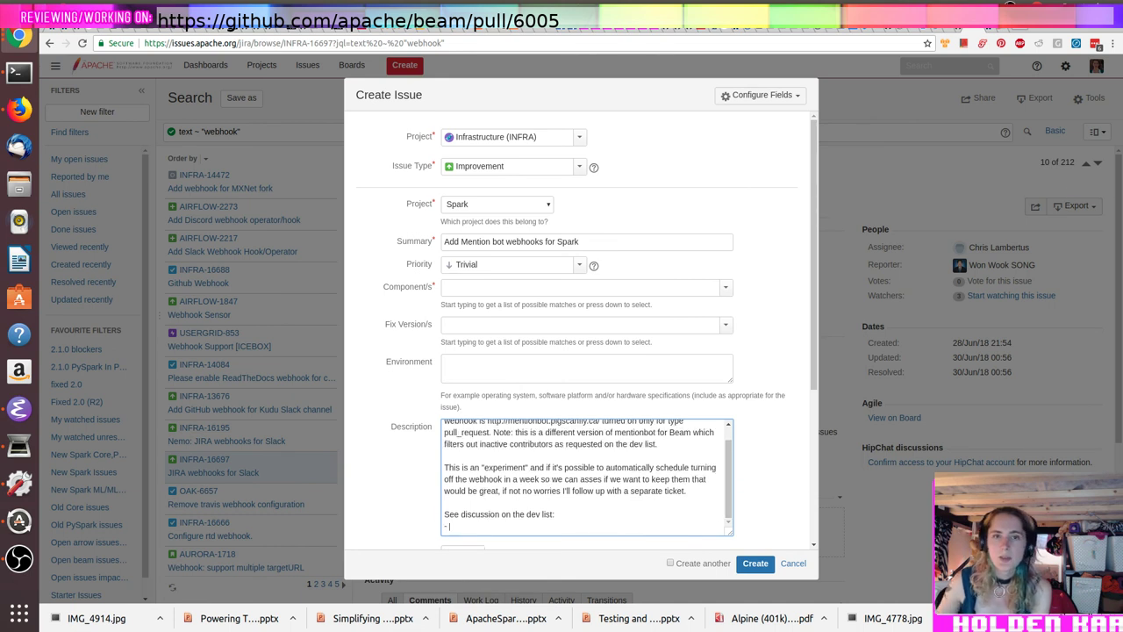
pyautogui.click(974, 31)
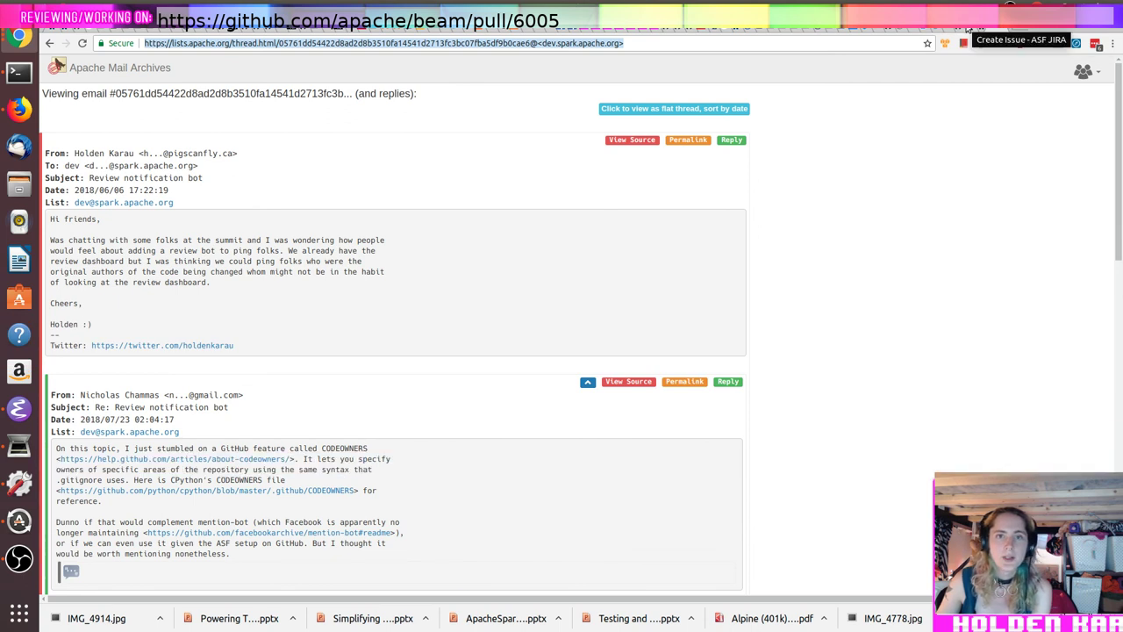
pyautogui.click(968, 29)
pyautogui.write('https://lists.apache.org/thread.html/05761dd54422d8ad2d8b3510fa14541d2713fc3bc07fba5df9b0cae6@%3Cdev.spark.apache.org%3E')
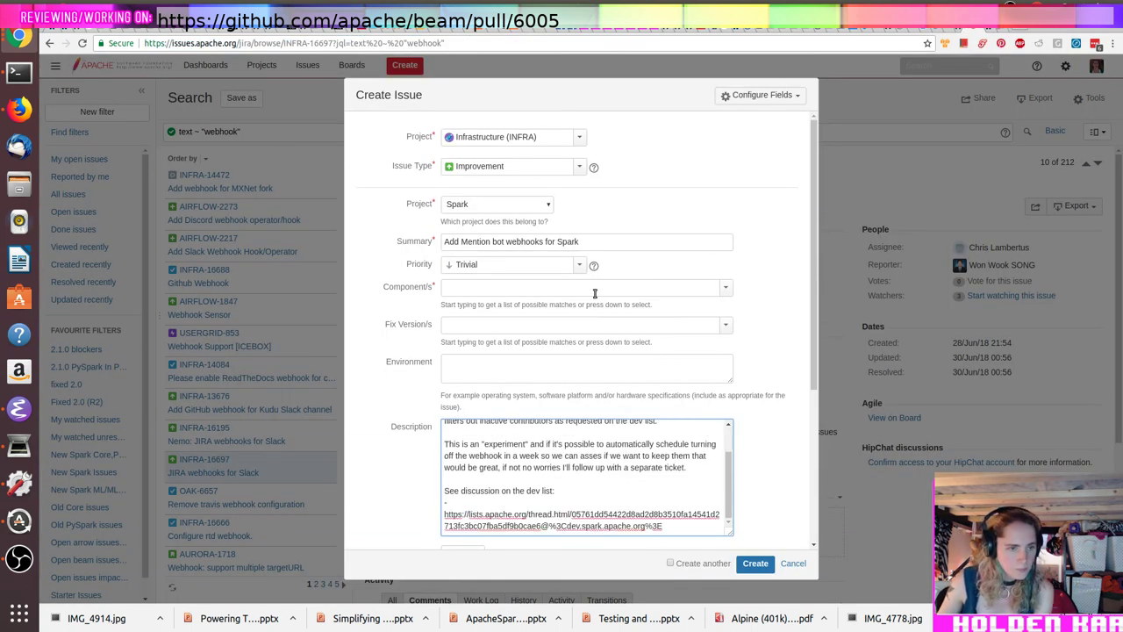
# Step: Add the Github component, change Beam to Spark in the description, and delete the Beam-specific note
pyautogui.click(604, 290)
pyautogui.write('githu')
pyautogui.press('Return')
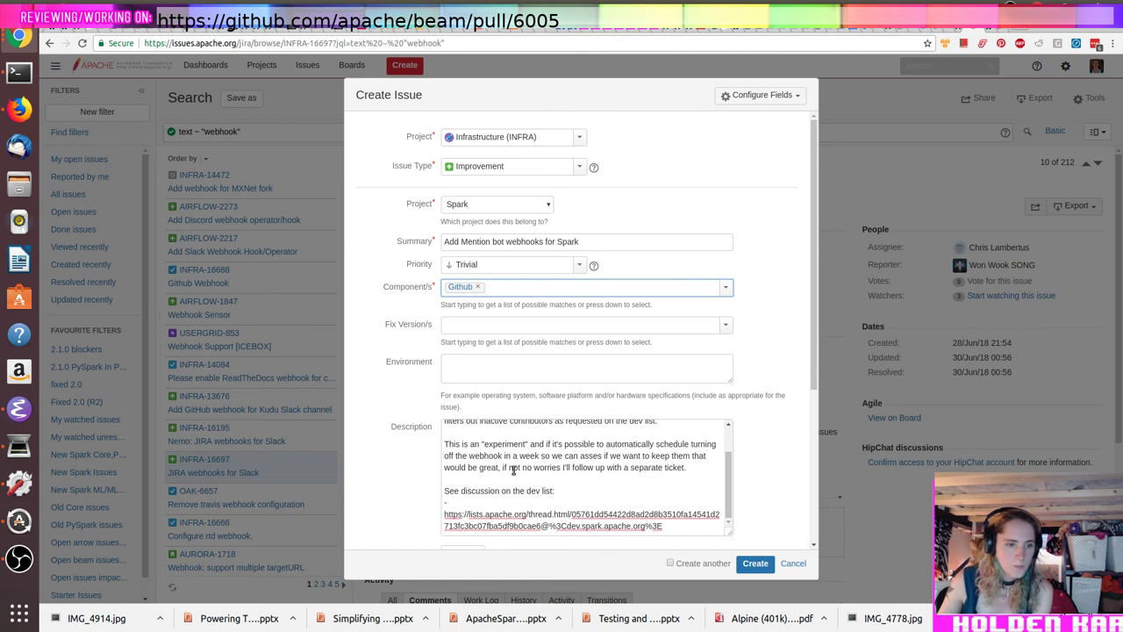
pyautogui.scroll(2, 513, 470)
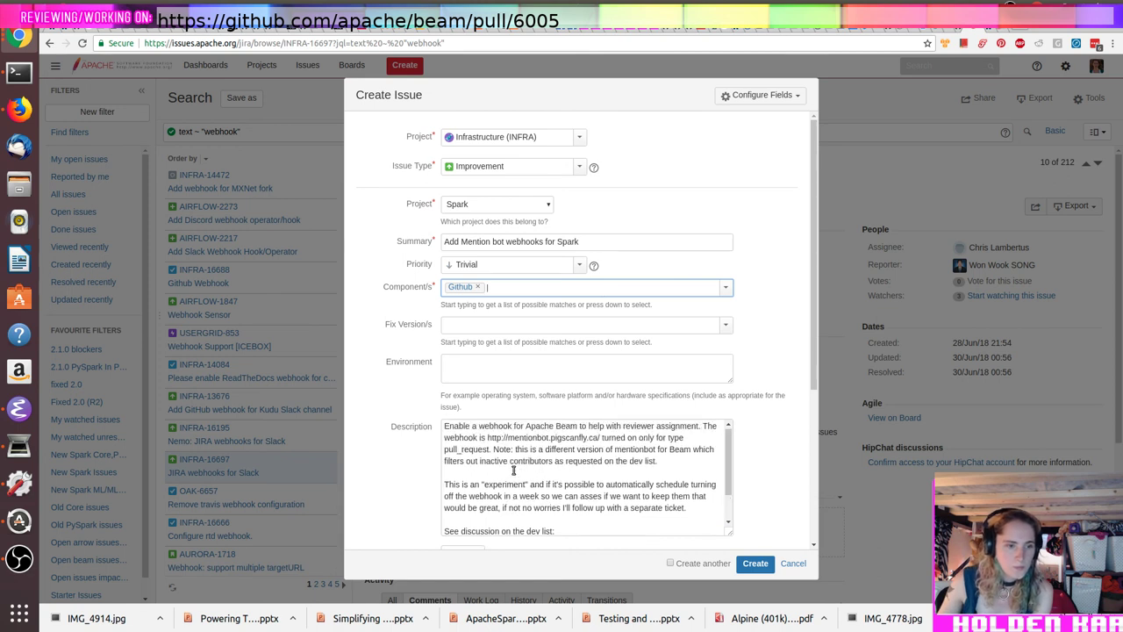
pyautogui.doubleClick(566, 425)
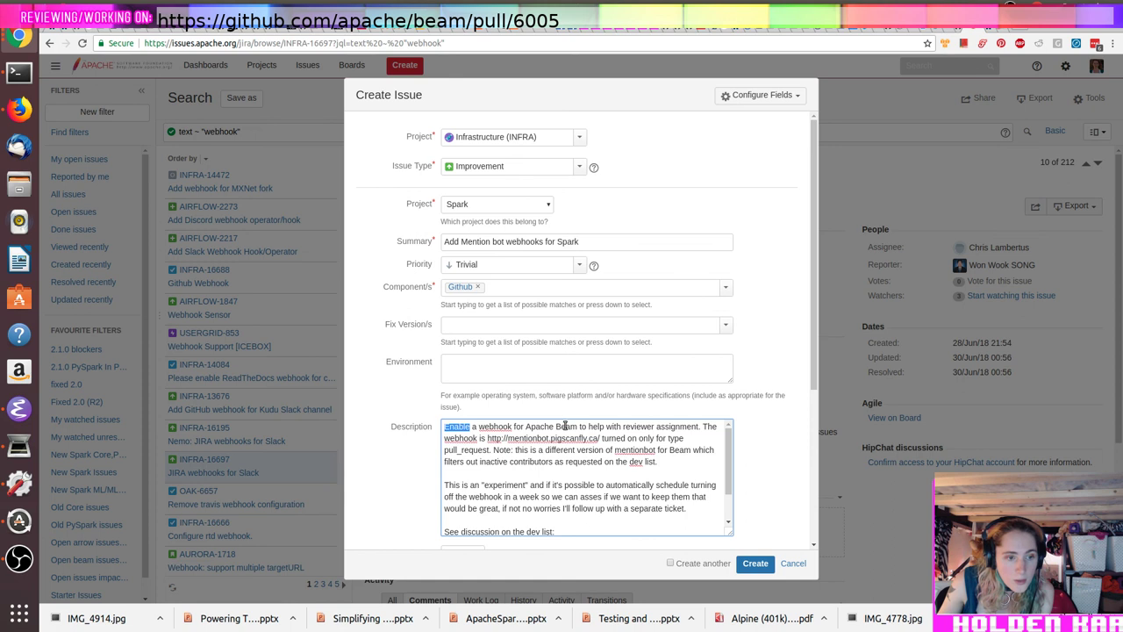
pyautogui.doubleClick(566, 426)
pyautogui.write('Spa')
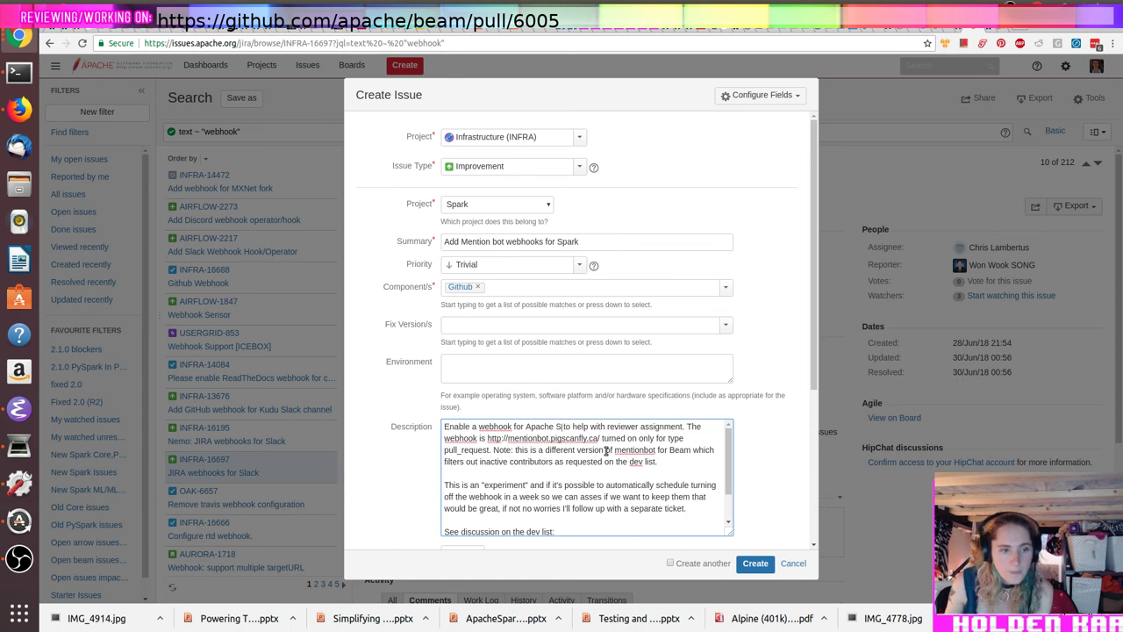
pyautogui.write('rk')
pyautogui.moveTo(660, 461); pyautogui.dragTo(494, 448)
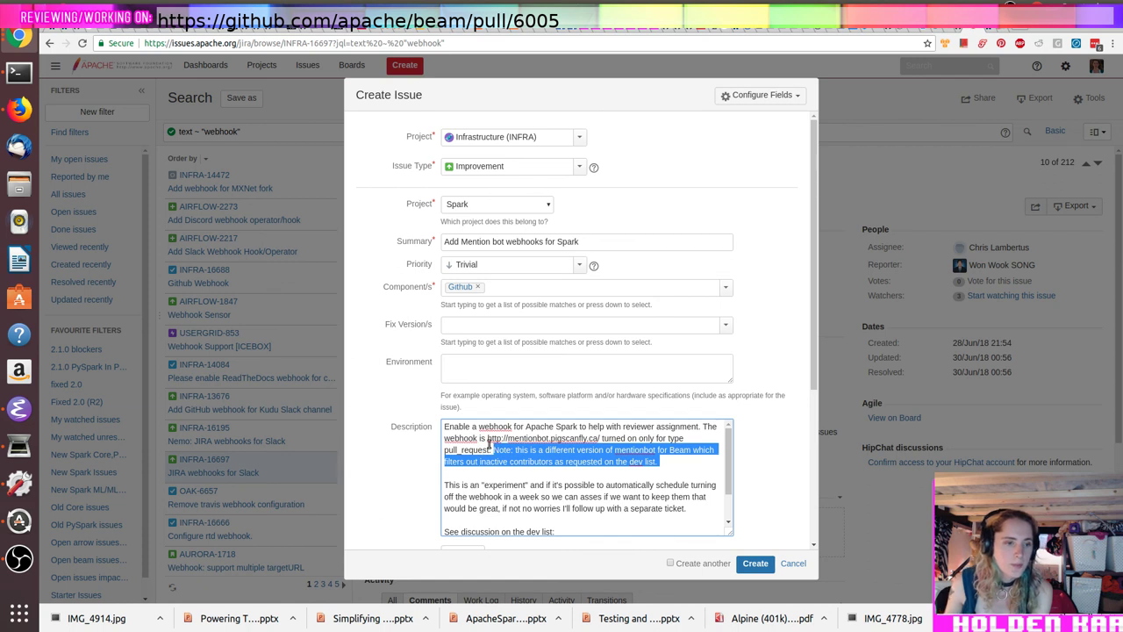
pyautogui.press('BackSpace')
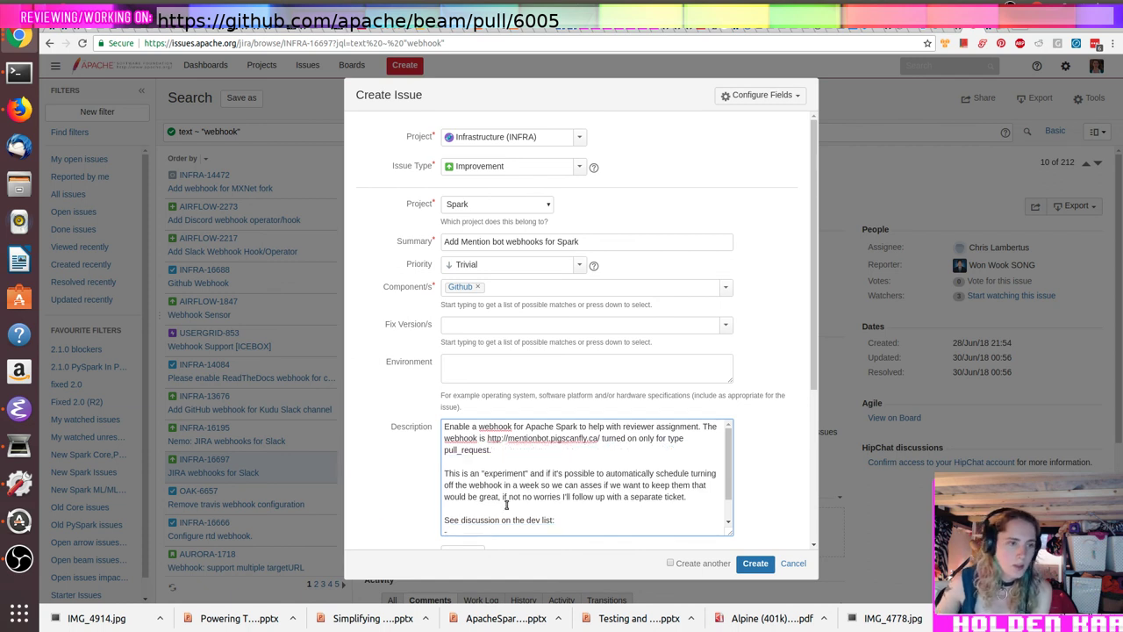
pyautogui.write('https://lists.apache.org/thread.html/05761dd54422d8ad2d8b3510fa14541d2713fc3bc07fba5df9b0cae6@%3Cdev.spark.apache.org%3E')
# Step: Create the Spark issue and open the new INFRA-16818
pyautogui.scroll(-2, 727, 477)
pyautogui.scroll(-3, 760, 466)
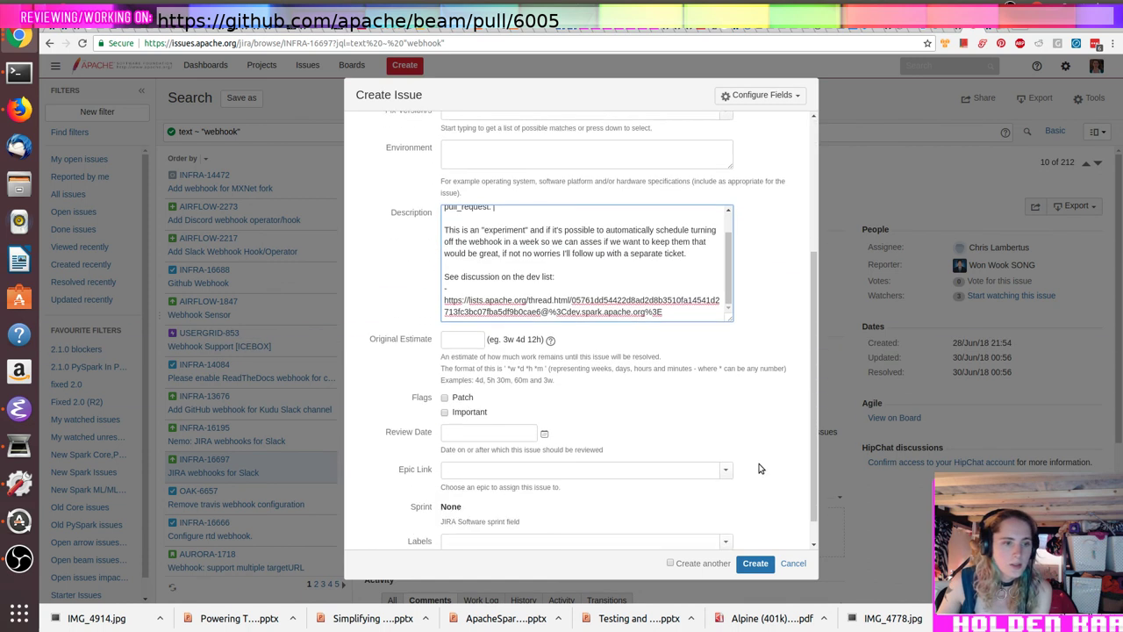
pyautogui.scroll(3, 759, 469)
pyautogui.scroll(2, 758, 469)
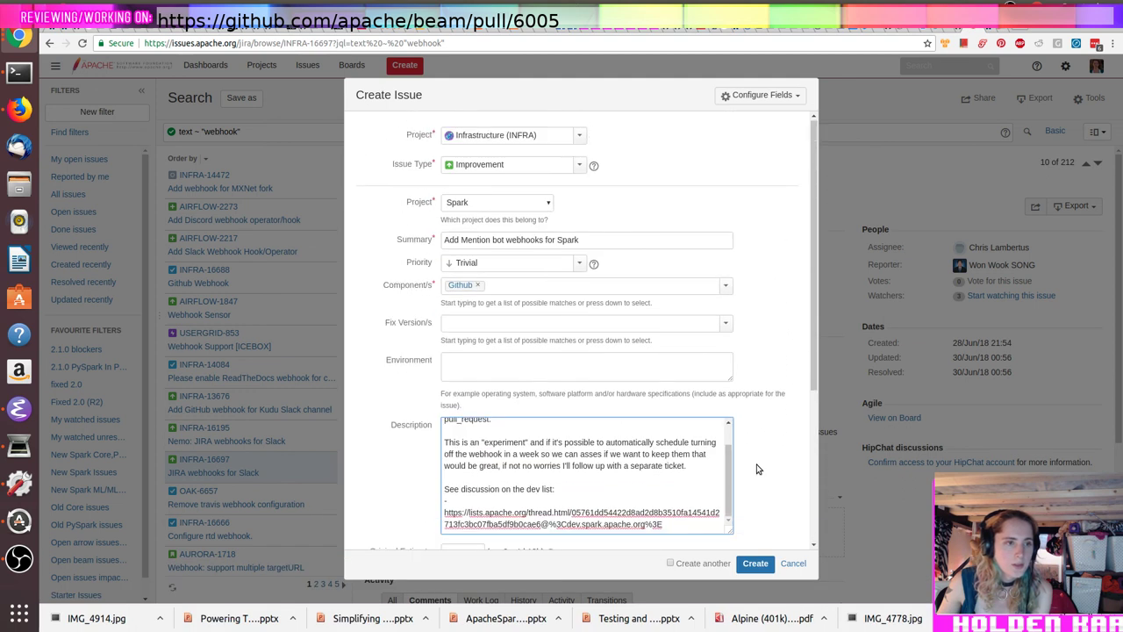
pyautogui.click(757, 564)
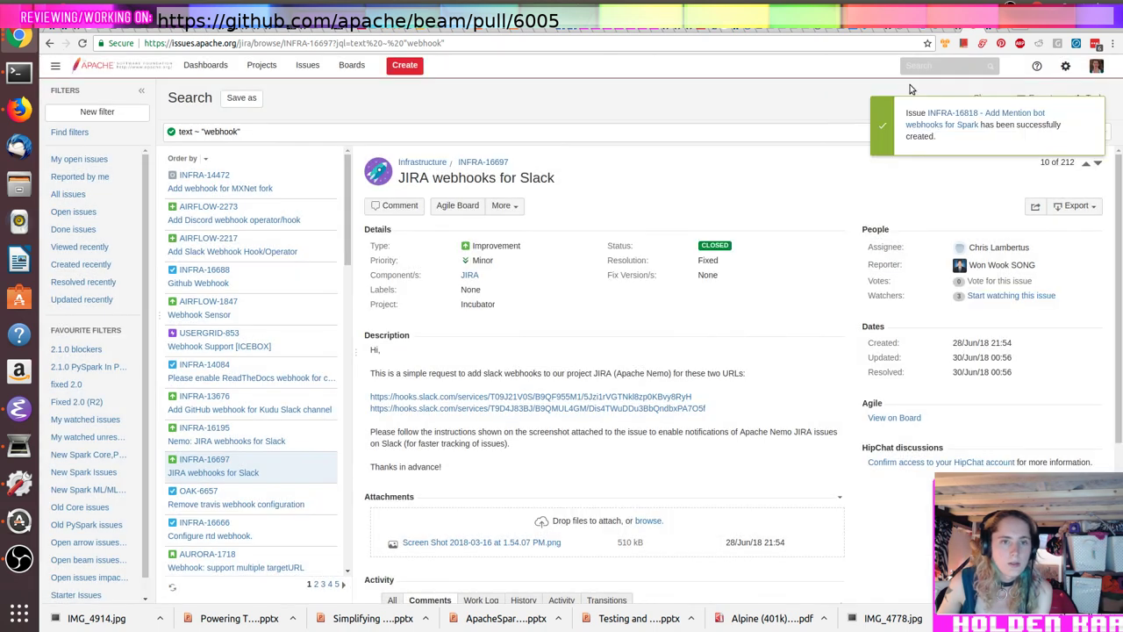
pyautogui.click(956, 113)
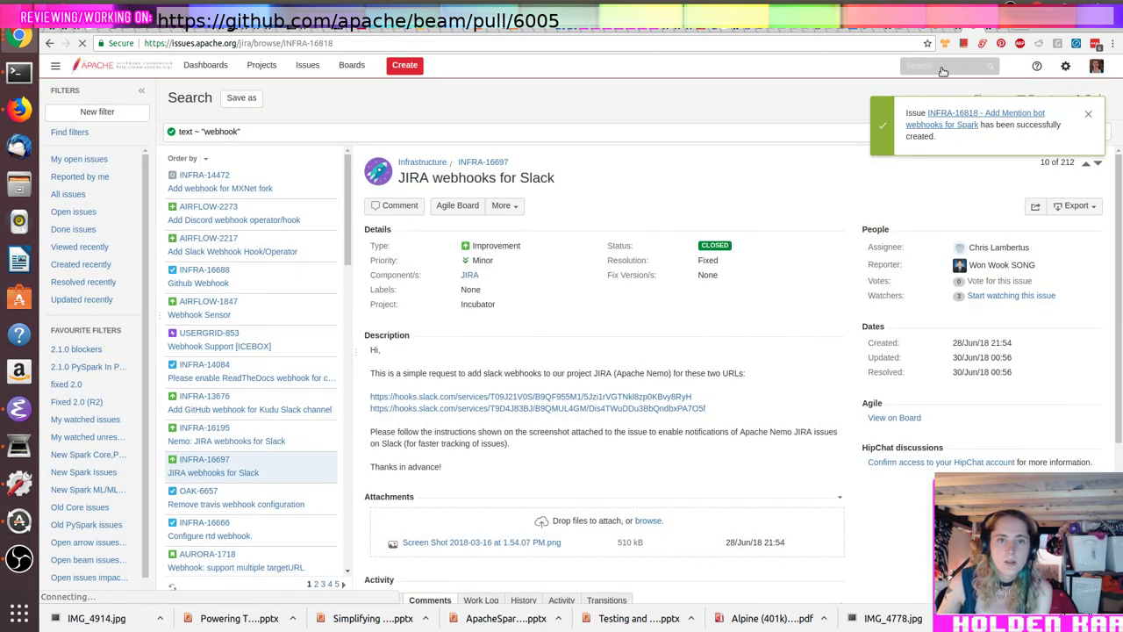
# Step: Start linking INFRA-16818 to another issue with link type 'is related to'
pyautogui.click(989, 29)
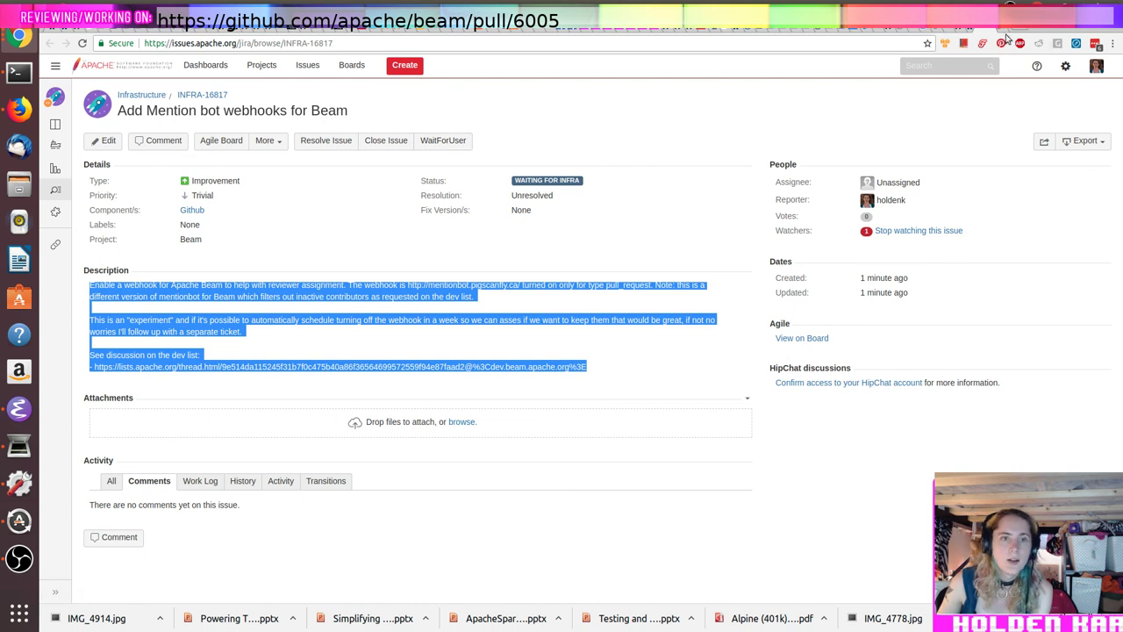
pyautogui.click(969, 30)
pyautogui.click(269, 142)
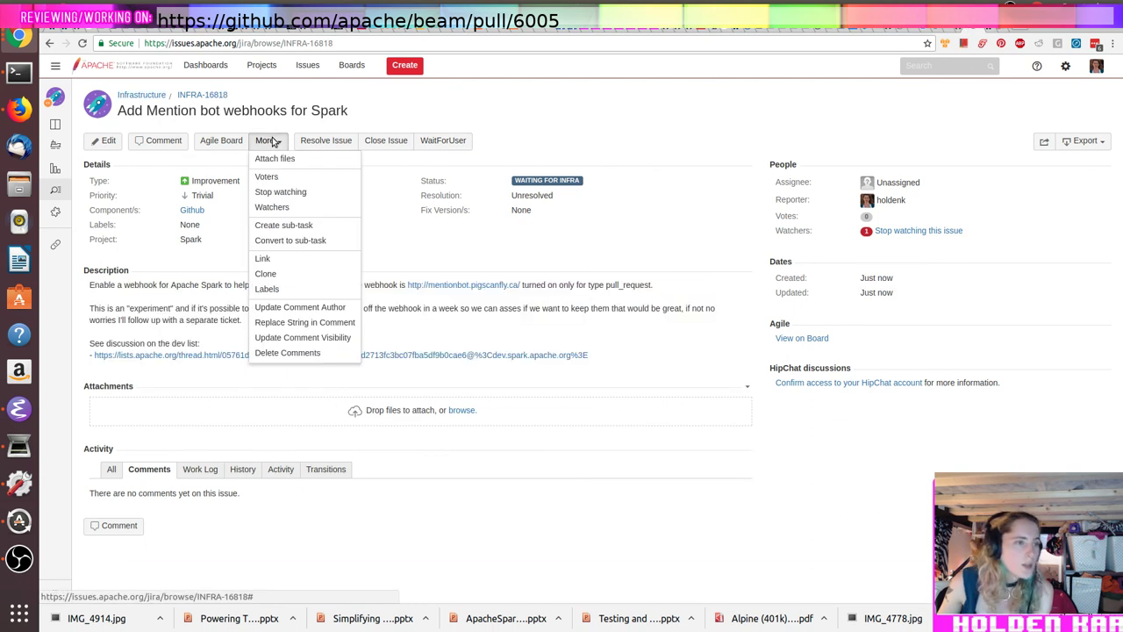
pyautogui.click(288, 263)
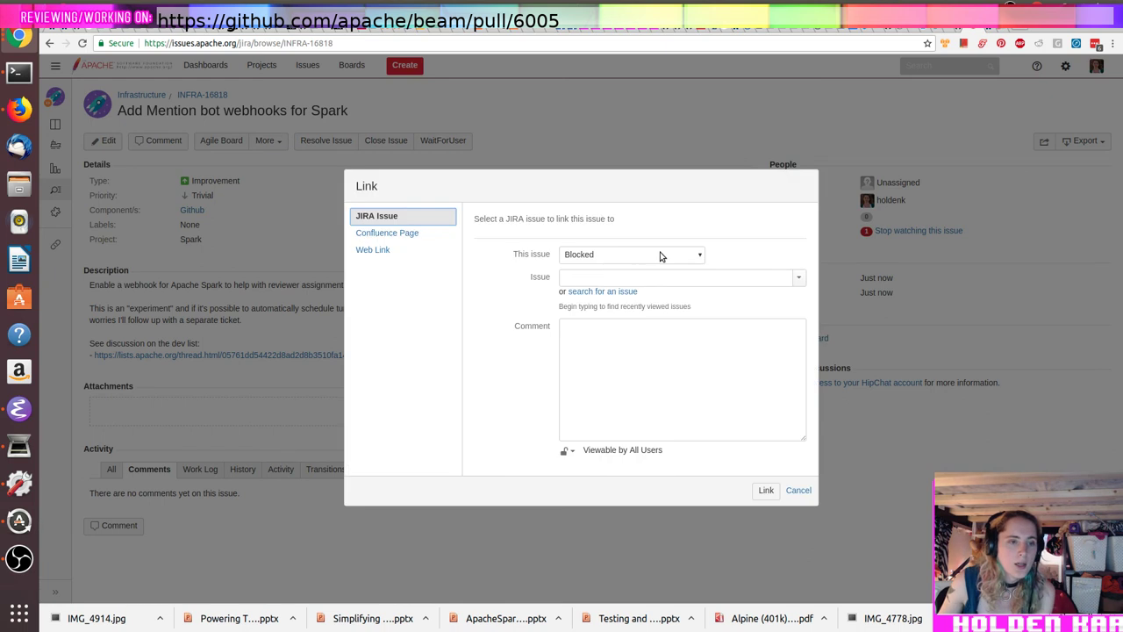
pyautogui.click(662, 254)
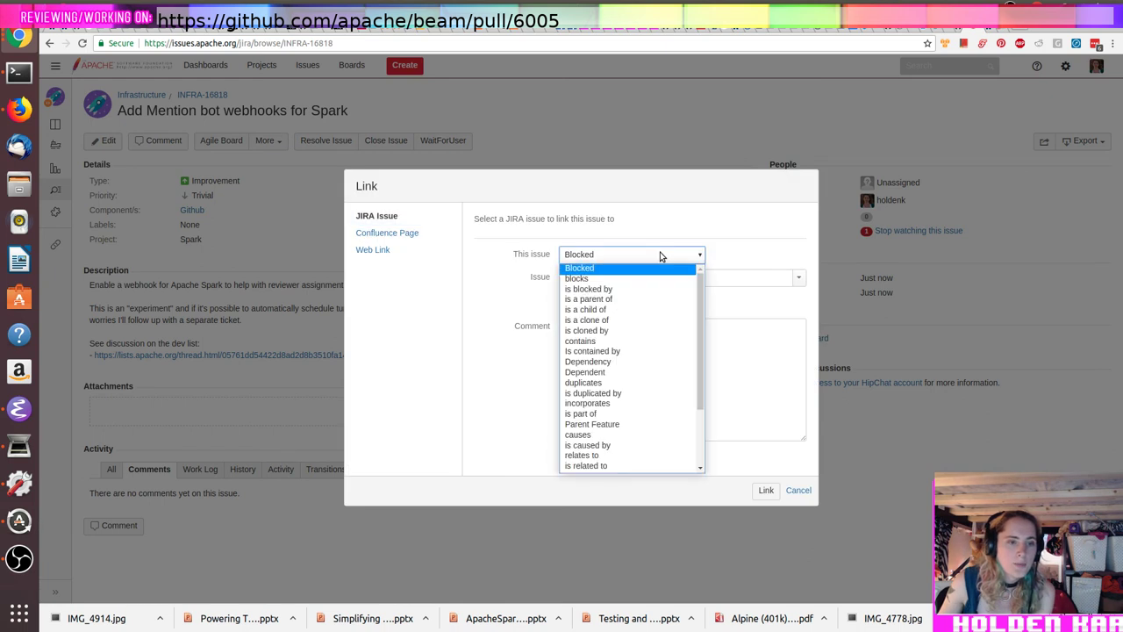
pyautogui.press('r')
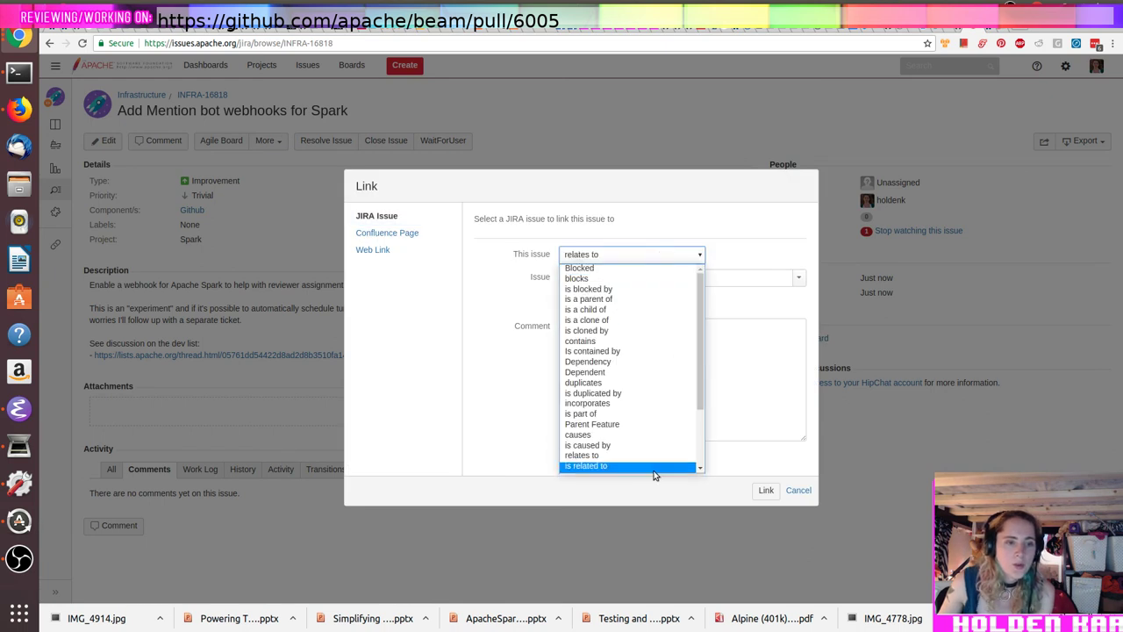
pyautogui.click(658, 465)
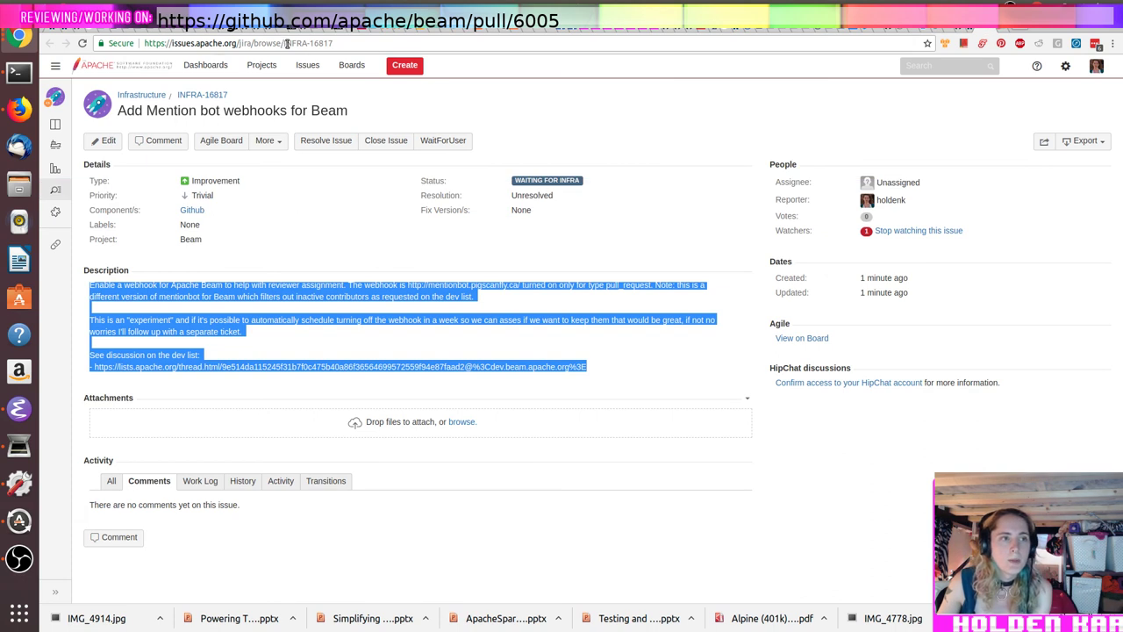
# Step: Choose the Beam issue INFRA-16817 as the linked issue and confirm the link
pyautogui.moveTo(283, 42); pyautogui.dragTo(333, 42)
pyautogui.hotkey('ctrl', 'c')
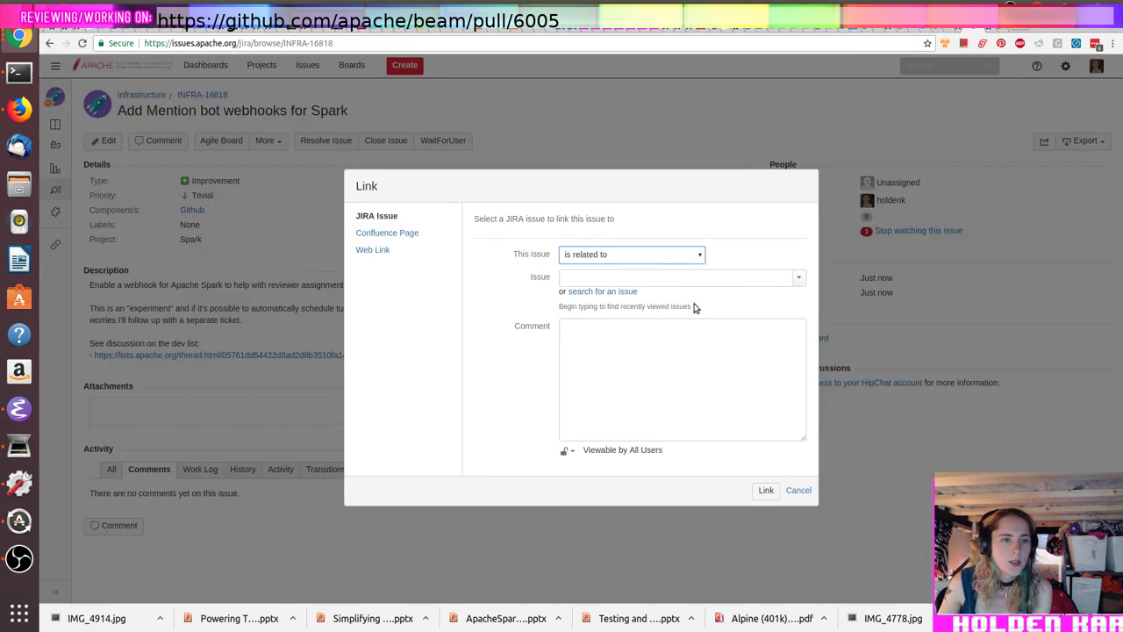
pyautogui.click(674, 277)
pyautogui.hotkey('ctrl', 'v')
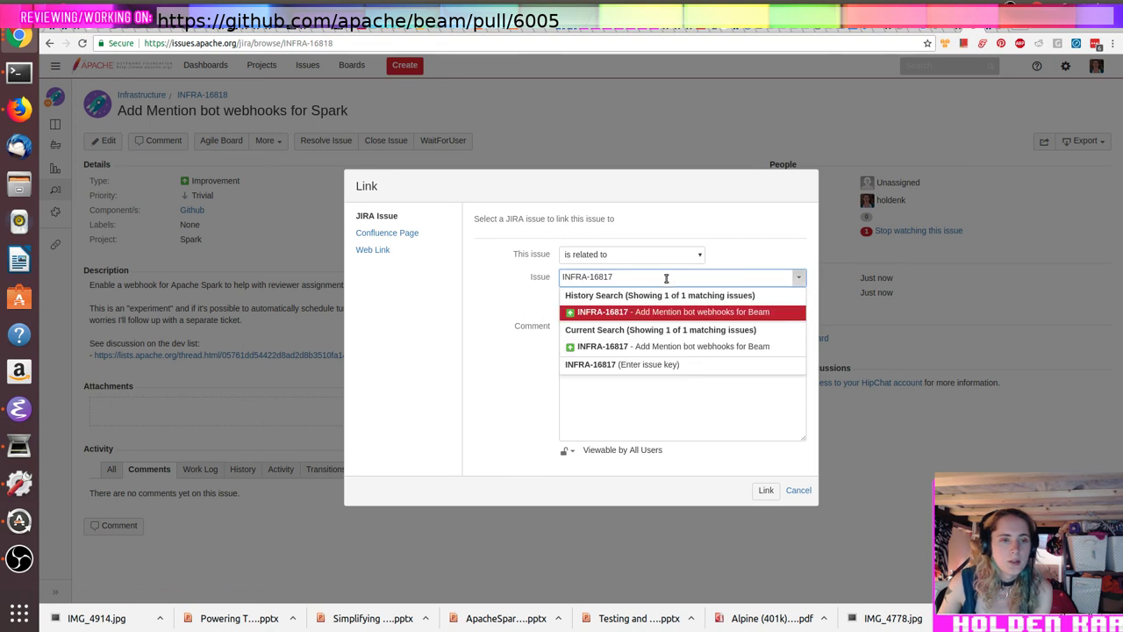
pyautogui.click(658, 314)
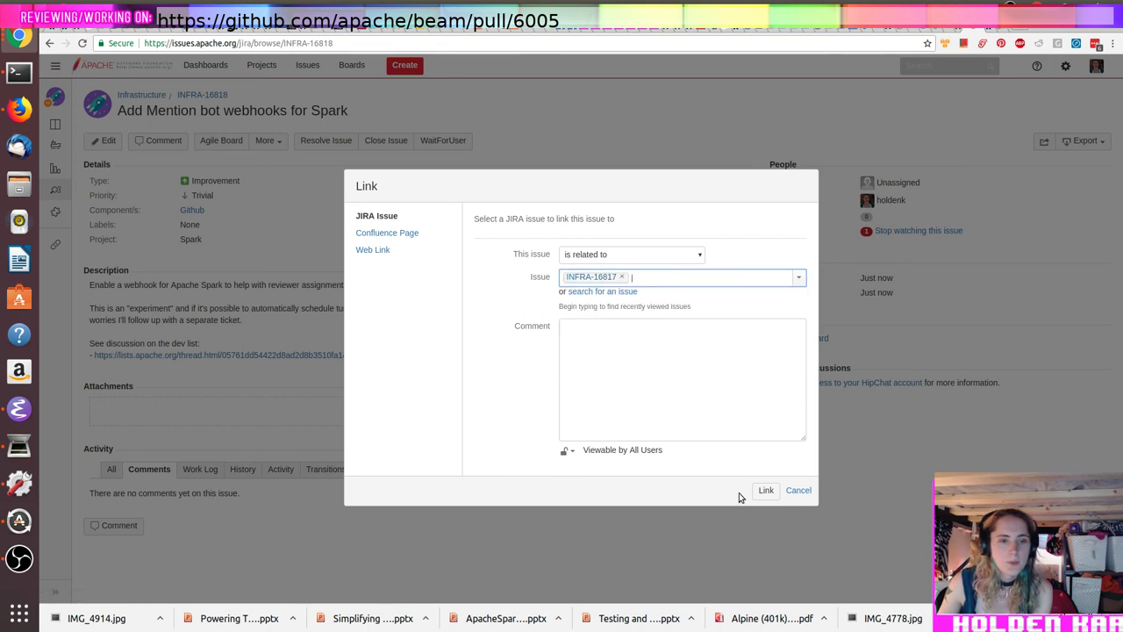
pyautogui.press('Return')
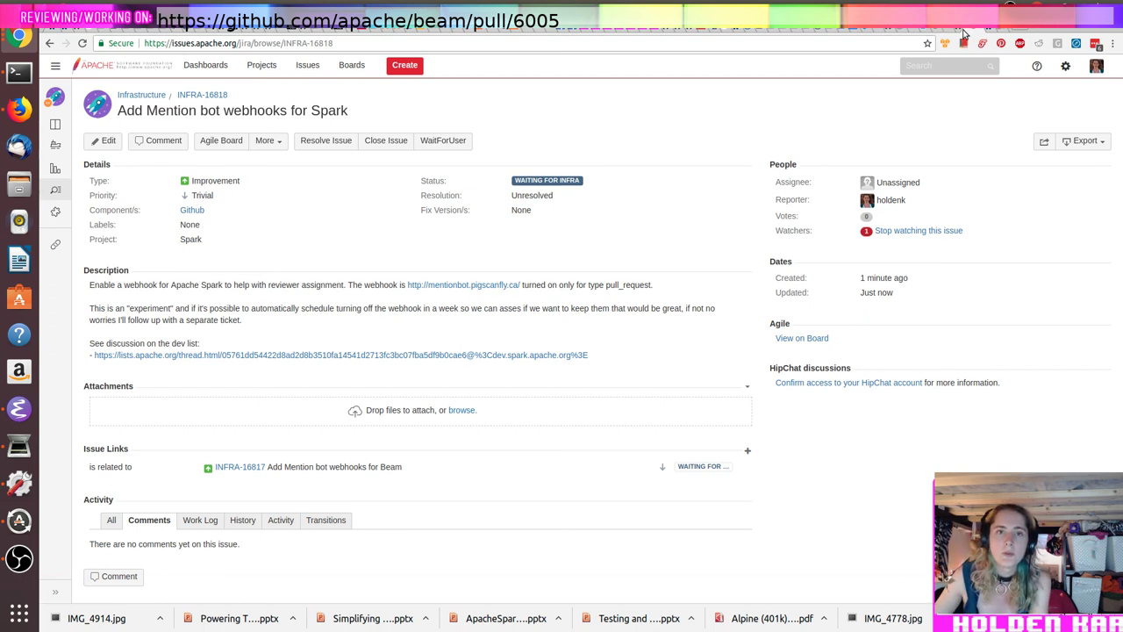
pyautogui.click(906, 43)
# Step: Go to the streamer's YouTube channel page via the 'you' address-bar suggestion
pyautogui.write('you')
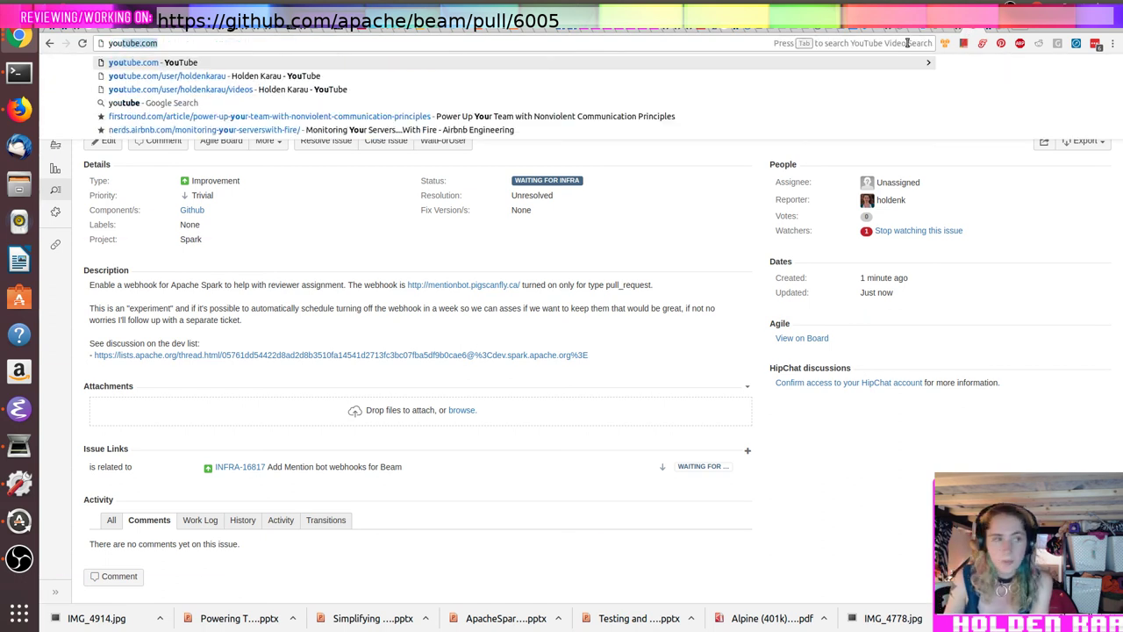
pyautogui.press('Down')
pyautogui.press('Return')
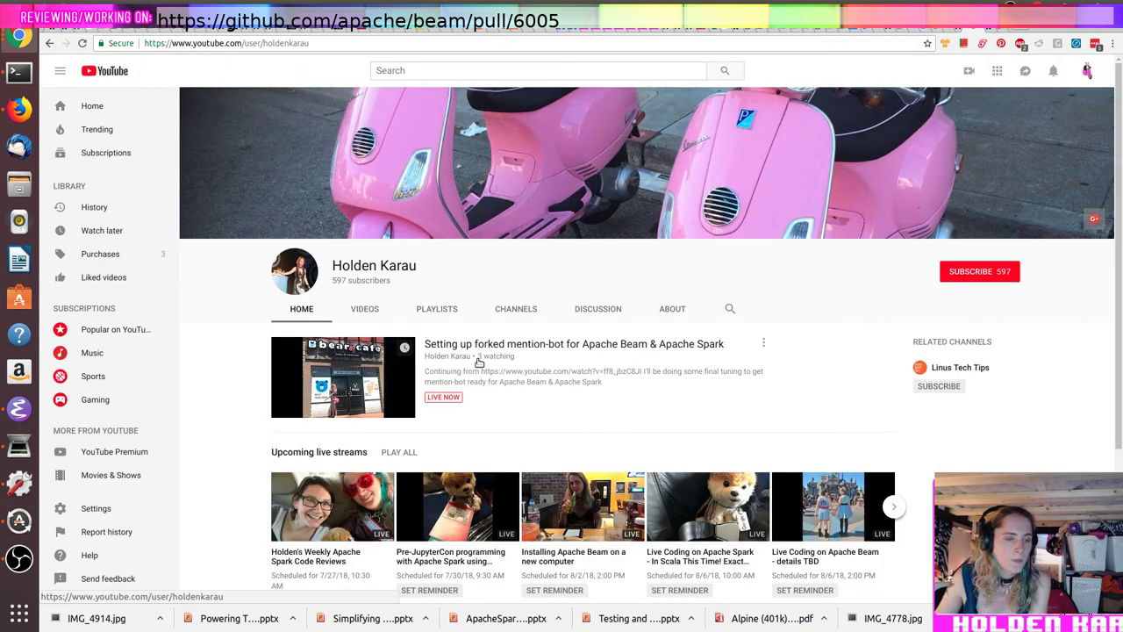
pyautogui.scroll(-2, 254, 468)
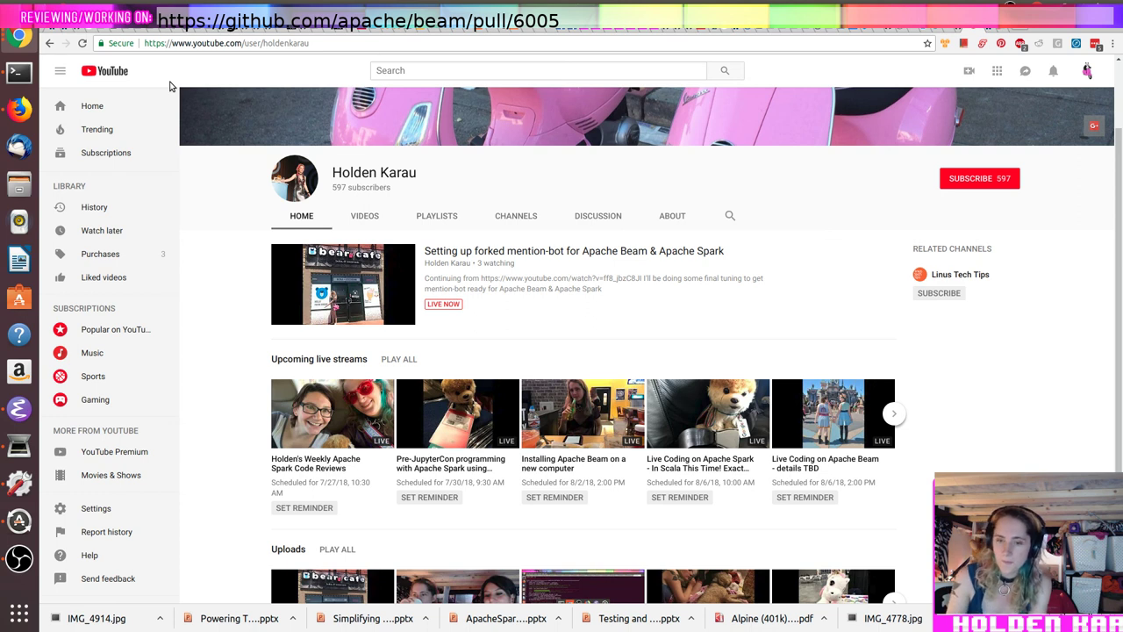
pyautogui.hotkey('alt', 'Tab')
pyautogui.hotkey('alt', 'Tab')
pyautogui.hotkey('alt', 'Tab')
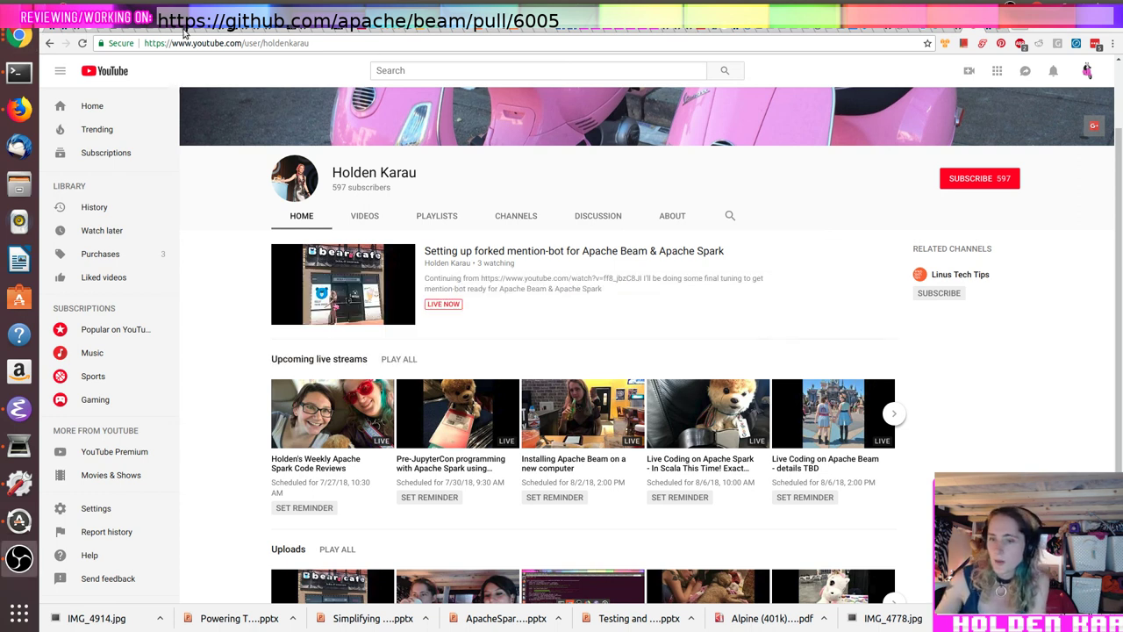